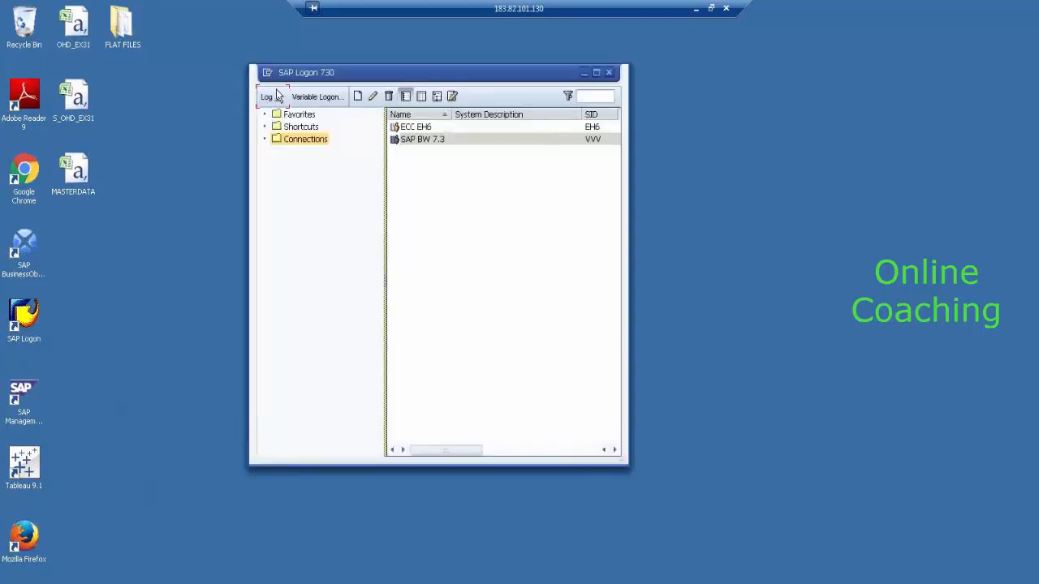
Step: Log on to the SAP BW 7.3 system with the account's user name and password
{"action": "left_click", "coordinate": [274, 96]}
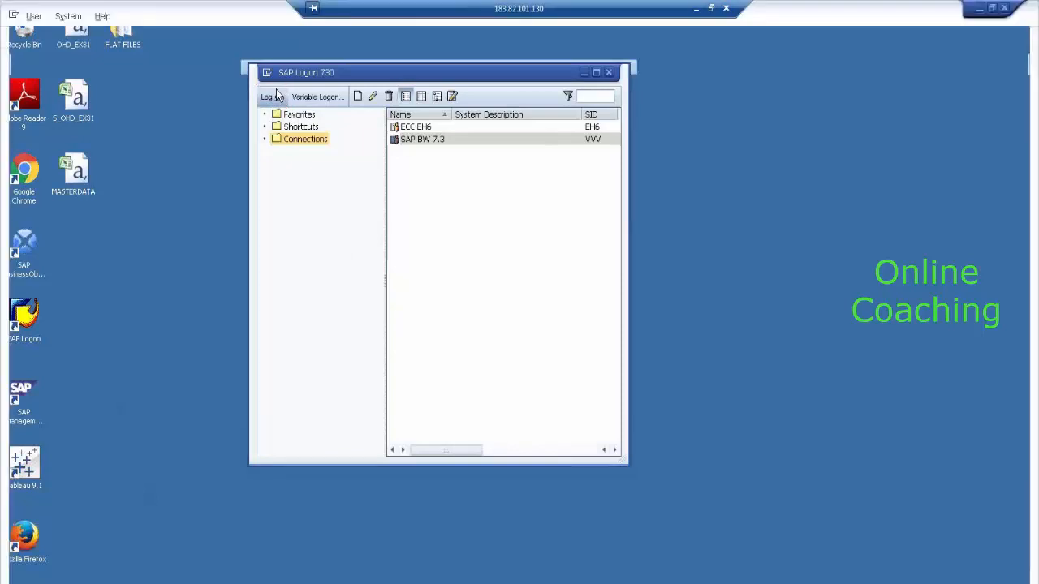
{"action": "type", "text": "b"}
{"action": "left_click", "coordinate": [143, 155]}
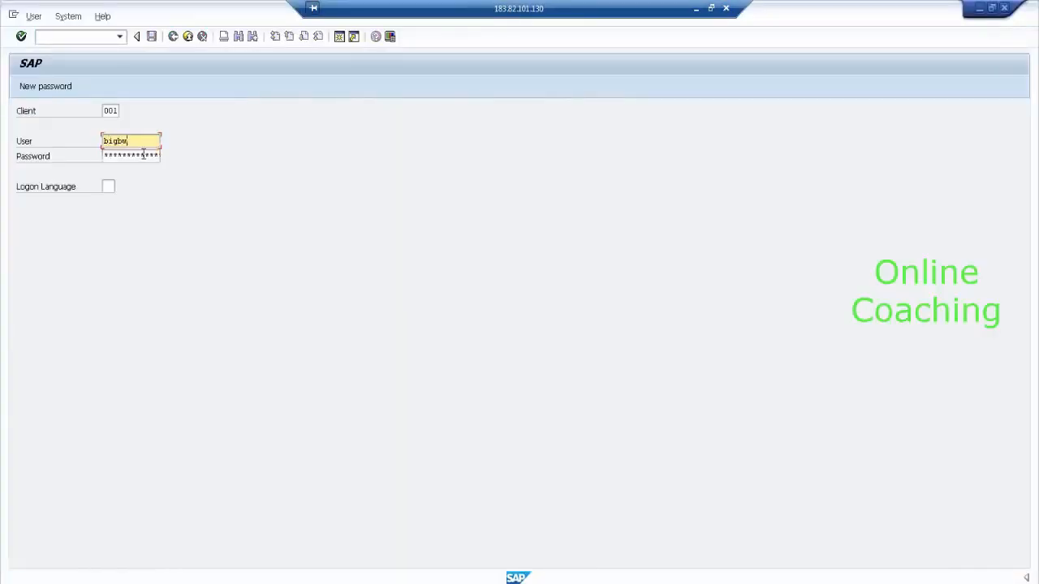
{"action": "left_click", "coordinate": [143, 155]}
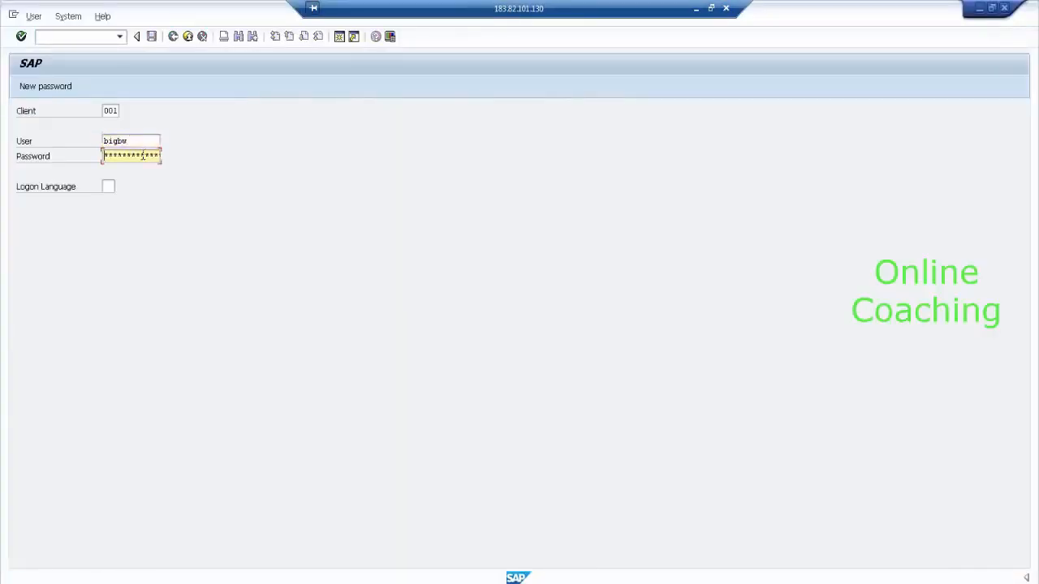
{"action": "type", "text": "******"}
{"action": "key", "text": "Return"}
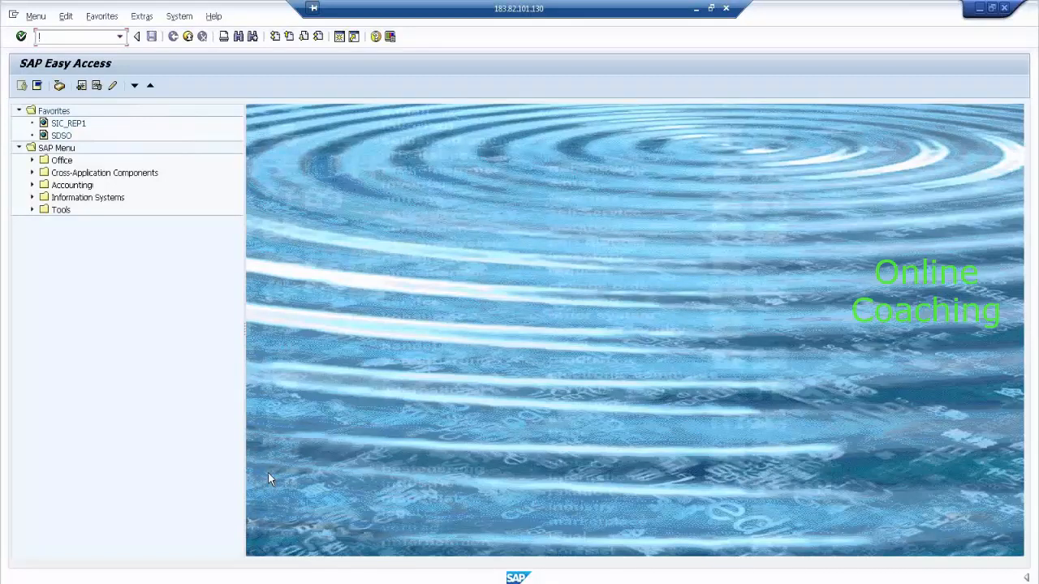
Step: Minimize the remote desktop session and open Microsoft Office Excel 2007 with a blank workbook
{"action": "left_click", "coordinate": [695, 10]}
{"action": "key", "text": "super"}
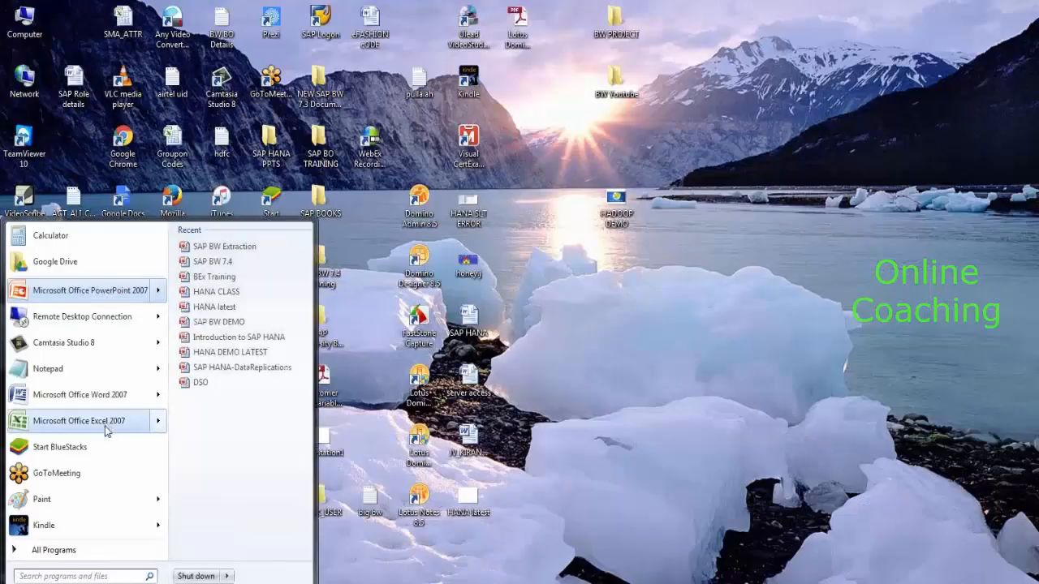
{"action": "left_click", "coordinate": [120, 429]}
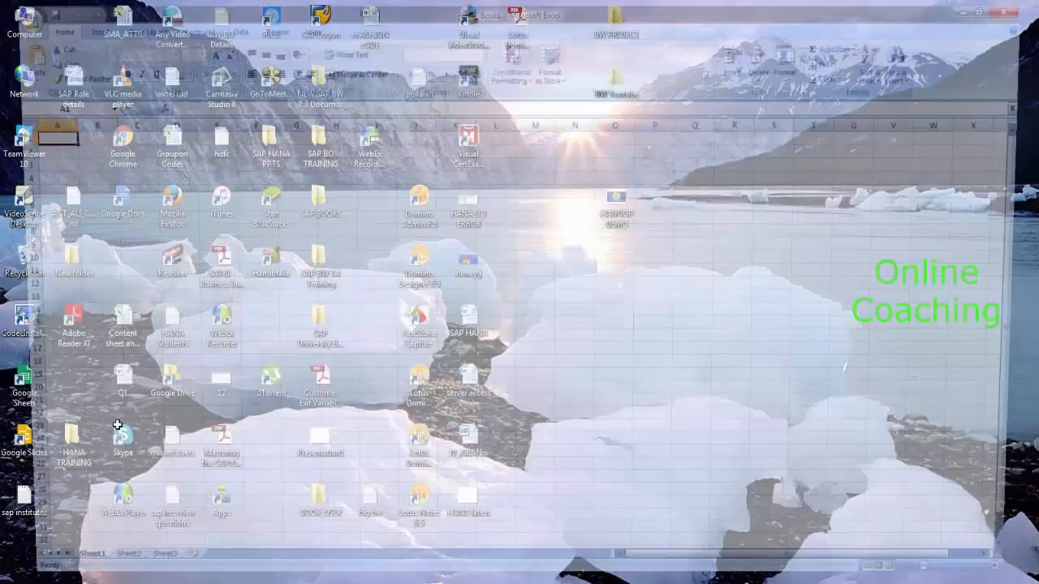
Step: Hide the gridlines on Sheet1
{"action": "left_click", "coordinate": [307, 26]}
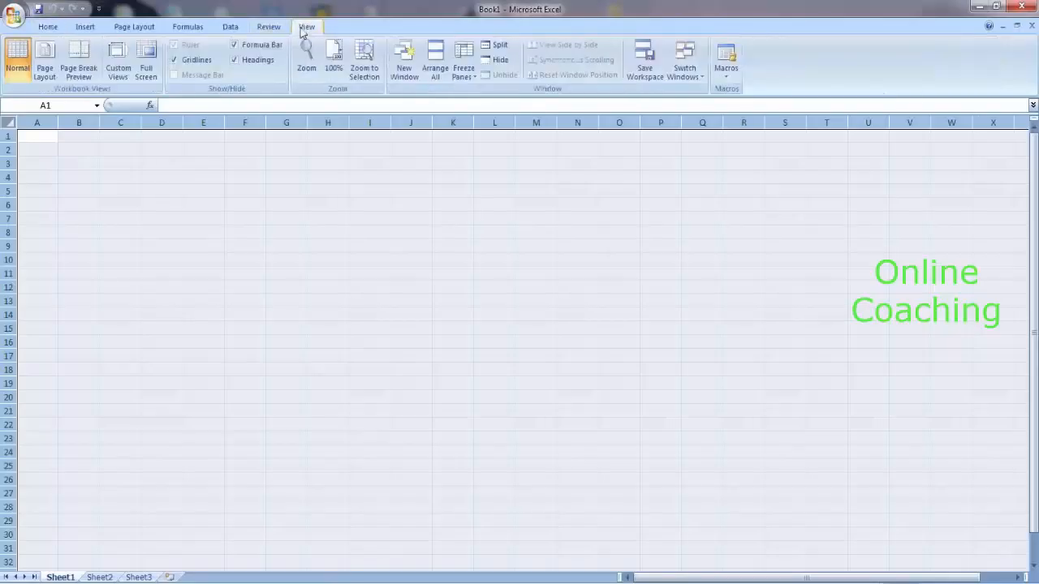
{"action": "left_click", "coordinate": [190, 65]}
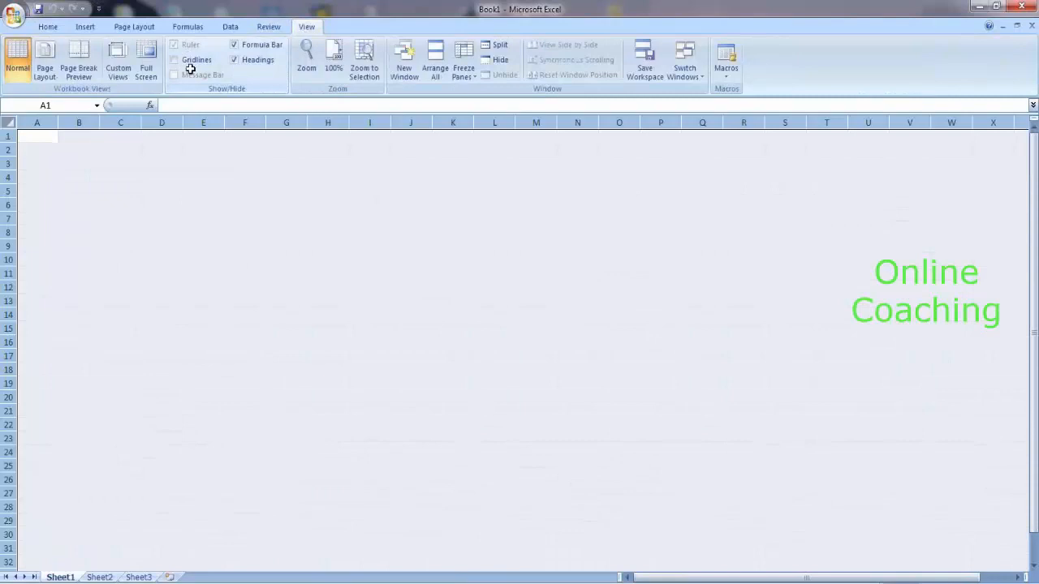
{"action": "left_click", "coordinate": [287, 220]}
Step: Enter the heading "DATA LOADING" in cell I5
{"action": "left_click", "coordinate": [367, 198]}
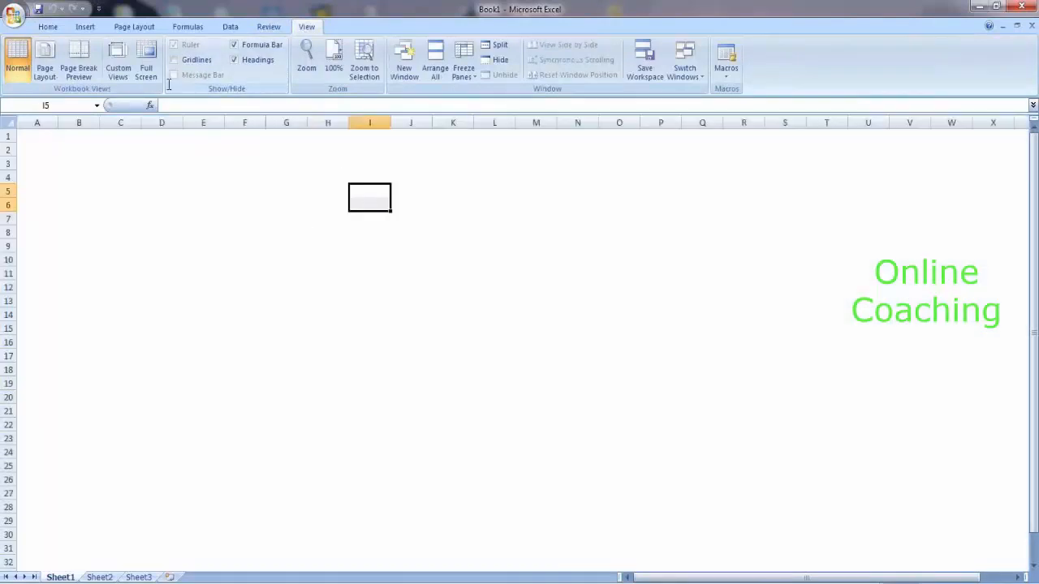
{"action": "left_click", "coordinate": [49, 27]}
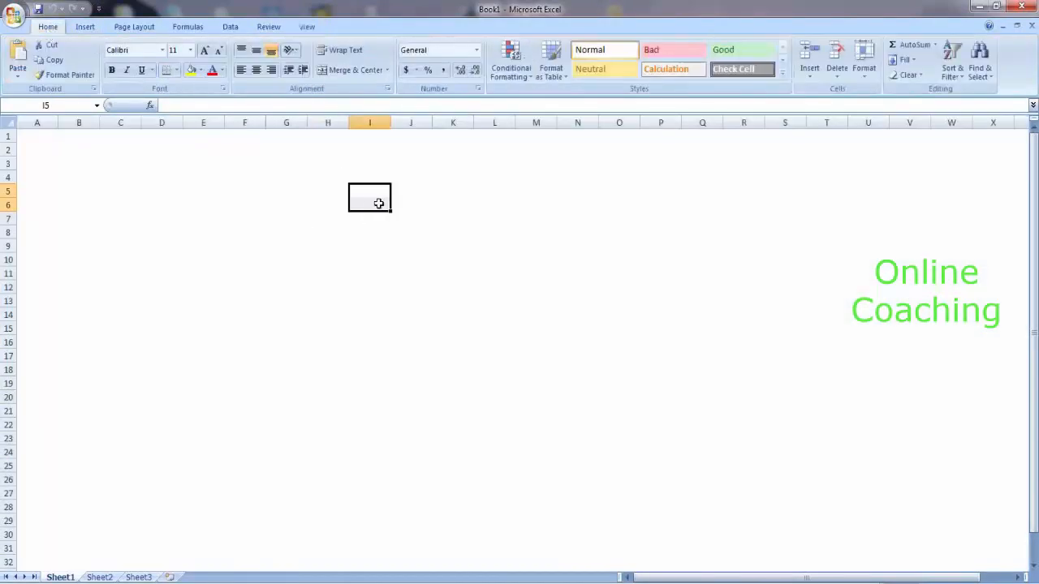
{"action": "type", "text": "d"}
{"action": "key", "text": "BackSpace"}
{"action": "type", "text": "D"}
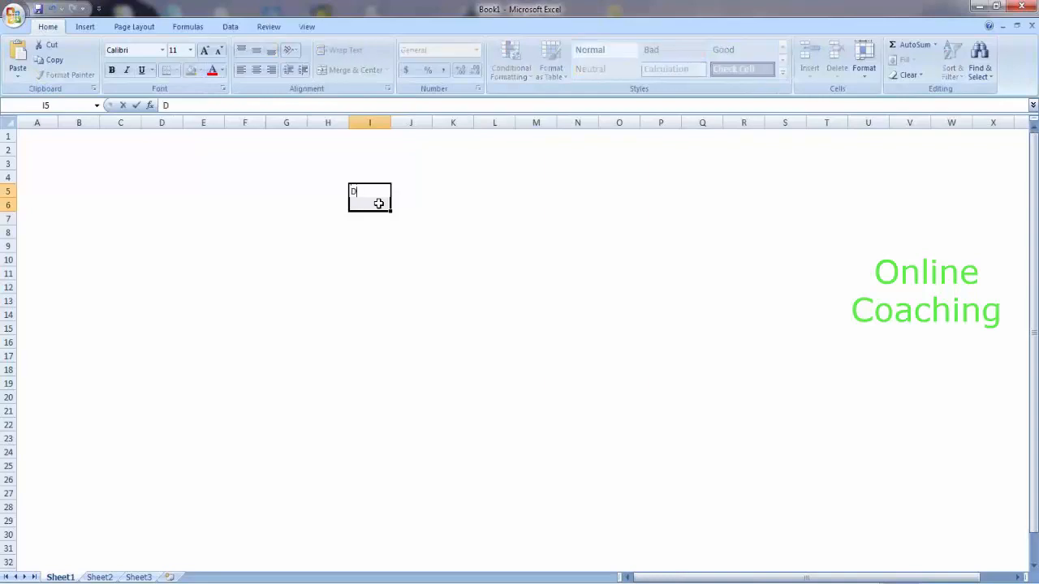
{"action": "type", "text": "ATA LOADING"}
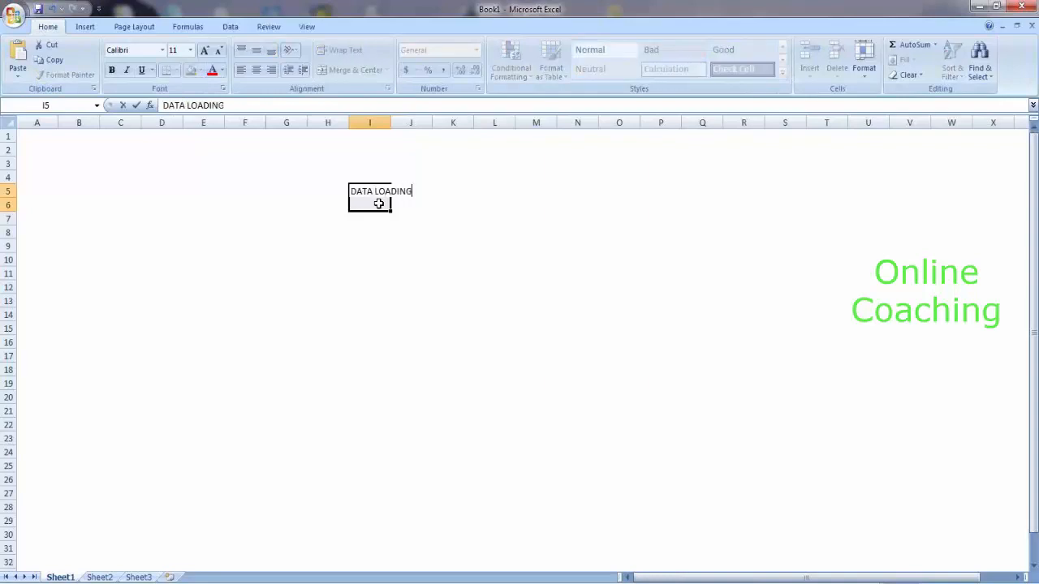
{"action": "key", "text": "Return"}
Step: Enter "MASTER DATA" in cell H3 and "TRANSACTION DATA" in cell H4, above the DATA LOADING heading
{"action": "left_click", "coordinate": [398, 214]}
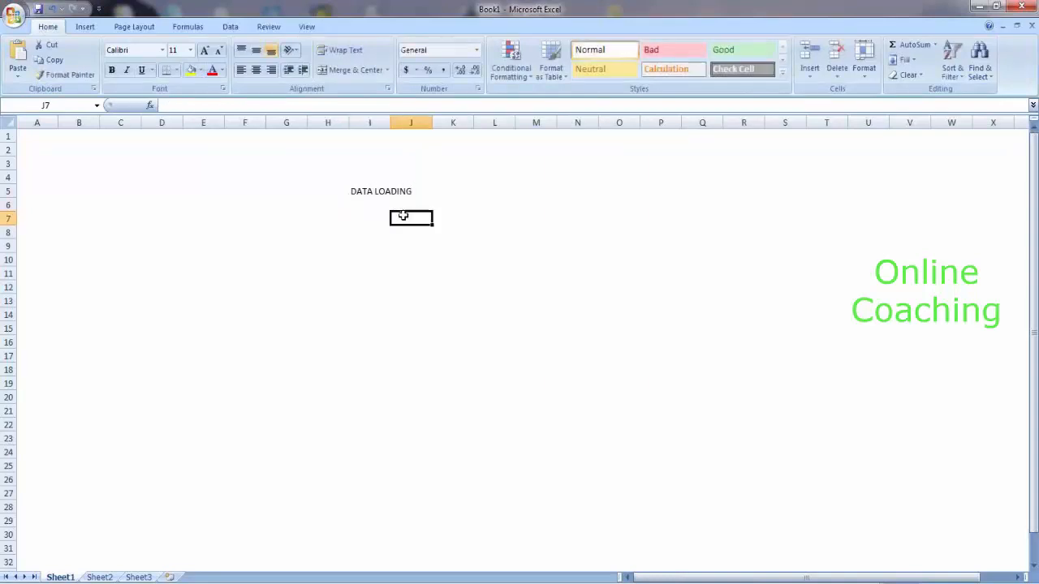
{"action": "left_click", "coordinate": [379, 207]}
{"action": "left_click", "coordinate": [369, 174]}
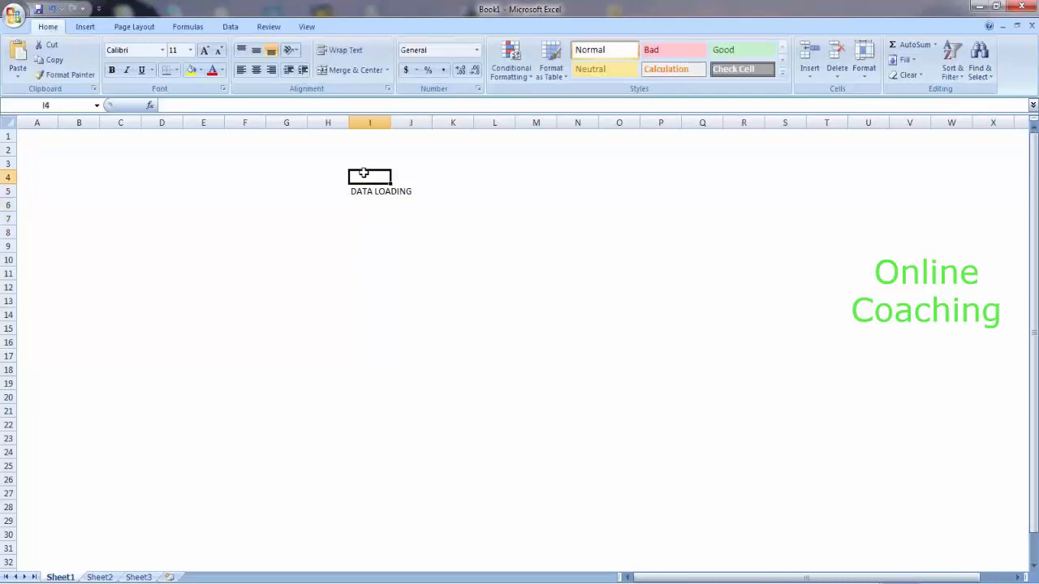
{"action": "left_click", "coordinate": [337, 166]}
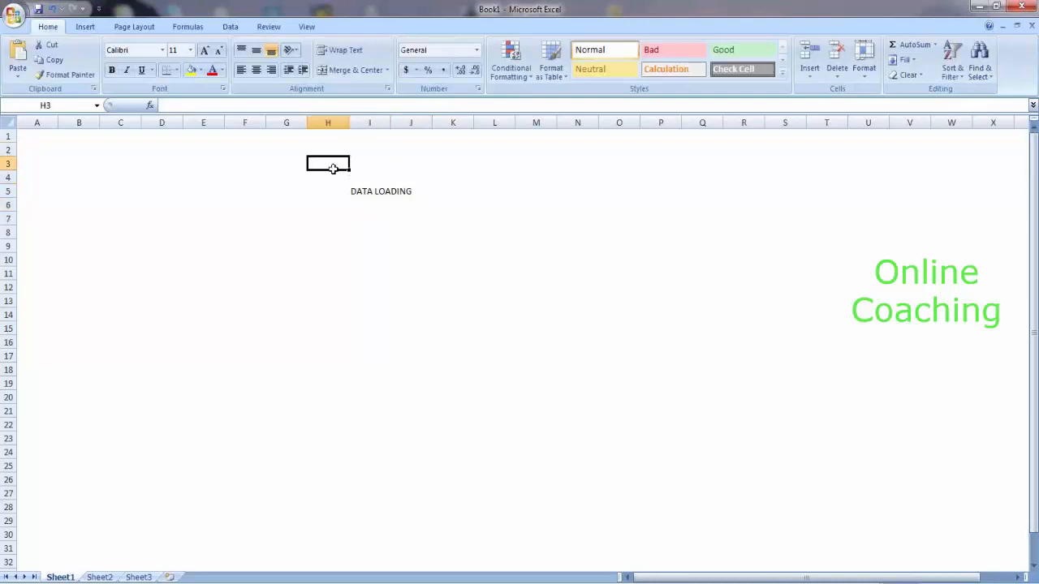
{"action": "type", "text": "MASTER DATA"}
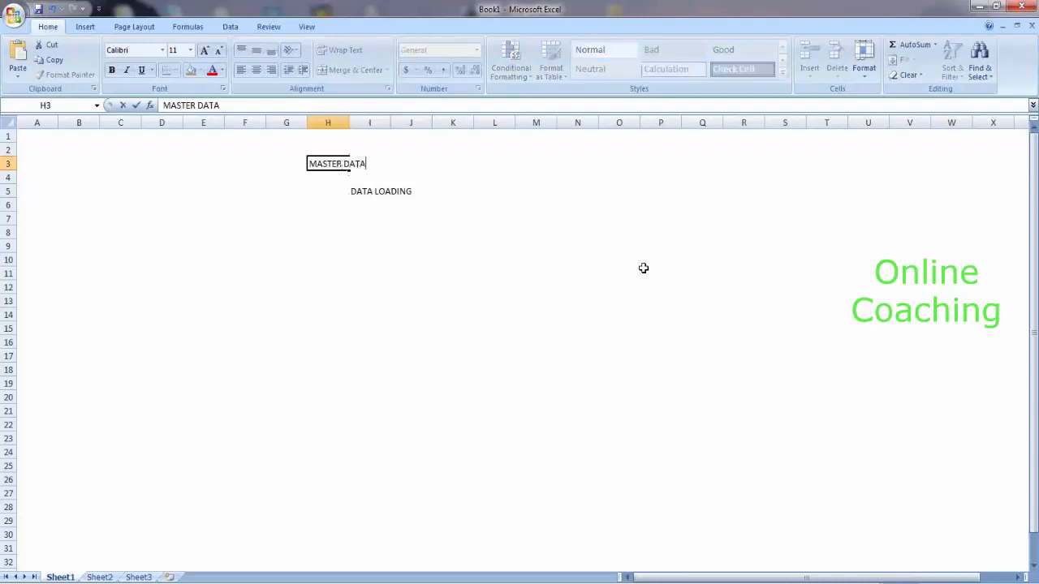
{"action": "key", "text": "Return"}
{"action": "type", "text": "TRA"}
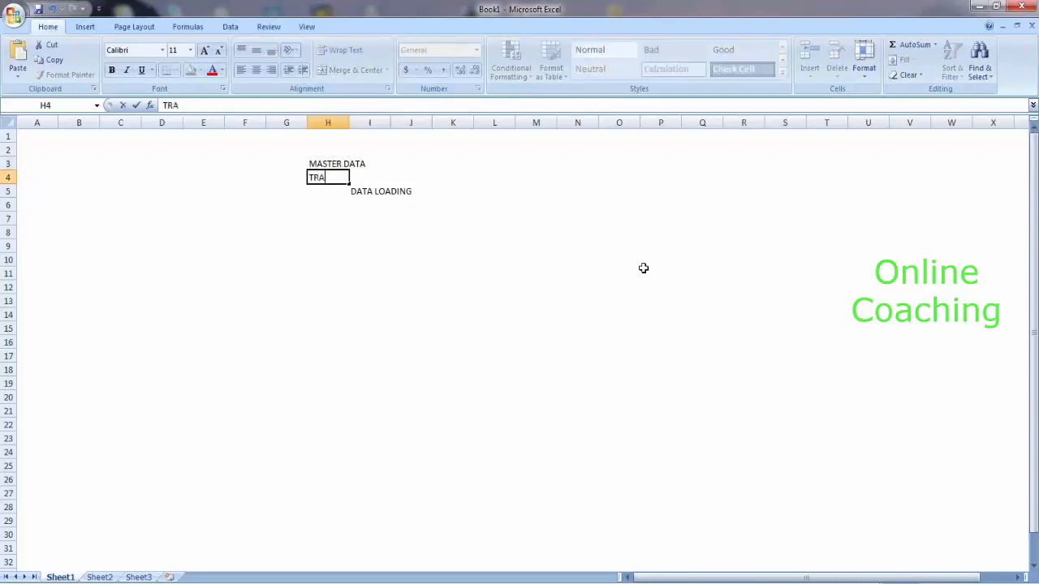
{"action": "type", "text": "NSACTION DAT"}
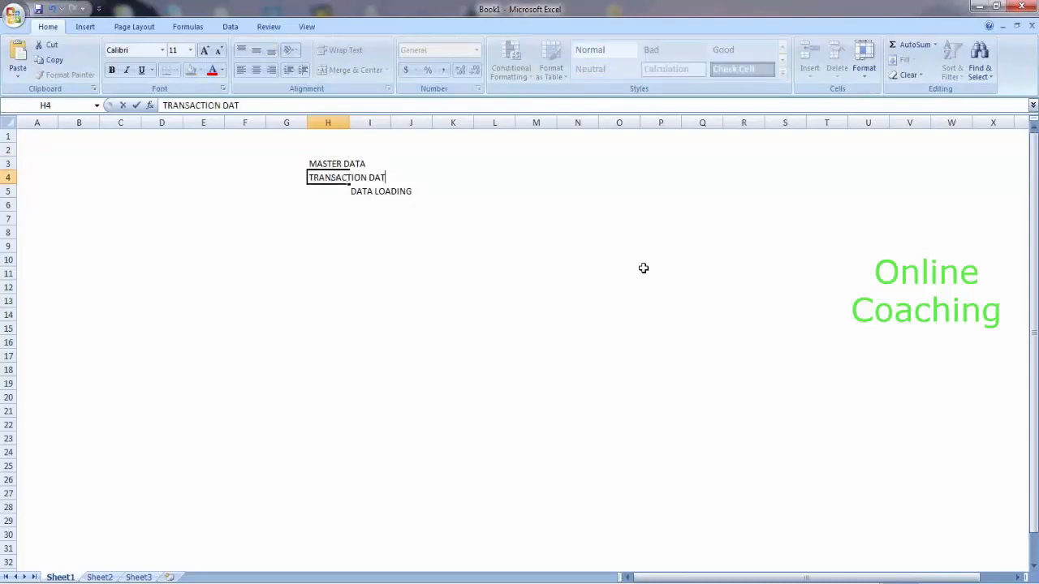
{"action": "type", "text": "A"}
{"action": "left_click", "coordinate": [475, 258]}
Step: Move the DATA LOADING heading down to cell I8
{"action": "left_click", "coordinate": [385, 195]}
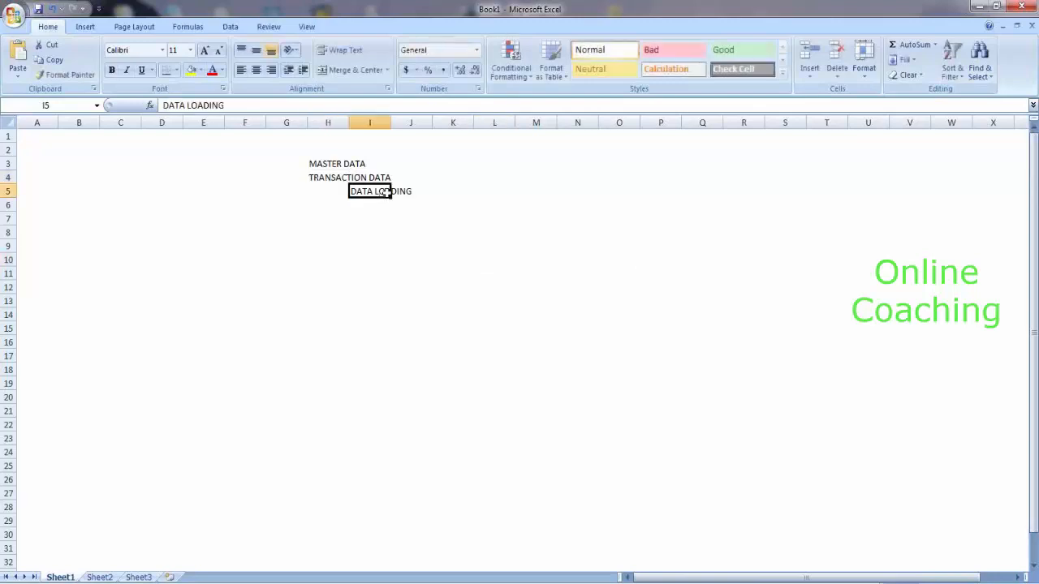
{"action": "left_click_drag", "start_coordinate": [385, 195], "coordinate": [381, 235]}
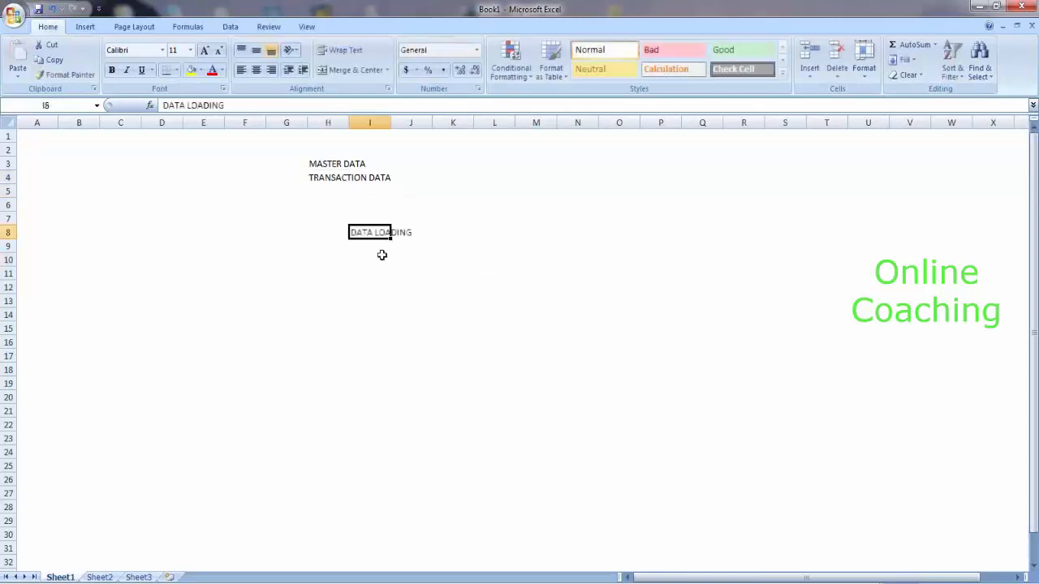
{"action": "left_click", "coordinate": [351, 262]}
Step: Enter "MANUAL" in cell H10 and "AUTOMATIC -- FROM FLAT FILE OR DATABASE OR ERP/WEB SERVICES" in cell H11
{"action": "left_click", "coordinate": [344, 260]}
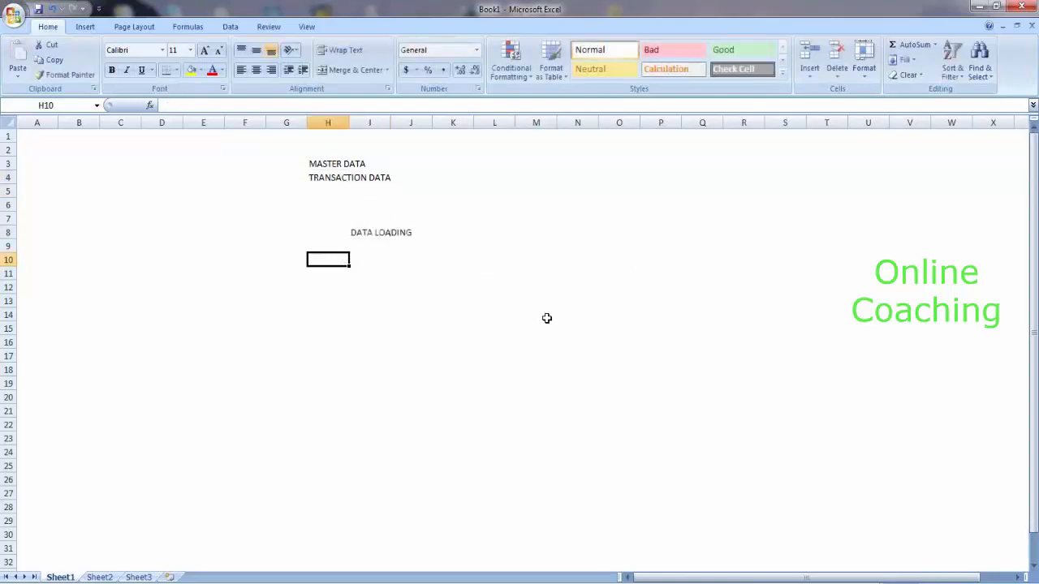
{"action": "type", "text": "MANUAL"}
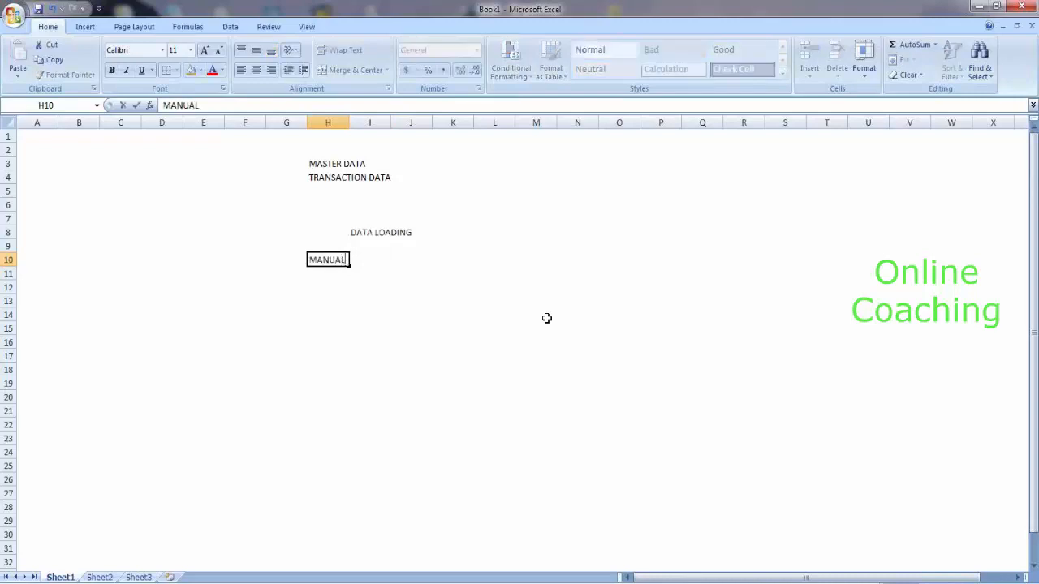
{"action": "key", "text": "Return"}
{"action": "type", "text": "AUTOMATIC"}
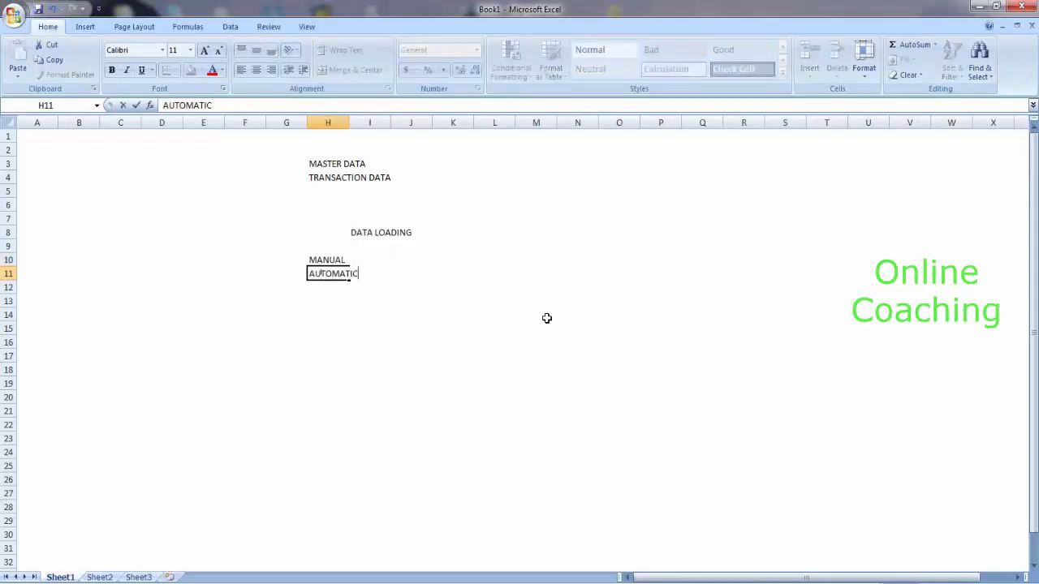
{"action": "type", "text": " -- FROM FLAT"}
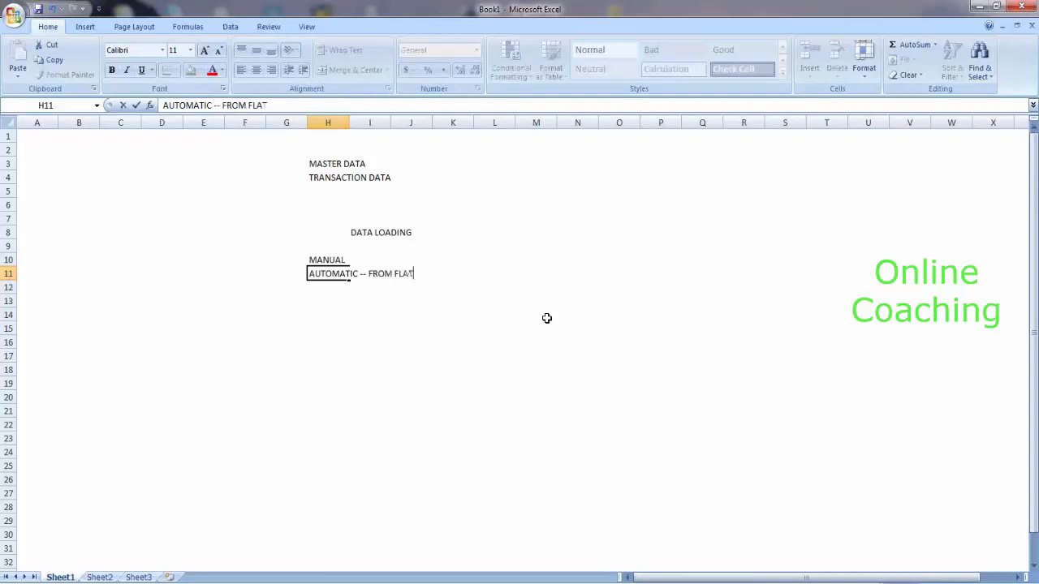
{"action": "type", "text": " FILE OR DATABASE OR "}
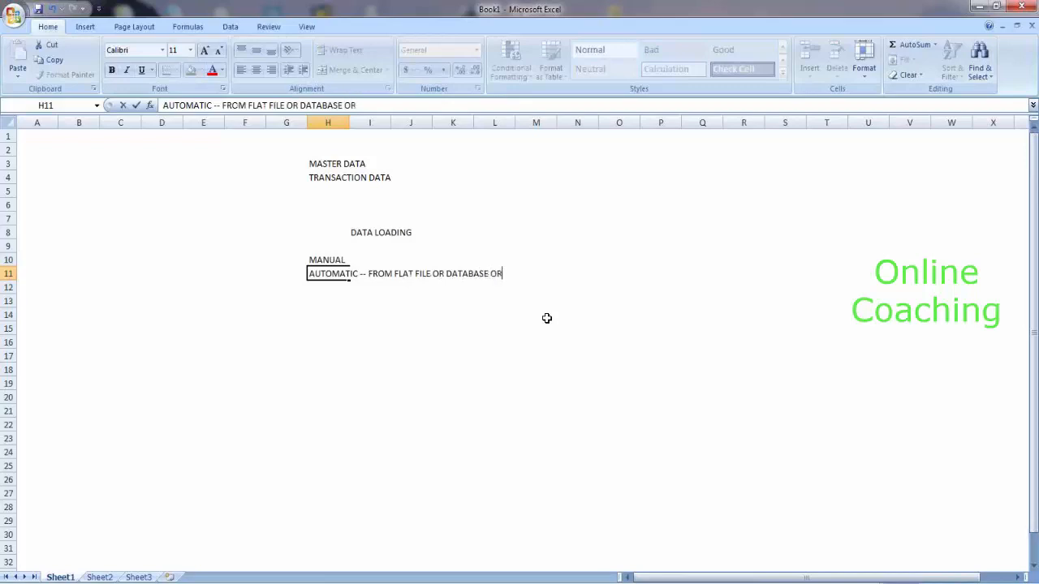
{"action": "type", "text": "ERP/WEB SERVICES"}
{"action": "key", "text": "Return"}
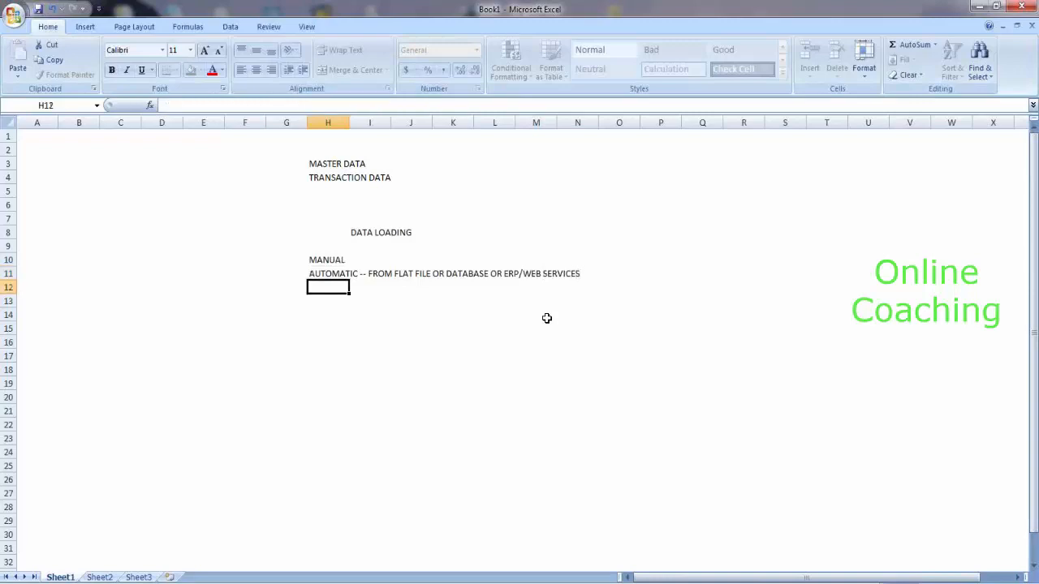
Step: Enter "WHERE THE DATA IS LOCATED" in cell K15, below the loading types
{"action": "left_click", "coordinate": [484, 341]}
{"action": "left_click", "coordinate": [357, 327]}
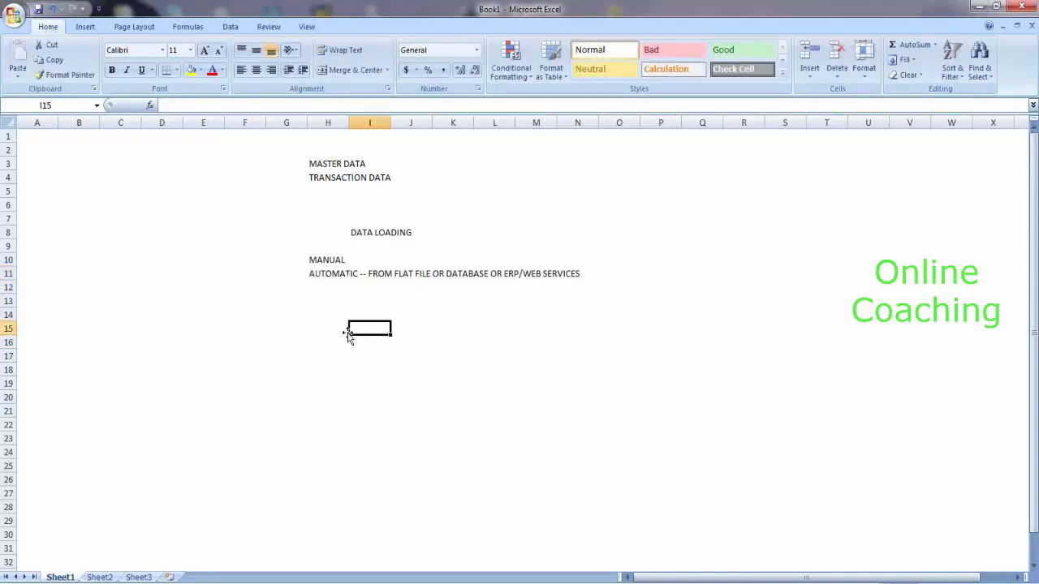
{"action": "left_click", "coordinate": [453, 331]}
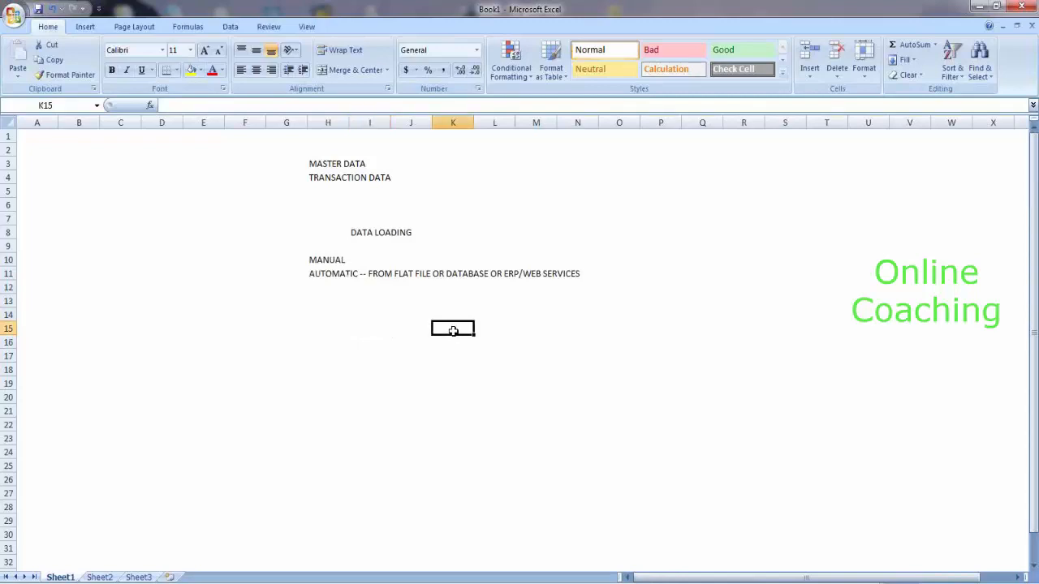
{"action": "type", "text": "WHE"}
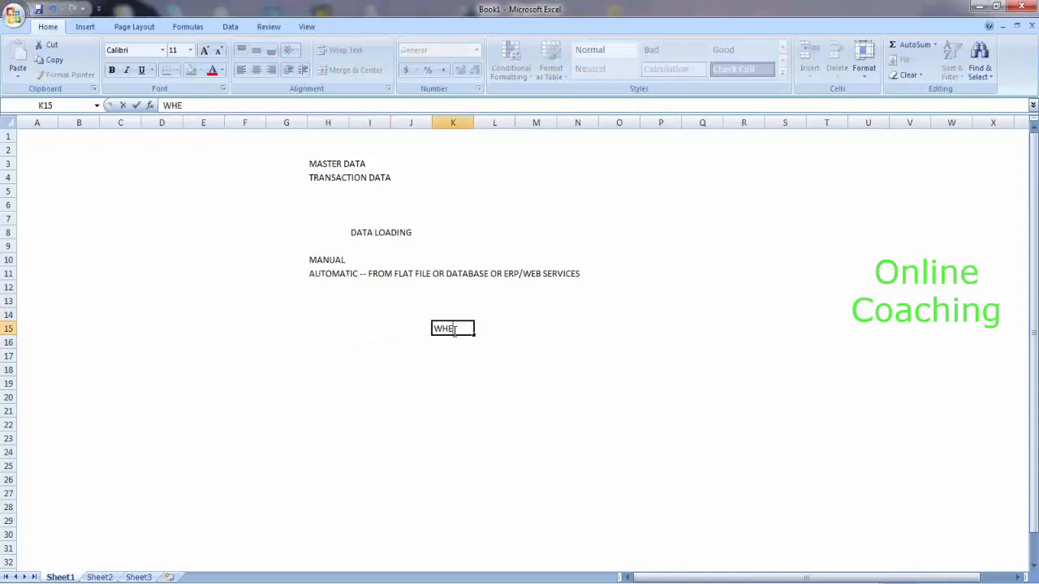
{"action": "type", "text": "RE THE DATA "}
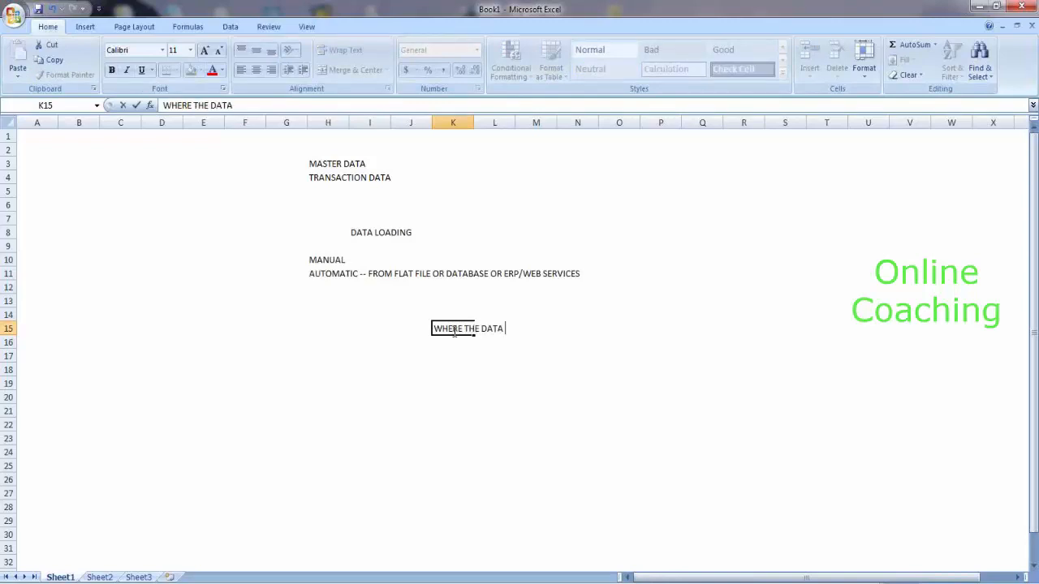
{"action": "type", "text": "IS LOCATED"}
{"action": "key", "text": "Return"}
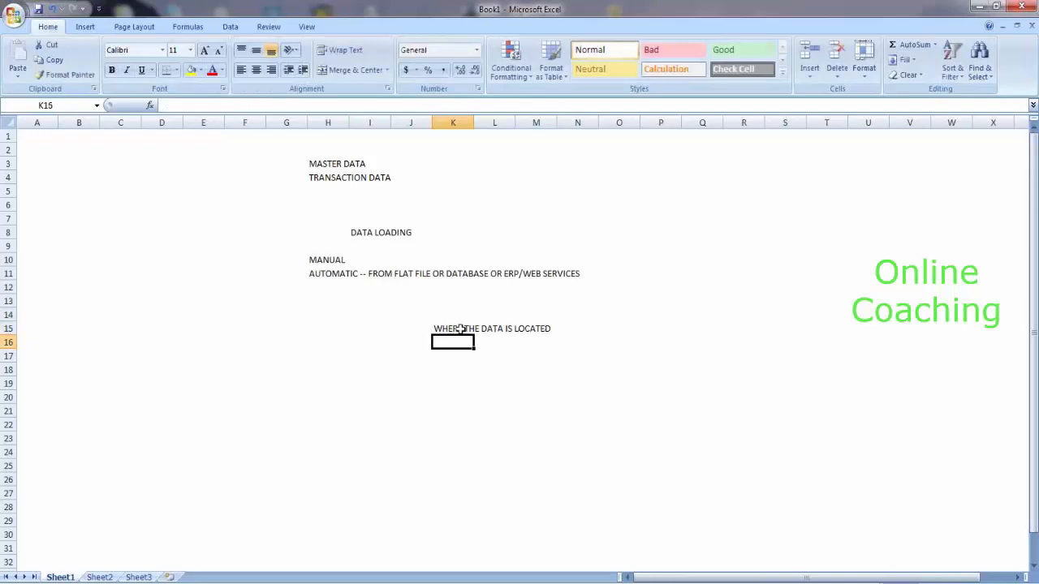
Step: List the data locations "ON COMPUTER" in cell L17 and "ON SERVER" in cell L18
{"action": "left_click", "coordinate": [489, 352]}
{"action": "type", "text": "ON"}
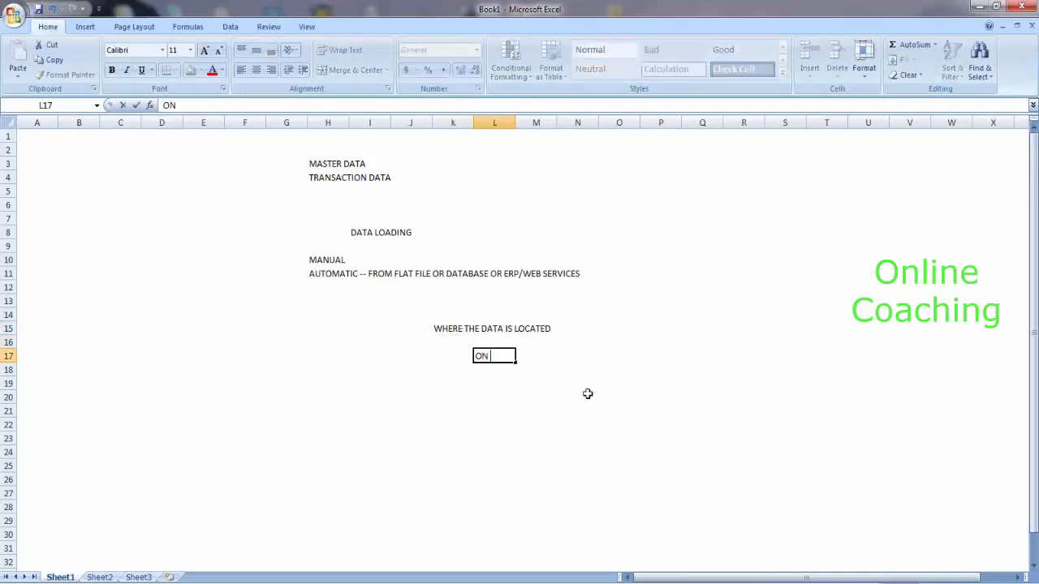
{"action": "type", "text": " COMPUTER"}
{"action": "key", "text": "Return"}
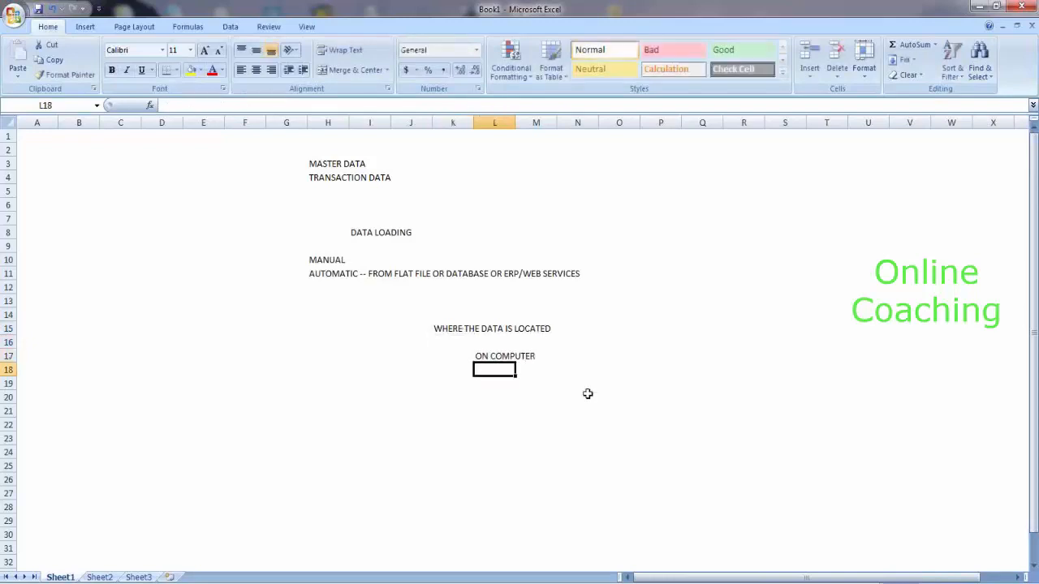
{"action": "type", "text": "ON SERVER"}
{"action": "key", "text": "Return"}
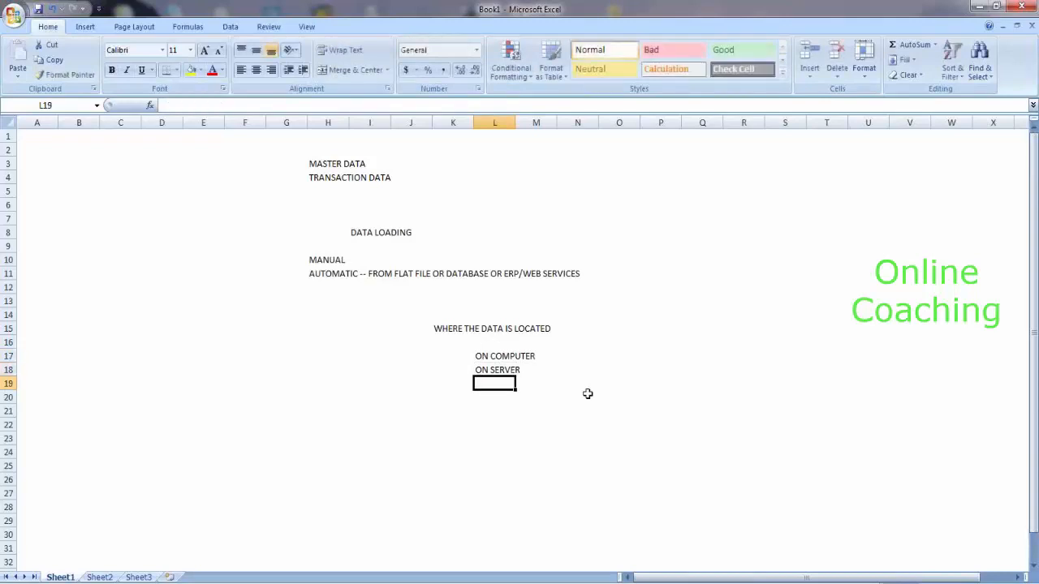
{"action": "left_click", "coordinate": [550, 357]}
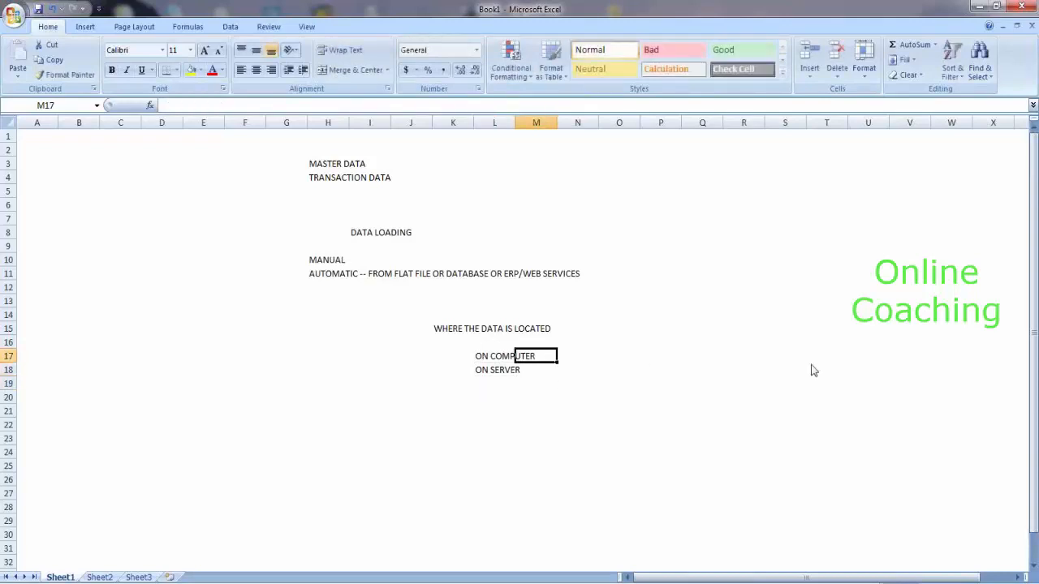
Step: Circle the WHERE THE DATA IS LOCATED heading in red pen, tick ON COMPUTER and ON SERVER, and draw a curly bracket beside both
{"action": "key", "text": "ctrl+shift+d"}
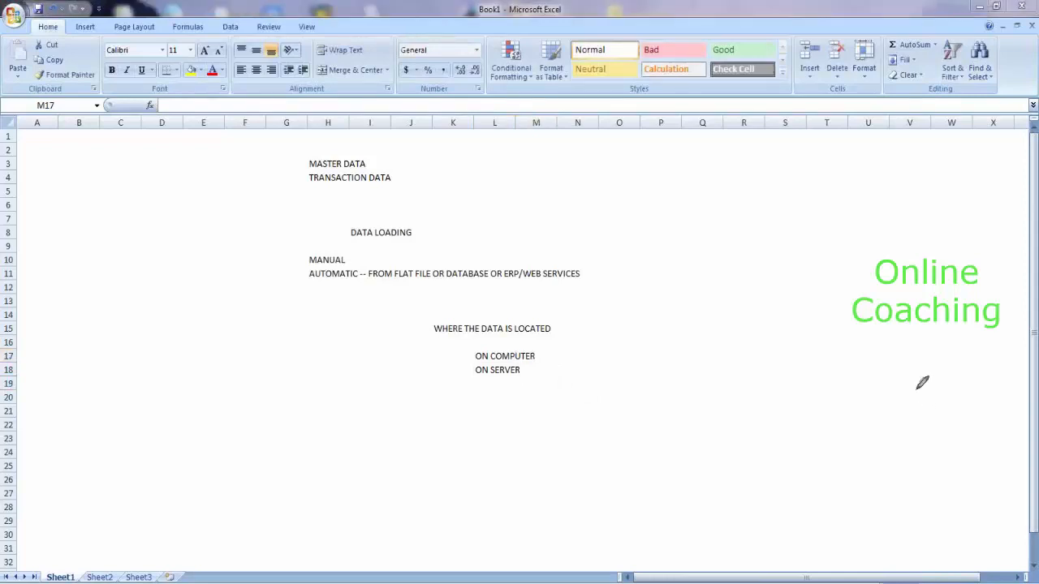
{"action": "mouse_move", "coordinate": [566, 316]}
{"action": "left_mouse_down"}
{"action": "mouse_move", "coordinate": [447, 306]}
{"action": "mouse_move", "coordinate": [446, 340]}
{"action": "mouse_move", "coordinate": [566, 323]}
{"action": "left_mouse_up"}
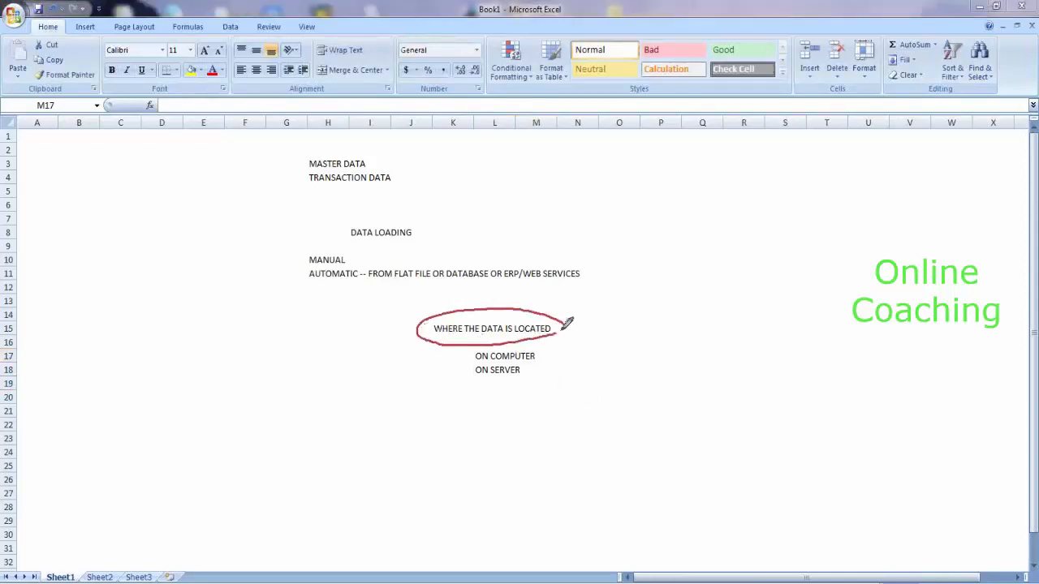
{"action": "left_click_drag", "start_coordinate": [536, 357], "coordinate": [567, 326]}
{"action": "left_click_drag", "start_coordinate": [523, 375], "coordinate": [557, 343]}
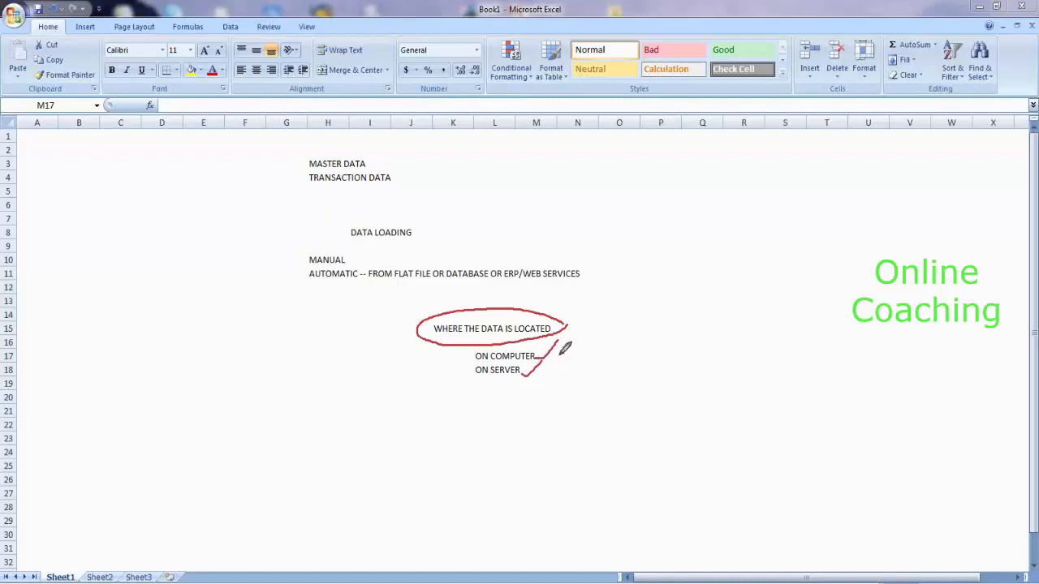
{"action": "mouse_move", "coordinate": [563, 339]}
{"action": "left_mouse_down"}
{"action": "mouse_move", "coordinate": [568, 372]}
{"action": "mouse_move", "coordinate": [554, 396]}
{"action": "left_mouse_up"}
Step: Enter "SOURCE SYSTEM" in cell O17, beside the bracketed data locations
{"action": "double_click", "coordinate": [602, 359]}
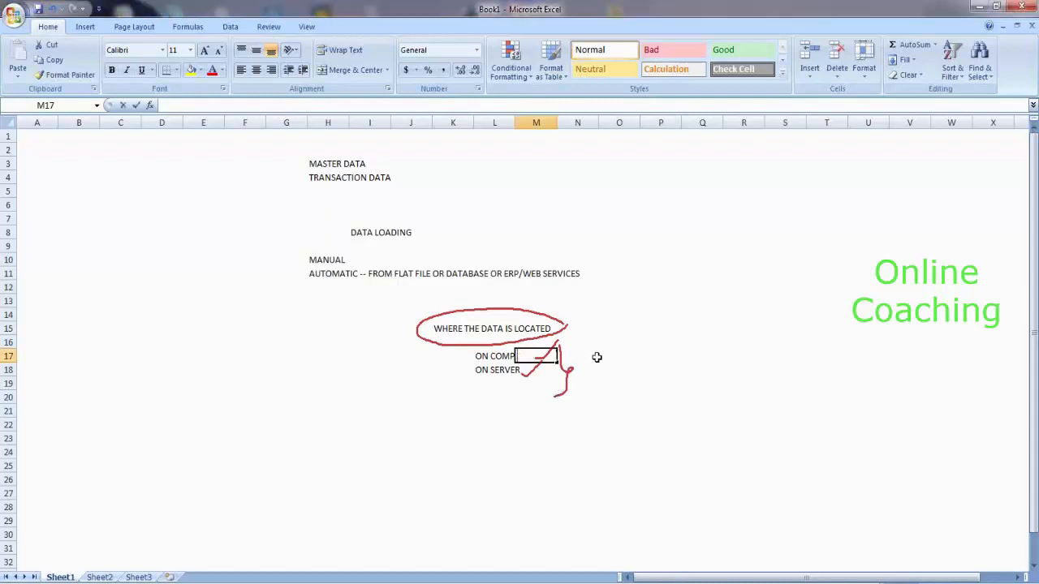
{"action": "type", "text": "SOUR"}
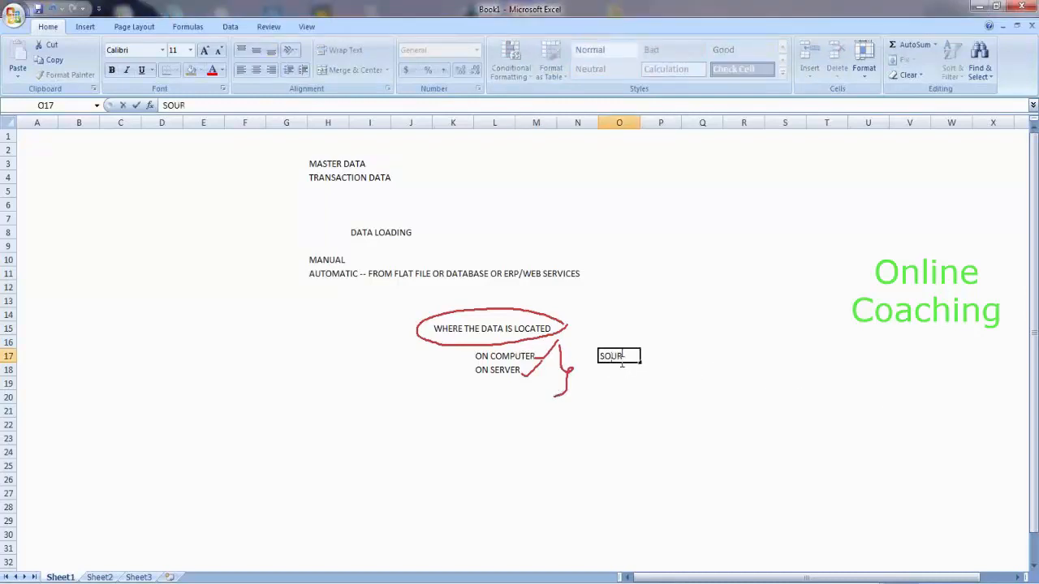
{"action": "type", "text": "CE SYSTEM"}
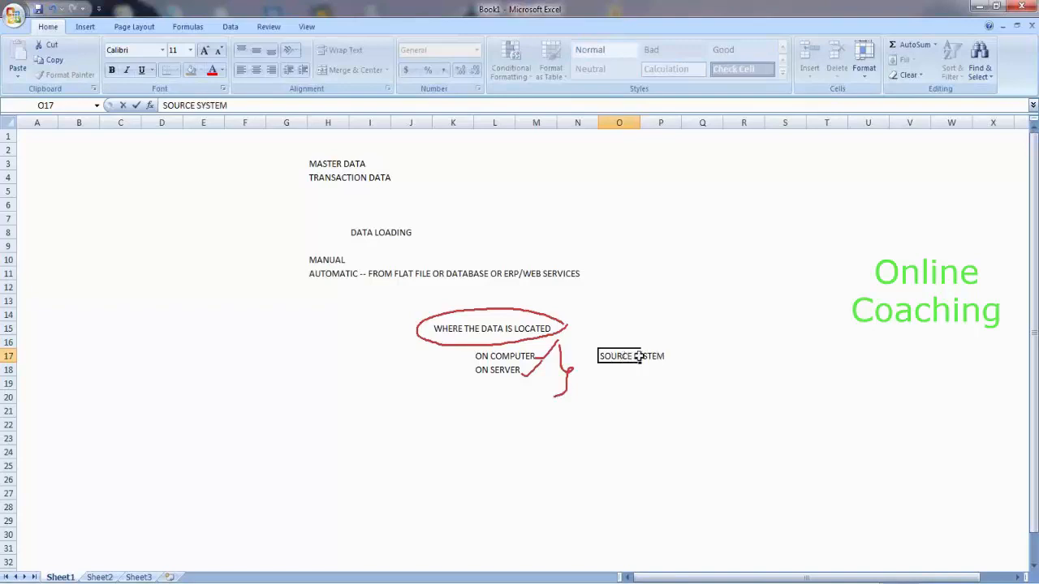
{"action": "left_click", "coordinate": [661, 342]}
{"action": "key", "text": "Down"}
{"action": "key", "text": "Left"}
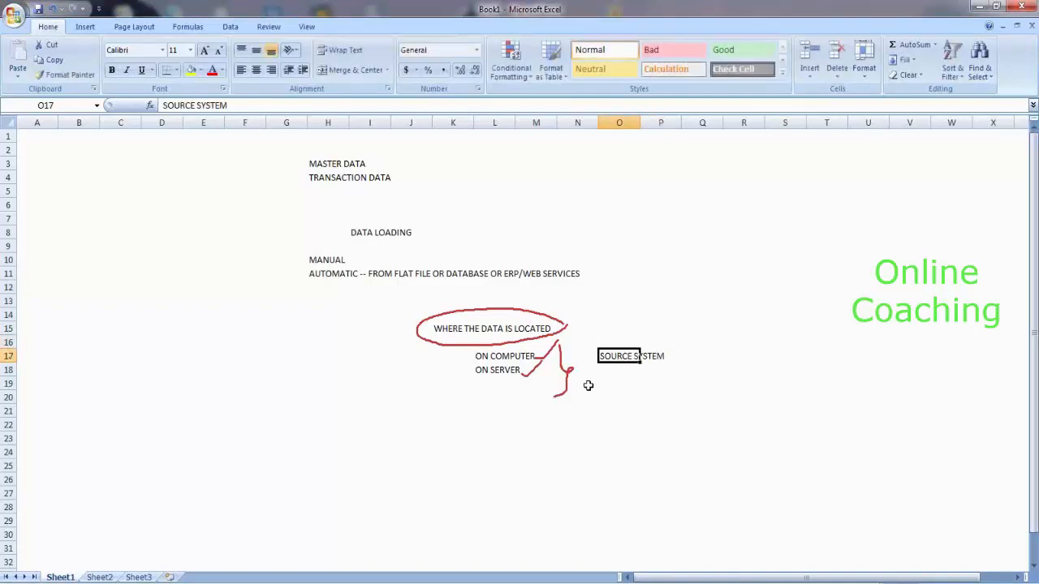
{"action": "left_click", "coordinate": [477, 358]}
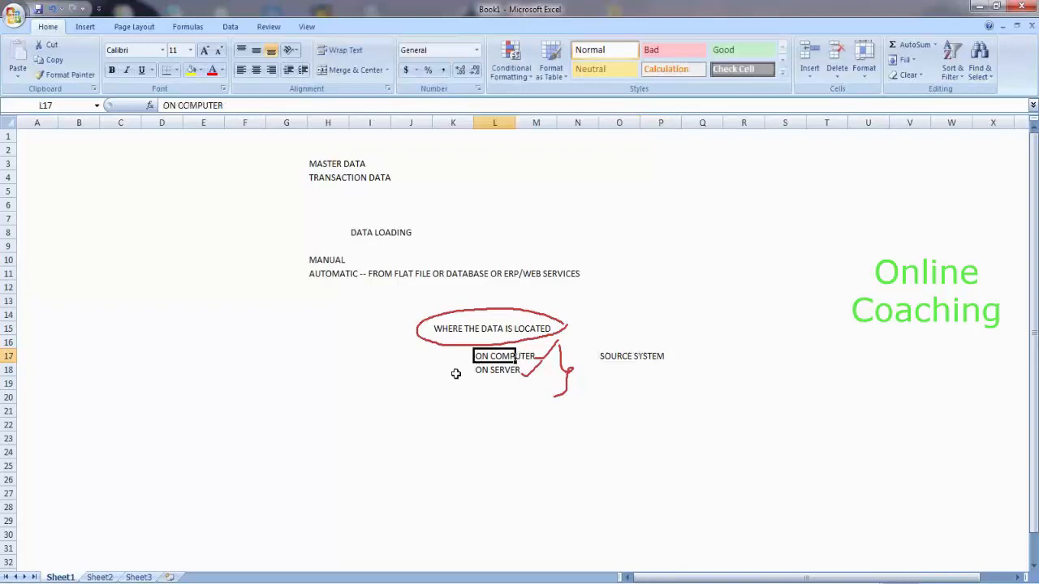
{"action": "left_click", "coordinate": [469, 371]}
{"action": "left_click", "coordinate": [496, 371]}
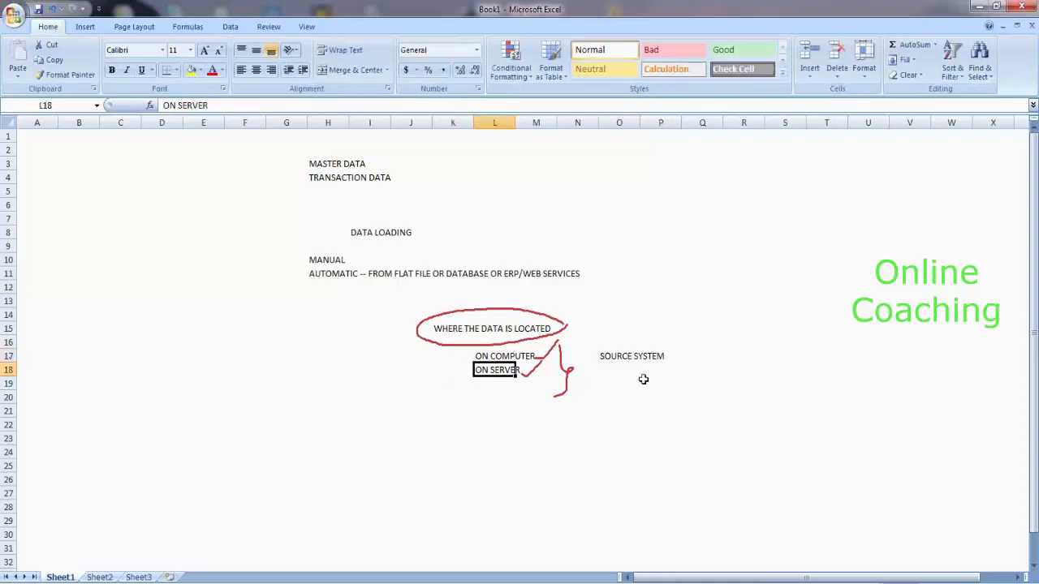
{"action": "left_click", "coordinate": [631, 358]}
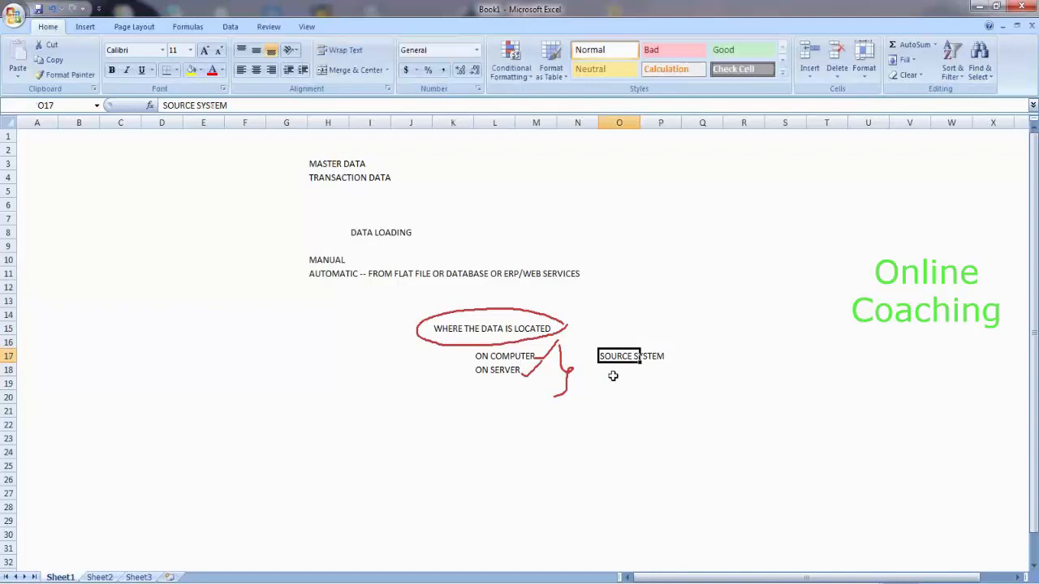
Step: List "CONTAINS DATA FILES" in cell P18 and "CONTAINS DATABASE" in cell P19 under the SOURCE SYSTEM heading
{"action": "left_click_drag", "start_coordinate": [617, 375], "coordinate": [674, 369]}
{"action": "left_click", "coordinate": [675, 369]}
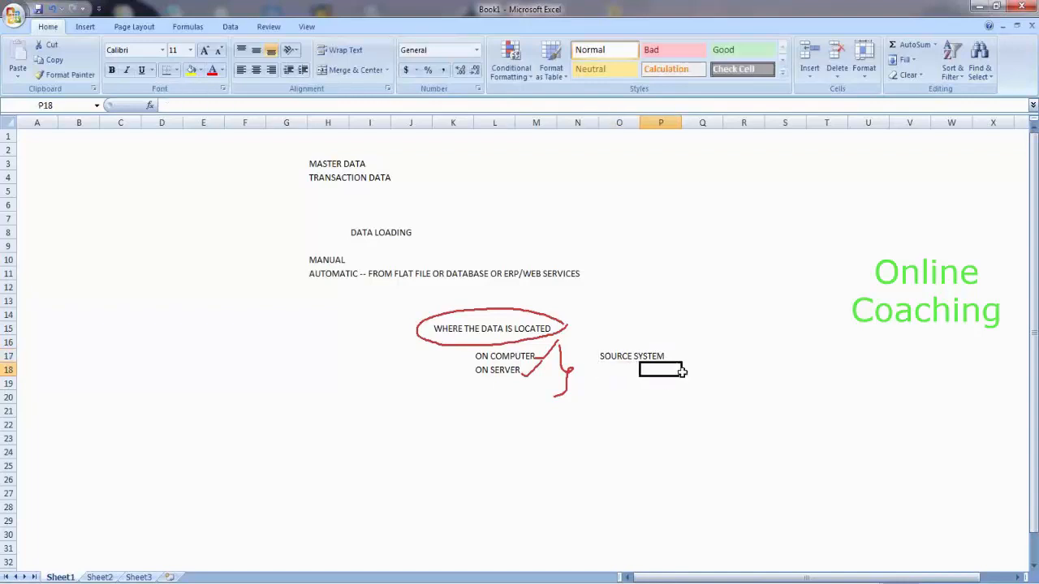
{"action": "type", "text": "CON"}
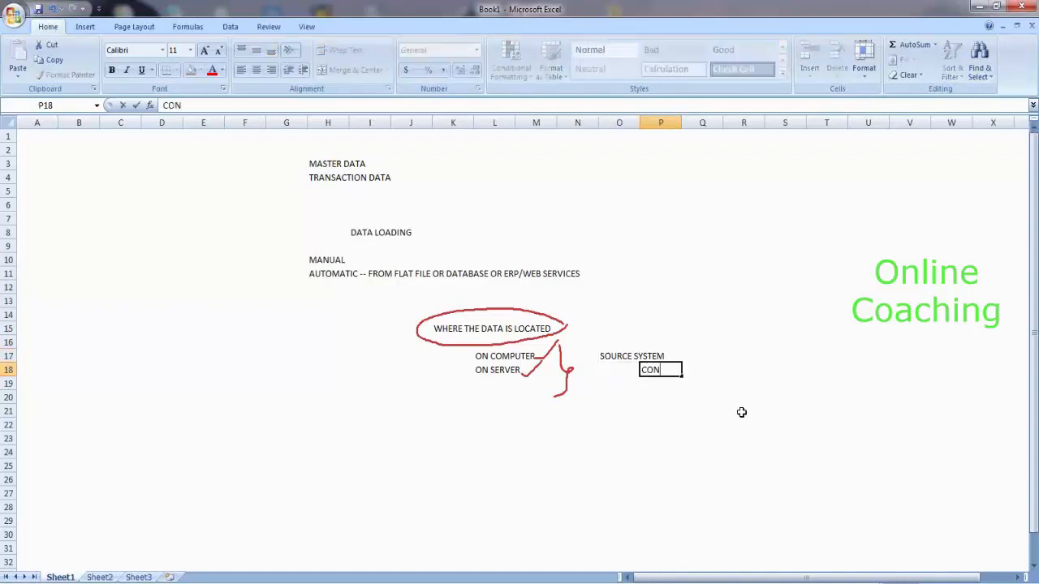
{"action": "type", "text": "TAINS DATA FILES"}
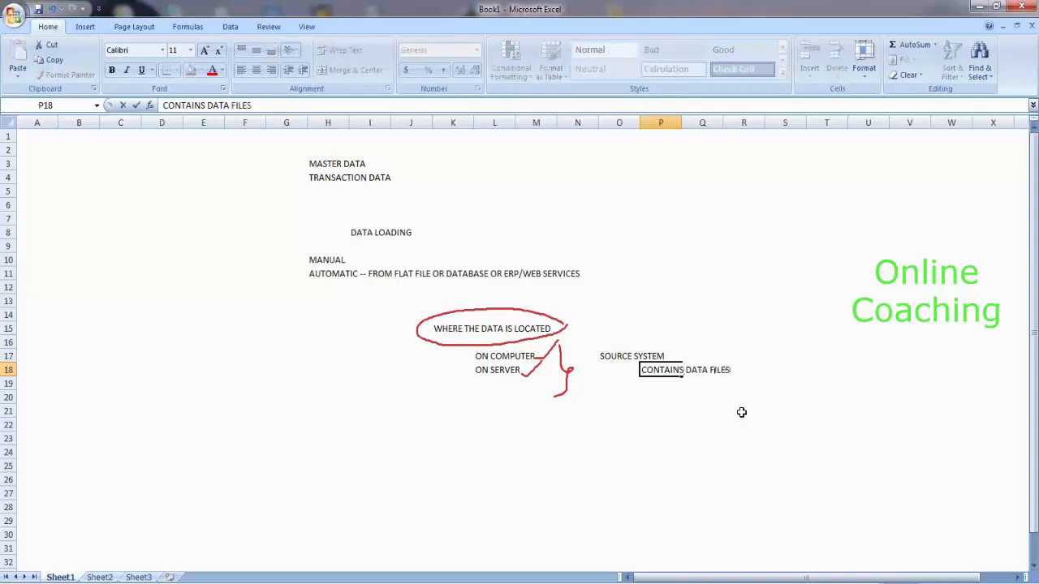
{"action": "left_click", "coordinate": [674, 384]}
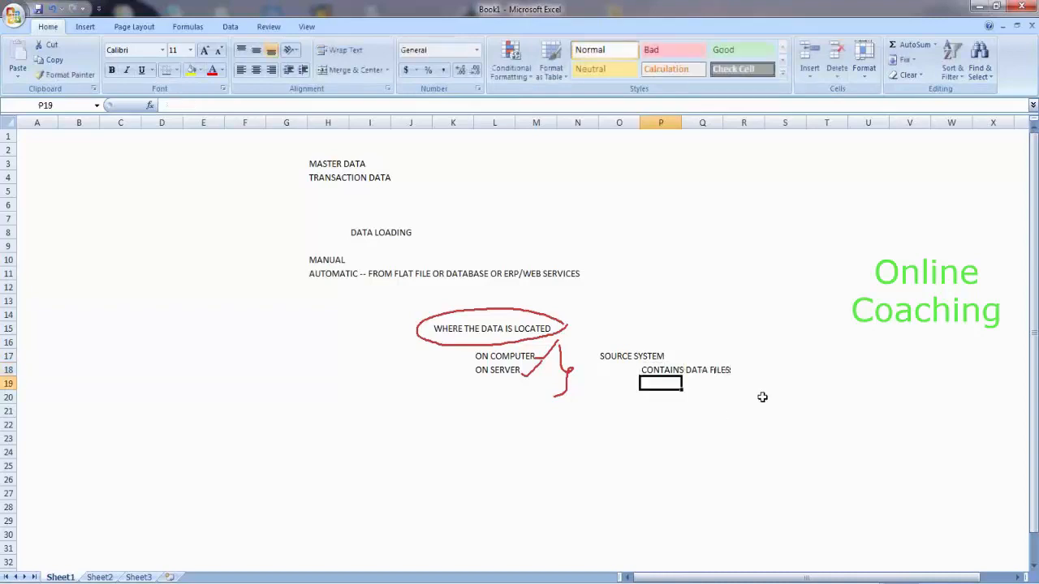
{"action": "type", "text": "CONTAINS DATABASE"}
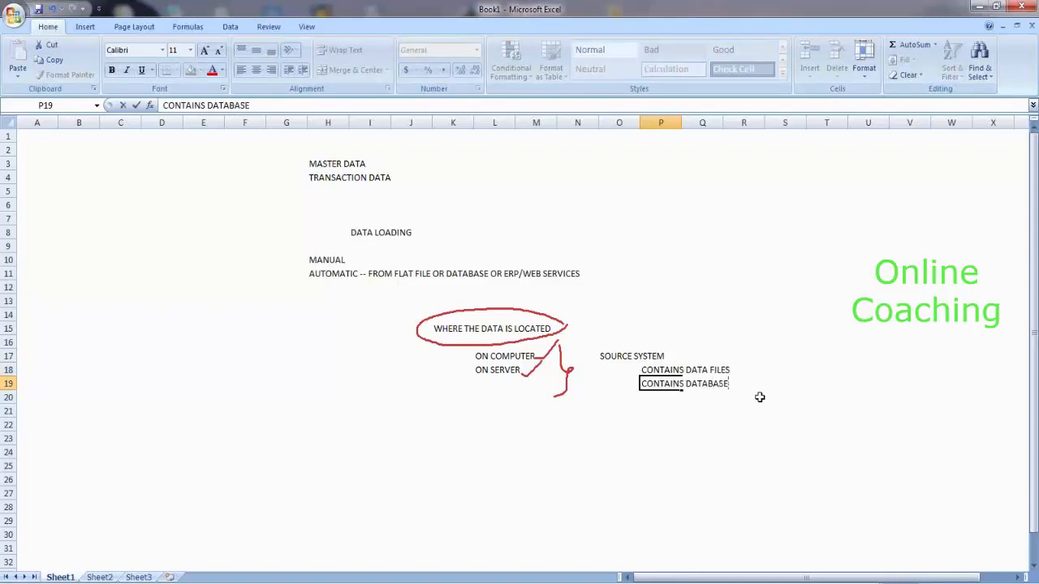
{"action": "left_click", "coordinate": [755, 387]}
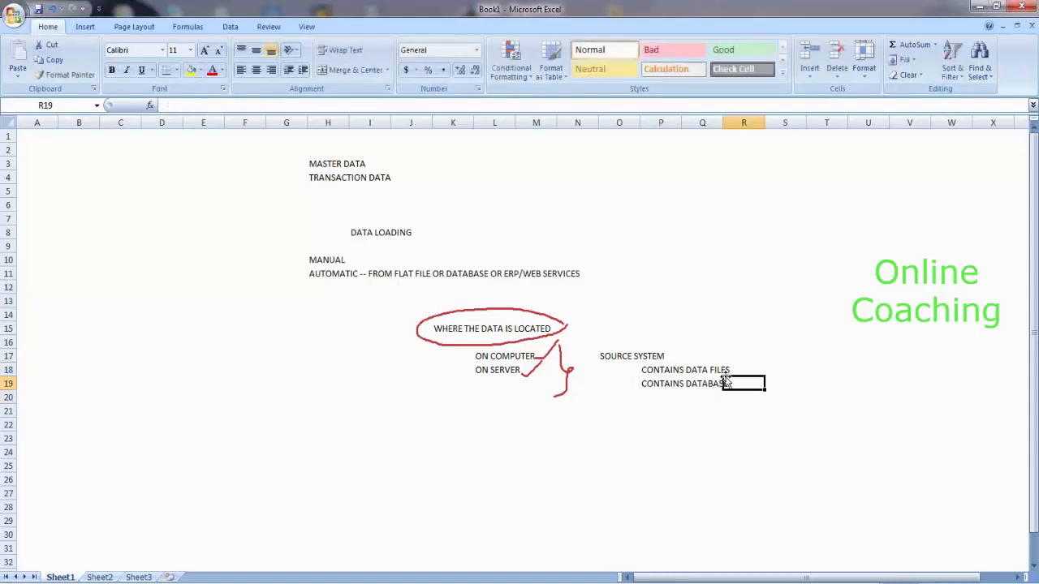
{"action": "left_click", "coordinate": [723, 372]}
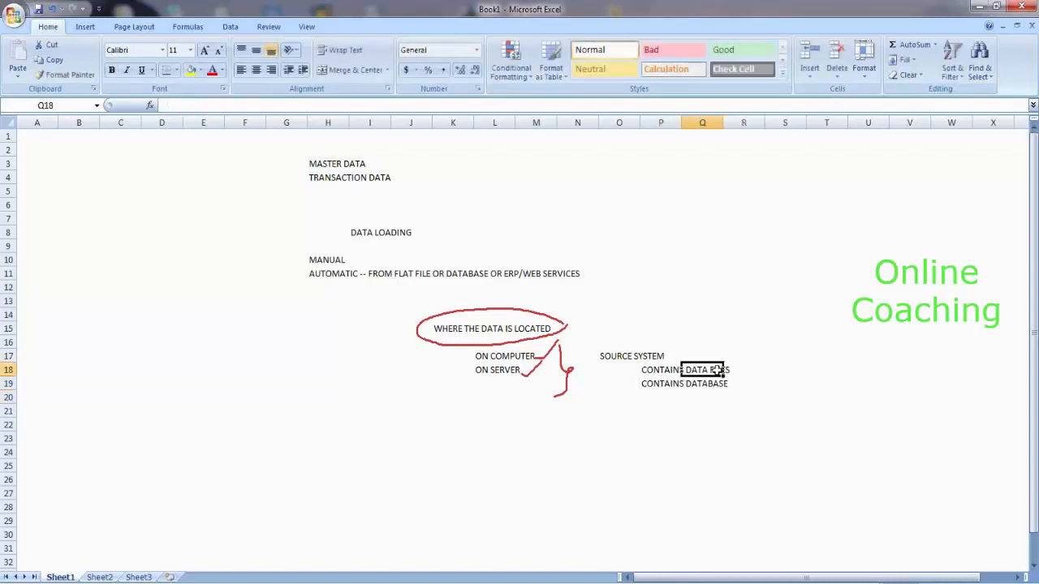
{"action": "left_click", "coordinate": [652, 372]}
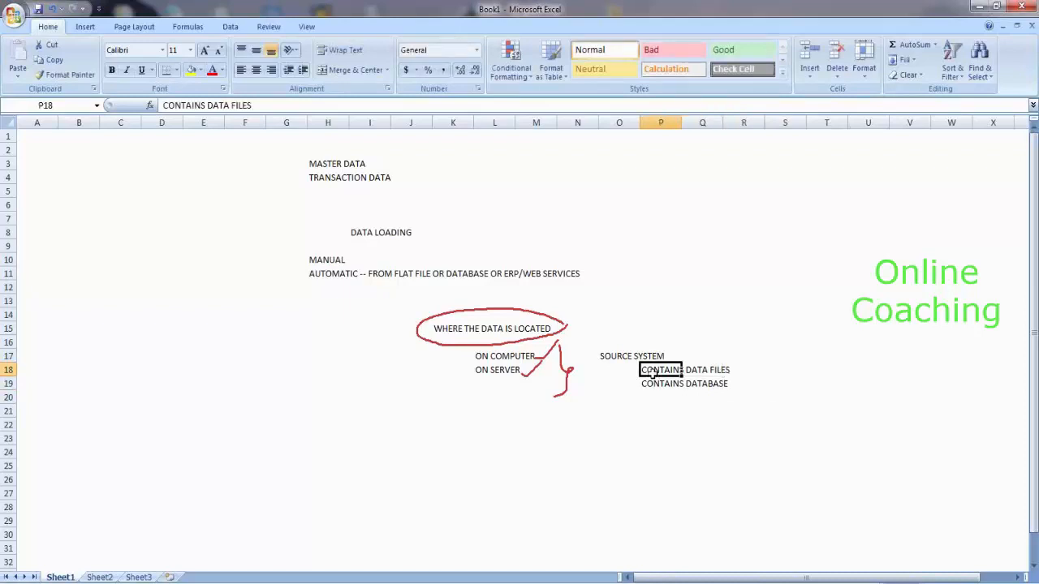
{"action": "left_click", "coordinate": [662, 384]}
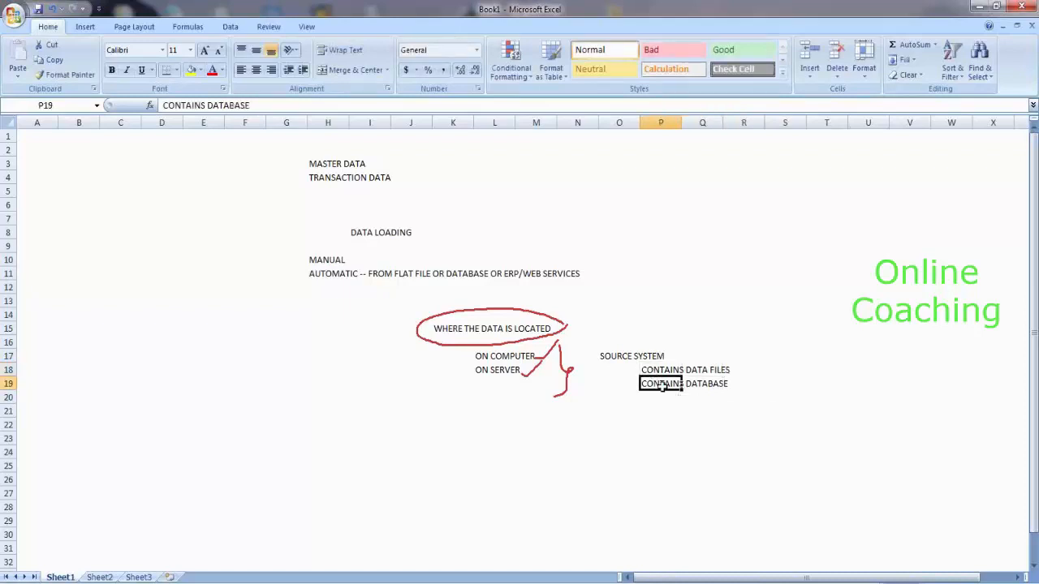
Step: Enter "EXCEL/FLAT FILE" in cell S18, on the same row as CONTAINS DATA FILES
{"action": "left_click", "coordinate": [754, 363]}
{"action": "left_click", "coordinate": [784, 370]}
{"action": "left_click", "coordinate": [754, 370]}
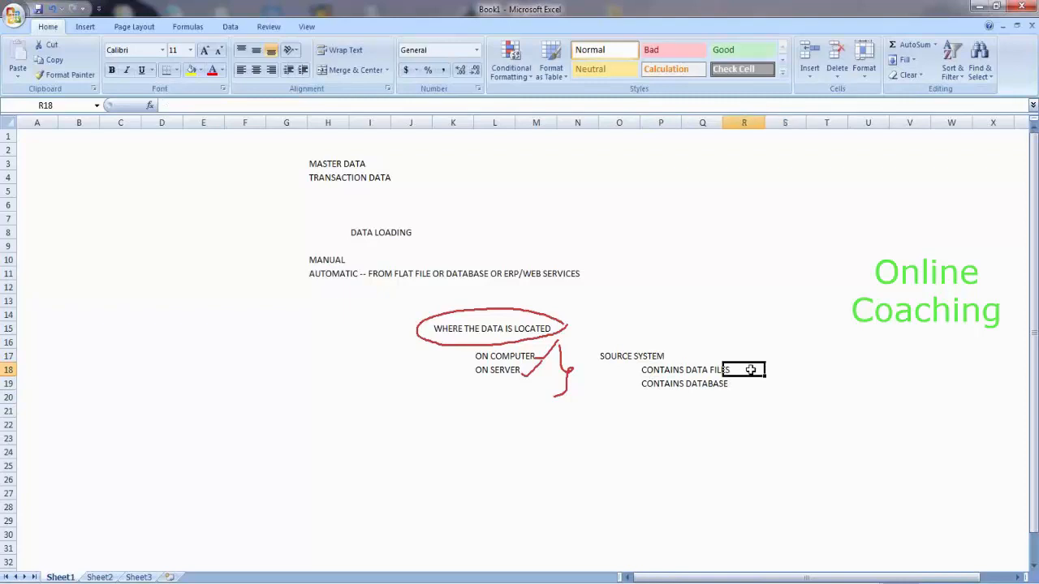
{"action": "left_click", "coordinate": [771, 371]}
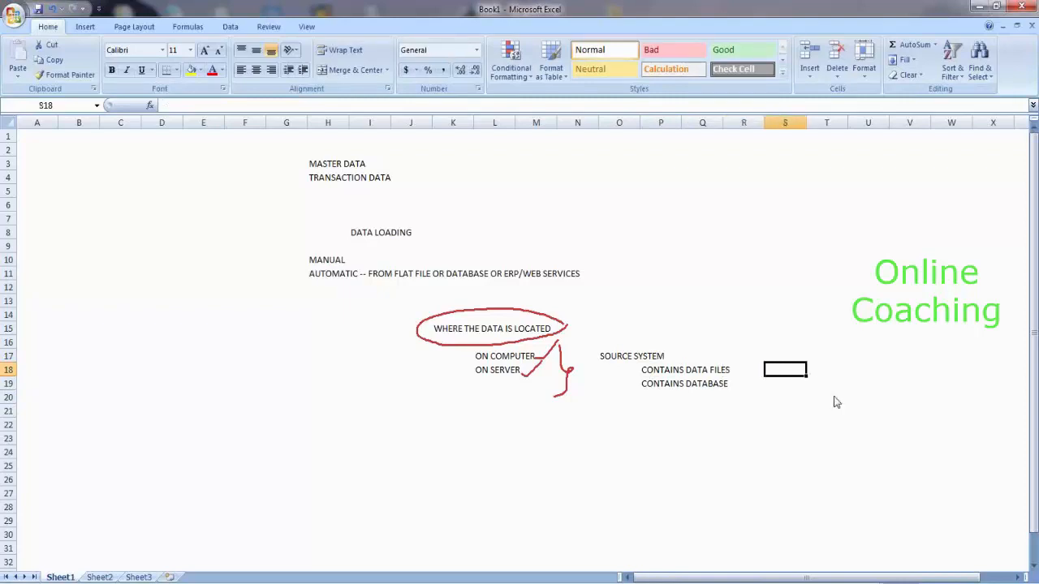
{"action": "type", "text": "EXCEL"}
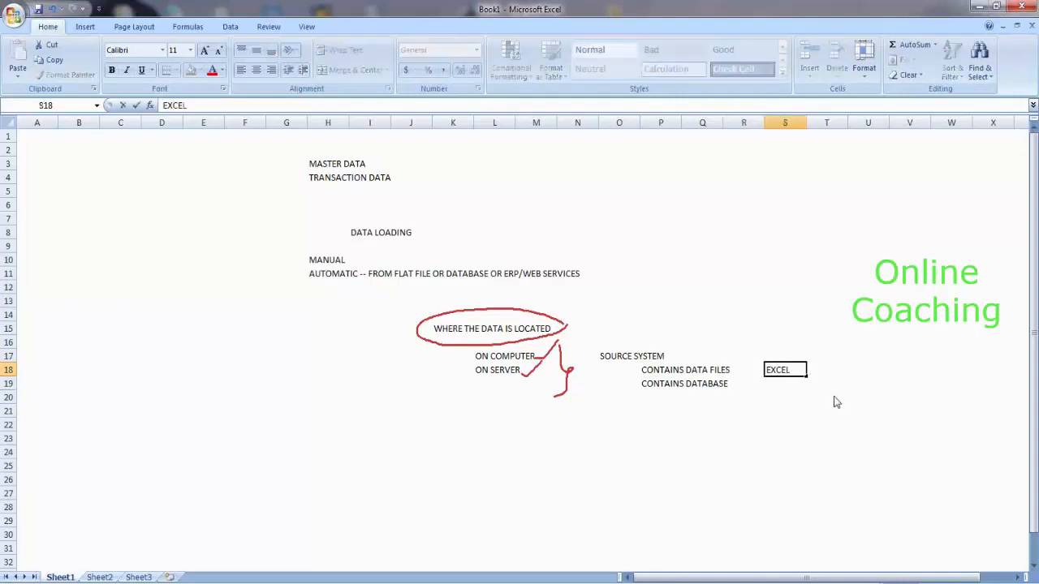
{"action": "type", "text": "/FLTA"}
{"action": "key", "text": "BackSpace"}
{"action": "key", "text": "BackSpace"}
{"action": "type", "text": "AT FILE"}
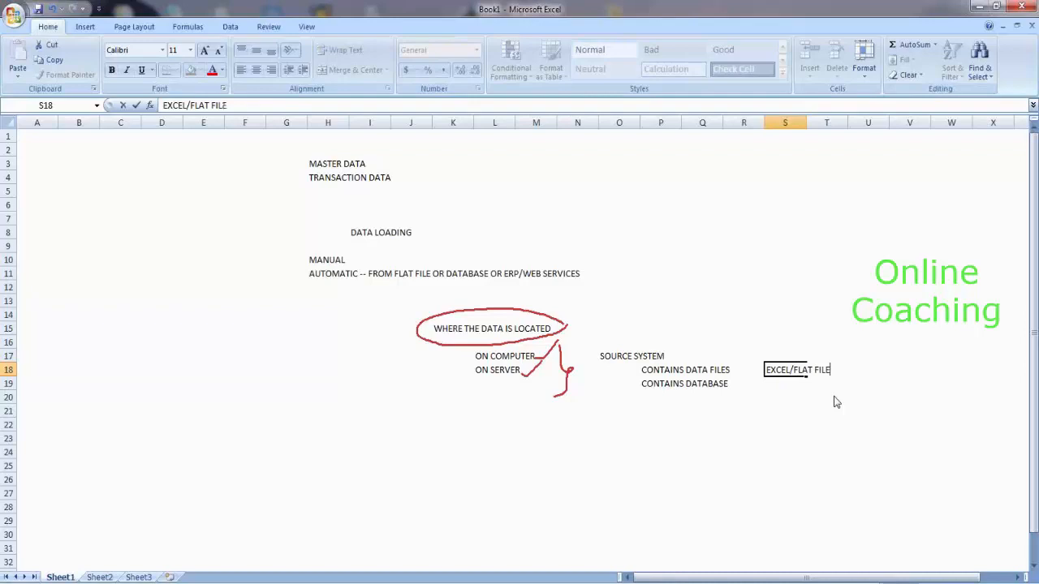
{"action": "left_click", "coordinate": [768, 386]}
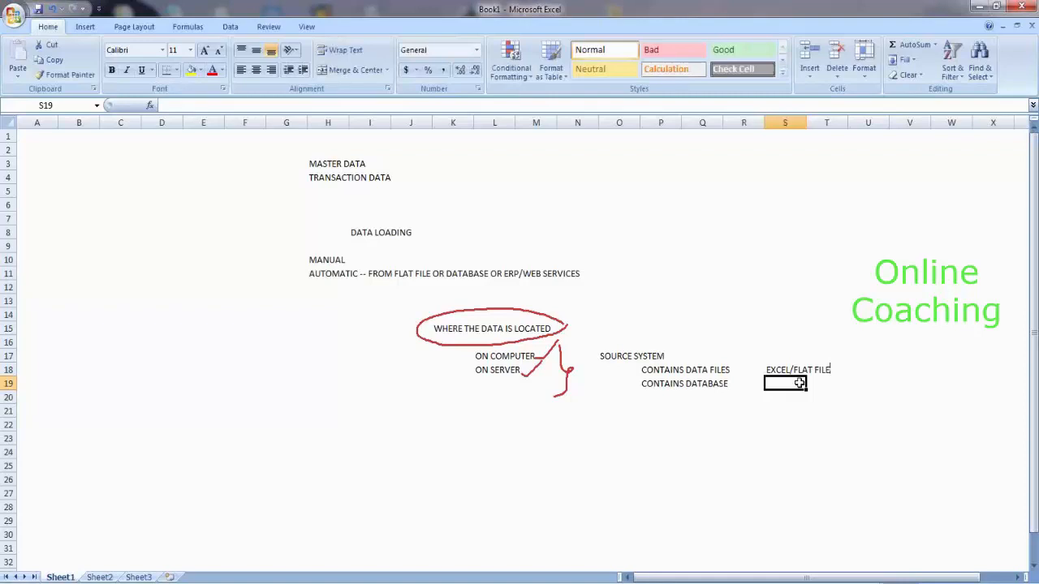
{"action": "left_click", "coordinate": [604, 358]}
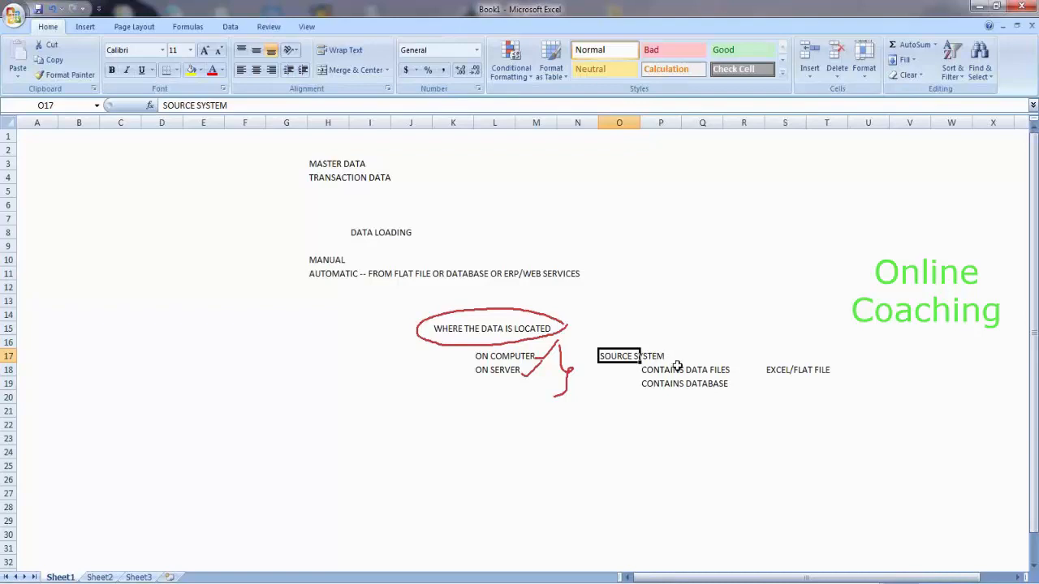
{"action": "left_click", "coordinate": [696, 378]}
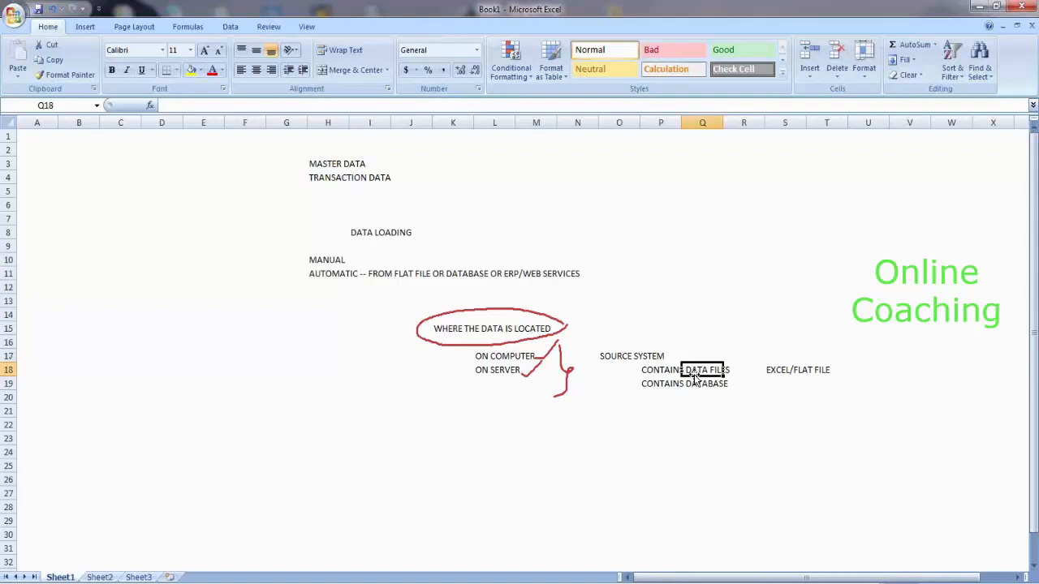
{"action": "left_click", "coordinate": [772, 369]}
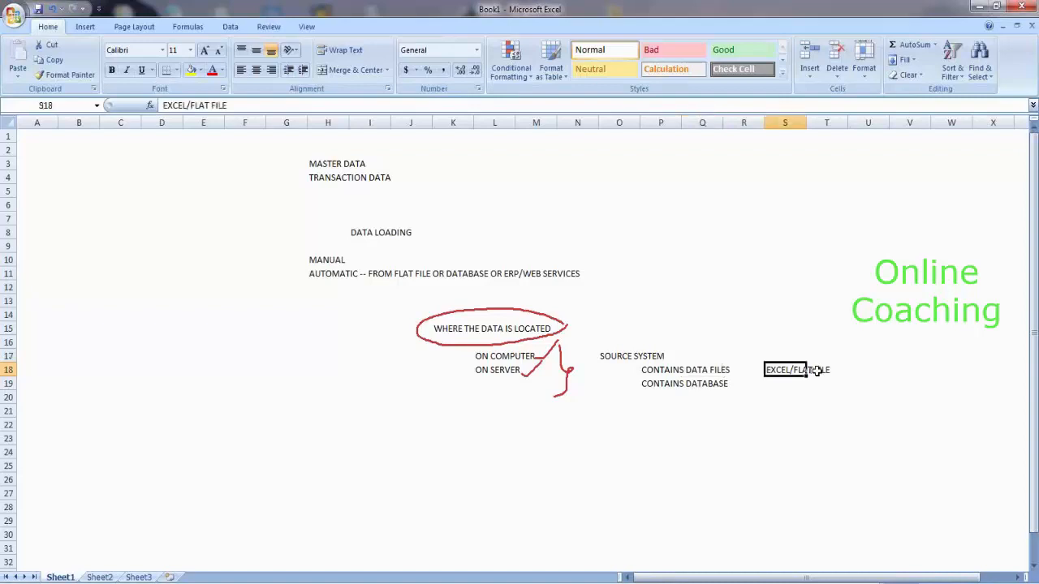
{"action": "left_click", "coordinate": [688, 387]}
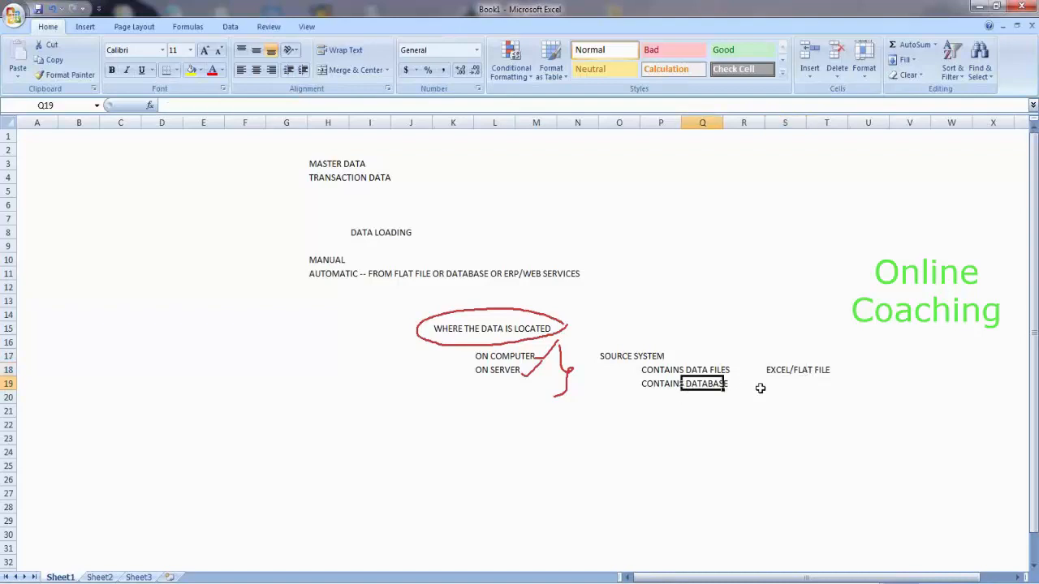
Step: Add "SAP" in cell P20 as another source system entry below CONTAINS DATABASE
{"action": "left_click", "coordinate": [666, 397]}
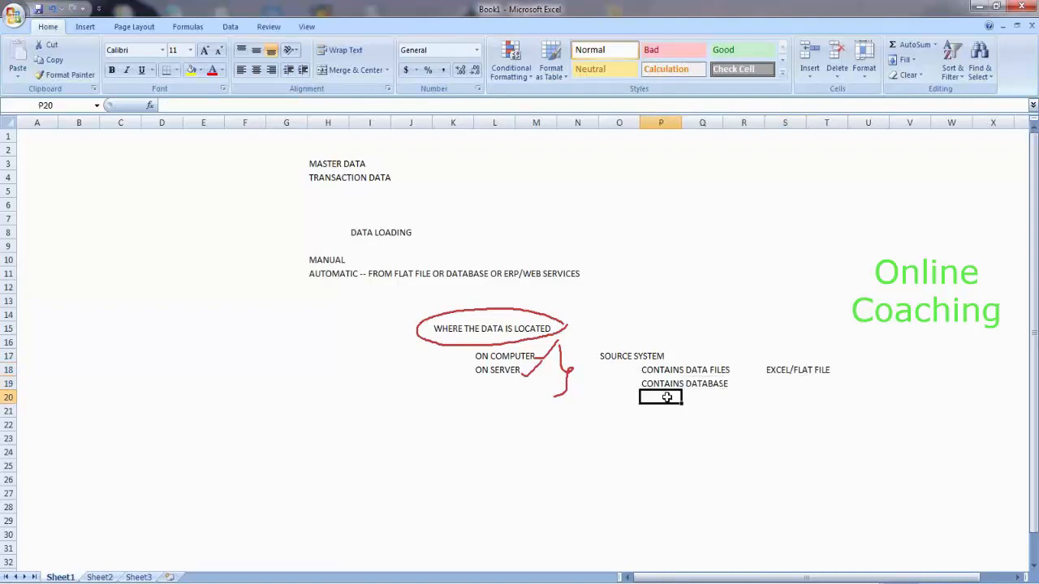
{"action": "type", "text": "SAP"}
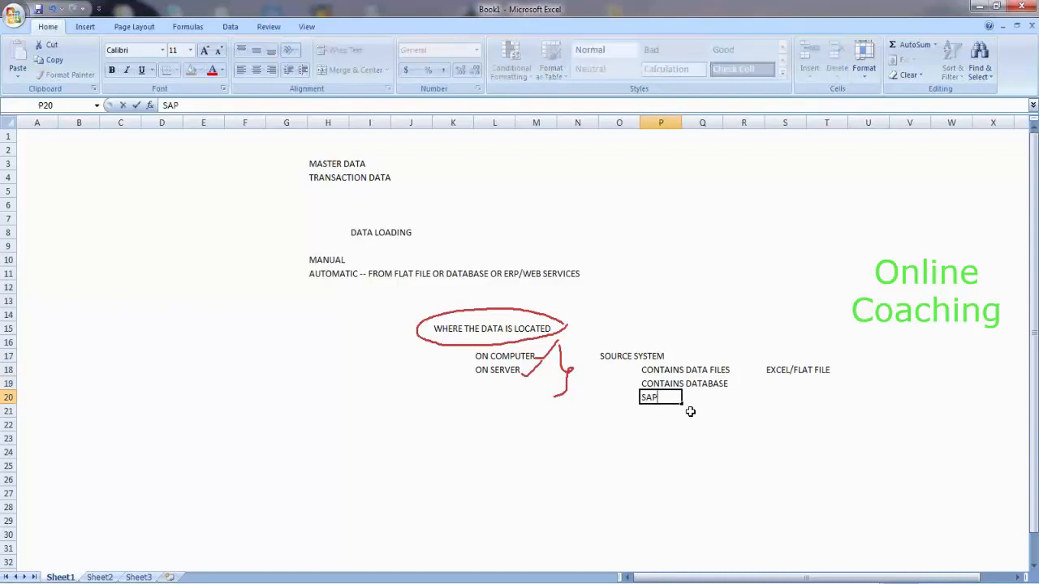
{"action": "key", "text": "Return"}
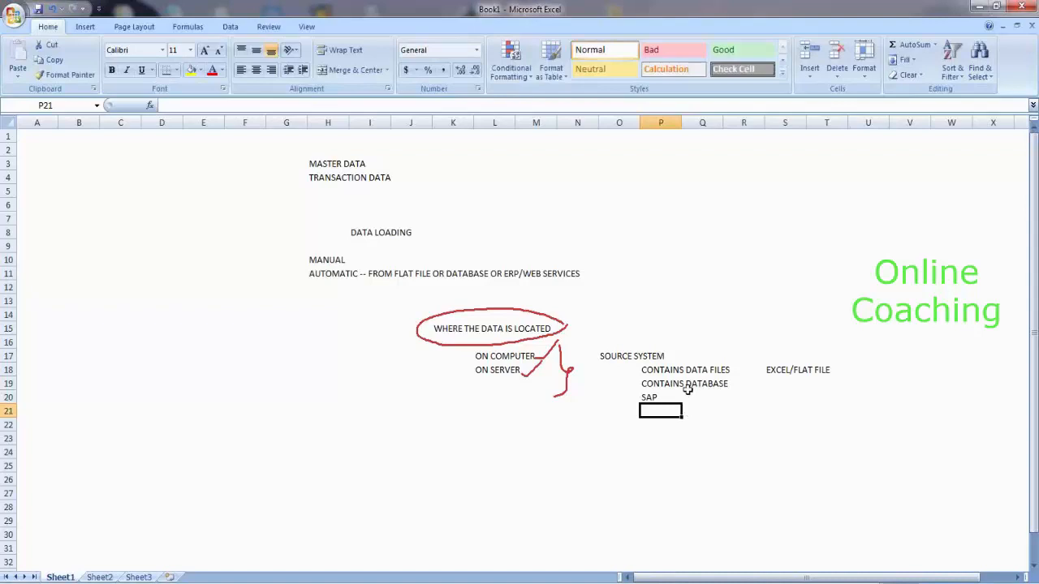
{"action": "left_click", "coordinate": [690, 374]}
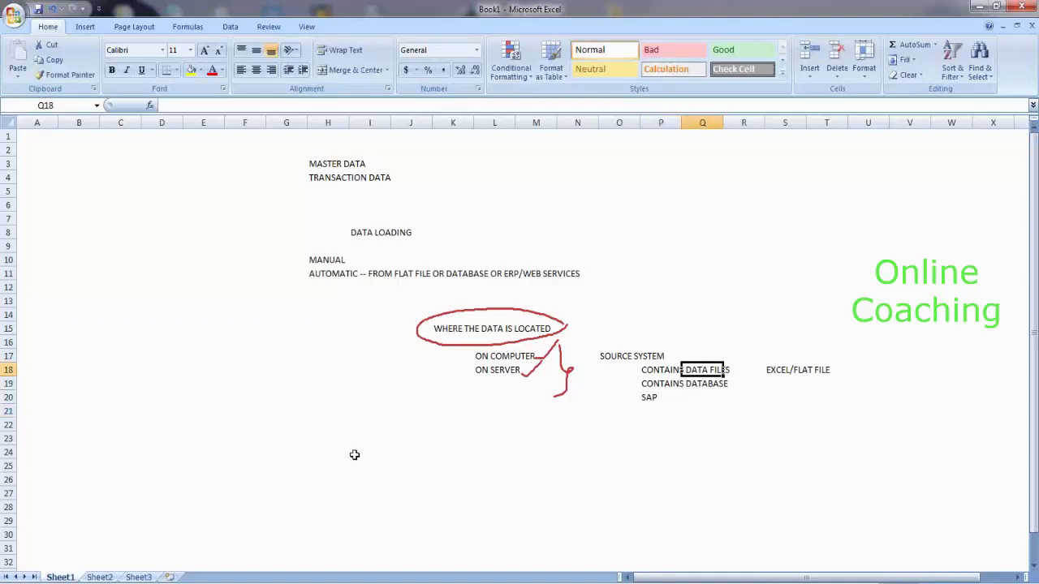
{"action": "left_click", "coordinate": [495, 355]}
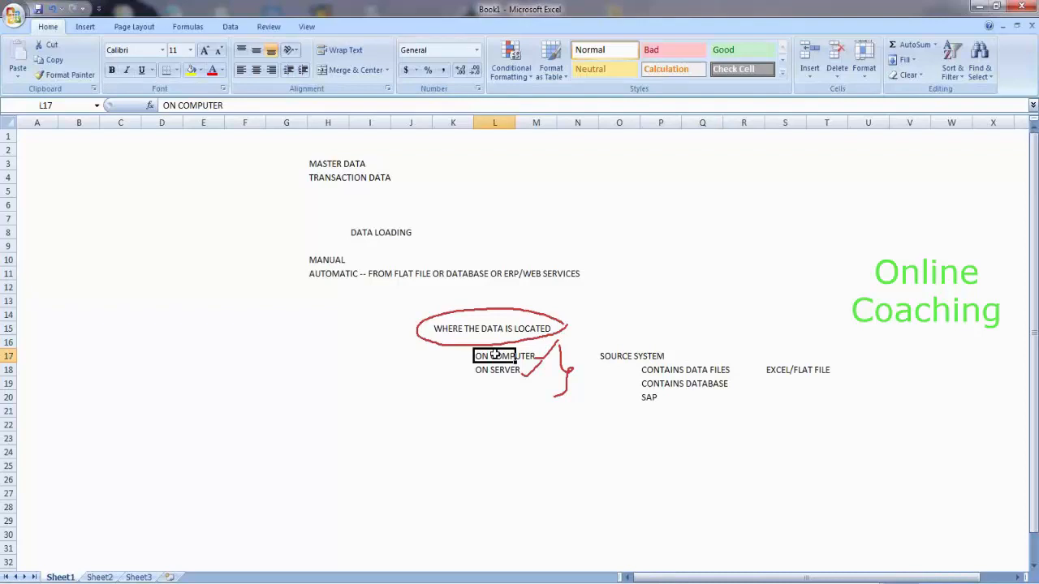
{"action": "left_click", "coordinate": [796, 369]}
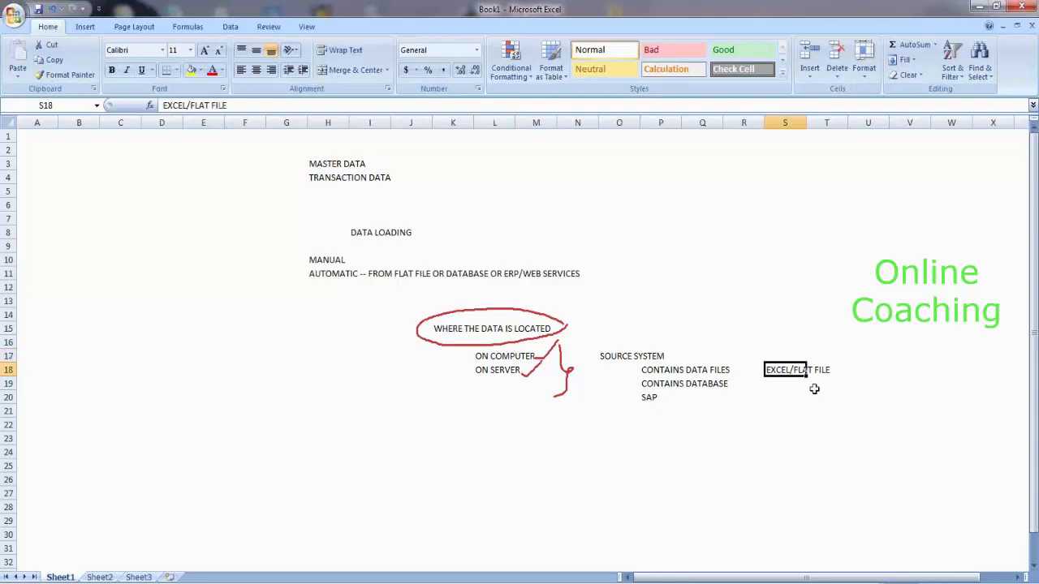
{"action": "key", "text": "Right"}
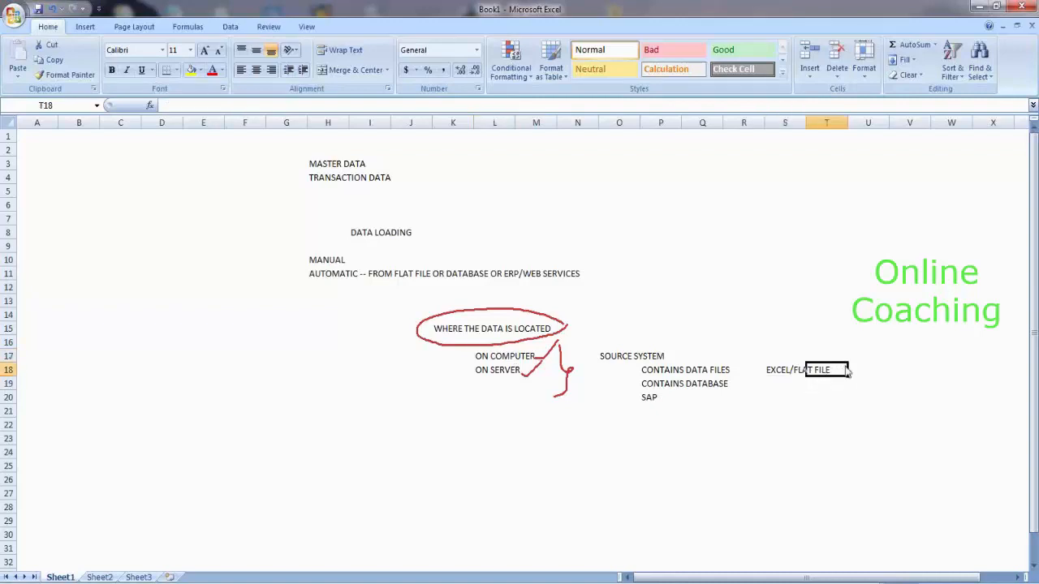
Step: Enter "DATA SOURCE" in cell U18, on the same row as EXCEL/FLAT FILE
{"action": "left_click", "coordinate": [1019, 29]}
{"action": "left_click", "coordinate": [866, 368]}
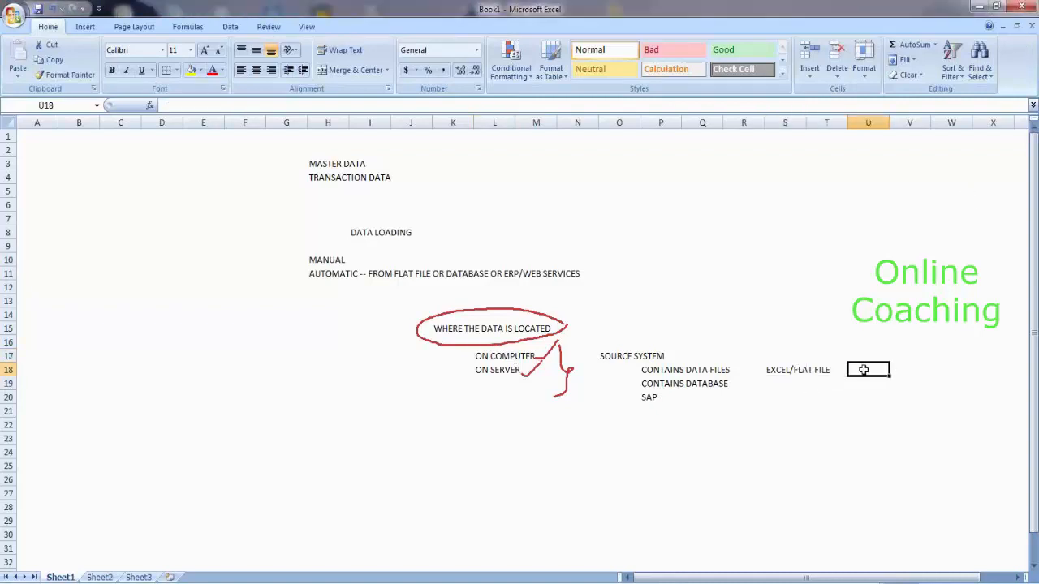
{"action": "type", "text": "DATA"}
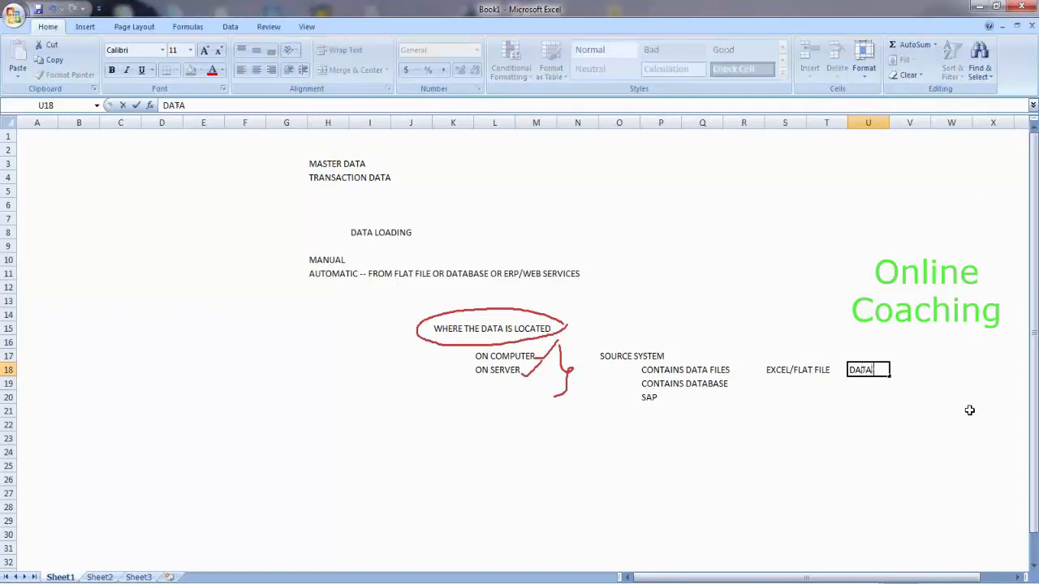
{"action": "type", "text": " SOURCE"}
{"action": "left_click", "coordinate": [937, 369]}
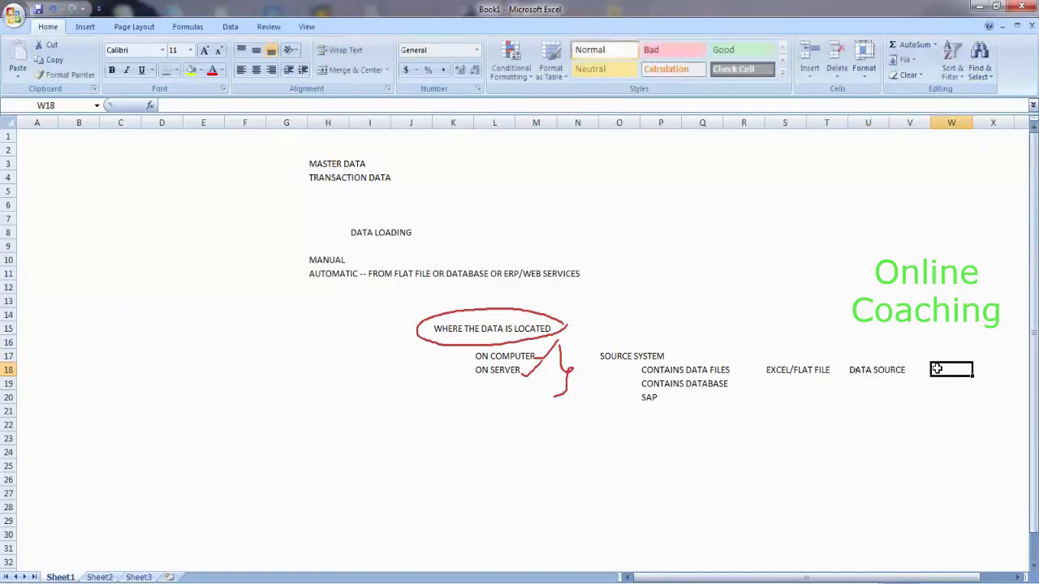
{"action": "left_click", "coordinate": [922, 370]}
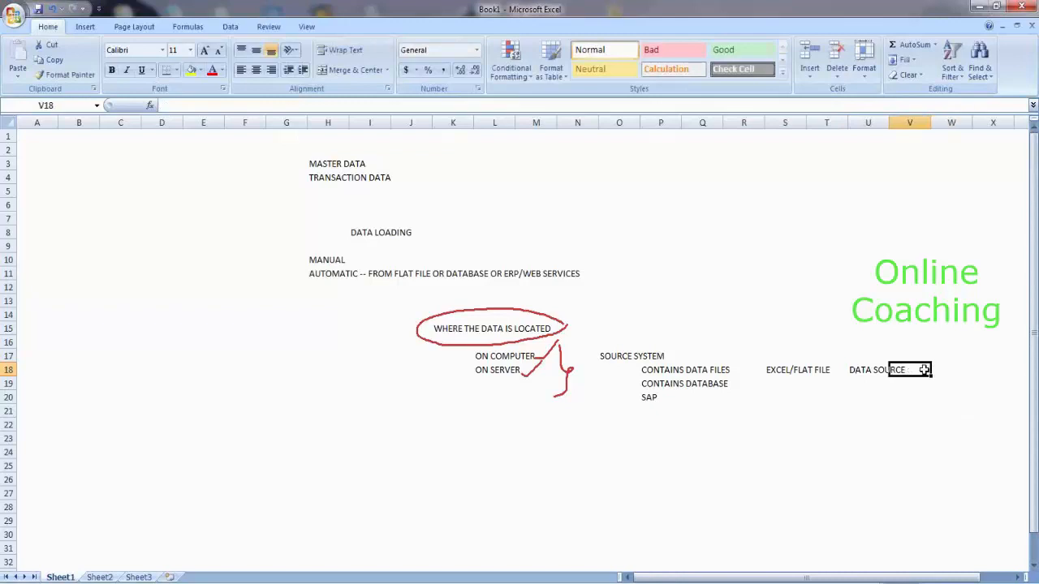
Step: Describe the data source with "WHERE THE DATA IS ORIGINALLY CREATED" in cell U19 and "AND STORED" in cell U20
{"action": "left_click", "coordinate": [880, 383]}
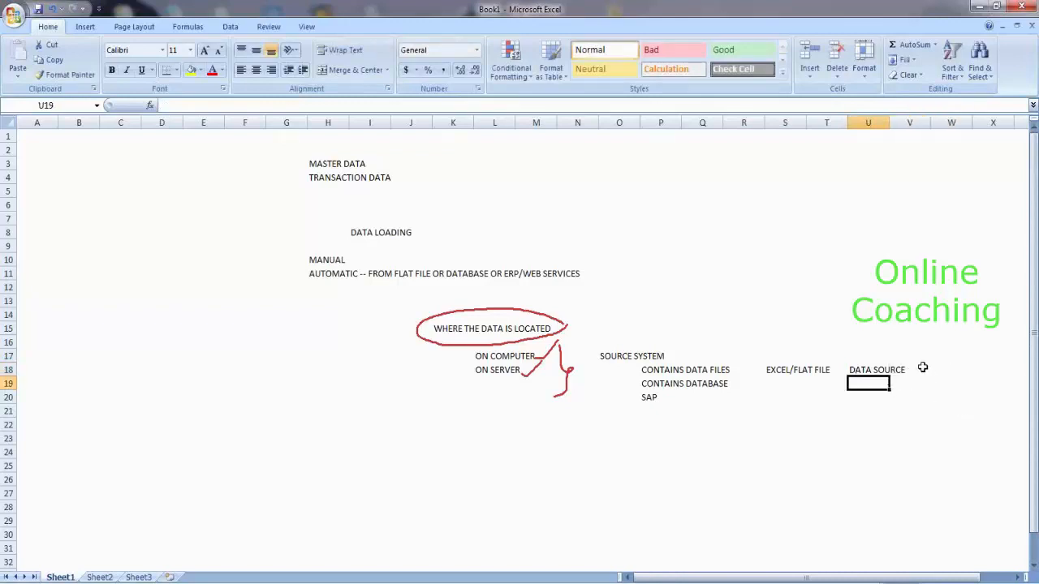
{"action": "type", "text": "WHERE"}
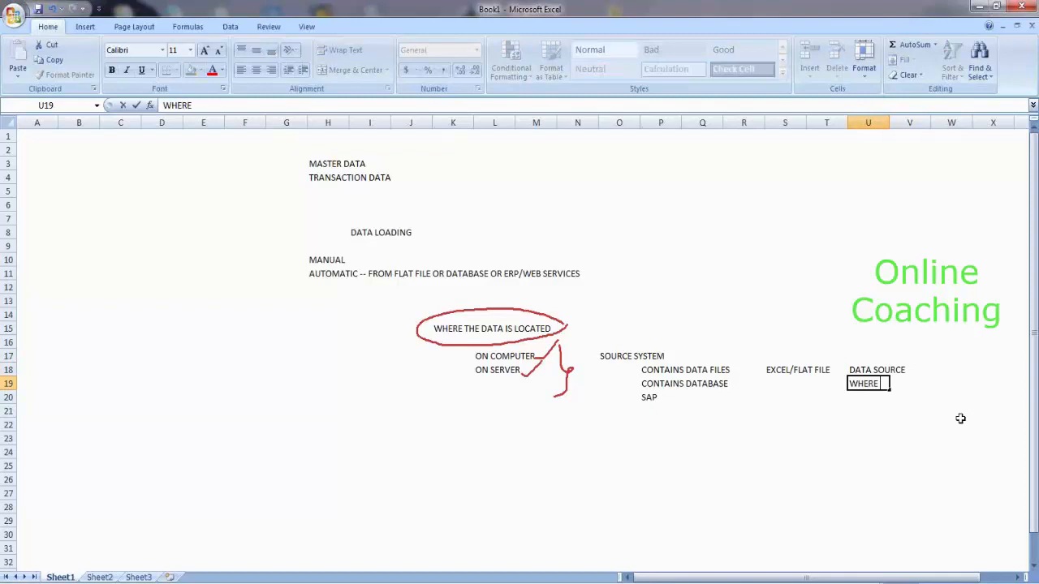
{"action": "type", "text": " THE DATA IS"}
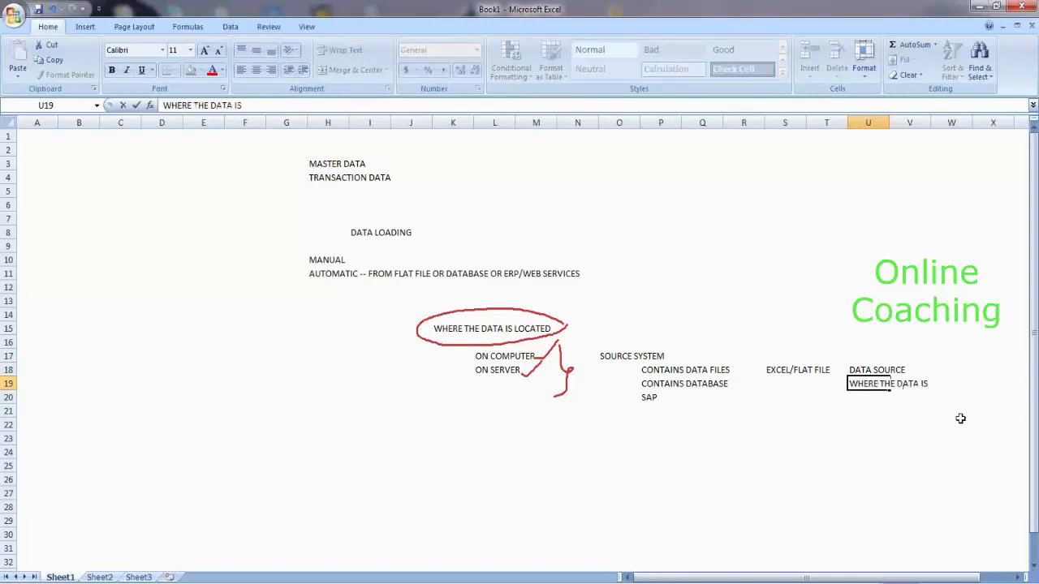
{"action": "type", "text": " ORIGINALLY"}
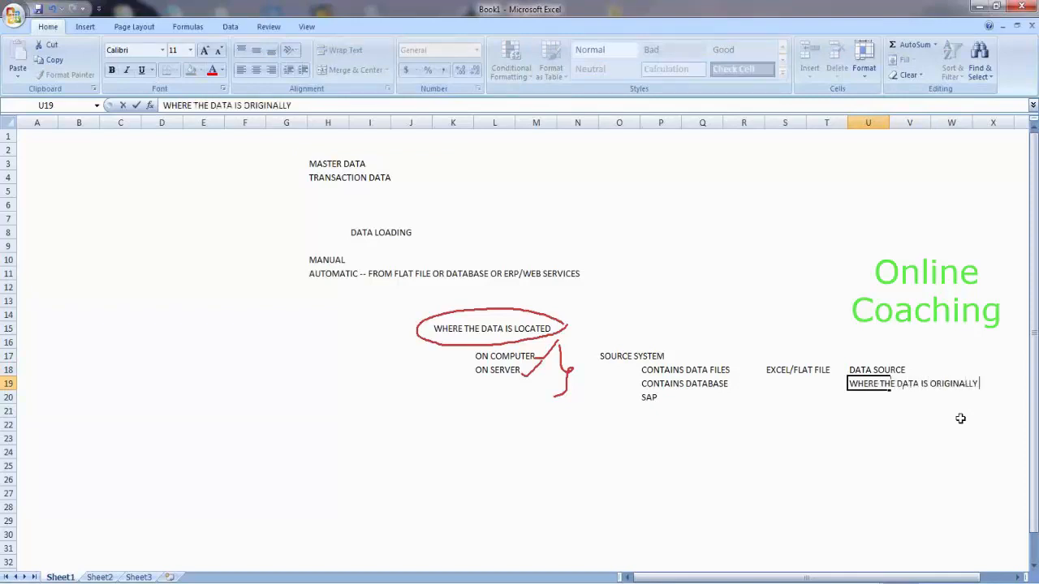
{"action": "type", "text": " CREATED"}
{"action": "key", "text": "Return"}
{"action": "type", "text": "AND STORED"}
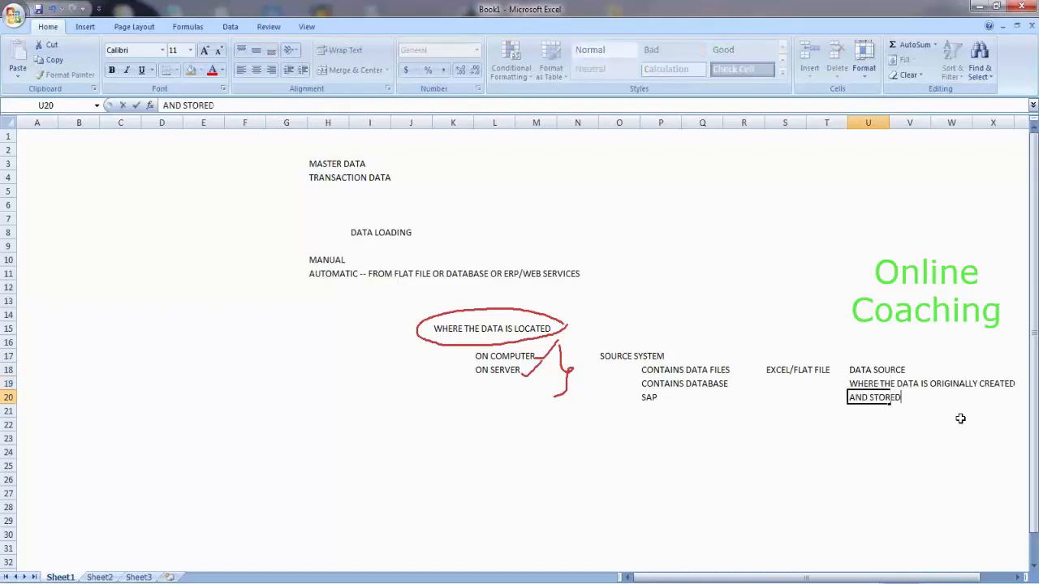
{"action": "left_click", "coordinate": [885, 370]}
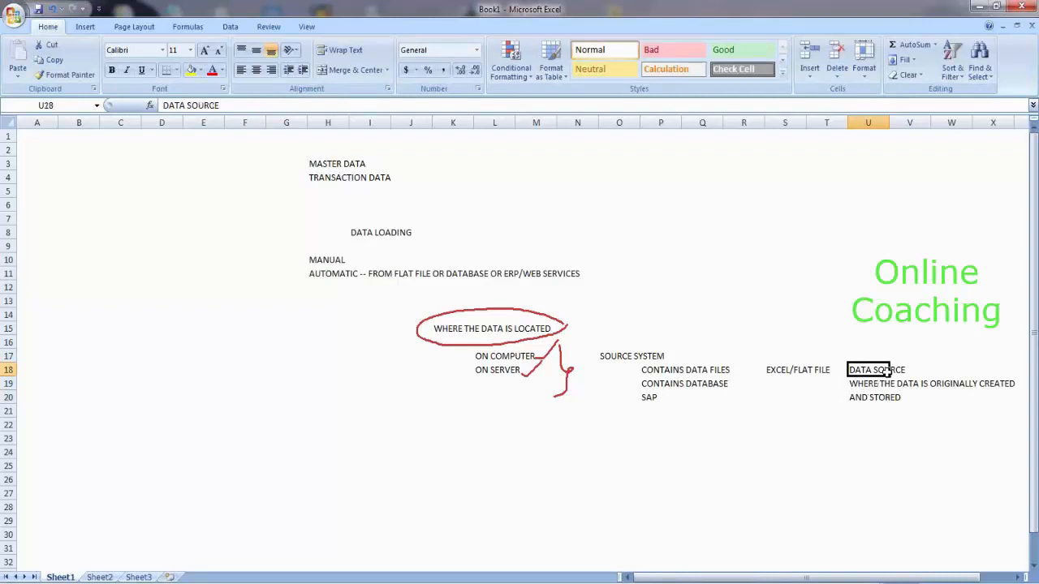
Step: Examine the EXCEL/FLAT FILE, SOURCE SYSTEM and DATA SOURCE entries and the data source description
{"action": "left_click", "coordinate": [808, 374]}
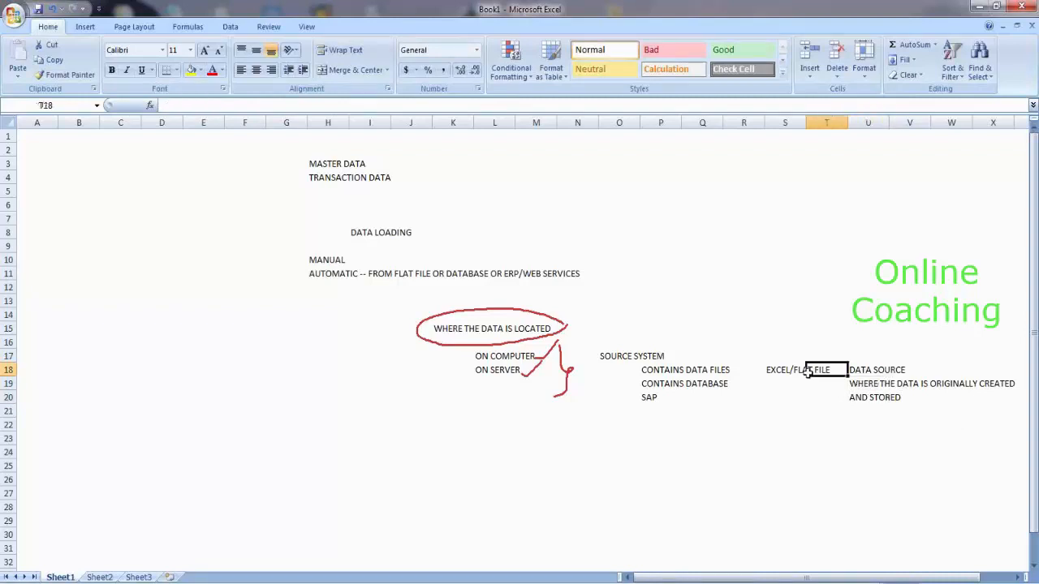
{"action": "left_click", "coordinate": [883, 368]}
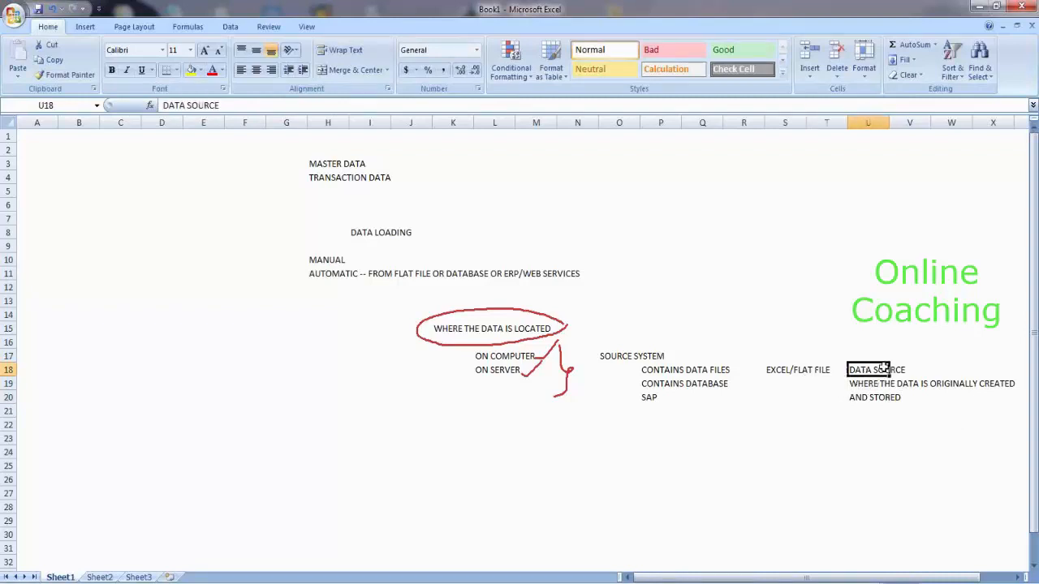
{"action": "left_click", "coordinate": [647, 358]}
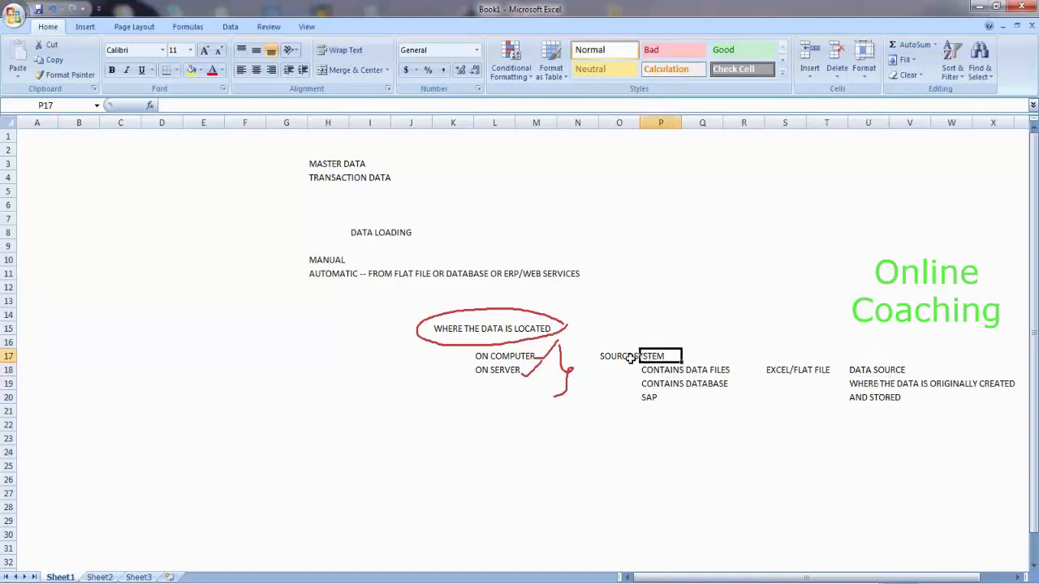
{"action": "left_click", "coordinate": [630, 360]}
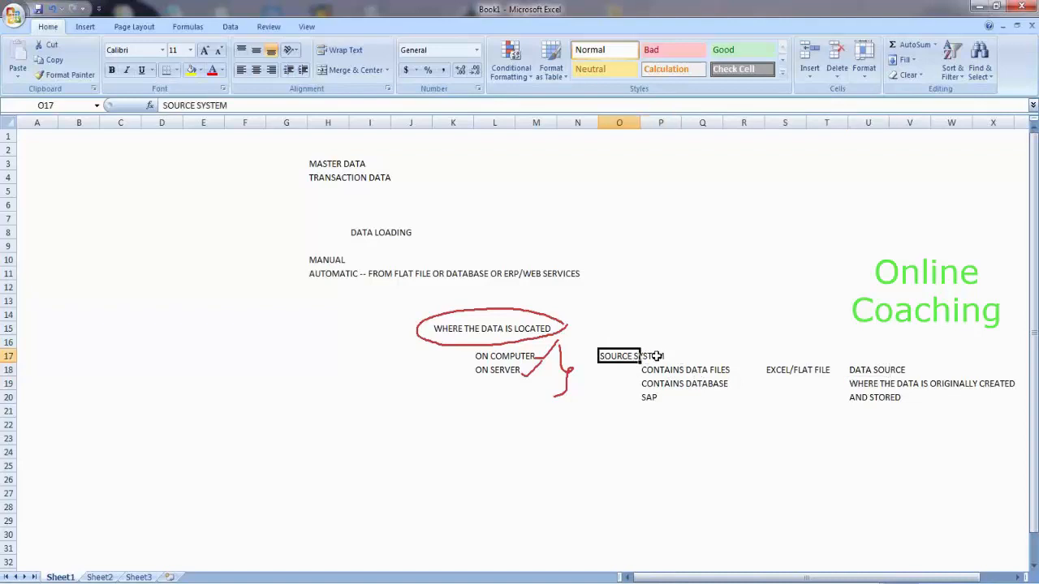
{"action": "left_click", "coordinate": [654, 357]}
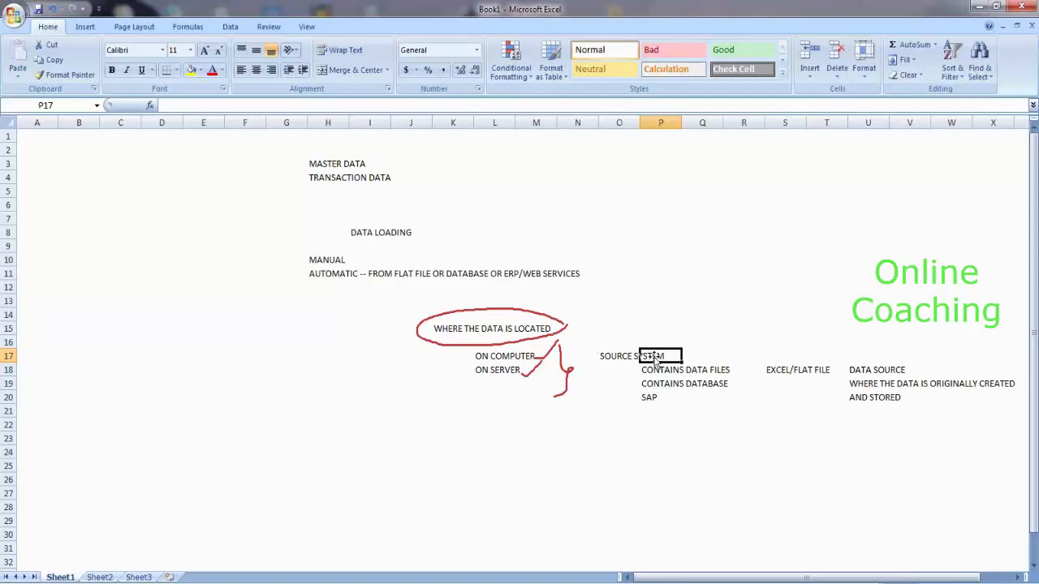
{"action": "left_click", "coordinate": [615, 359]}
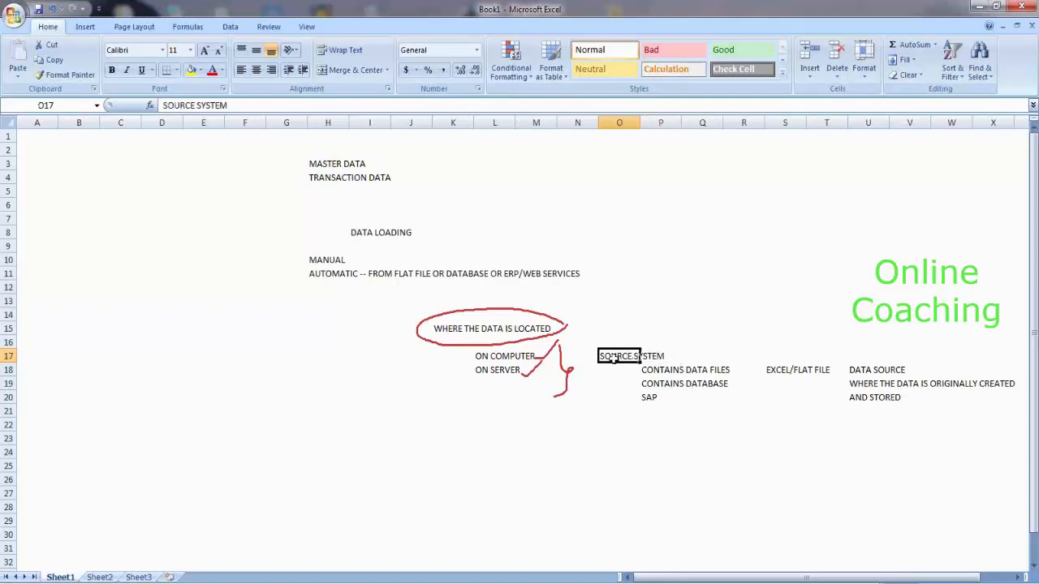
{"action": "left_click", "coordinate": [896, 372]}
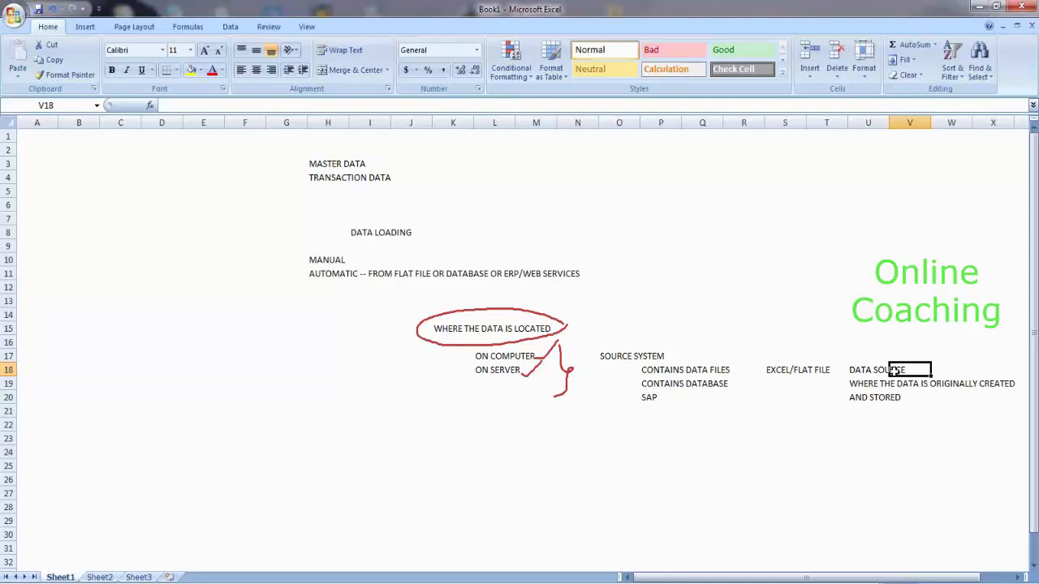
{"action": "left_click", "coordinate": [888, 398]}
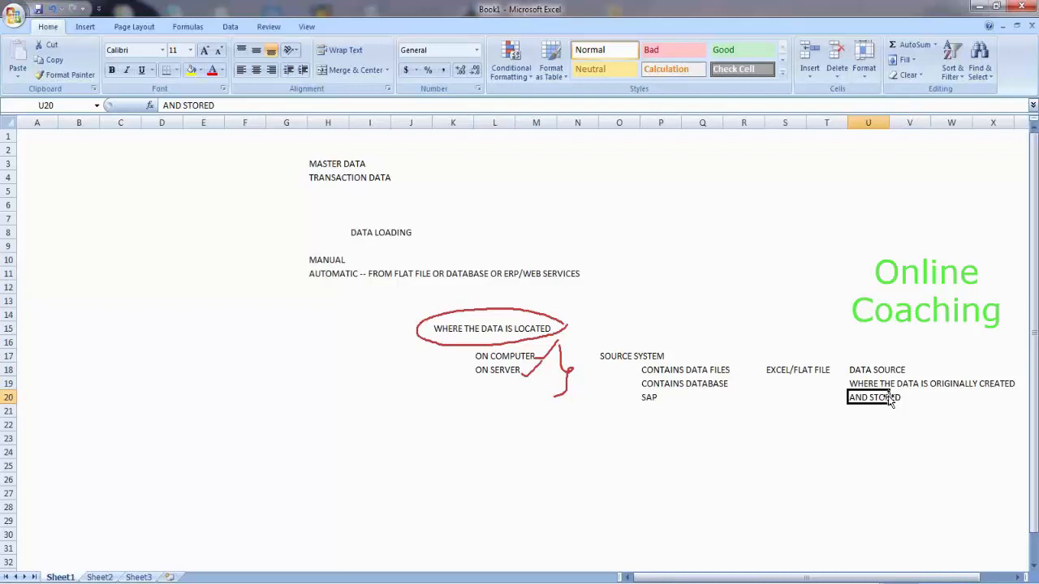
{"action": "left_click", "coordinate": [888, 373]}
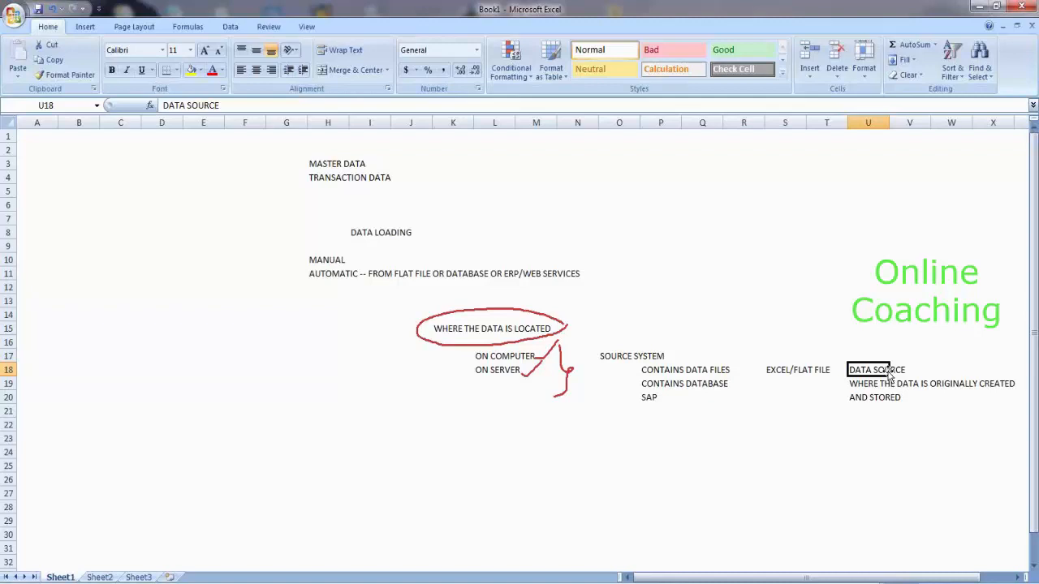
Step: Tick WHERE THE DATA IS LOCATED, SOURCE SYSTEM and EXCEL/FLAT FILE in red pen and number them 1, 2 and 3 with circles
{"action": "left_click", "coordinate": [1028, 208]}
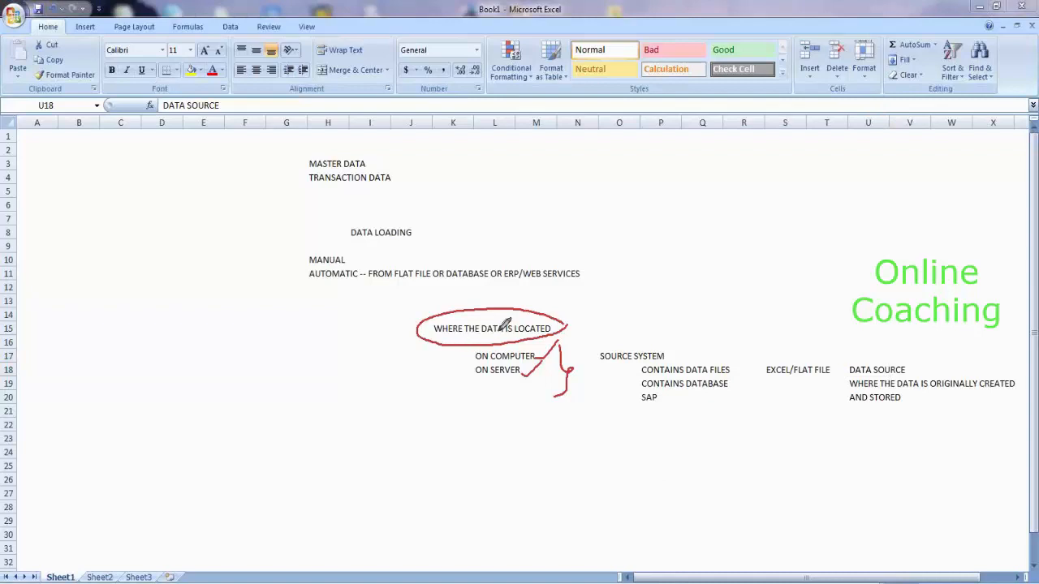
{"action": "left_click_drag", "start_coordinate": [542, 313], "coordinate": [591, 298]}
{"action": "left_click_drag", "start_coordinate": [625, 341], "coordinate": [680, 323]}
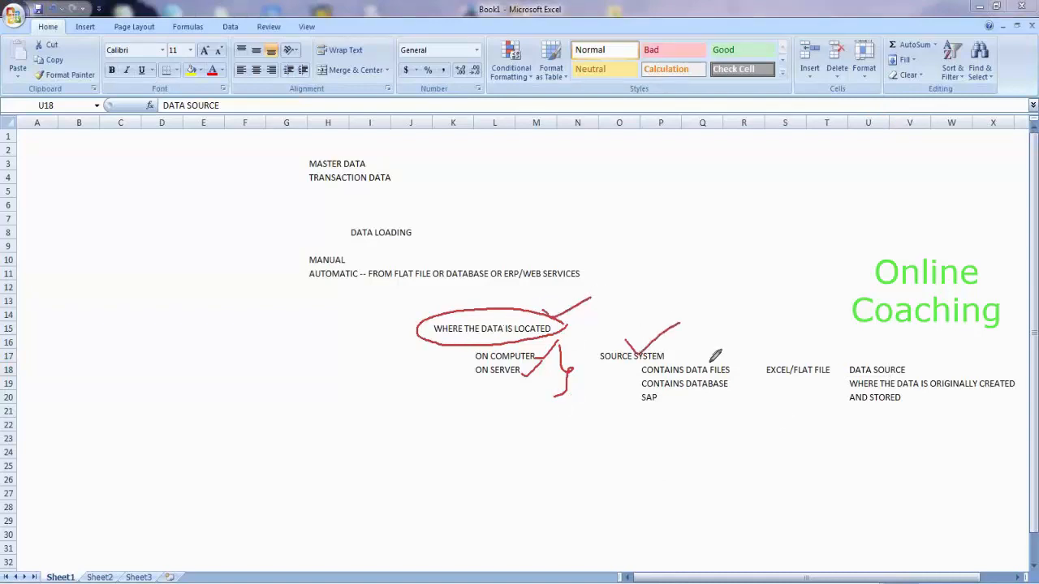
{"action": "left_click_drag", "start_coordinate": [799, 352], "coordinate": [841, 332]}
{"action": "mouse_move", "coordinate": [599, 283]}
{"action": "left_mouse_down"}
{"action": "mouse_move", "coordinate": [616, 308]}
{"action": "mouse_move", "coordinate": [620, 285]}
{"action": "mouse_move", "coordinate": [683, 312]}
{"action": "mouse_move", "coordinate": [653, 323]}
{"action": "mouse_move", "coordinate": [694, 298]}
{"action": "left_mouse_up"}
{"action": "mouse_move", "coordinate": [833, 305]}
{"action": "left_mouse_down"}
{"action": "mouse_move", "coordinate": [836, 331]}
{"action": "mouse_move", "coordinate": [815, 341]}
{"action": "mouse_move", "coordinate": [849, 305]}
{"action": "left_mouse_up"}
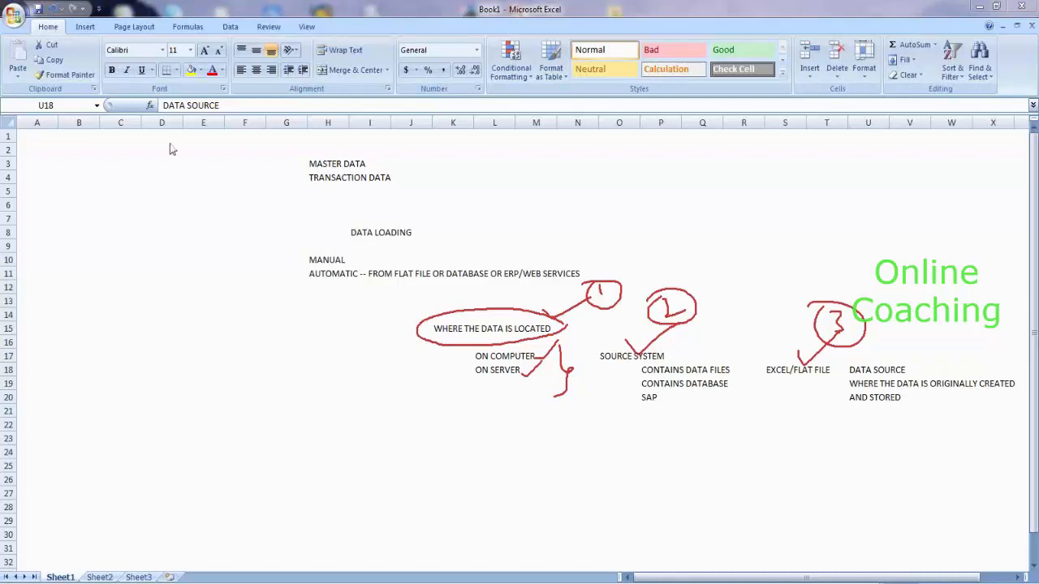
Step: Draw a rectangle about 0.8" high and 1.46" wide over columns C to E, rows 22 to 26
{"action": "left_click", "coordinate": [88, 26]}
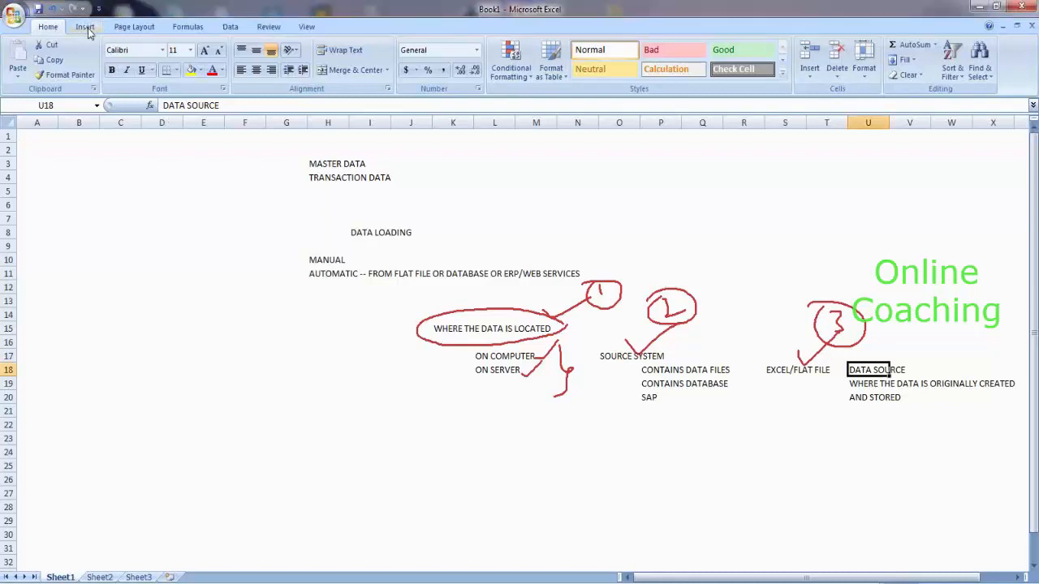
{"action": "left_click", "coordinate": [89, 26]}
{"action": "left_click", "coordinate": [143, 69]}
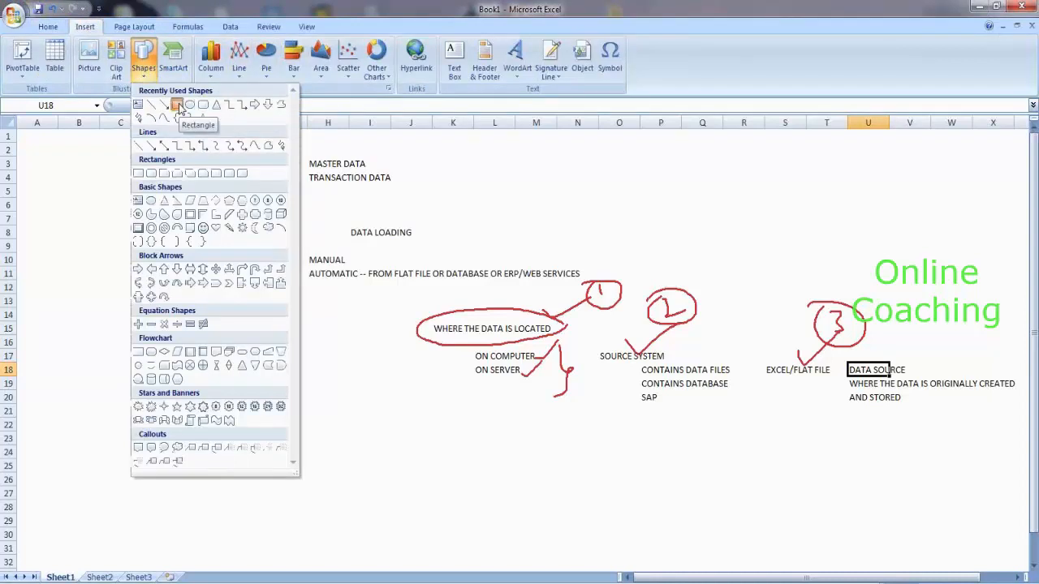
{"action": "left_click", "coordinate": [176, 106]}
{"action": "mouse_move", "coordinate": [122, 429]}
{"action": "left_mouse_down"}
{"action": "mouse_move", "coordinate": [153, 456]}
{"action": "mouse_move", "coordinate": [215, 482]}
{"action": "left_mouse_up"}
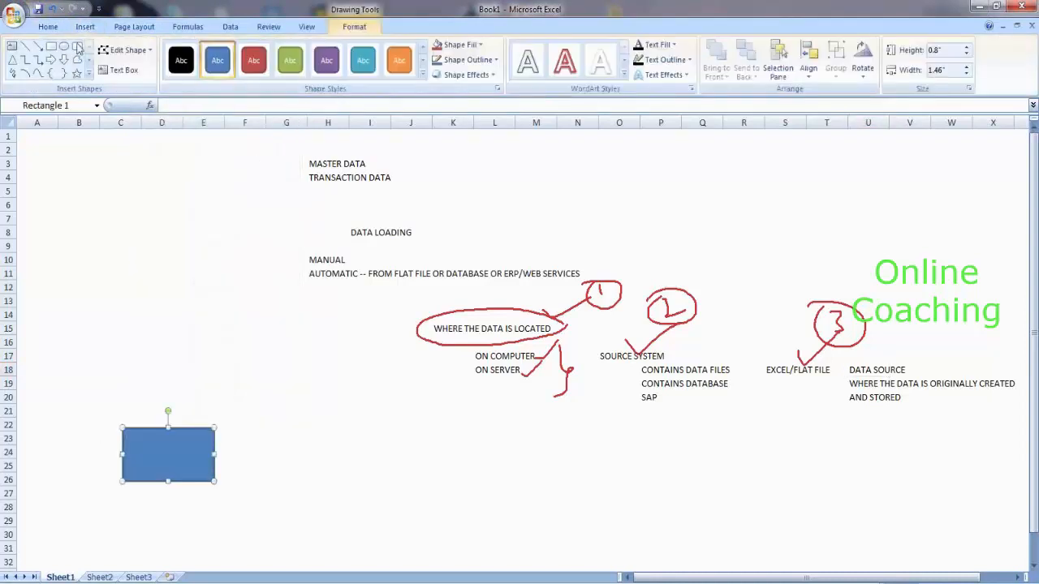
Step: Remove the blue fill from the rectangle so only its outline remains
{"action": "left_click", "coordinate": [52, 30]}
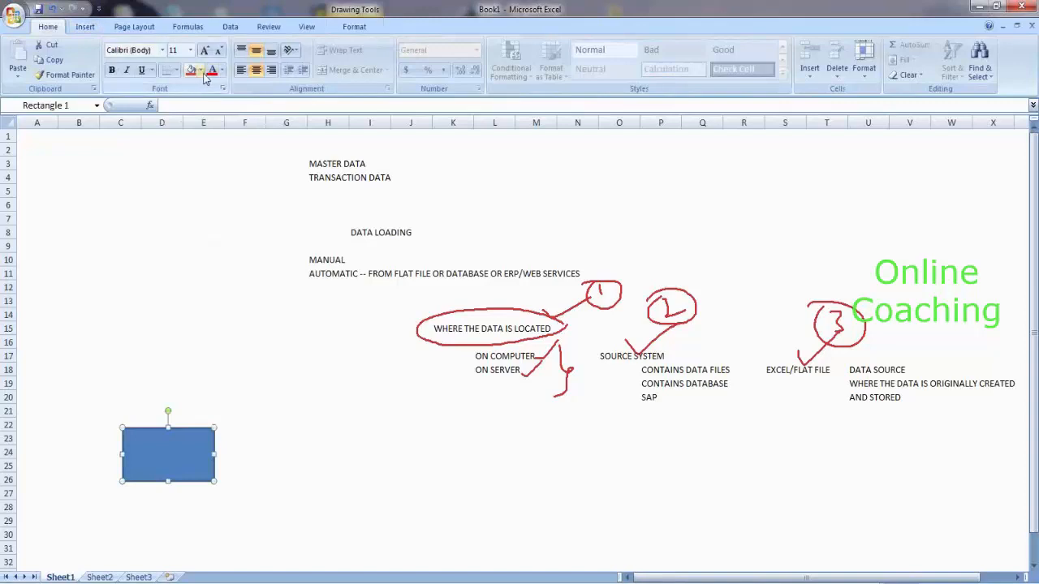
{"action": "left_click", "coordinate": [201, 71]}
{"action": "left_click", "coordinate": [215, 205]}
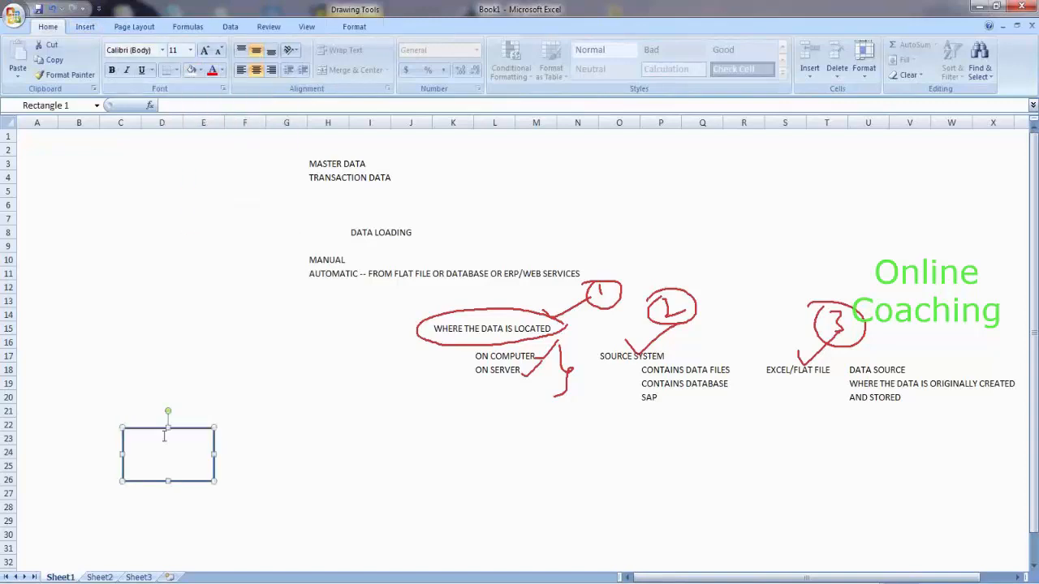
Step: Clear all red pen annotations from the sheet, including the curved line drawn above the rectangle
{"action": "left_click", "coordinate": [1023, 205]}
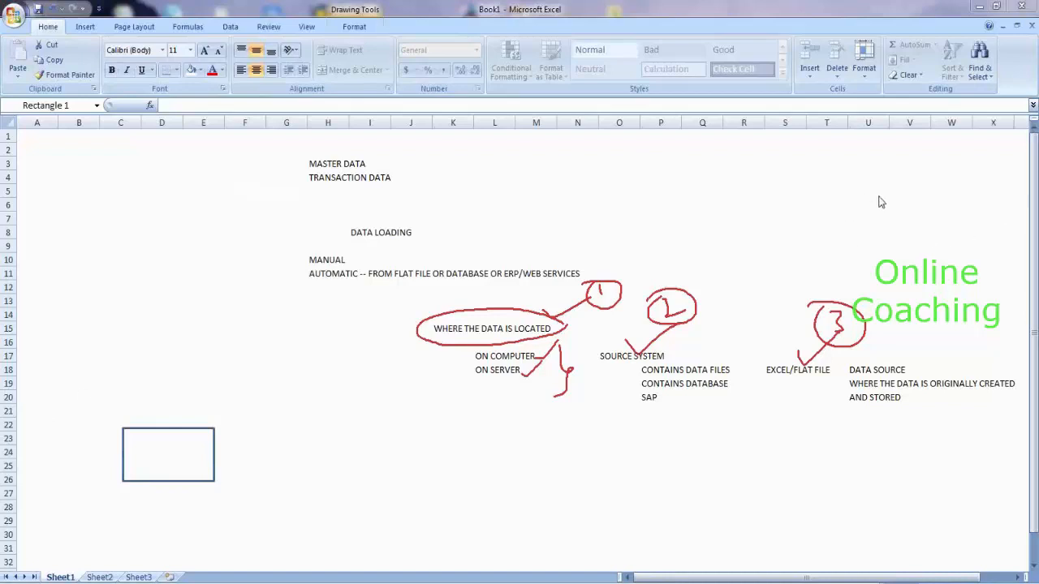
{"action": "mouse_move", "coordinate": [21, 405]}
{"action": "left_mouse_down"}
{"action": "mouse_move", "coordinate": [111, 421]}
{"action": "mouse_move", "coordinate": [214, 419]}
{"action": "left_mouse_up"}
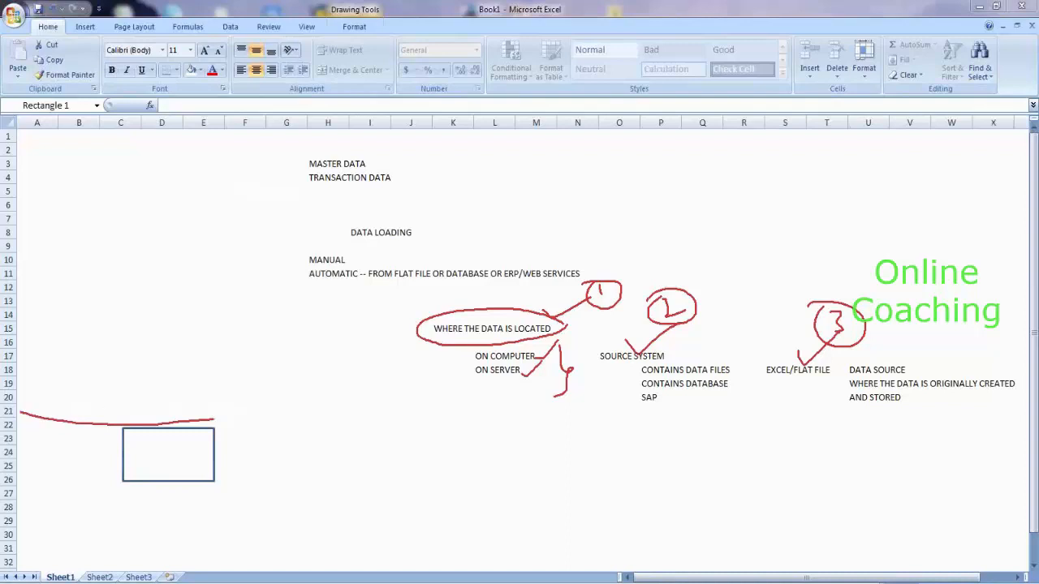
{"action": "left_click", "coordinate": [989, 206]}
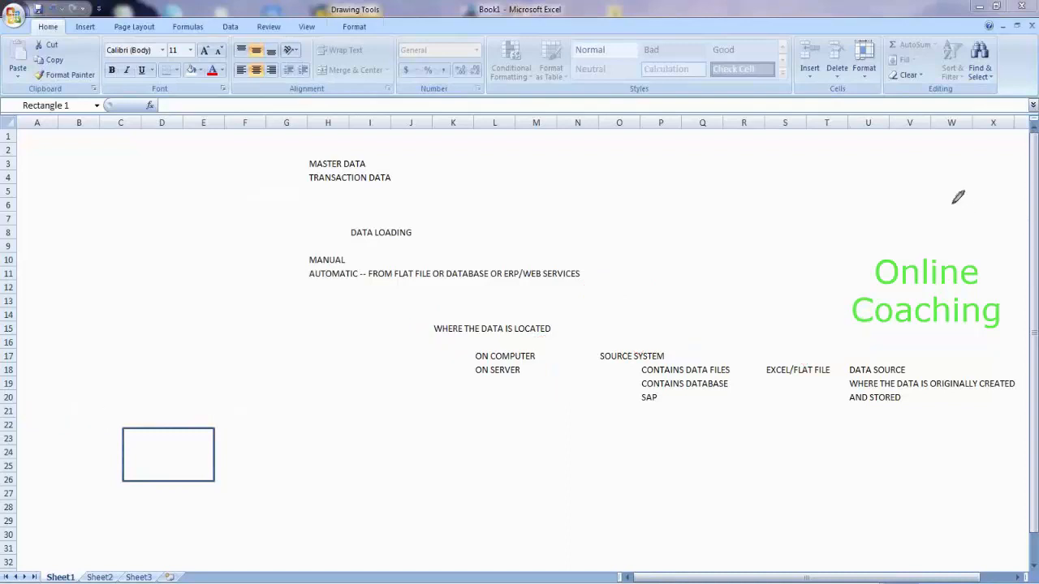
Step: Draw a red pen line along row 21 from column A to I, handwriting "PC" below it and "BW" above it
{"action": "left_click_drag", "start_coordinate": [23, 411], "coordinate": [364, 409]}
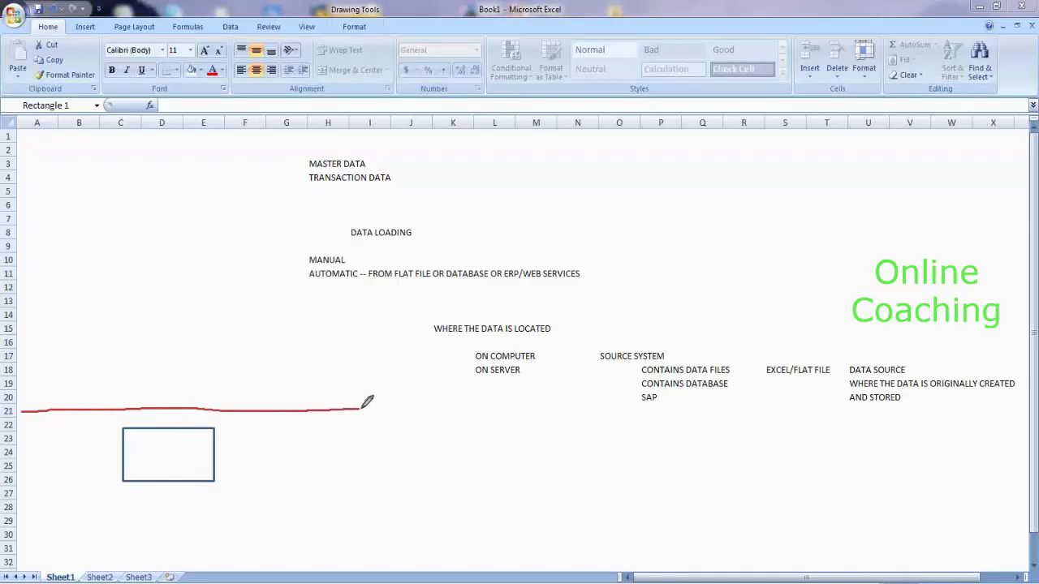
{"action": "mouse_move", "coordinate": [69, 447]}
{"action": "left_mouse_down"}
{"action": "mouse_move", "coordinate": [76, 452]}
{"action": "mouse_move", "coordinate": [63, 459]}
{"action": "mouse_move", "coordinate": [99, 461]}
{"action": "left_mouse_up"}
{"action": "mouse_move", "coordinate": [35, 384]}
{"action": "left_mouse_down"}
{"action": "mouse_move", "coordinate": [34, 401]}
{"action": "mouse_move", "coordinate": [45, 383]}
{"action": "mouse_move", "coordinate": [57, 400]}
{"action": "mouse_move", "coordinate": [78, 388]}
{"action": "left_mouse_up"}
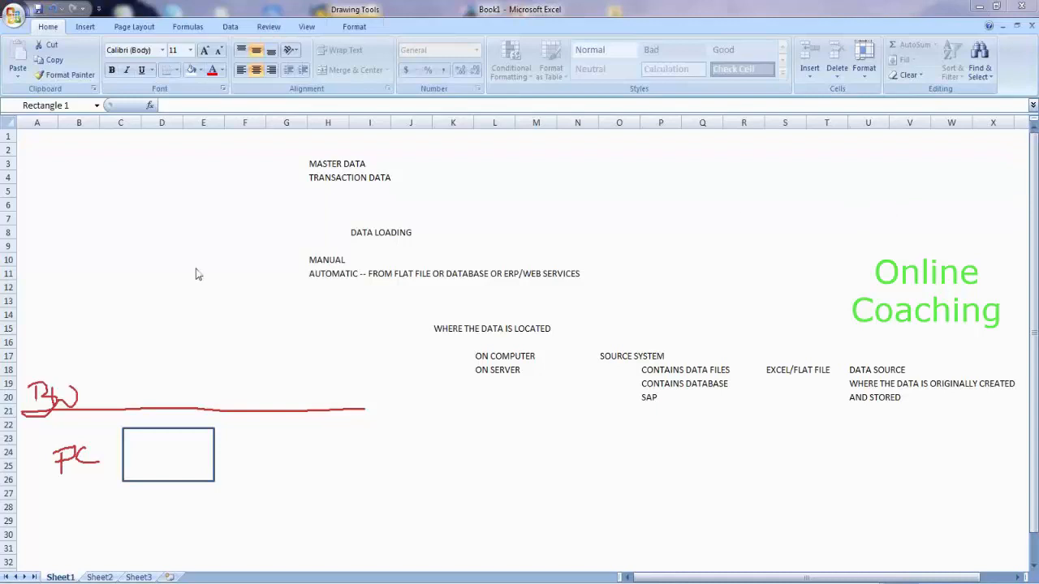
Step: Draw an unfilled rounded rectangle about 0.77" high and 1.48" wide above the red line, over columns C to E, rows 17 to 20
{"action": "left_click", "coordinate": [86, 27]}
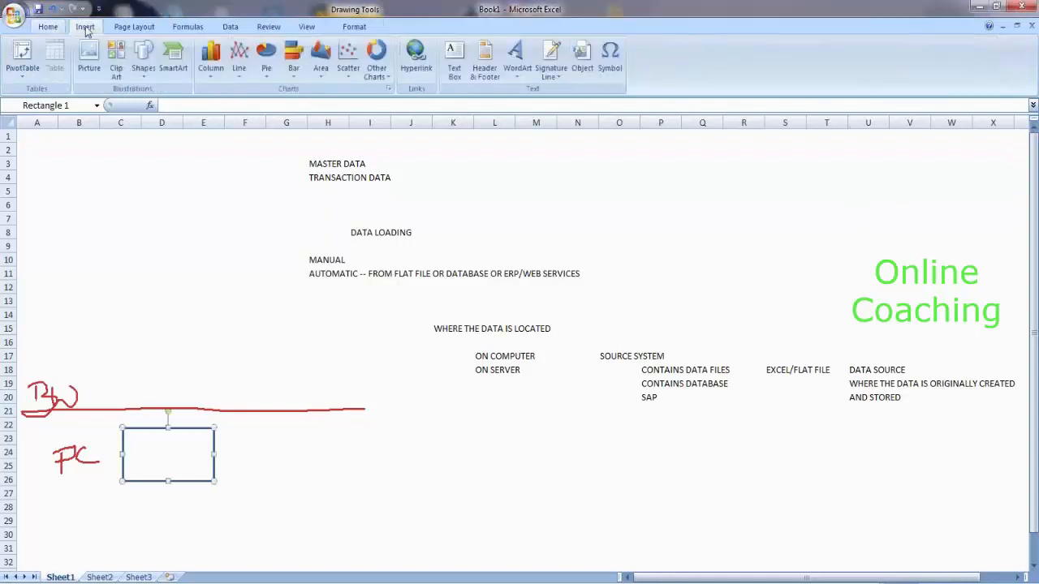
{"action": "left_click", "coordinate": [144, 69]}
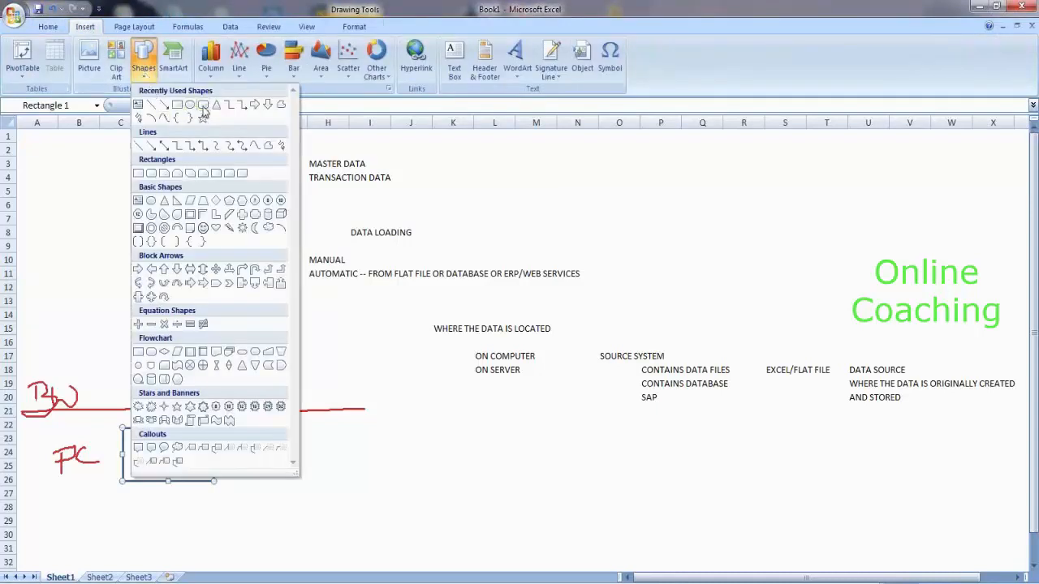
{"action": "left_click", "coordinate": [136, 353]}
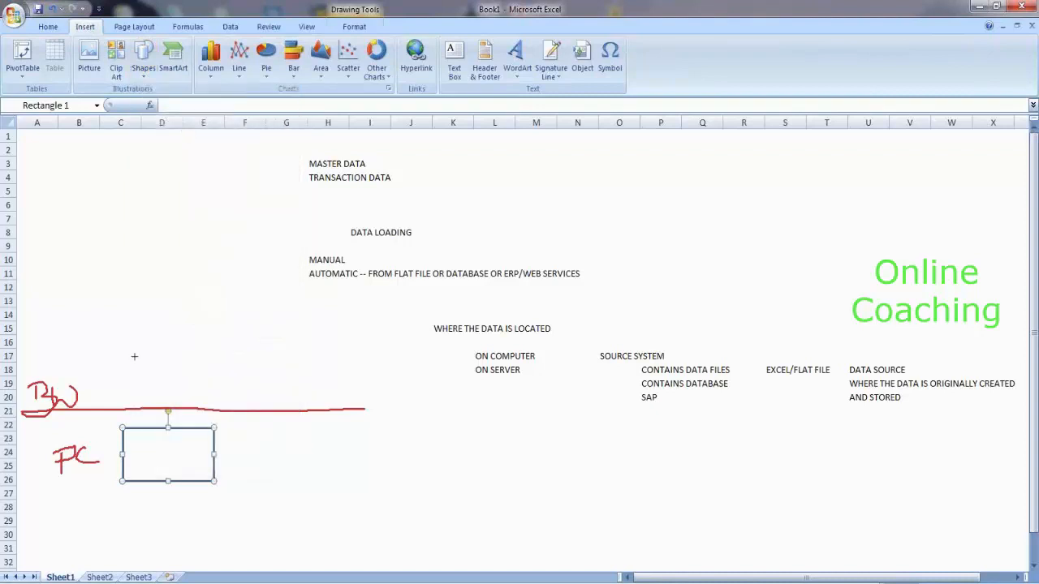
{"action": "left_click_drag", "start_coordinate": [126, 350], "coordinate": [220, 401]}
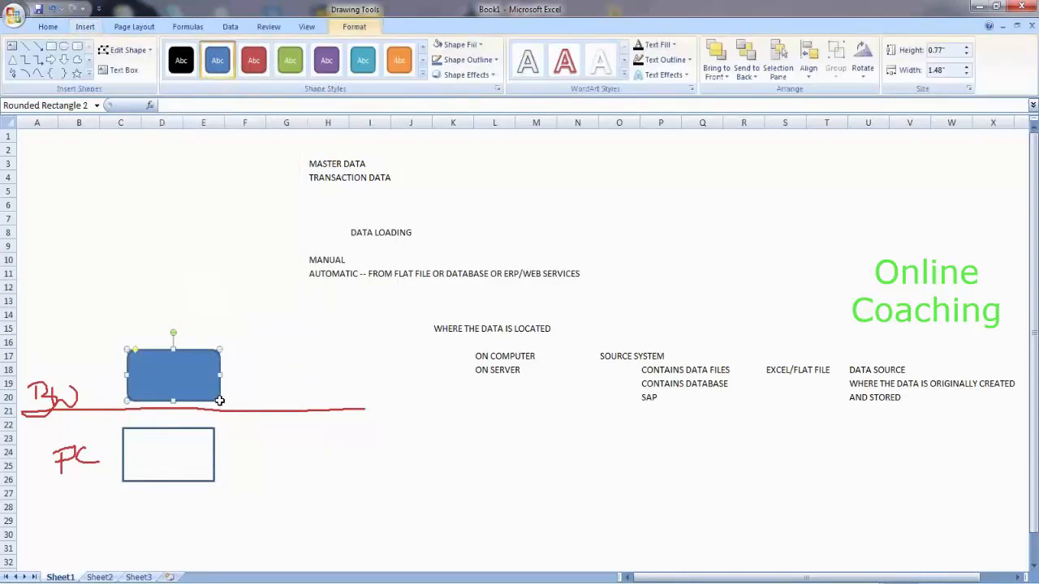
{"action": "left_click", "coordinate": [48, 26]}
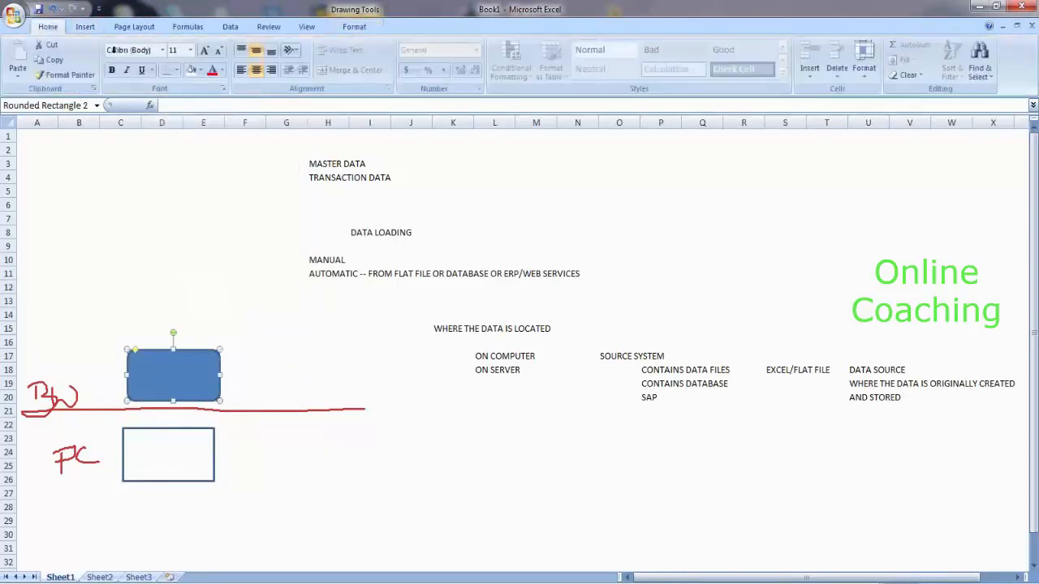
{"action": "left_click", "coordinate": [193, 73]}
{"action": "left_click", "coordinate": [200, 284]}
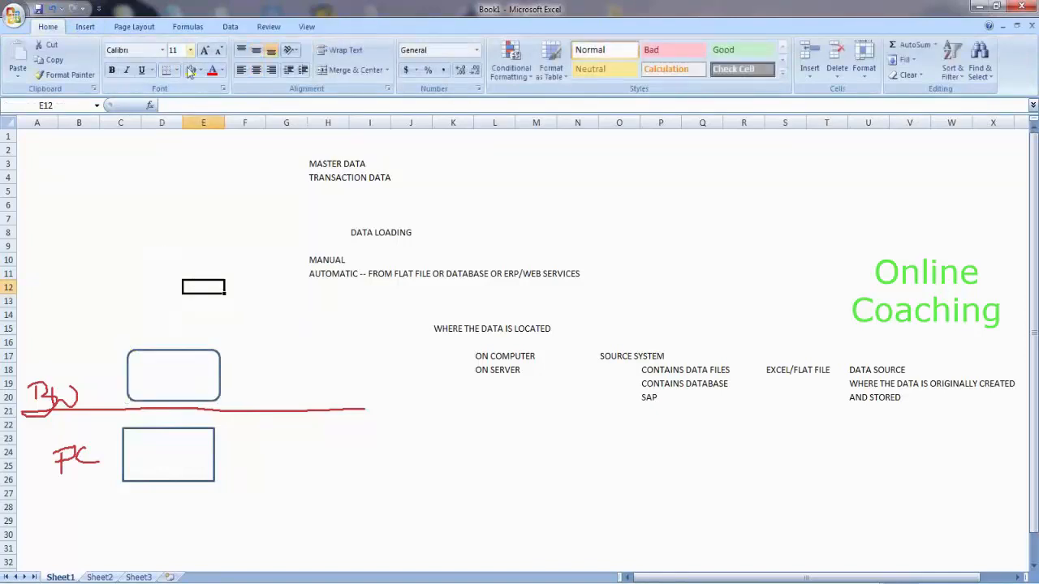
Step: Duplicate the rounded rectangle and place the copy above it, over columns C to E, rows 7 to 11
{"action": "left_click", "coordinate": [193, 351]}
{"action": "key", "text": "ctrl+d"}
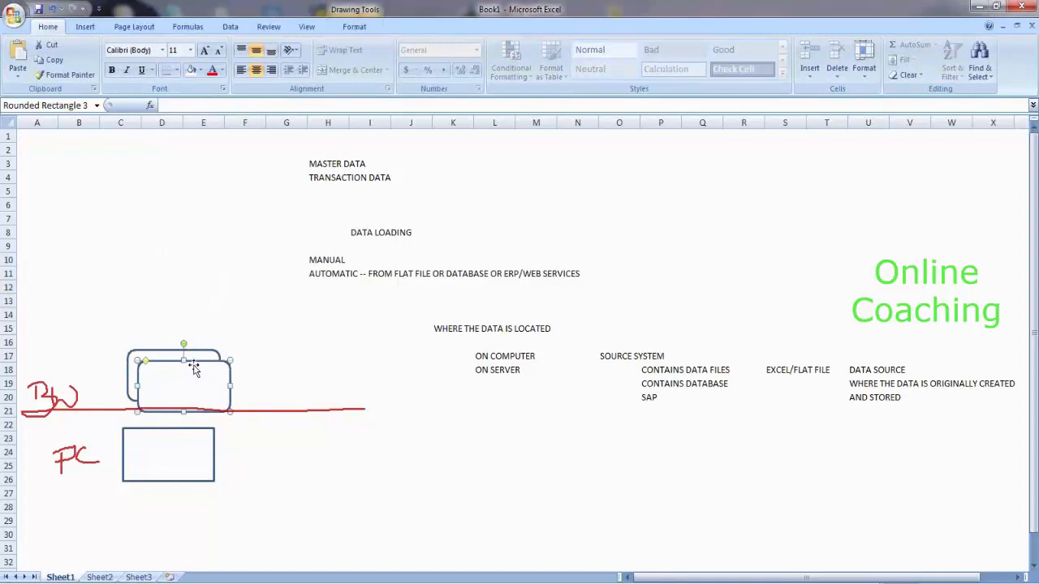
{"action": "left_click_drag", "start_coordinate": [194, 360], "coordinate": [188, 225]}
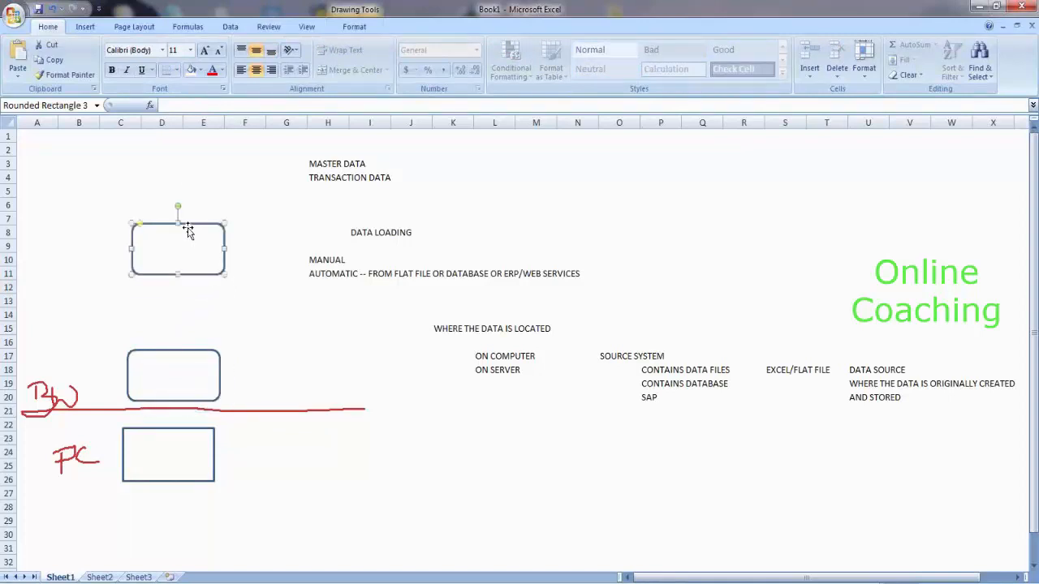
Step: Draw a straight arrow from the top of the PC rectangle up to the bottom of the lower rounded rectangle
{"action": "left_click", "coordinate": [86, 26]}
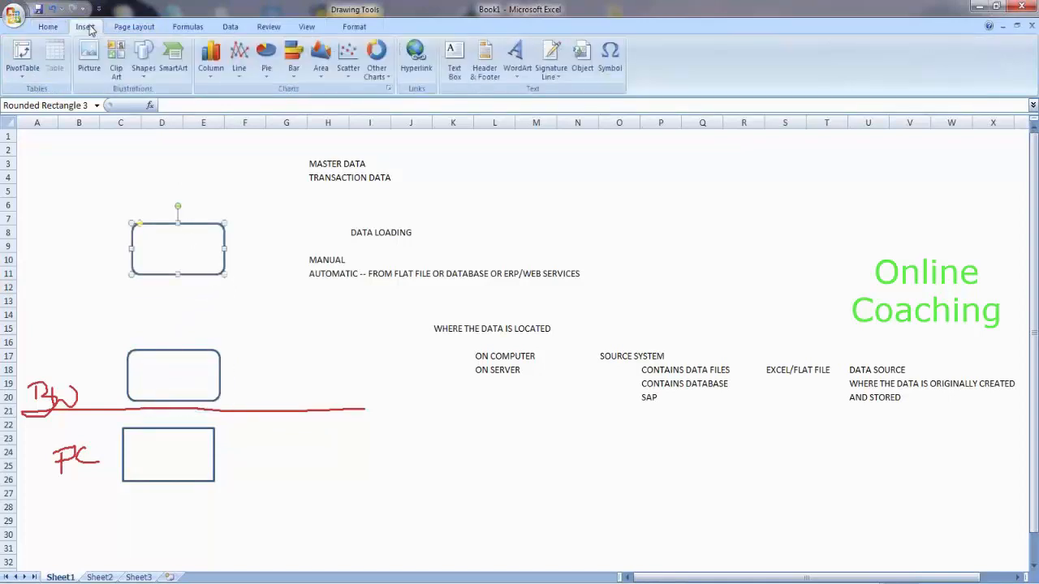
{"action": "left_click", "coordinate": [143, 59]}
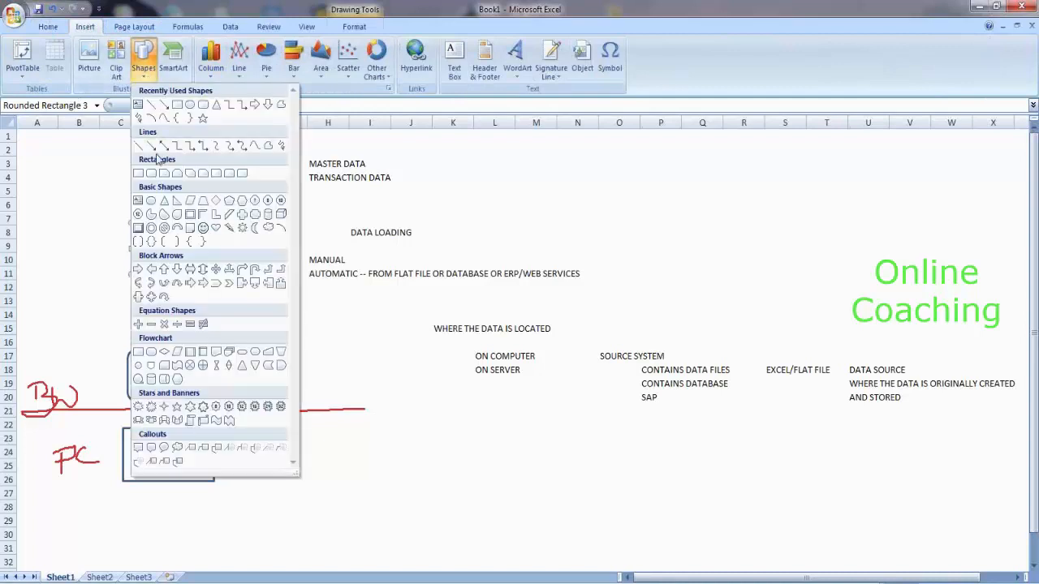
{"action": "left_click", "coordinate": [163, 105]}
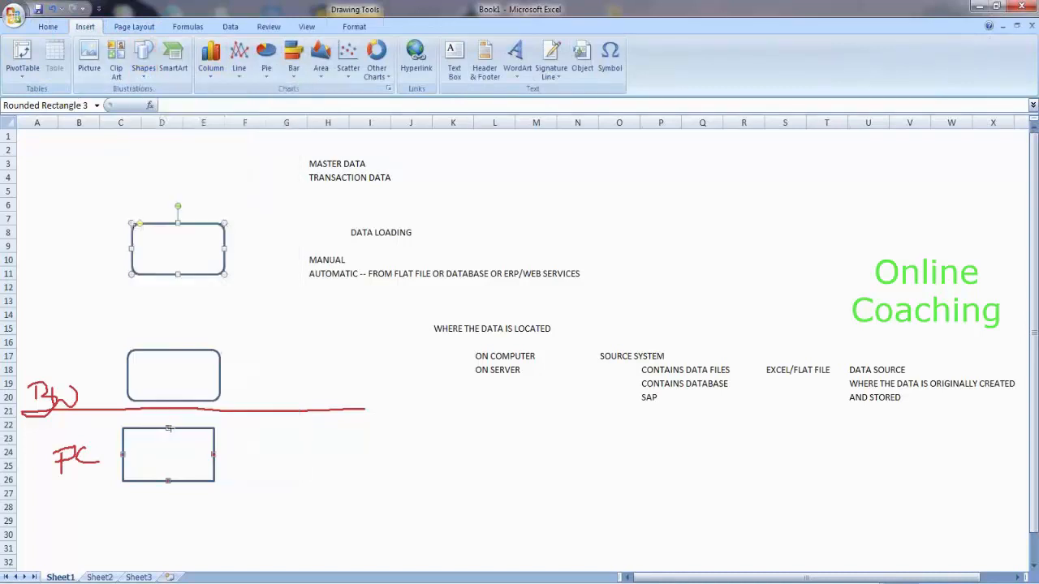
{"action": "left_click_drag", "start_coordinate": [169, 404], "coordinate": [167, 394]}
{"action": "left_click_drag", "start_coordinate": [169, 396], "coordinate": [173, 399]}
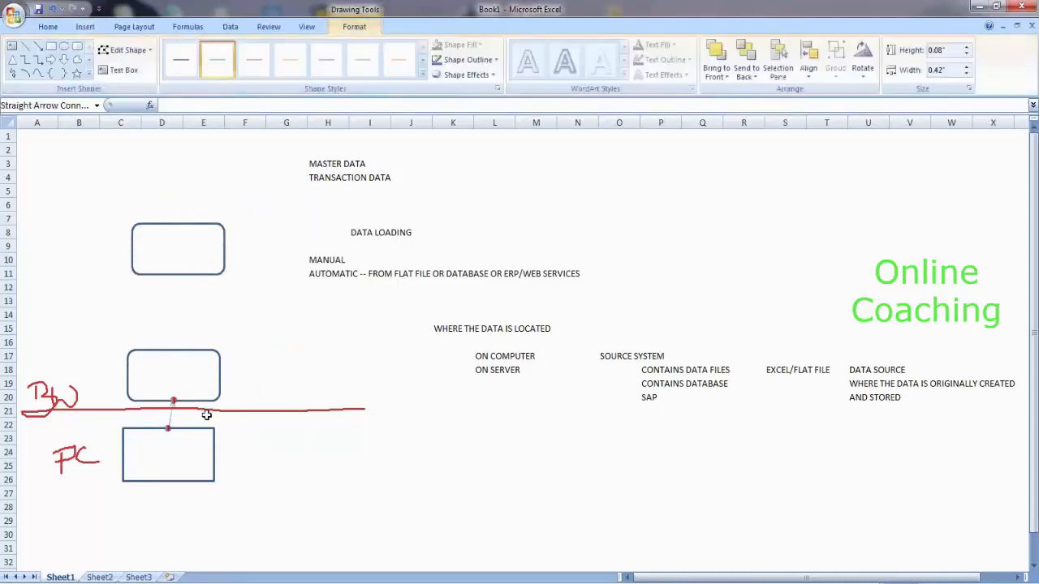
Step: Set the arrow's outline weight to 4½ pt and its colour to standard red
{"action": "left_click", "coordinate": [468, 59]}
{"action": "mouse_move", "coordinate": [487, 227]}
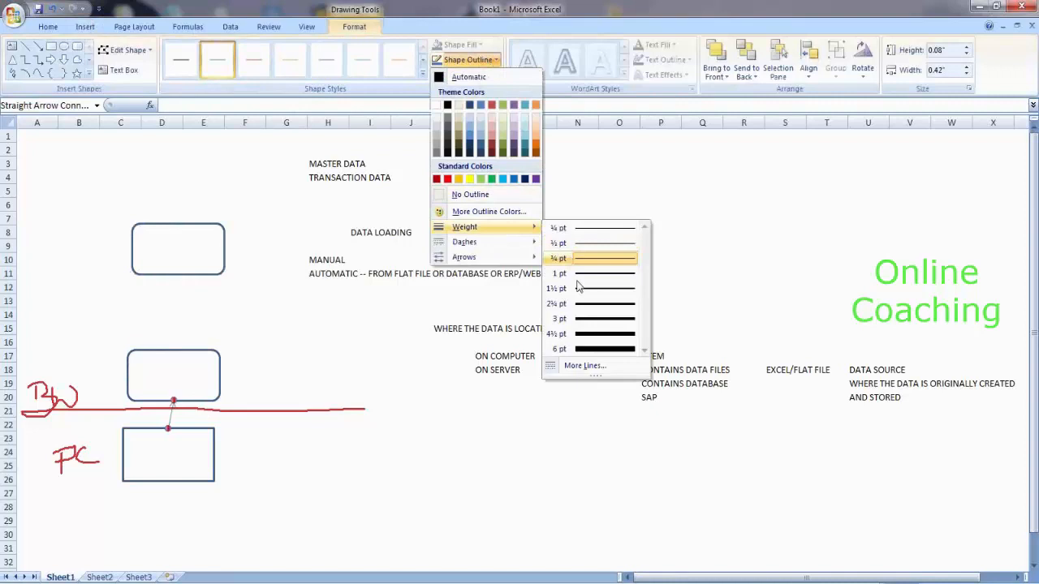
{"action": "left_click", "coordinate": [591, 334]}
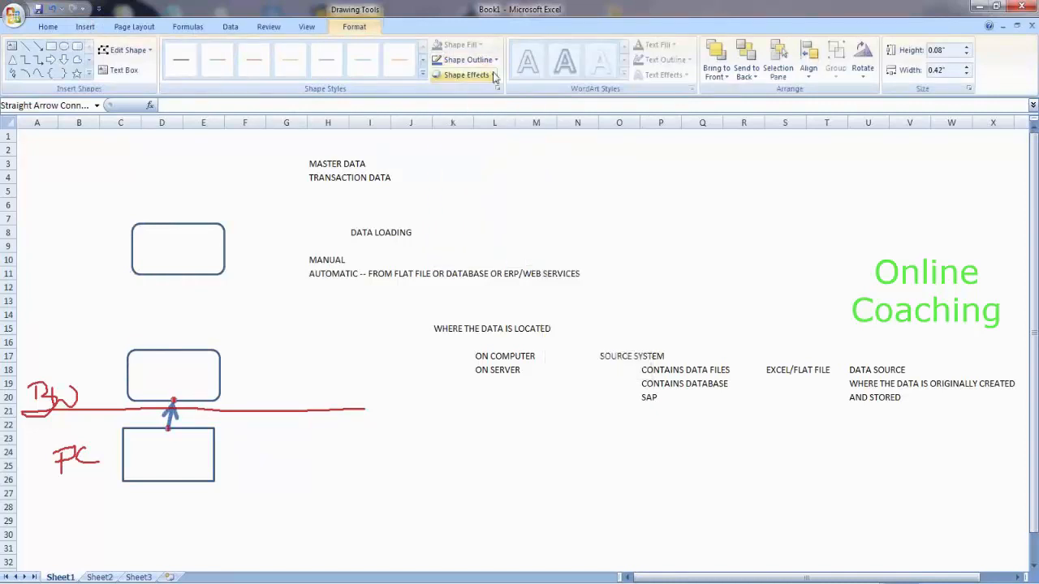
{"action": "left_click", "coordinate": [491, 64]}
{"action": "left_click", "coordinate": [447, 179]}
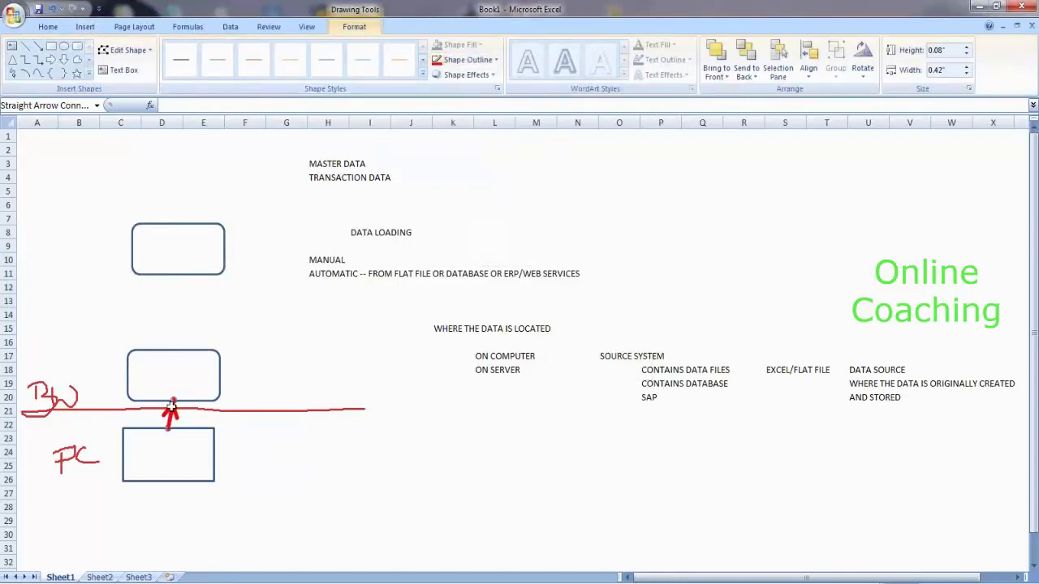
Step: Add a matching red arrow from the top of the lower rounded rectangle to the bottom of the upper one
{"action": "left_click_drag", "start_coordinate": [171, 417], "coordinate": [178, 274]}
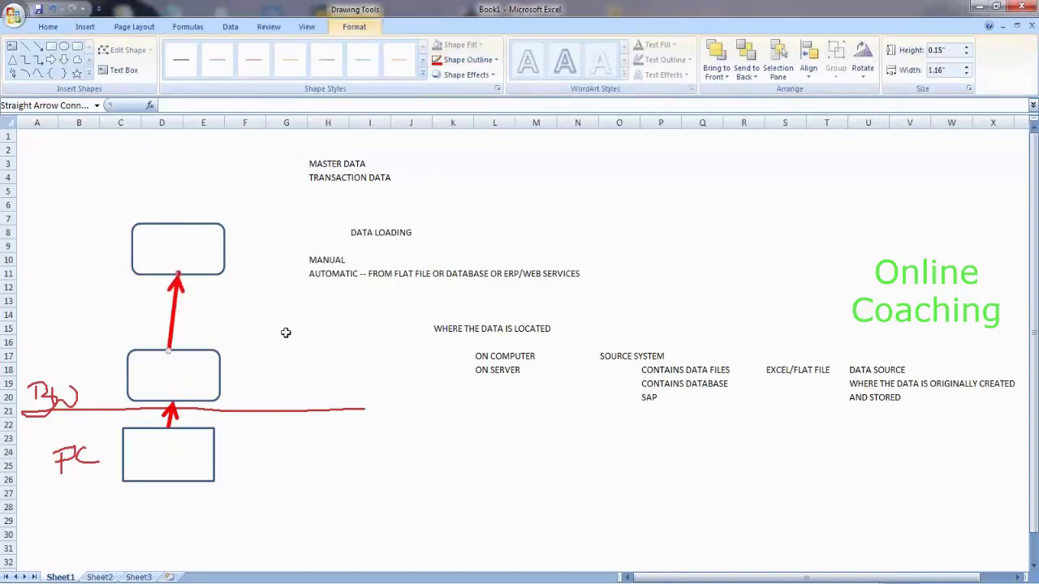
{"action": "left_click", "coordinate": [286, 333]}
Step: Draw a Collate flowchart shape about 0.44" high and 0.68" wide over the upper arrow and rotate it about a quarter turn
{"action": "left_click", "coordinate": [85, 27]}
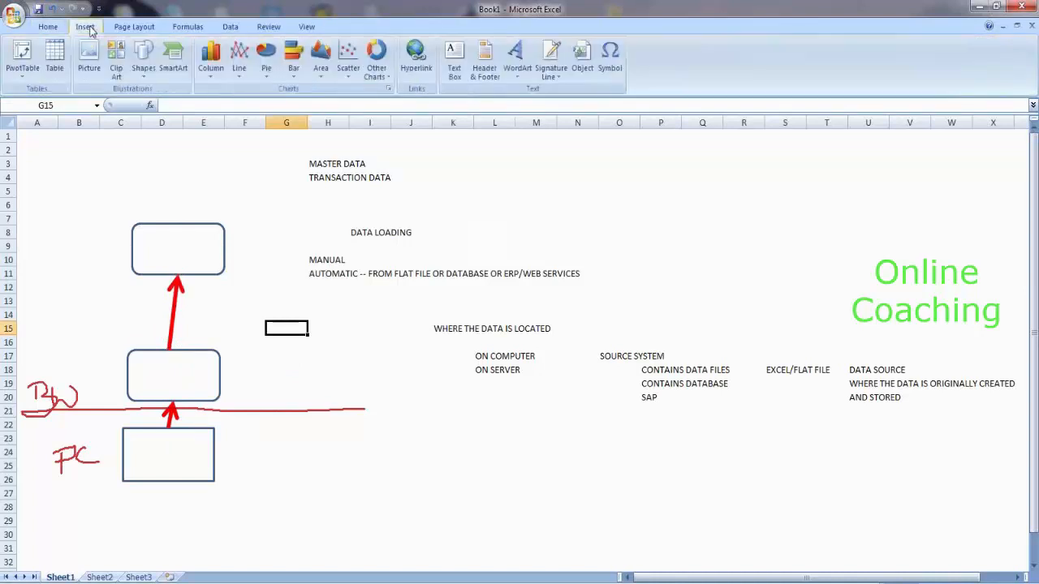
{"action": "left_click", "coordinate": [144, 77]}
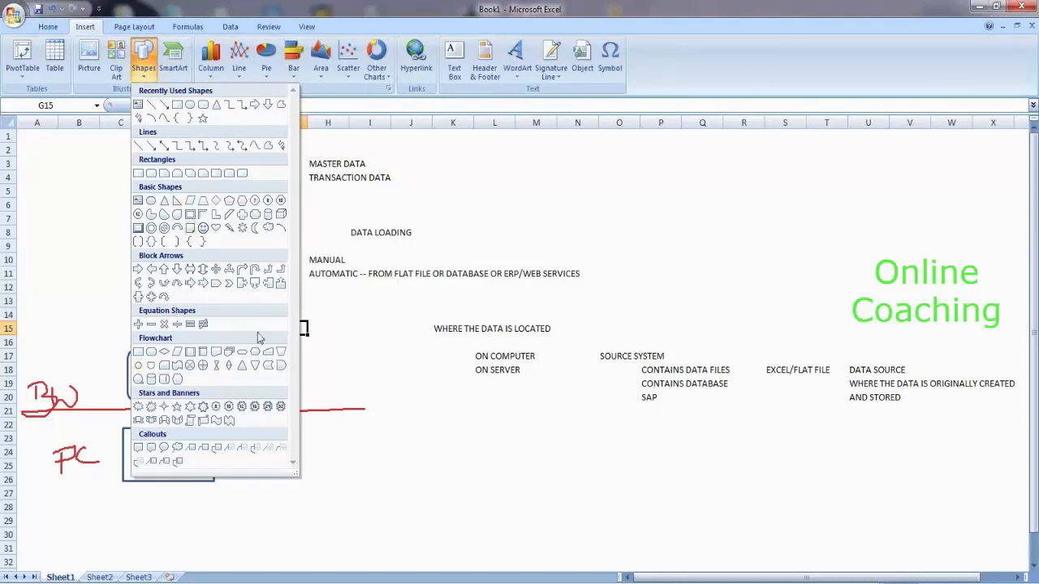
{"action": "left_click", "coordinate": [216, 367]}
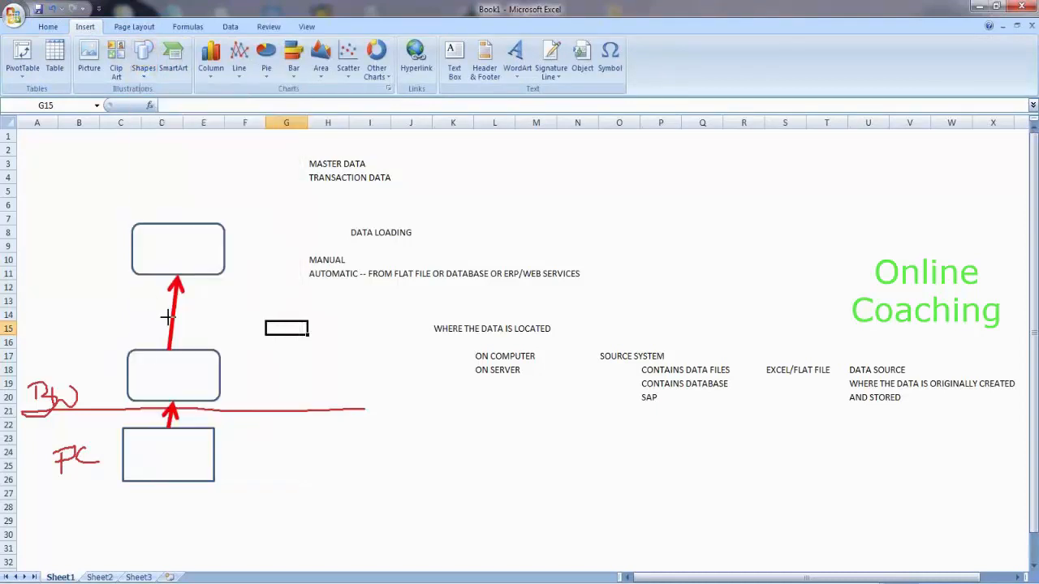
{"action": "left_click_drag", "start_coordinate": [158, 302], "coordinate": [201, 329]}
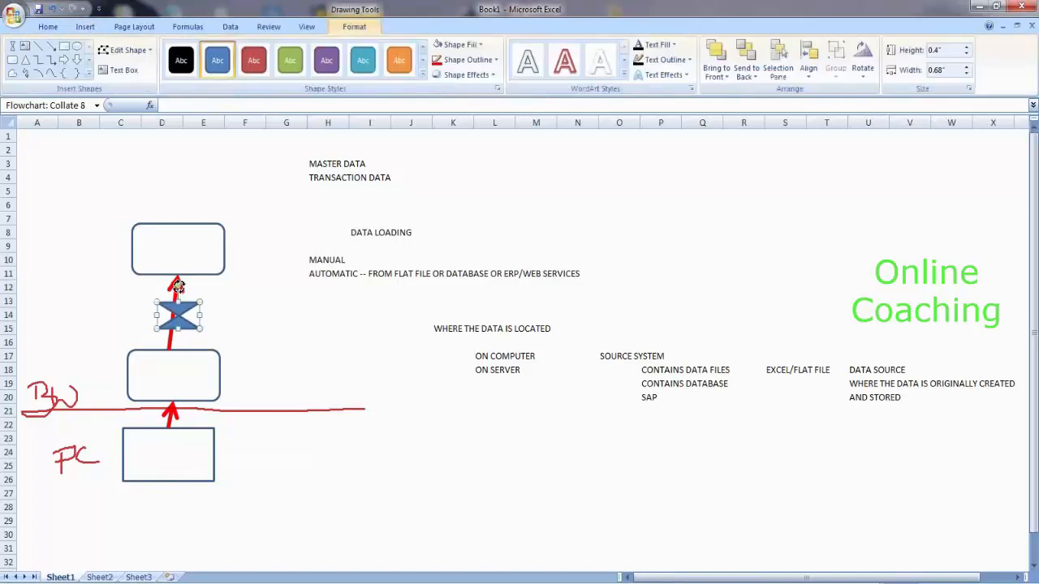
{"action": "mouse_move", "coordinate": [177, 286]}
{"action": "left_mouse_down"}
{"action": "mouse_move", "coordinate": [211, 298]}
{"action": "mouse_move", "coordinate": [213, 309]}
{"action": "mouse_move", "coordinate": [165, 313]}
{"action": "left_mouse_up"}
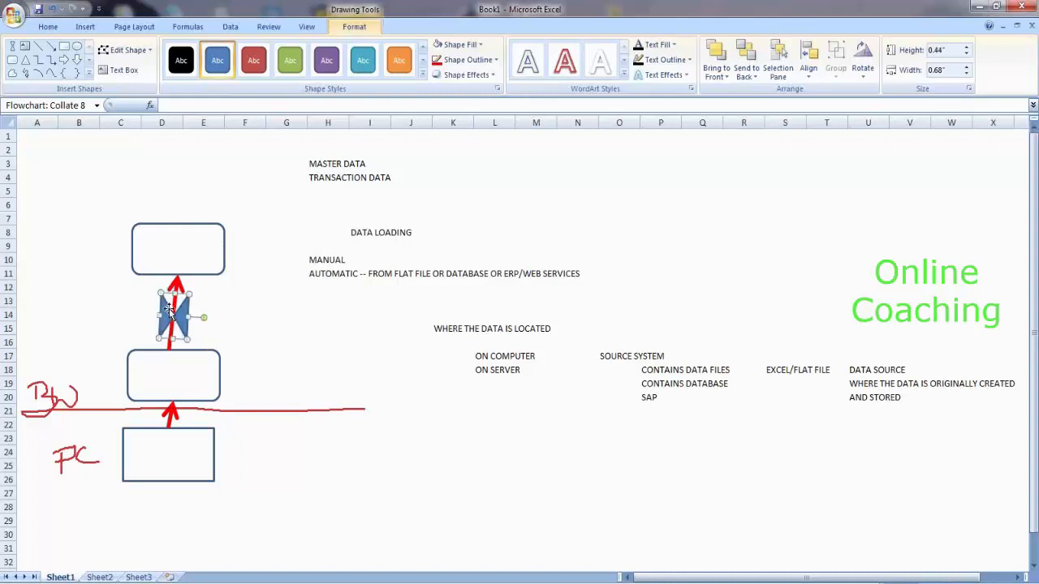
Step: Fill the Collate shape on the upper arrow with standard green
{"action": "left_click", "coordinate": [49, 27]}
{"action": "left_click", "coordinate": [192, 70]}
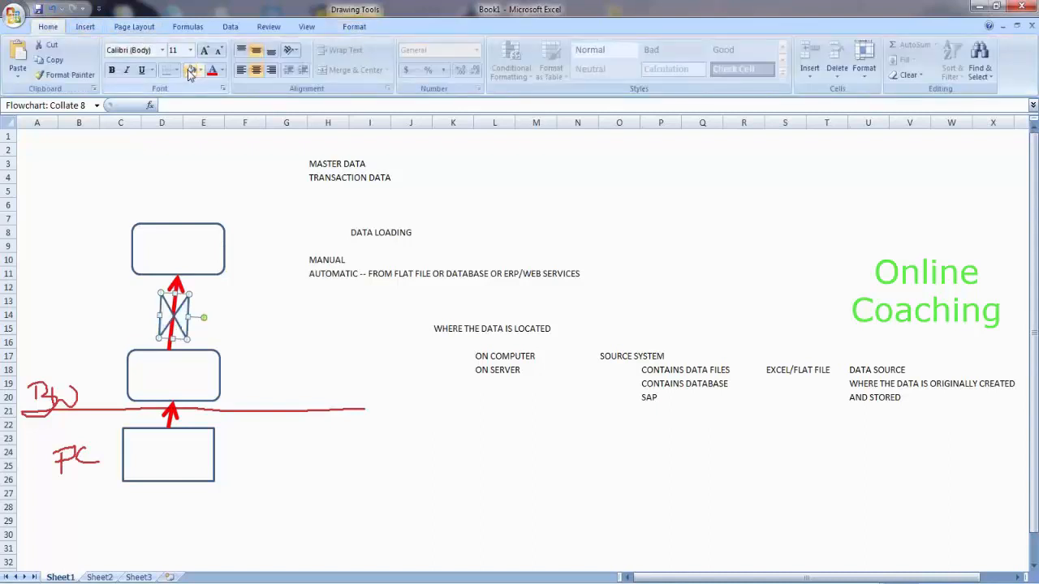
{"action": "left_click", "coordinate": [201, 70]}
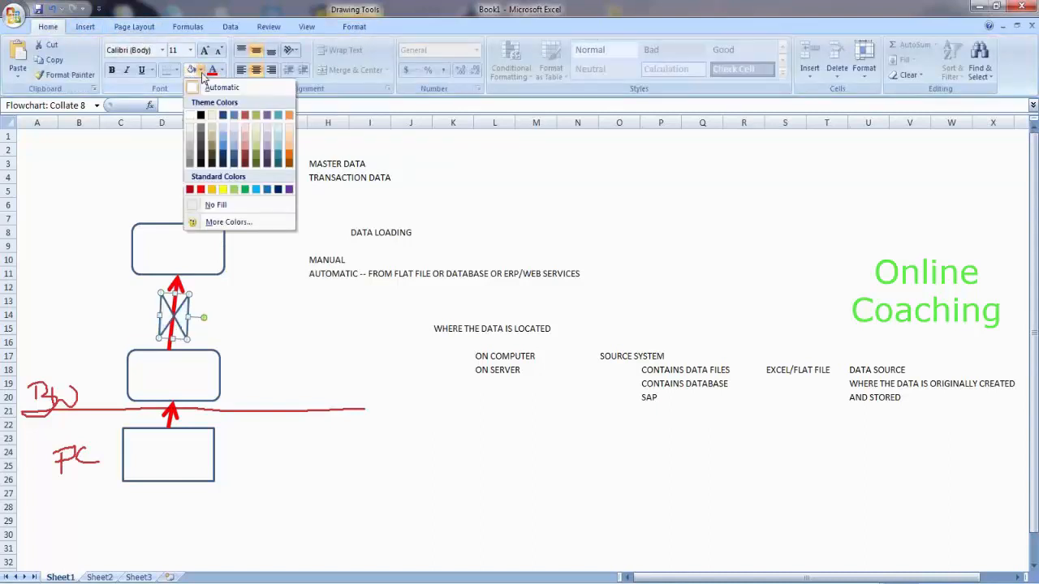
{"action": "left_click", "coordinate": [246, 190]}
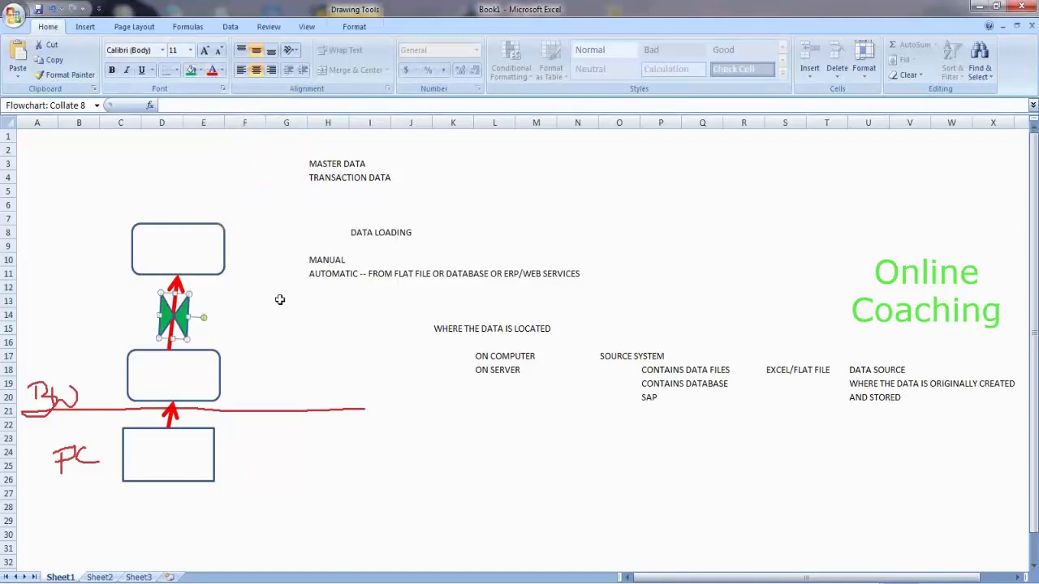
{"action": "left_click", "coordinate": [246, 315]}
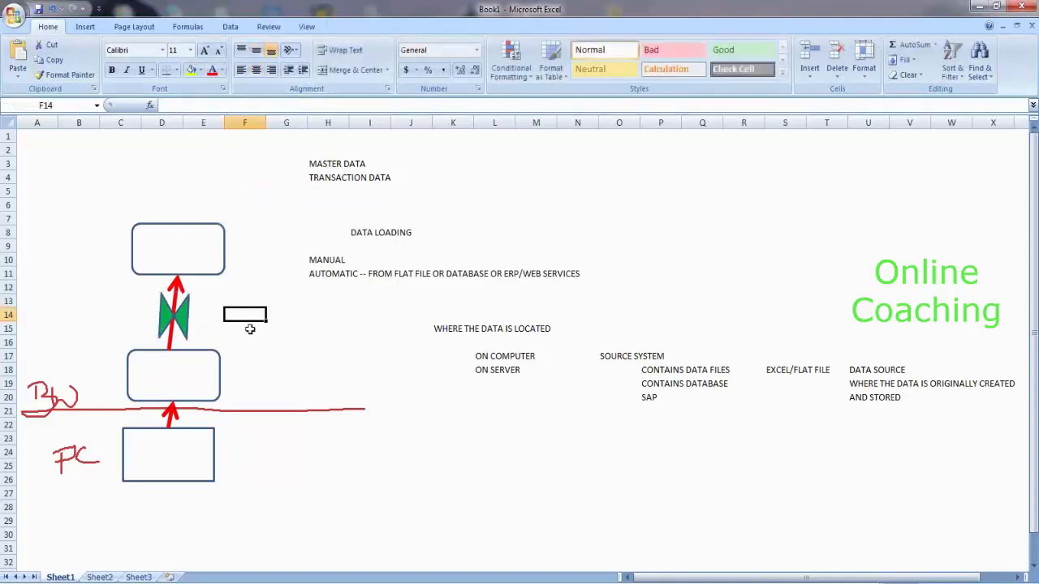
Step: Label the PC rectangle "SOURCE SYSTEM" in cell F24 and the lower rounded rectangle "DATA SOURCE" in cell F18
{"action": "left_click", "coordinate": [154, 451]}
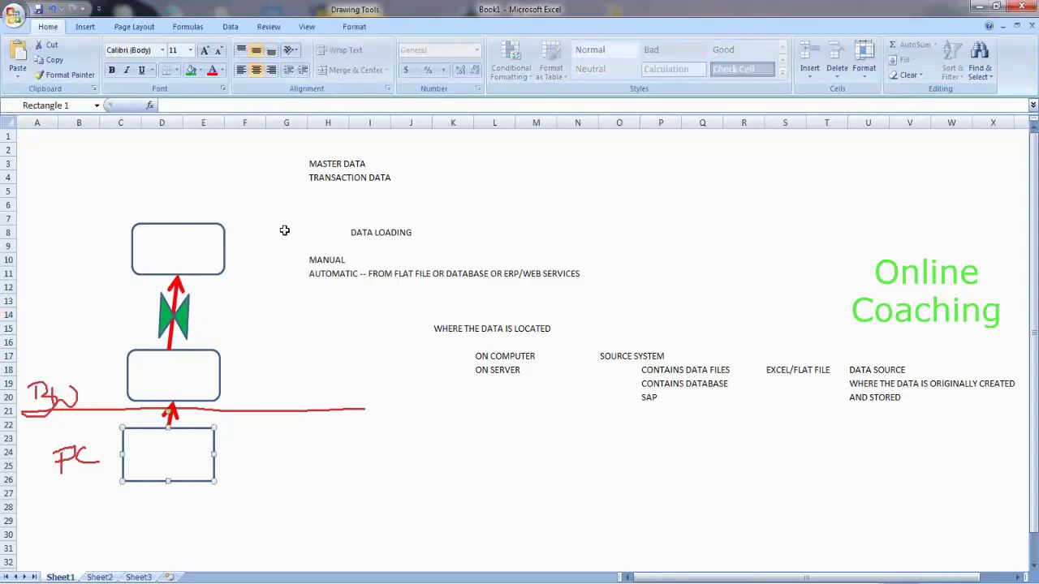
{"action": "left_click", "coordinate": [271, 470]}
{"action": "left_click", "coordinate": [162, 457]}
{"action": "left_click", "coordinate": [248, 451]}
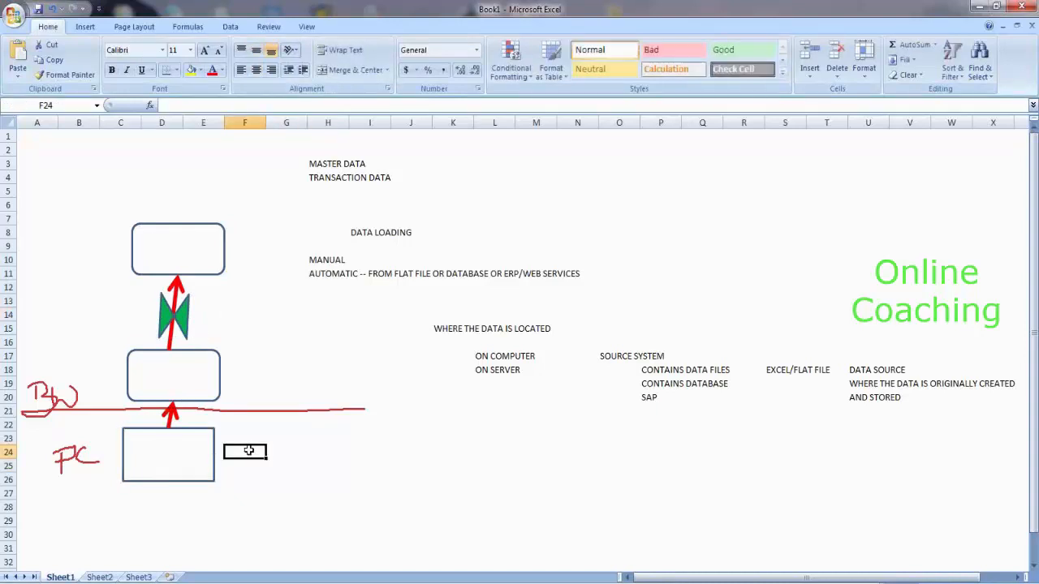
{"action": "type", "text": "SOURCE SY"}
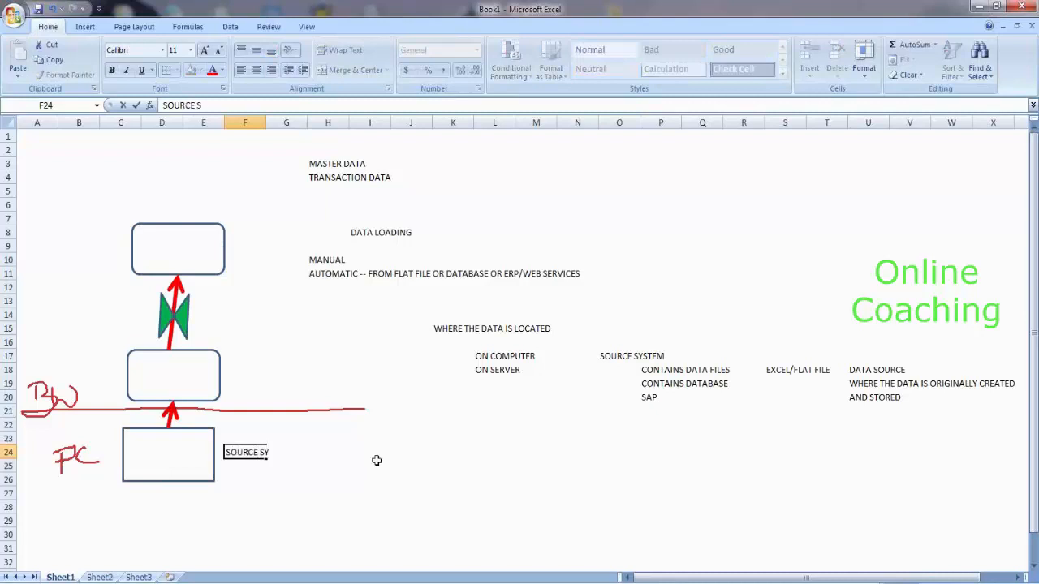
{"action": "type", "text": "STEM"}
{"action": "left_click", "coordinate": [251, 370]}
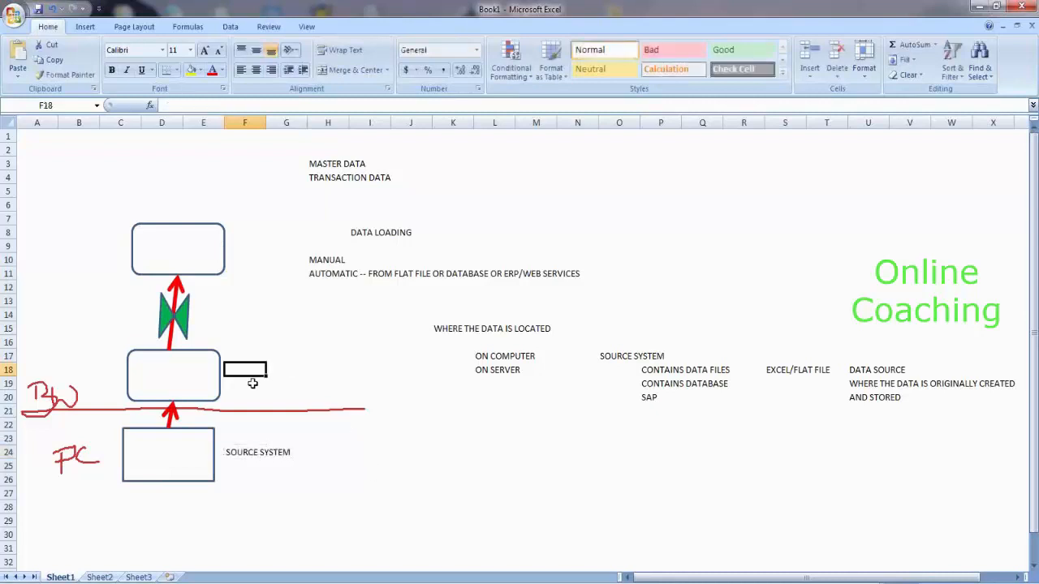
{"action": "type", "text": "DATA SOURCE"}
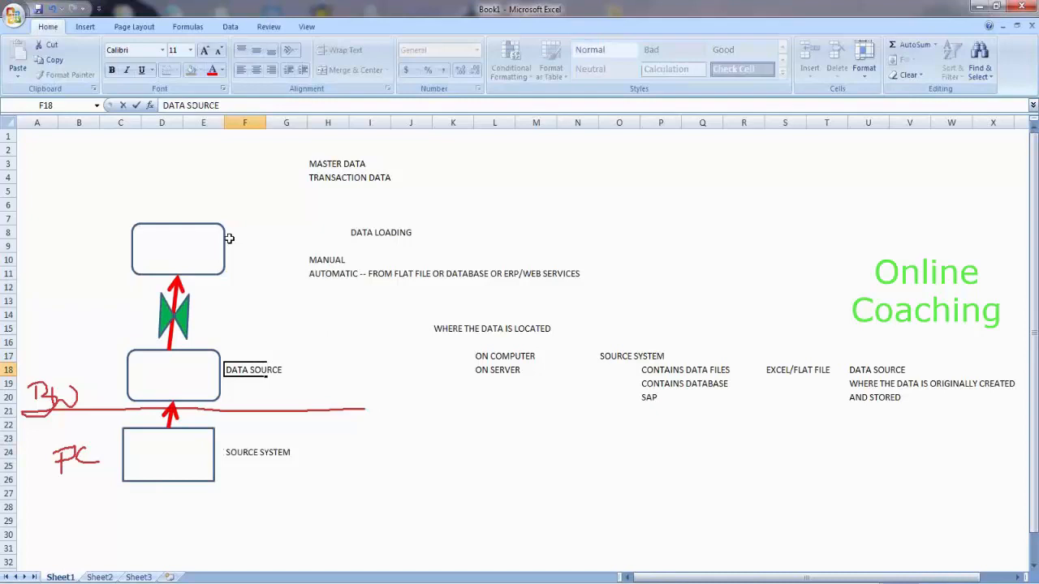
Step: Label the upper rounded rectangle "DATA TARGET" in cell D7
{"action": "left_click", "coordinate": [161, 193]}
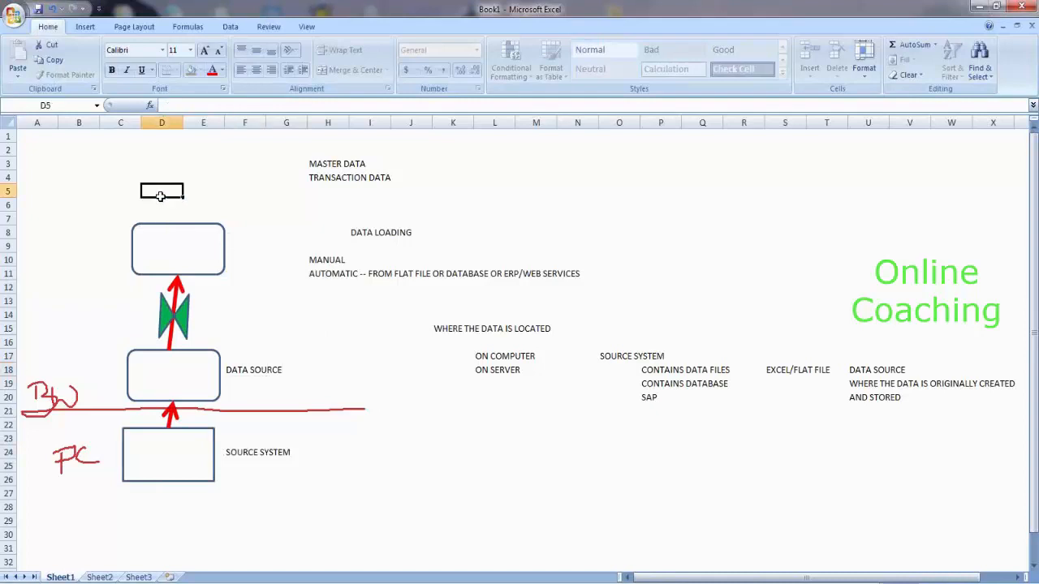
{"action": "left_click", "coordinate": [162, 206]}
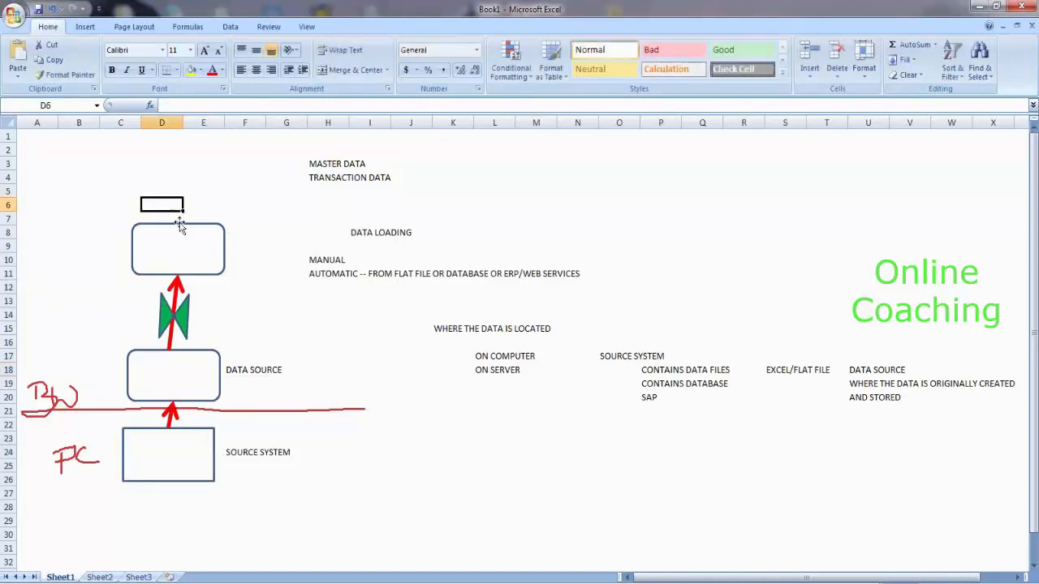
{"action": "left_click", "coordinate": [166, 217]}
{"action": "type", "text": "DATA"}
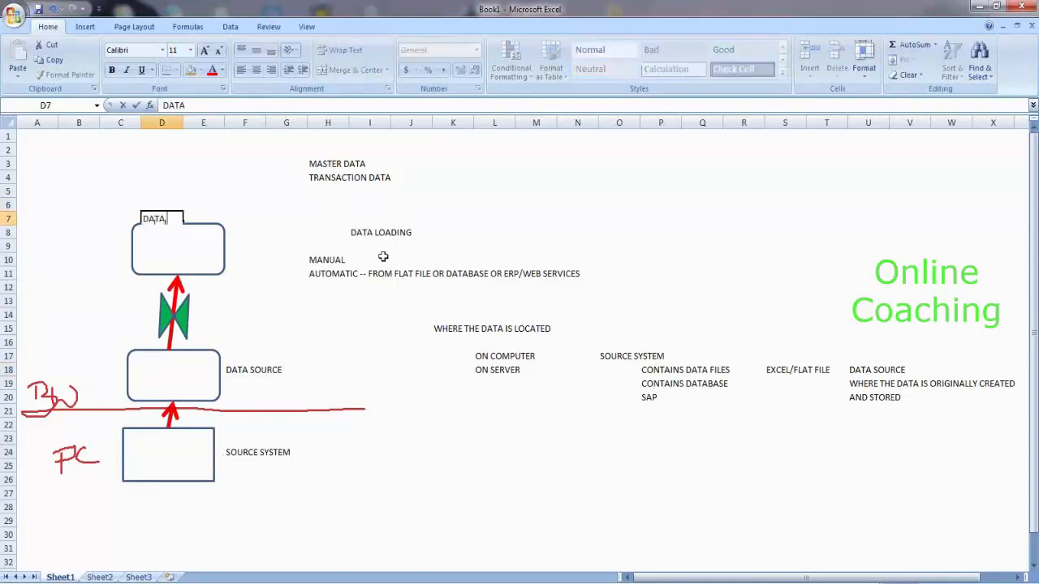
{"action": "type", "text": " TARGET"}
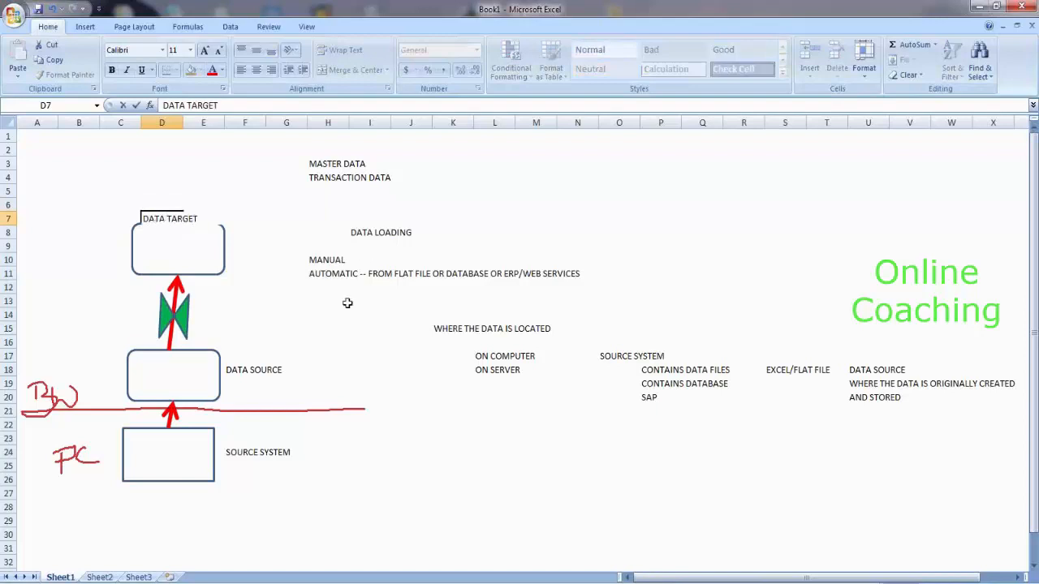
{"action": "left_click", "coordinate": [427, 447]}
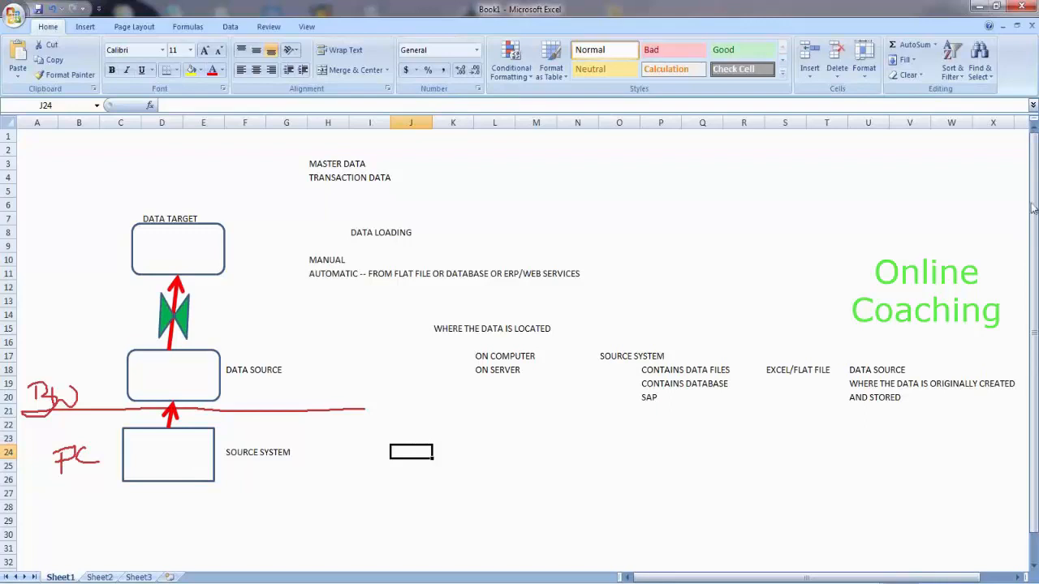
Step: Link the source system, data source and data target shapes with freehand pen lines and mark them with circled 1, 2 and 3
{"action": "left_click", "coordinate": [892, 210]}
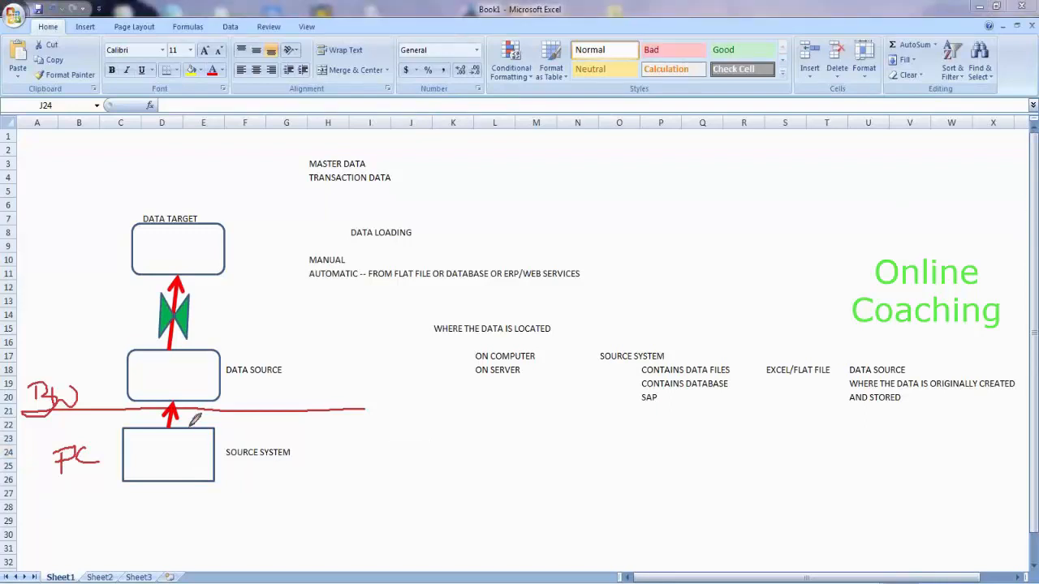
{"action": "mouse_move", "coordinate": [215, 444]}
{"action": "left_mouse_down"}
{"action": "mouse_move", "coordinate": [283, 426]}
{"action": "mouse_move", "coordinate": [262, 387]}
{"action": "mouse_move", "coordinate": [212, 387]}
{"action": "mouse_move", "coordinate": [273, 350]}
{"action": "mouse_move", "coordinate": [290, 274]}
{"action": "mouse_move", "coordinate": [230, 241]}
{"action": "left_mouse_up"}
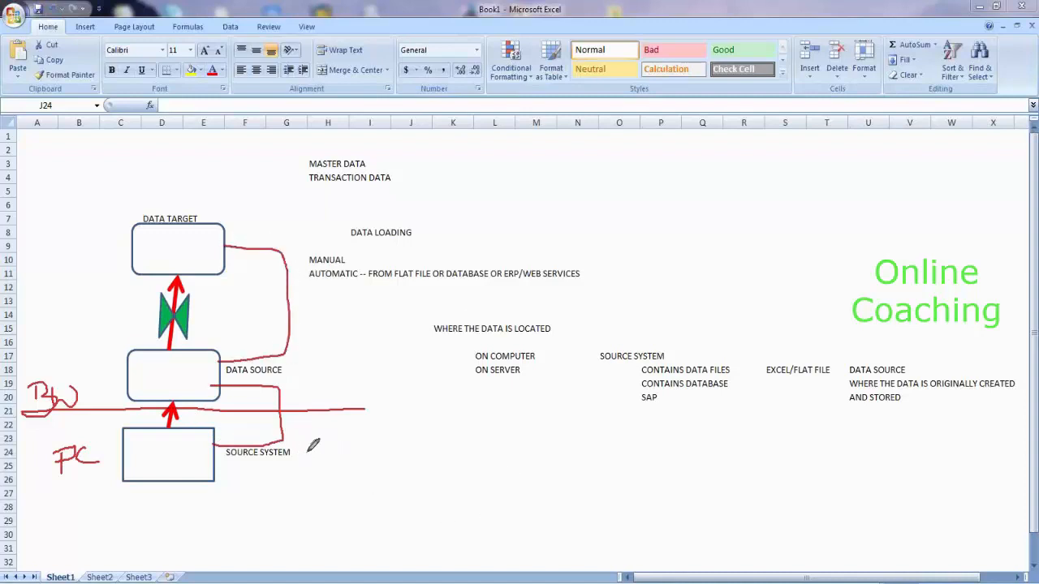
{"action": "left_click_drag", "start_coordinate": [306, 448], "coordinate": [307, 469]}
{"action": "mouse_move", "coordinate": [309, 440]}
{"action": "left_mouse_down"}
{"action": "mouse_move", "coordinate": [293, 457]}
{"action": "mouse_move", "coordinate": [310, 441]}
{"action": "left_mouse_up"}
{"action": "mouse_move", "coordinate": [295, 357]}
{"action": "left_mouse_down"}
{"action": "mouse_move", "coordinate": [321, 378]}
{"action": "mouse_move", "coordinate": [286, 364]}
{"action": "mouse_move", "coordinate": [297, 341]}
{"action": "left_mouse_up"}
{"action": "mouse_move", "coordinate": [230, 200]}
{"action": "left_mouse_down"}
{"action": "mouse_move", "coordinate": [245, 205]}
{"action": "mouse_move", "coordinate": [234, 218]}
{"action": "mouse_move", "coordinate": [216, 198]}
{"action": "left_mouse_up"}
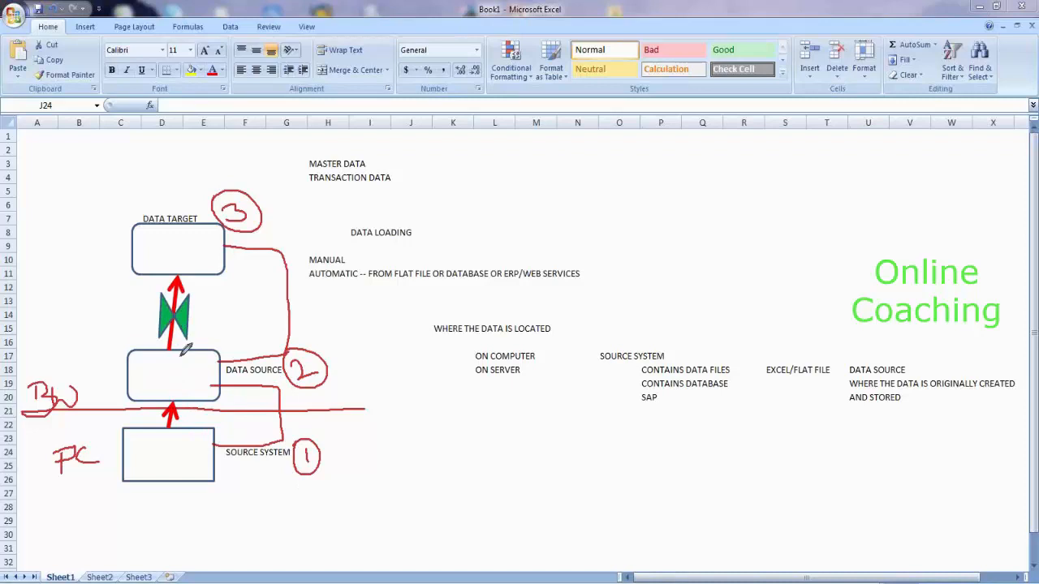
Step: Clear all freehand pen annotations from the worksheet diagram
{"action": "left_click", "coordinate": [971, 198]}
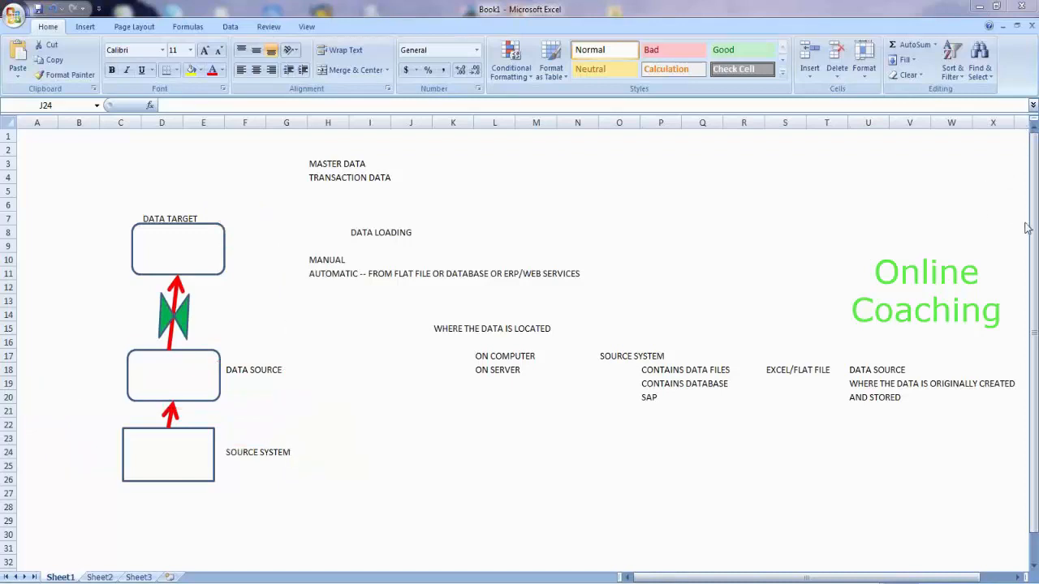
{"action": "left_click", "coordinate": [943, 314]}
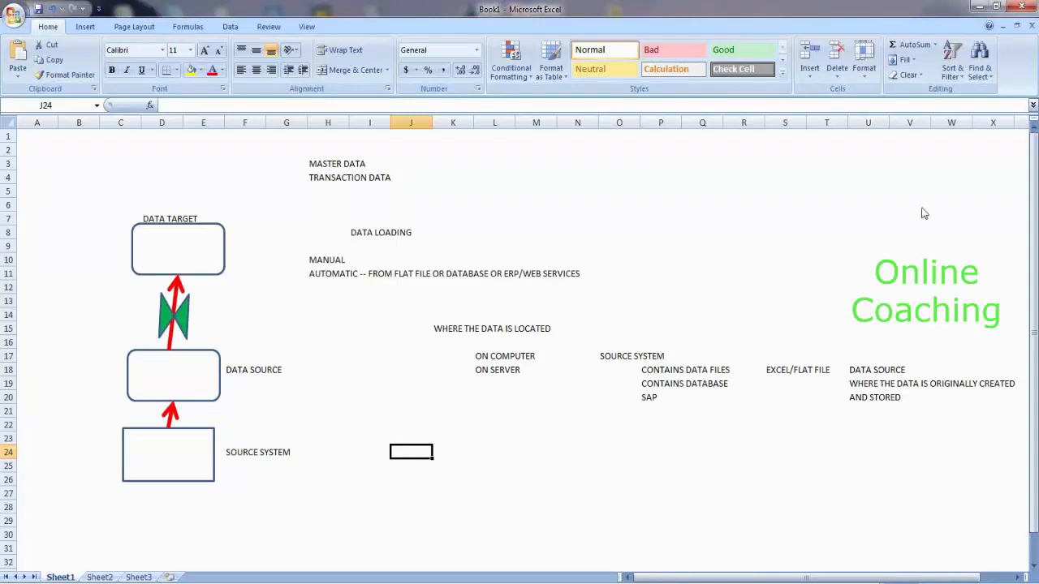
{"action": "left_click", "coordinate": [1004, 205]}
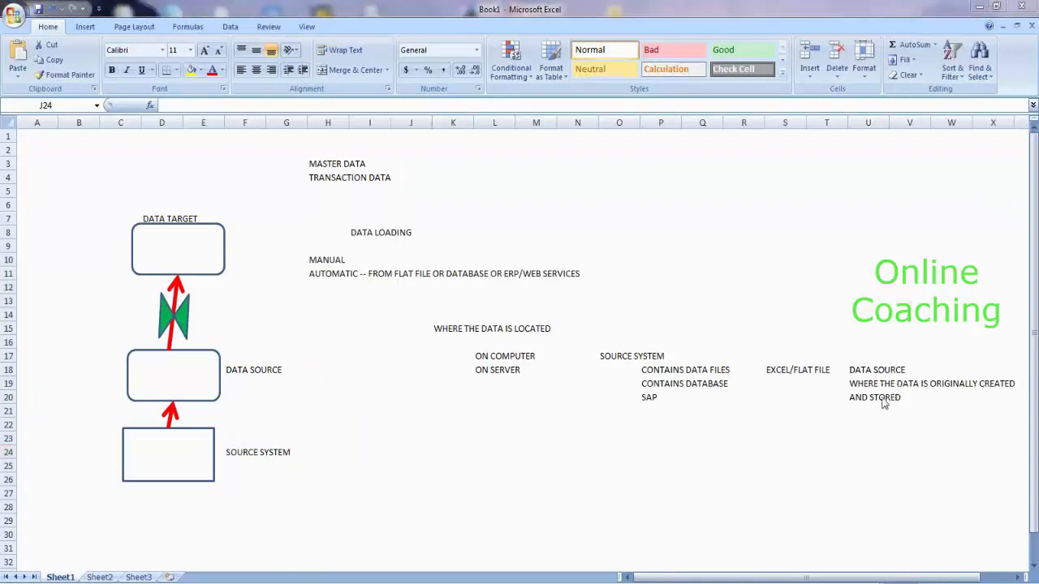
Step: Switch to the SAP remote session and back to Excel, and point out the source system rectangle and its label in cell F24
{"action": "key", "text": "alt+Tab"}
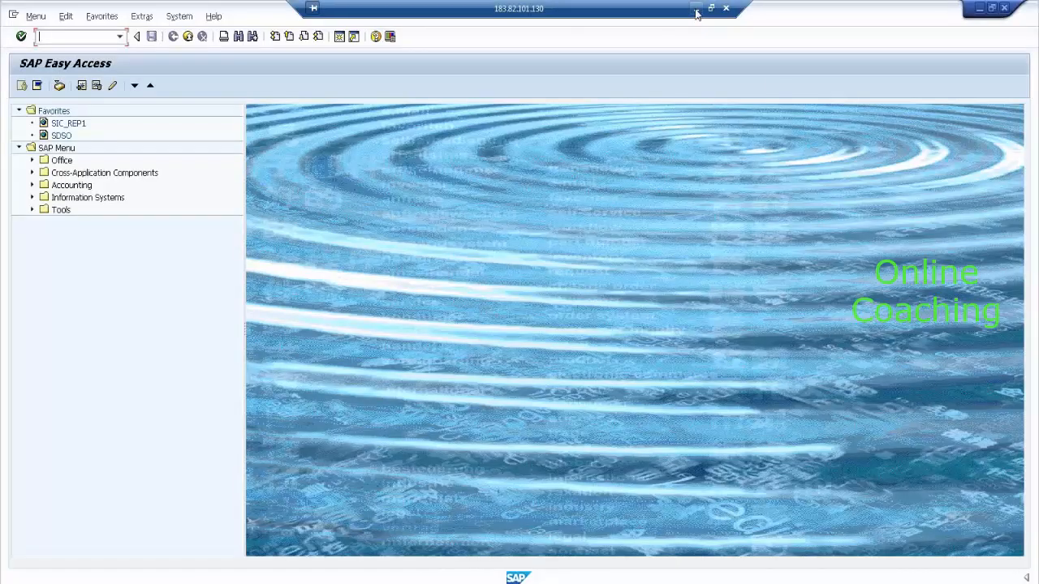
{"action": "left_click", "coordinate": [695, 10]}
{"action": "left_click", "coordinate": [167, 459]}
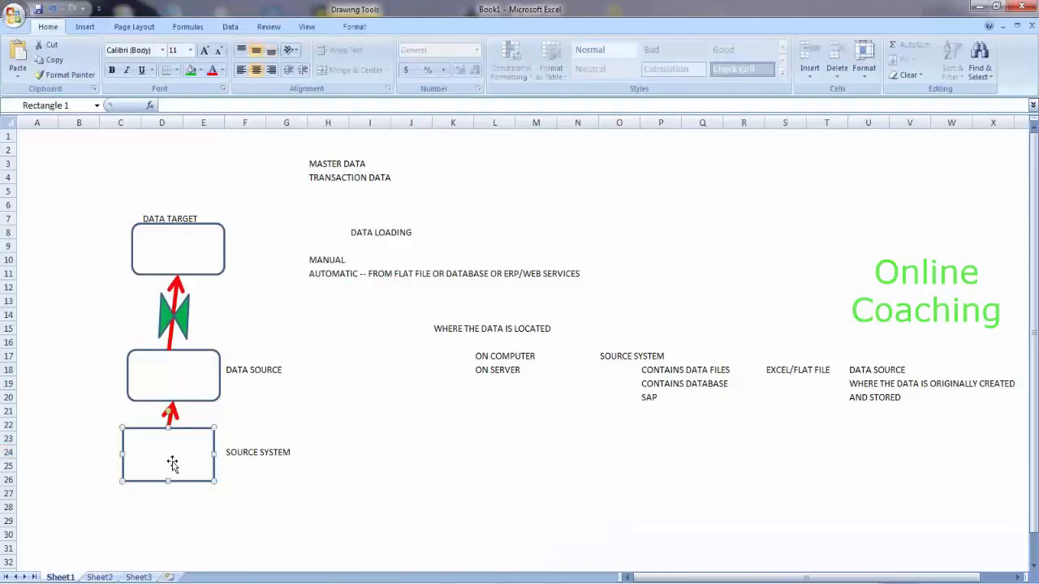
{"action": "left_click", "coordinate": [259, 460]}
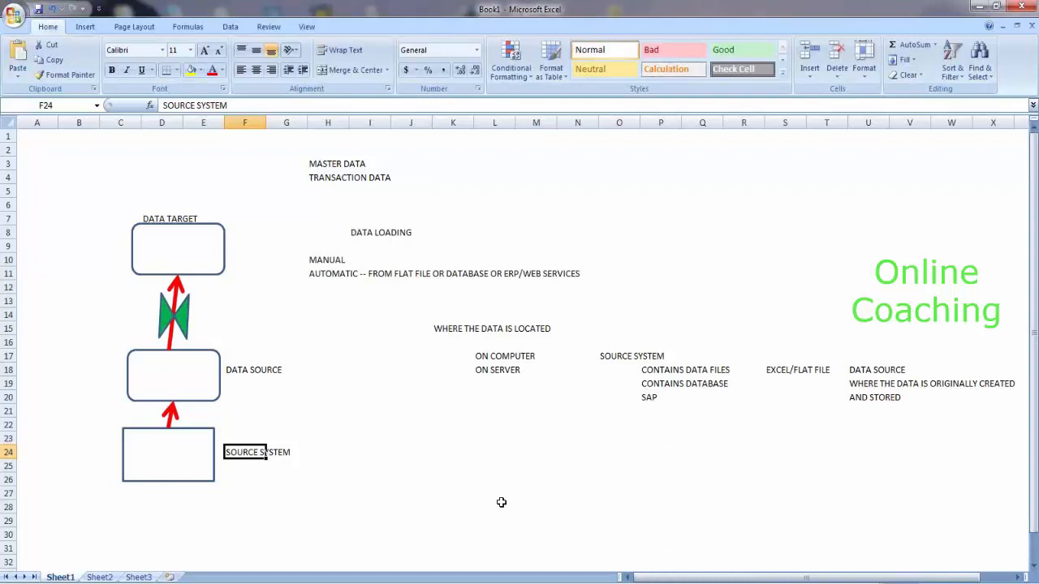
Step: Switch to the remote desktop and open the SMA_ATTR file from the FLAT FILES folder
{"action": "key", "text": "alt+Tab"}
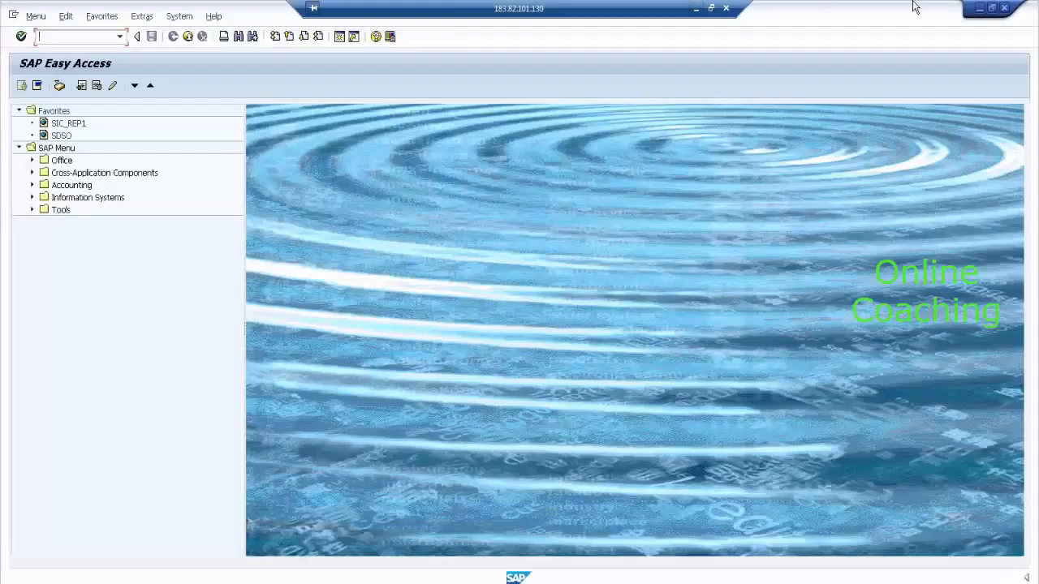
{"action": "left_click", "coordinate": [979, 8]}
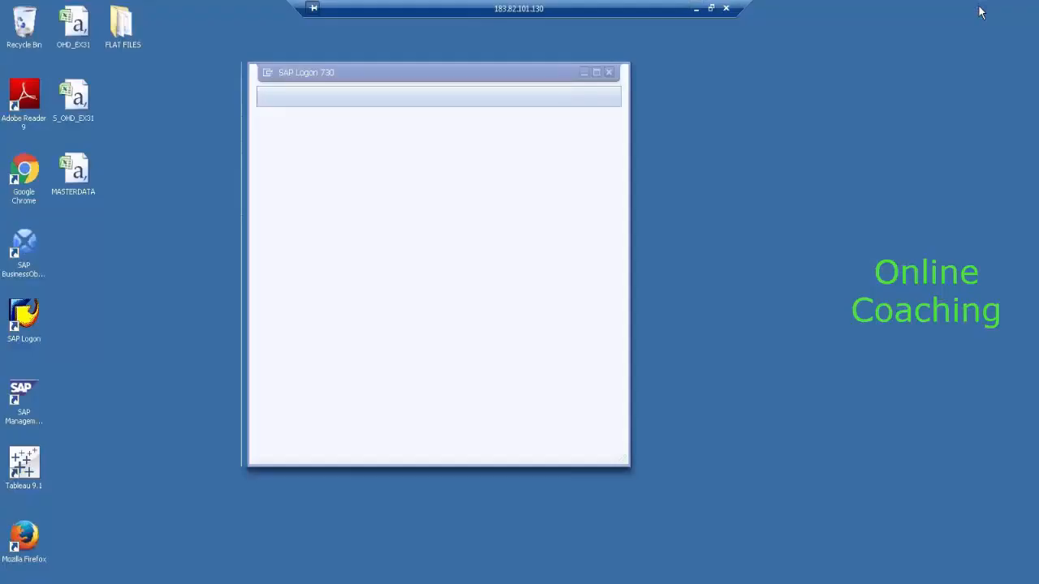
{"action": "double_click", "coordinate": [122, 24]}
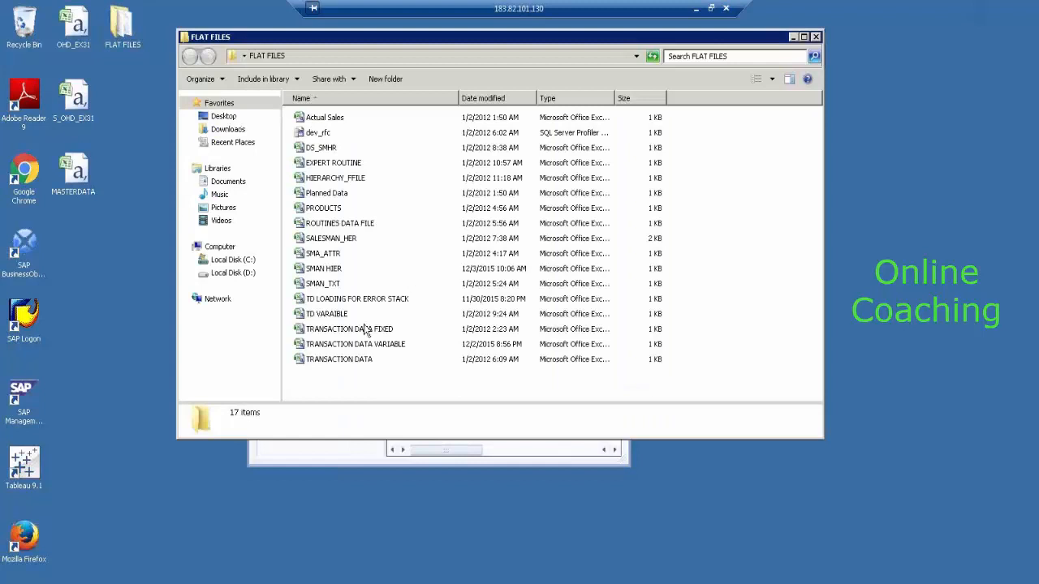
{"action": "left_click", "coordinate": [334, 256]}
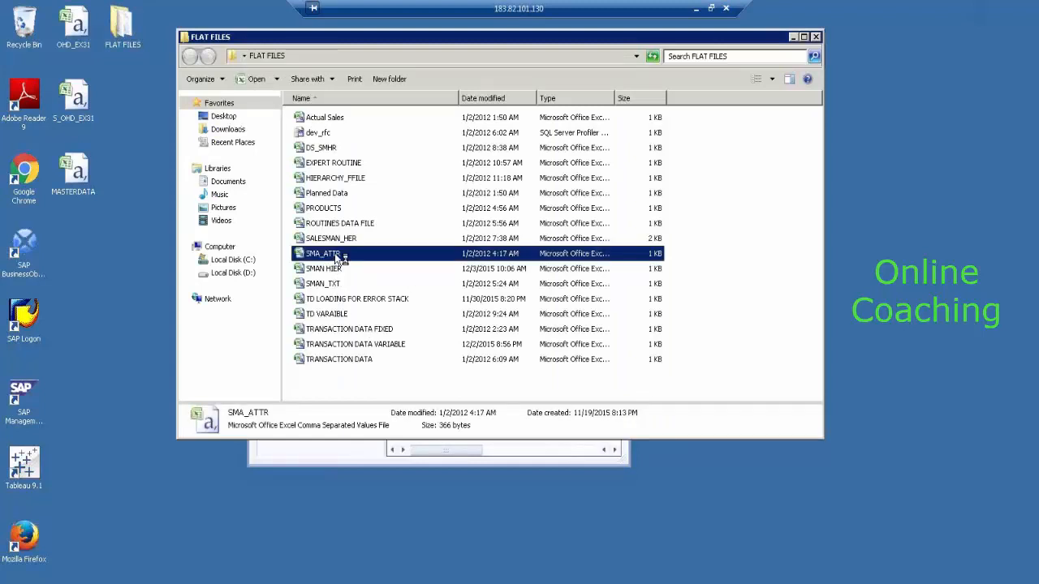
{"action": "double_click", "coordinate": [336, 255]}
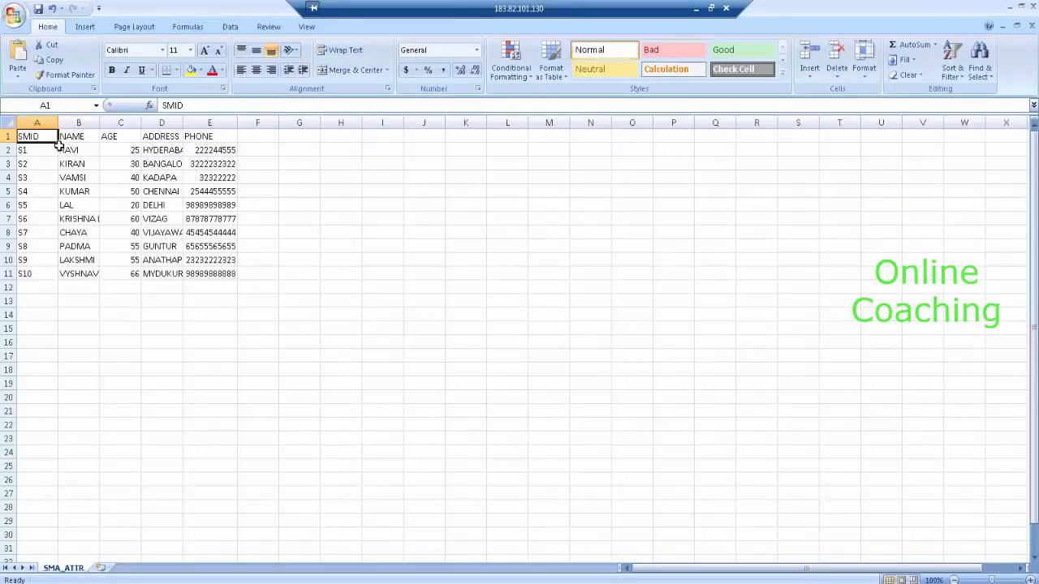
Step: Close SMA_ATTR without saving and clear the FLAT FILES and SAP Logon windows off the remote desktop
{"action": "left_click", "coordinate": [1036, 8]}
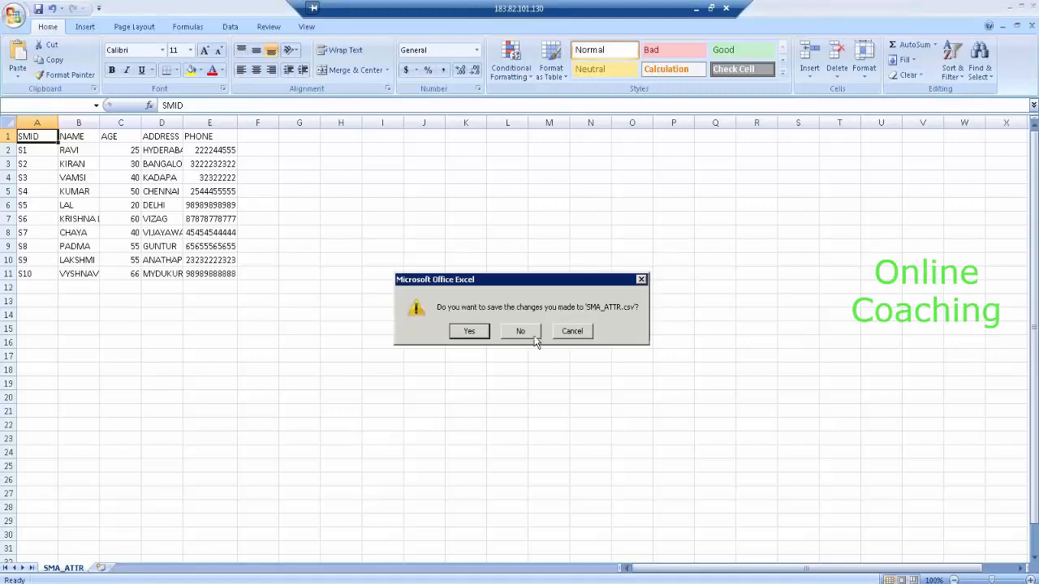
{"action": "left_click", "coordinate": [517, 330]}
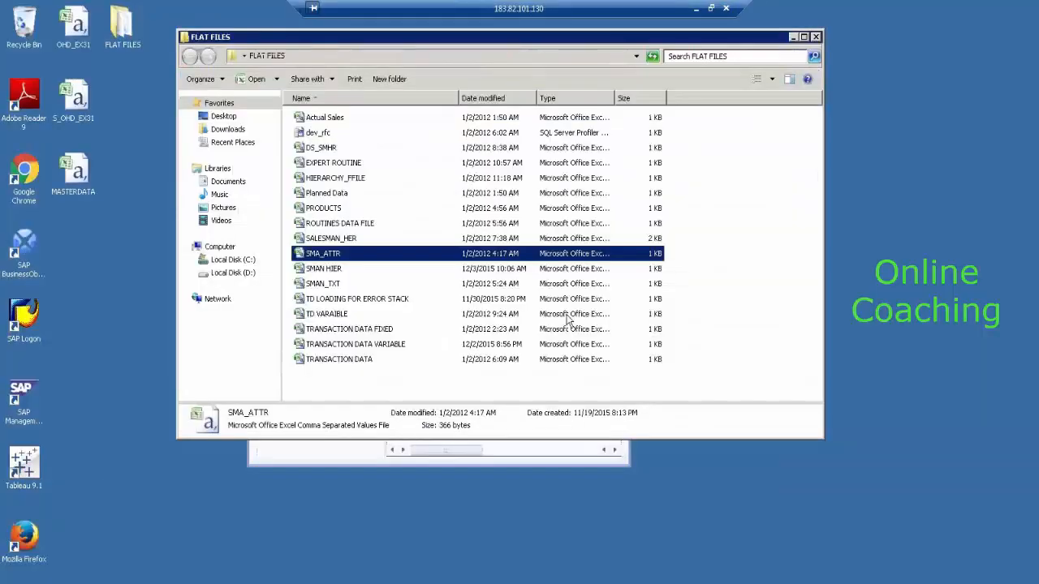
{"action": "left_click", "coordinate": [816, 36]}
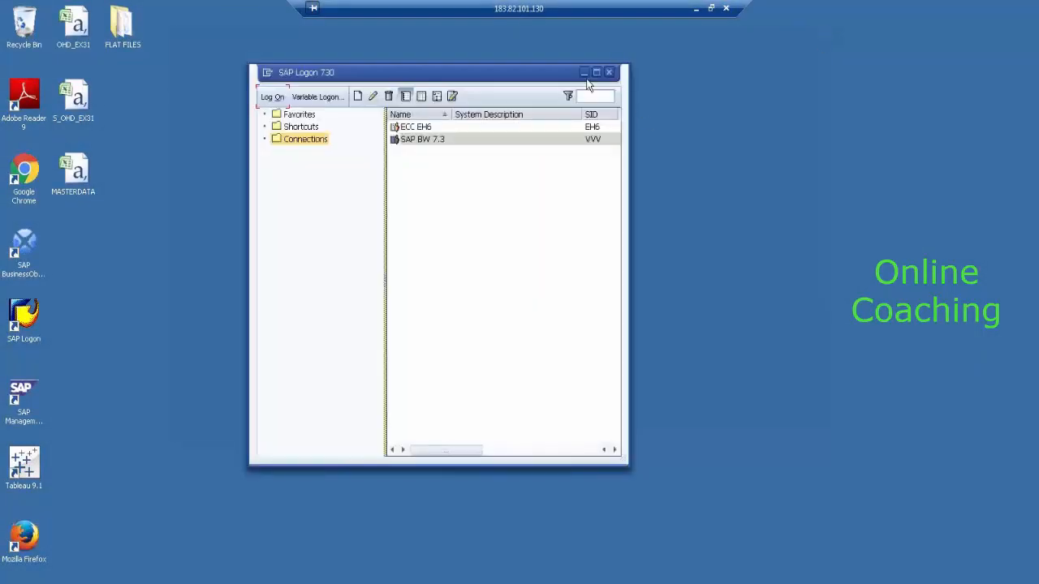
{"action": "left_click", "coordinate": [584, 73]}
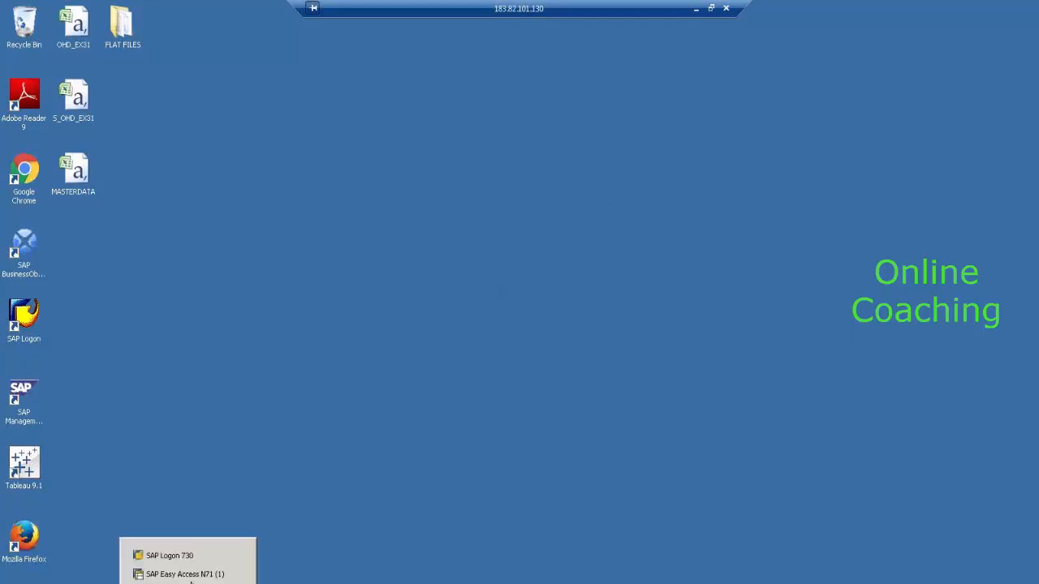
Step: Return to the SAP Easy Access session and run transaction RSA13
{"action": "left_click", "coordinate": [189, 574]}
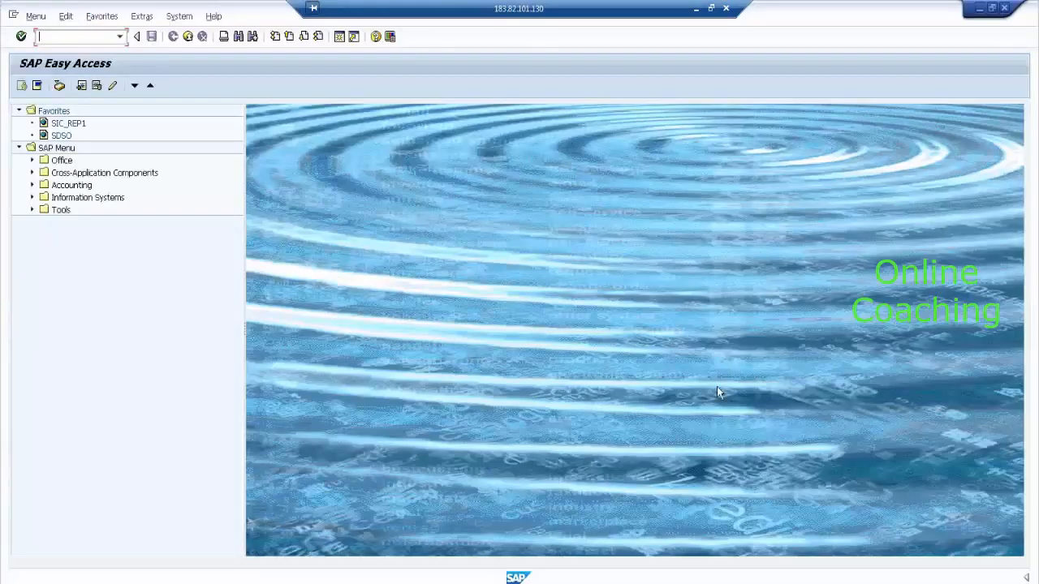
{"action": "type", "text": "RSA"}
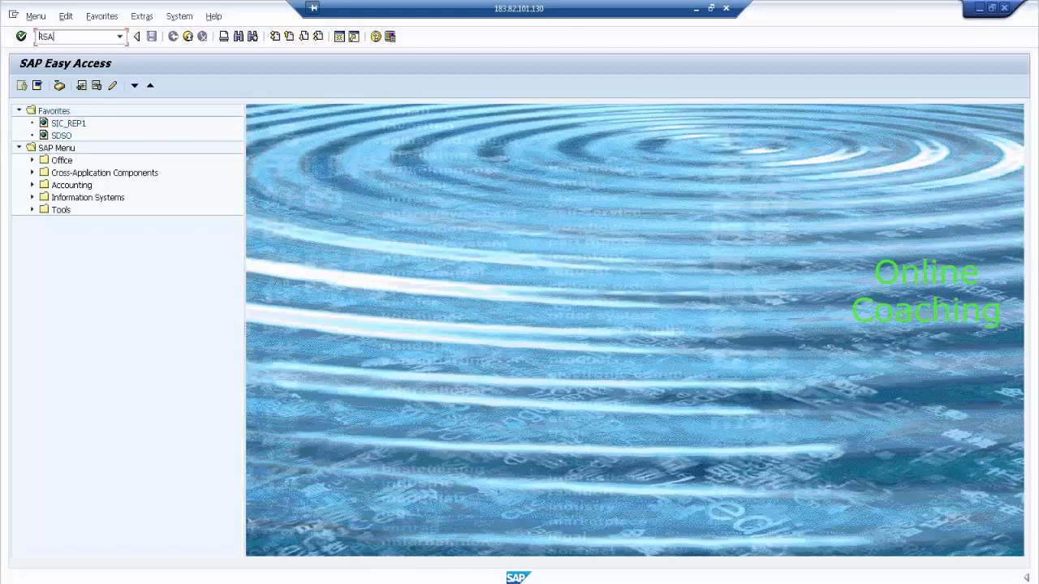
{"action": "type", "text": "1"}
{"action": "type", "text": "3"}
{"action": "key", "text": "Return"}
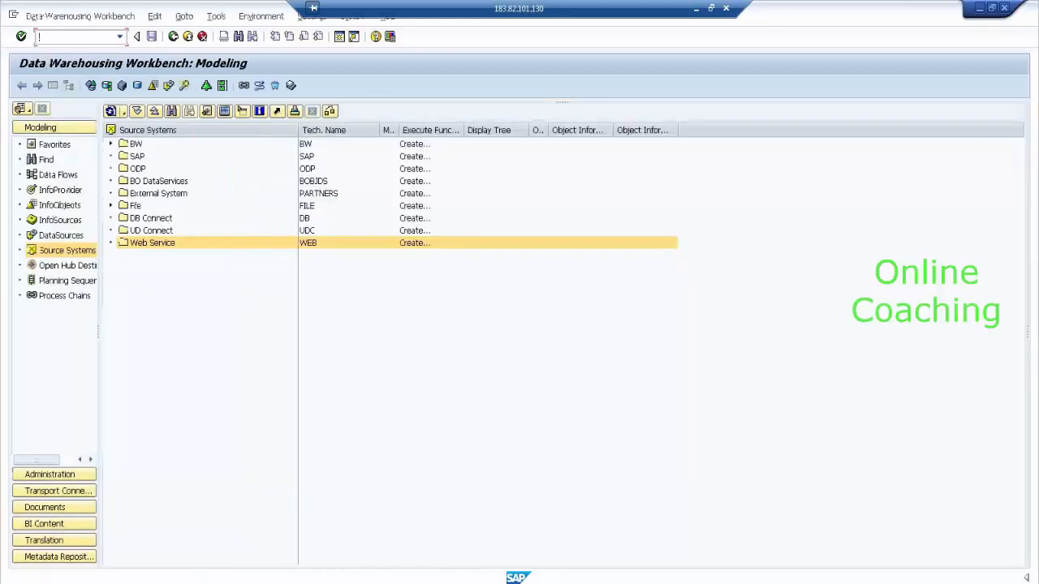
Step: Start a new source system of type File System (Manual Metadata, Data Using File Interface) in the Source Systems tree
{"action": "left_click", "coordinate": [67, 250]}
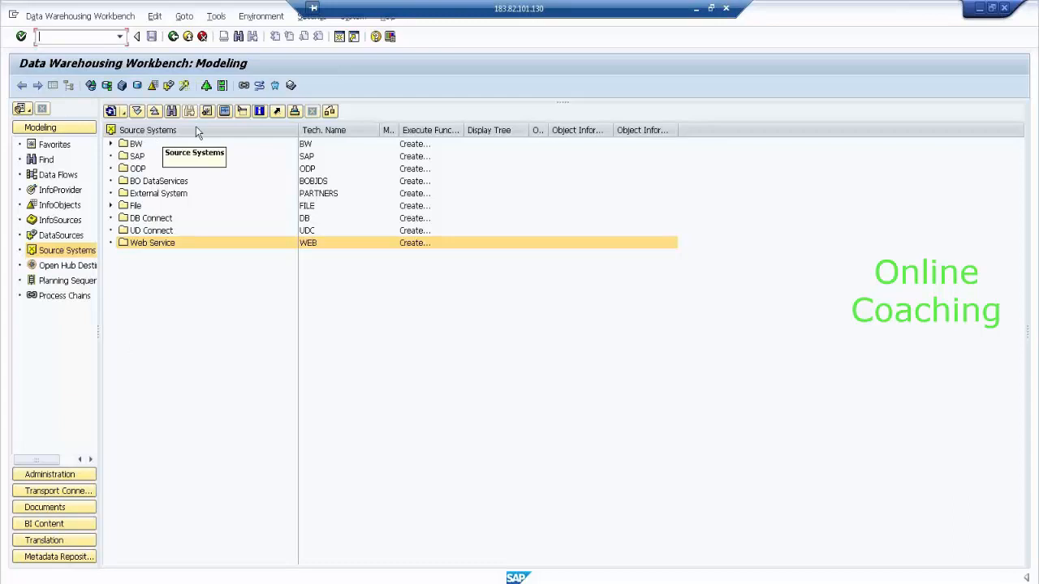
{"action": "left_click", "coordinate": [161, 135]}
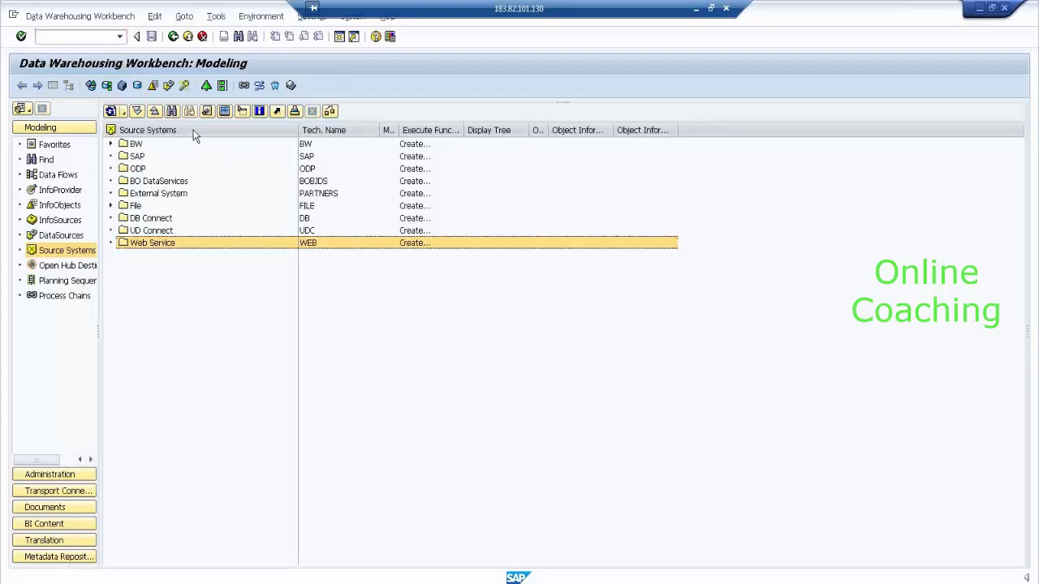
{"action": "right_click", "coordinate": [194, 135]}
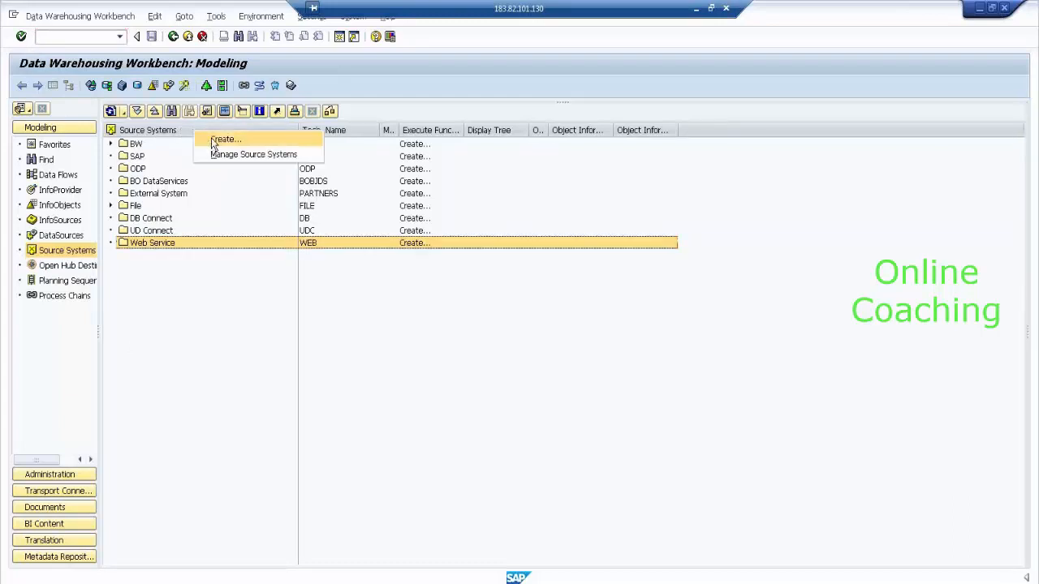
{"action": "left_click", "coordinate": [213, 141]}
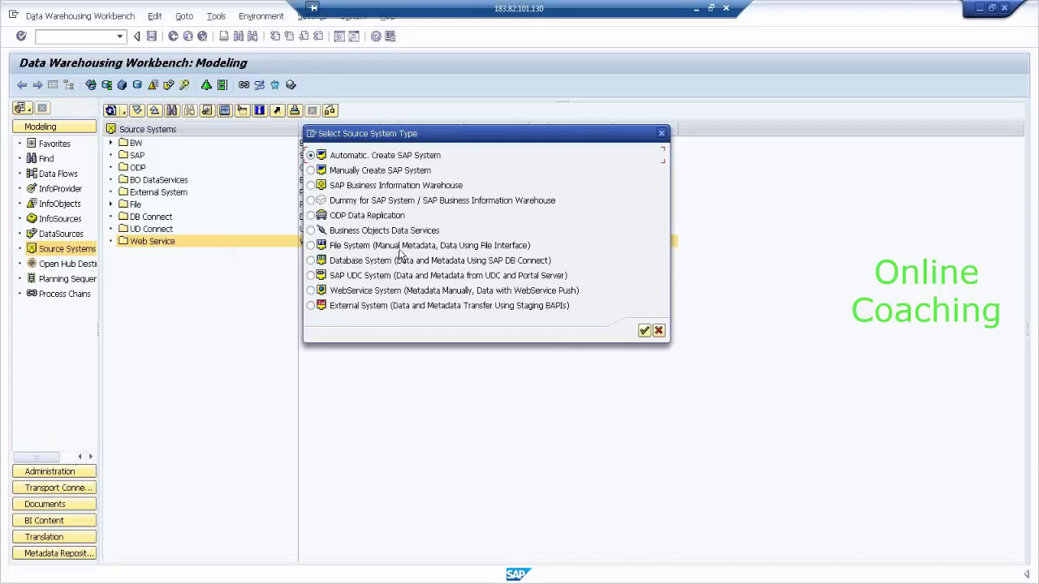
{"action": "left_click", "coordinate": [505, 249]}
{"action": "left_click", "coordinate": [644, 331]}
Step: Create the source system with logical system name PC_9PM and source system name FLAT FILE SOURCE SYSTEM 9PM BATCH
{"action": "left_click_drag", "start_coordinate": [301, 142], "coordinate": [662, 266]}
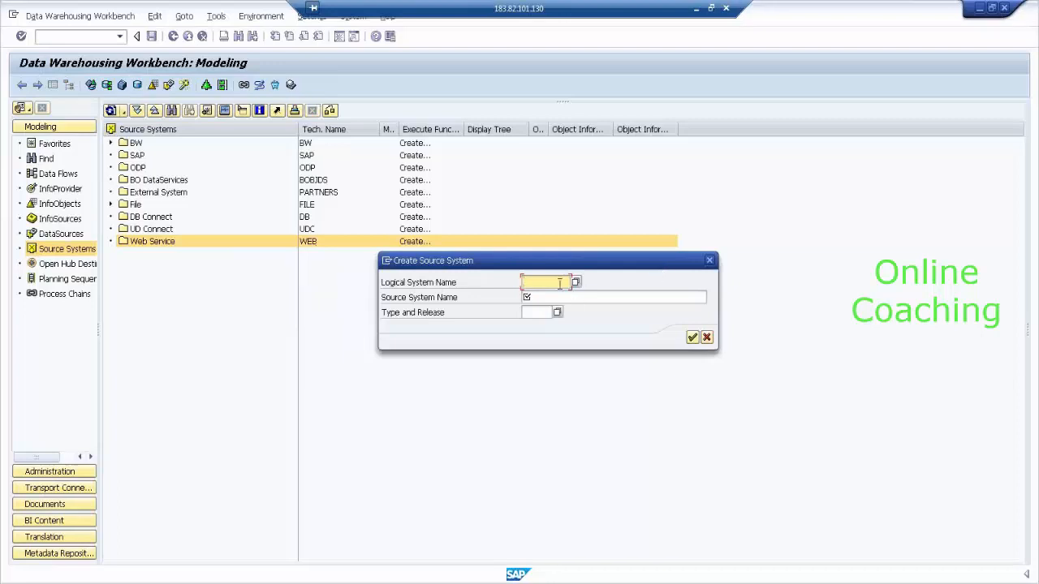
{"action": "type", "text": "PC"}
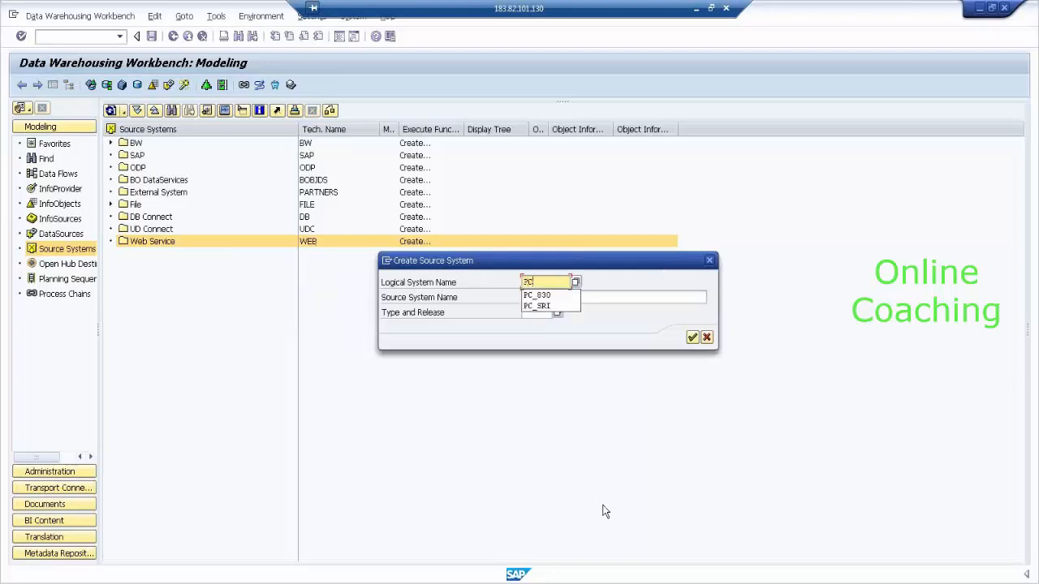
{"action": "type", "text": "_9PM"}
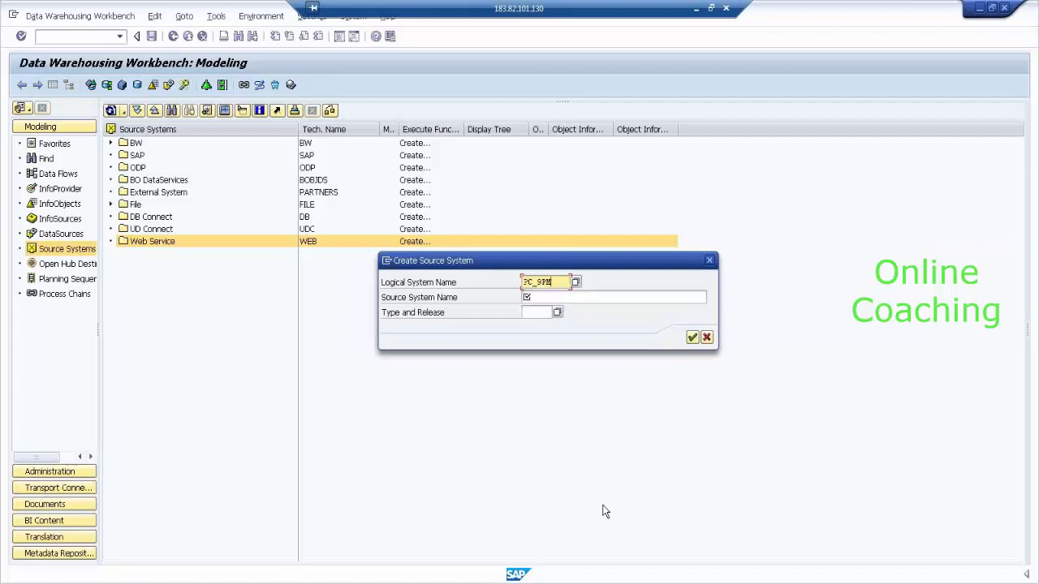
{"action": "key", "text": "Tab"}
{"action": "type", "text": "FLAT"}
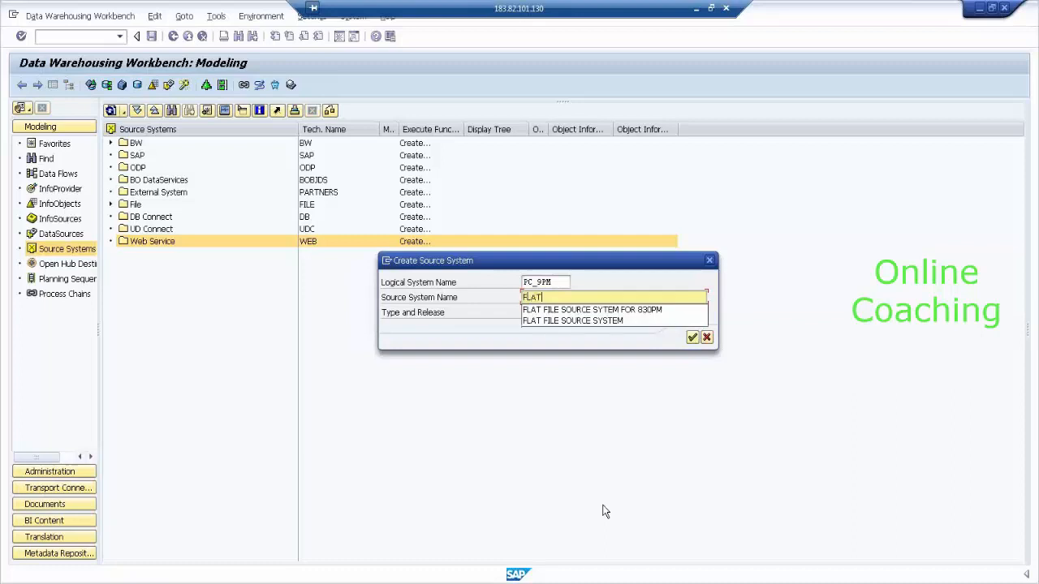
{"action": "type", "text": " FILE SOURCE SYSTEM "}
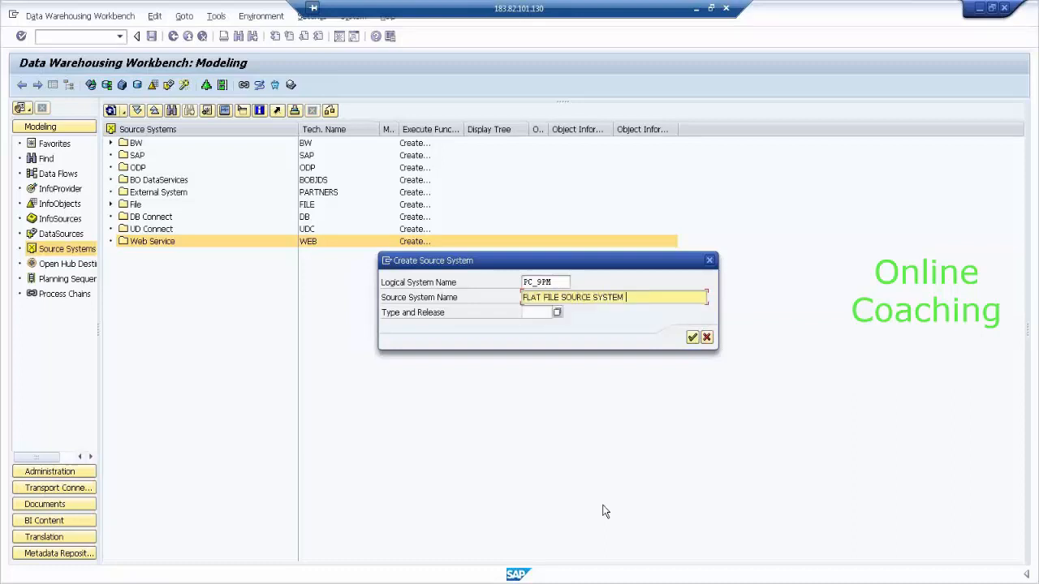
{"action": "type", "text": "9PM BATCH"}
{"action": "left_click", "coordinate": [561, 283]}
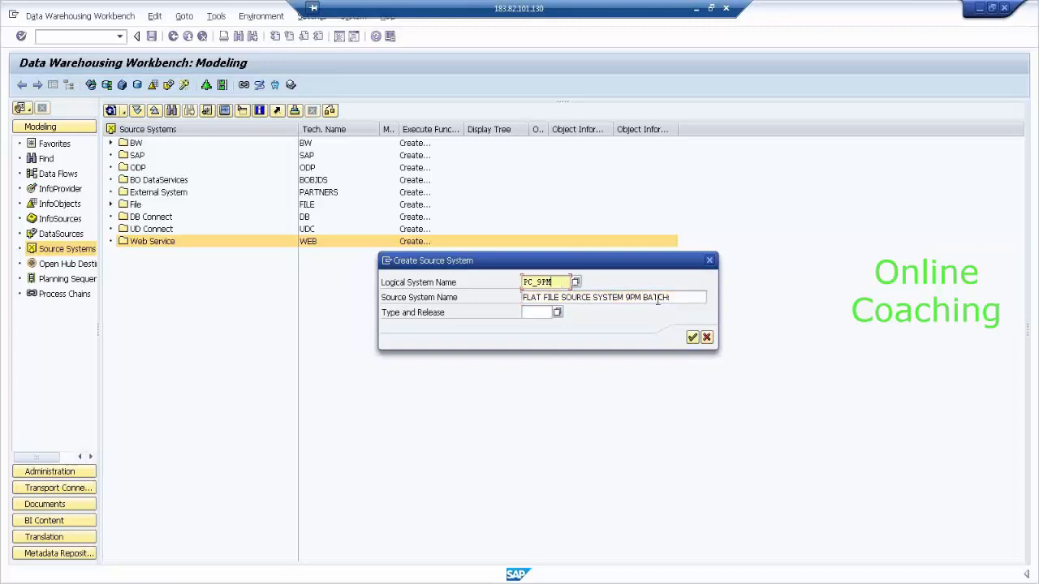
{"action": "left_click", "coordinate": [692, 337]}
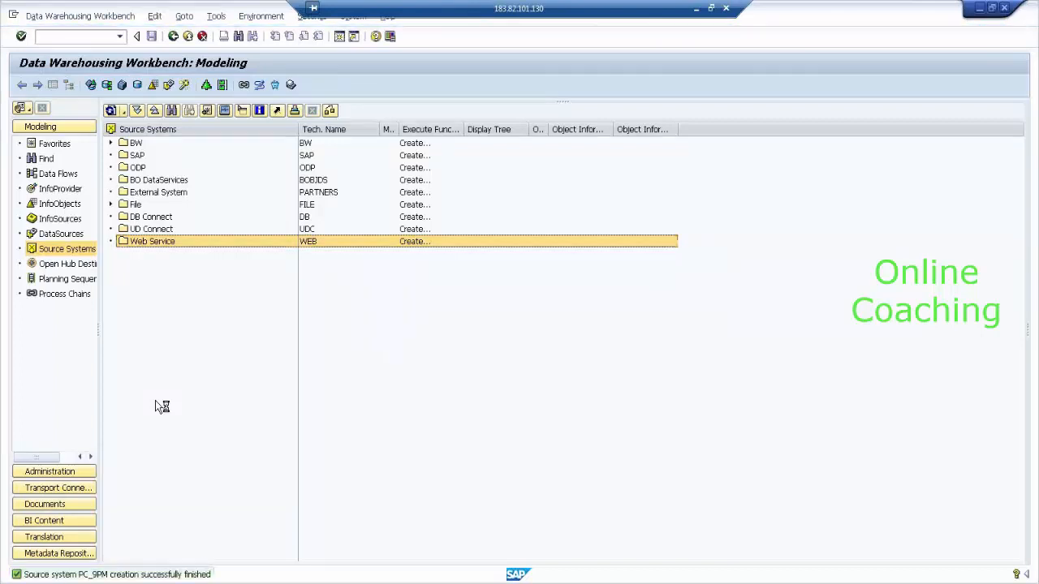
Step: Expand the File source systems and run a check on FLAT FILE SOURCE SYSTEM 9PM BATCH (PC_9PM)
{"action": "left_click", "coordinate": [111, 205]}
{"action": "left_click", "coordinate": [236, 231]}
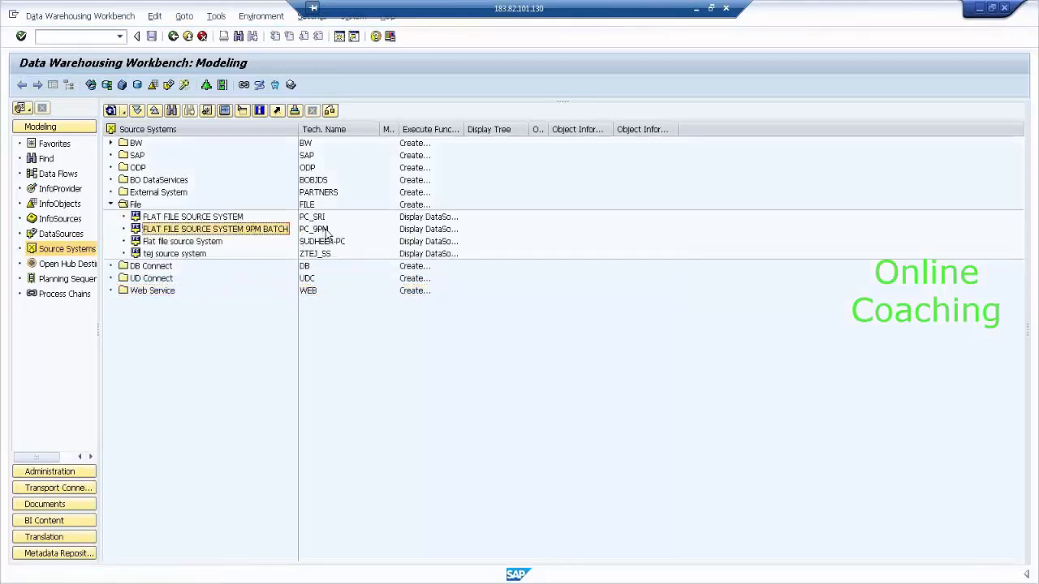
{"action": "right_click", "coordinate": [270, 232]}
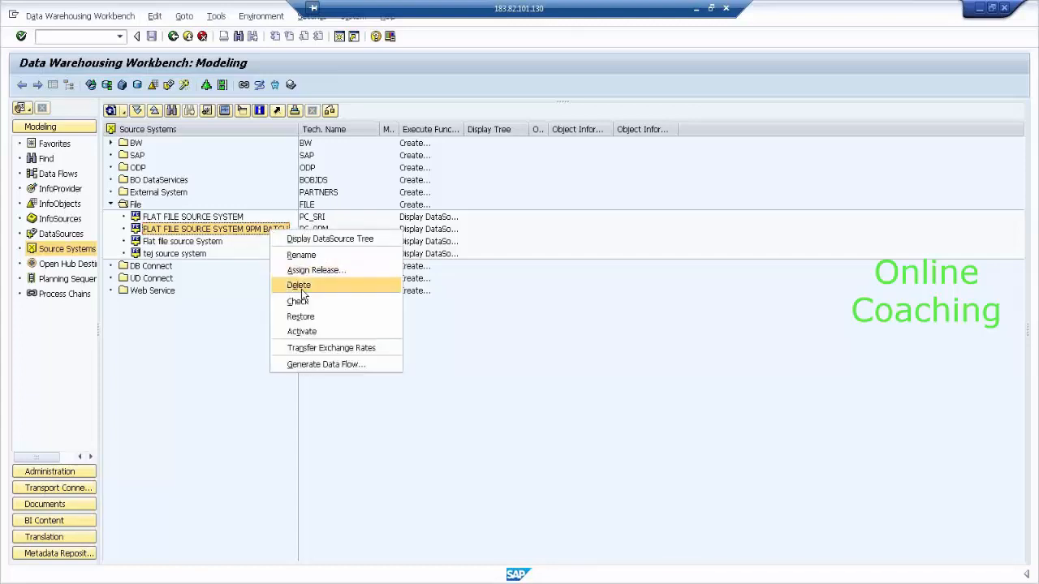
{"action": "left_click", "coordinate": [315, 311]}
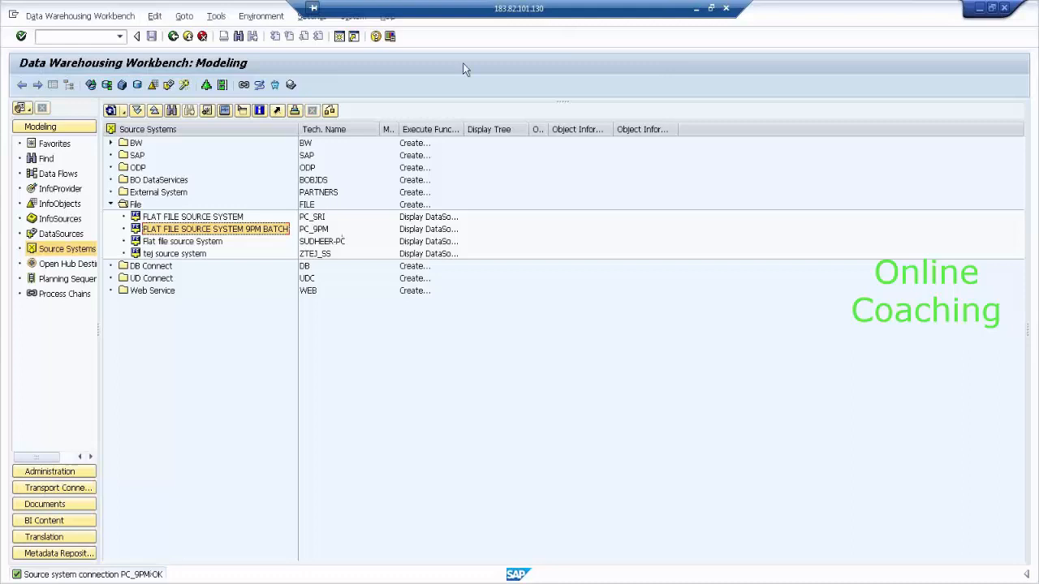
Step: Review the source system block in the Excel data loading diagram and return to the remote SAP session
{"action": "left_click", "coordinate": [695, 9]}
{"action": "left_click", "coordinate": [261, 461]}
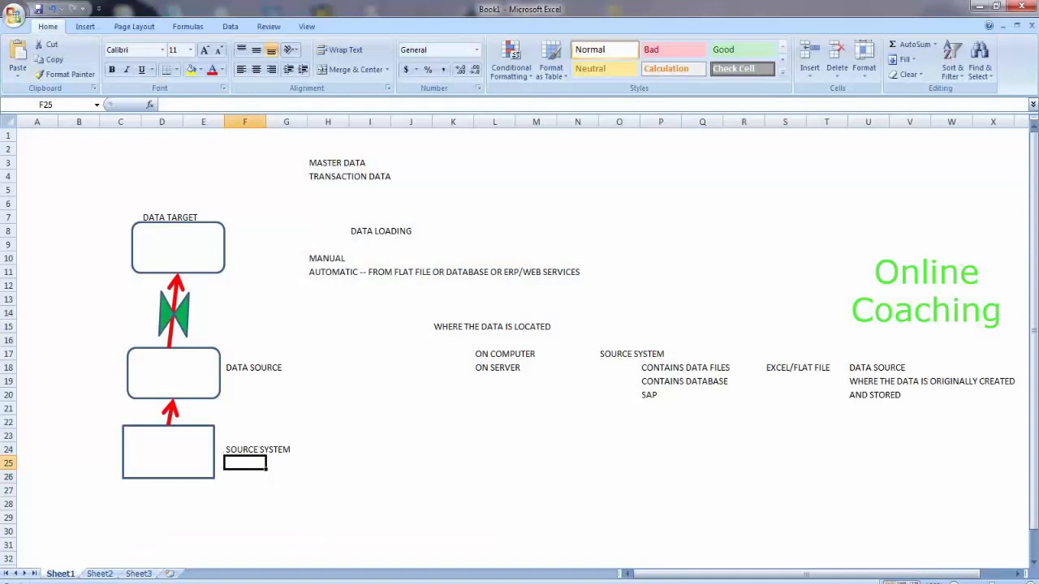
{"action": "mouse_move", "coordinate": [321, 583]}
{"action": "left_click", "coordinate": [322, 583]}
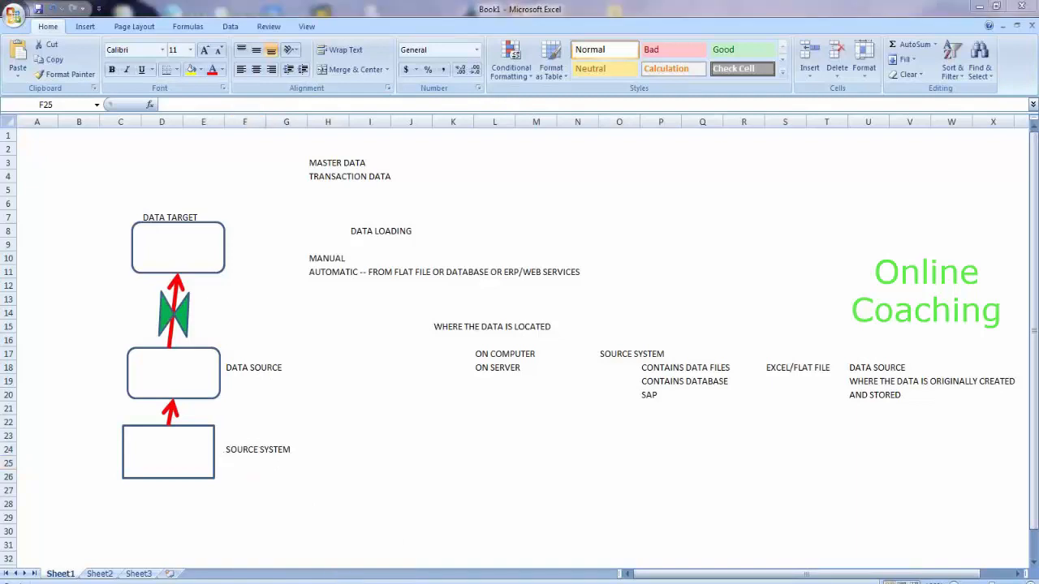
{"action": "key", "text": "super+d"}
{"action": "key", "text": "super+d"}
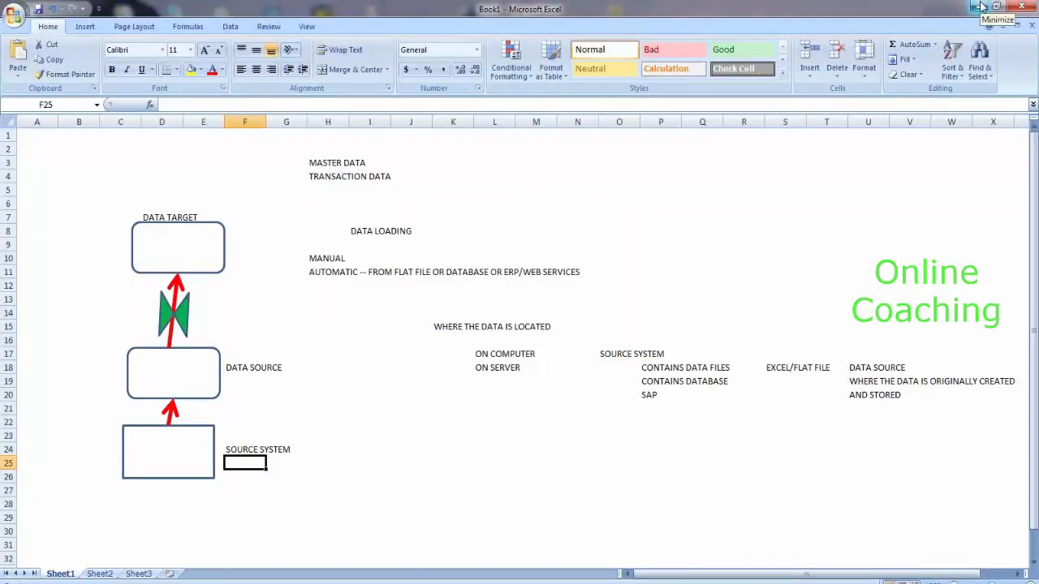
{"action": "left_click", "coordinate": [322, 583]}
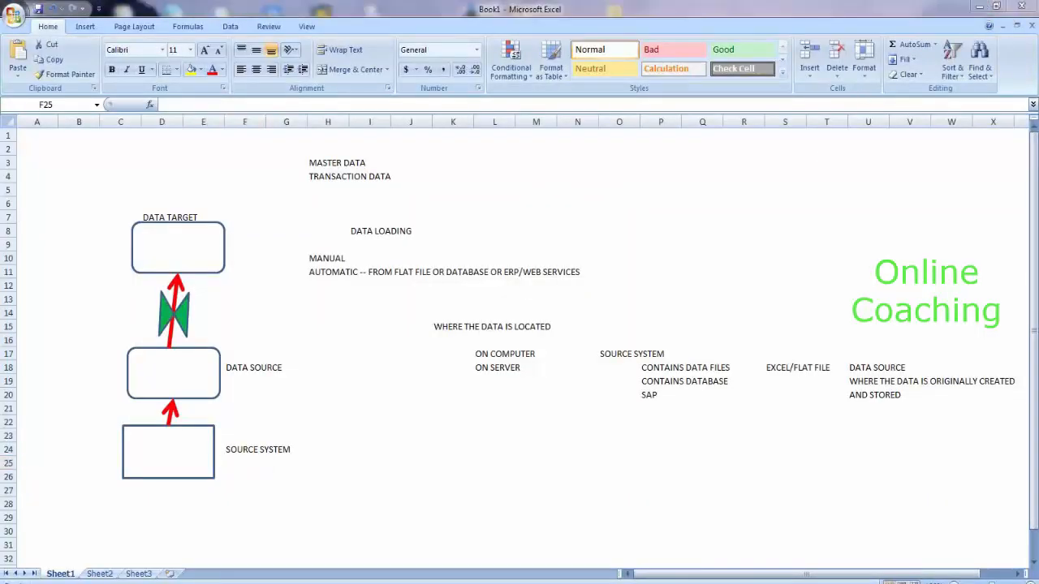
{"action": "left_click", "coordinate": [321, 583]}
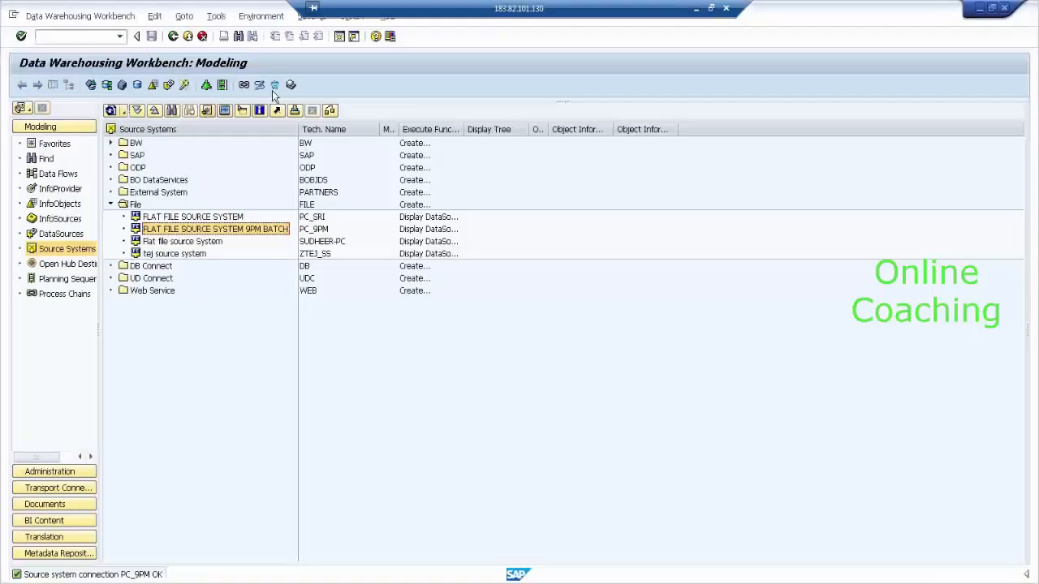
Step: Open the SMA_ATTR file from the FLAT FILES folder on the remote desktop
{"action": "left_click", "coordinate": [981, 8]}
{"action": "double_click", "coordinate": [119, 23]}
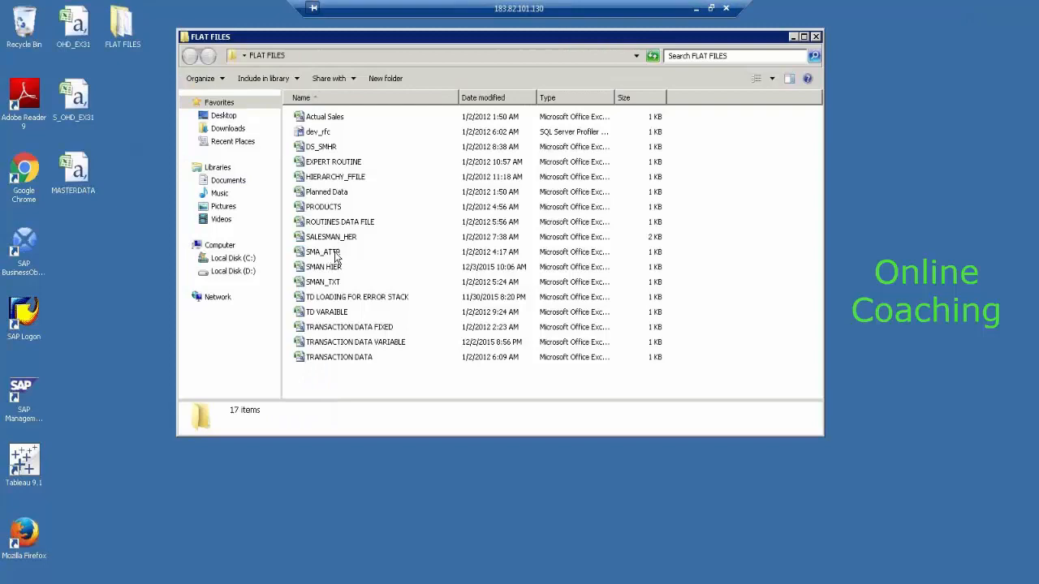
{"action": "left_click", "coordinate": [335, 257]}
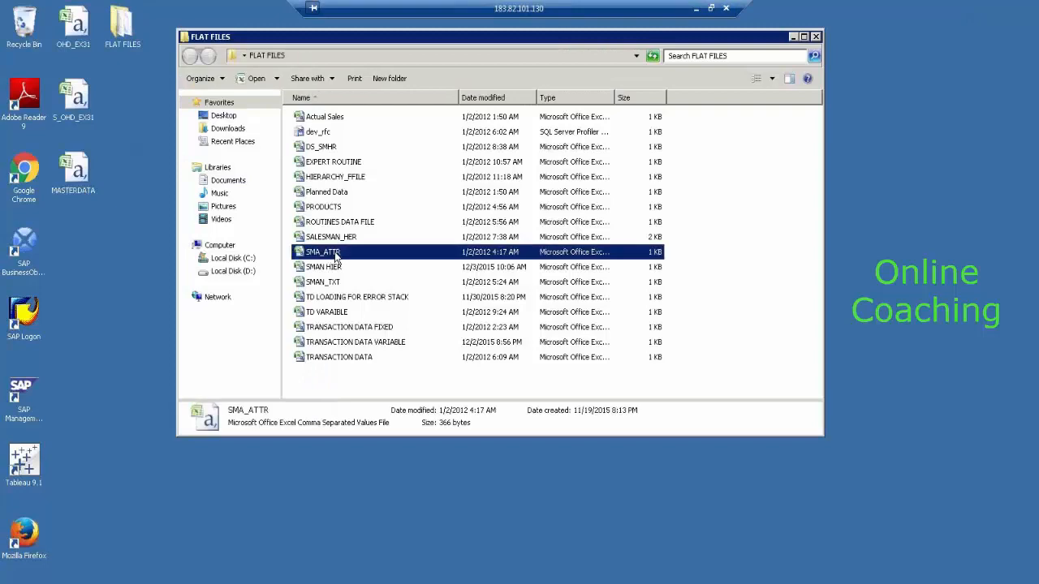
{"action": "double_click", "coordinate": [335, 254]}
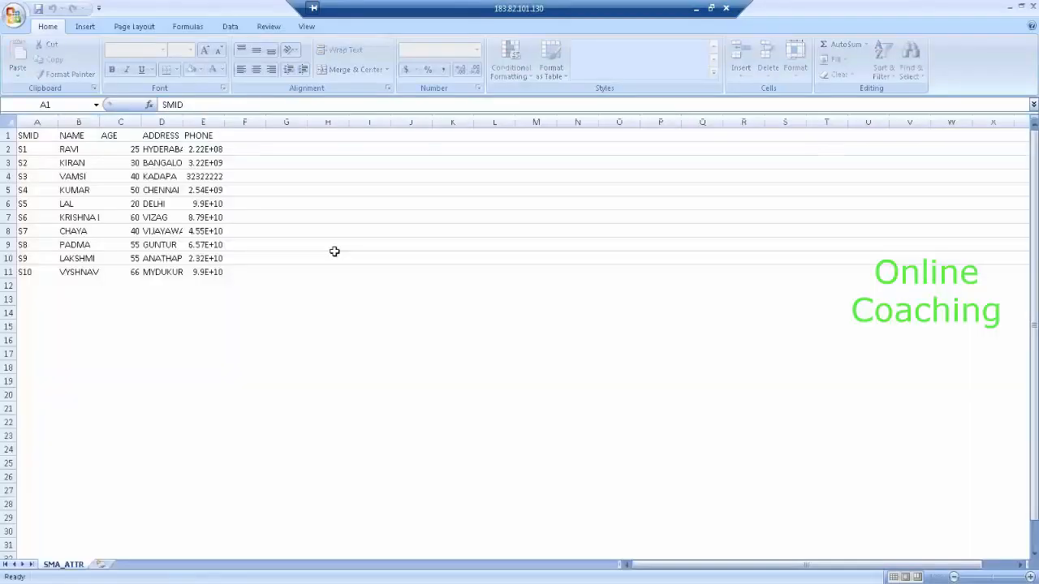
Step: Examine the SMID, NAME, AGE, ADDRESS and PHONE headers and widen the PHONE column to show its full values
{"action": "left_click", "coordinate": [64, 134]}
{"action": "left_click", "coordinate": [39, 134]}
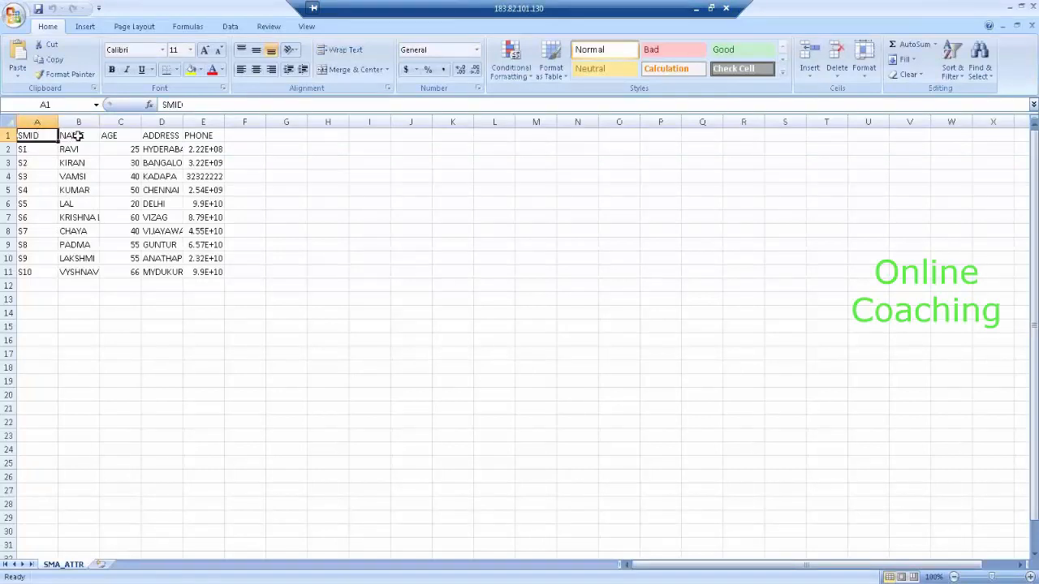
{"action": "left_click", "coordinate": [78, 135]}
{"action": "left_click", "coordinate": [111, 136]}
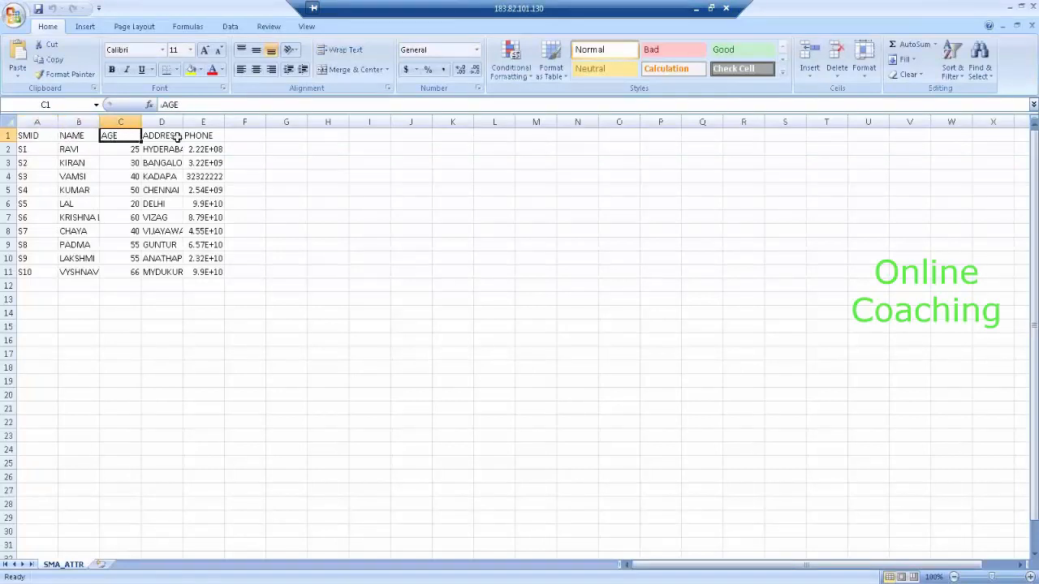
{"action": "left_click", "coordinate": [174, 138]}
{"action": "left_click", "coordinate": [213, 137]}
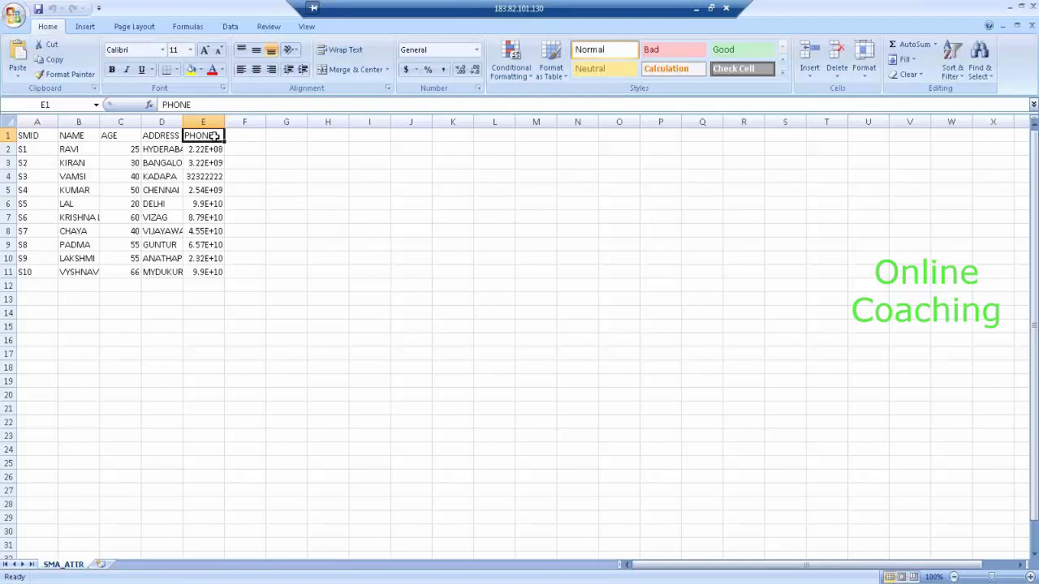
{"action": "left_click_drag", "start_coordinate": [224, 121], "coordinate": [248, 121]}
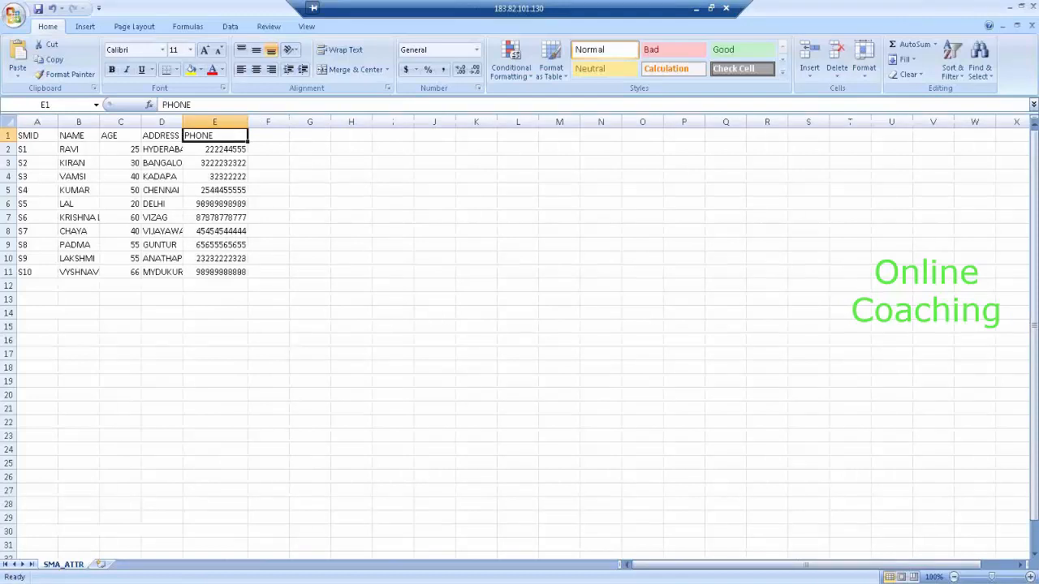
Step: Switch to the Data Warehousing Workbench and start a new InfoObject catalog under INFOAREA FOR 9PM CLASS in the InfoObjects tree
{"action": "left_click", "coordinate": [195, 575]}
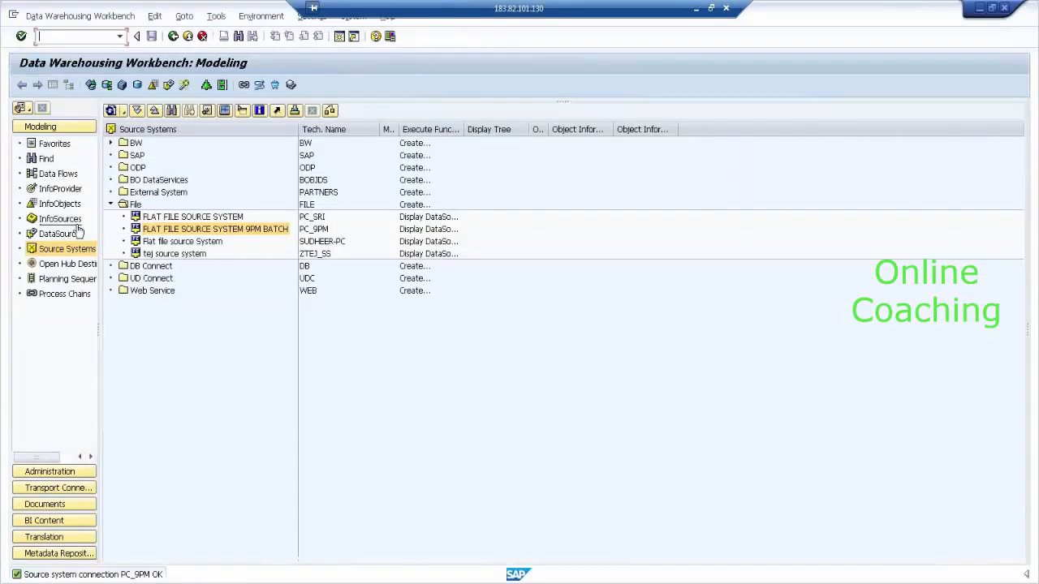
{"action": "left_click", "coordinate": [68, 206]}
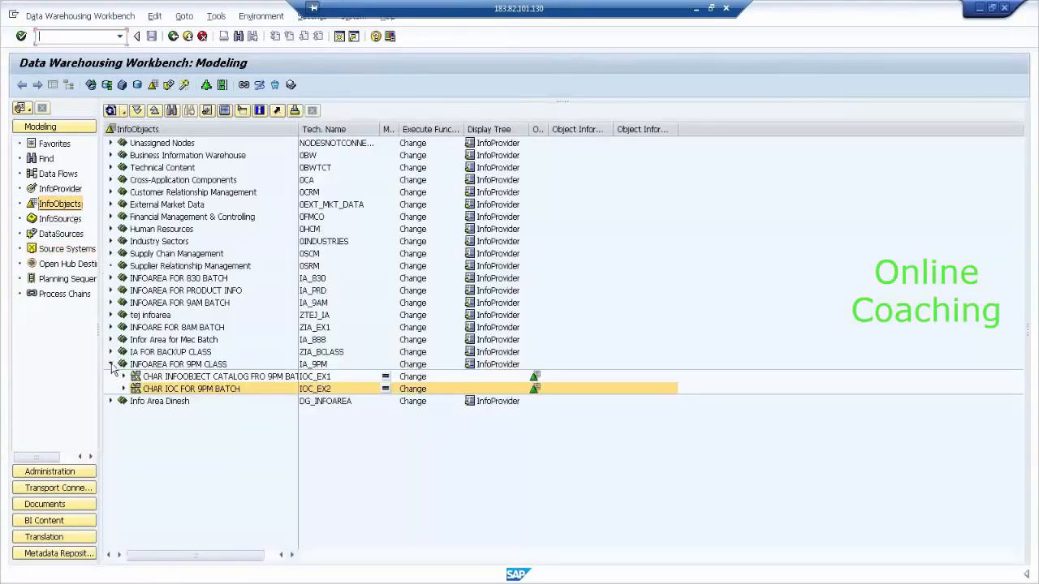
{"action": "left_click", "coordinate": [111, 365]}
{"action": "left_click", "coordinate": [181, 365]}
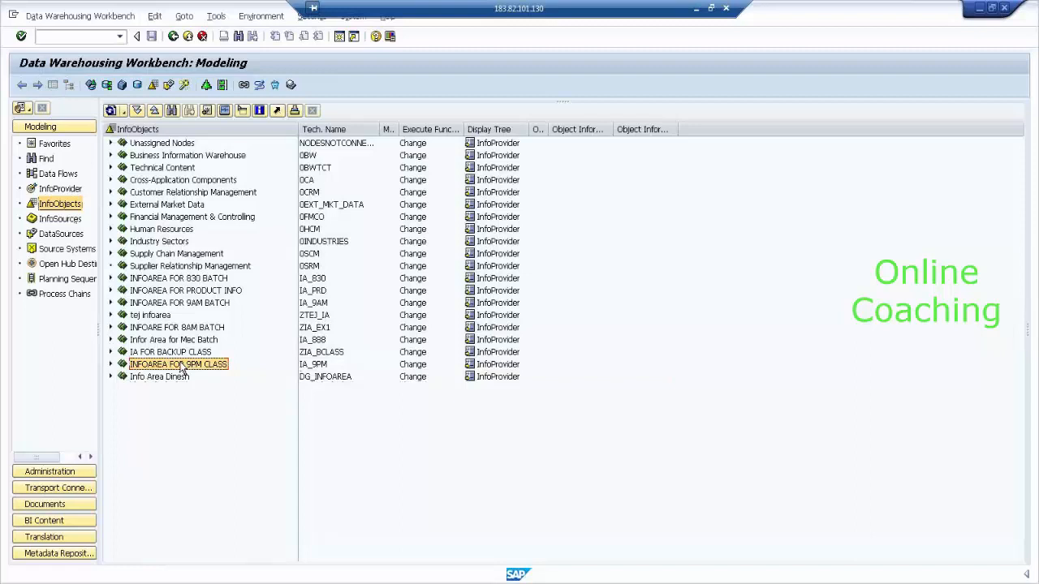
{"action": "left_click", "coordinate": [111, 364]}
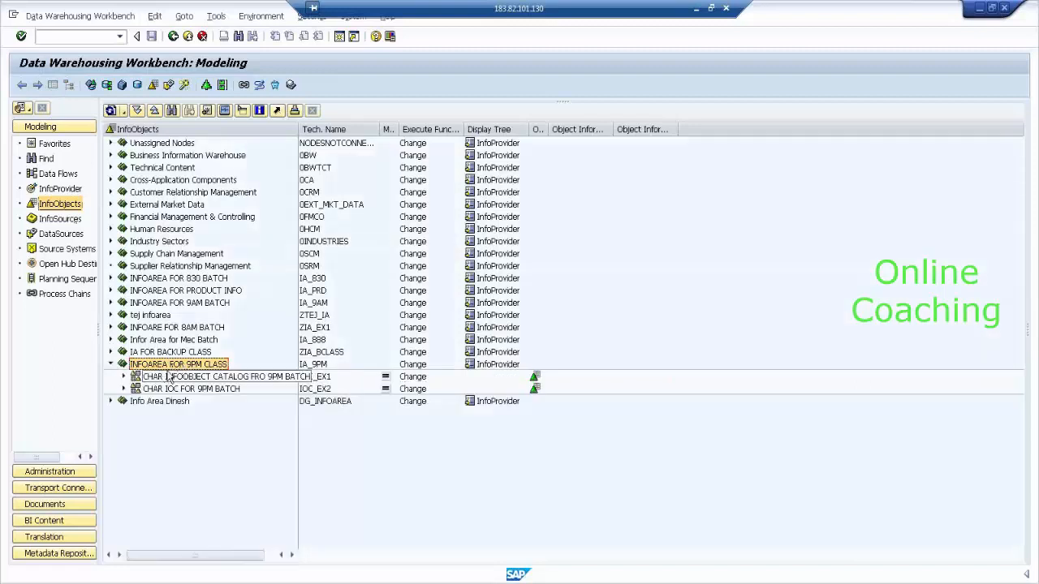
{"action": "right_click", "coordinate": [172, 365]}
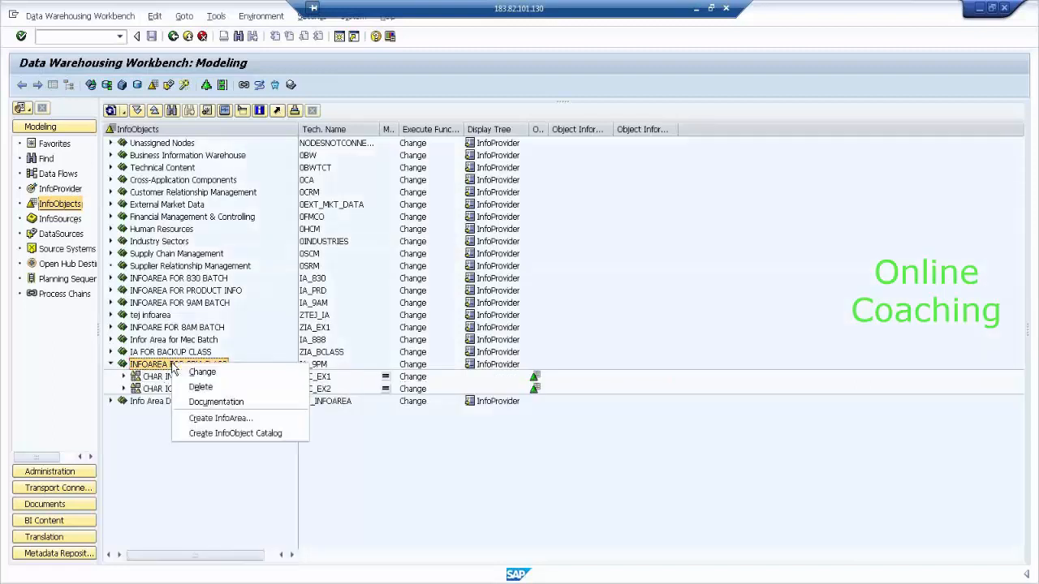
{"action": "left_click", "coordinate": [208, 433]}
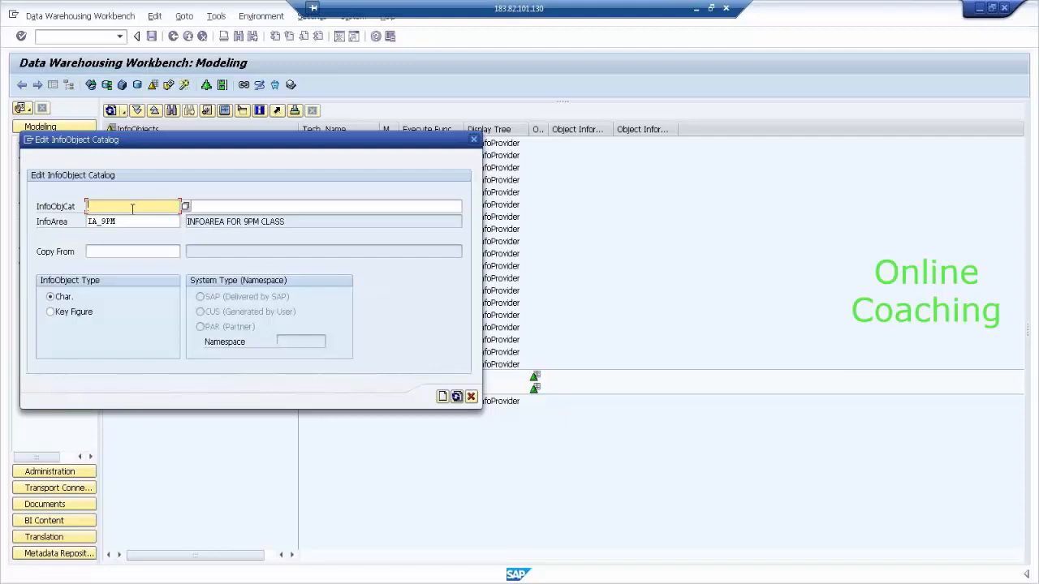
Step: Create the characteristic InfoObject catalog IOC_EX3 with description CHAR IOC FOR FLAT FILE LOADING AUTOMATICALLY
{"action": "type", "text": "IOC_E"}
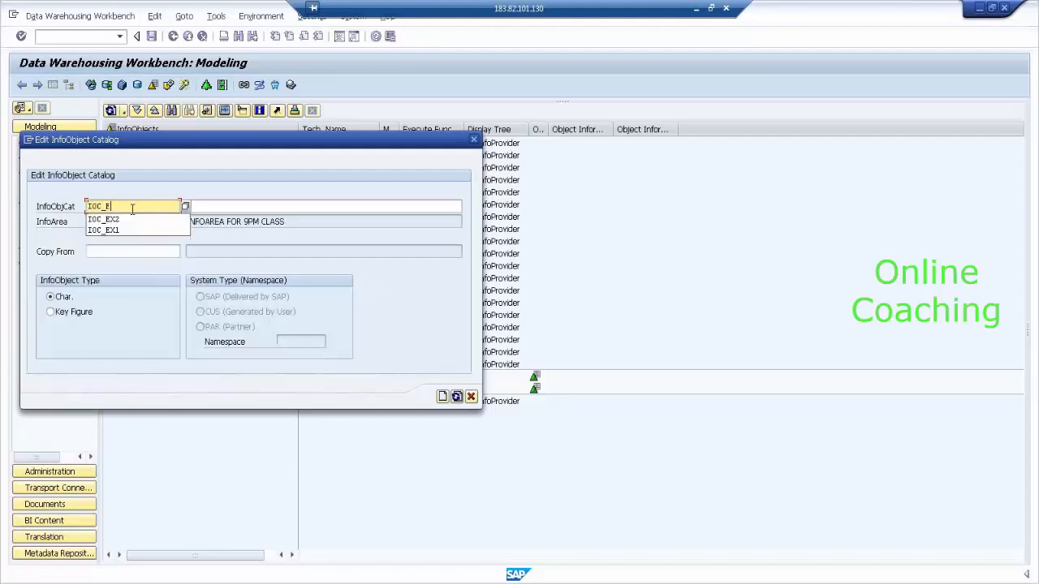
{"action": "type", "text": "X3"}
{"action": "key", "text": "Tab"}
{"action": "type", "text": "CHA"}
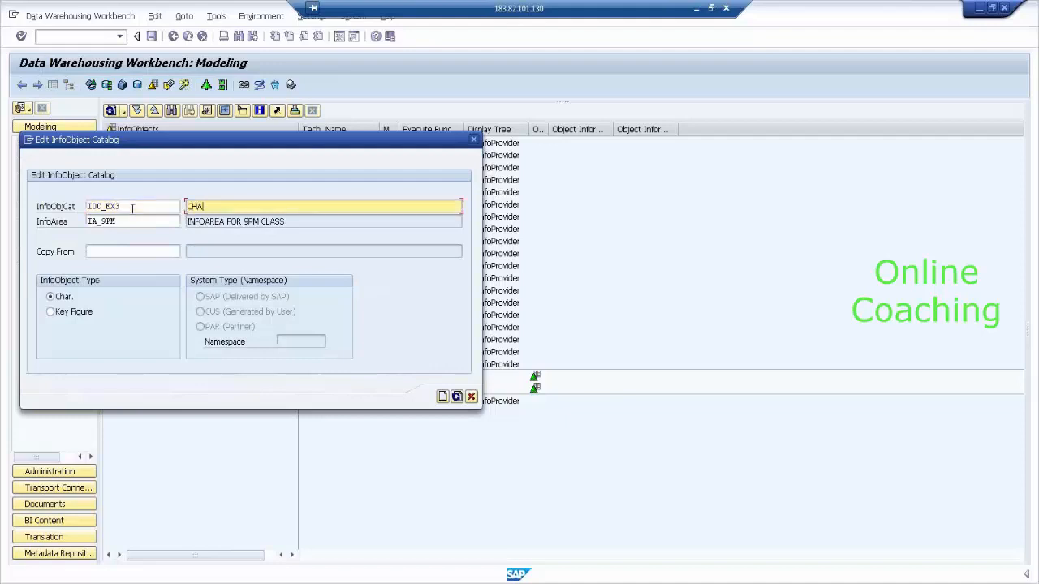
{"action": "type", "text": "R IOC FOR EX"}
{"action": "type", "text": "3"}
{"action": "key", "text": "BackSpace"}
{"action": "key", "text": "BackSpace"}
{"action": "key", "text": "BackSpace"}
{"action": "type", "text": "FLAT FILE LOADING"}
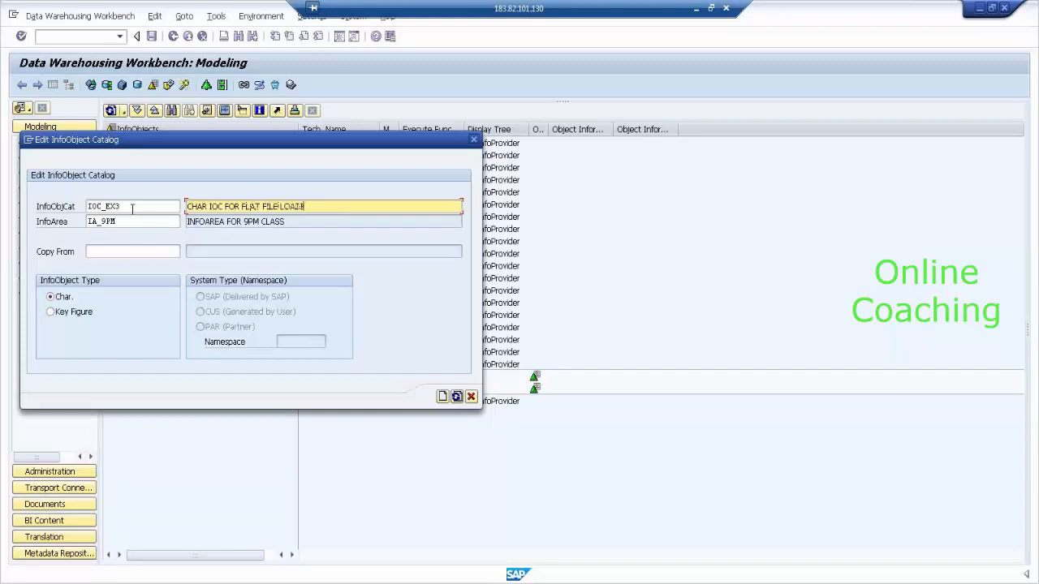
{"action": "type", "text": " AUTOMATICALLY"}
{"action": "key", "text": "shift+Tab"}
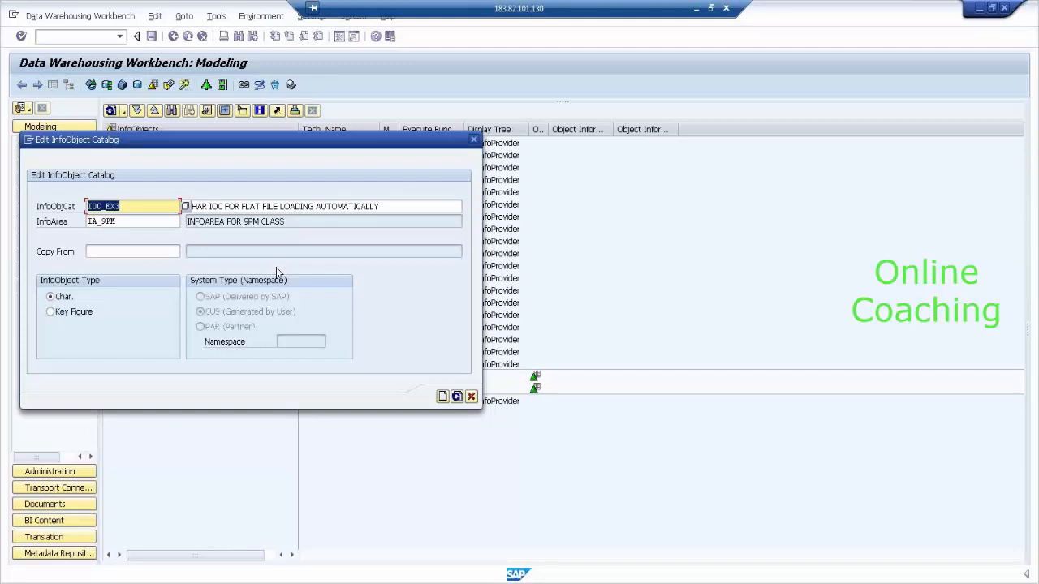
{"action": "left_click", "coordinate": [443, 403]}
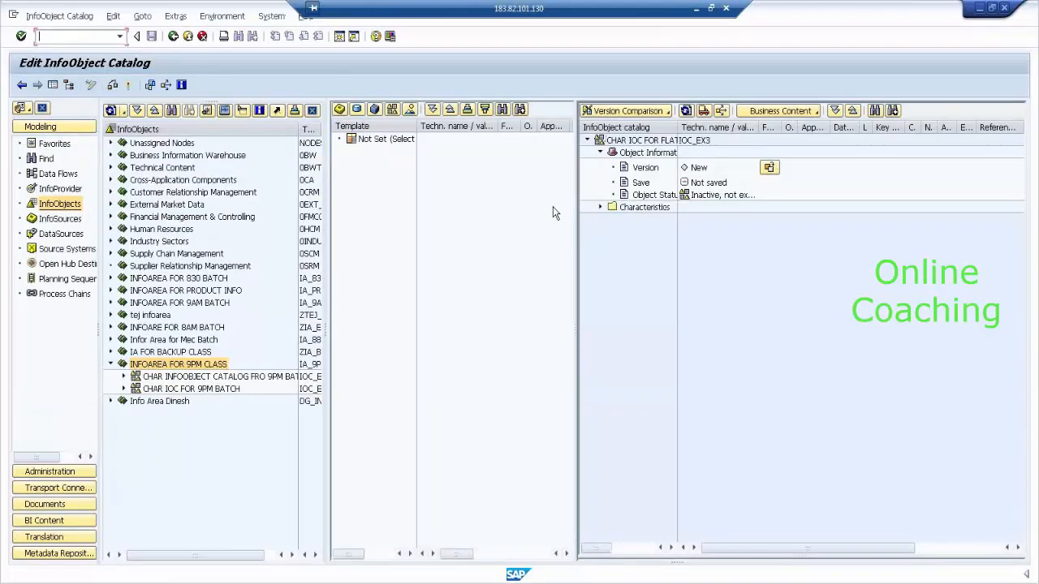
Step: Activate the InfoObject catalog IOC_EX3 and go back to the InfoObjects overview
{"action": "left_click", "coordinate": [130, 85]}
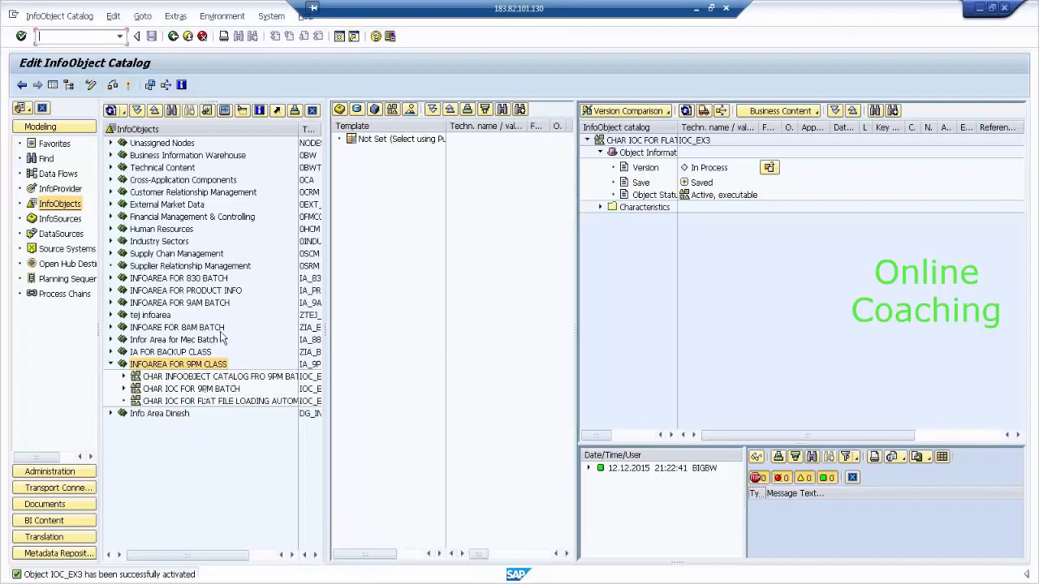
{"action": "left_click", "coordinate": [218, 391]}
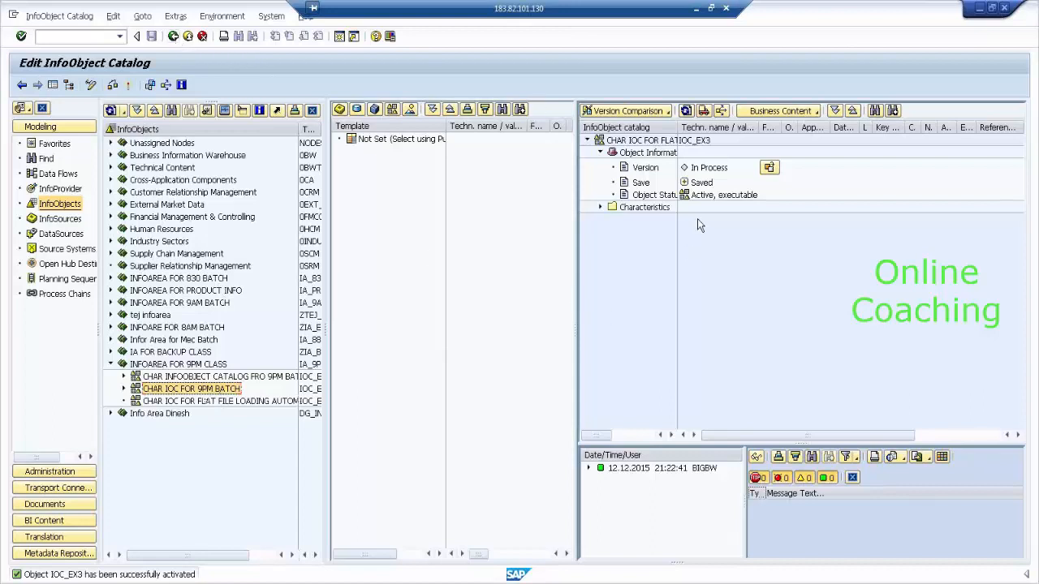
{"action": "left_click", "coordinate": [172, 37]}
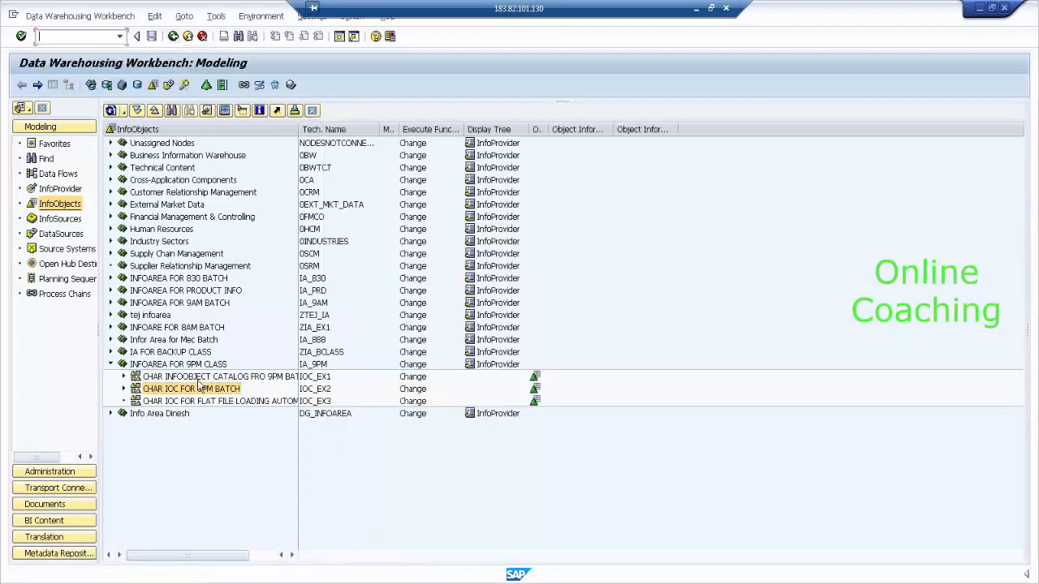
Step: Create characteristic SMID_4 with long description SALES MAN ID in the catalog IOC_EX3
{"action": "left_click", "coordinate": [325, 402]}
{"action": "left_click", "coordinate": [273, 404]}
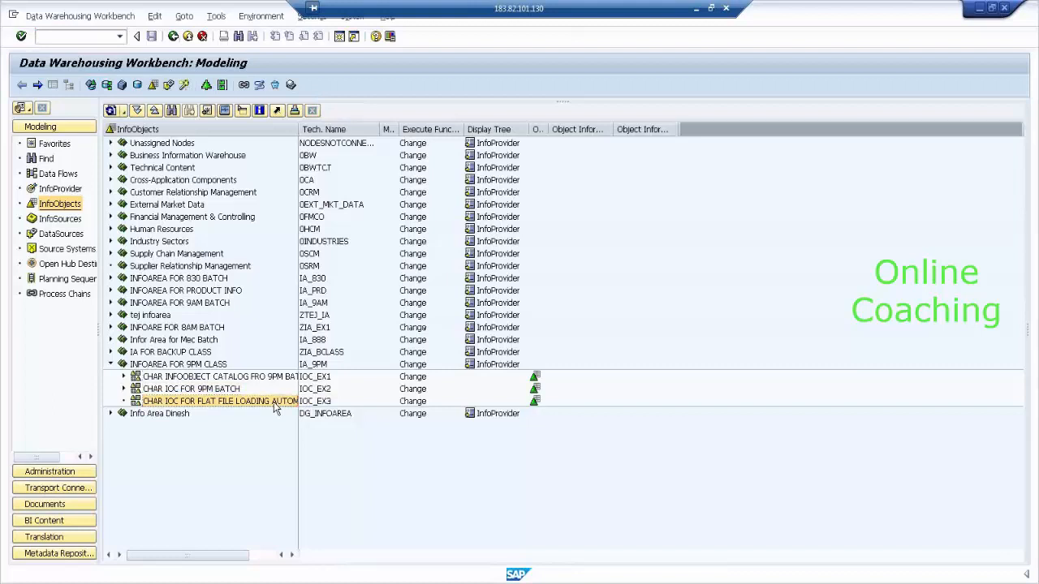
{"action": "right_click", "coordinate": [274, 402]}
{"action": "left_click", "coordinate": [328, 504]}
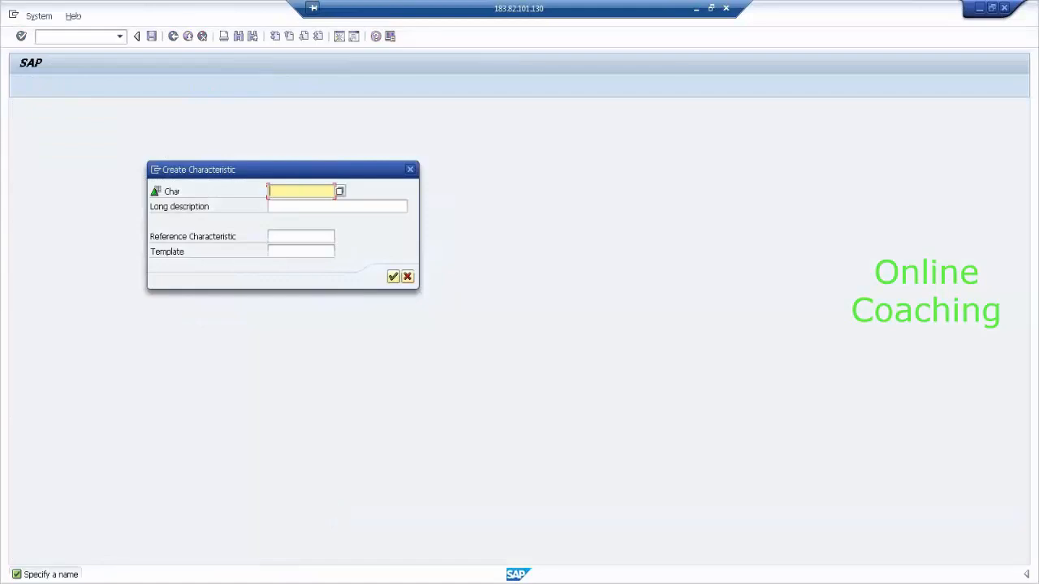
{"action": "type", "text": "SMID"}
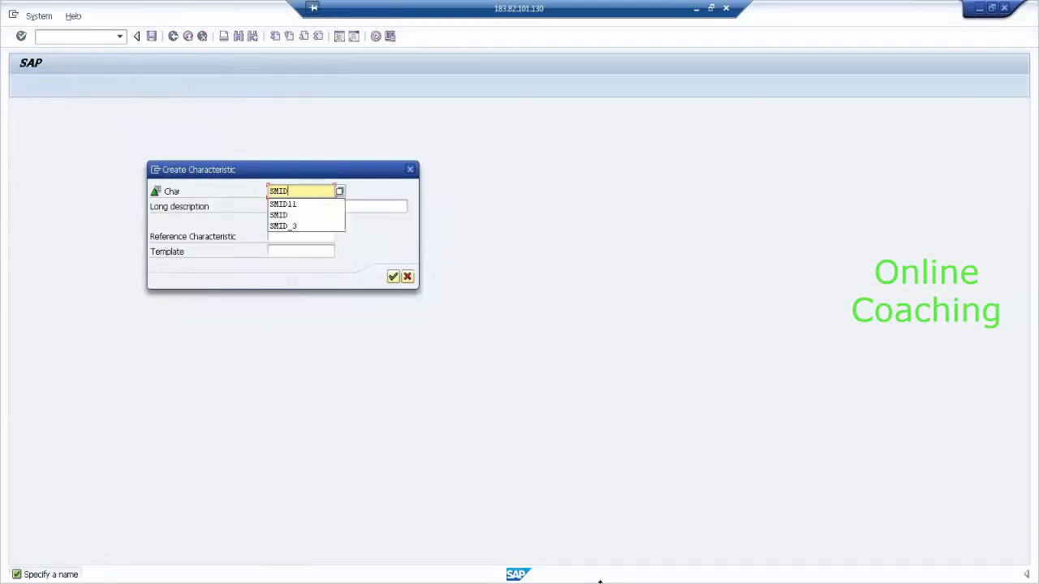
{"action": "type", "text": "_4"}
{"action": "key", "text": "Tab"}
{"action": "type", "text": "SALES MAN ID"}
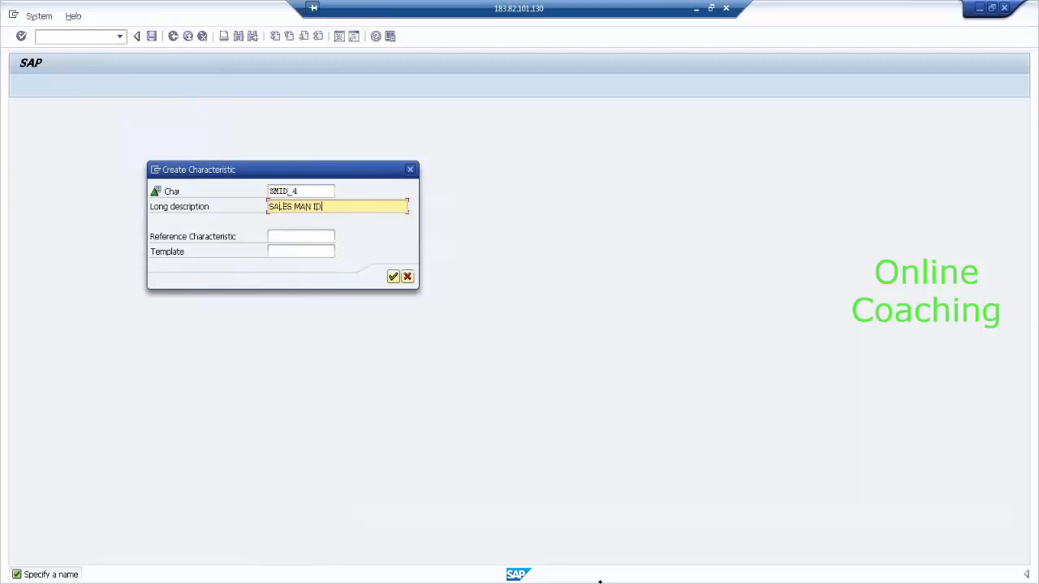
{"action": "key", "text": "Return"}
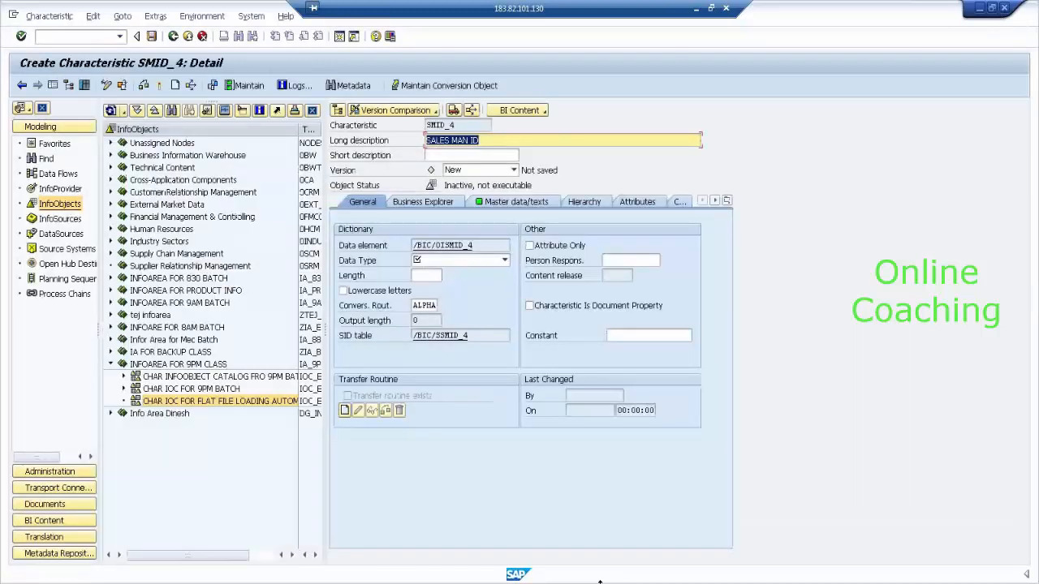
Step: Set the data type of SMID_4 to CHAR - Character String with length 5
{"action": "left_click", "coordinate": [477, 262]}
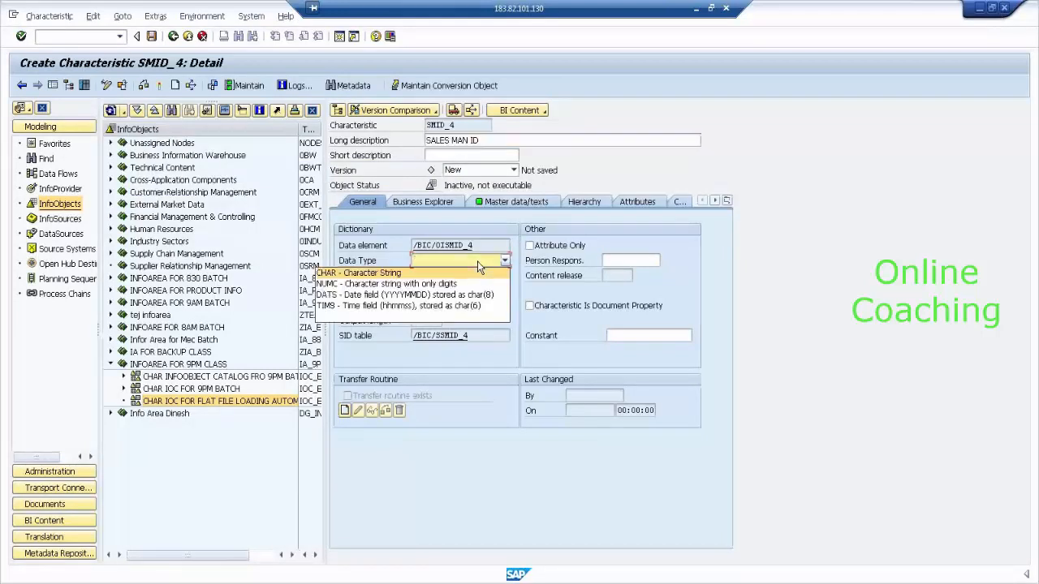
{"action": "left_click", "coordinate": [475, 271]}
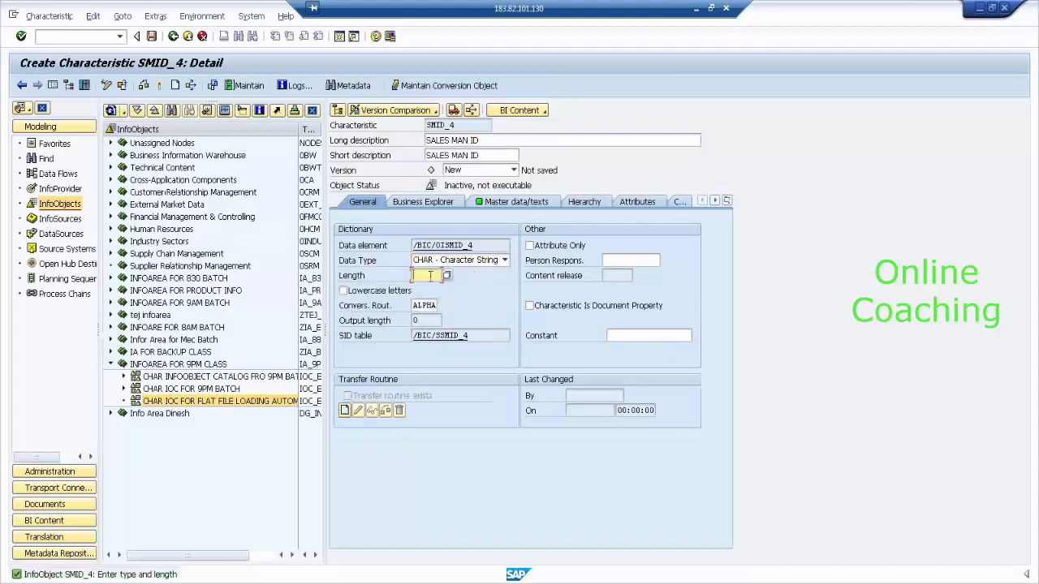
{"action": "type", "text": "5"}
{"action": "left_click", "coordinate": [52, 84]}
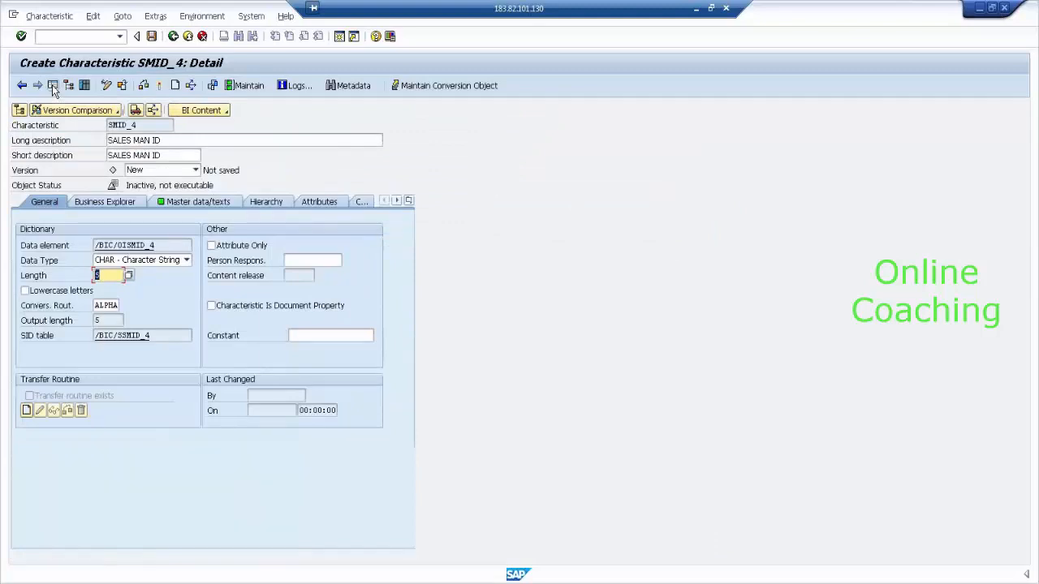
{"action": "left_click", "coordinate": [52, 84]}
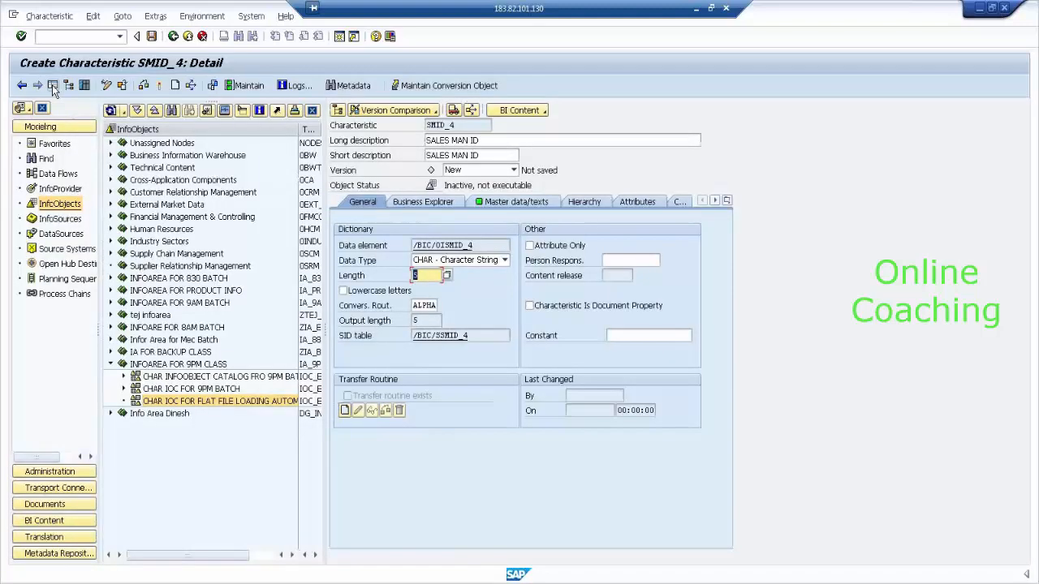
Step: Hide the navigation area and set characteristic SMID_4 to have master data but no texts
{"action": "left_click", "coordinate": [52, 84]}
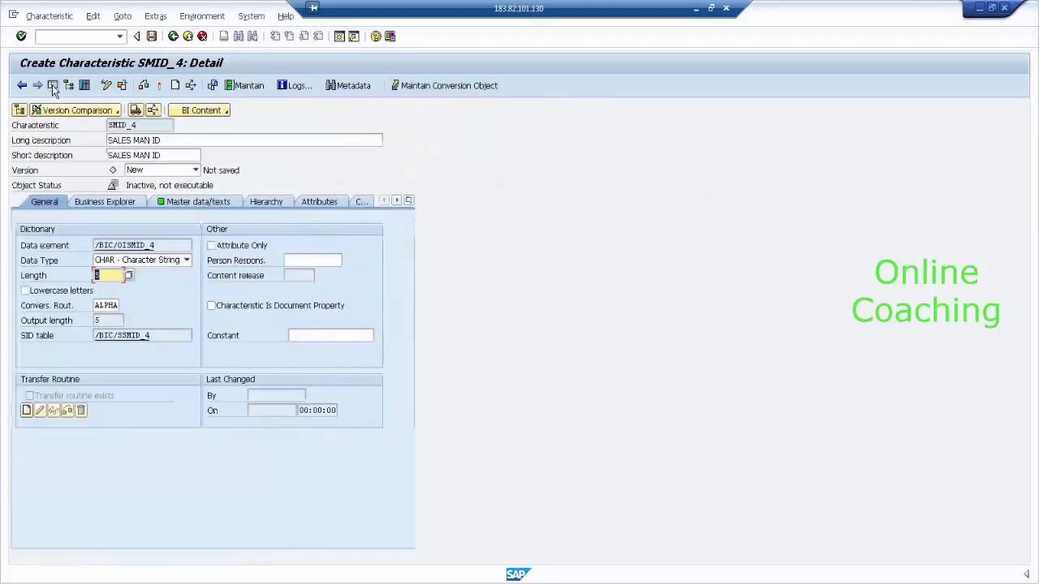
{"action": "left_click", "coordinate": [212, 203]}
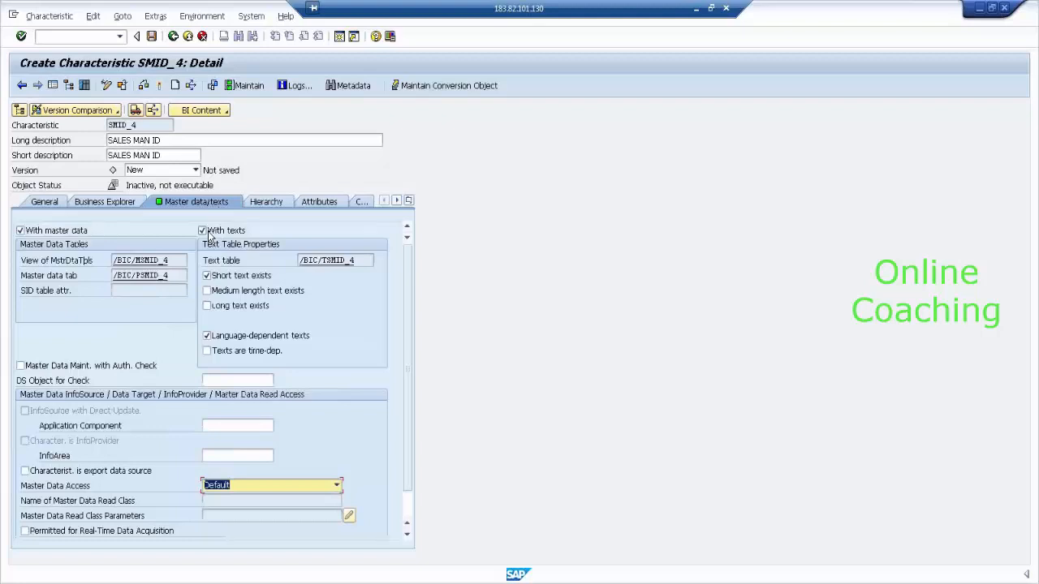
{"action": "left_click", "coordinate": [208, 234]}
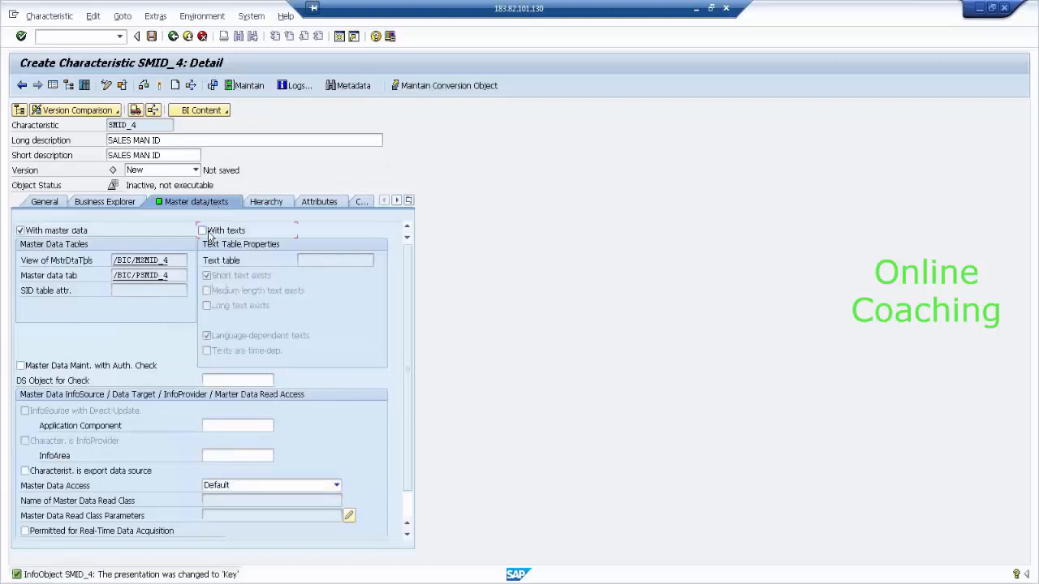
{"action": "left_click", "coordinate": [208, 235]}
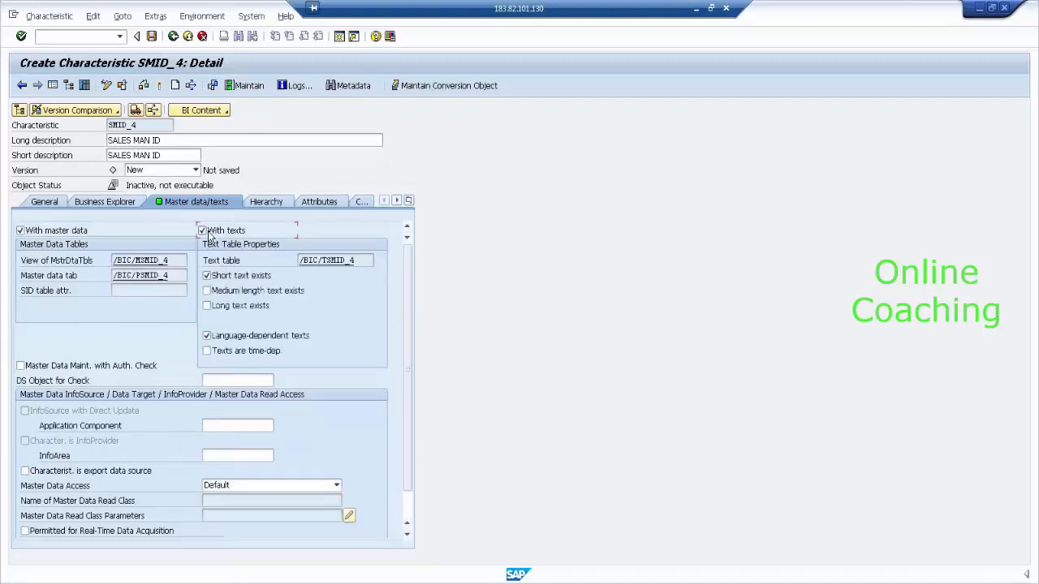
{"action": "left_click_drag", "start_coordinate": [365, 265], "coordinate": [297, 265]}
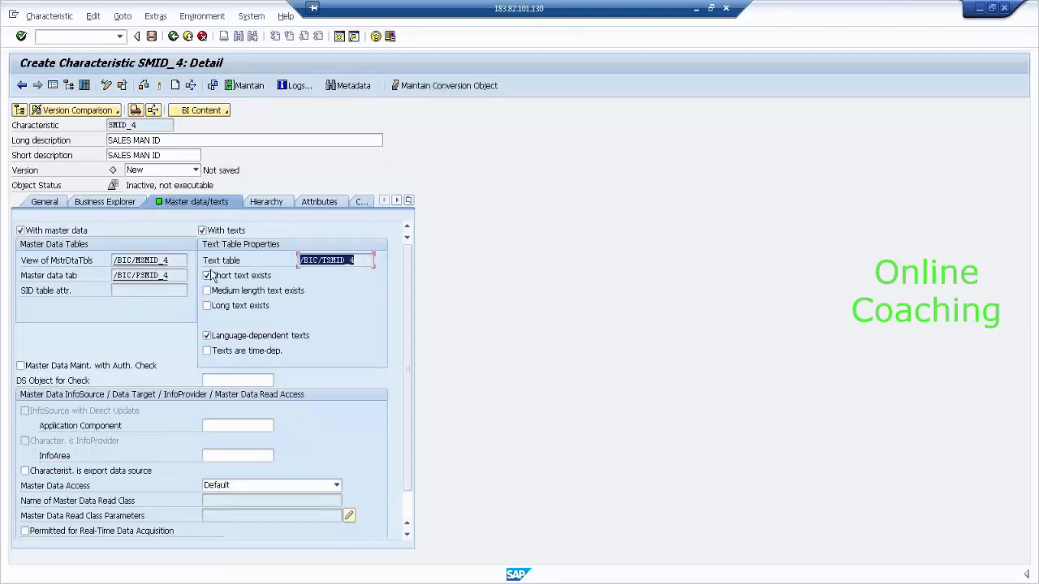
{"action": "left_click", "coordinate": [229, 234]}
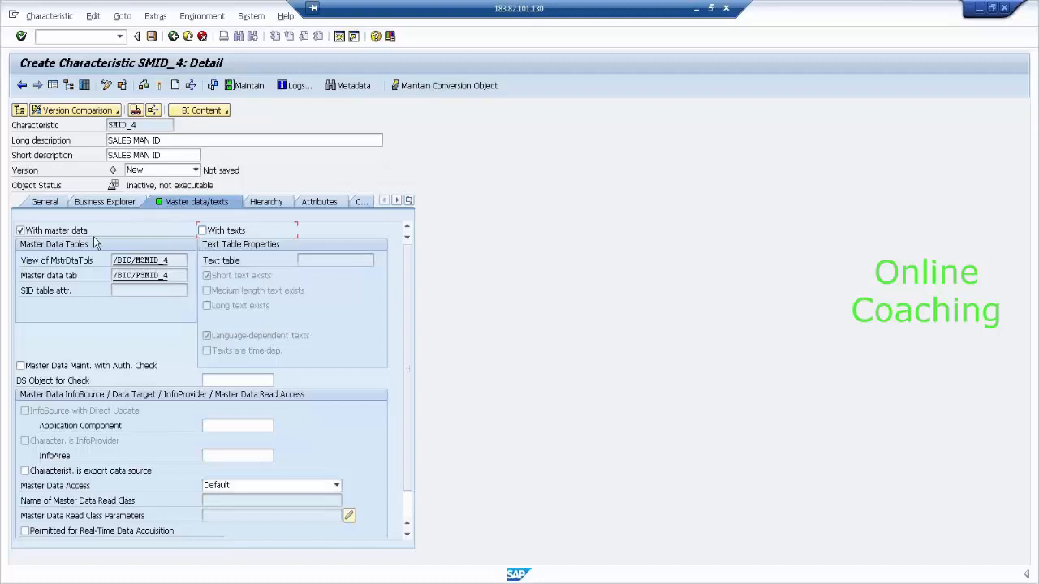
{"action": "left_click", "coordinate": [49, 233]}
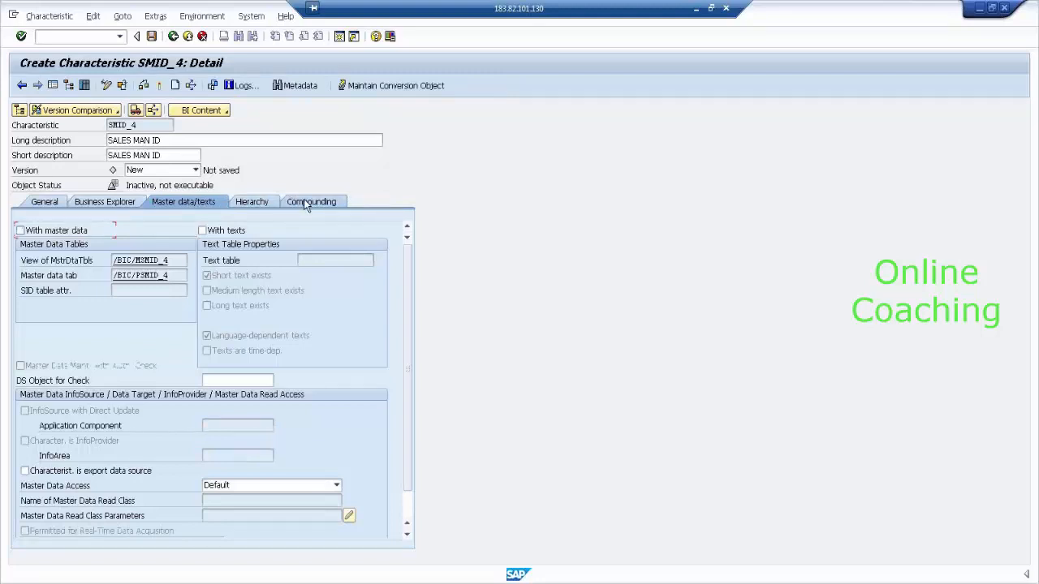
{"action": "left_click", "coordinate": [66, 235]}
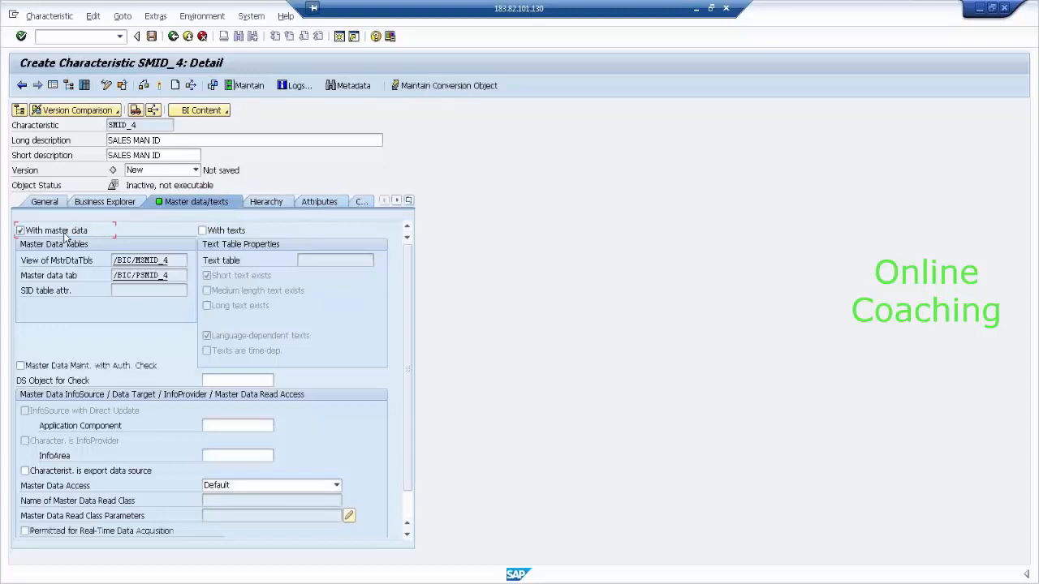
Step: Add attribute SNAME_4 to SMID_4, creating the attribute as a characteristic
{"action": "left_click", "coordinate": [309, 202]}
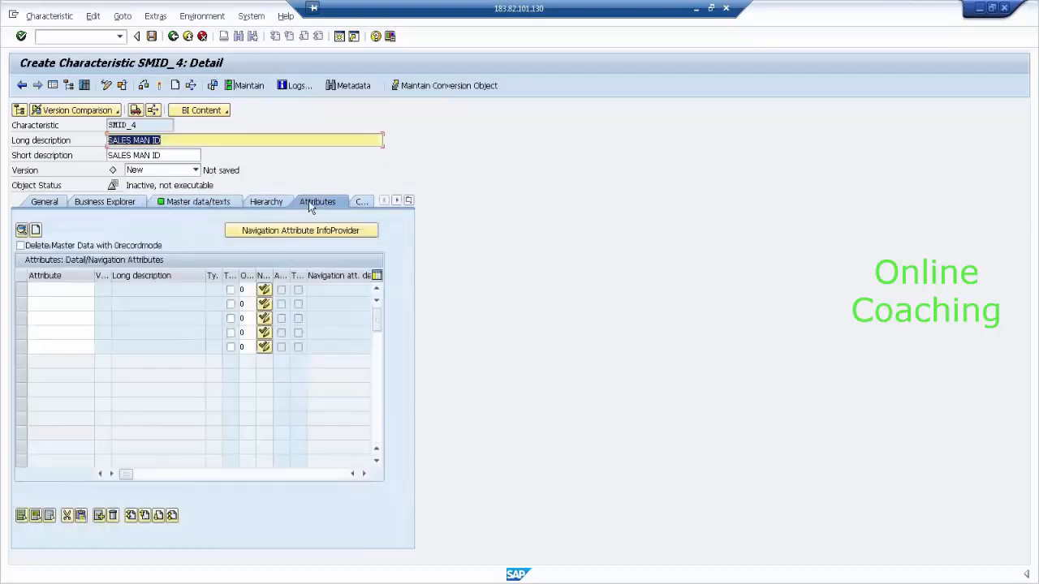
{"action": "left_click", "coordinate": [44, 296]}
{"action": "type", "text": "SN"}
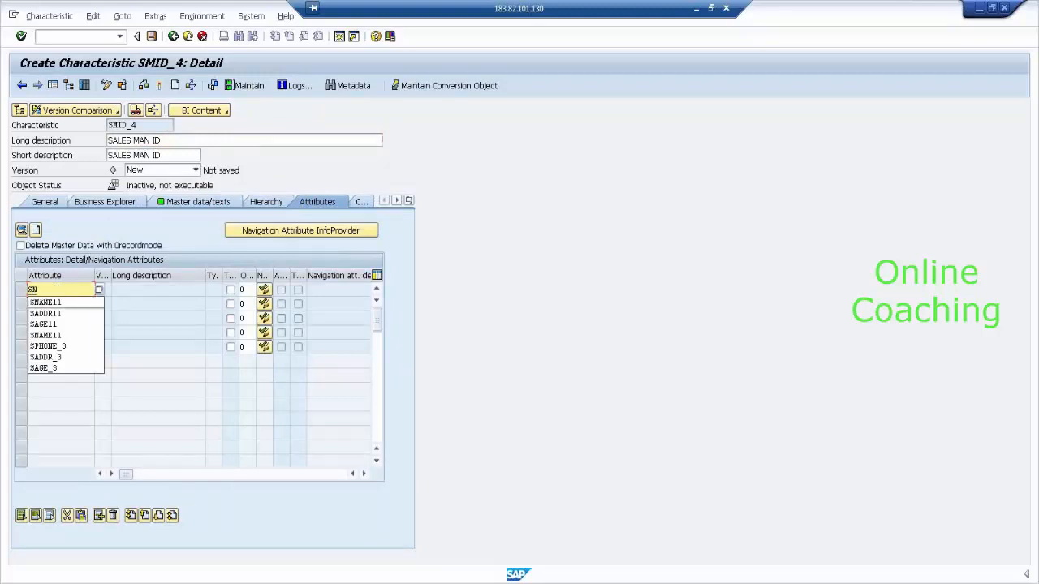
{"action": "type", "text": "AME_4"}
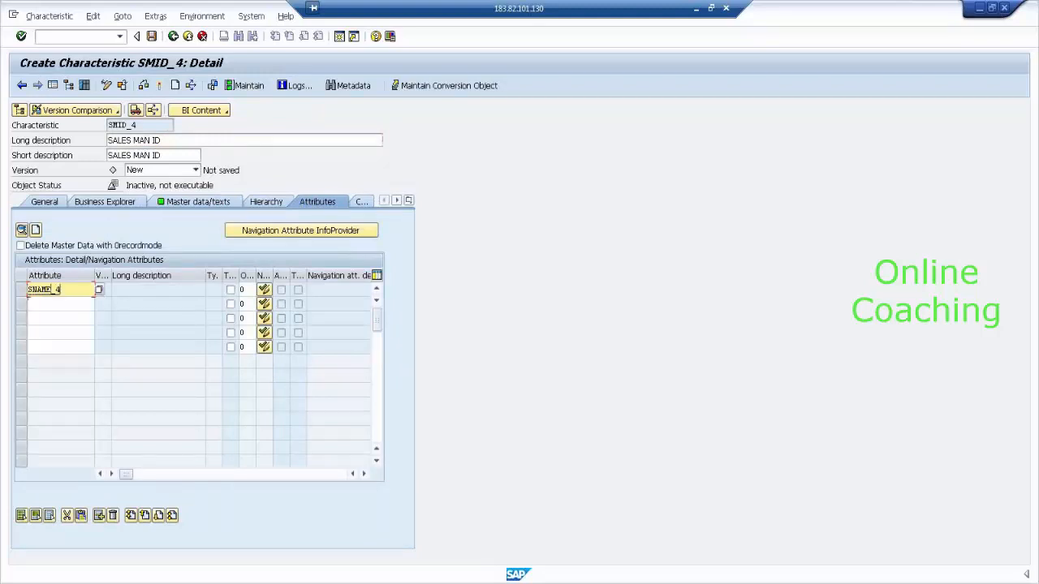
{"action": "key", "text": "Return"}
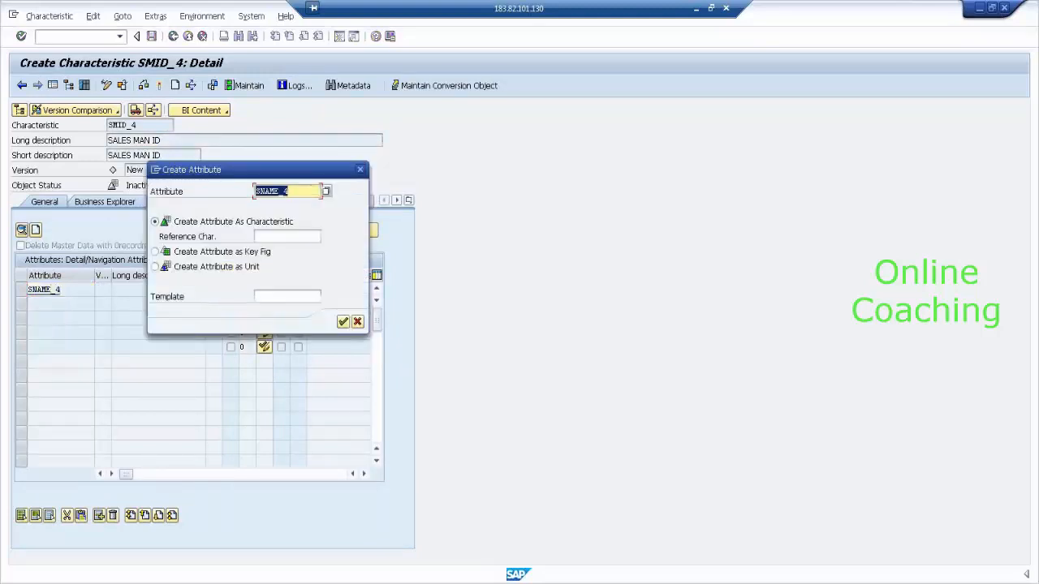
{"action": "key", "text": "Return"}
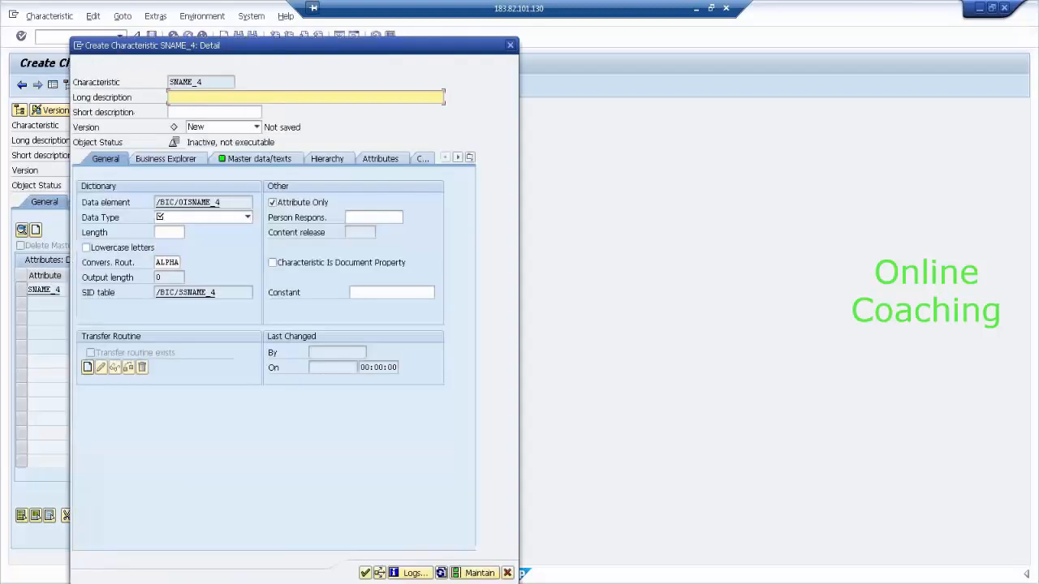
Step: Give SNAME_4 the long description SALES MAN NAME, data type CHAR - Character String and length 10
{"action": "type", "text": "SALES MAN,ANME"}
{"action": "key", "text": "BackSpace"}
{"action": "key", "text": "BackSpace"}
{"action": "key", "text": "BackSpace"}
{"action": "key", "text": "BackSpace"}
{"action": "key", "text": "BackSpace"}
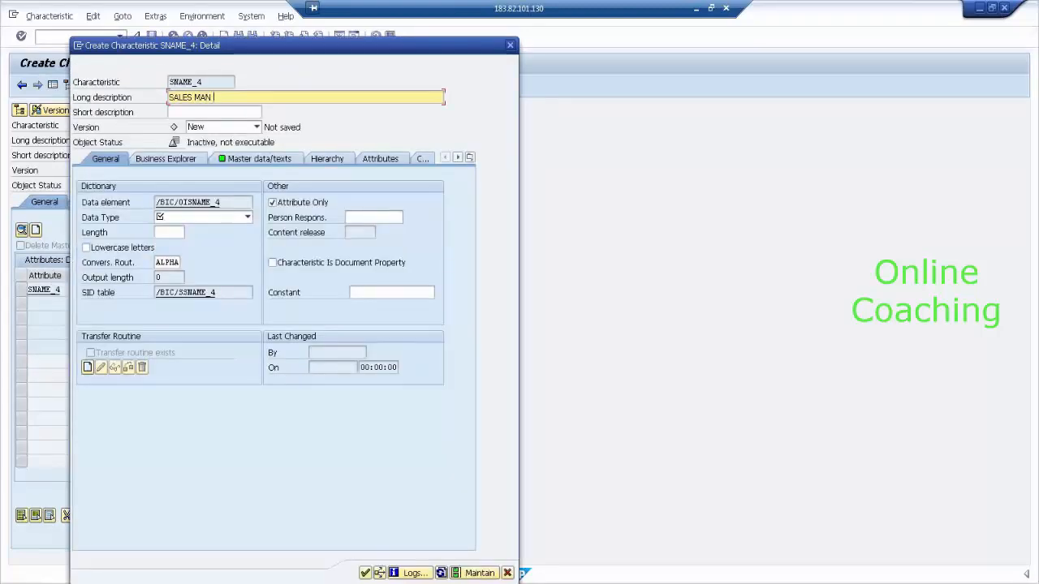
{"action": "type", "text": "NAME"}
{"action": "left_click", "coordinate": [219, 213]}
{"action": "left_click", "coordinate": [205, 228]}
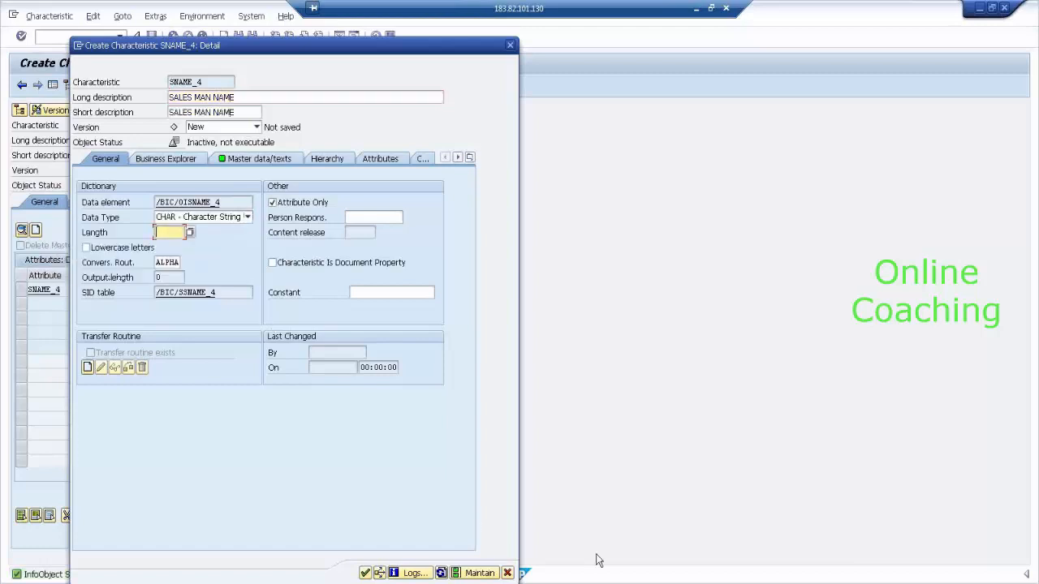
{"action": "type", "text": "10"}
{"action": "key", "text": "Return"}
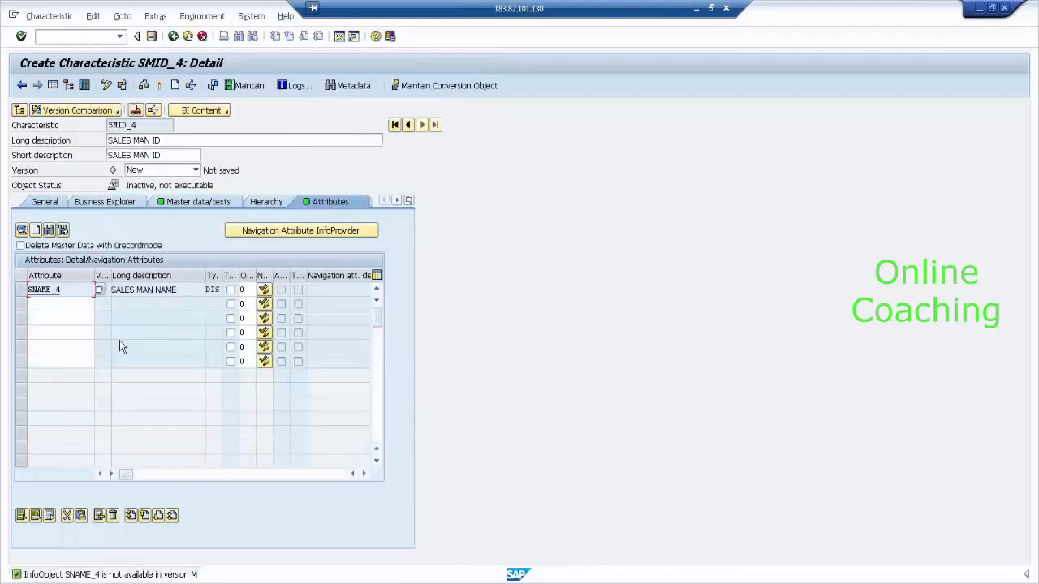
Step: Add characteristic attribute SAGE_4 to SMID_4 with long description SALES MAN AGE, data type NUMC and length 2
{"action": "left_click", "coordinate": [74, 303]}
{"action": "type", "text": "SAGE"}
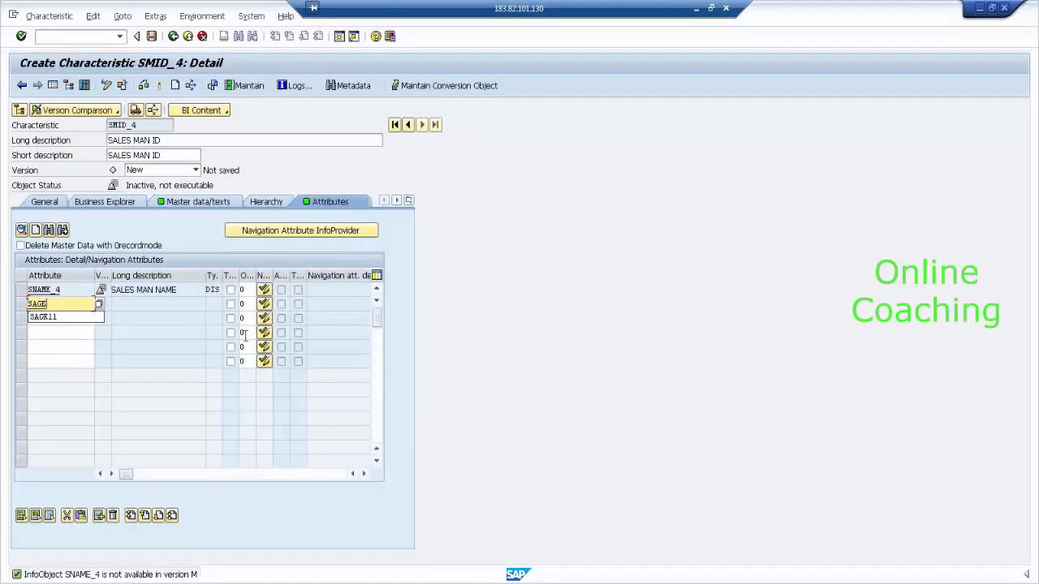
{"action": "type", "text": "_4"}
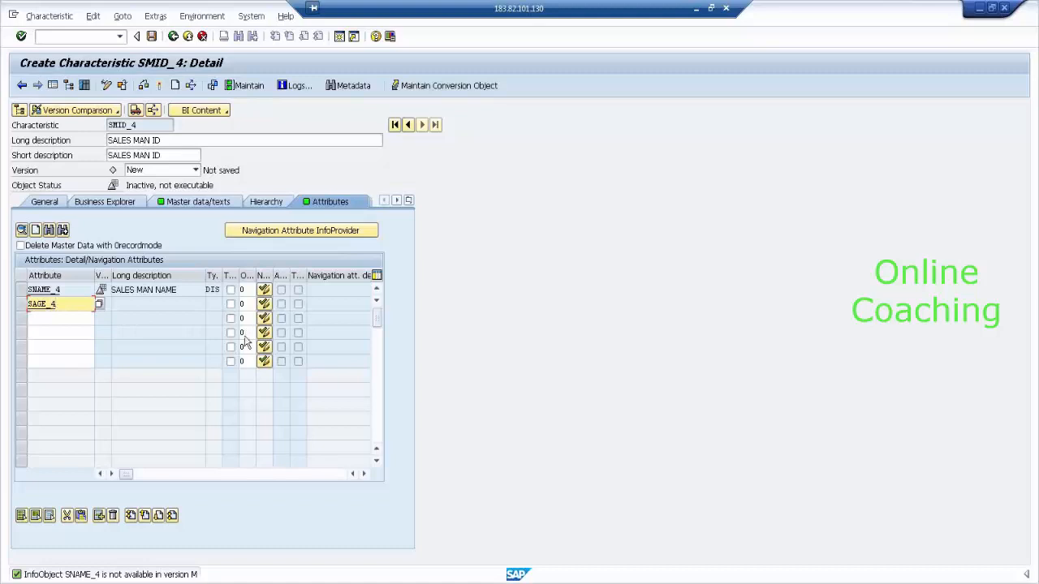
{"action": "key", "text": "Return"}
{"action": "key", "text": "Return"}
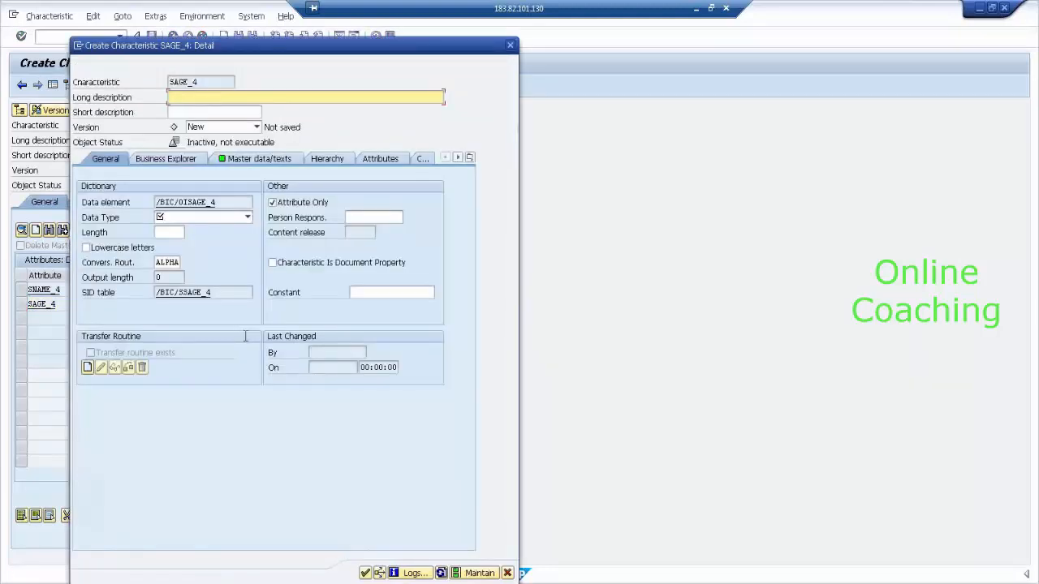
{"action": "type", "text": "SALES MAN,AGE"}
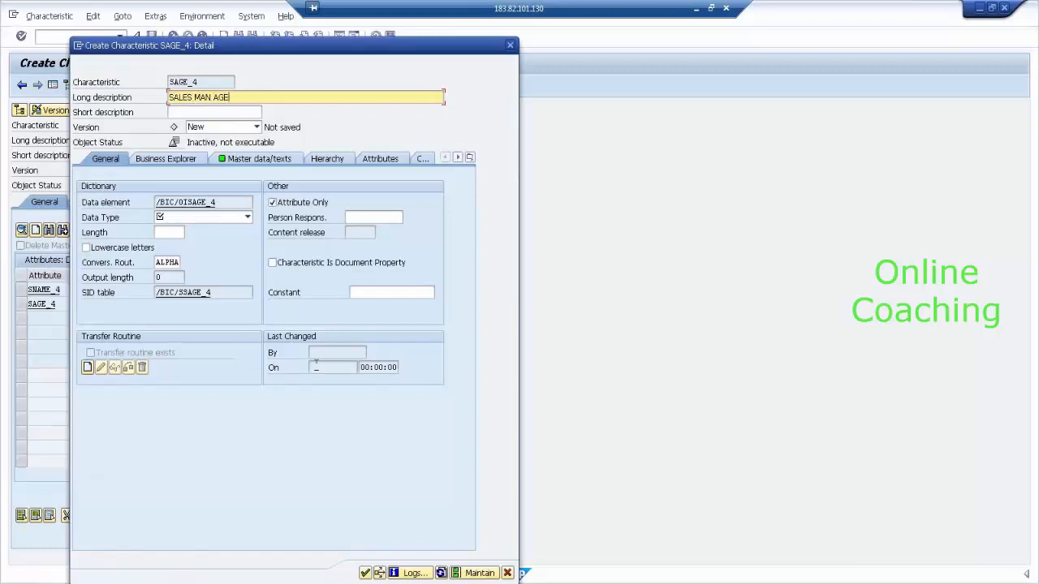
{"action": "left_click", "coordinate": [202, 219]}
{"action": "left_click", "coordinate": [202, 242]}
{"action": "type", "text": "2"}
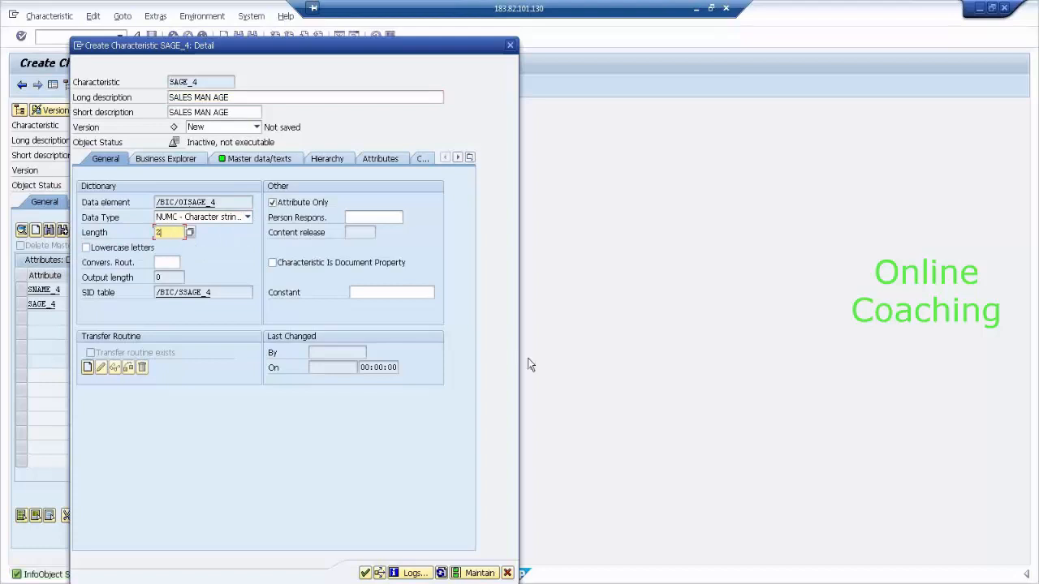
{"action": "key", "text": "Return"}
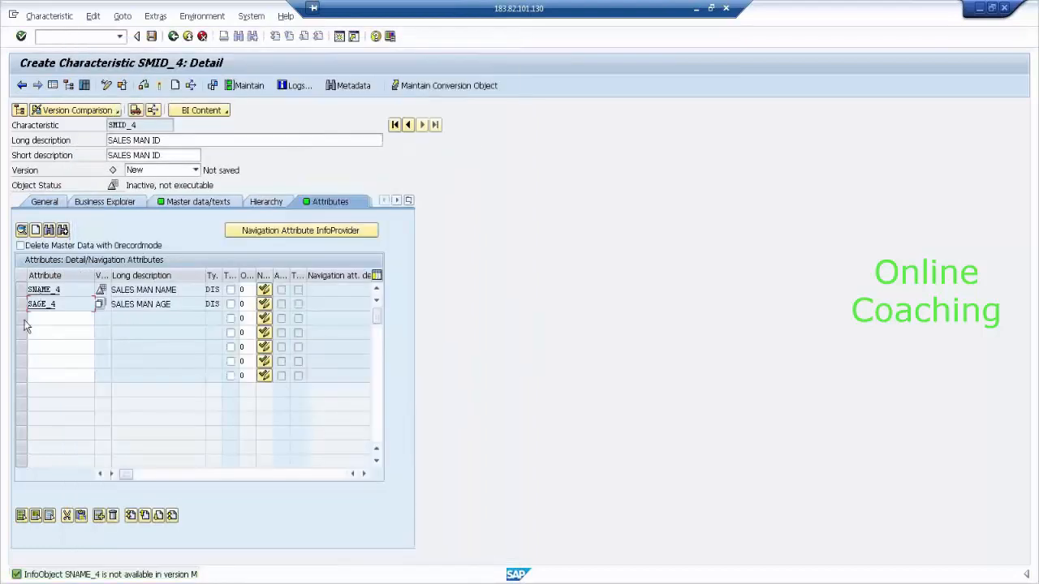
Step: Add characteristic attribute SADDR_4 to SMID_4 with long description SALES MAN ADDRESS, data type CHAR - Character String and length 10
{"action": "left_click", "coordinate": [42, 319]}
{"action": "type", "text": "SA"}
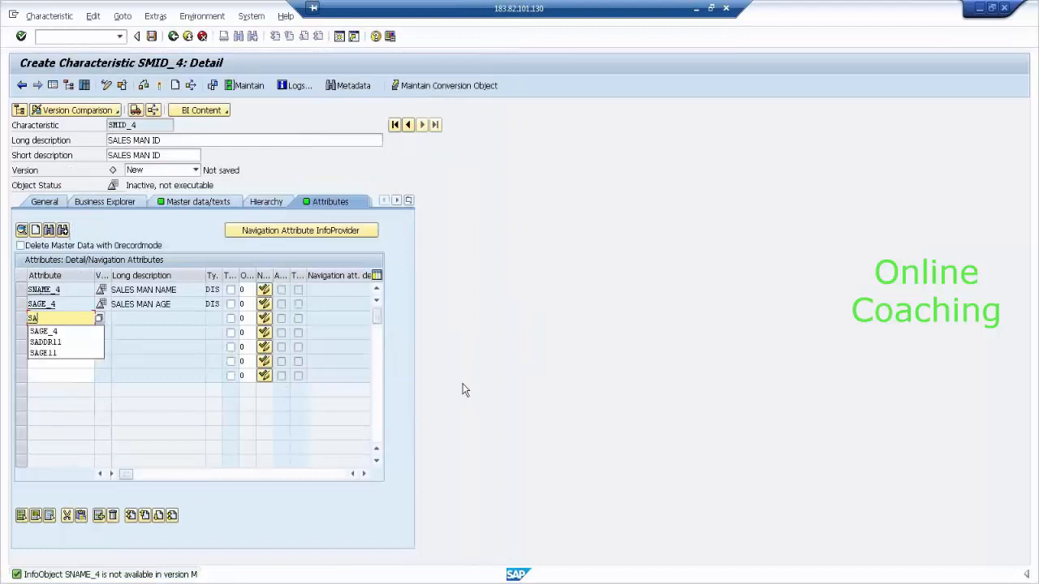
{"action": "type", "text": "DDR_4"}
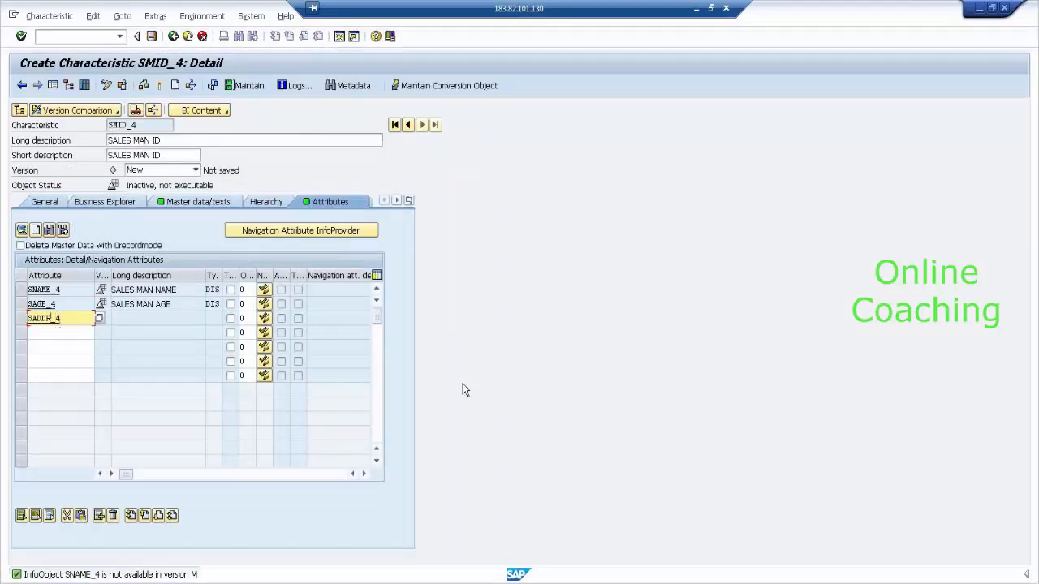
{"action": "key", "text": "Return"}
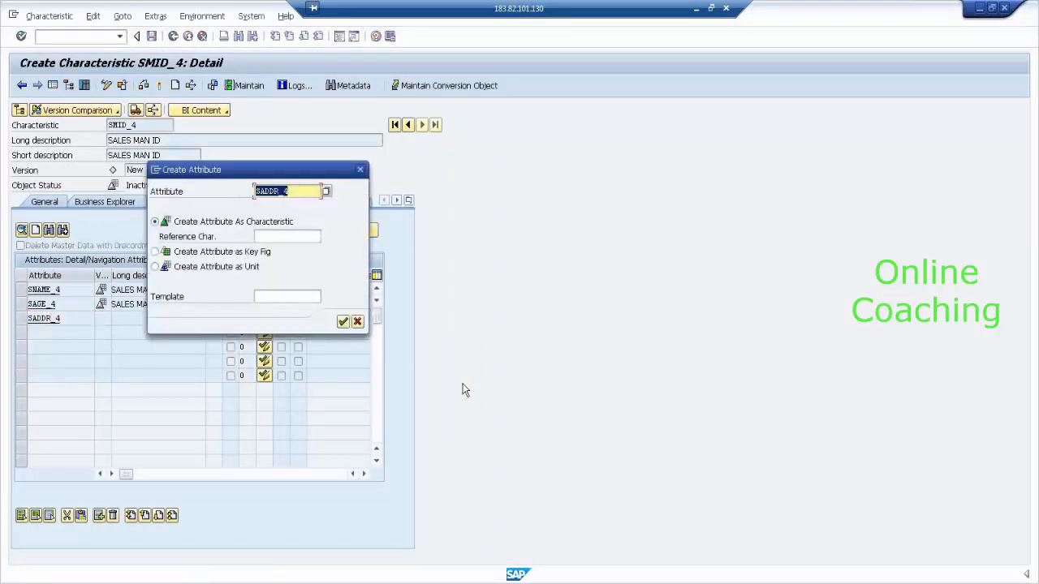
{"action": "key", "text": "Return"}
{"action": "type", "text": "S"}
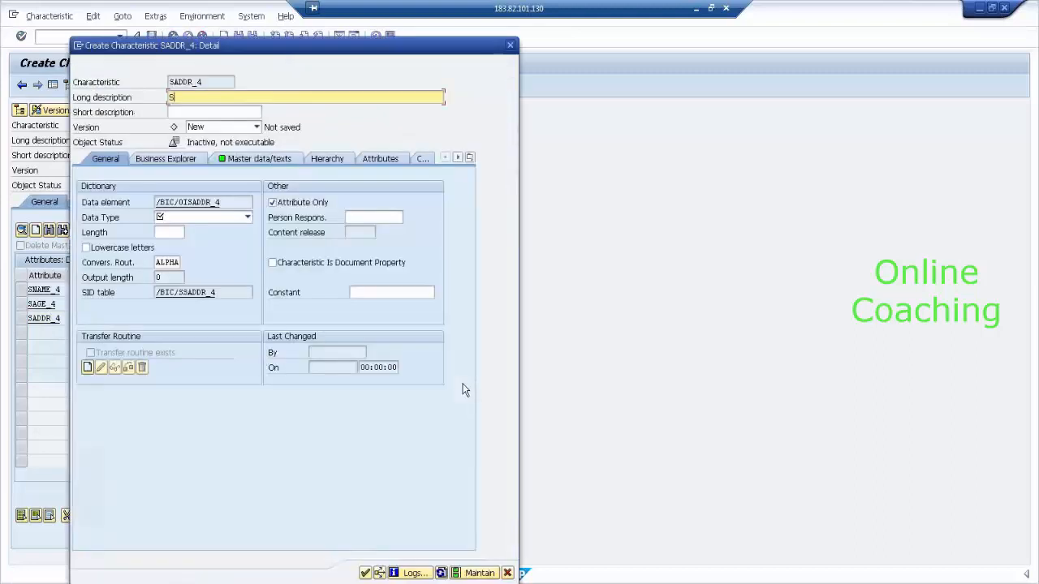
{"action": "type", "text": "ALES MAN ADDRESS,"}
{"action": "left_click", "coordinate": [230, 220]}
{"action": "left_click", "coordinate": [203, 228]}
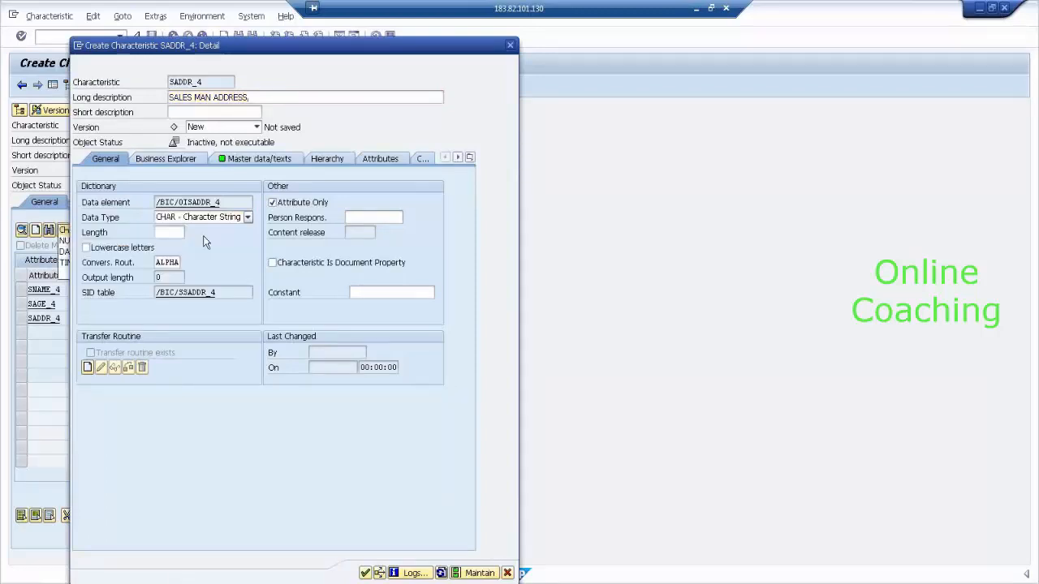
{"action": "left_click", "coordinate": [174, 234]}
{"action": "type", "text": "40"}
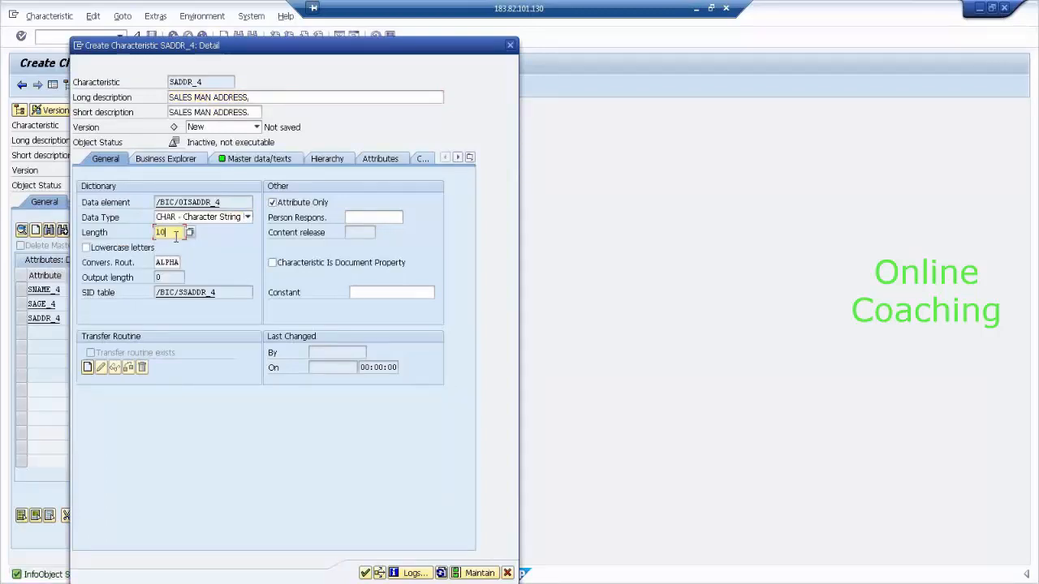
{"action": "key", "text": "Return"}
Step: Add attribute SPHONE_4 to SMID_4, creating the attribute as a characteristic
{"action": "left_click", "coordinate": [71, 328]}
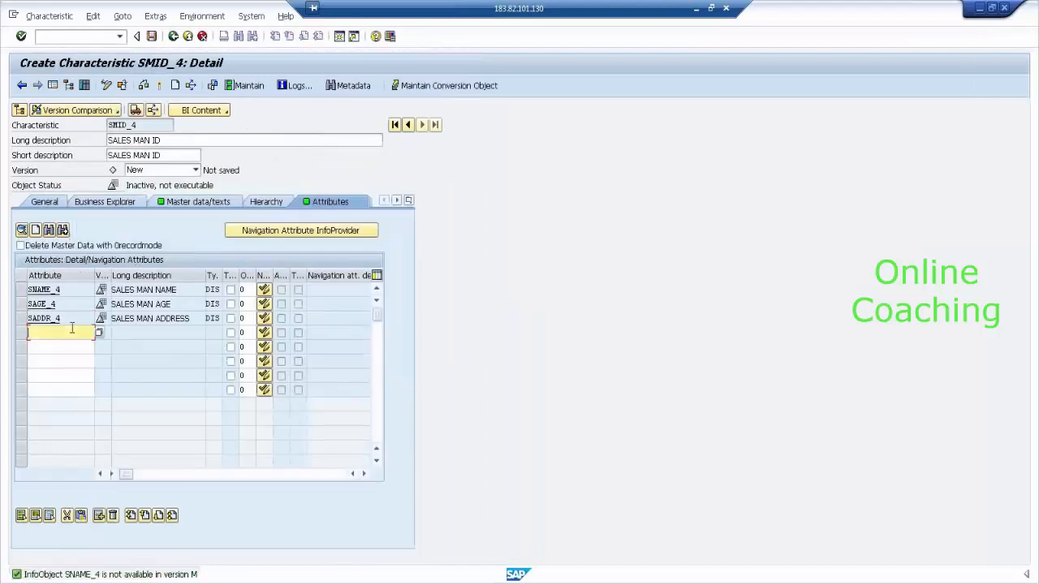
{"action": "type", "text": "SPHONE"}
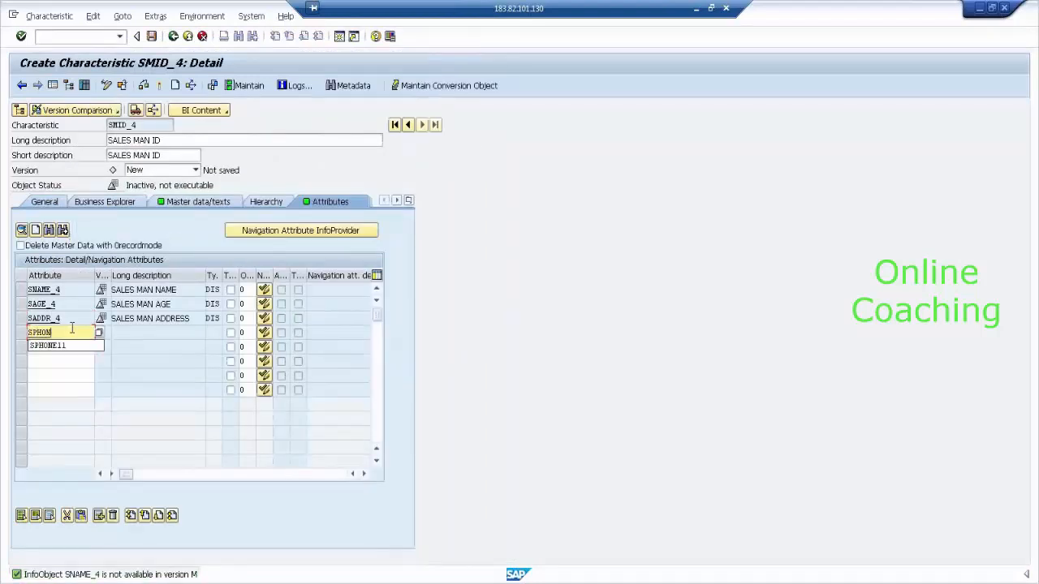
{"action": "type", "text": "_4"}
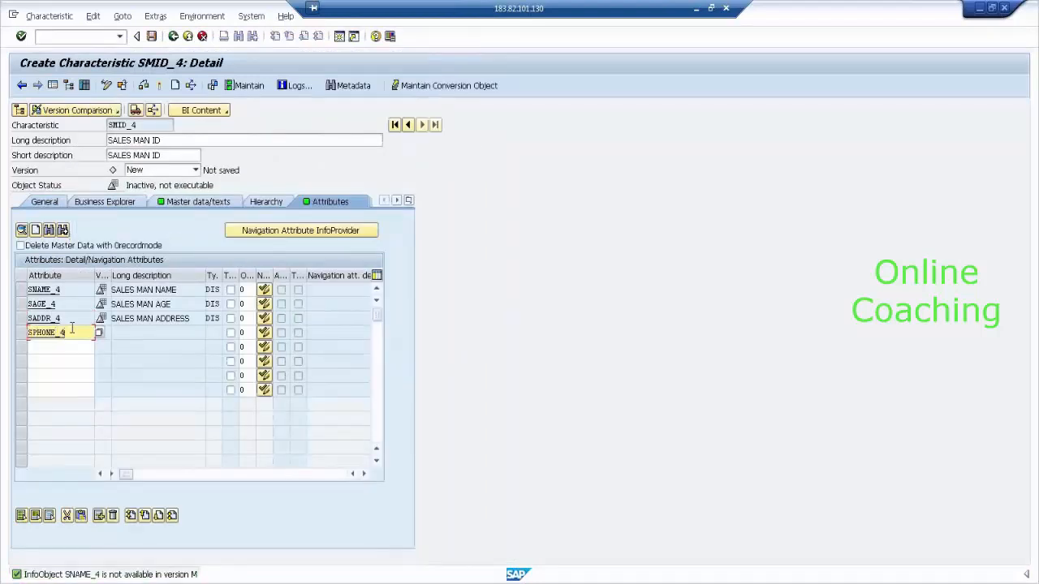
{"action": "key", "text": "Return"}
{"action": "key", "text": "Return"}
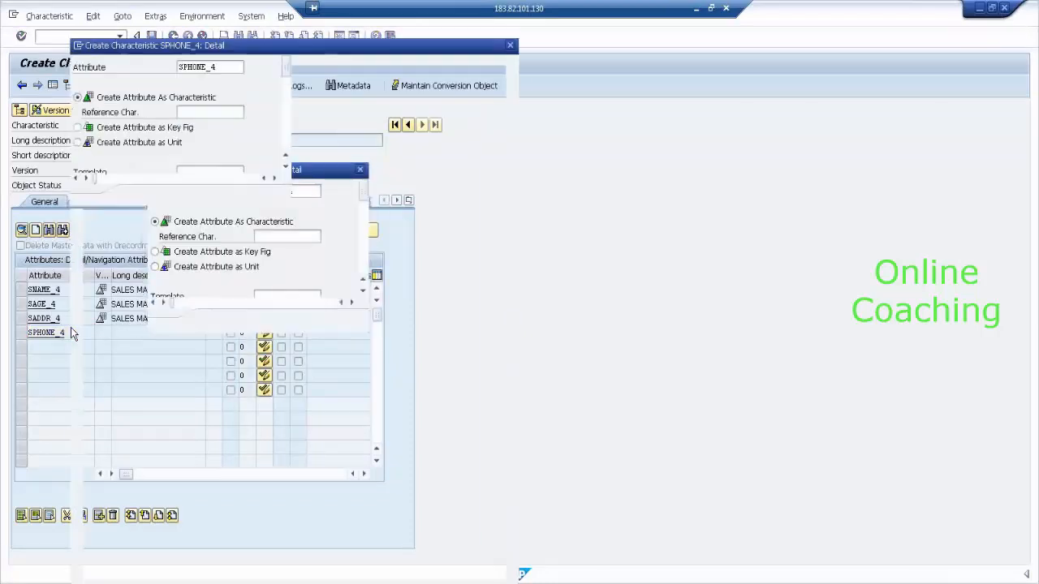
Step: Give SPHONE_4 the long description SALES MAN PHONE, data type NUMC - Character string with only digits and length 10
{"action": "type", "text": "SALES MAN."}
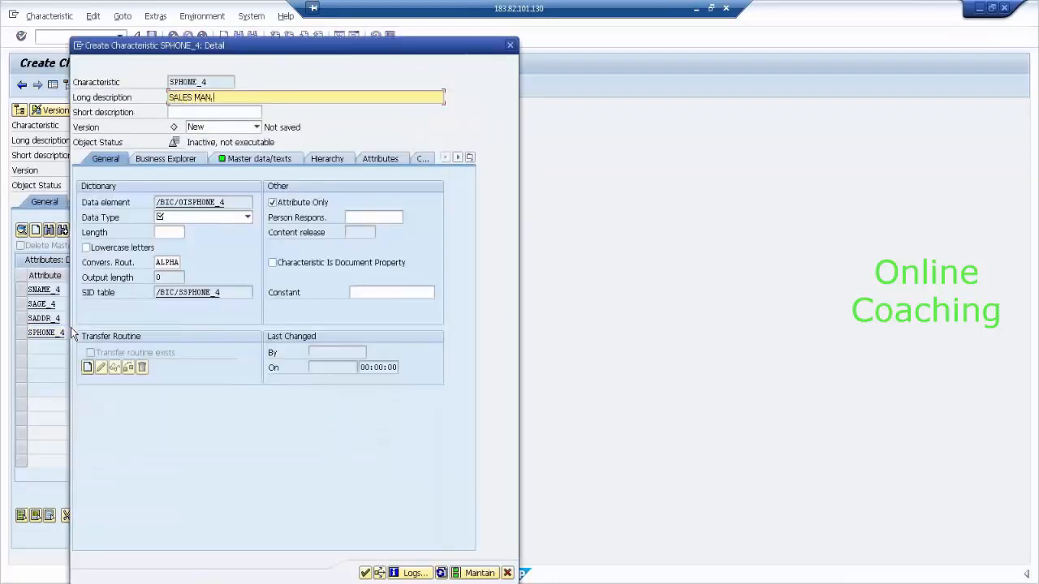
{"action": "key", "text": "BackSpace"}
{"action": "type", "text": " PHONE"}
{"action": "left_click", "coordinate": [211, 218]}
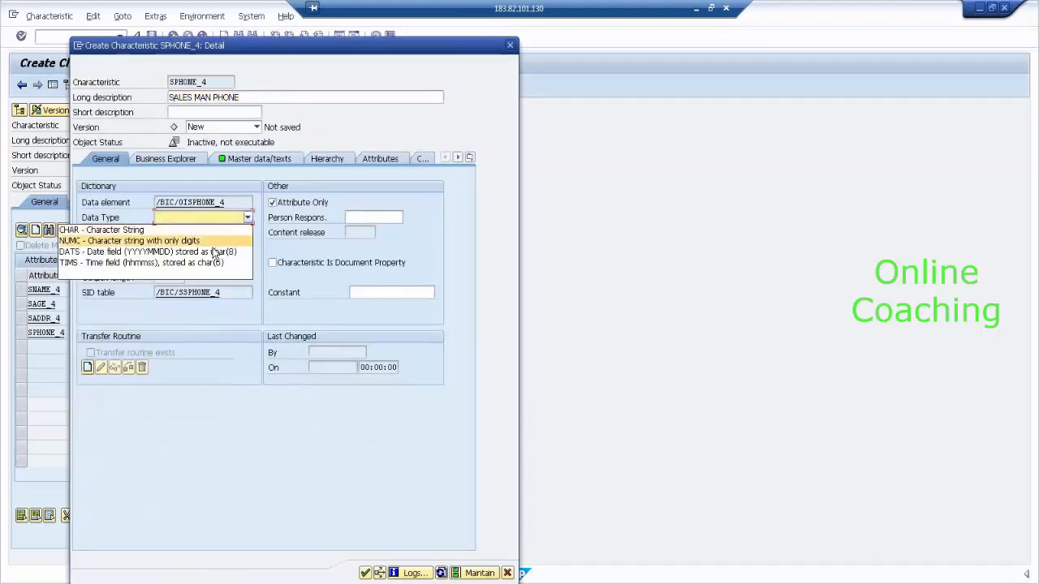
{"action": "left_click", "coordinate": [206, 241]}
{"action": "left_click", "coordinate": [171, 233]}
{"action": "type", "text": "10"}
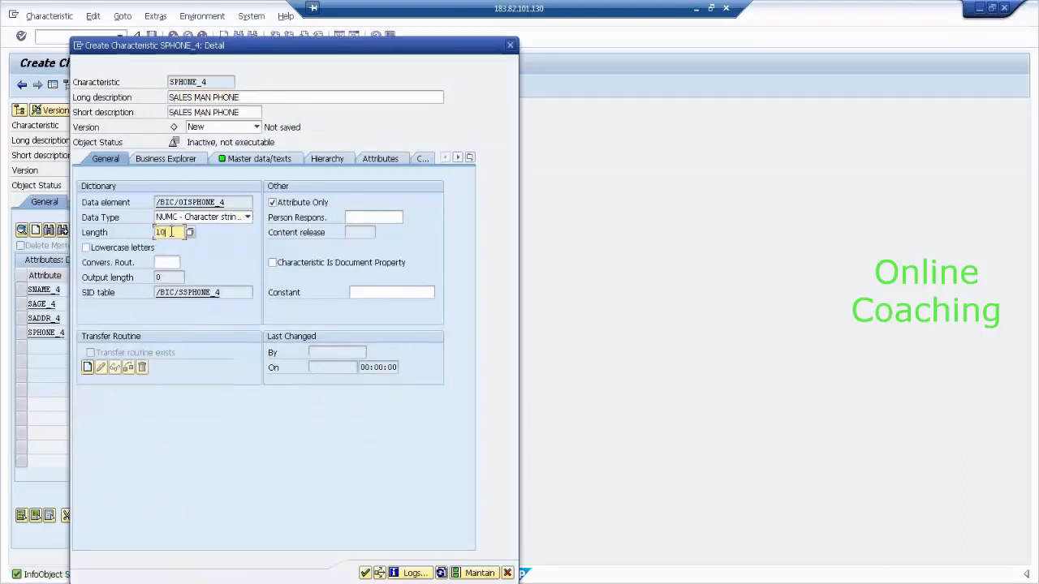
{"action": "key", "text": "Return"}
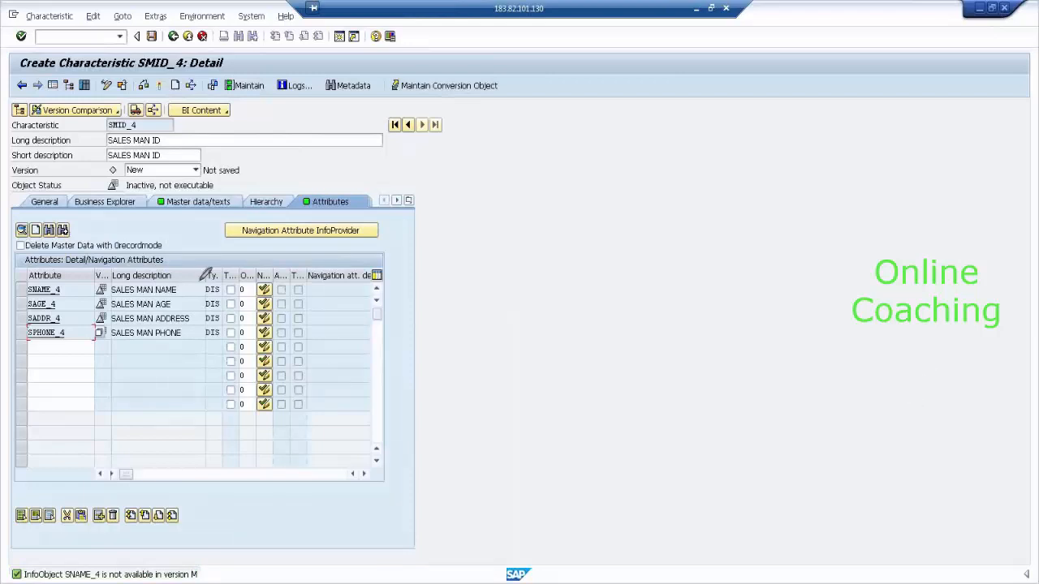
{"action": "mouse_move", "coordinate": [80, 275]}
{"action": "left_mouse_down"}
{"action": "mouse_move", "coordinate": [91, 294]}
{"action": "mouse_move", "coordinate": [83, 344]}
{"action": "left_mouse_up"}
{"action": "mouse_move", "coordinate": [161, 122]}
{"action": "left_mouse_down"}
{"action": "mouse_move", "coordinate": [104, 116]}
{"action": "mouse_move", "coordinate": [96, 132]}
{"action": "mouse_move", "coordinate": [156, 136]}
{"action": "mouse_move", "coordinate": [162, 127]}
{"action": "left_mouse_up"}
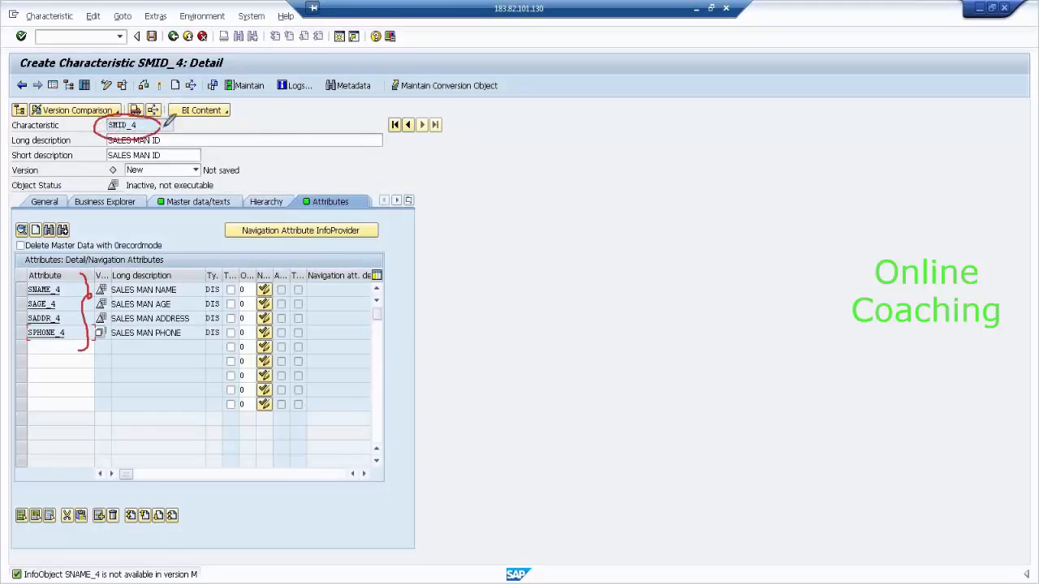
{"action": "mouse_move", "coordinate": [89, 306]}
{"action": "left_mouse_down"}
{"action": "mouse_move", "coordinate": [215, 288]}
{"action": "mouse_move", "coordinate": [210, 136]}
{"action": "mouse_move", "coordinate": [171, 123]}
{"action": "mouse_move", "coordinate": [161, 139]}
{"action": "mouse_move", "coordinate": [181, 141]}
{"action": "mouse_move", "coordinate": [151, 129]}
{"action": "mouse_move", "coordinate": [173, 124]}
{"action": "left_mouse_up"}
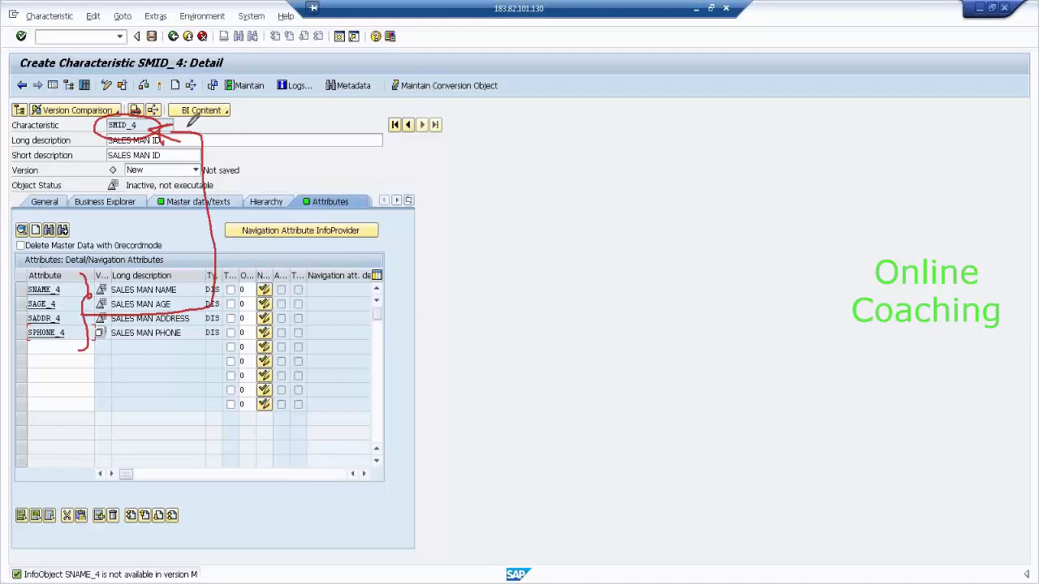
{"action": "mouse_move", "coordinate": [174, 127]}
{"action": "left_mouse_down"}
{"action": "mouse_move", "coordinate": [327, 127]}
{"action": "mouse_move", "coordinate": [292, 151]}
{"action": "left_mouse_up"}
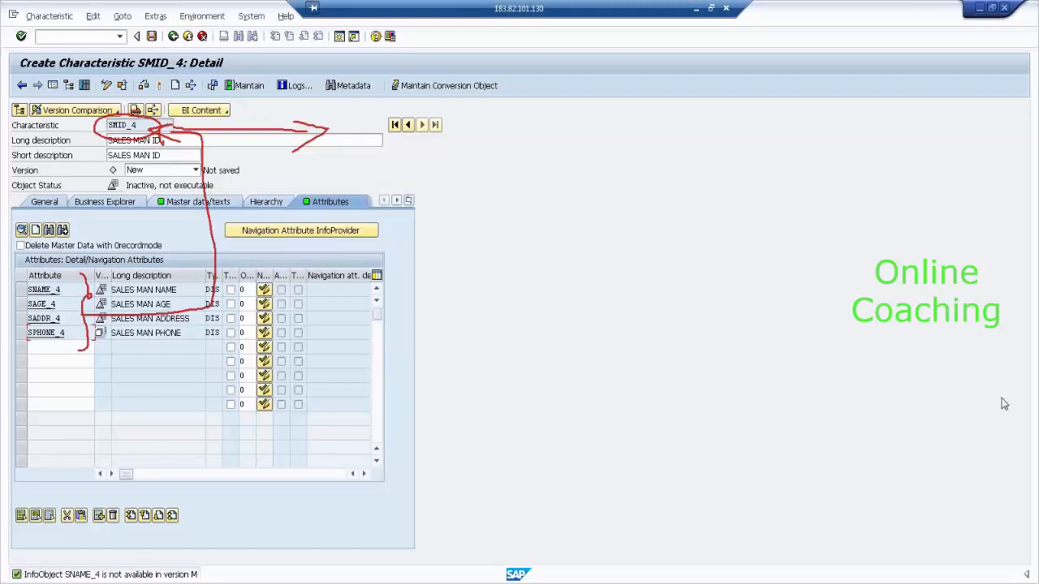
{"action": "key", "text": "Escape"}
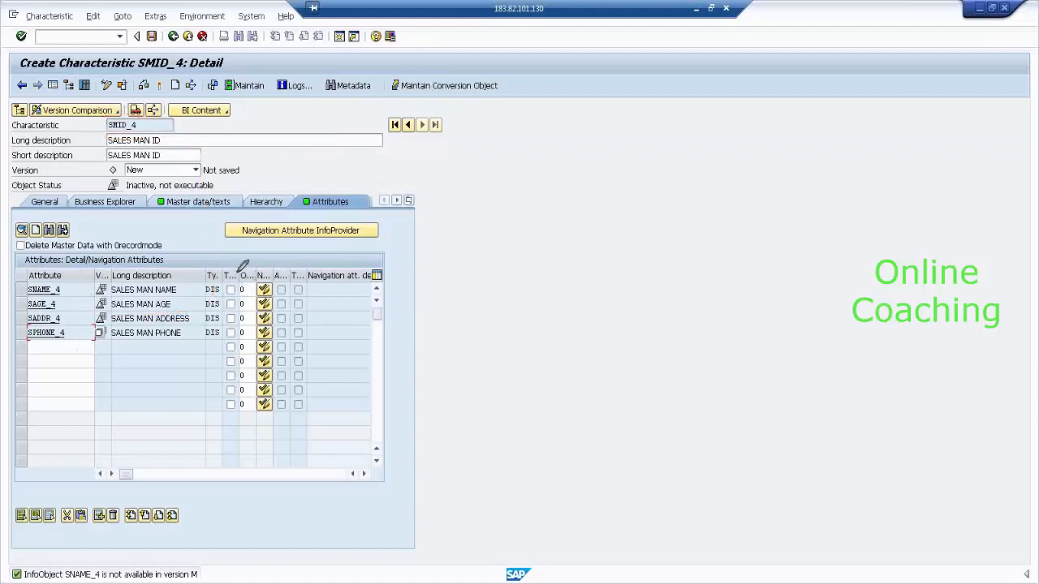
{"action": "mouse_move", "coordinate": [213, 258]}
{"action": "left_mouse_down"}
{"action": "mouse_move", "coordinate": [189, 301]}
{"action": "mouse_move", "coordinate": [203, 345]}
{"action": "mouse_move", "coordinate": [239, 326]}
{"action": "mouse_move", "coordinate": [229, 264]}
{"action": "mouse_move", "coordinate": [216, 248]}
{"action": "left_mouse_up"}
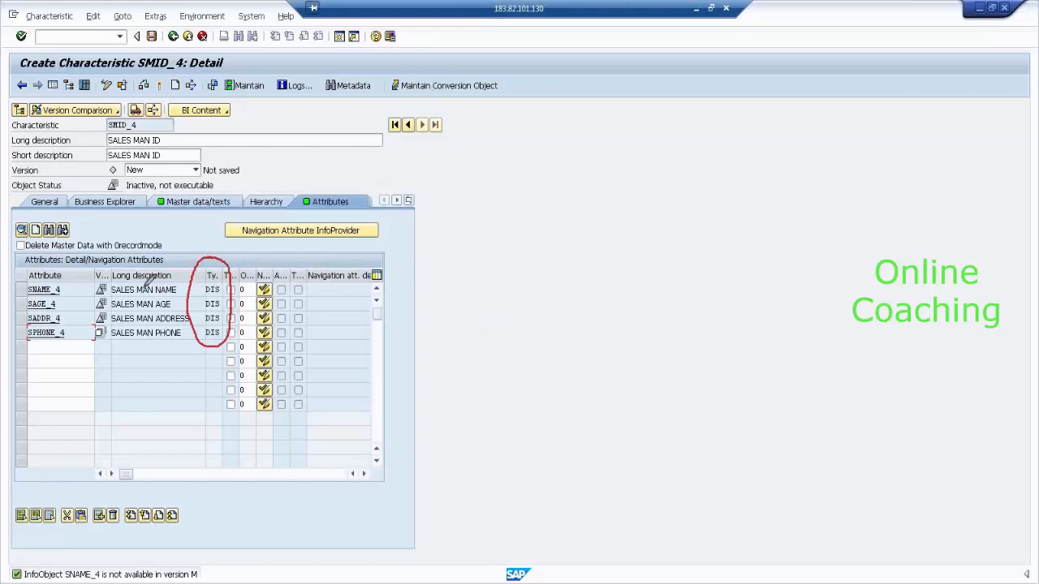
{"action": "mouse_move", "coordinate": [192, 290]}
{"action": "left_mouse_down"}
{"action": "mouse_move", "coordinate": [212, 280]}
{"action": "mouse_move", "coordinate": [200, 308]}
{"action": "mouse_move", "coordinate": [208, 299]}
{"action": "mouse_move", "coordinate": [199, 327]}
{"action": "mouse_move", "coordinate": [208, 314]}
{"action": "mouse_move", "coordinate": [209, 324]}
{"action": "left_mouse_up"}
{"action": "left_click", "coordinate": [996, 398]}
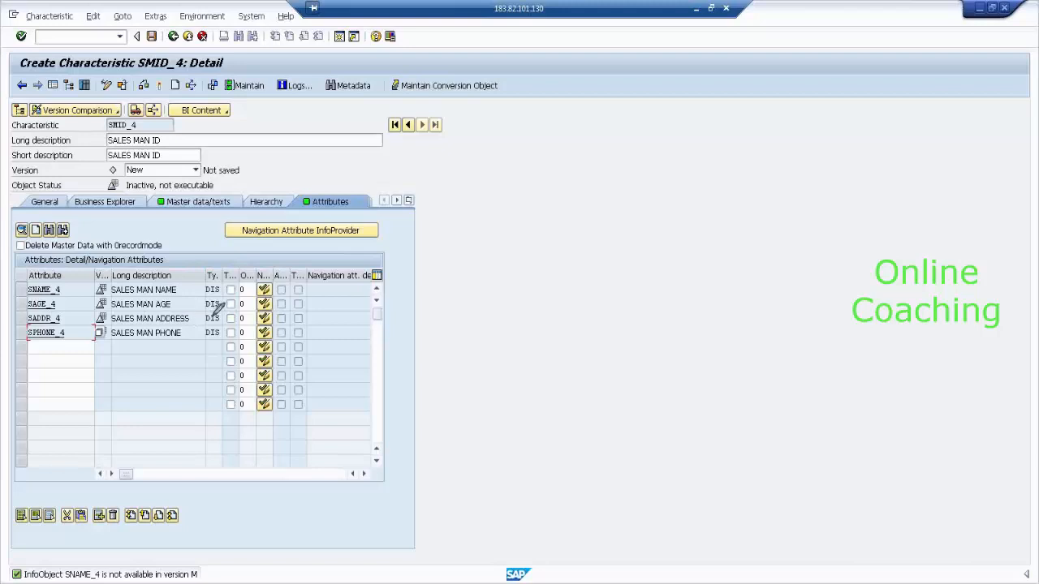
{"action": "left_click_drag", "start_coordinate": [186, 316], "coordinate": [201, 310]}
{"action": "left_click", "coordinate": [997, 397]}
Step: Switch attribute SADDR_4 of SMID_4 between display and navigation attribute
{"action": "left_click", "coordinate": [264, 319]}
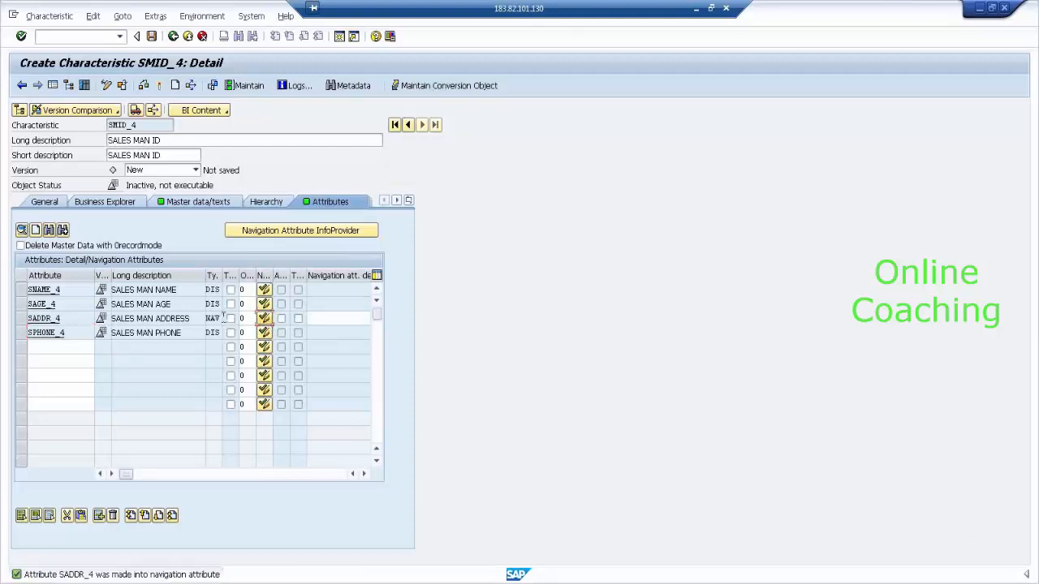
{"action": "mouse_move", "coordinate": [221, 318]}
{"action": "left_mouse_down"}
{"action": "mouse_move", "coordinate": [206, 319]}
{"action": "mouse_move", "coordinate": [229, 321]}
{"action": "mouse_move", "coordinate": [203, 319]}
{"action": "left_mouse_up"}
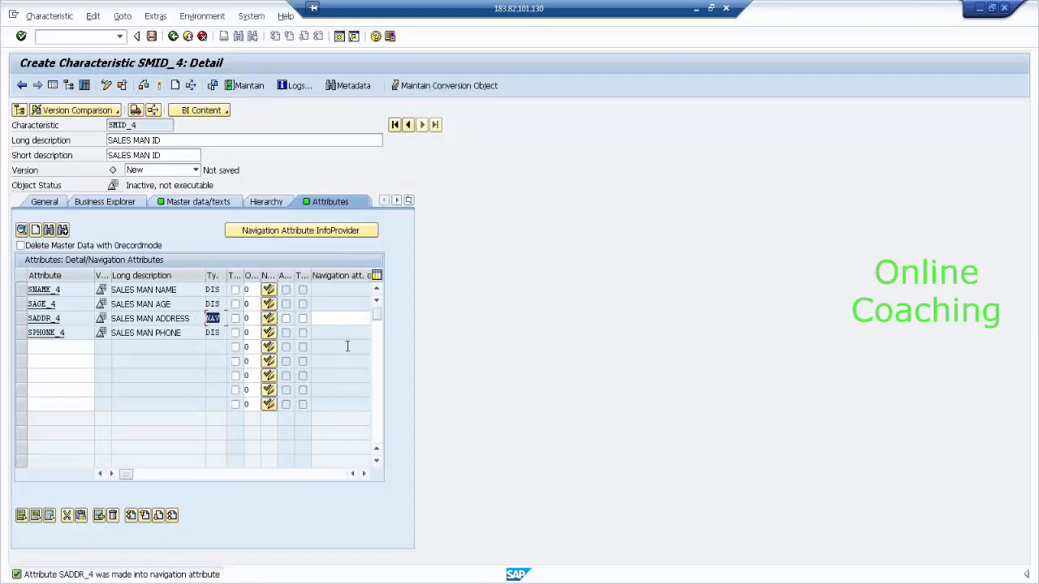
{"action": "left_click", "coordinate": [221, 318]}
{"action": "left_click", "coordinate": [268, 318]}
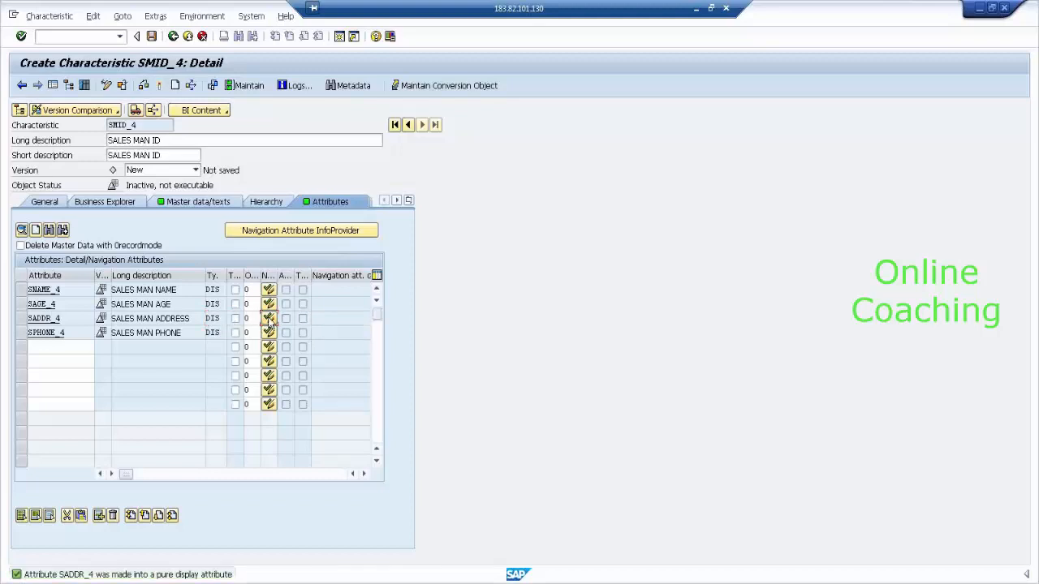
{"action": "left_click", "coordinate": [269, 318]}
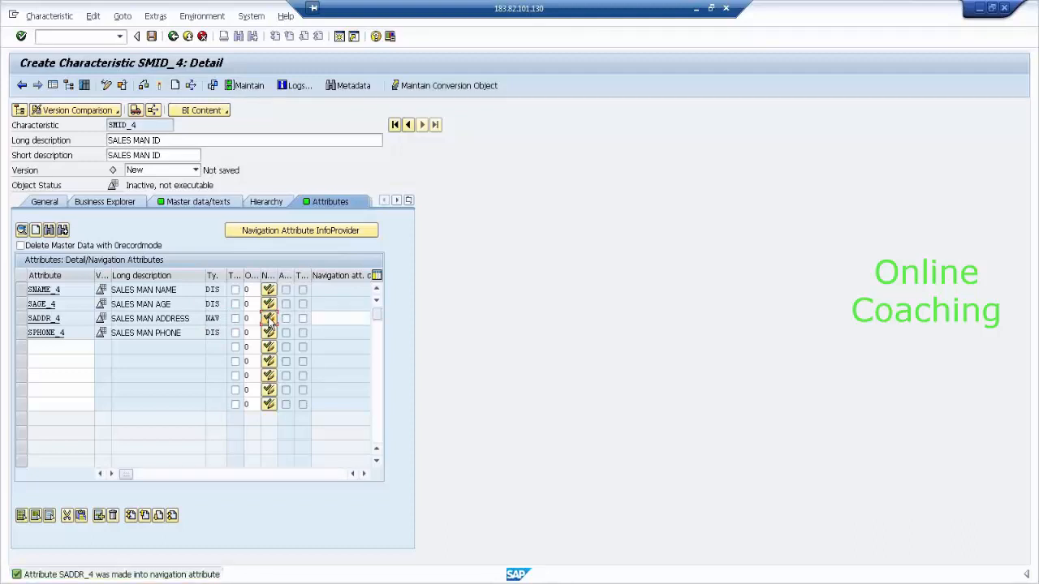
{"action": "left_click", "coordinate": [268, 318]}
{"action": "left_click", "coordinate": [51, 319]}
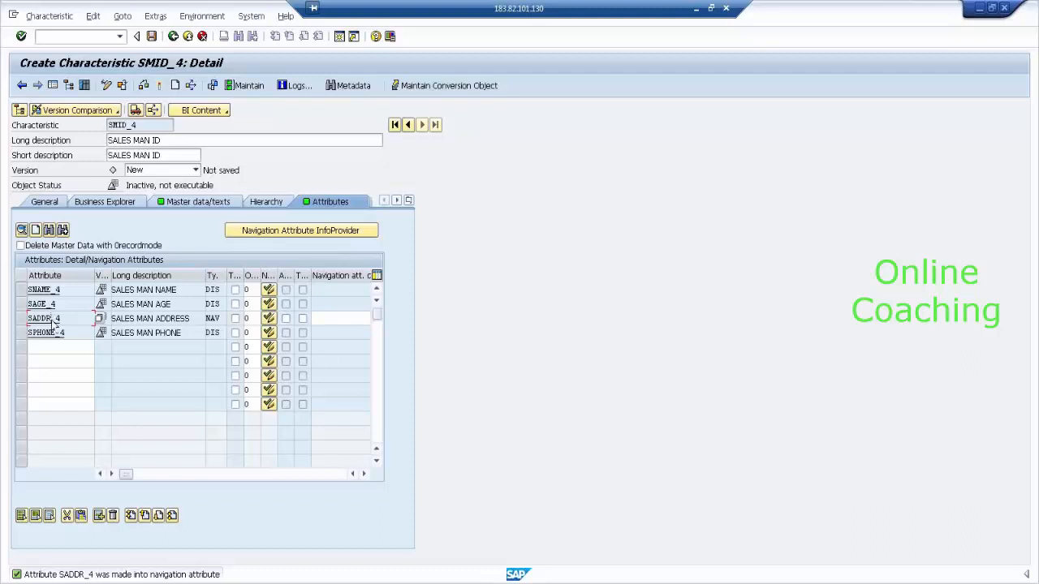
{"action": "double_click", "coordinate": [54, 331]}
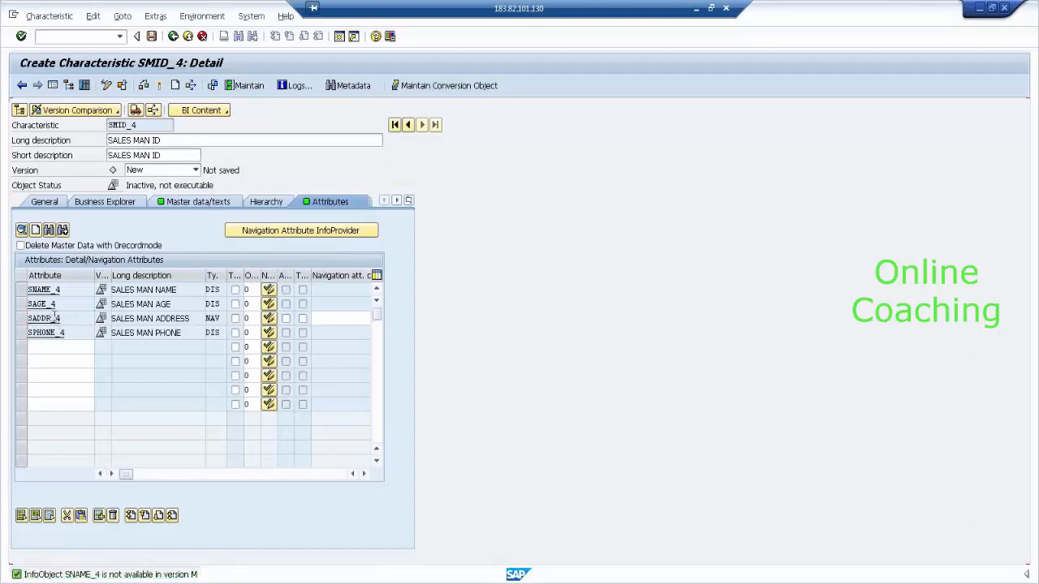
{"action": "left_click", "coordinate": [73, 320]}
{"action": "left_click", "coordinate": [58, 319]}
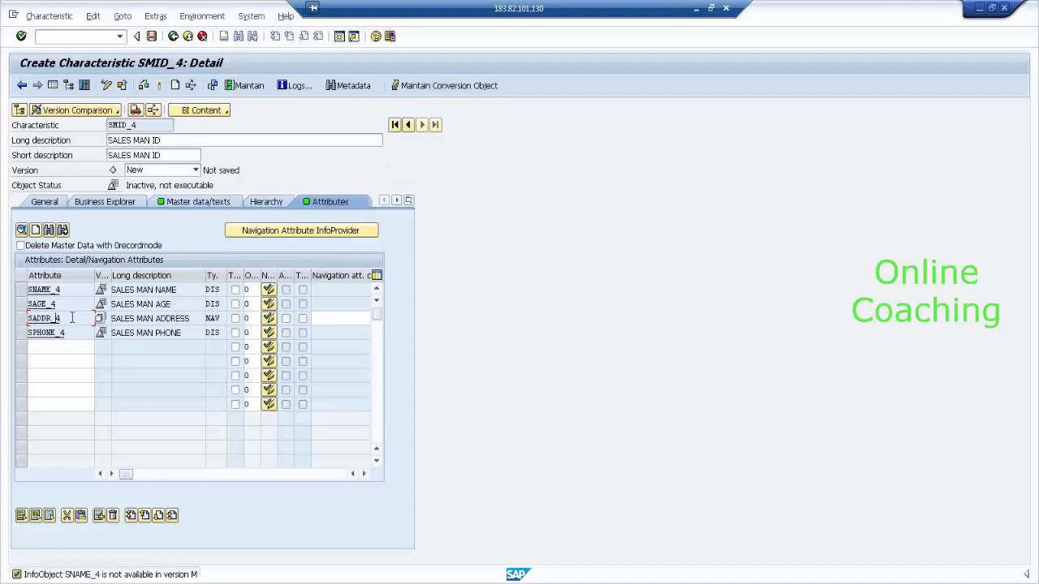
Step: Delete the attributes SNAME_4, SAGE_4, SADDR_4 and SPHONE_4 from SMID_4's attribute list
{"action": "left_click", "coordinate": [21, 290]}
{"action": "left_click_drag", "start_coordinate": [23, 308], "coordinate": [21, 334]}
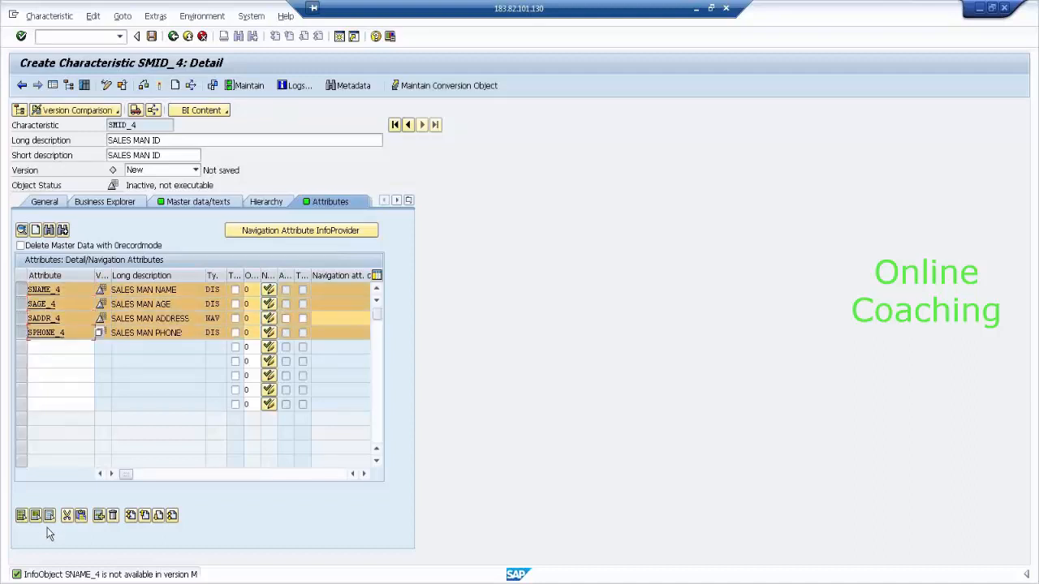
{"action": "left_click", "coordinate": [114, 516]}
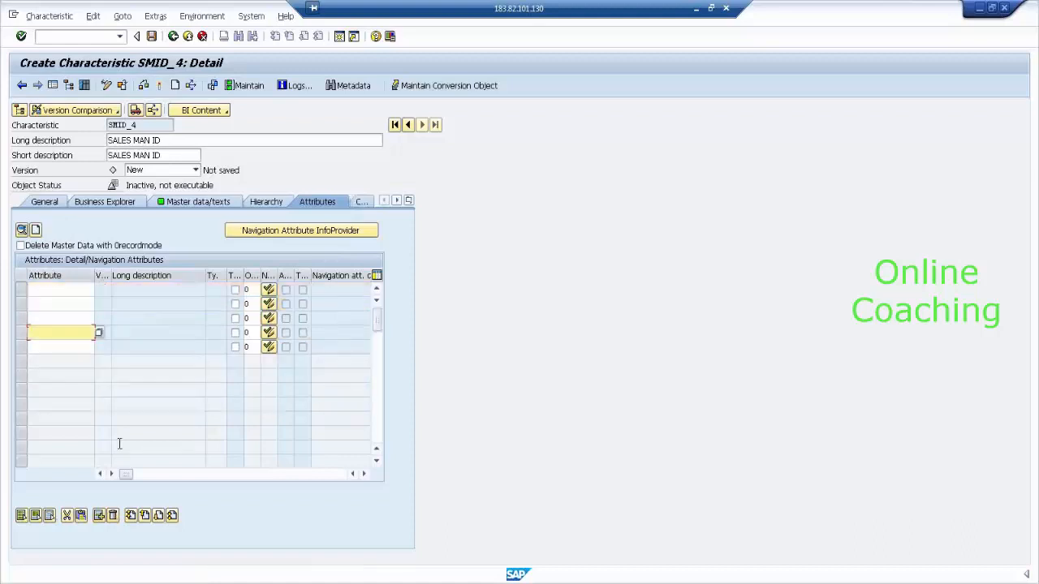
Step: Activate SMID_4, then leave it, saving the characteristic and activating the inactive dependent InfoObjects
{"action": "left_click", "coordinate": [160, 85]}
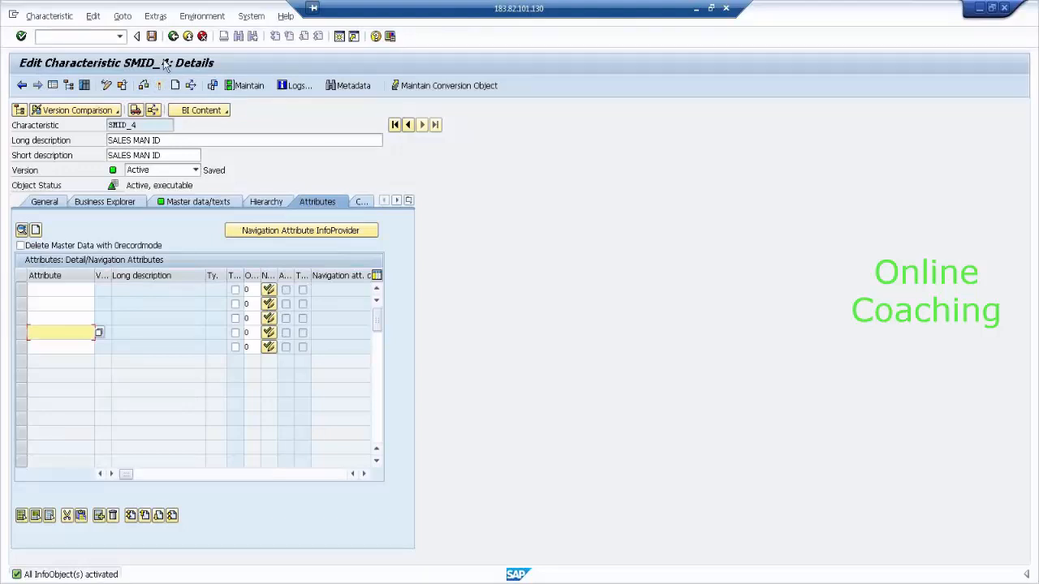
{"action": "left_click", "coordinate": [173, 36]}
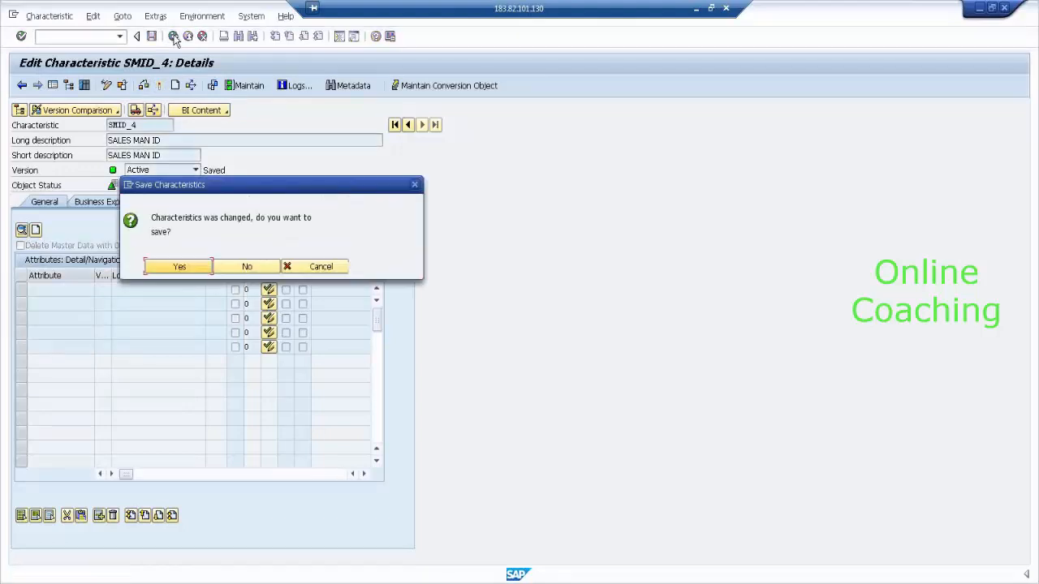
{"action": "left_click", "coordinate": [195, 270]}
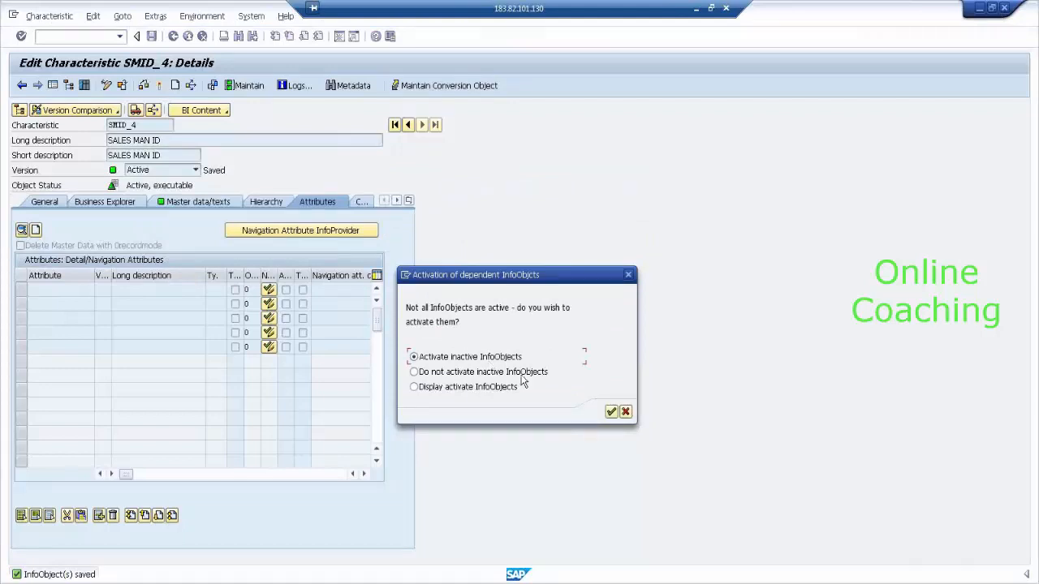
{"action": "left_click", "coordinate": [611, 412]}
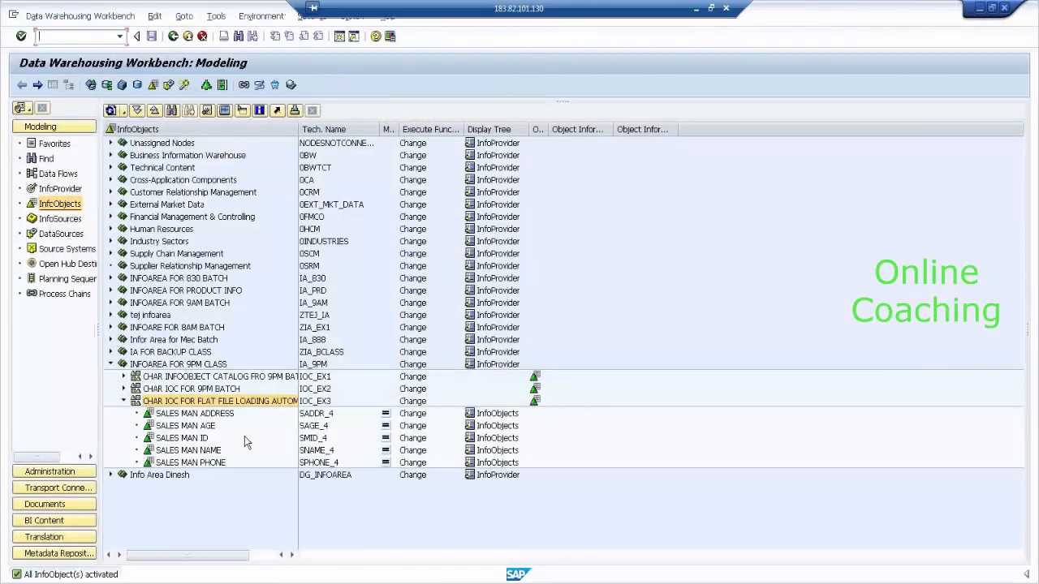
Step: Open characteristic SALES MAN ID from catalog IOC_EX3 in full-width view and switch it to editing mode
{"action": "left_click", "coordinate": [199, 442]}
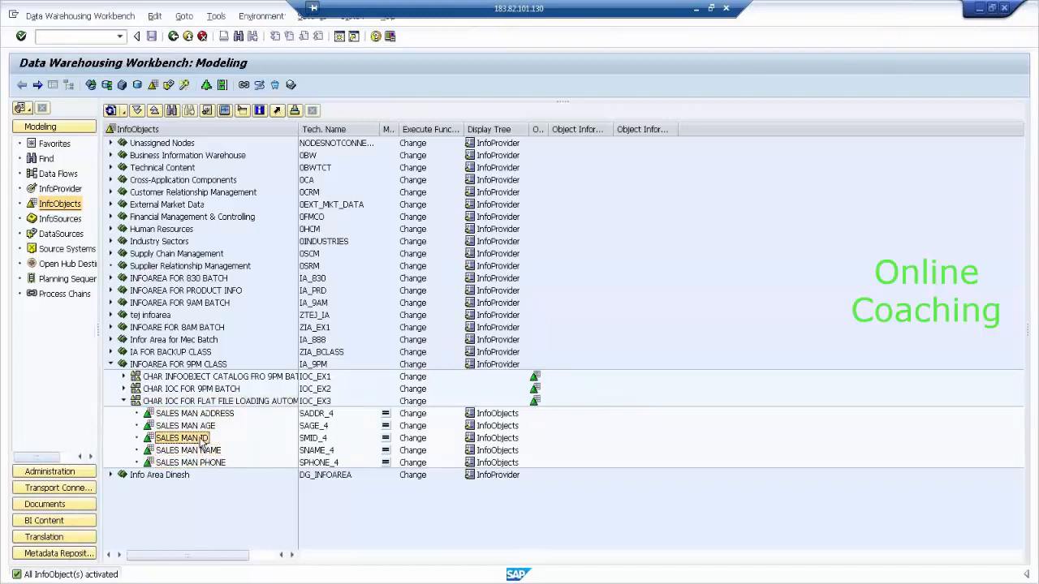
{"action": "double_click", "coordinate": [201, 441]}
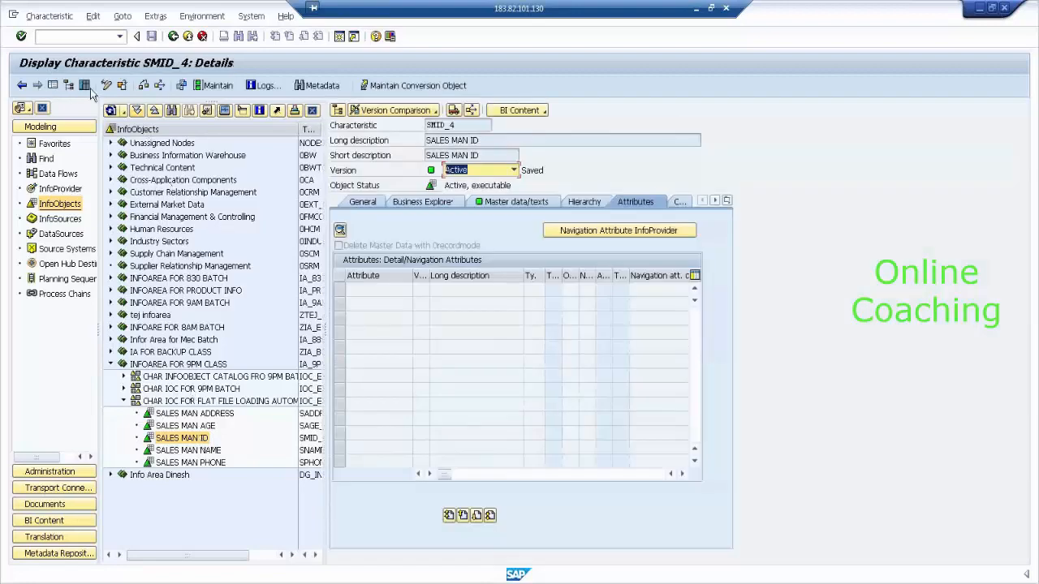
{"action": "left_click", "coordinate": [54, 86]}
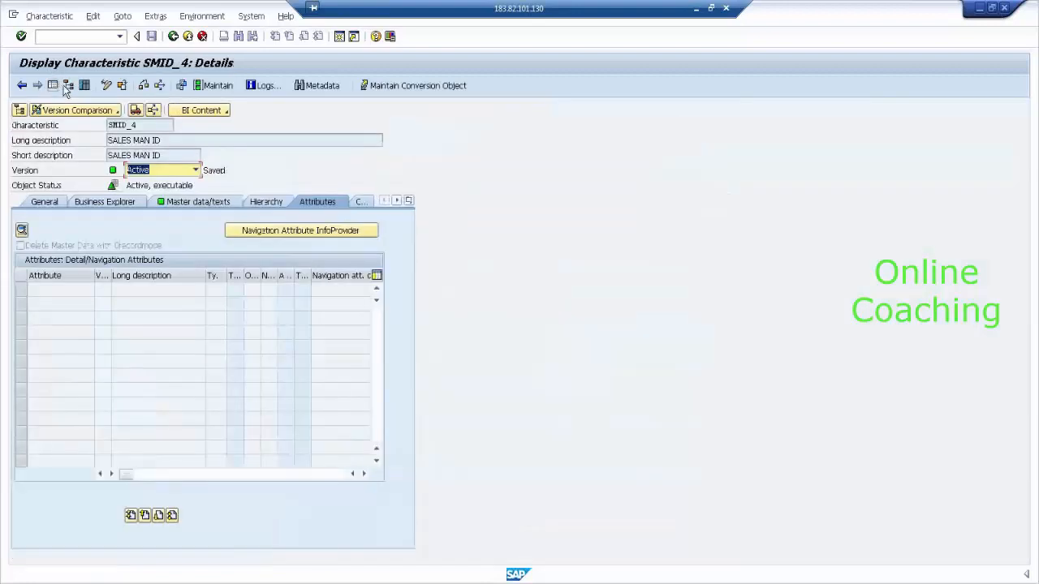
{"action": "left_click", "coordinate": [106, 85]}
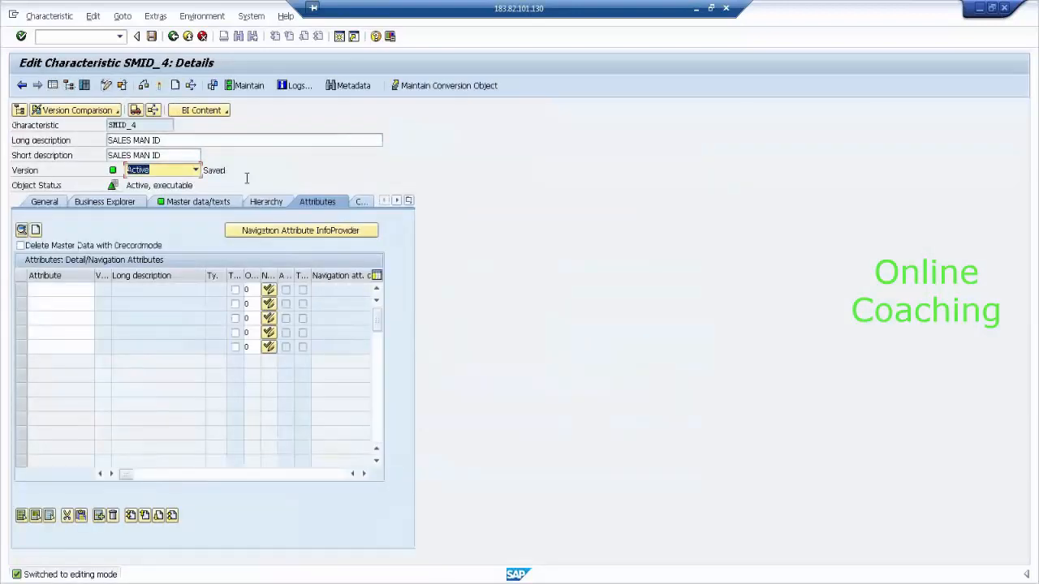
Step: Assign the existing InfoObject SNAME_4 as the first attribute of SMID_4
{"action": "left_click", "coordinate": [336, 206]}
{"action": "left_click", "coordinate": [61, 290]}
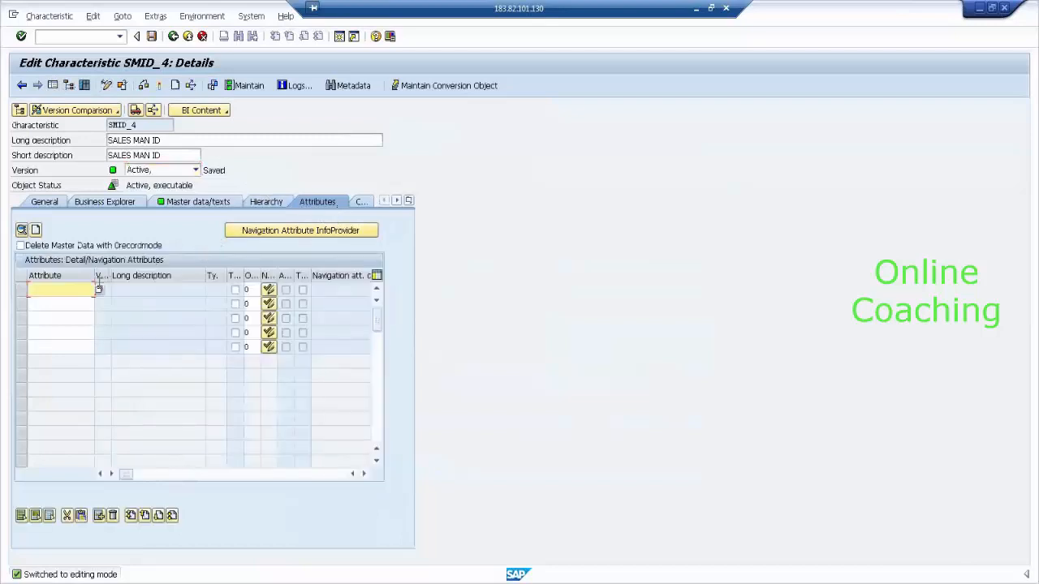
{"action": "type", "text": "SNAME_4"}
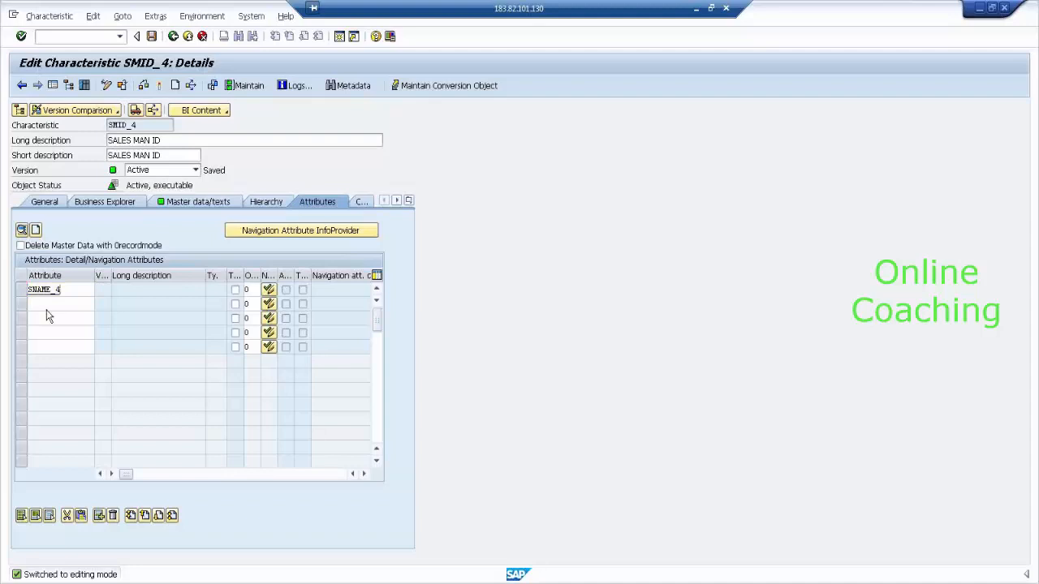
{"action": "key", "text": "Return"}
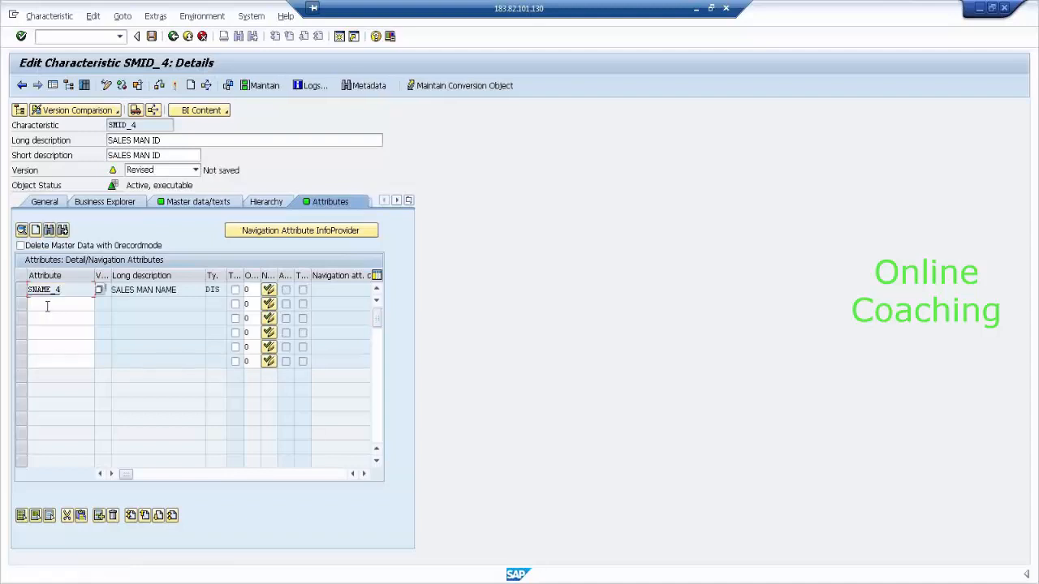
{"action": "left_click", "coordinate": [49, 305]}
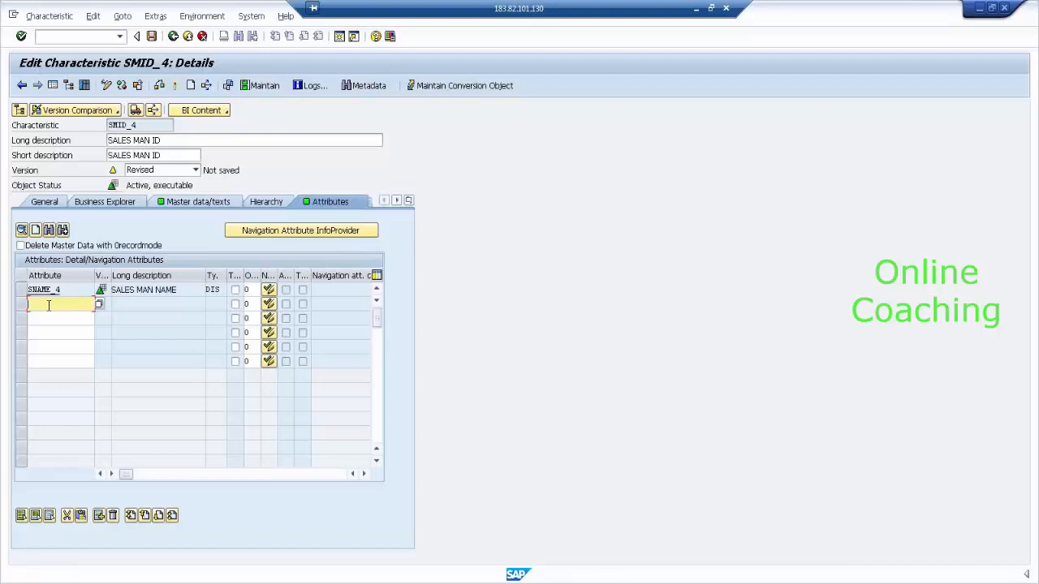
Step: Assign the existing InfoObjects SAGE_4 and SADDR_4 as the second and third attributes of SMID_4
{"action": "type", "text": "SAGE"}
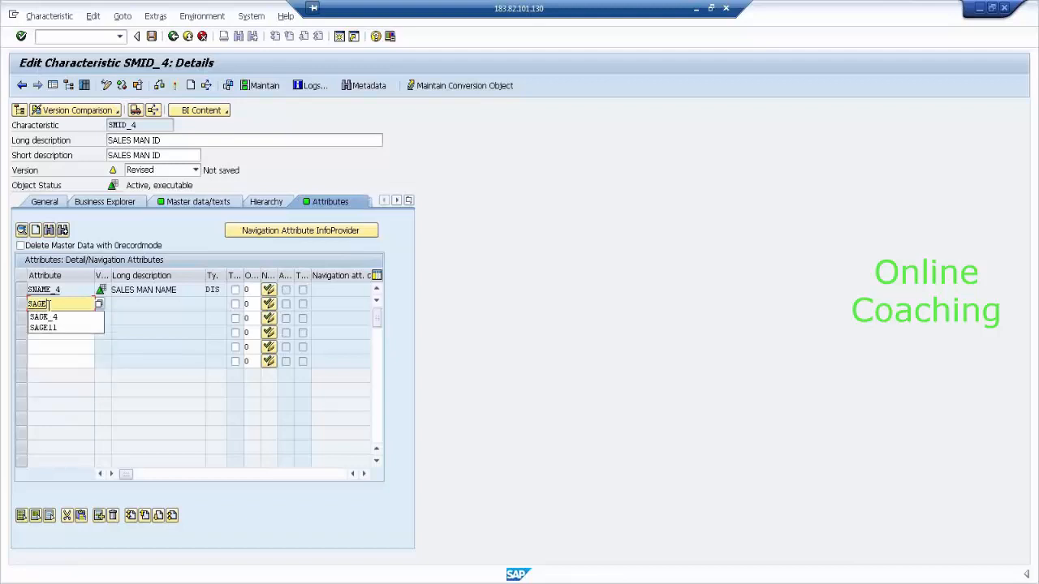
{"action": "key", "text": "Return"}
{"action": "key", "text": "Return"}
{"action": "key", "text": "Down"}
{"action": "type", "text": "SA"}
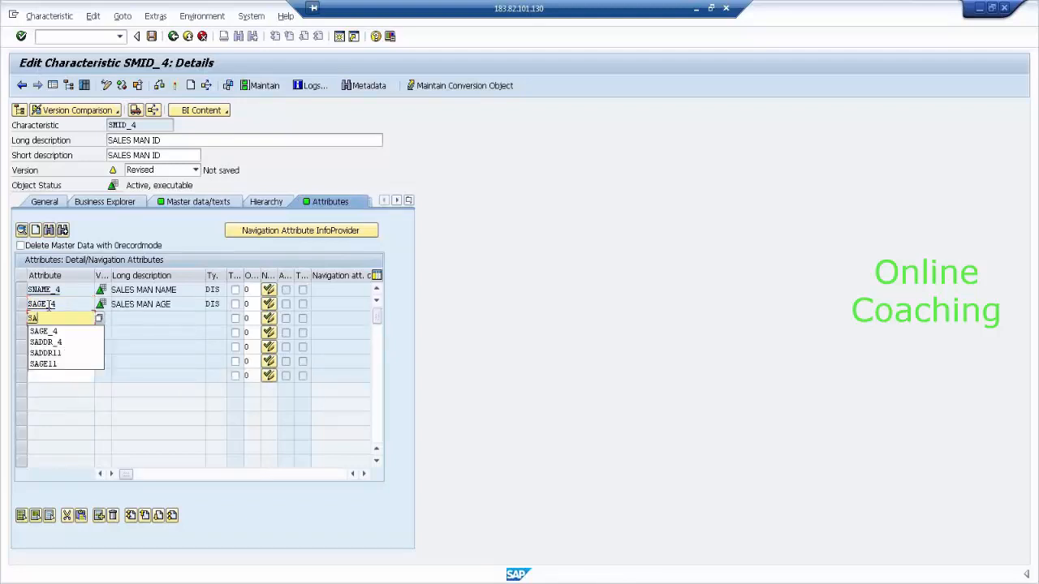
{"action": "key", "text": "Down"}
{"action": "key", "text": "Down"}
{"action": "key", "text": "Return"}
{"action": "key", "text": "Return"}
{"action": "key", "text": "Down"}
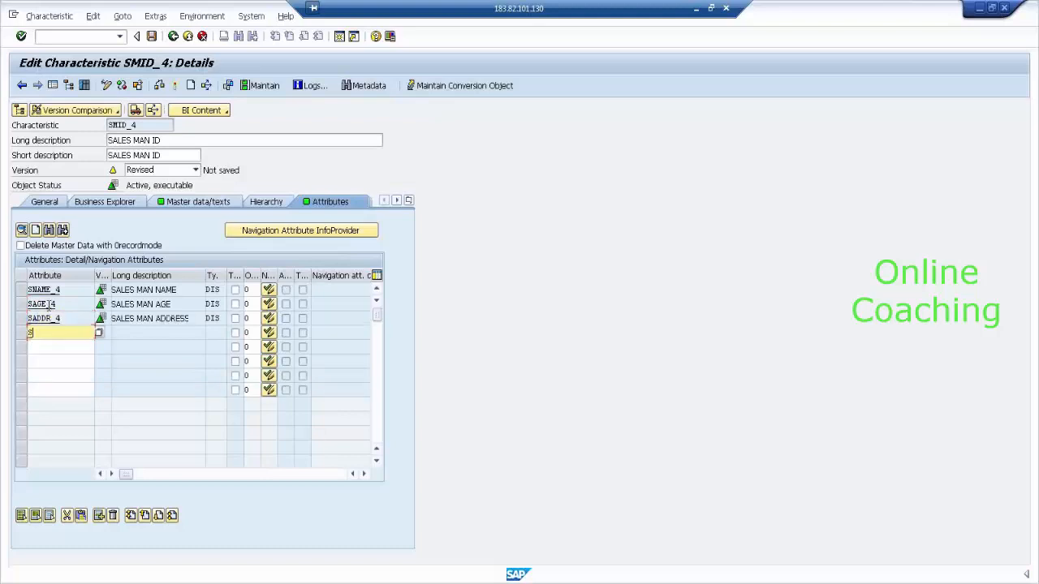
Step: Assign SPHONE_4 as the fourth attribute of SMID_4 and make SADDR_4 a navigation attribute
{"action": "type", "text": "SPH"}
{"action": "key", "text": "Down"}
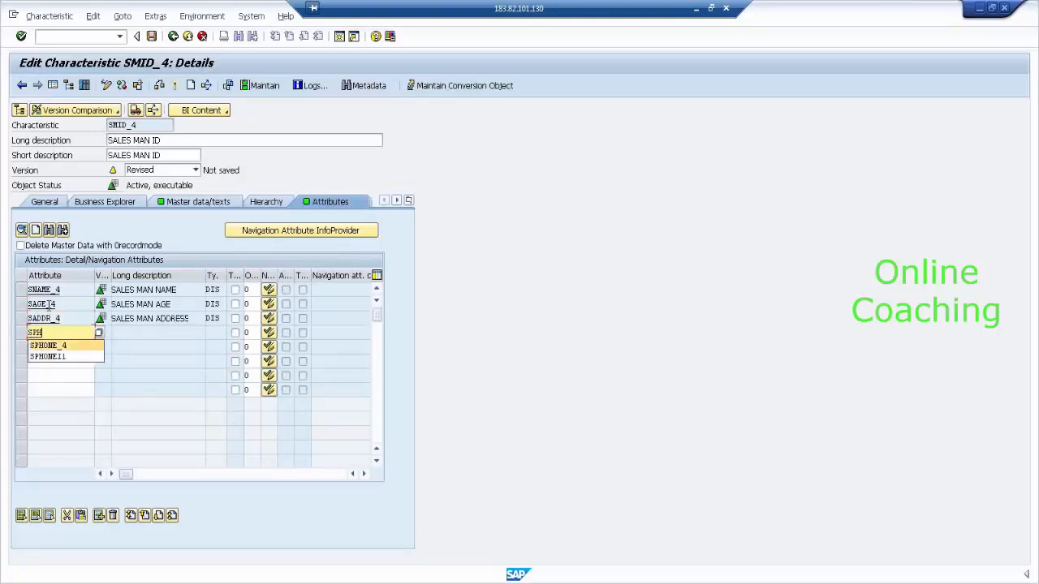
{"action": "key", "text": "Return"}
{"action": "key", "text": "Return"}
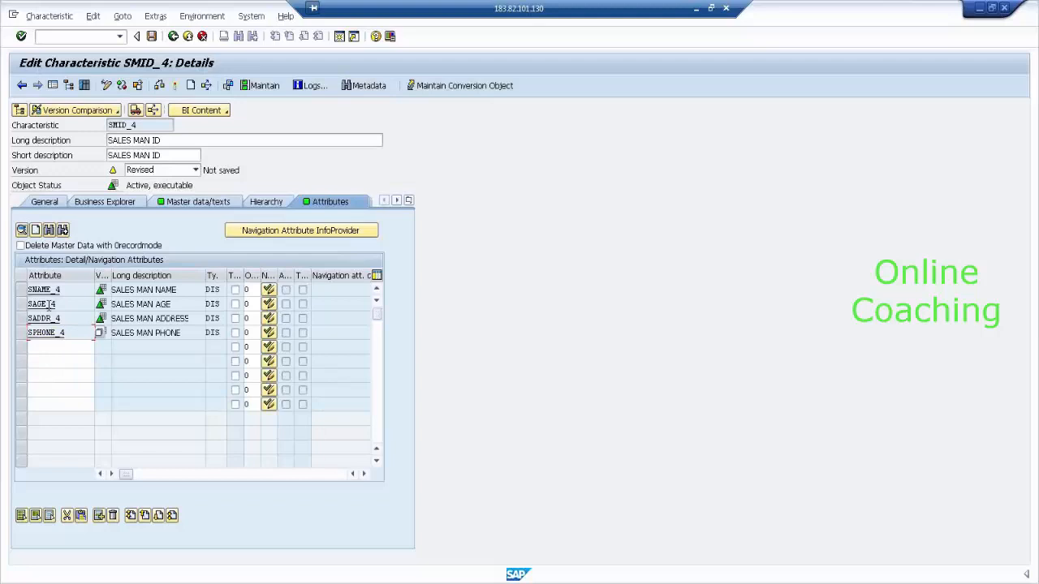
{"action": "left_click", "coordinate": [270, 319]}
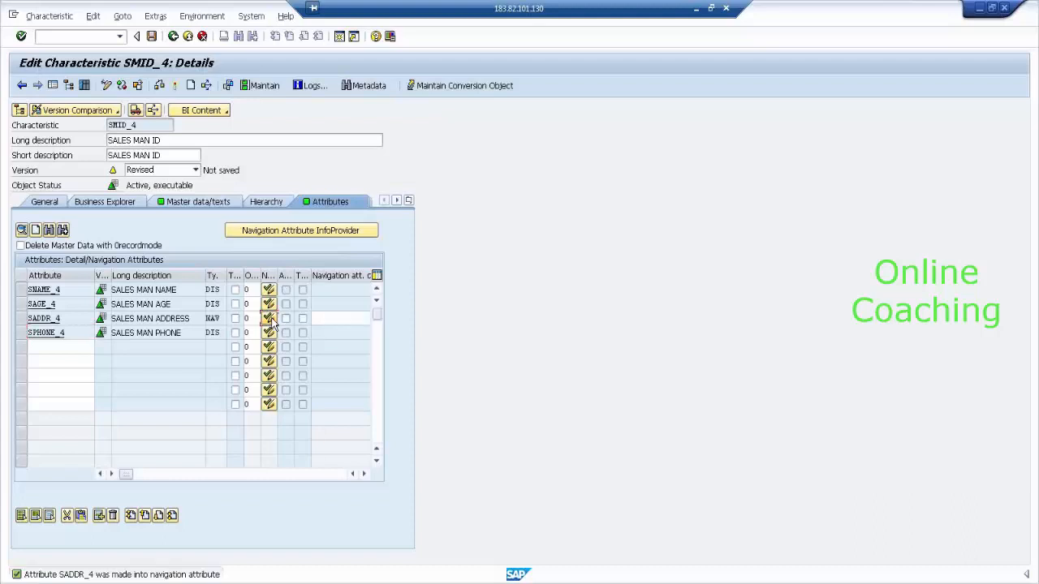
Step: Open the details of attribute SADDR_4, clear and restore its Attribute Only flag, and close the details
{"action": "double_click", "coordinate": [59, 318]}
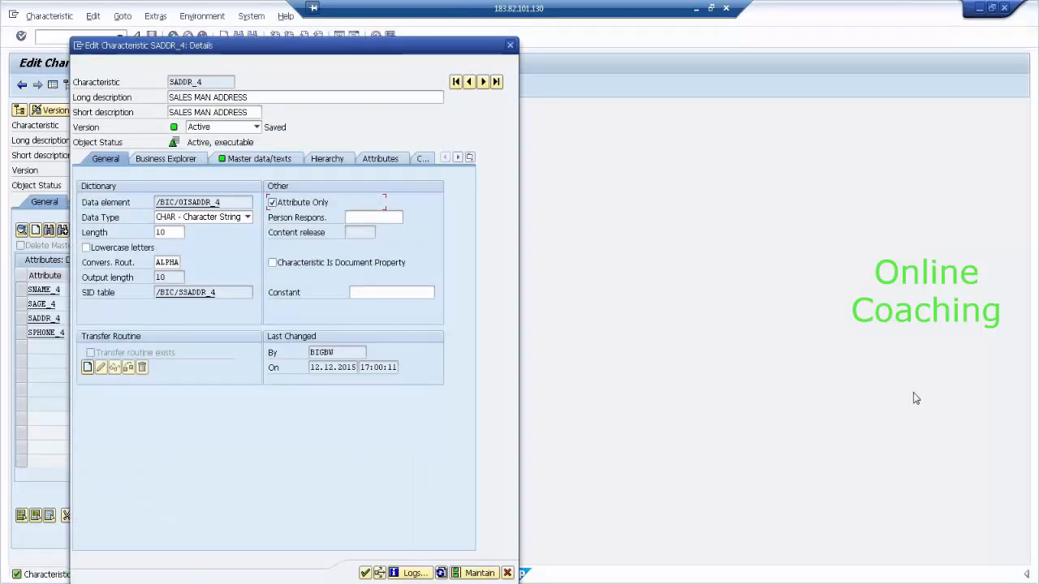
{"action": "mouse_move", "coordinate": [354, 180]}
{"action": "left_mouse_down"}
{"action": "mouse_move", "coordinate": [280, 184]}
{"action": "mouse_move", "coordinate": [259, 203]}
{"action": "mouse_move", "coordinate": [357, 180]}
{"action": "mouse_move", "coordinate": [344, 179]}
{"action": "left_mouse_up"}
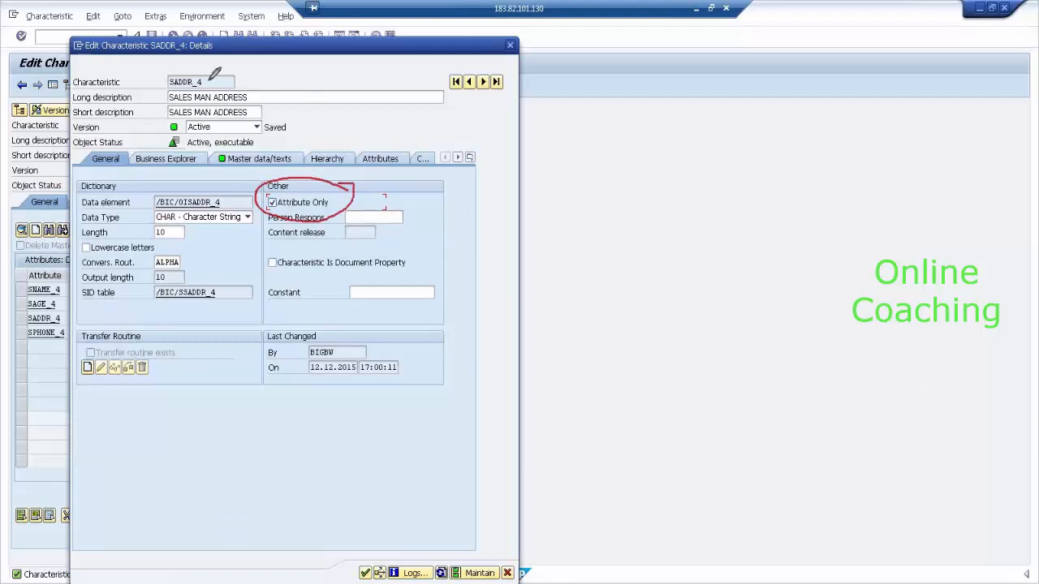
{"action": "left_click_drag", "start_coordinate": [208, 80], "coordinate": [232, 68]}
{"action": "left_click", "coordinate": [991, 397]}
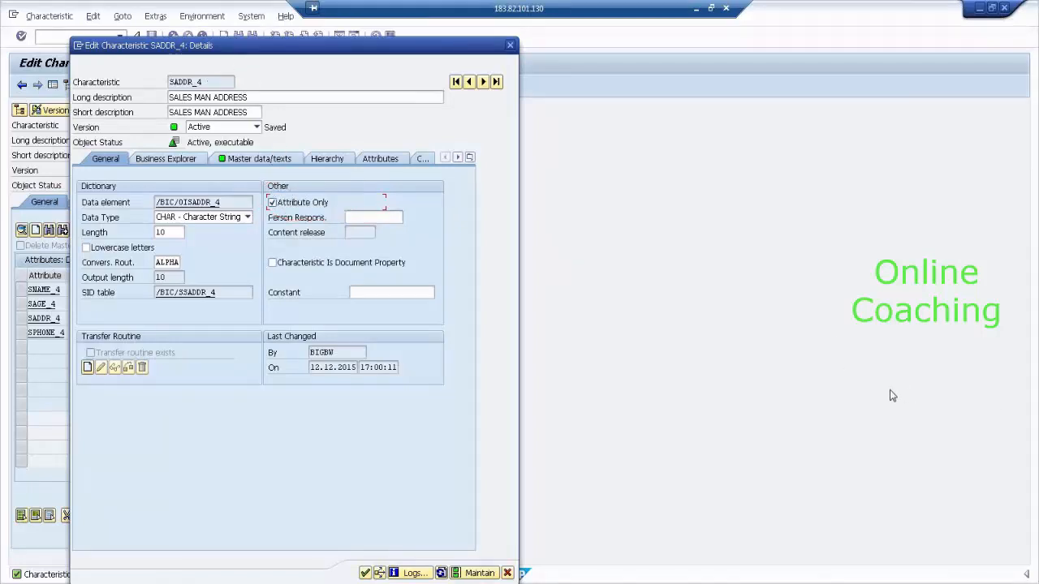
{"action": "left_click", "coordinate": [273, 202]}
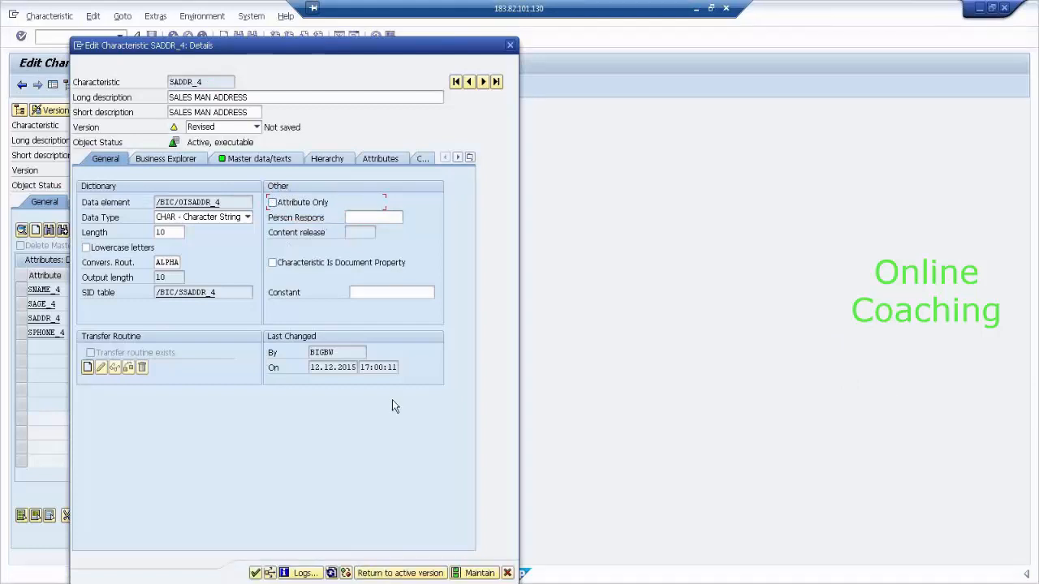
{"action": "left_click", "coordinate": [294, 204]}
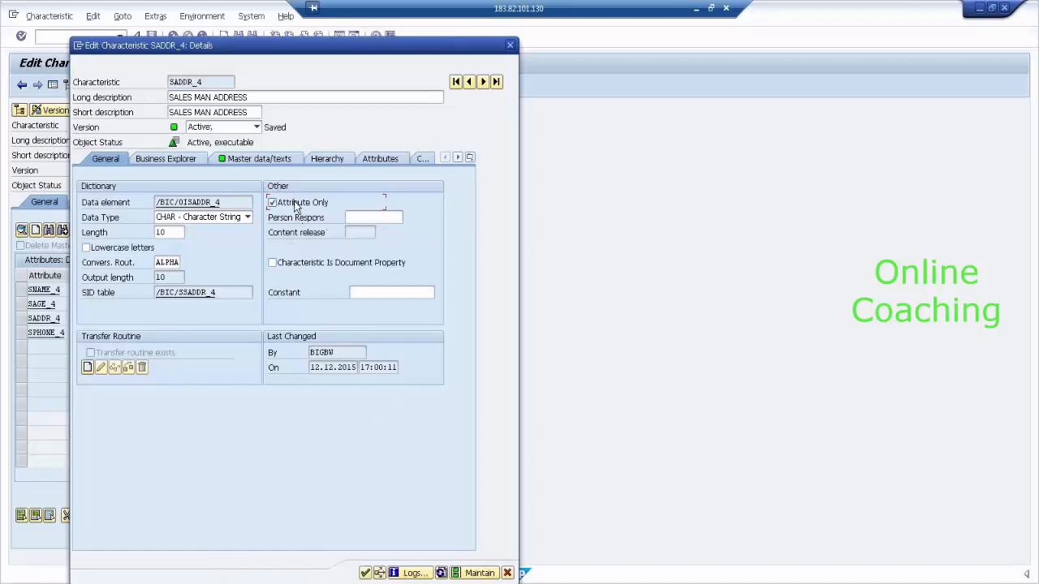
{"action": "left_click", "coordinate": [365, 573]}
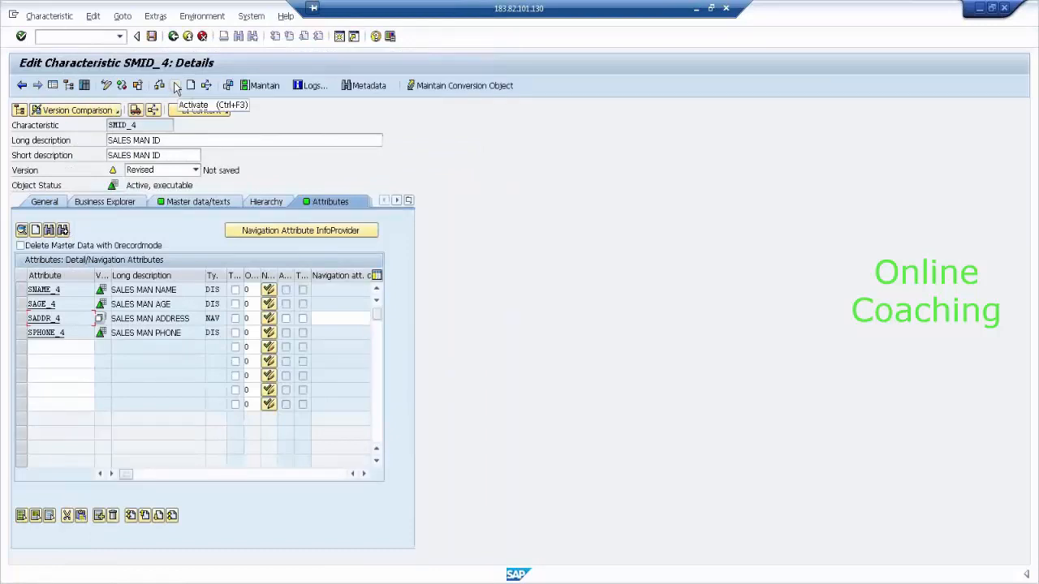
Step: Try to activate SMID_4, inspect the SADDR_4 error entry in the log, and cancel the activation
{"action": "left_click", "coordinate": [177, 87]}
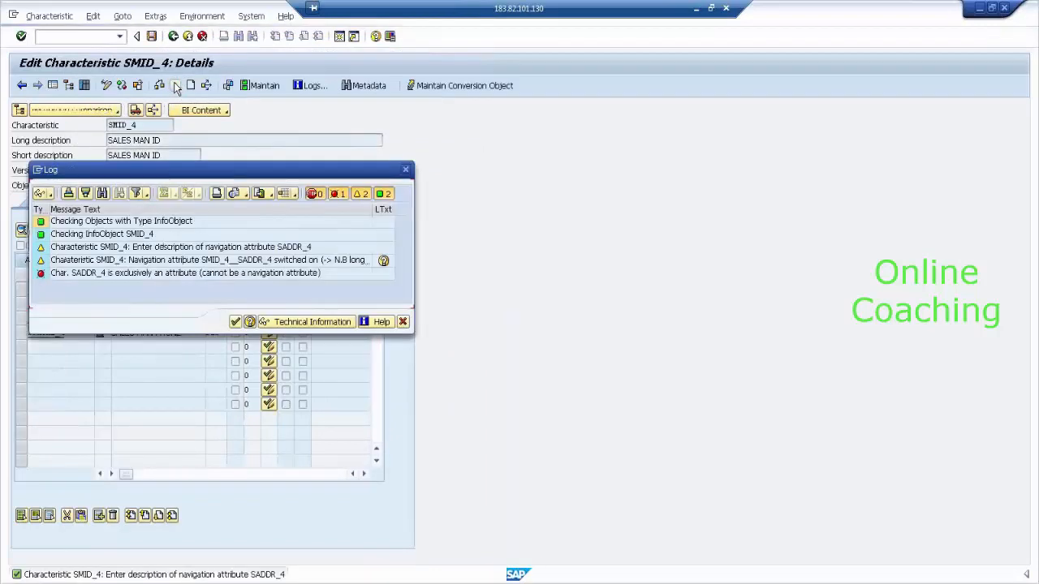
{"action": "left_click", "coordinate": [82, 275]}
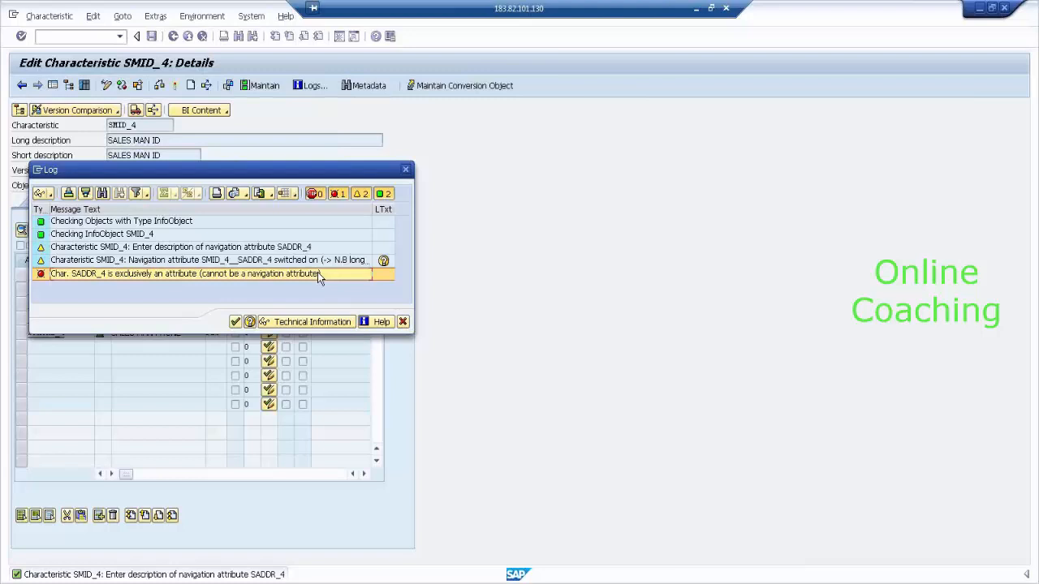
{"action": "left_click", "coordinate": [407, 323]}
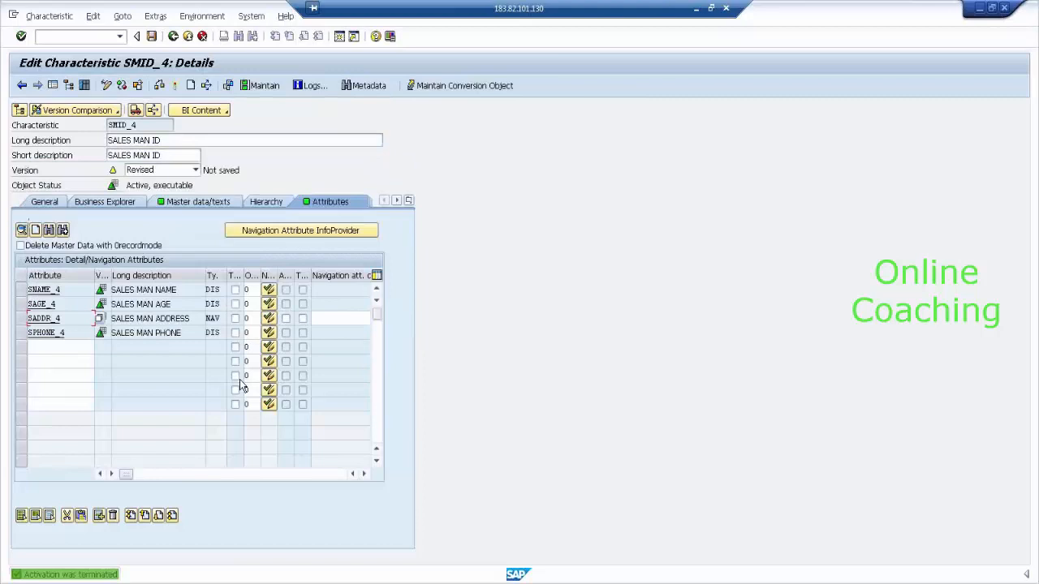
Step: Clear the Attribute Only flag in SADDR_4's details and accept the change
{"action": "left_click", "coordinate": [53, 320]}
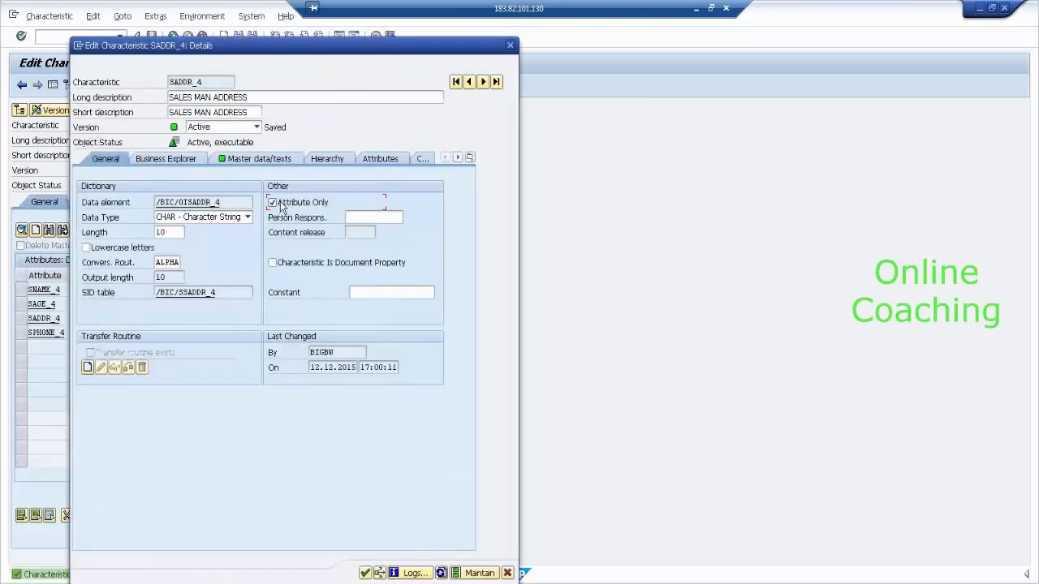
{"action": "left_click", "coordinate": [274, 202]}
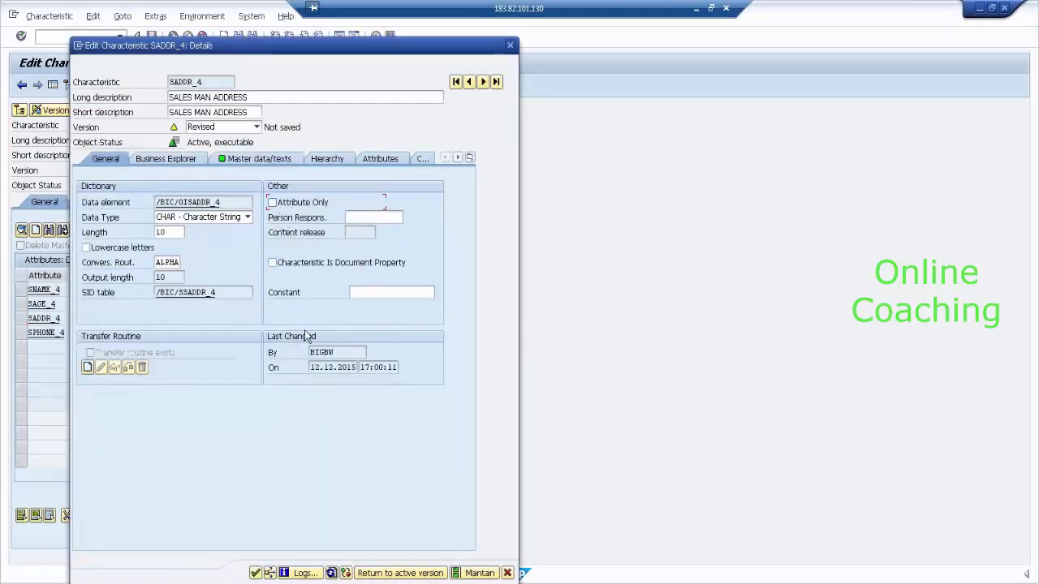
{"action": "left_click", "coordinate": [255, 574]}
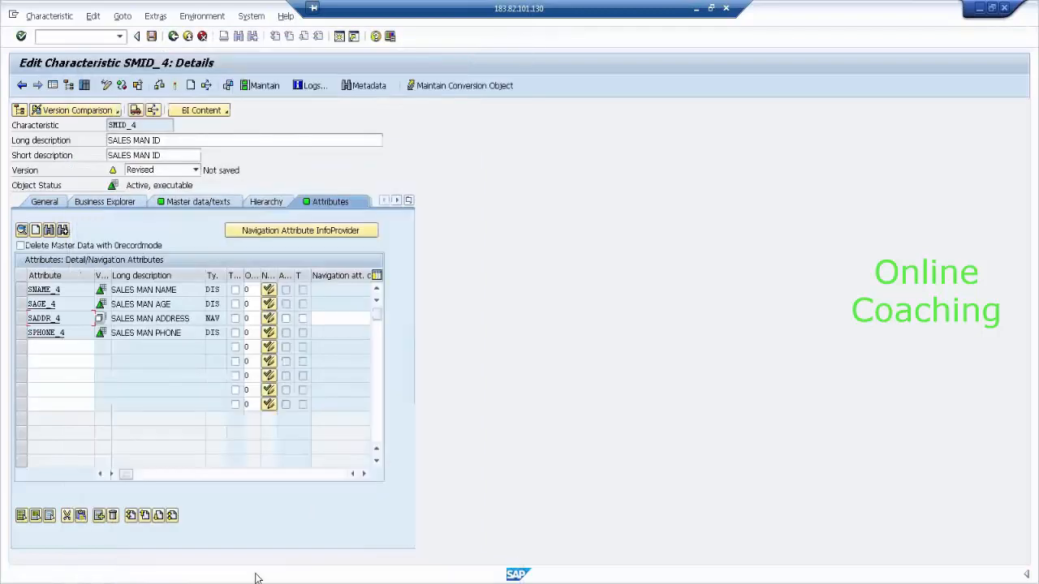
Step: Activate SMID_4 together with its dependent InfoObjects in spite of warnings, and return to the InfoObjects tree
{"action": "left_click", "coordinate": [176, 84]}
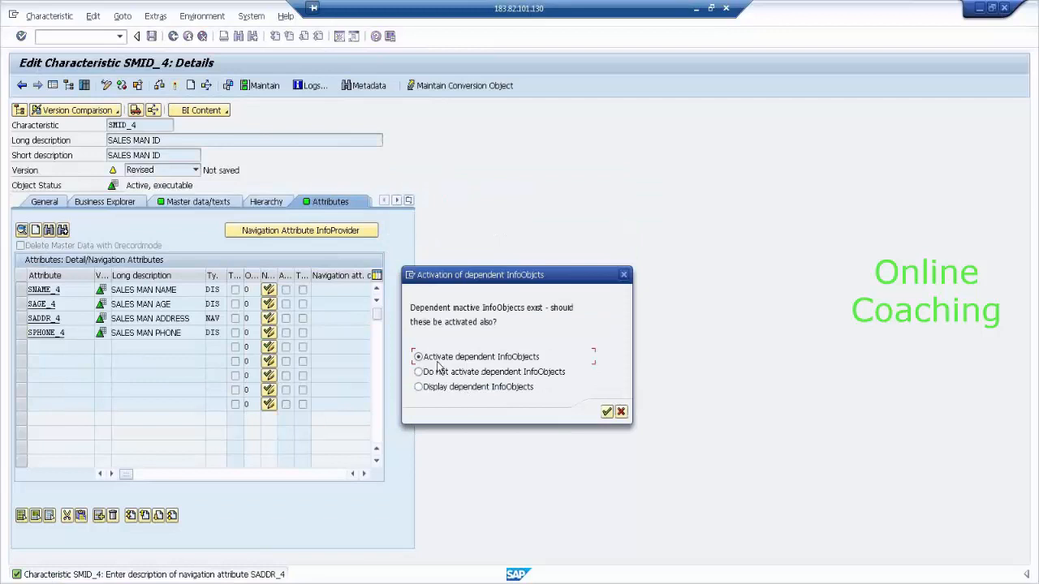
{"action": "left_click", "coordinate": [606, 412]}
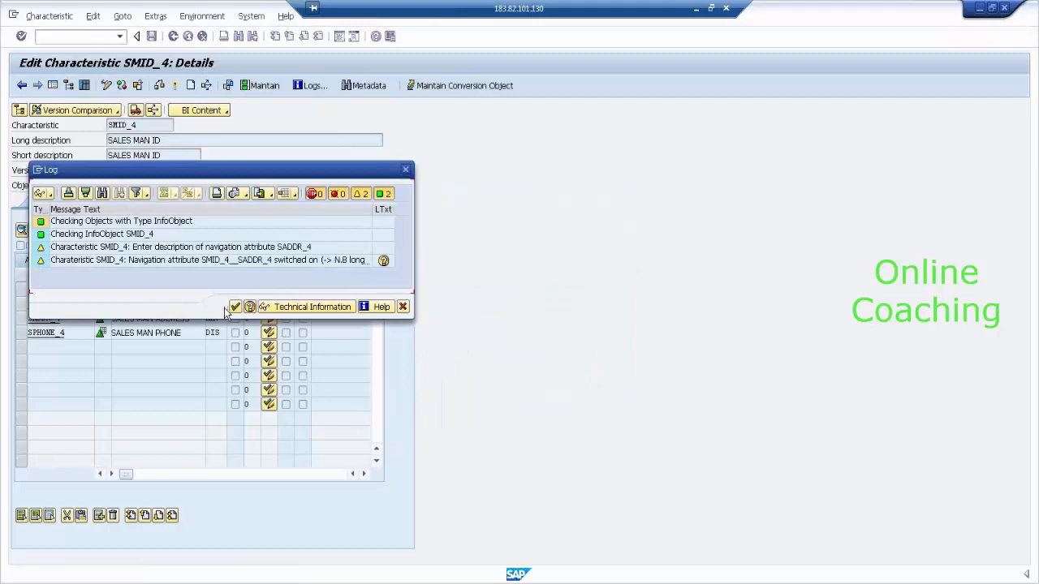
{"action": "left_click", "coordinate": [234, 306]}
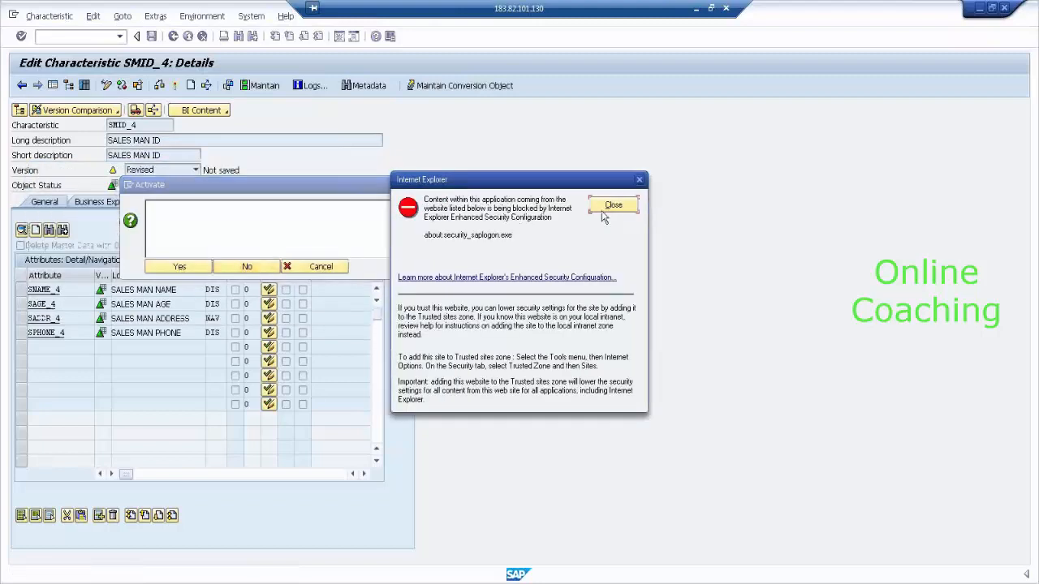
{"action": "left_click", "coordinate": [603, 210]}
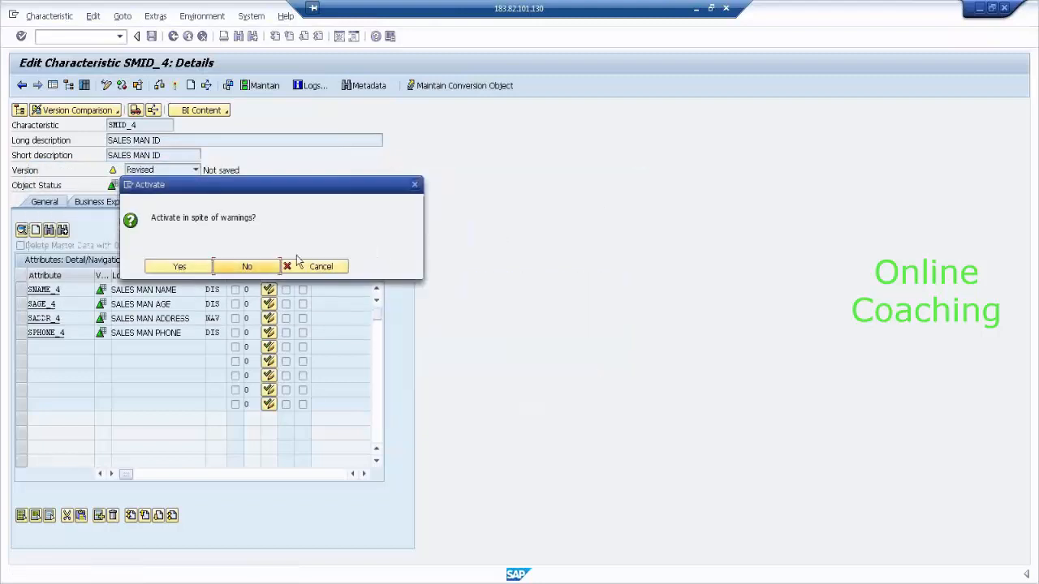
{"action": "left_click", "coordinate": [159, 272]}
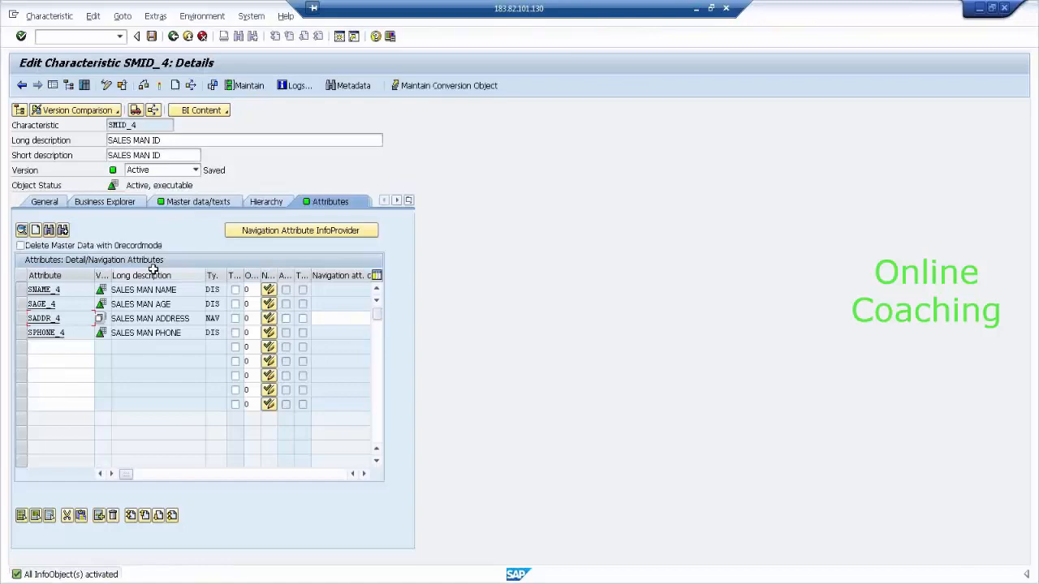
{"action": "left_click", "coordinate": [173, 38]}
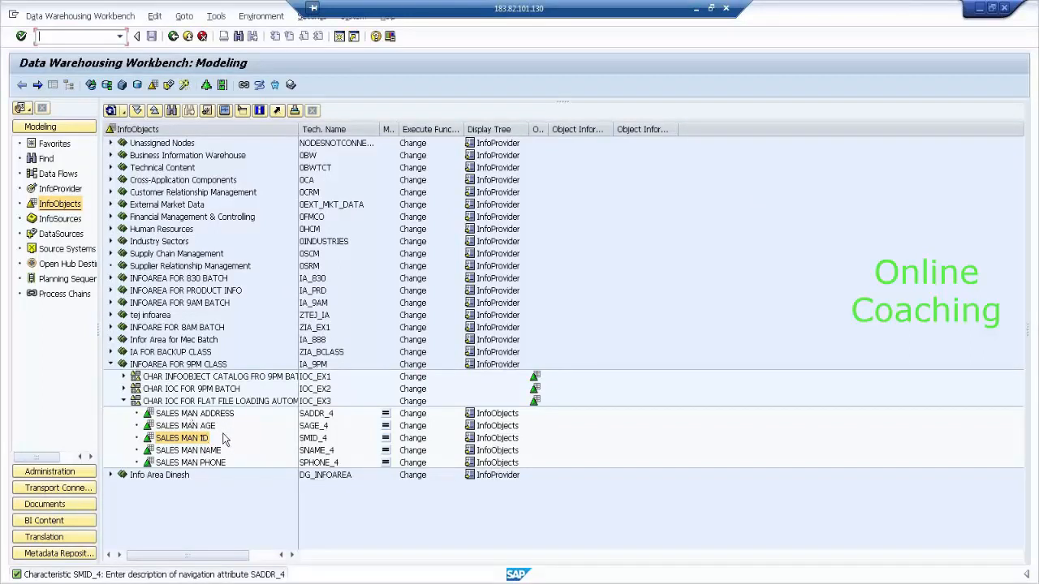
Step: Check the data flow diagram in Excel and the PC_SRI DataSources tree in SAP, and return to the InfoObjects tree
{"action": "left_click", "coordinate": [696, 8]}
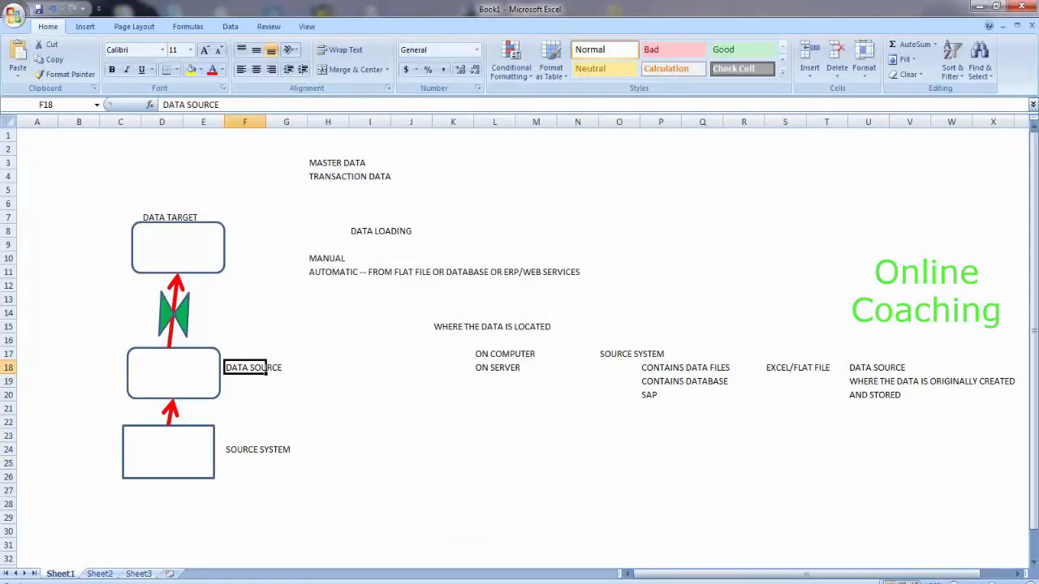
{"action": "key", "text": "alt+Tab"}
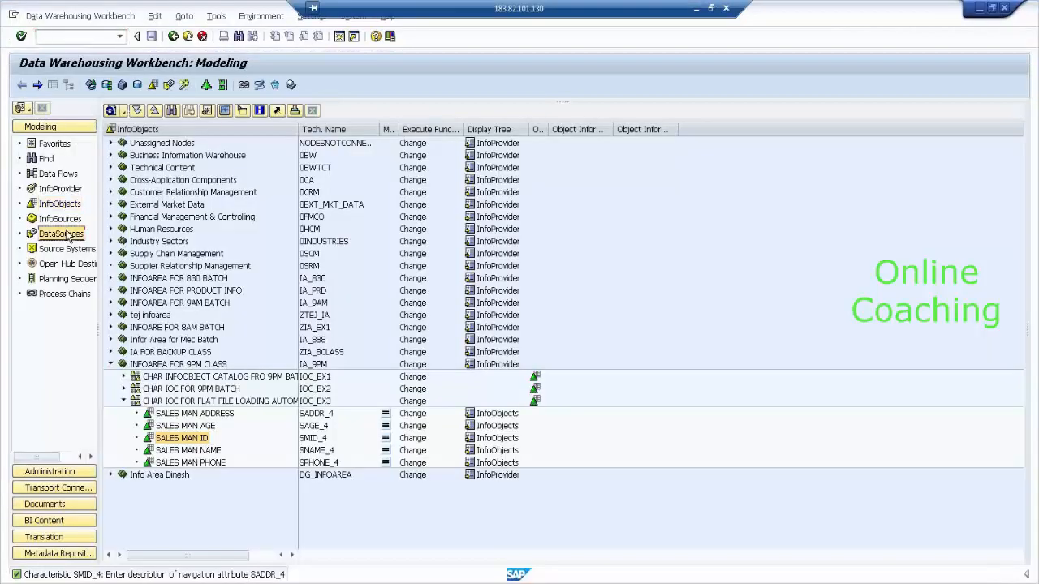
{"action": "left_click", "coordinate": [70, 234]}
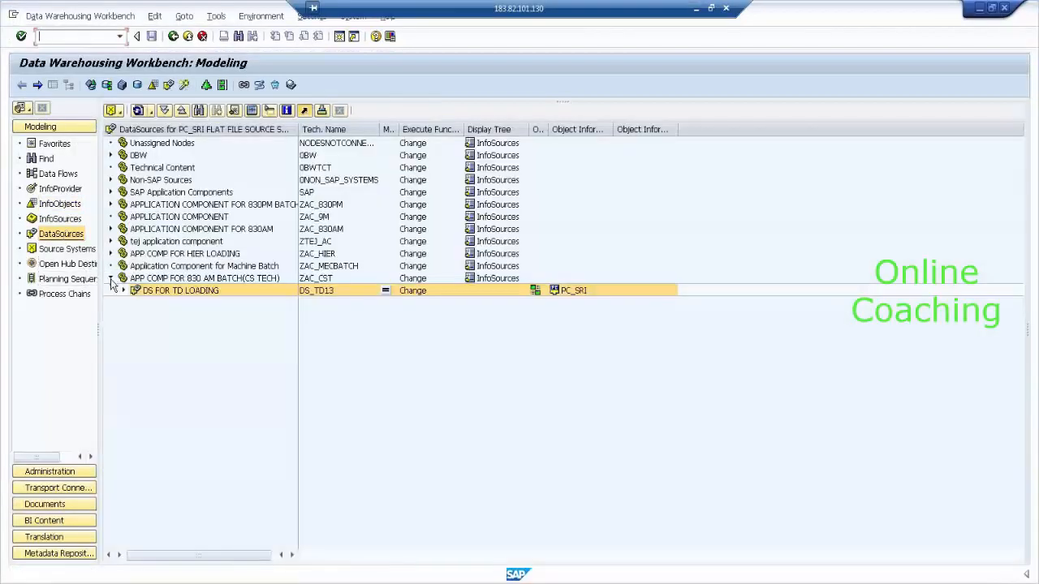
{"action": "left_click", "coordinate": [111, 279]}
{"action": "left_click", "coordinate": [63, 208]}
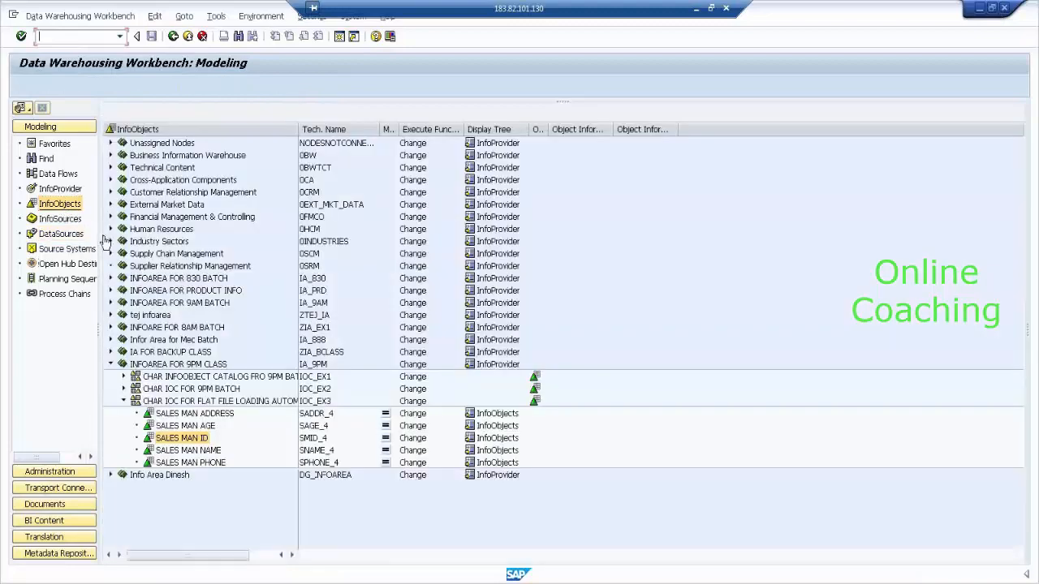
Step: Review where SALES MAN ID sits under catalog IOC_EX3 and InfoArea IA_9PM in the InfoObjects tree
{"action": "left_click", "coordinate": [202, 440]}
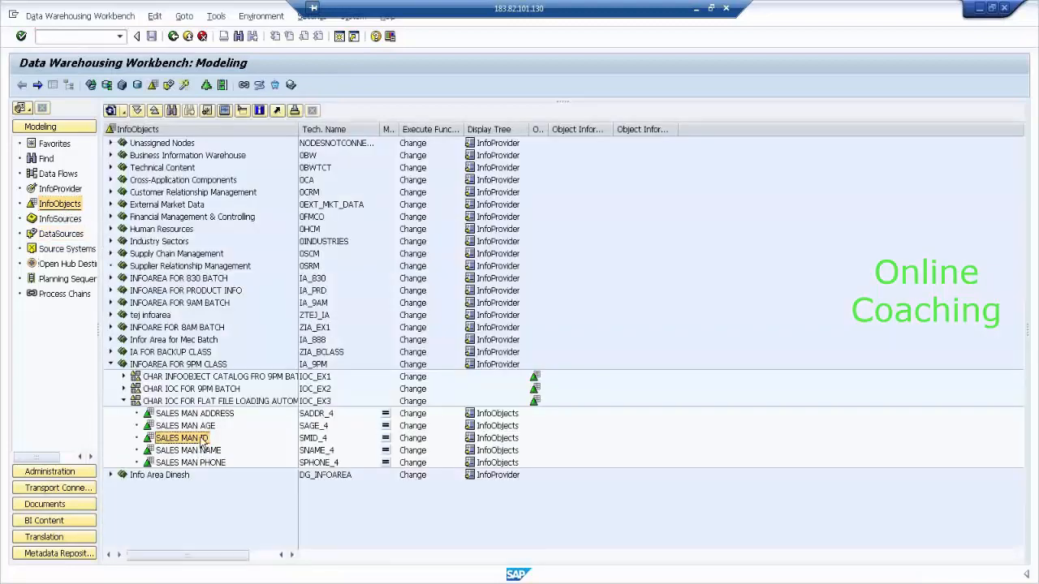
{"action": "left_click", "coordinate": [187, 402]}
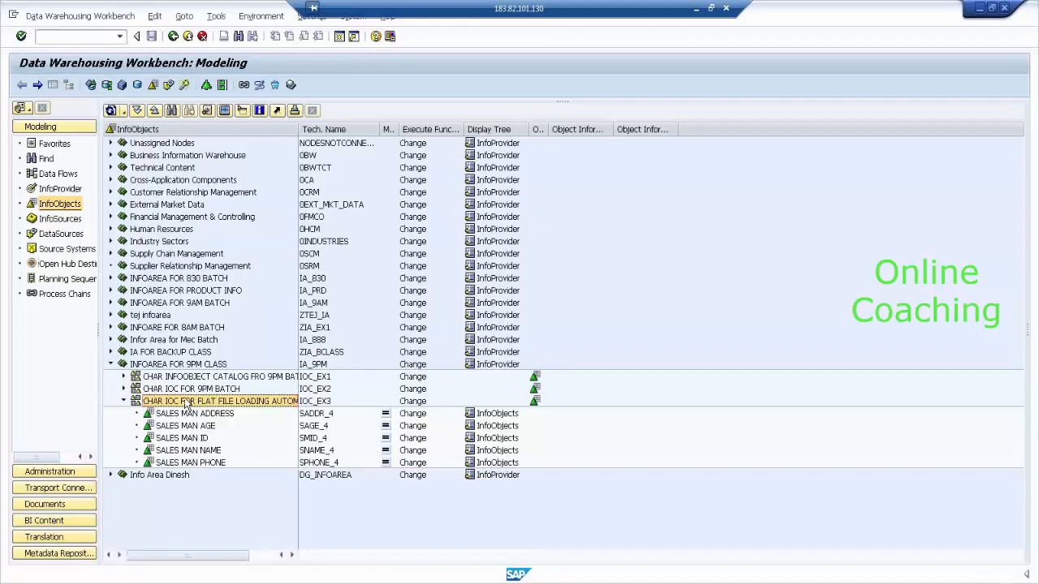
{"action": "left_click", "coordinate": [176, 365]}
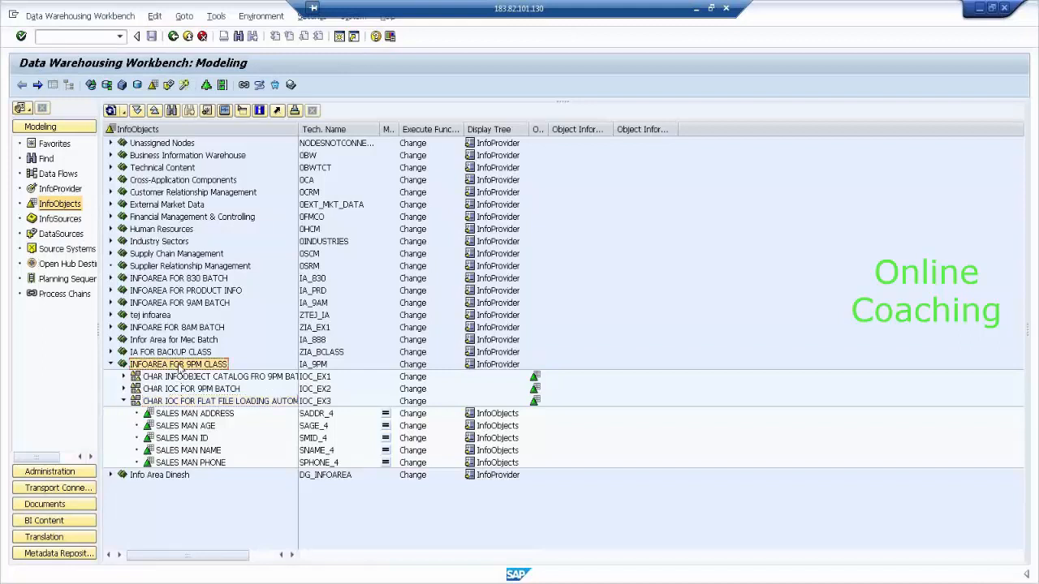
{"action": "left_click", "coordinate": [203, 439]}
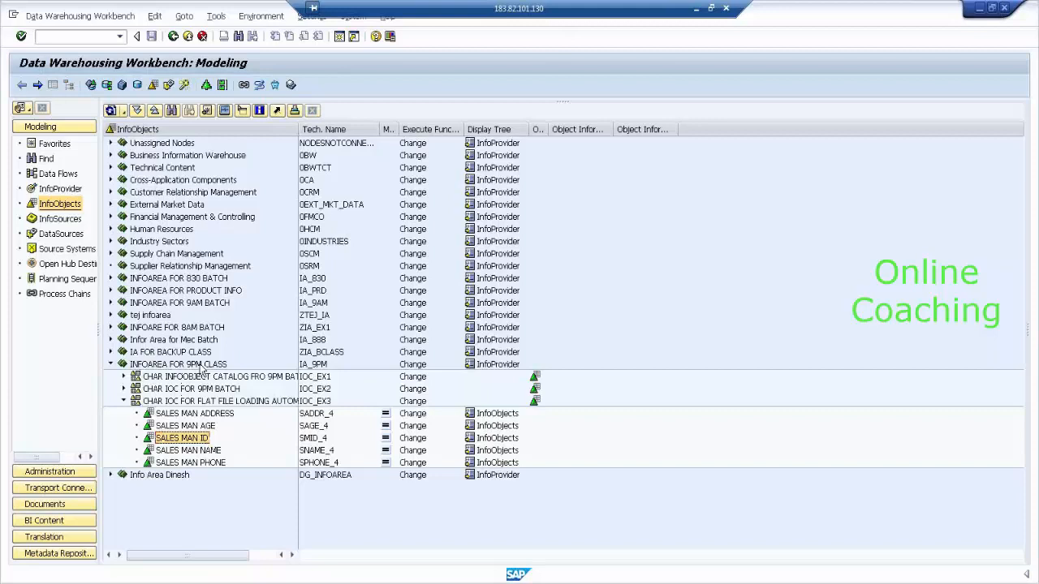
{"action": "left_click", "coordinate": [202, 366]}
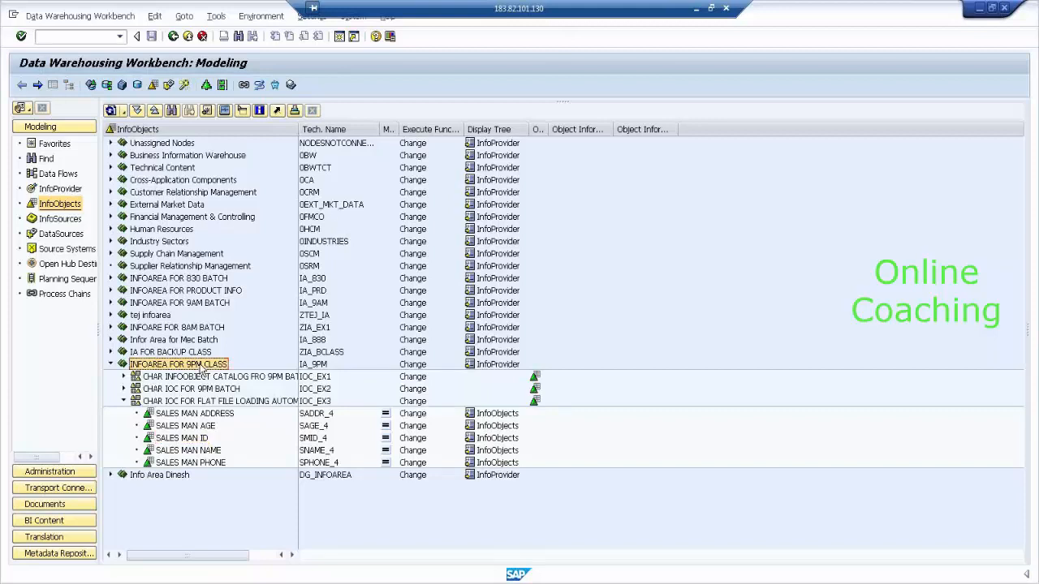
{"action": "left_click", "coordinate": [203, 402]}
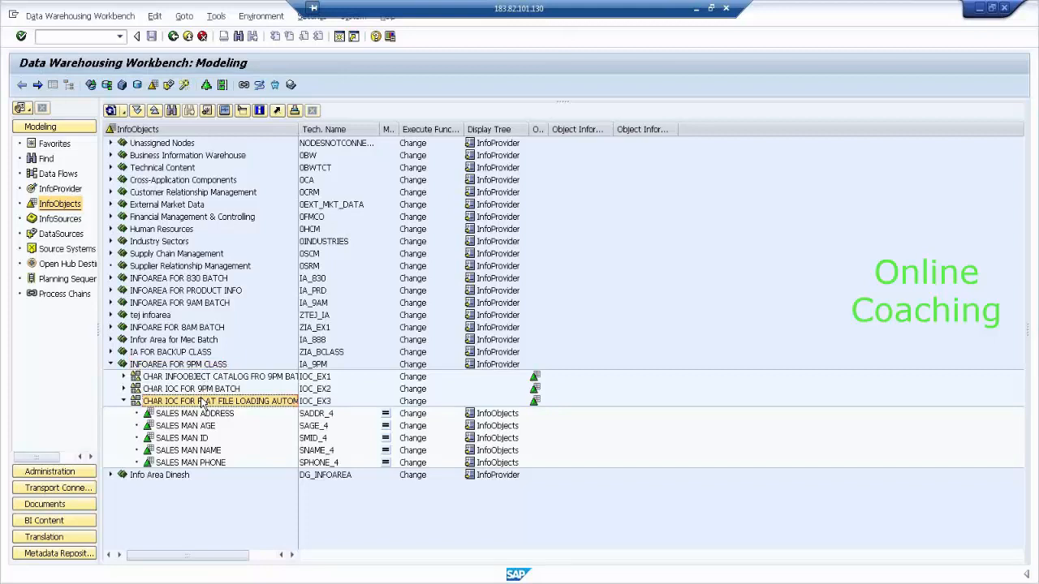
Step: Show the DataSources tree for the flat file source system PC_9PM
{"action": "left_click", "coordinate": [61, 233]}
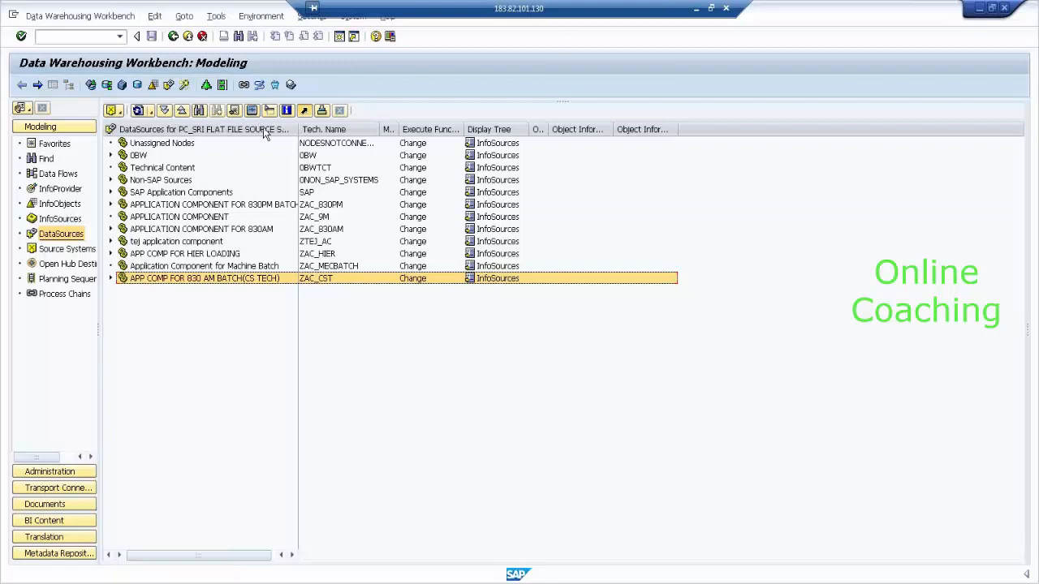
{"action": "left_click", "coordinate": [120, 114]}
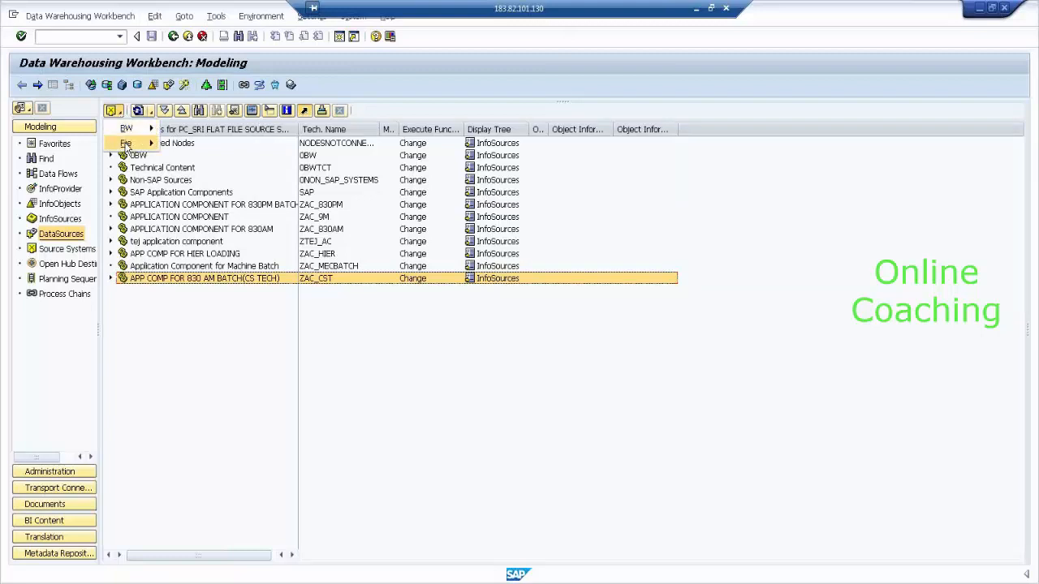
{"action": "mouse_move", "coordinate": [136, 145]}
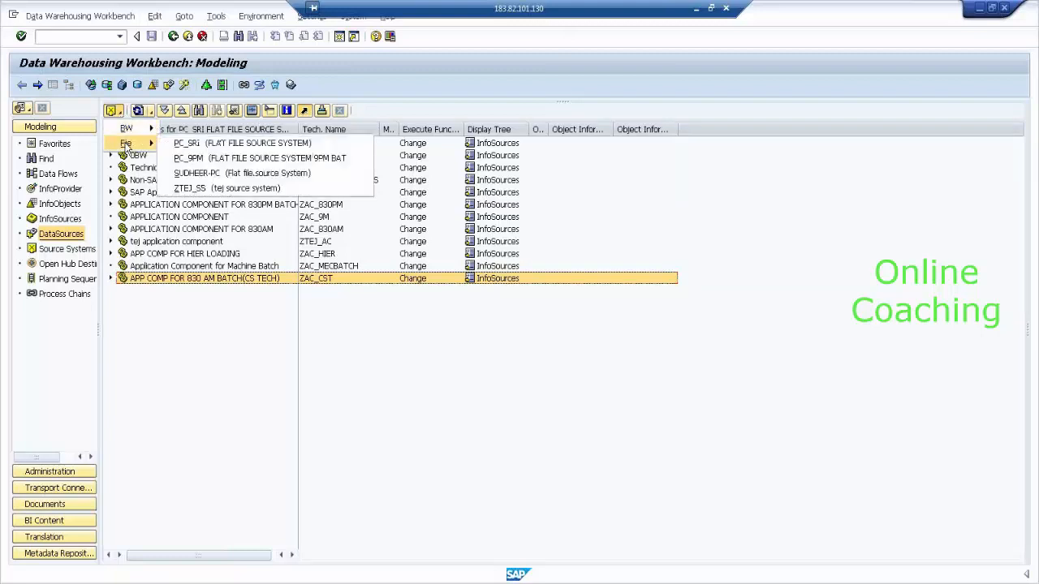
{"action": "left_click", "coordinate": [261, 160]}
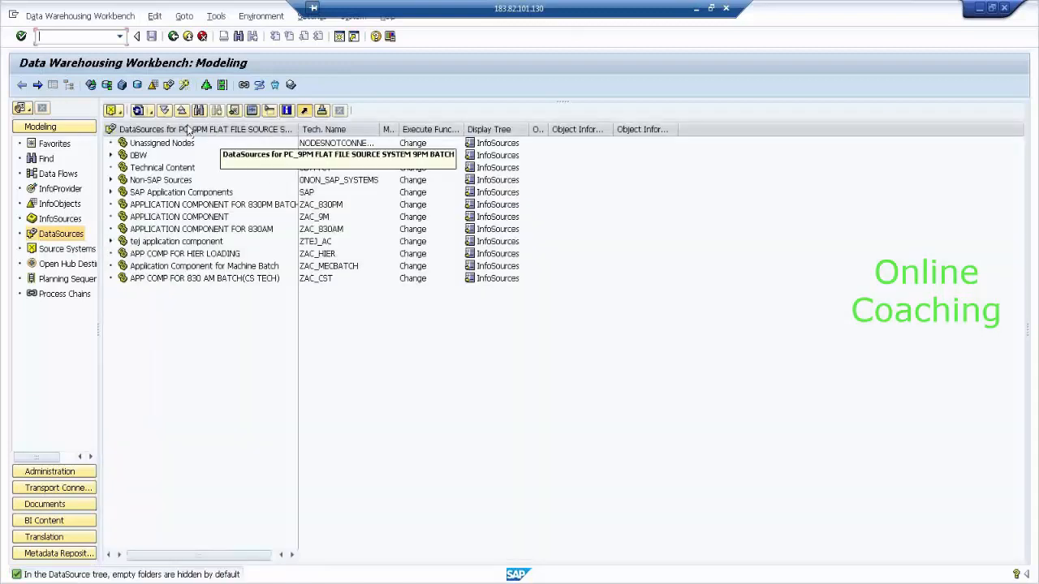
Step: Start creating a new application component at the root of the PC_9PM DataSources tree
{"action": "right_click", "coordinate": [230, 132]}
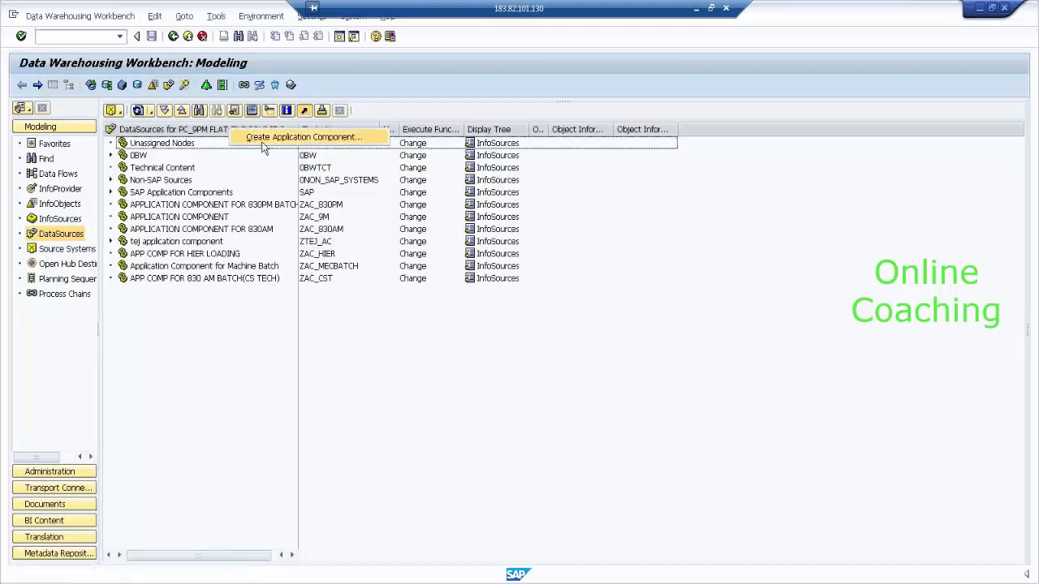
{"action": "left_click", "coordinate": [264, 140]}
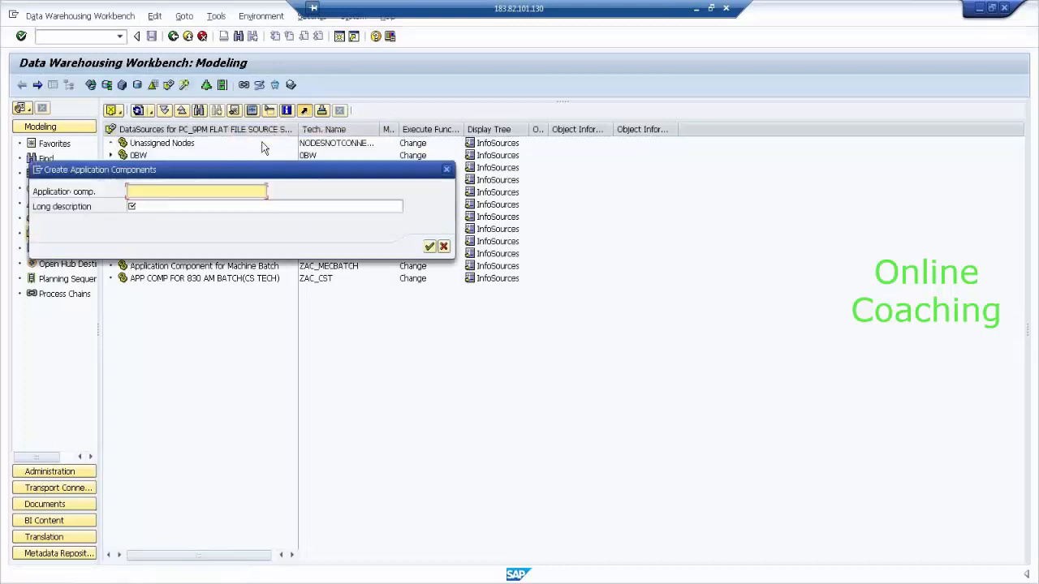
Step: Create an application component AC_9PM with the long description APP COMP FOR 9PM BATCH
{"action": "left_click_drag", "start_coordinate": [519, 203], "coordinate": [577, 224]}
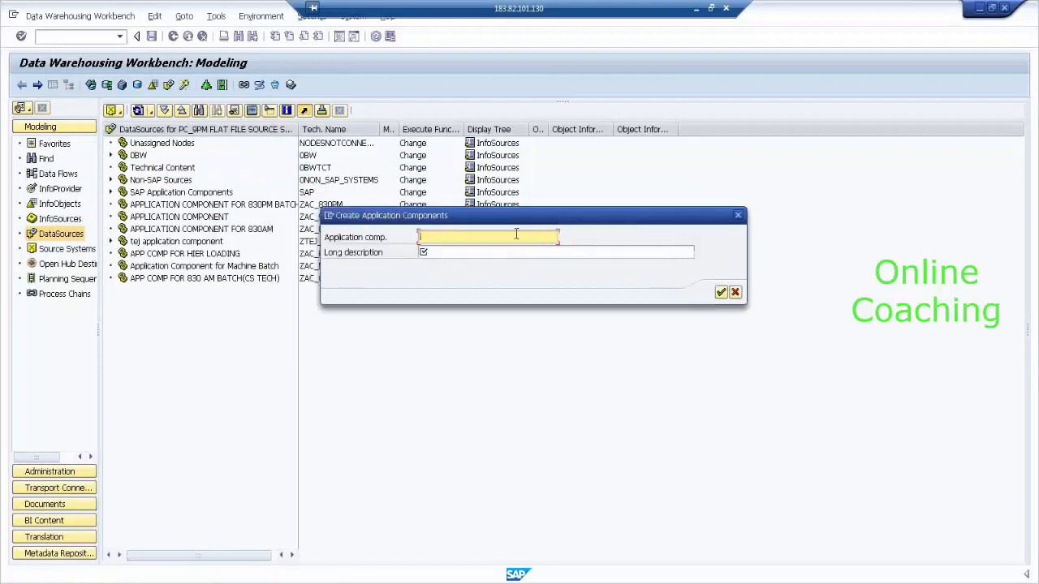
{"action": "type", "text": "AC_9PM"}
{"action": "key", "text": "Tab"}
{"action": "type", "text": "APP"}
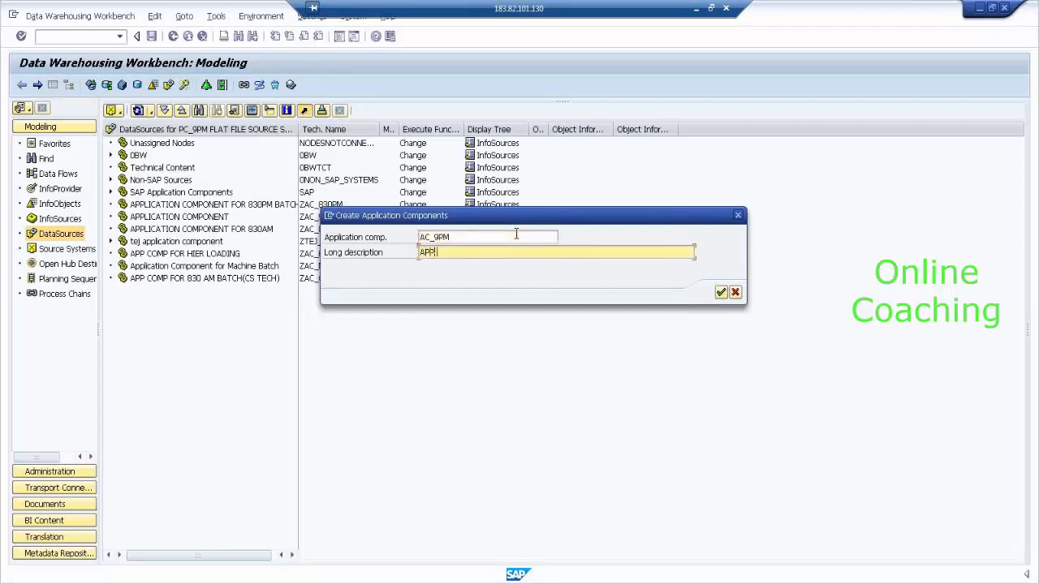
{"action": "type", "text": " COMP FOR 9PM BATCH"}
{"action": "key", "text": "Return"}
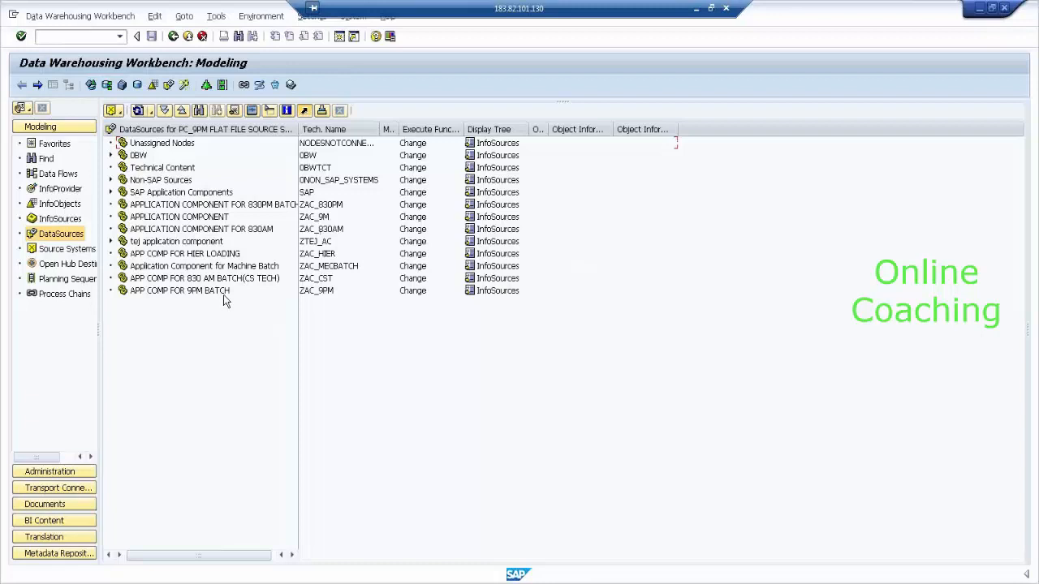
Step: Create DataSource DS_MDATT4 under APP COMP FOR 9PM BATCH with the data type Master Data Attributes
{"action": "right_click", "coordinate": [225, 297]}
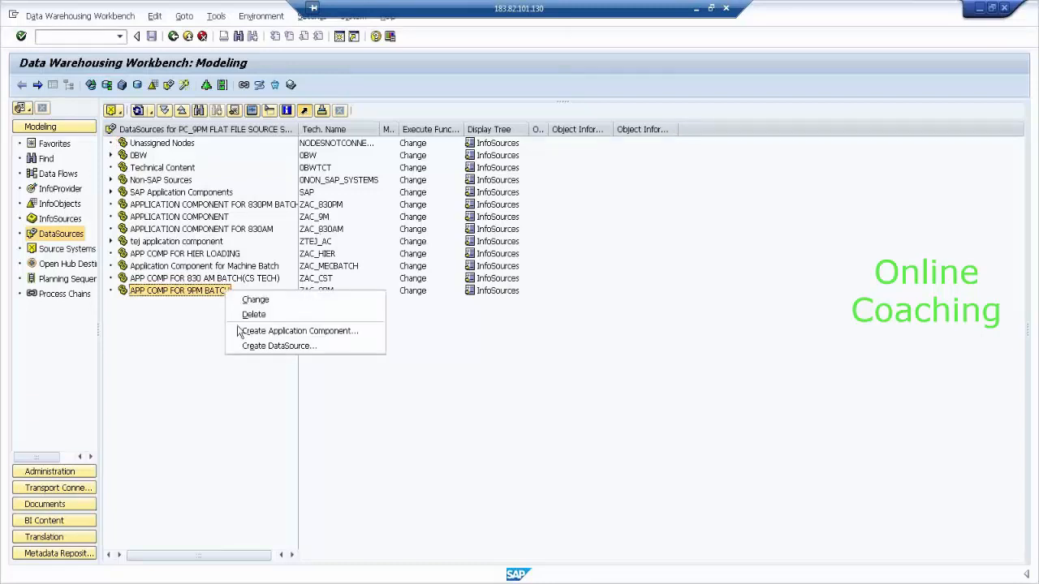
{"action": "left_click", "coordinate": [248, 347]}
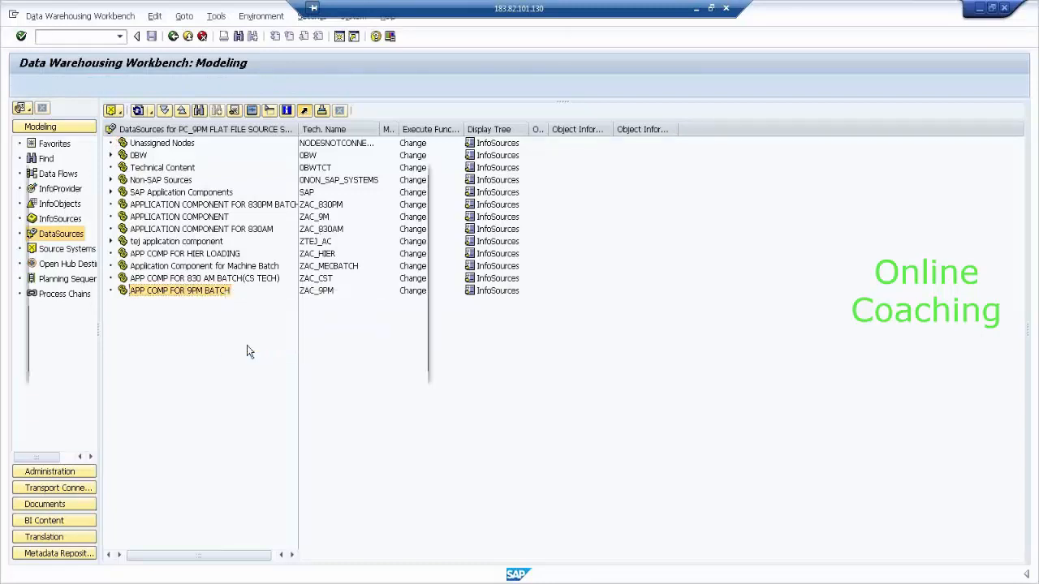
{"action": "left_click_drag", "start_coordinate": [346, 173], "coordinate": [484, 174]}
{"action": "type", "text": "DS"}
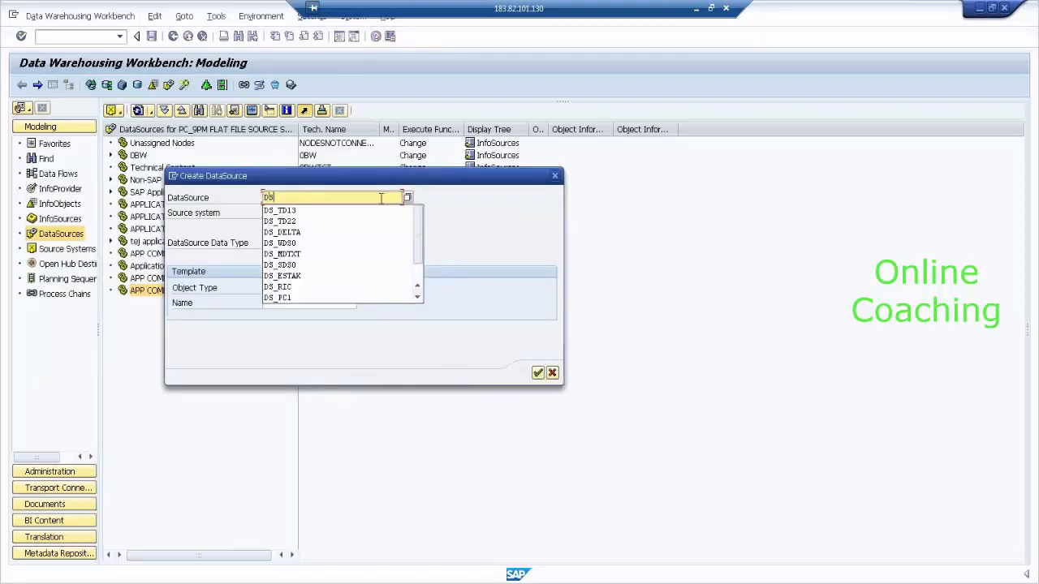
{"action": "type", "text": "_MDATT"}
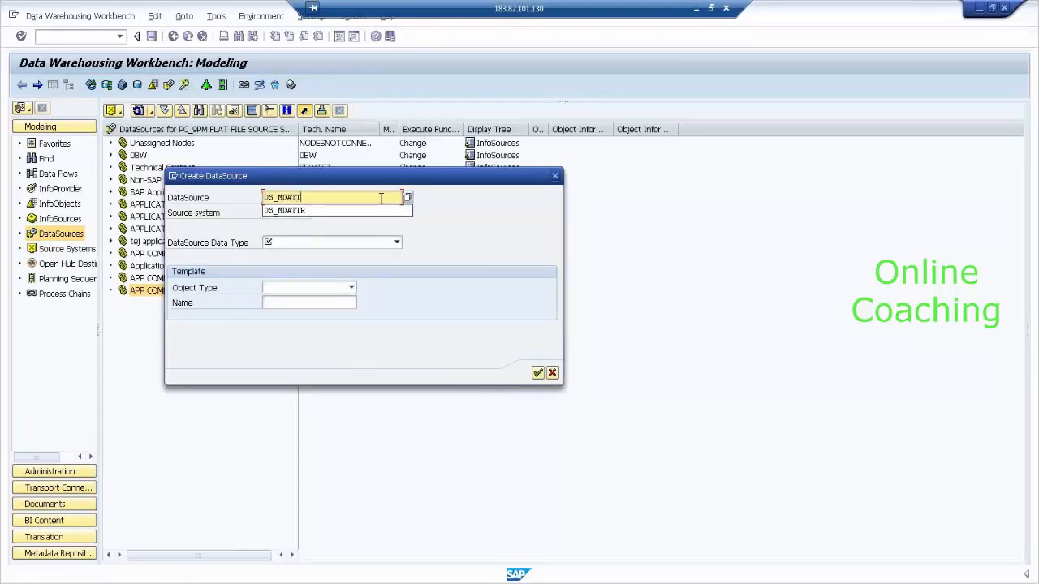
{"action": "type", "text": "4"}
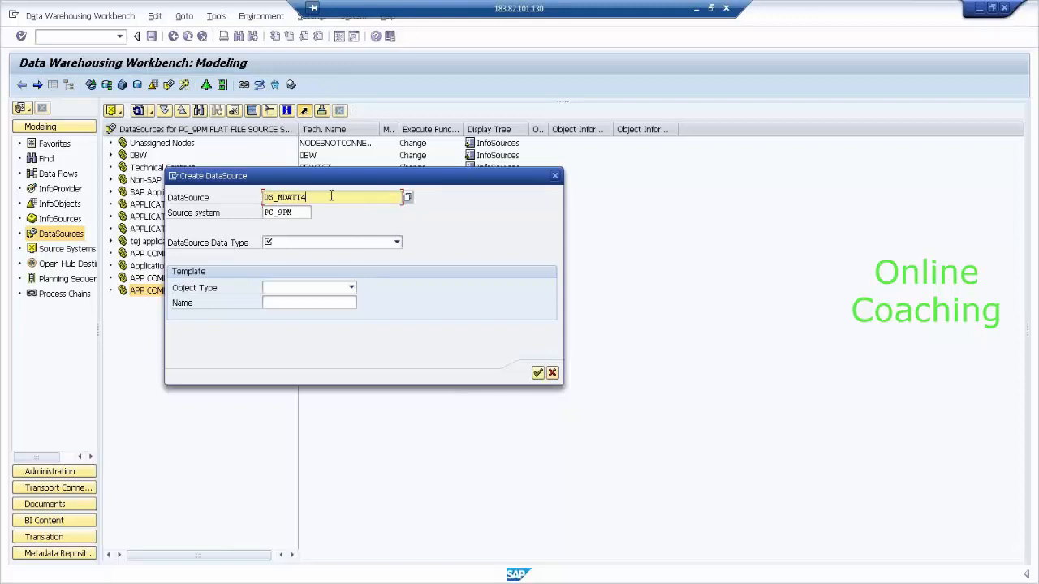
{"action": "left_click", "coordinate": [361, 250]}
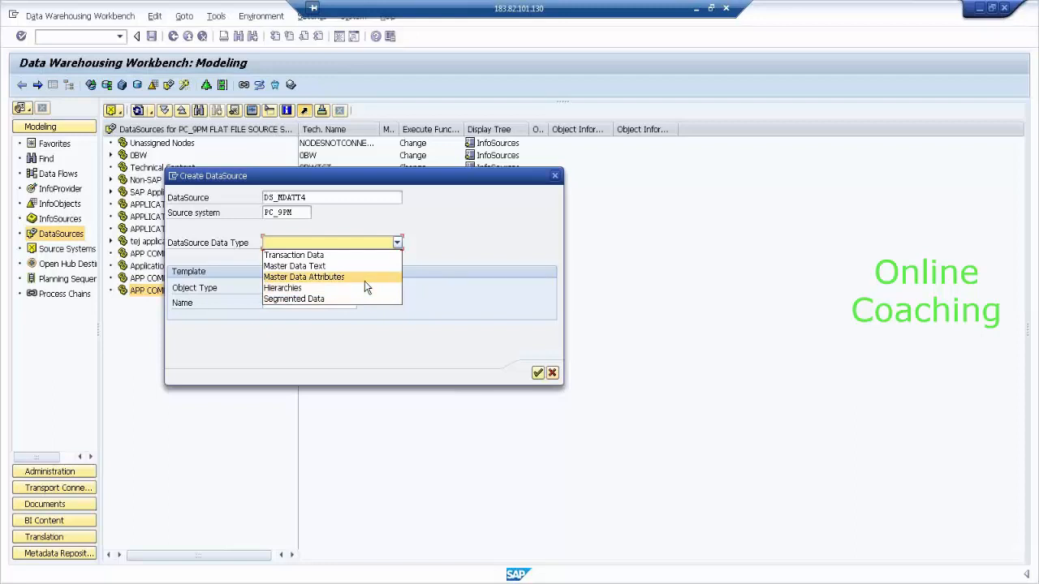
{"action": "left_click", "coordinate": [364, 277]}
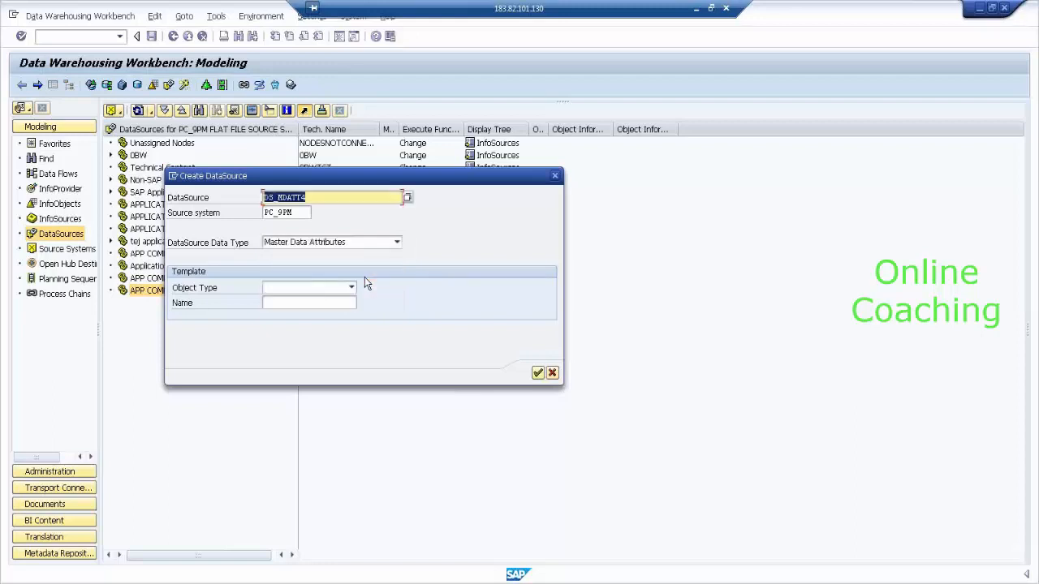
{"action": "left_click", "coordinate": [538, 373]}
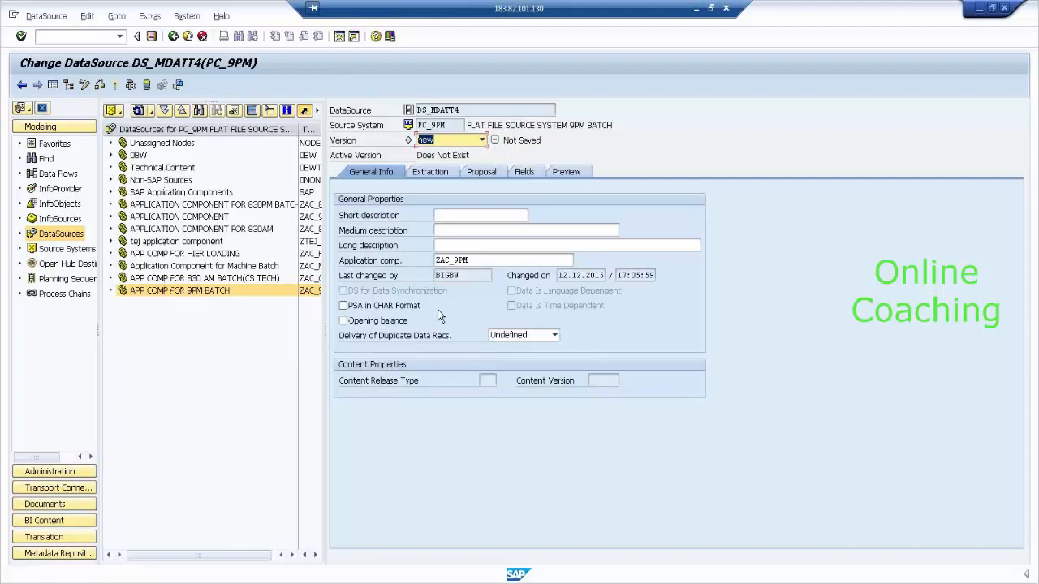
Step: Set the DataSource's short, medium and long descriptions to DS FOR MD ATTR EX4
{"action": "left_click", "coordinate": [448, 215]}
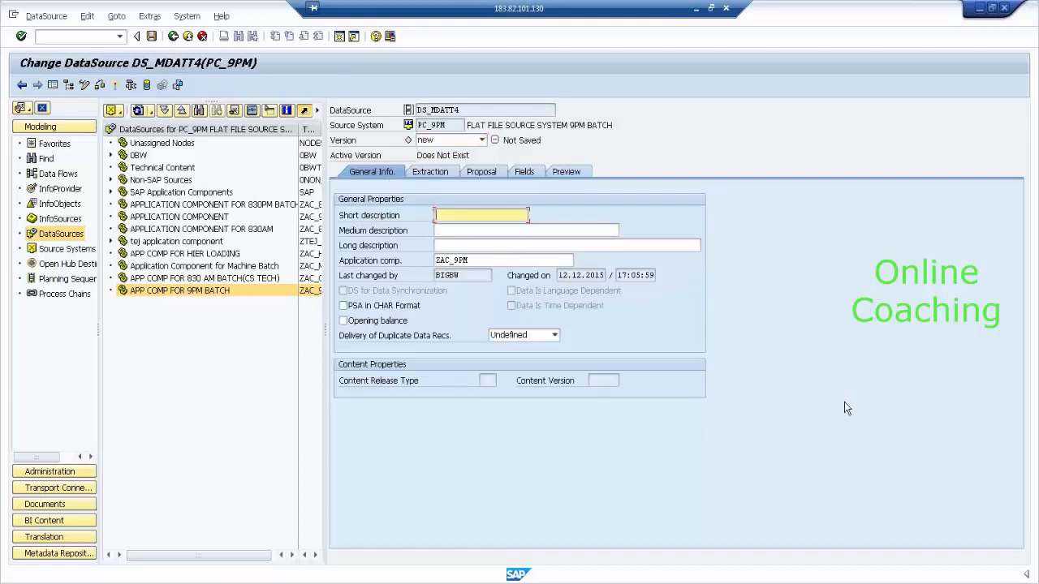
{"action": "type", "text": "DS FOR M"}
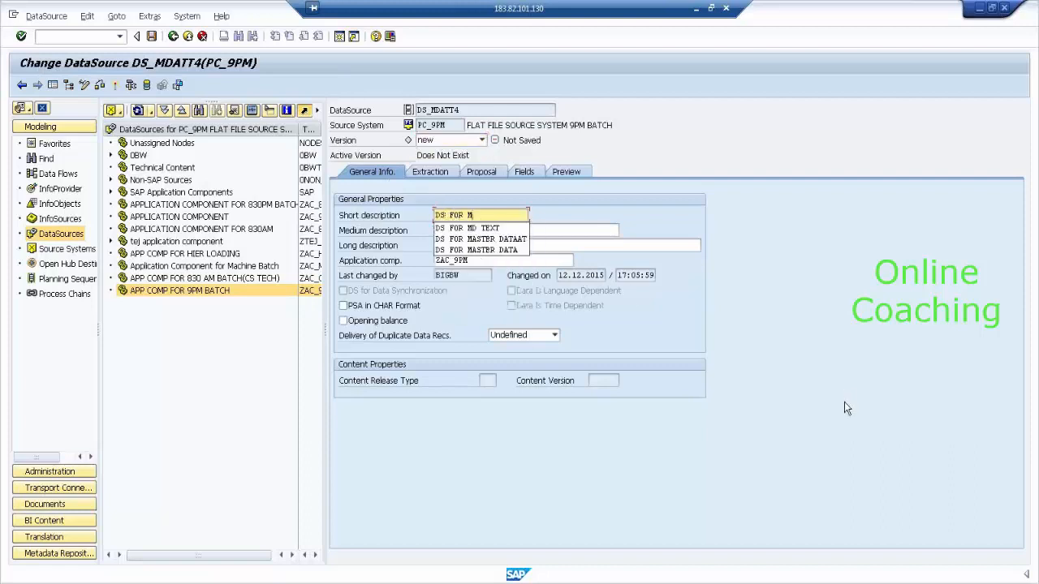
{"action": "type", "text": "D ATT"}
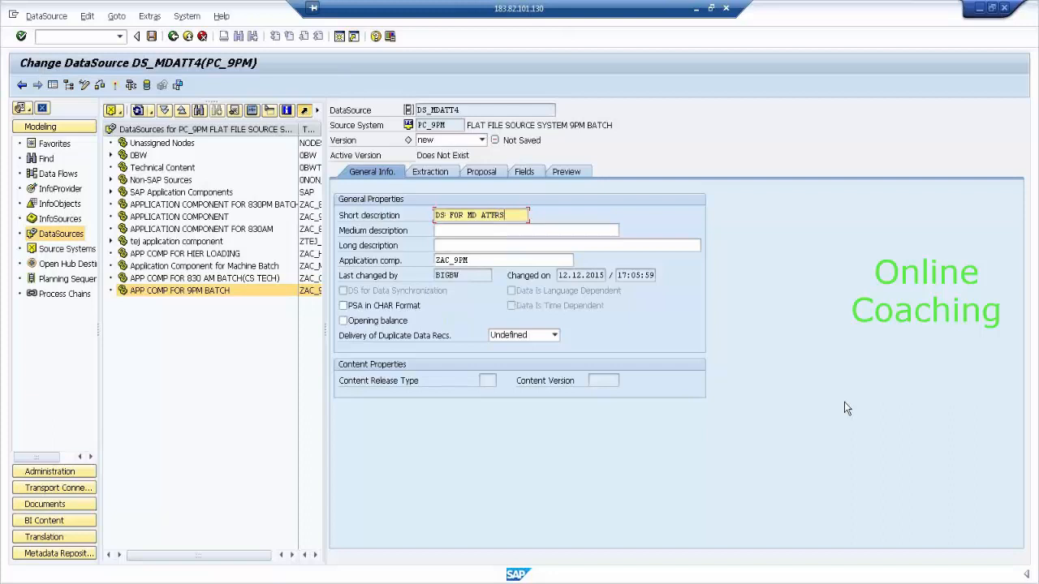
{"action": "type", "text": "R EX4"}
{"action": "key", "text": "shift+Home"}
{"action": "key", "text": "ctrl+c"}
{"action": "key", "text": "Tab"}
{"action": "key", "text": "ctrl+v"}
{"action": "key", "text": "Tab"}
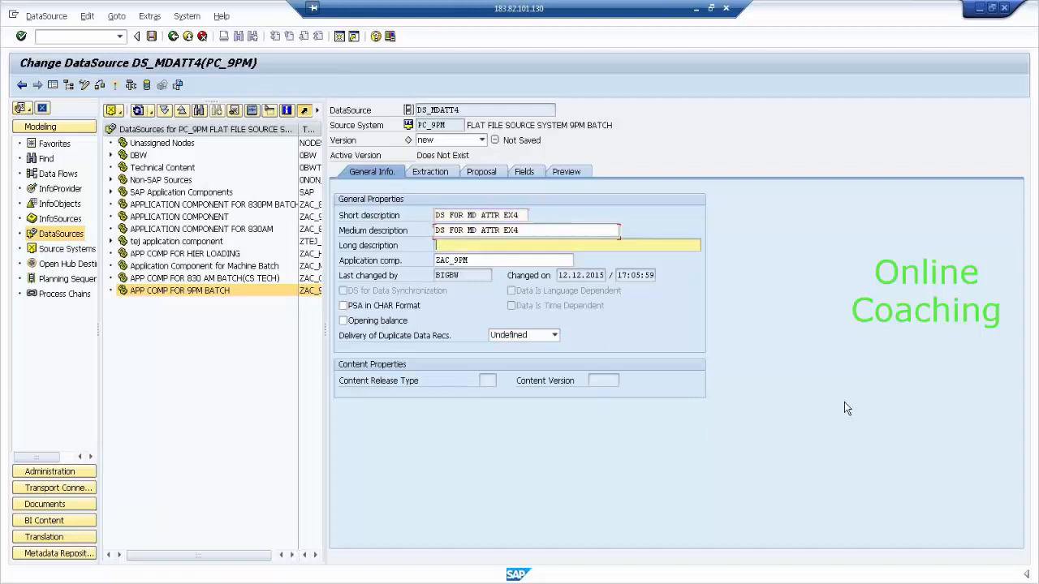
{"action": "key", "text": "ctrl+v"}
Step: Show the DataSource full-width and set its extraction file to SMA_ATTR.csv from the FLAT FILES folder on the desktop
{"action": "left_click", "coordinate": [52, 86]}
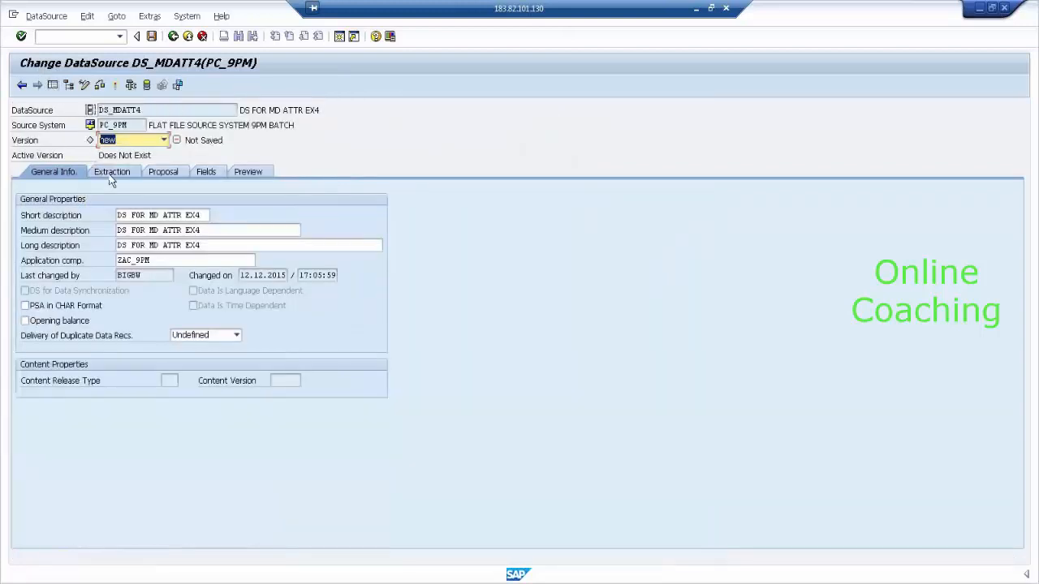
{"action": "left_click", "coordinate": [112, 178]}
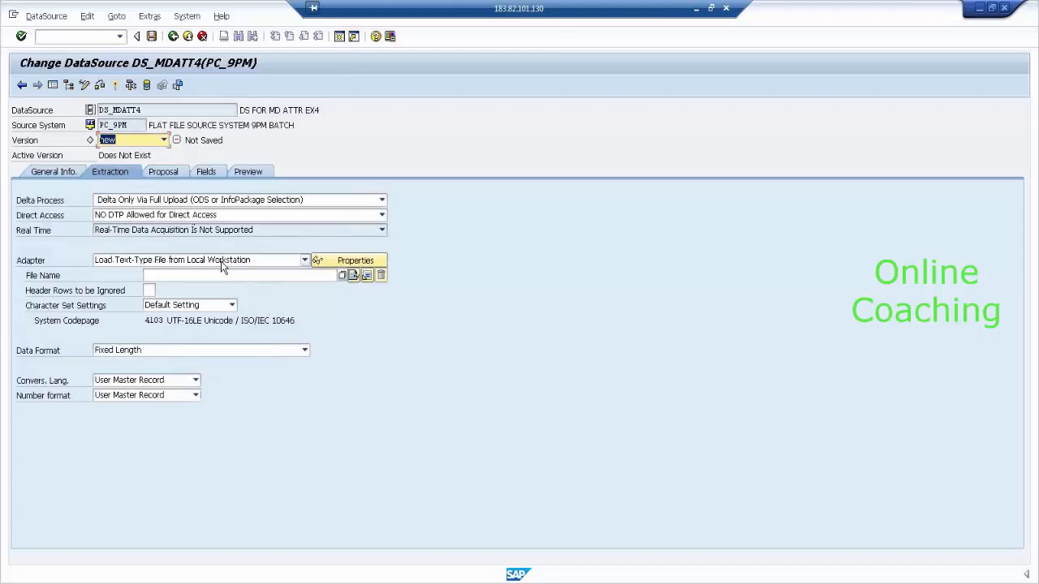
{"action": "left_click", "coordinate": [189, 275]}
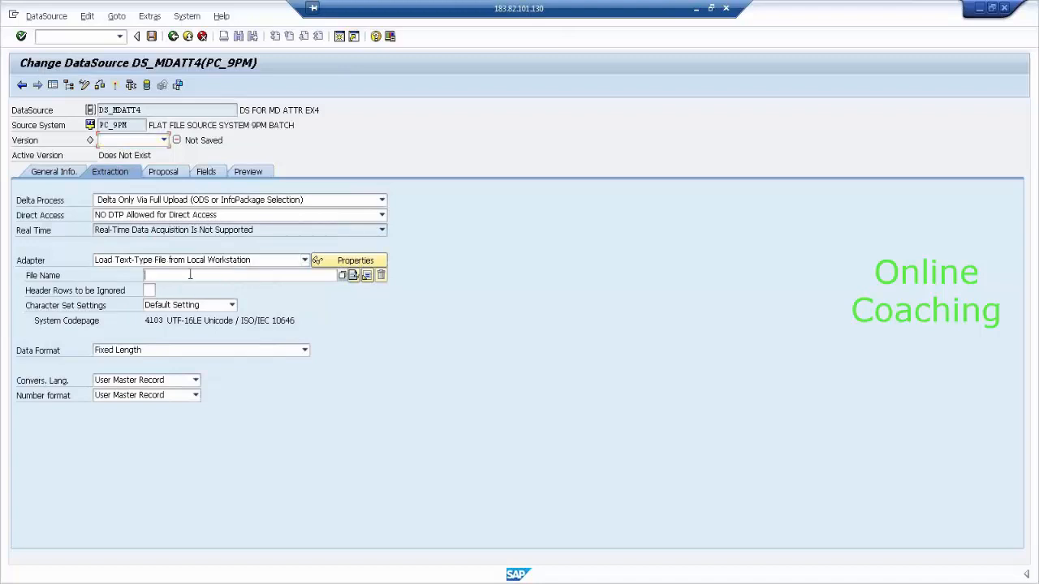
{"action": "left_click", "coordinate": [343, 276]}
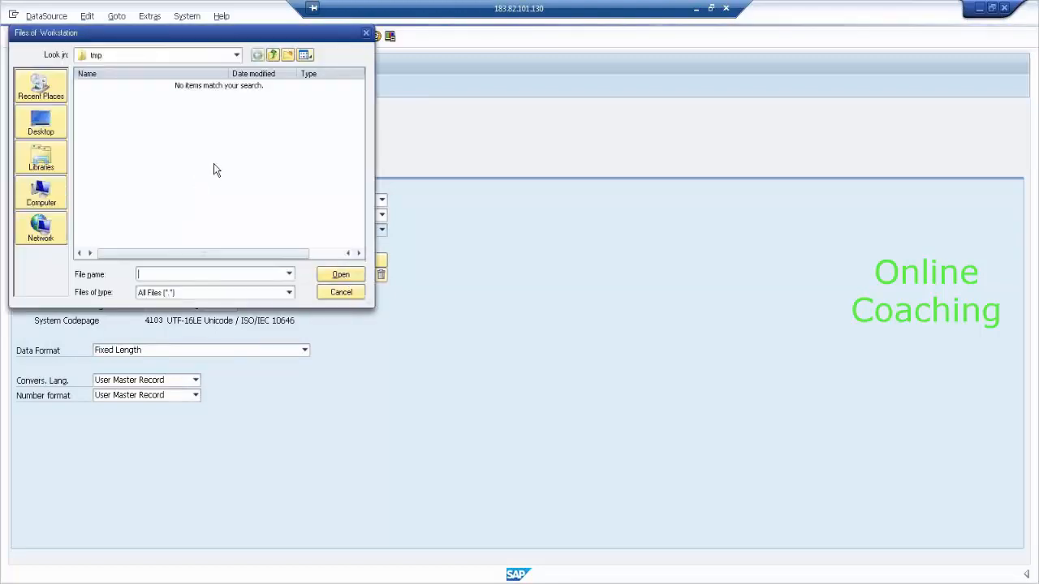
{"action": "left_click", "coordinate": [40, 120]}
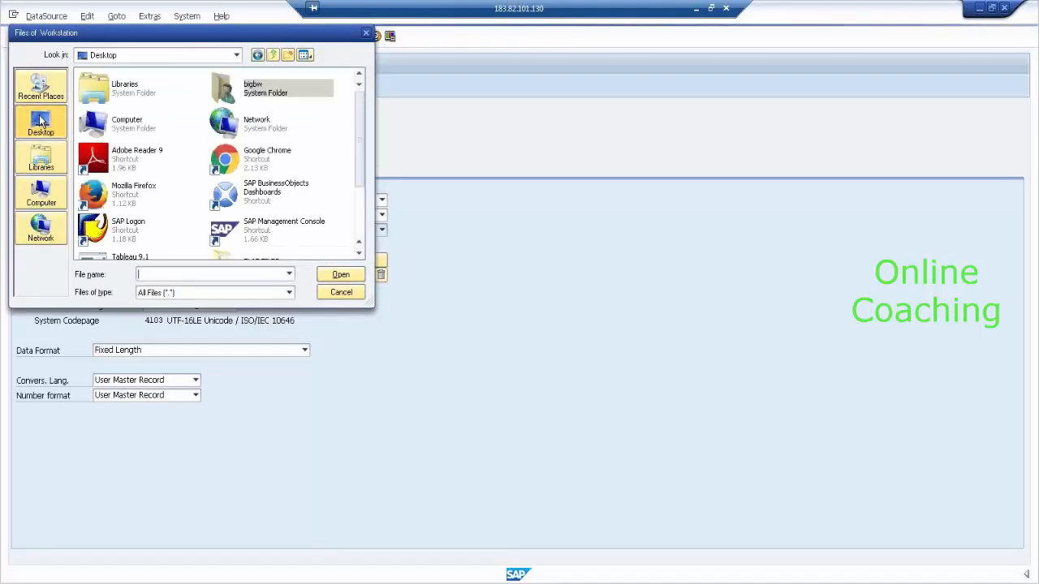
{"action": "left_click_drag", "start_coordinate": [361, 130], "coordinate": [360, 236]}
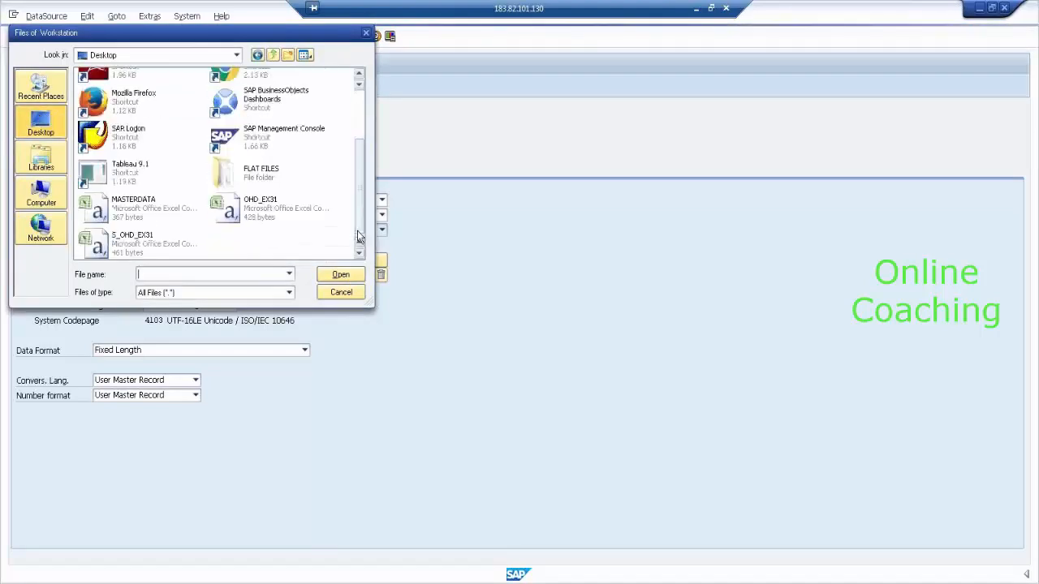
{"action": "left_click", "coordinate": [243, 169]}
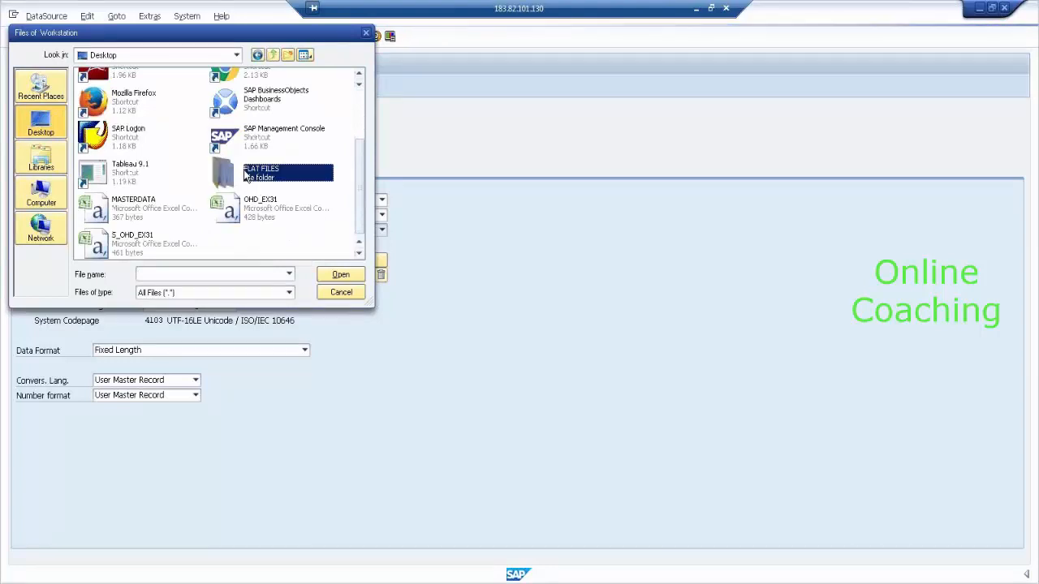
{"action": "double_click", "coordinate": [243, 170]}
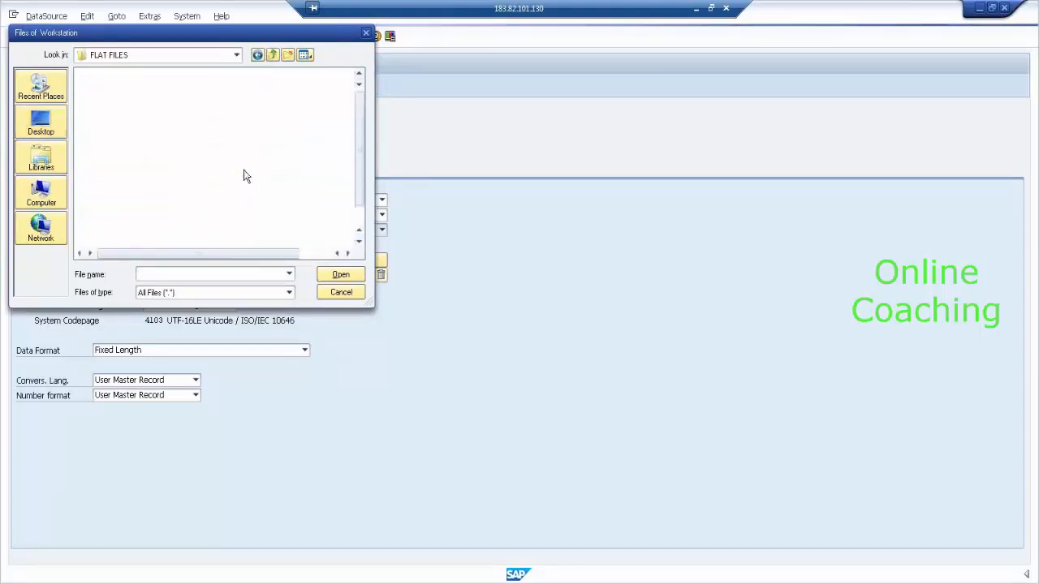
{"action": "left_click", "coordinate": [119, 191]}
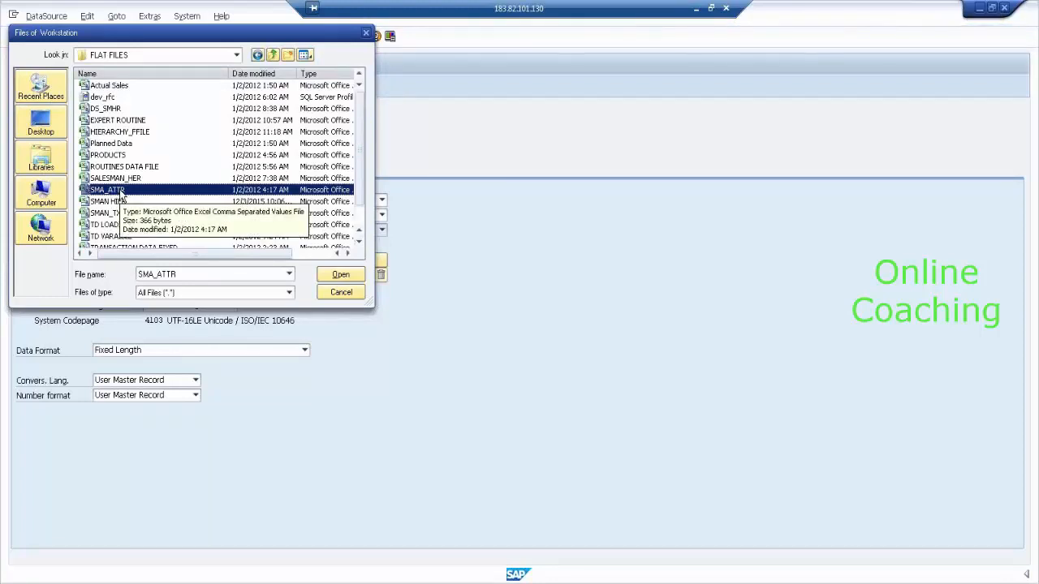
{"action": "double_click", "coordinate": [120, 189]}
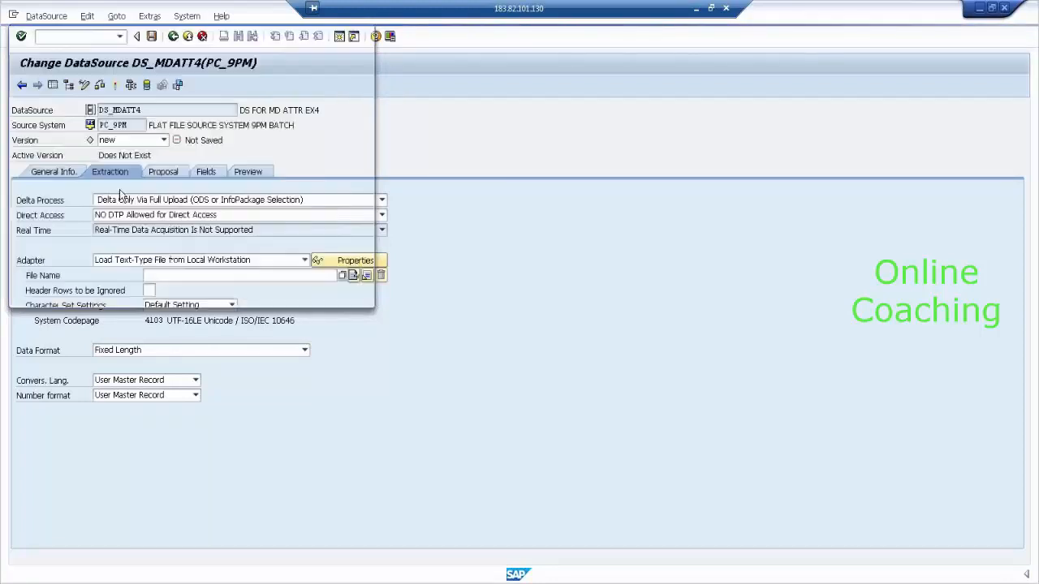
{"action": "left_click", "coordinate": [270, 277]}
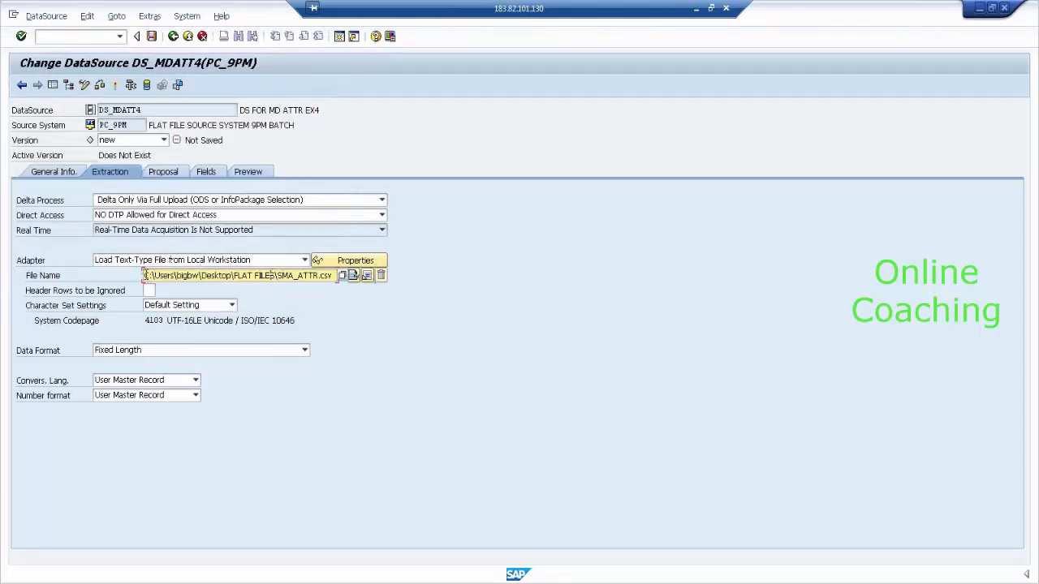
{"action": "left_click_drag", "start_coordinate": [145, 276], "coordinate": [334, 279]}
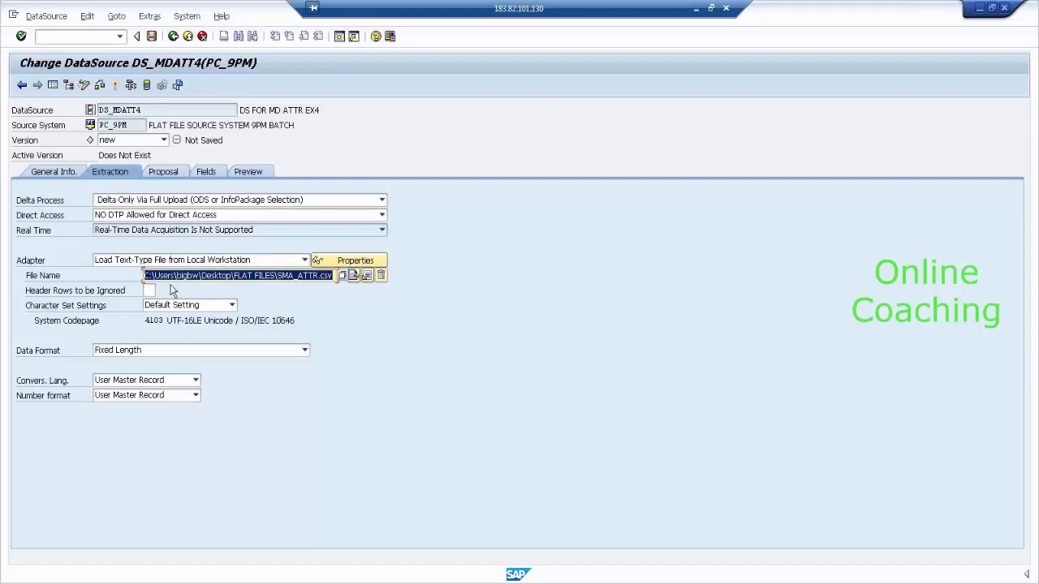
Step: Switch to Excel and examine the header row and its column names in the SMA_ATTR sheet
{"action": "left_click", "coordinate": [153, 289]}
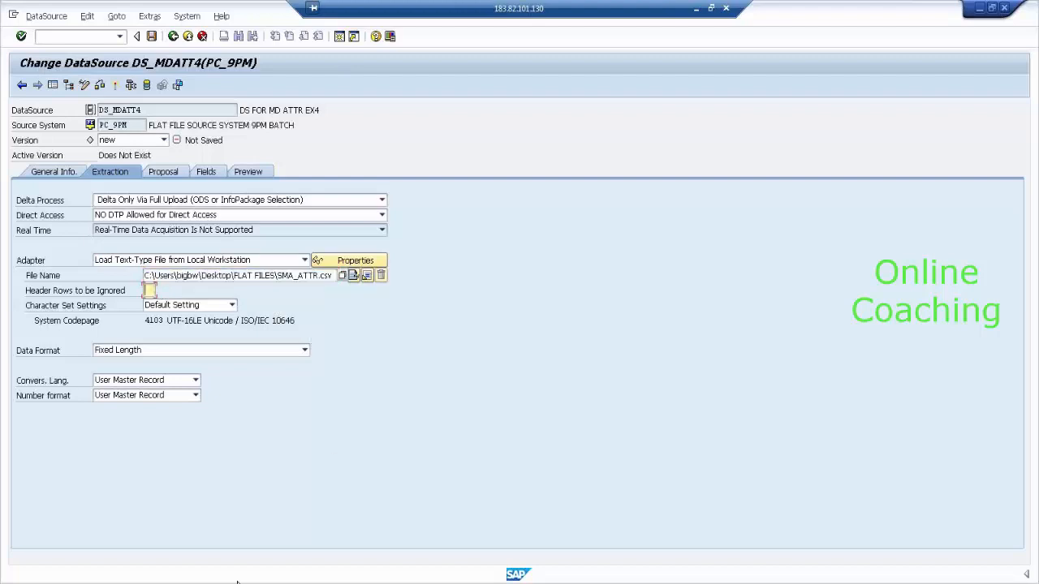
{"action": "key", "text": "alt+Tab"}
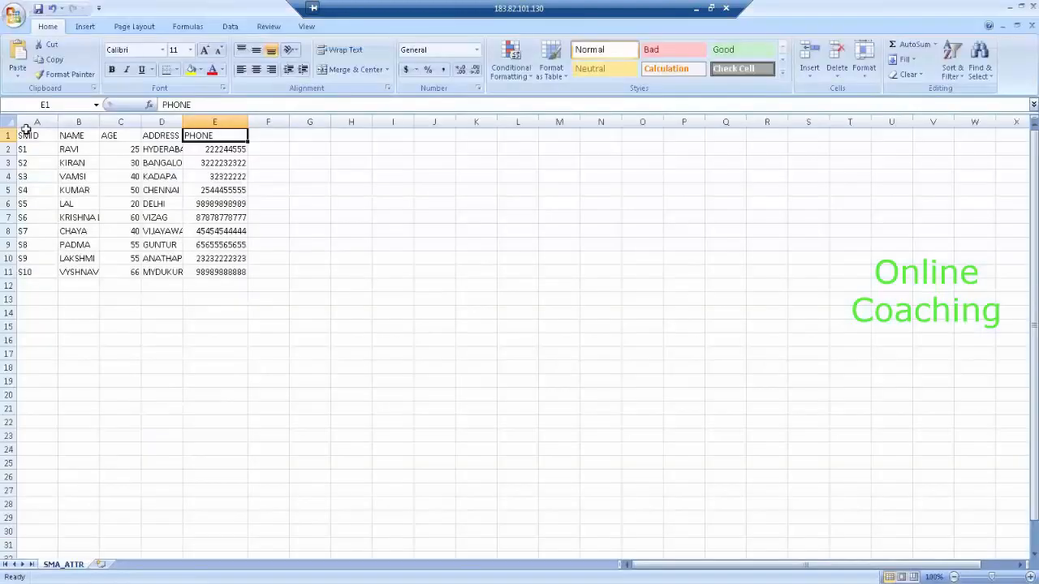
{"action": "left_click", "coordinate": [6, 135]}
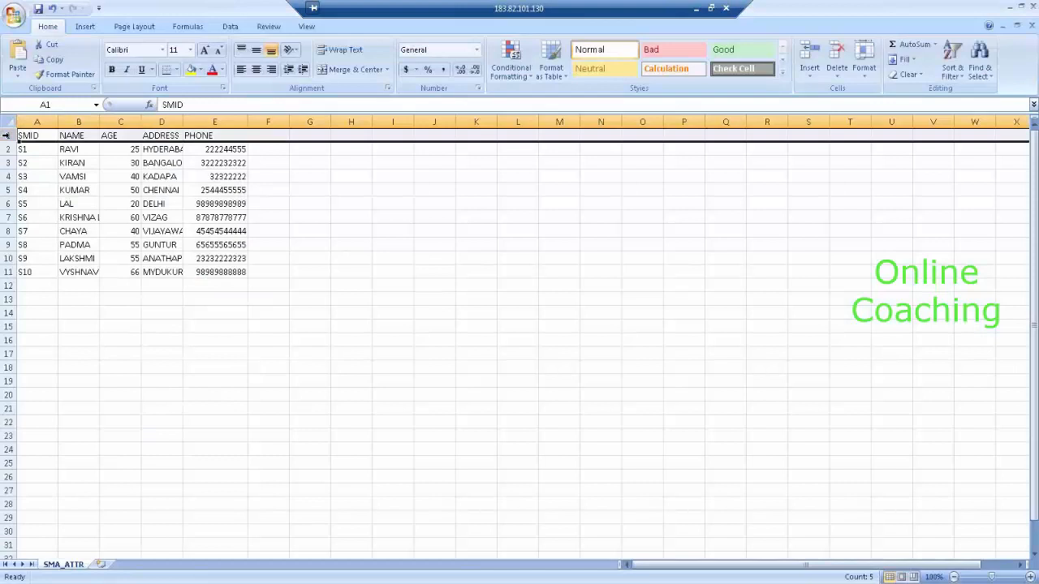
{"action": "left_click", "coordinate": [36, 134]}
{"action": "left_click", "coordinate": [65, 133]}
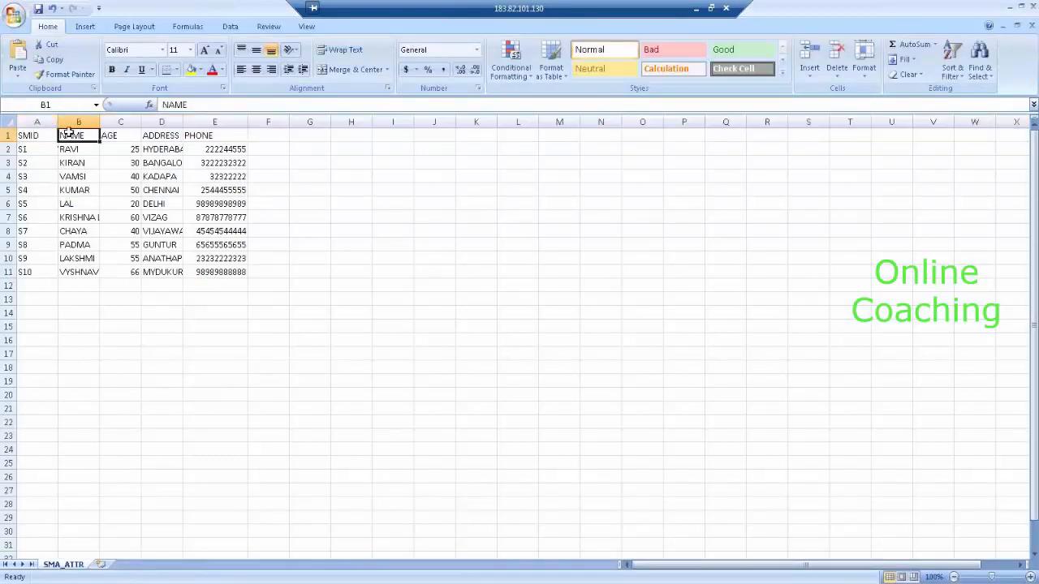
{"action": "left_click", "coordinate": [113, 138]}
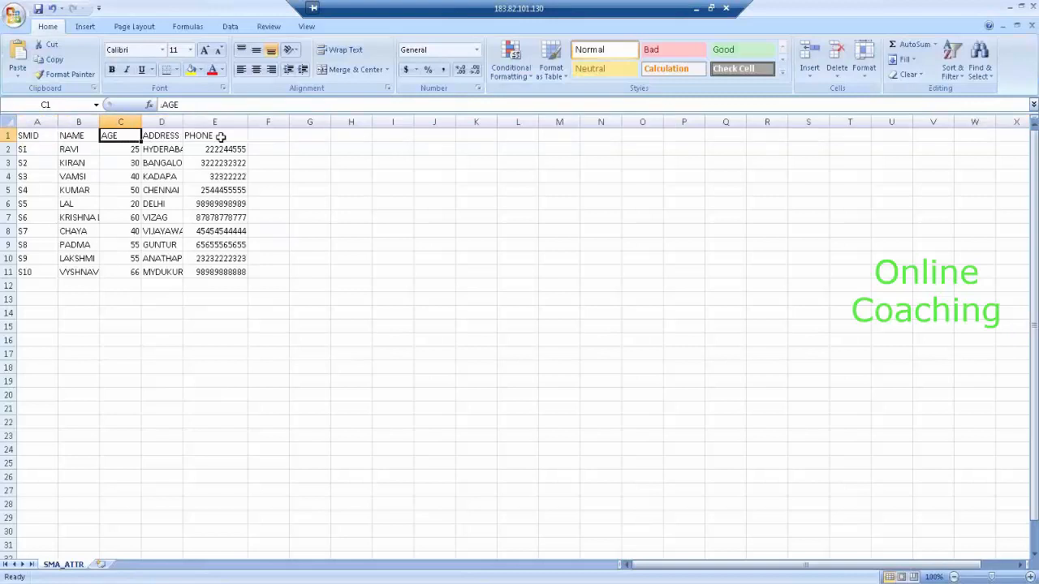
{"action": "left_click", "coordinate": [38, 133]}
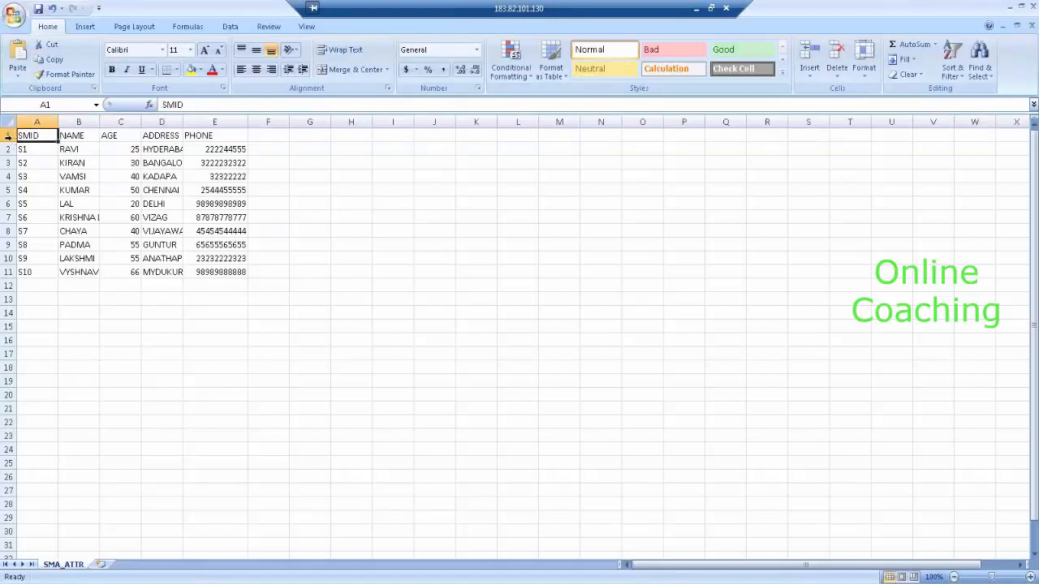
Step: Return to the DataSource in SAP and set one header row to ignore, the CSV separator data format, and a comma data separator
{"action": "key", "text": "alt+Tab"}
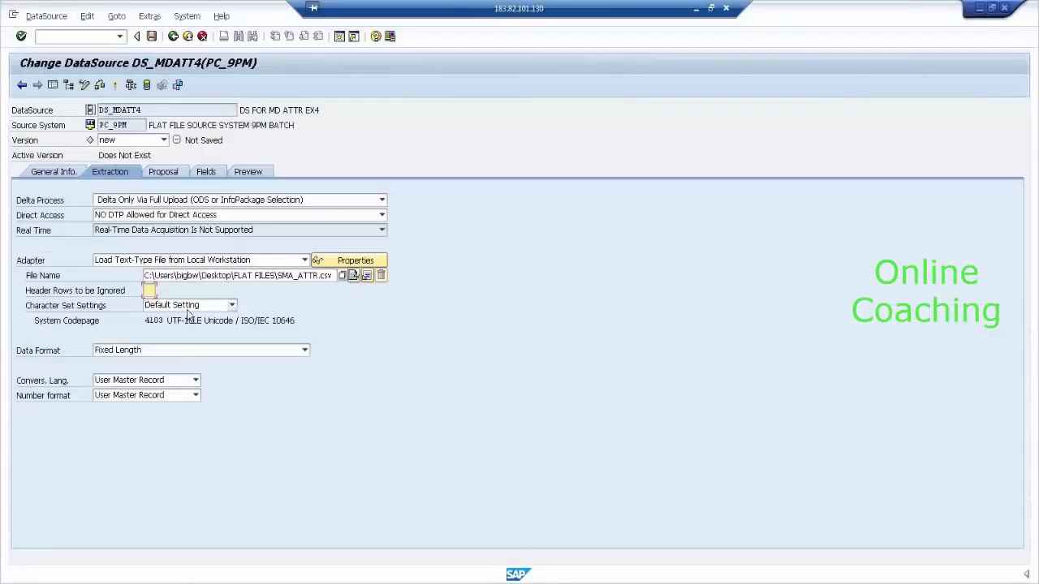
{"action": "type", "text": "1"}
{"action": "left_click", "coordinate": [209, 353]}
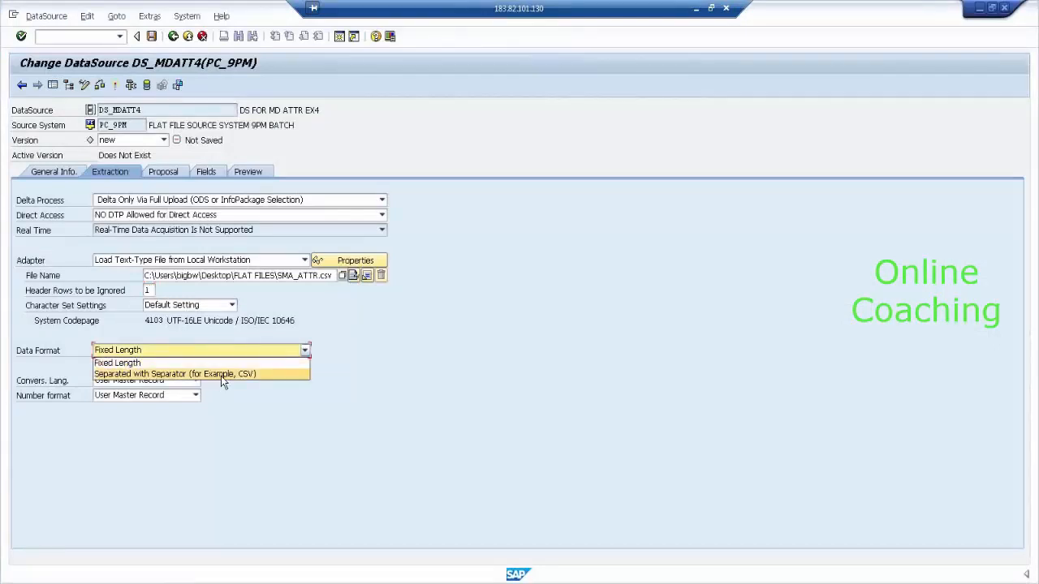
{"action": "left_click", "coordinate": [221, 374]}
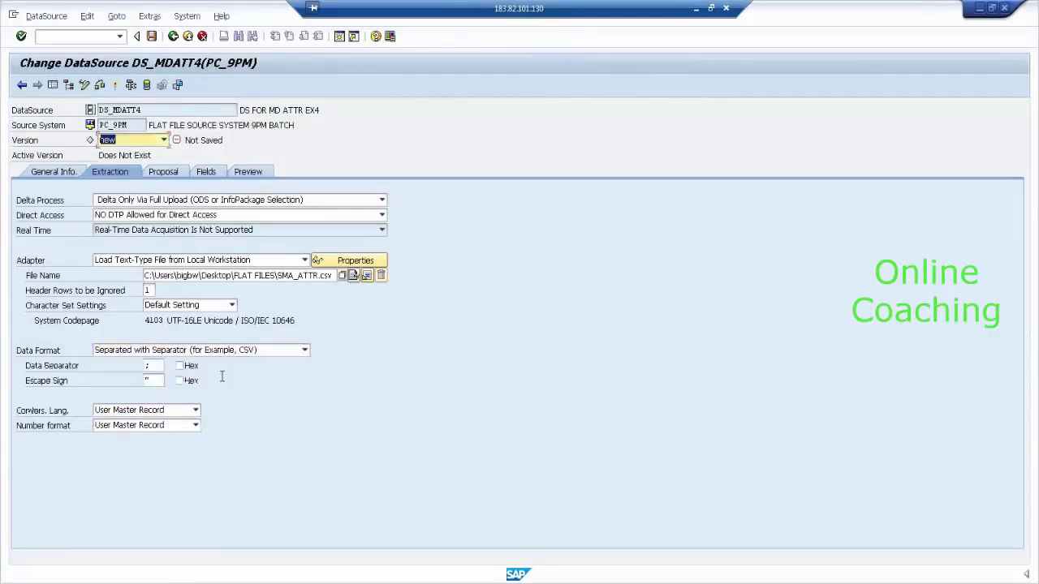
{"action": "left_click", "coordinate": [157, 366]}
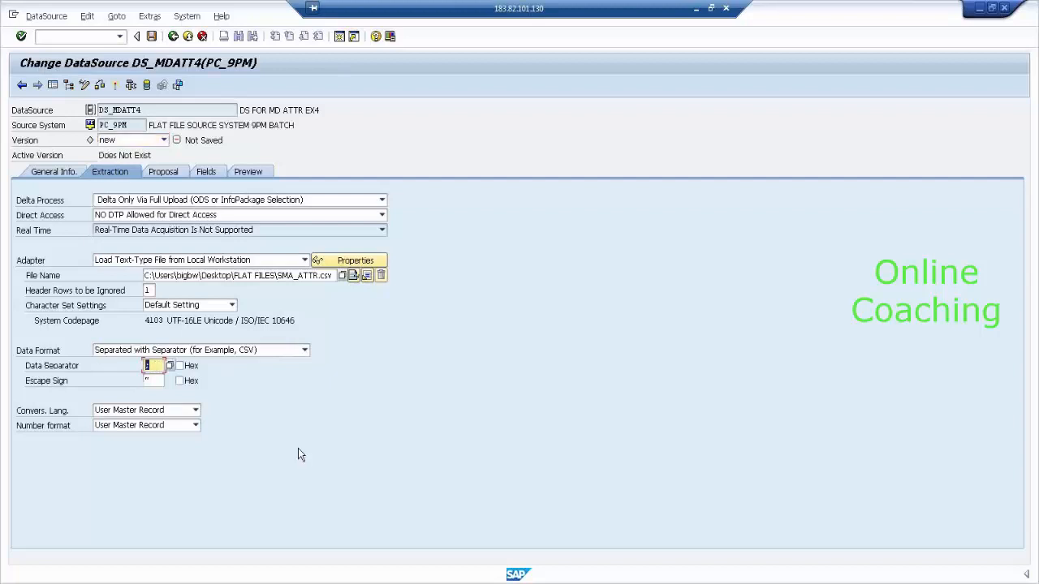
{"action": "type", "text": ","}
Step: Load the example data into the DataSource's field proposal, closing SMA_ATTR.csv in Excel without saving so the file is accessible
{"action": "left_click", "coordinate": [163, 172]}
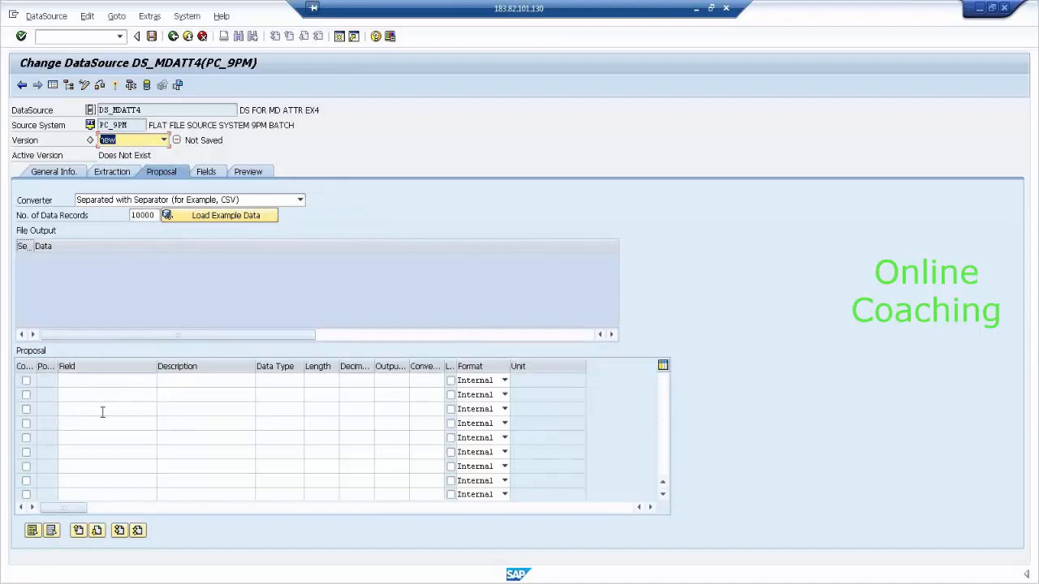
{"action": "left_click", "coordinate": [210, 215]}
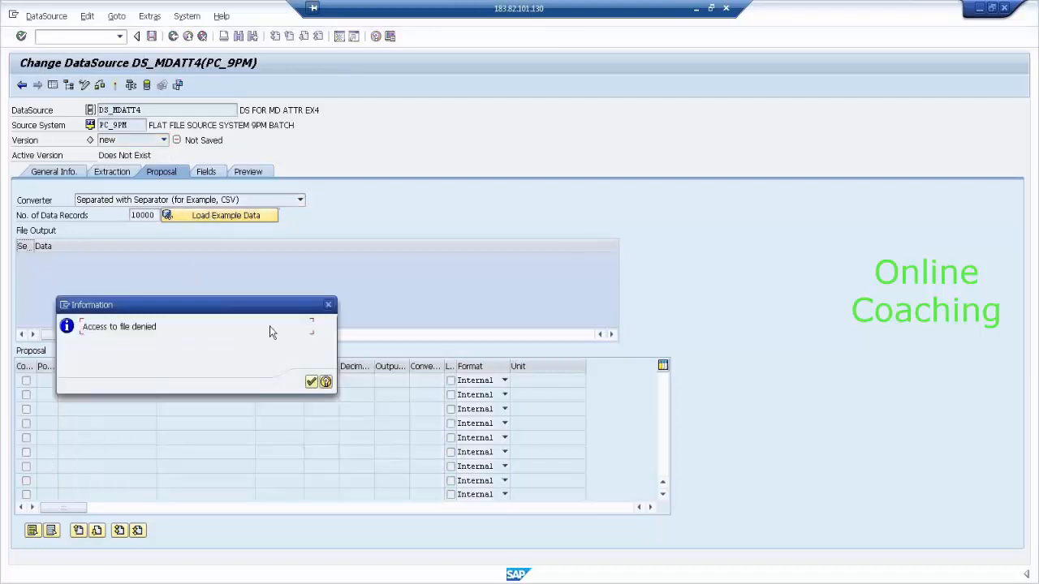
{"action": "left_click", "coordinate": [311, 382]}
{"action": "key", "text": "alt+Tab"}
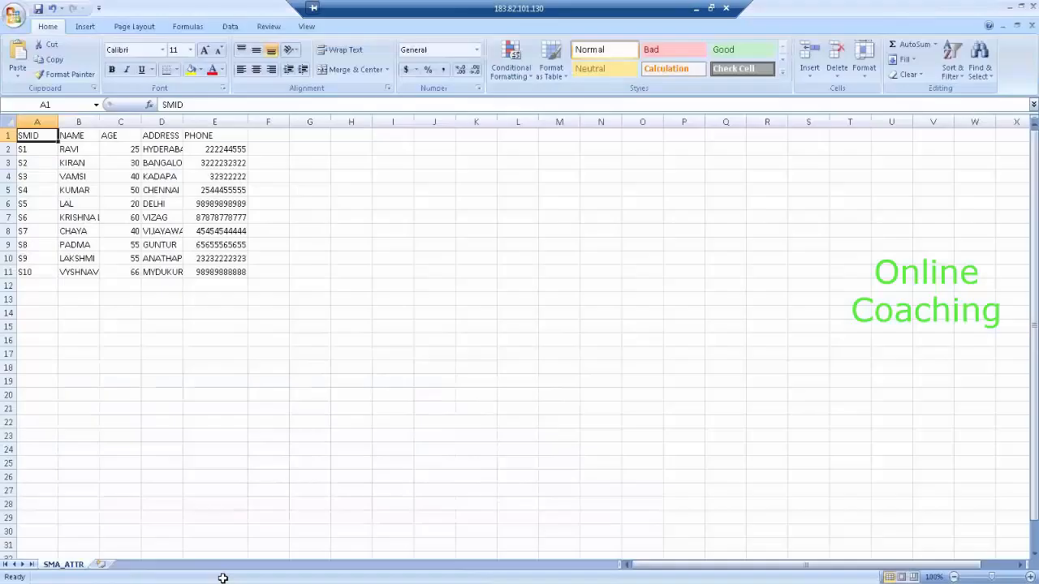
{"action": "left_click", "coordinate": [1032, 6]}
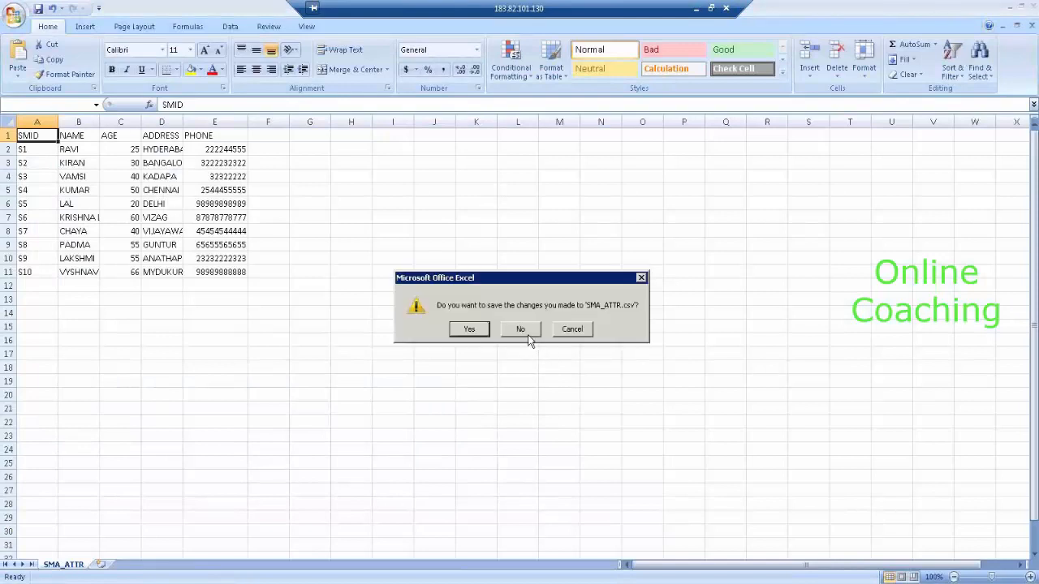
{"action": "left_click", "coordinate": [528, 335]}
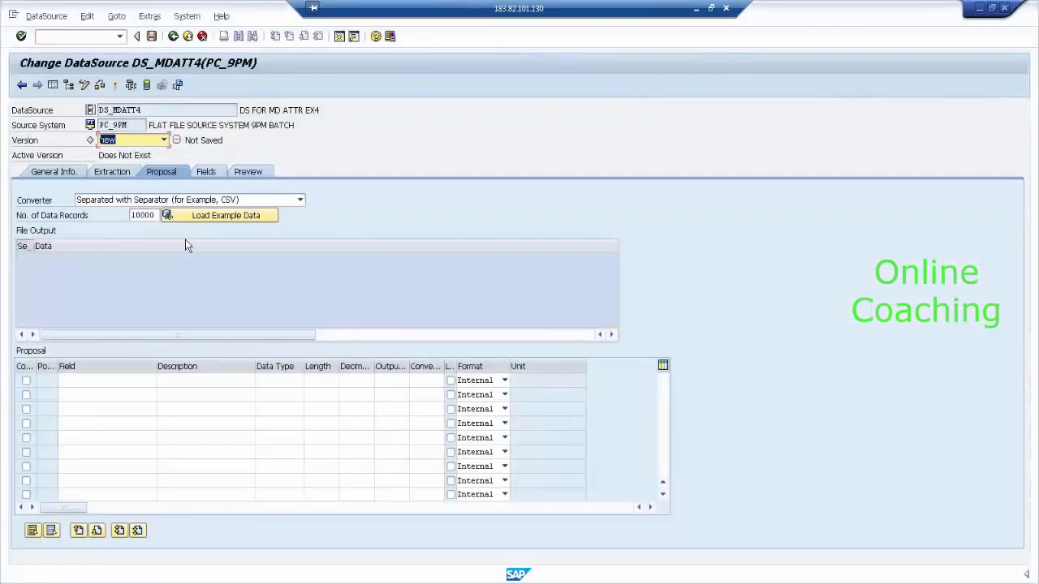
{"action": "left_click", "coordinate": [213, 215]}
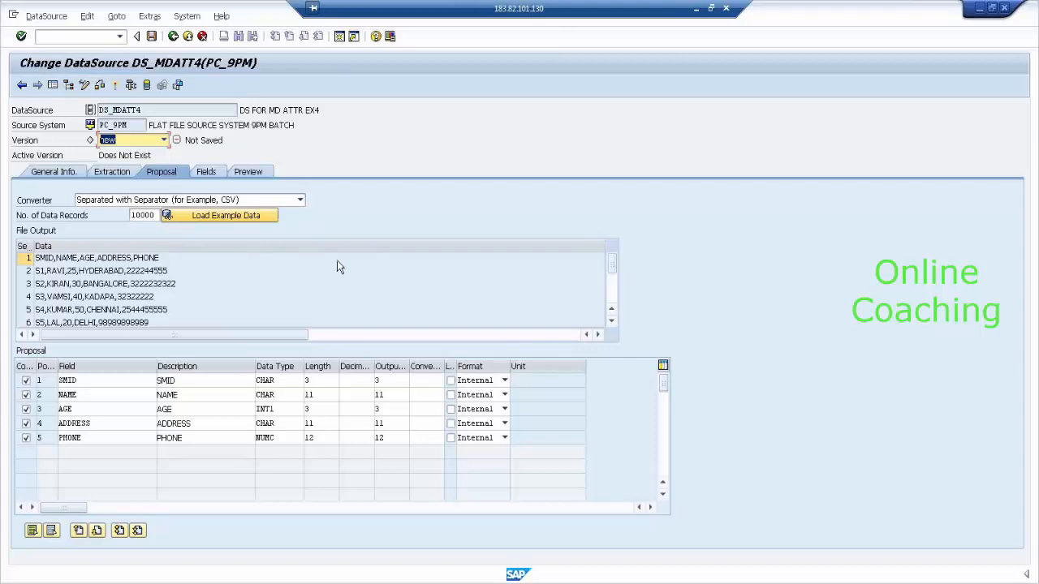
Step: Examine the proposed fields SMID, NAME, AGE, ADDRESS and PHONE derived from the example data
{"action": "left_click", "coordinate": [111, 380]}
{"action": "left_click", "coordinate": [108, 394]}
{"action": "left_click", "coordinate": [110, 409]}
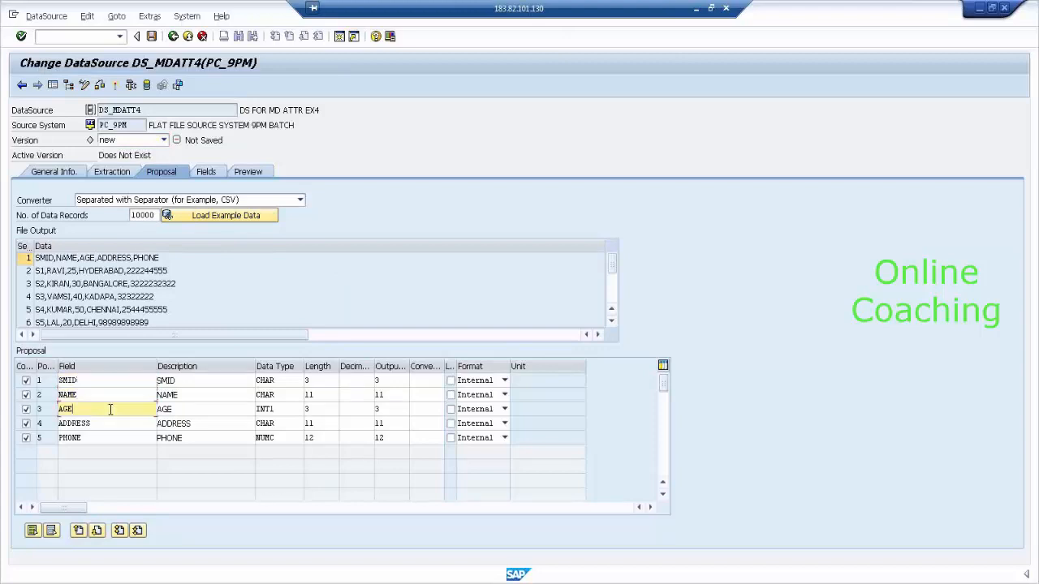
{"action": "left_click", "coordinate": [112, 423]}
{"action": "left_click", "coordinate": [114, 439]}
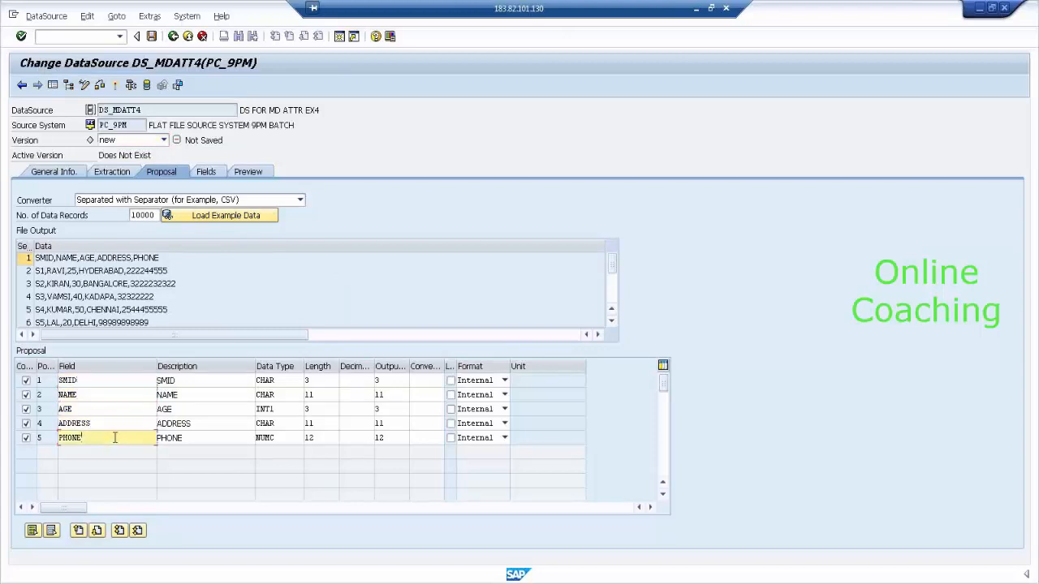
{"action": "left_click", "coordinate": [119, 380]}
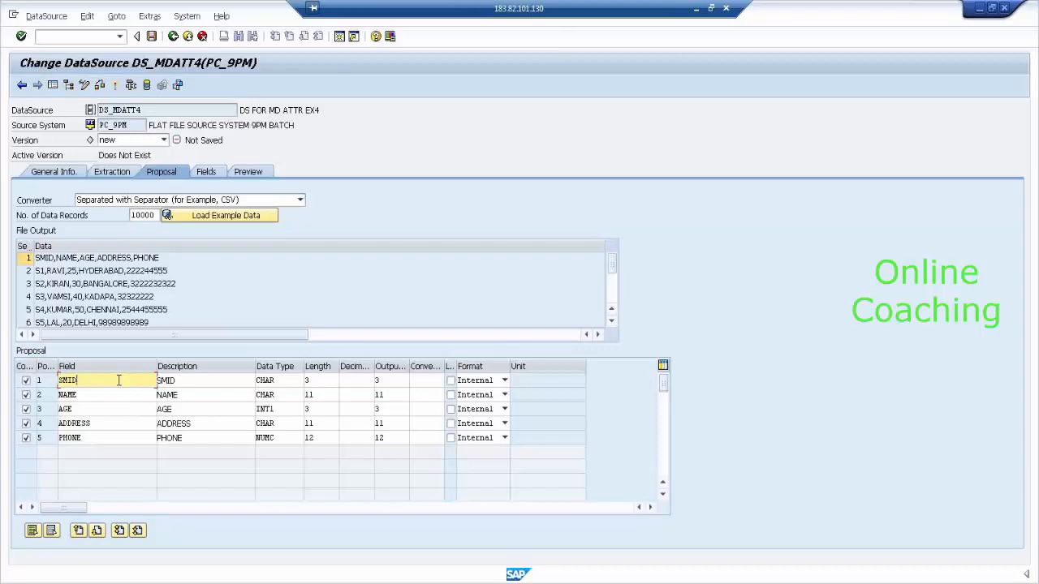
{"action": "left_click", "coordinate": [119, 394]}
{"action": "left_click", "coordinate": [118, 410]}
{"action": "left_click", "coordinate": [118, 424]}
{"action": "left_click", "coordinate": [122, 438]}
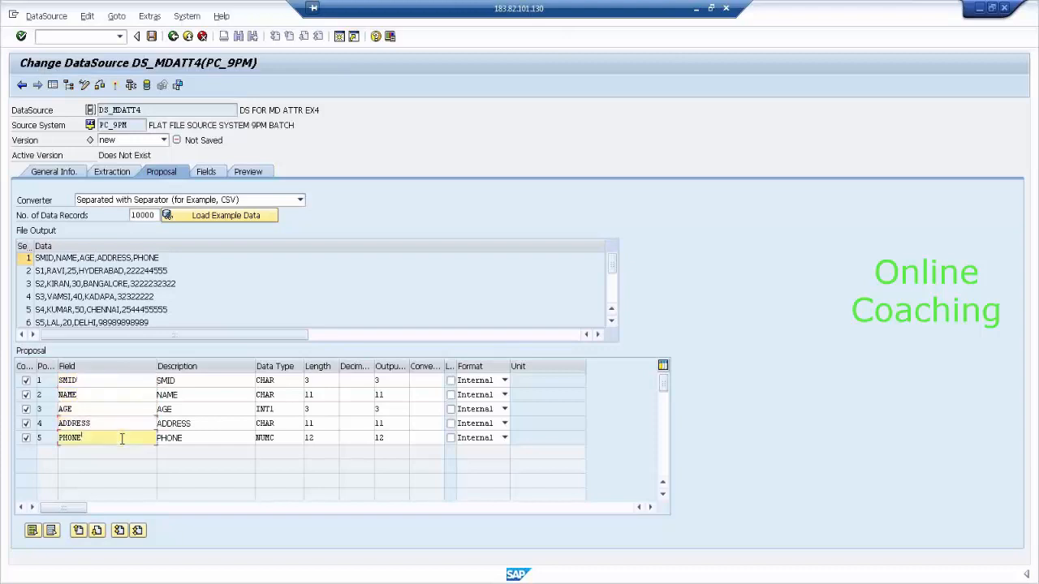
{"action": "left_click", "coordinate": [119, 381]}
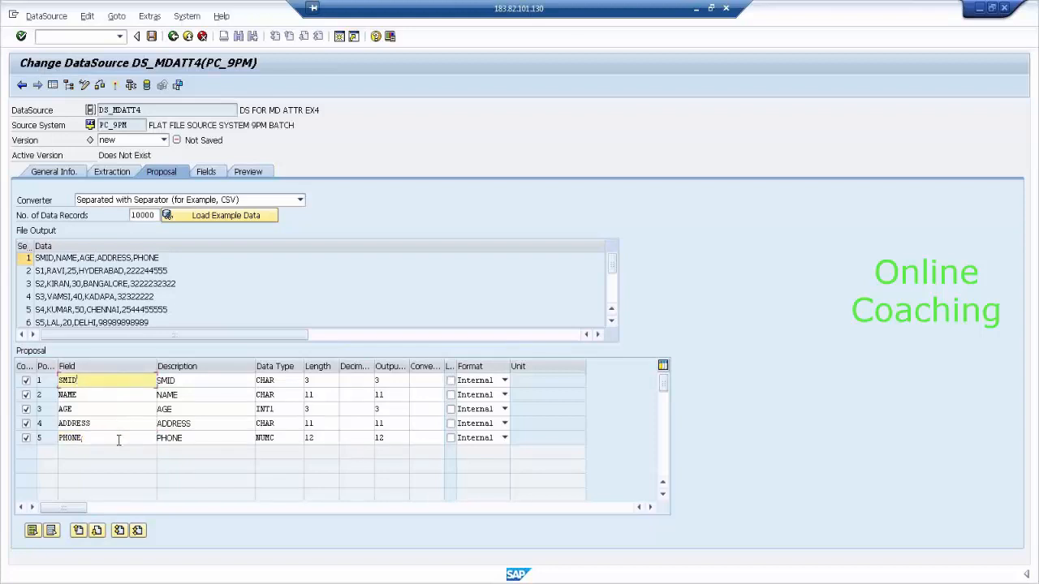
Step: Show the DataSource's field attributes and review the fields from SMID to PHONE against the InfoObject column
{"action": "left_click", "coordinate": [206, 175]}
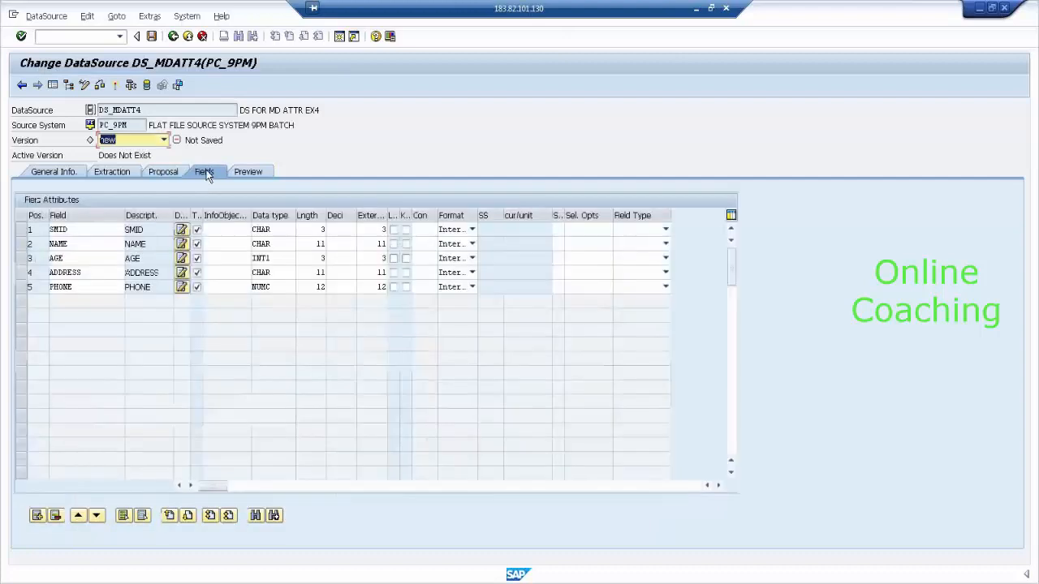
{"action": "left_click", "coordinate": [100, 228]}
{"action": "left_click", "coordinate": [97, 289]}
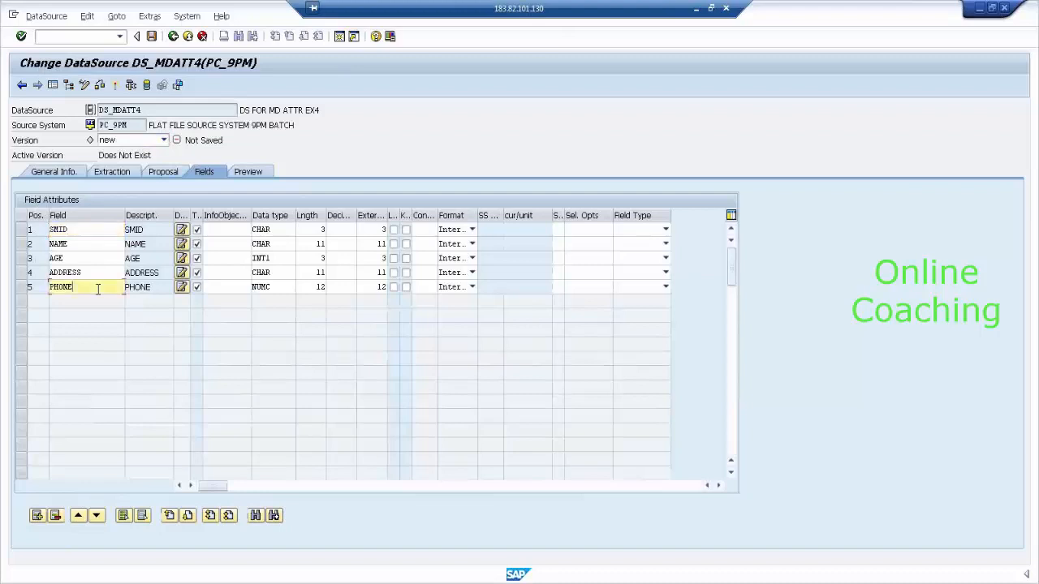
{"action": "left_click", "coordinate": [96, 228]}
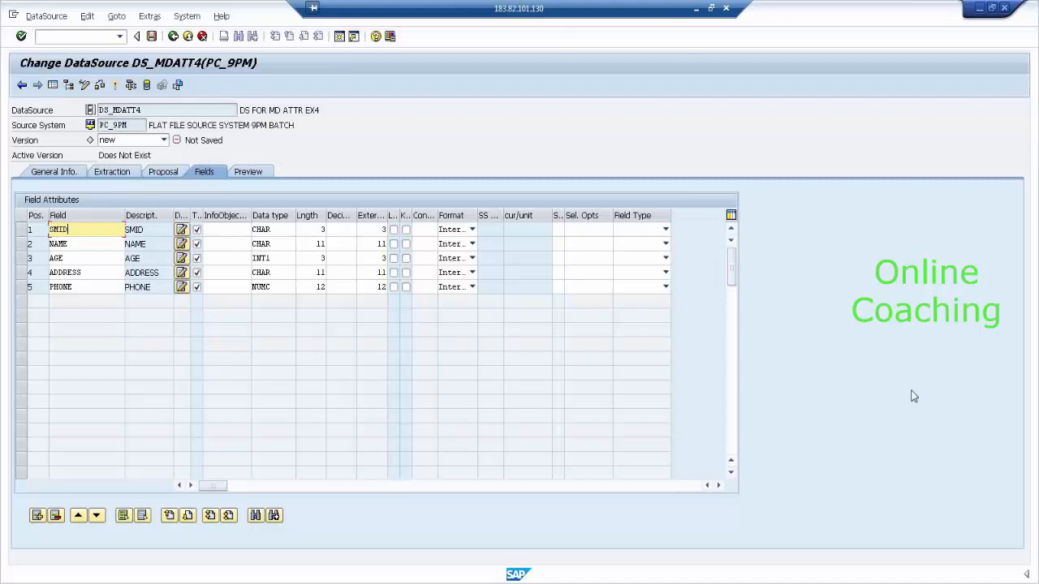
{"action": "mouse_move", "coordinate": [76, 219]}
{"action": "left_mouse_down"}
{"action": "mouse_move", "coordinate": [161, 166]}
{"action": "mouse_move", "coordinate": [249, 229]}
{"action": "mouse_move", "coordinate": [245, 245]}
{"action": "left_mouse_up"}
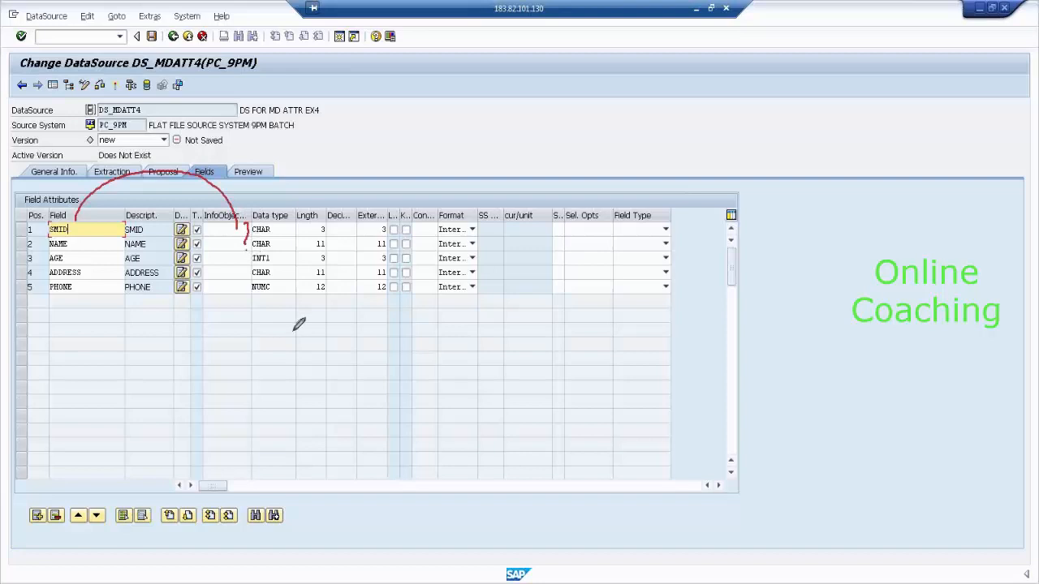
{"action": "mouse_move", "coordinate": [71, 237]}
{"action": "left_mouse_down"}
{"action": "mouse_move", "coordinate": [88, 258]}
{"action": "mouse_move", "coordinate": [221, 248]}
{"action": "left_mouse_up"}
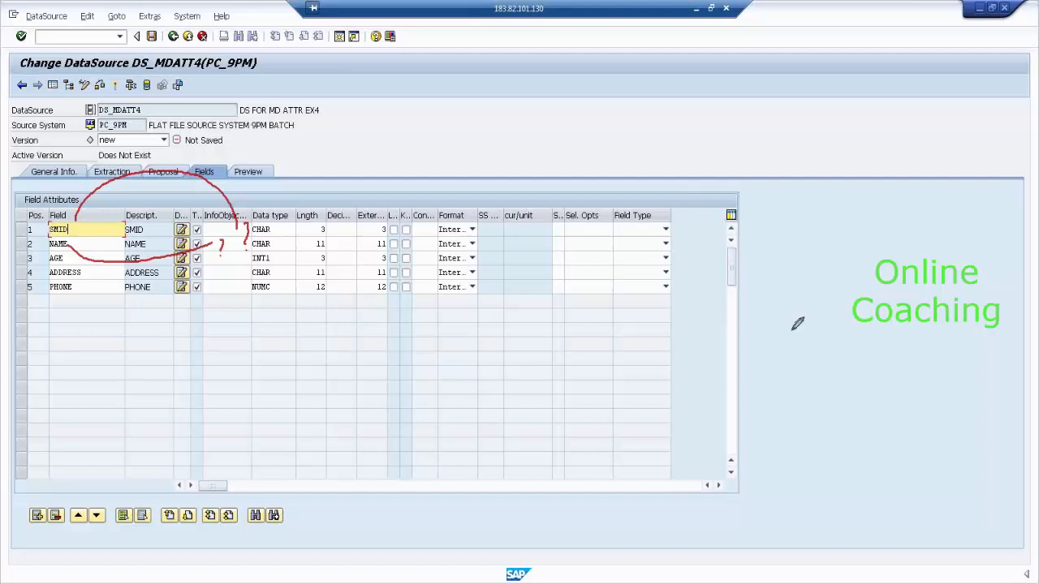
{"action": "key", "text": "e"}
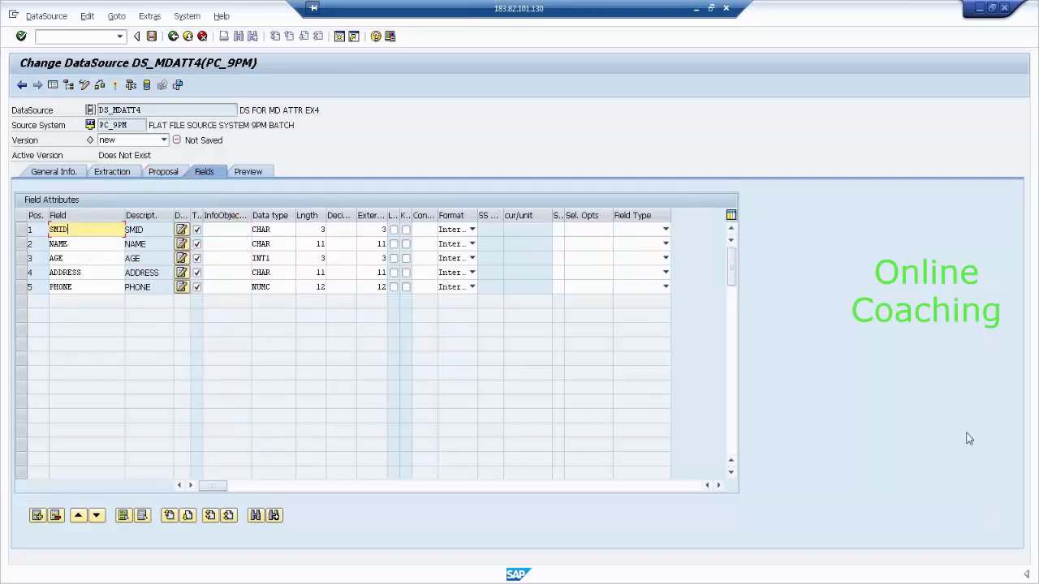
Step: Assign InfoObject SMID_4 to the SMID field, copying its field properties and suppressing that question for the session
{"action": "left_click", "coordinate": [237, 229]}
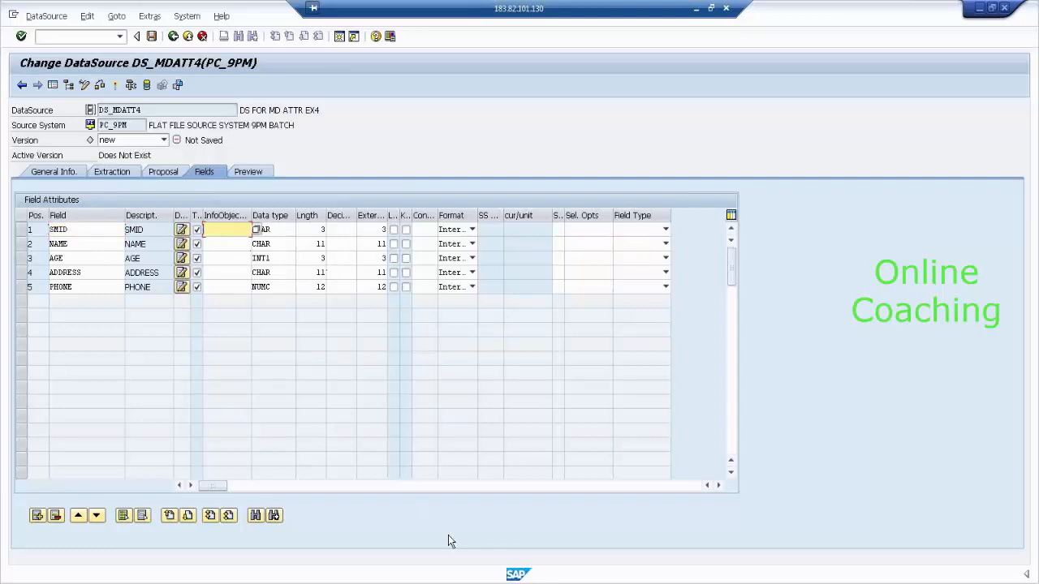
{"action": "type", "text": "SMID_4"}
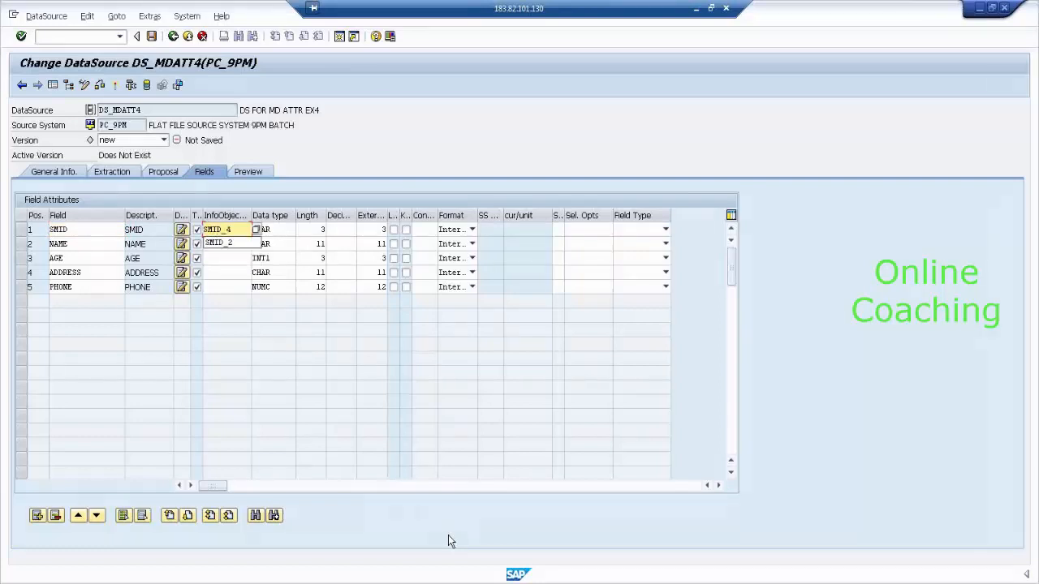
{"action": "key", "text": "Return"}
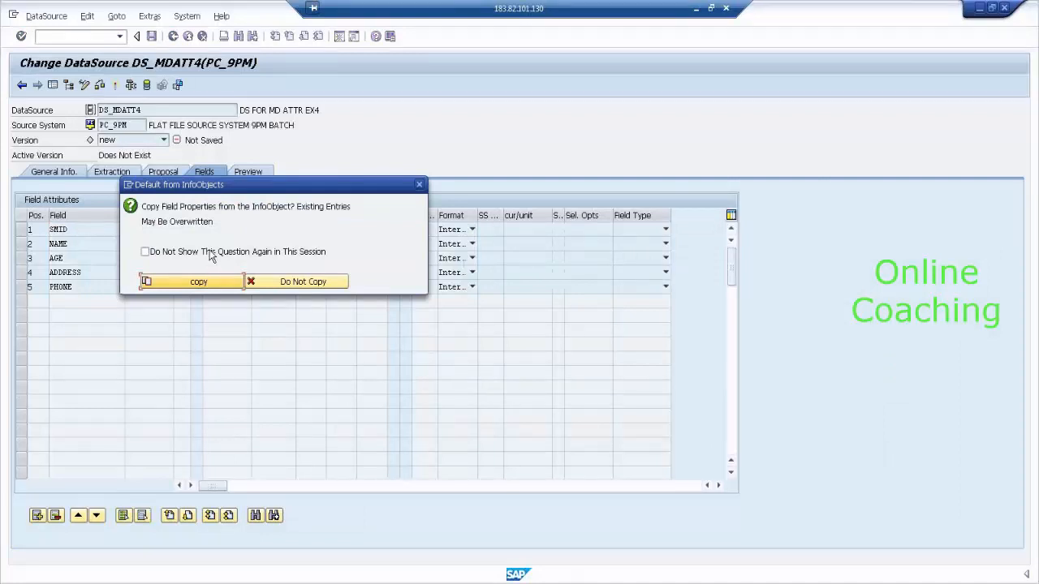
{"action": "left_click", "coordinate": [210, 254]}
{"action": "left_click", "coordinate": [210, 285]}
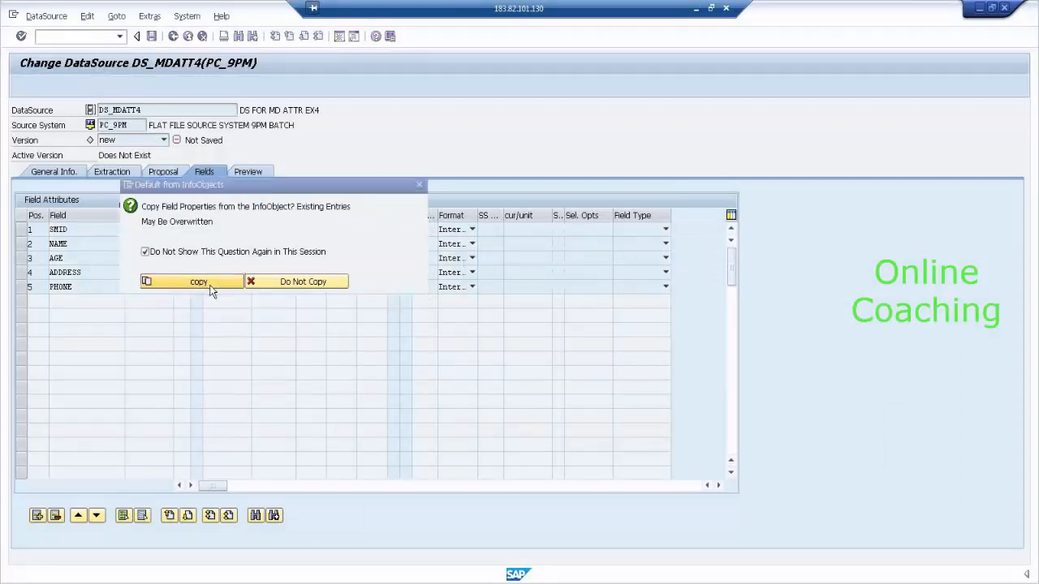
Step: Examine the first row's InfoObject and the technical field name derived from it
{"action": "left_click", "coordinate": [222, 243]}
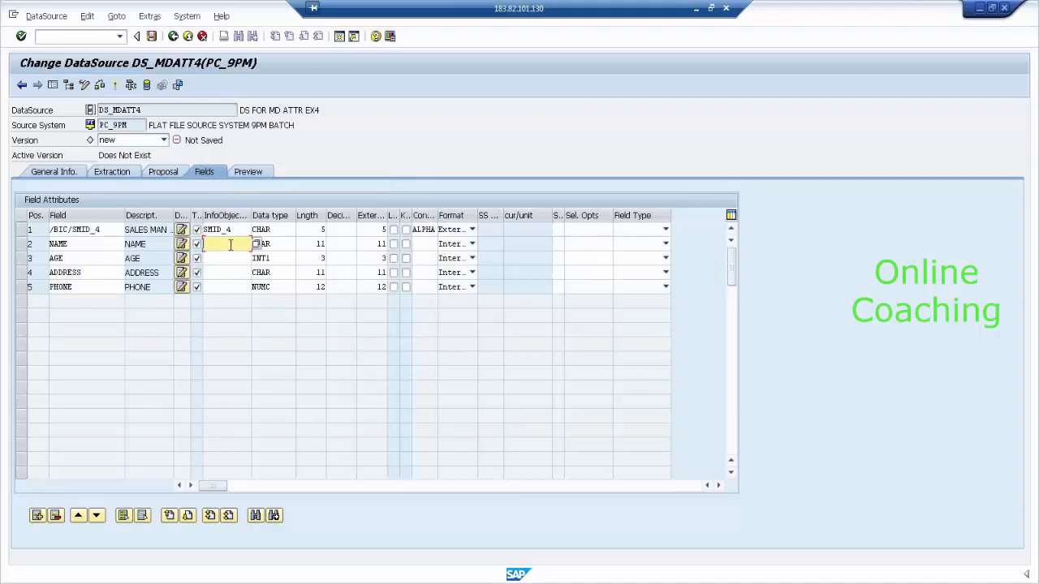
{"action": "left_click_drag", "start_coordinate": [245, 228], "coordinate": [202, 229]}
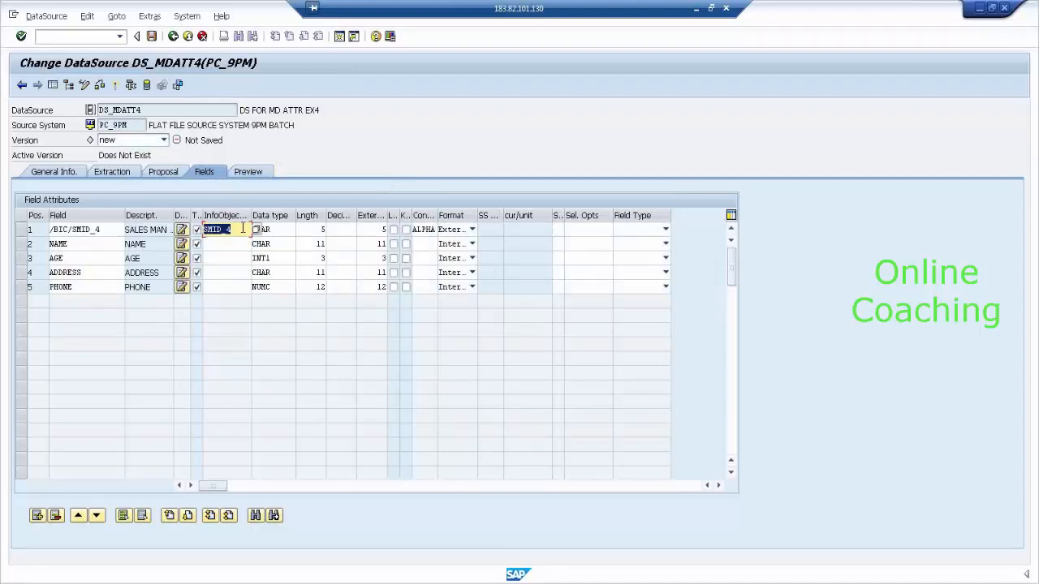
{"action": "left_click_drag", "start_coordinate": [104, 230], "coordinate": [49, 230]}
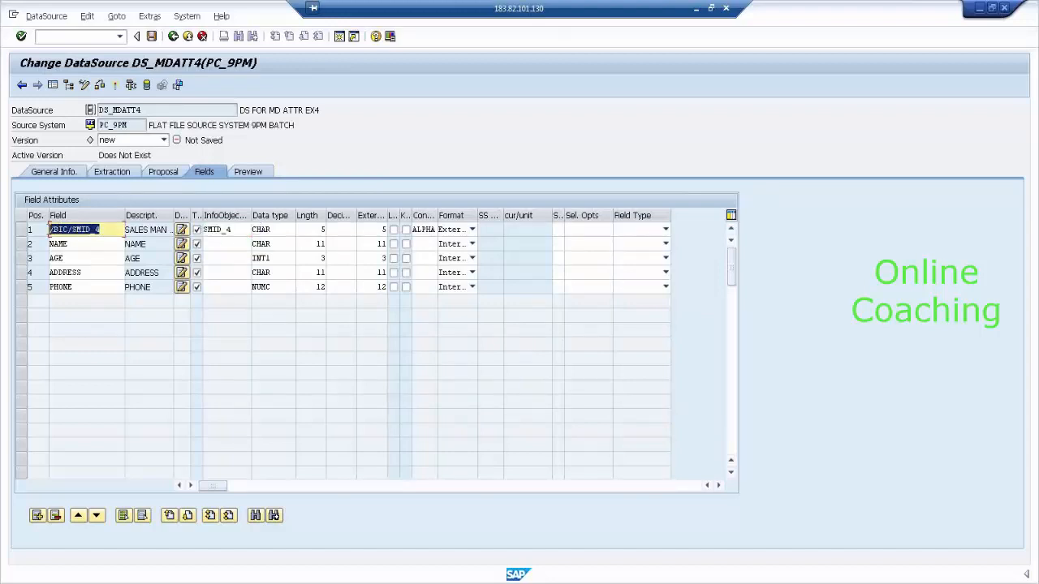
{"action": "left_click", "coordinate": [107, 230]}
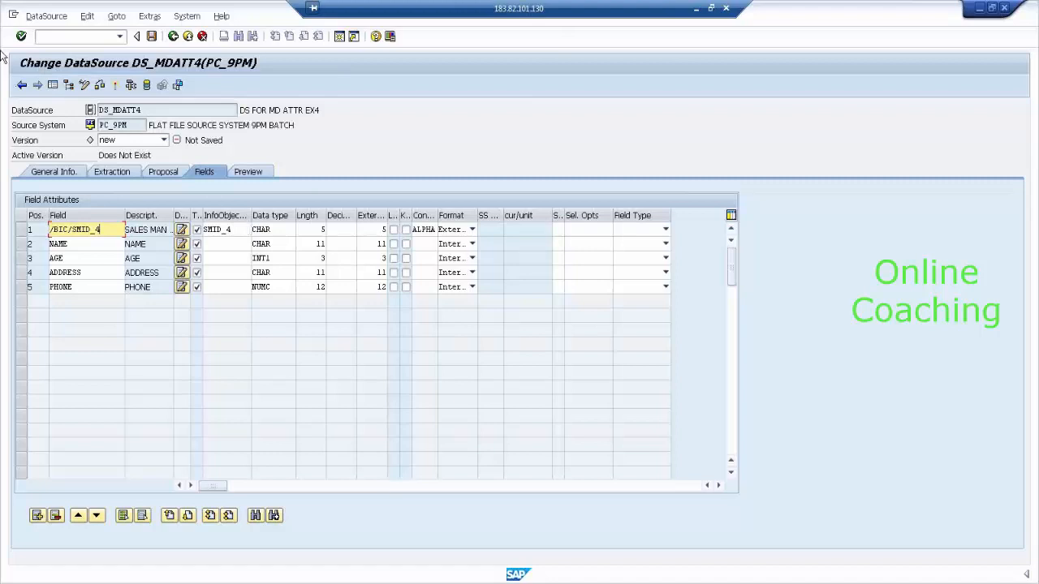
Step: Try to assign InfoObject NAME_4 to the NAME field
{"action": "left_click", "coordinate": [82, 243]}
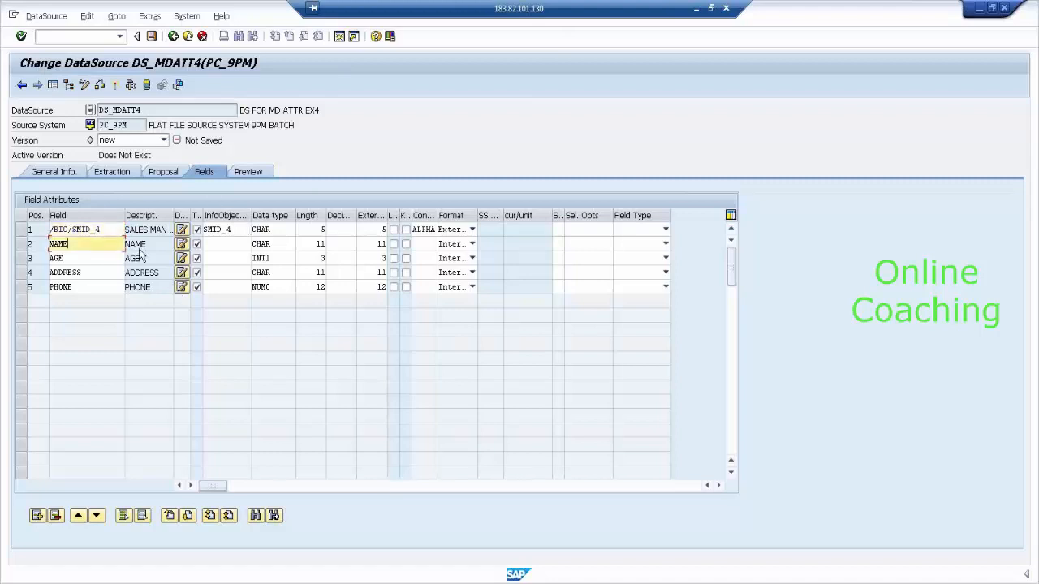
{"action": "left_click", "coordinate": [217, 244]}
{"action": "type", "text": "NAME_4"}
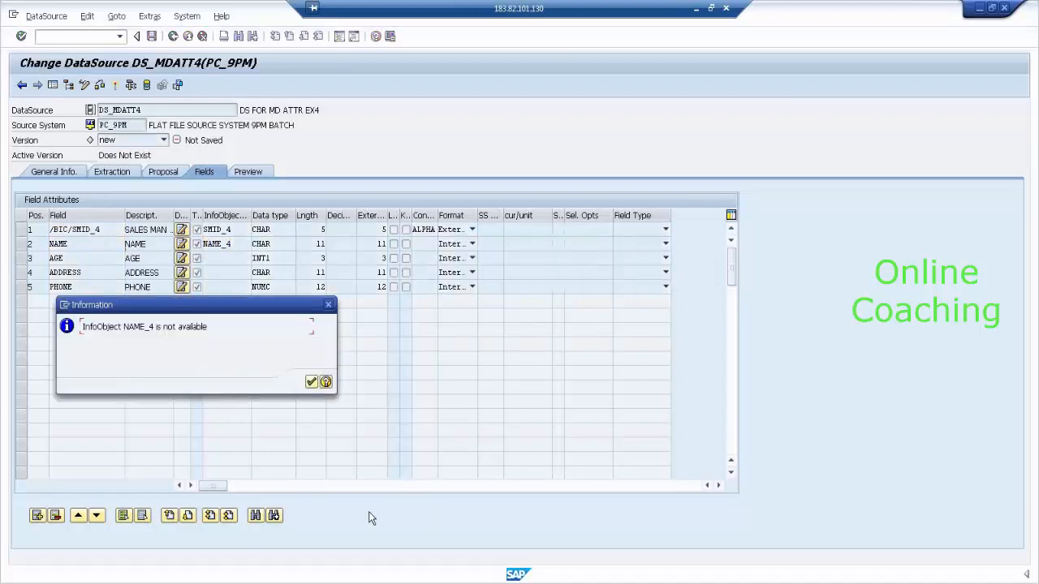
{"action": "left_click", "coordinate": [312, 381]}
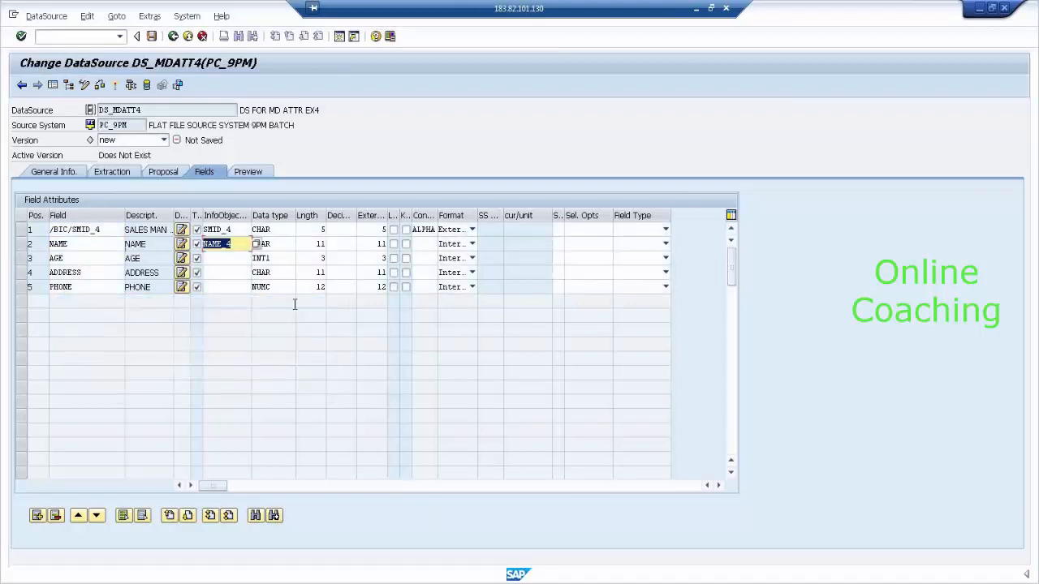
Step: Assign InfoObject SNAME_4 to the NAME field and InfoObject SAGE_4 to the AGE field
{"action": "type", "text": "SNAME_4"}
{"action": "key", "text": "Return"}
{"action": "left_click", "coordinate": [116, 241]}
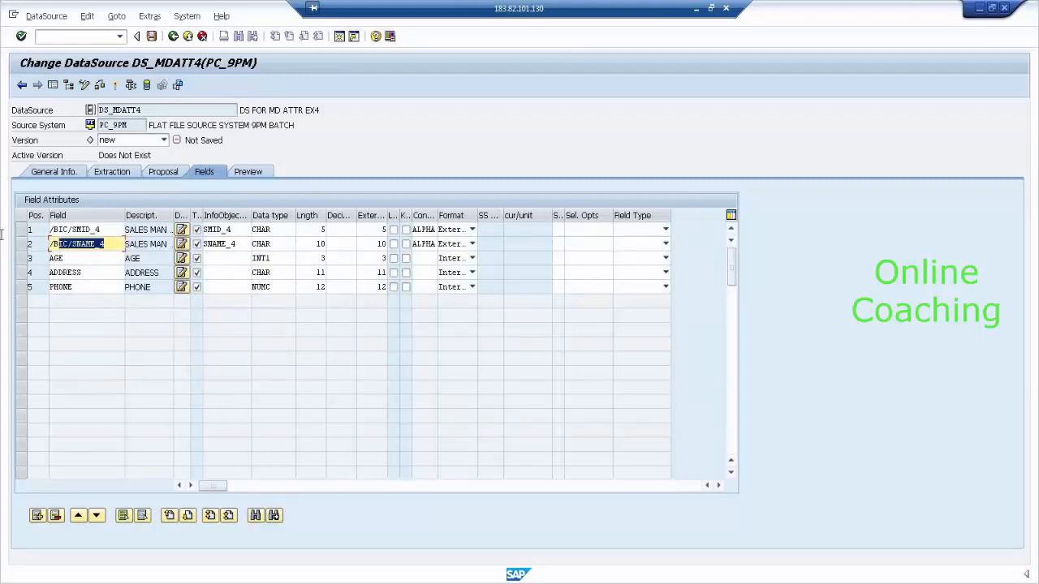
{"action": "left_click", "coordinate": [232, 258]}
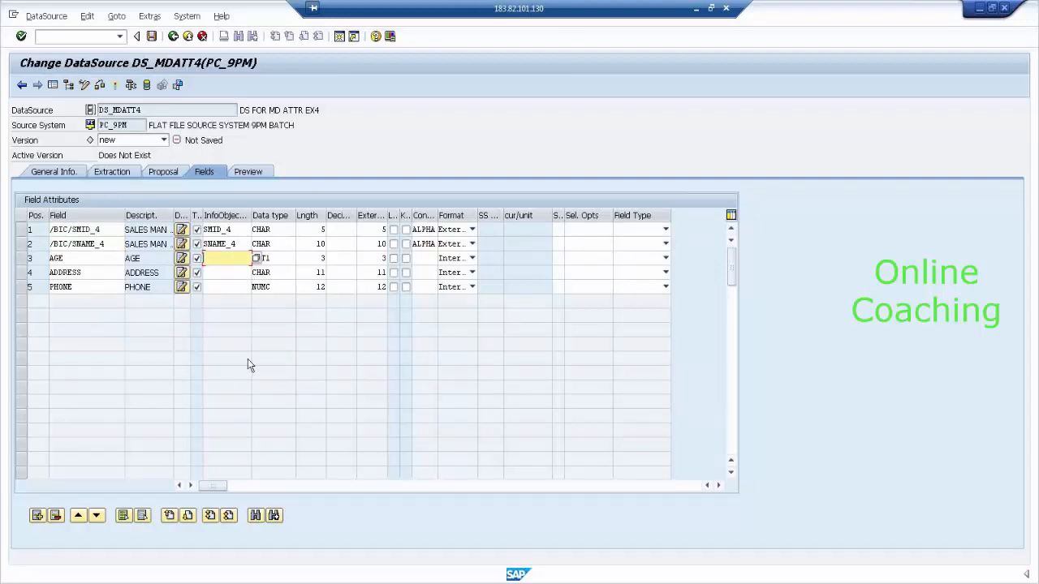
{"action": "type", "text": "SAGE_4"}
{"action": "key", "text": "Return"}
Step: Assign InfoObject SADDR_4 to the ADDRESS field
{"action": "left_click", "coordinate": [220, 273]}
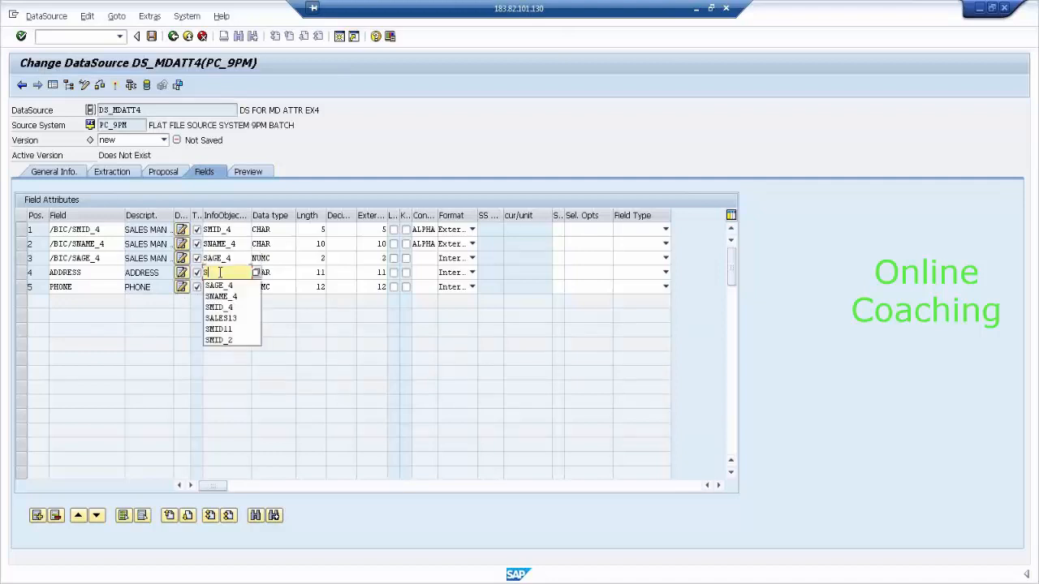
{"action": "type", "text": "SADDR_4"}
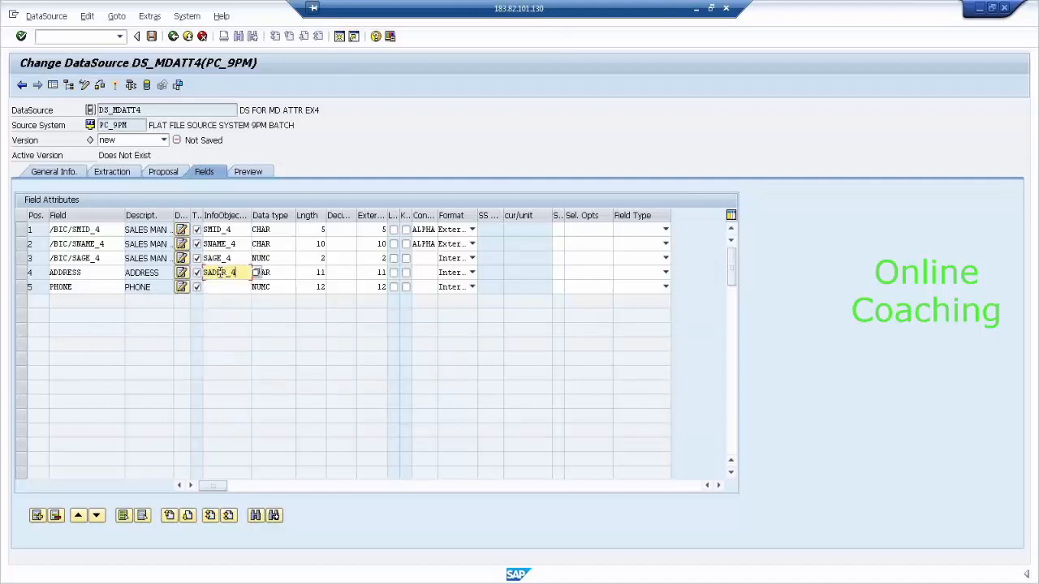
{"action": "key", "text": "Return"}
Step: Assign InfoObject SPHONE_4 to the PHONE field
{"action": "left_click", "coordinate": [230, 288]}
{"action": "type", "text": "S"}
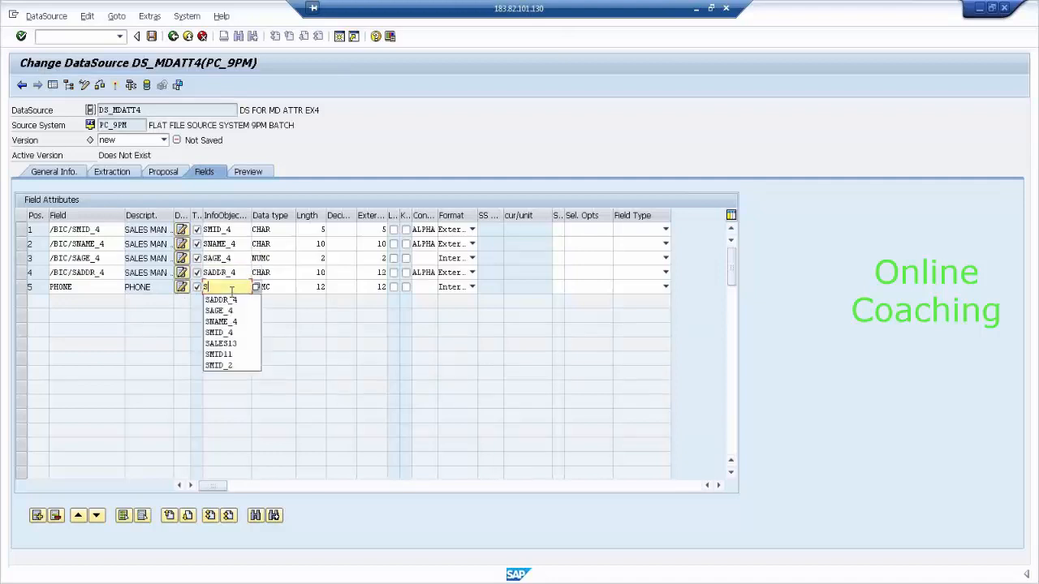
{"action": "type", "text": "PHONE_4"}
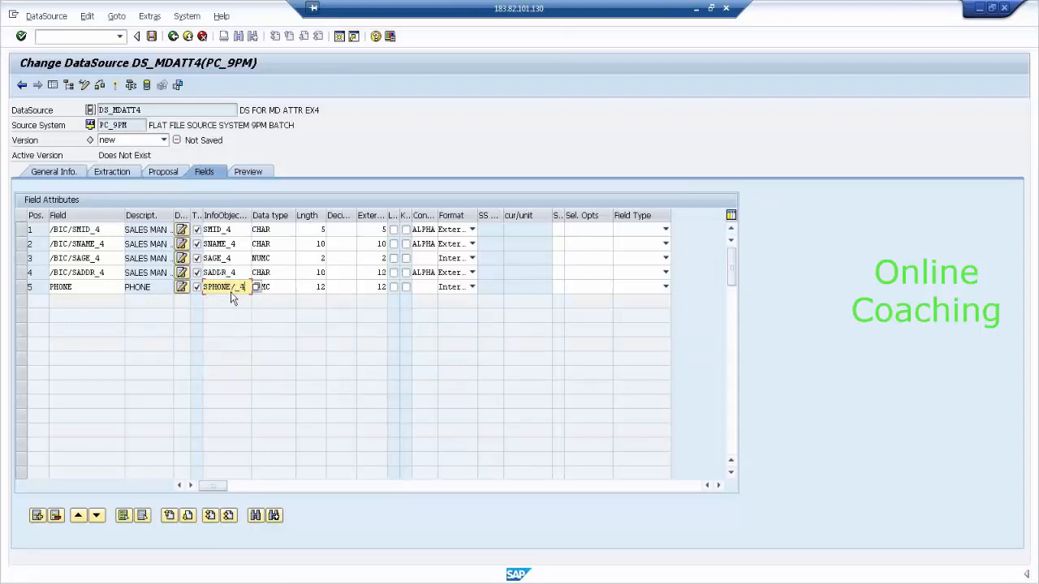
{"action": "key", "text": "Return"}
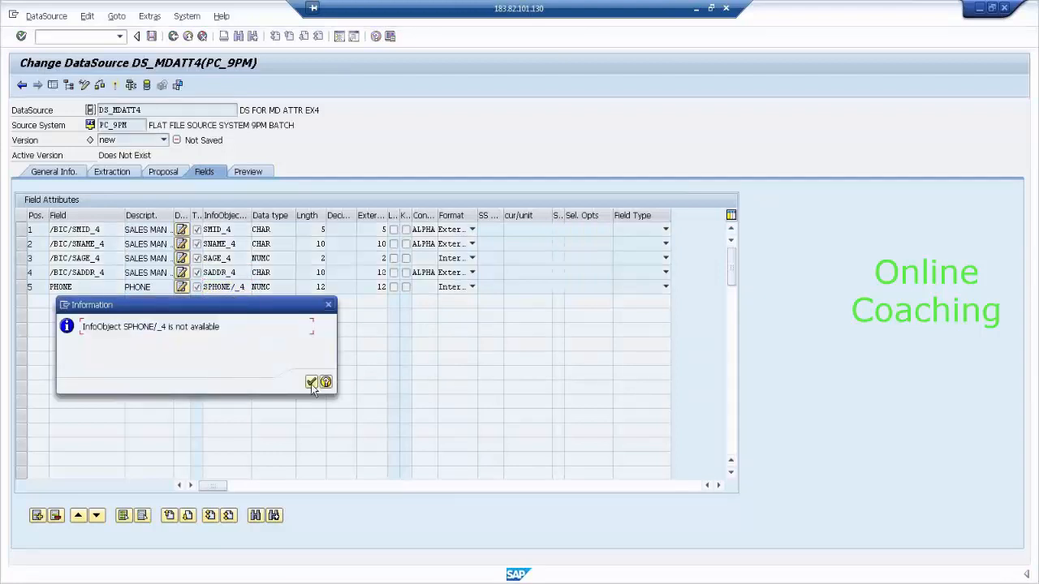
{"action": "left_click", "coordinate": [311, 383]}
{"action": "type", "text": "SP"}
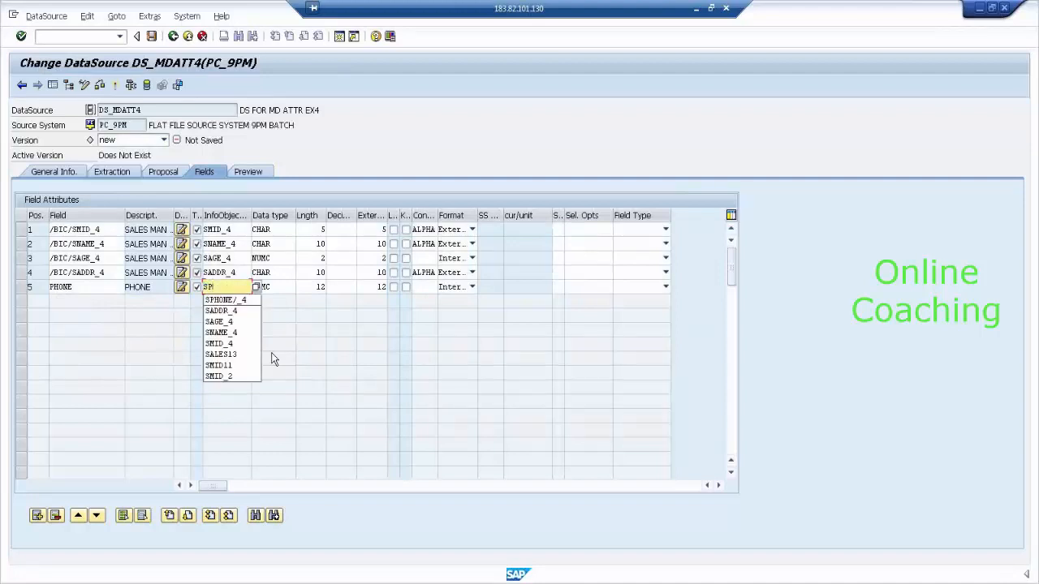
{"action": "type", "text": "HONE_4"}
{"action": "key", "text": "Return"}
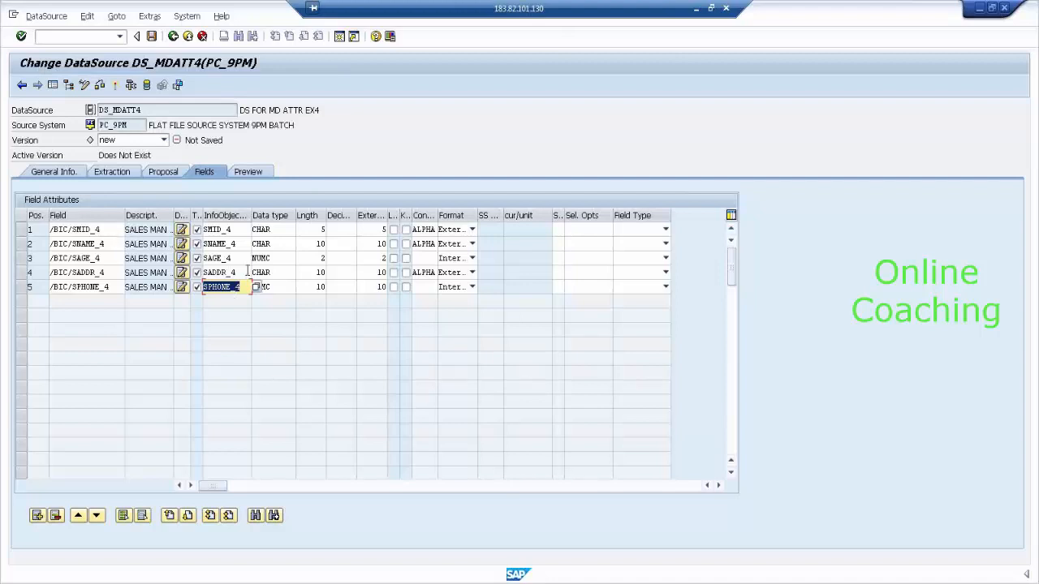
Step: Activate DataSource DS_MDATT4 and read its preview data, returning to the Modeling workbench
{"action": "left_click", "coordinate": [247, 171]}
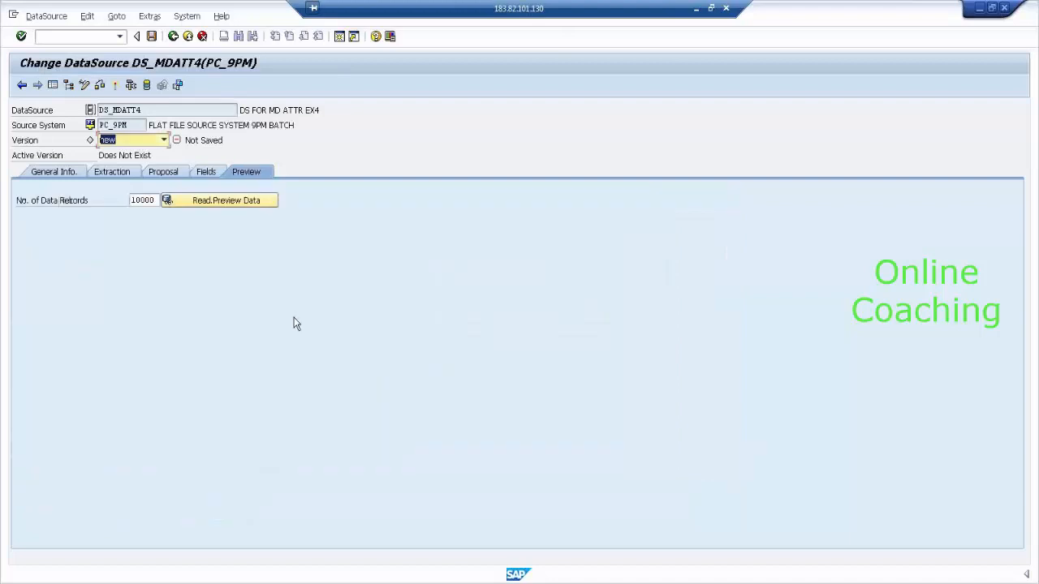
{"action": "left_click", "coordinate": [118, 91]}
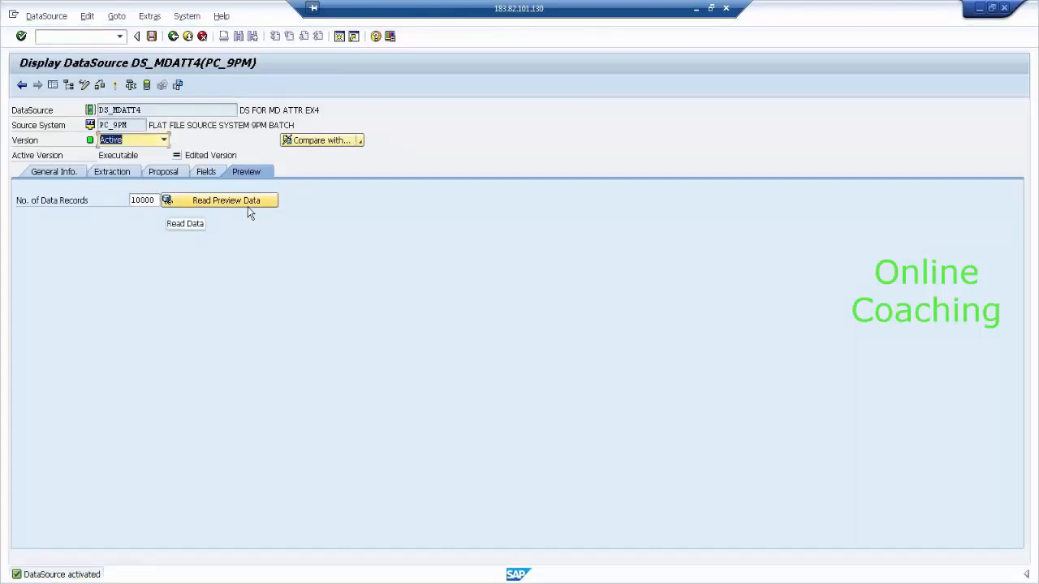
{"action": "left_click", "coordinate": [249, 209]}
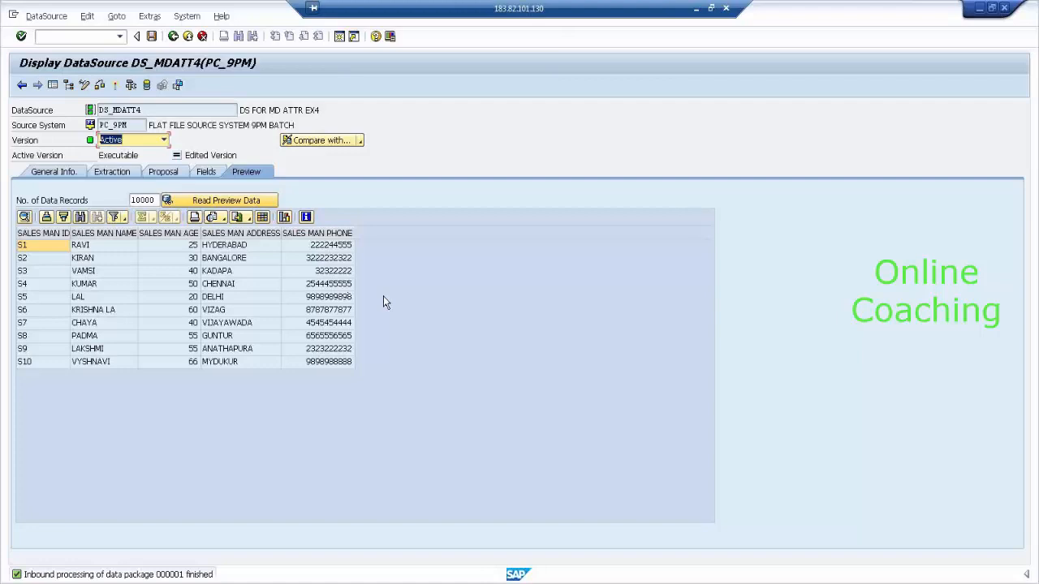
{"action": "left_click", "coordinate": [173, 35]}
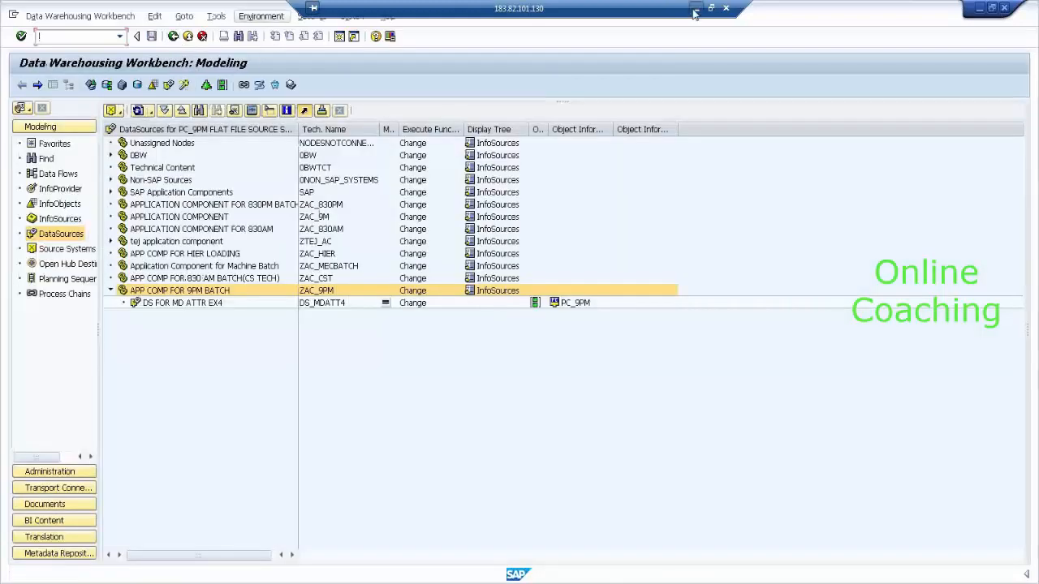
Step: Switch to the Book1 workbook in Excel and examine the data source and data target in the flow diagram
{"action": "left_click", "coordinate": [695, 11]}
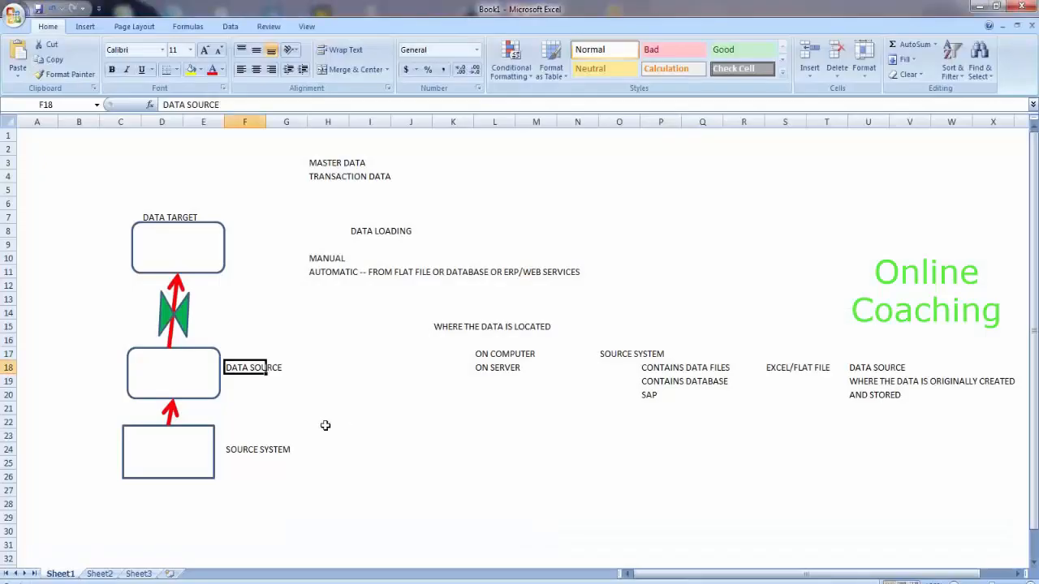
{"action": "left_click", "coordinate": [246, 243]}
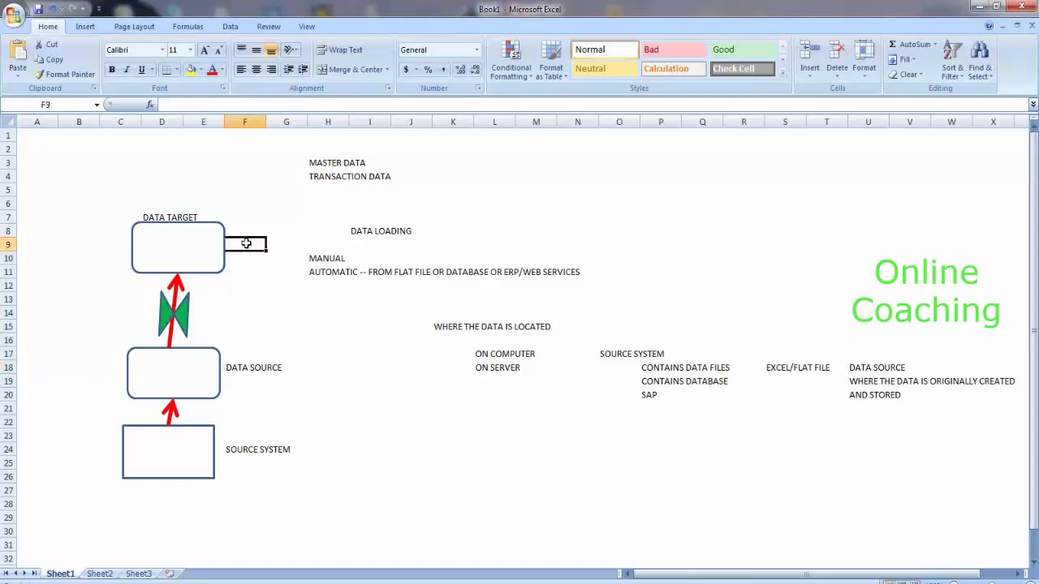
{"action": "left_click", "coordinate": [294, 367]}
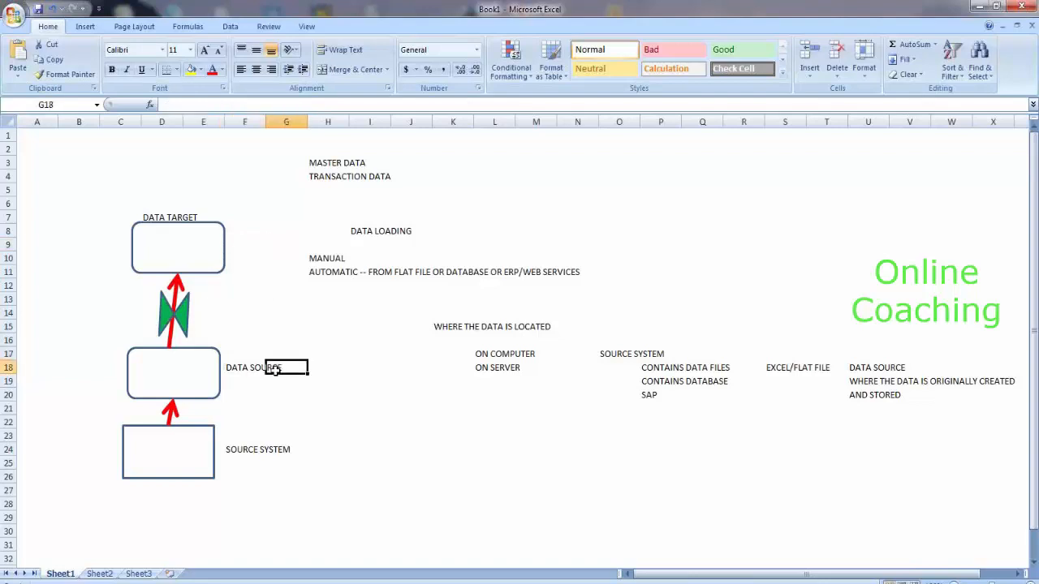
{"action": "left_click", "coordinate": [221, 225]}
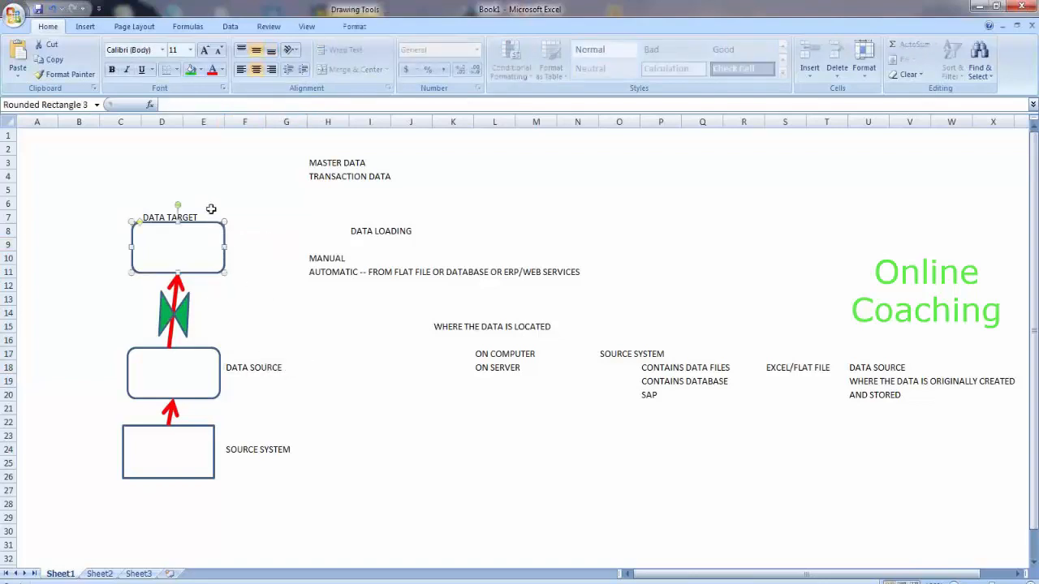
{"action": "left_click", "coordinate": [212, 207]}
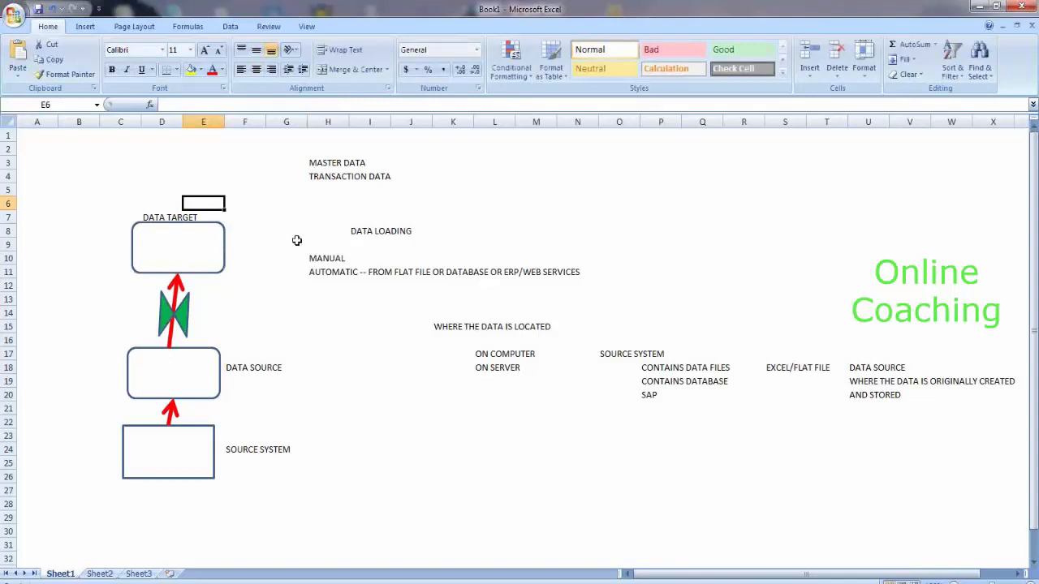
Step: Enter the note "MASTER DATA- DATA TARGET INFOOBJECT (CHAR)" in cell B2 above the diagram
{"action": "left_click", "coordinate": [86, 154]}
{"action": "type", "text": "MASTER DATA"}
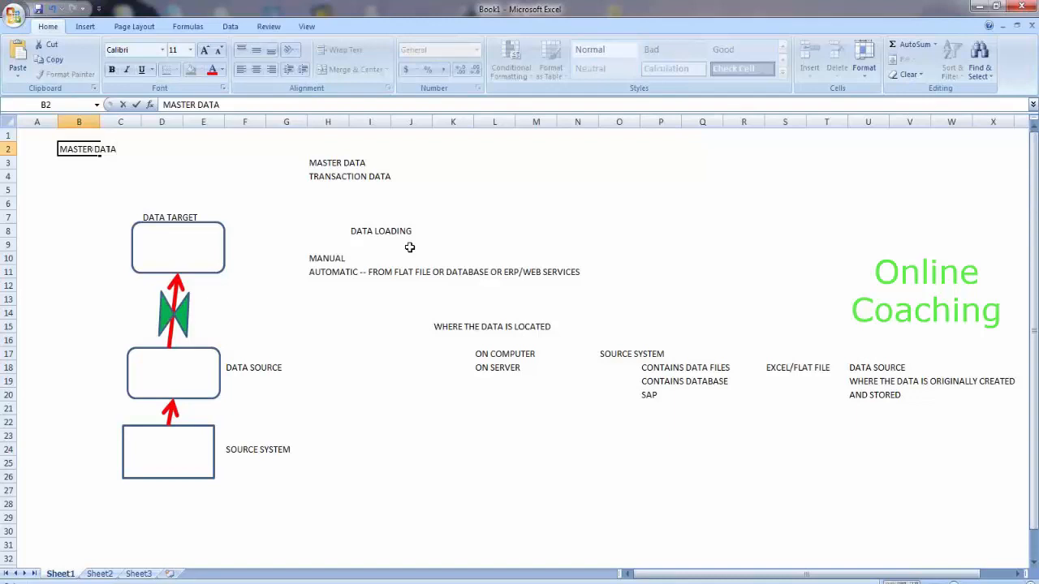
{"action": "type", "text": "- DATA TARGET"}
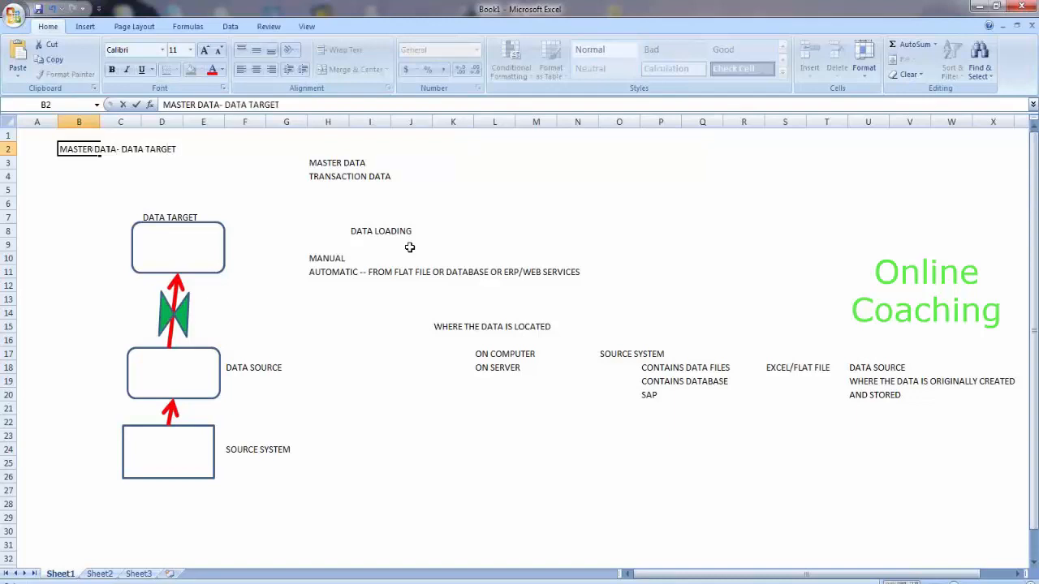
{"action": "type", "text": " INFOOBJECT"}
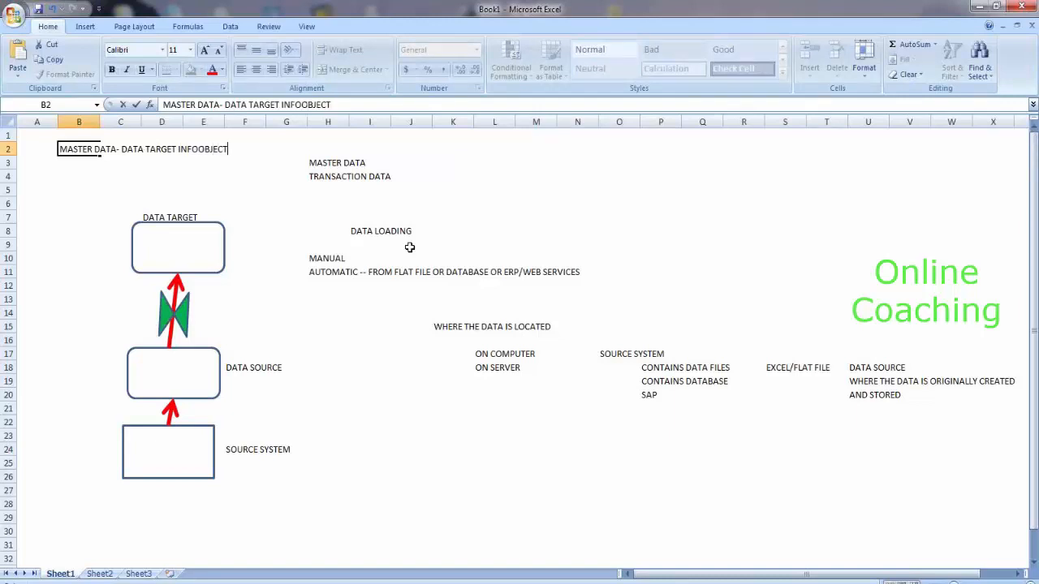
{"action": "type", "text": " (CHARS"}
{"action": "key", "text": "BackSpace"}
{"action": "type", "text": ")"}
{"action": "left_click", "coordinate": [267, 156]}
Step: Enter the note "TRANSACTION DATA - DATA TARGET--INFOCUBE/D.S.O" in cell B3
{"action": "left_click", "coordinate": [71, 165]}
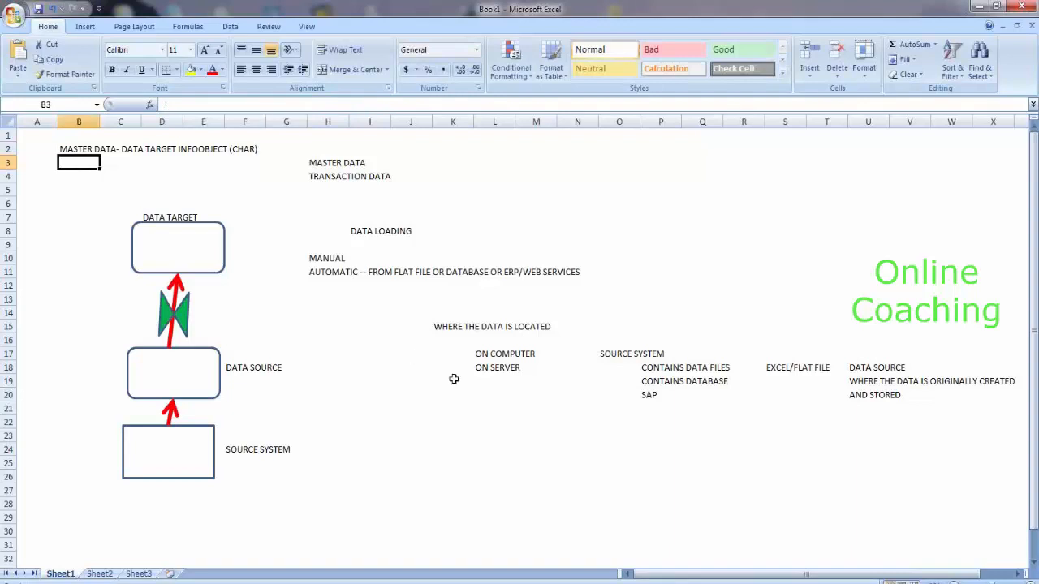
{"action": "type", "text": "TRANSACT"}
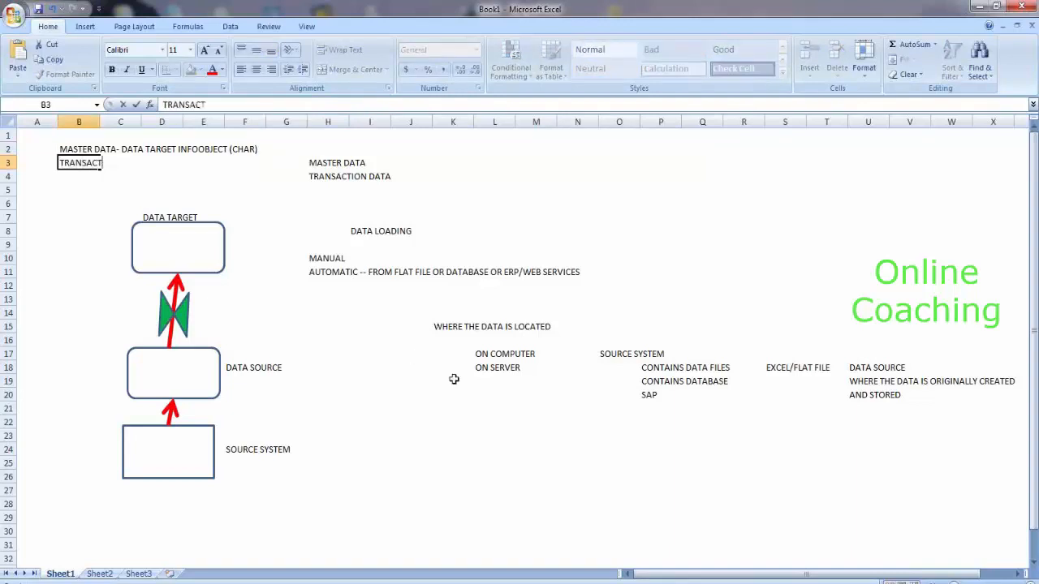
{"action": "type", "text": "ION DATA - "}
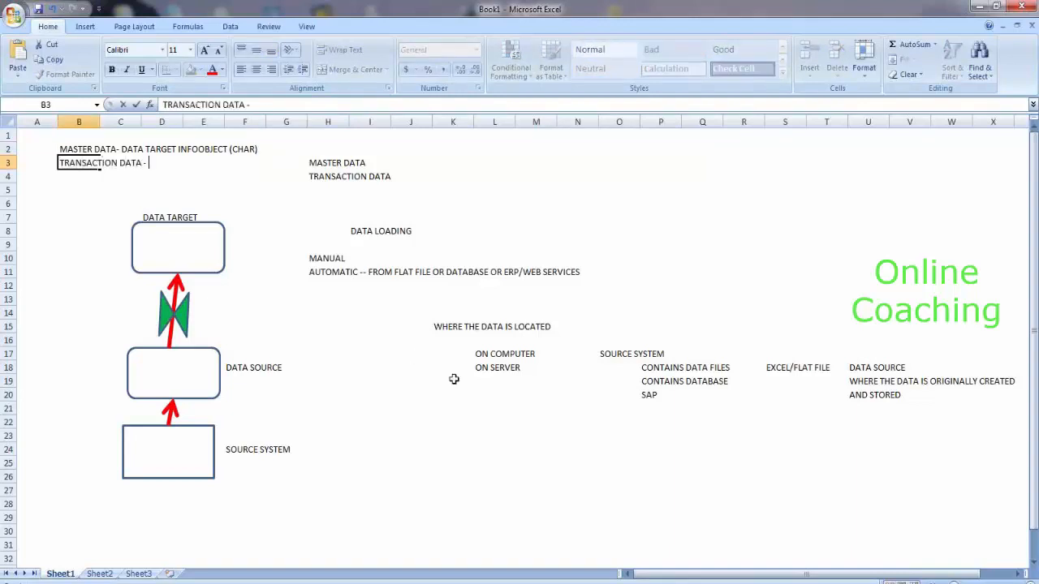
{"action": "type", "text": "DATA TARG"}
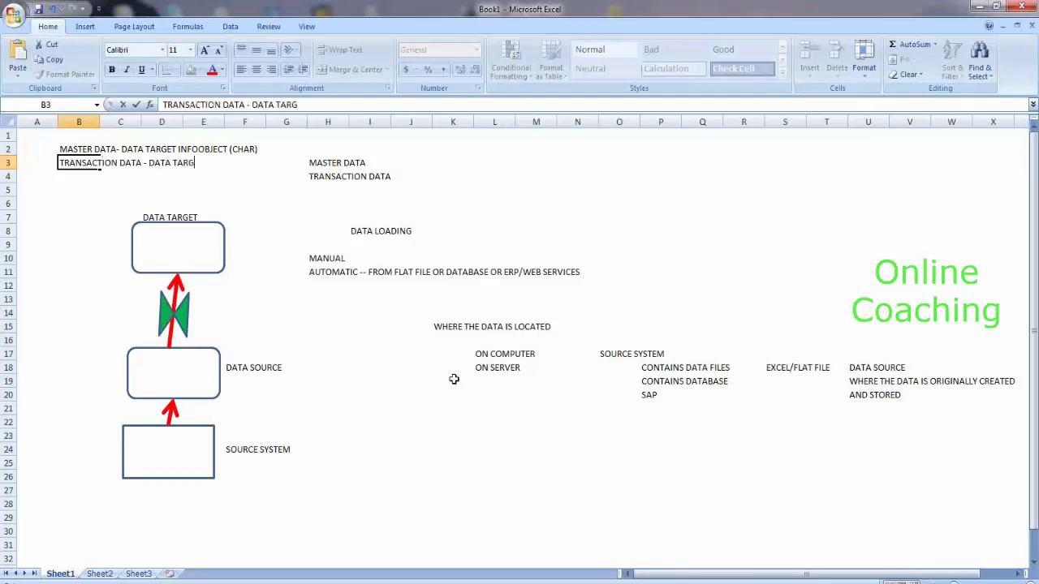
{"action": "type", "text": "ET--INFOCUBE"}
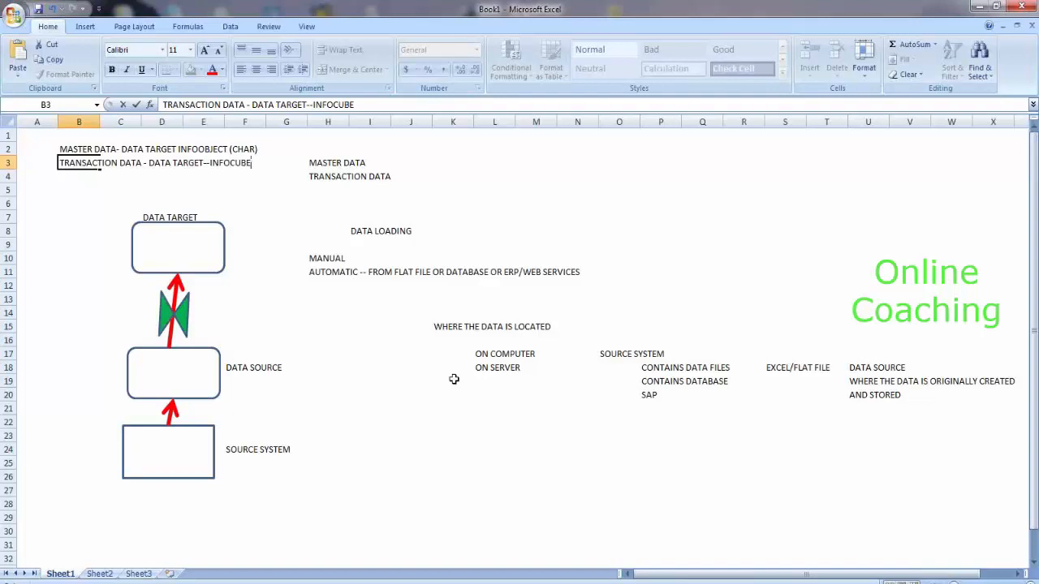
{"action": "type", "text": "/D.S.O"}
{"action": "left_click", "coordinate": [66, 186]}
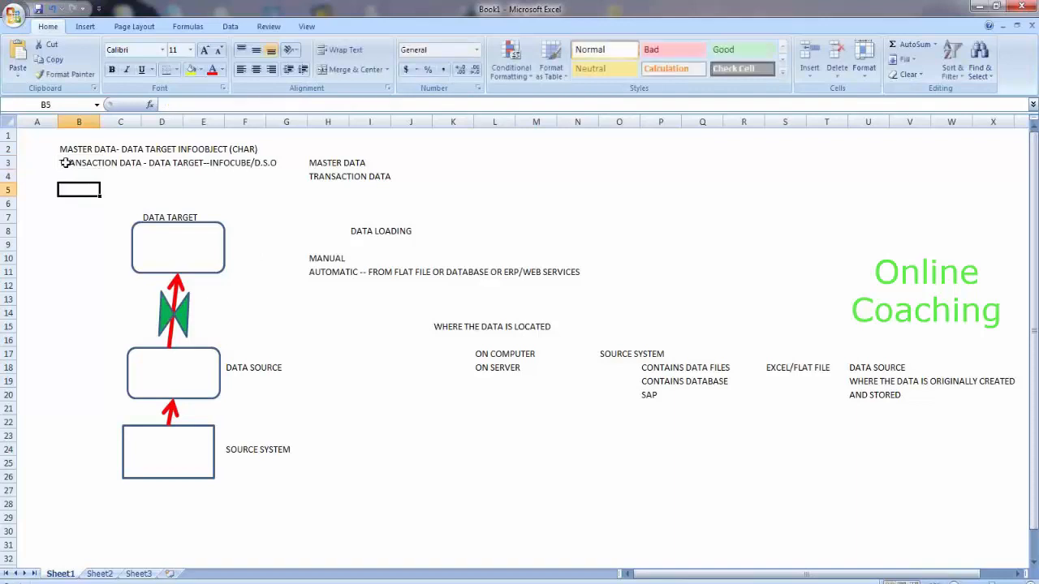
Step: Delete the transaction data note from row 3, keeping the master data note above it
{"action": "left_click_drag", "start_coordinate": [63, 162], "coordinate": [276, 161]}
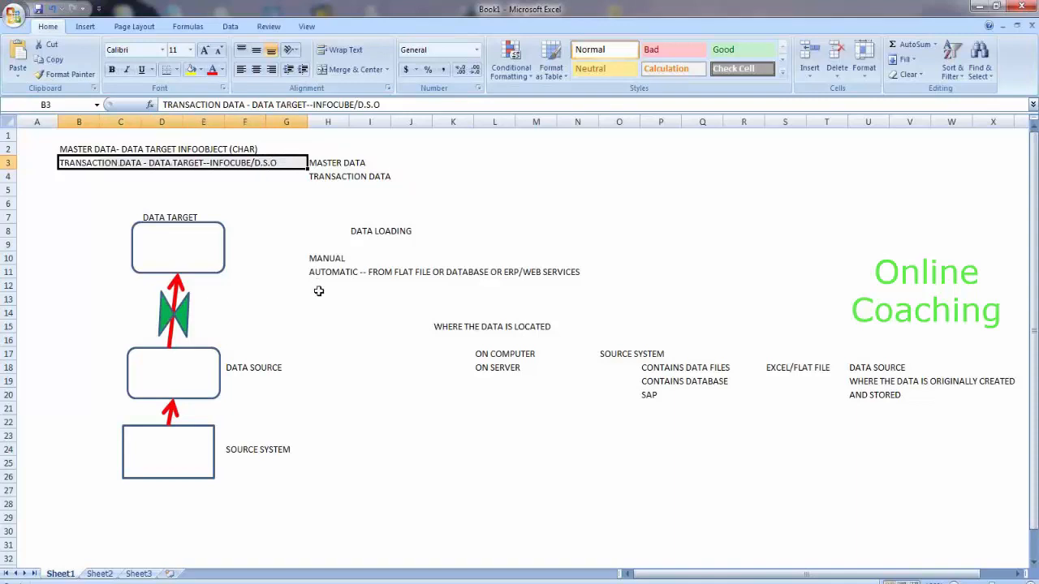
{"action": "key", "text": "Delete"}
{"action": "left_click", "coordinate": [221, 191]}
{"action": "left_click", "coordinate": [217, 166]}
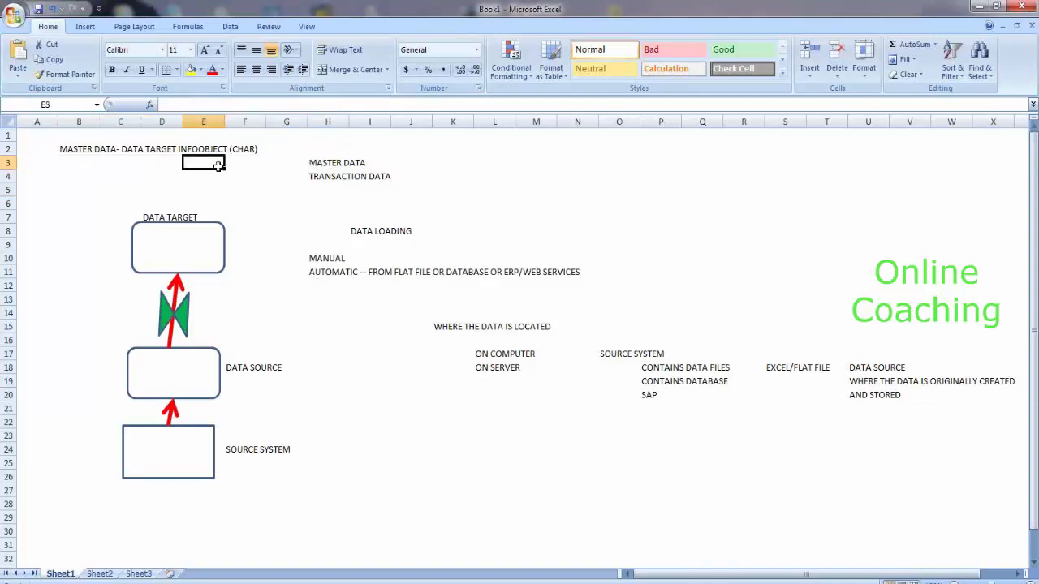
{"action": "left_click", "coordinate": [113, 154]}
{"action": "left_click", "coordinate": [174, 153]}
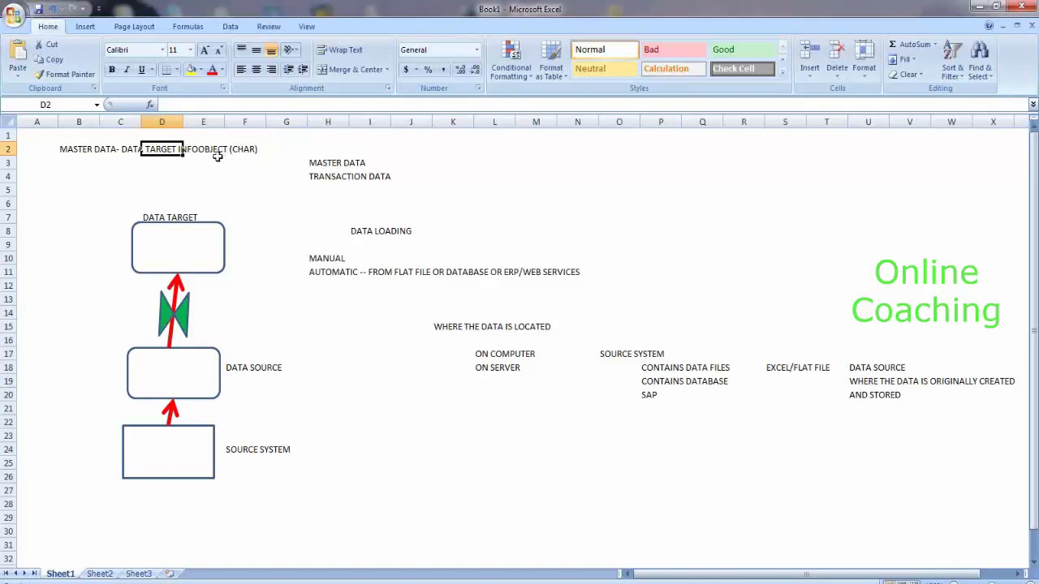
Step: Enter the note "BY DEFAULT CHAR INFOOBJECT IS NOT" in cell C3
{"action": "left_click", "coordinate": [108, 164]}
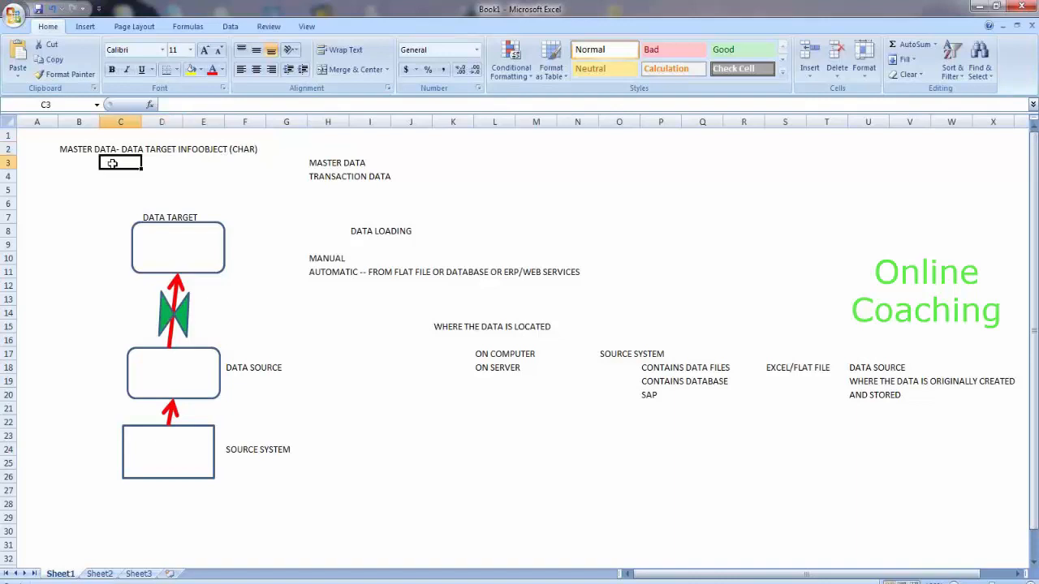
{"action": "type", "text": "BY DEF"}
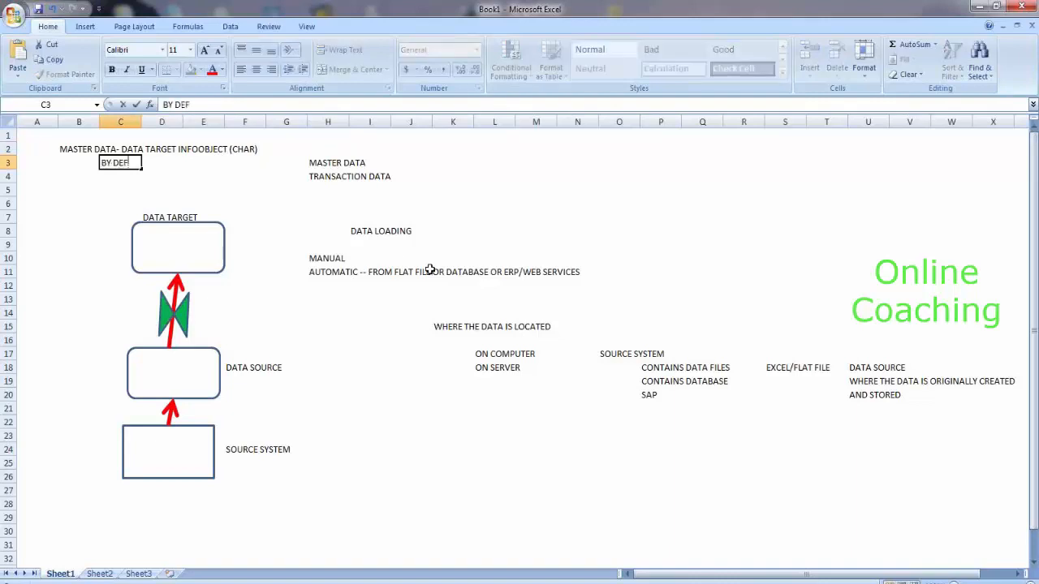
{"action": "type", "text": "AULT CHAR INFOBO"}
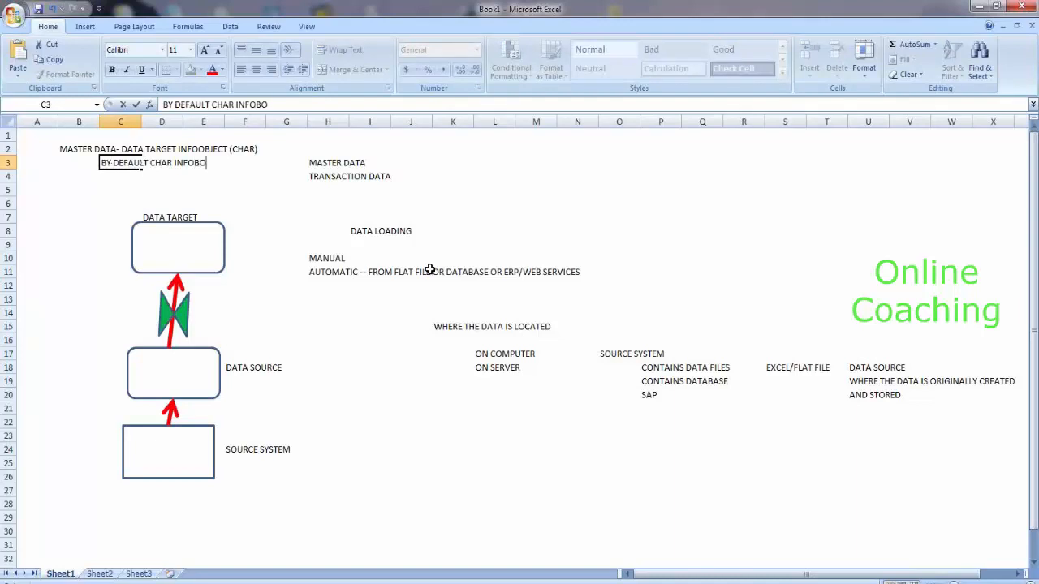
{"action": "key", "text": "BackSpace"}
{"action": "key", "text": "BackSpace"}
{"action": "type", "text": "OBJECT IS NOT"}
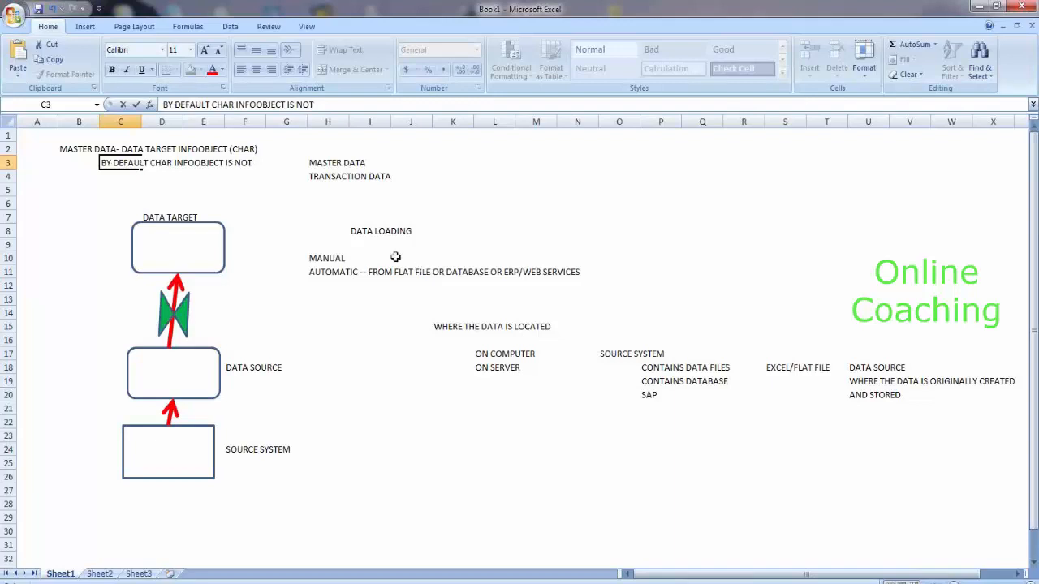
Step: Move the MASTER DATA and TRANSACTION DATA labels from H3:J5 to the range starting at L4
{"action": "left_click_drag", "start_coordinate": [328, 162], "coordinate": [403, 188]}
{"action": "key", "text": "ctrl+x"}
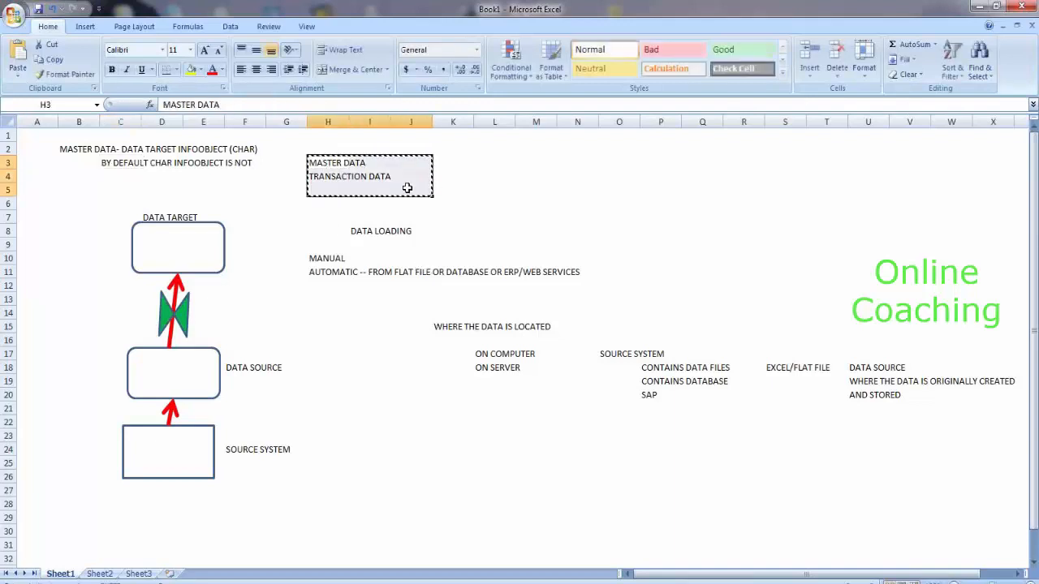
{"action": "left_click", "coordinate": [478, 176]}
{"action": "key", "text": "ctrl+v"}
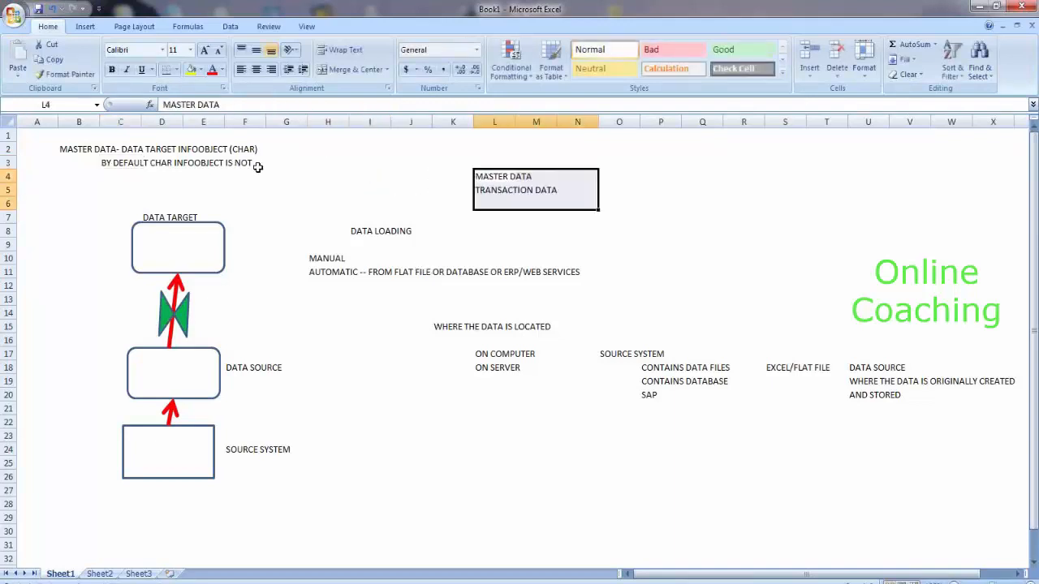
Step: Complete the note in cell C3 so it reads "BY DEFAULT CHAR INFOOBJECT IS NOT DATA TARGET"
{"action": "left_click", "coordinate": [108, 162]}
{"action": "key", "text": "F2"}
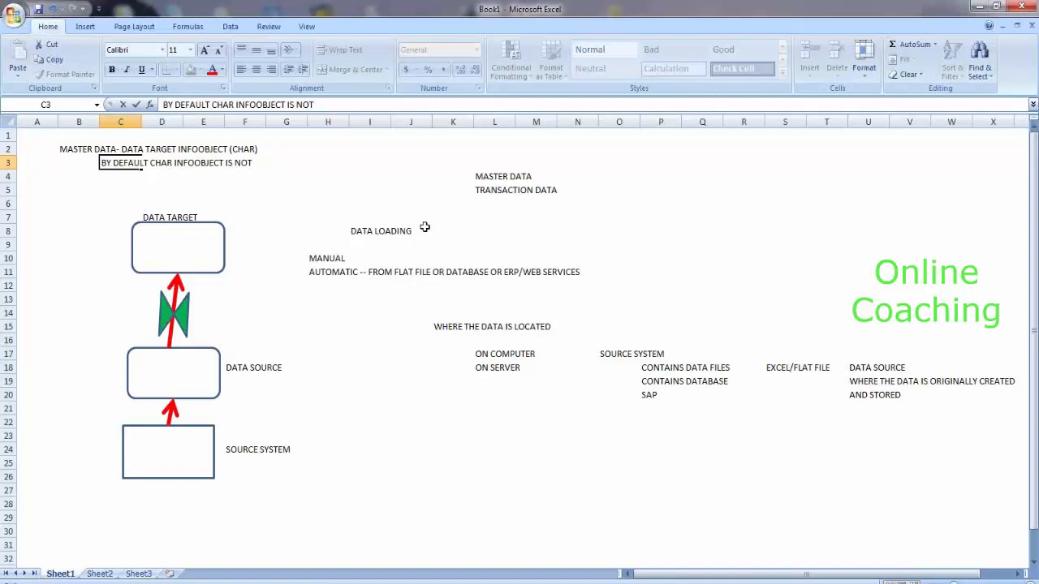
{"action": "type", "text": "DATA TARGET"}
{"action": "key", "text": "Return"}
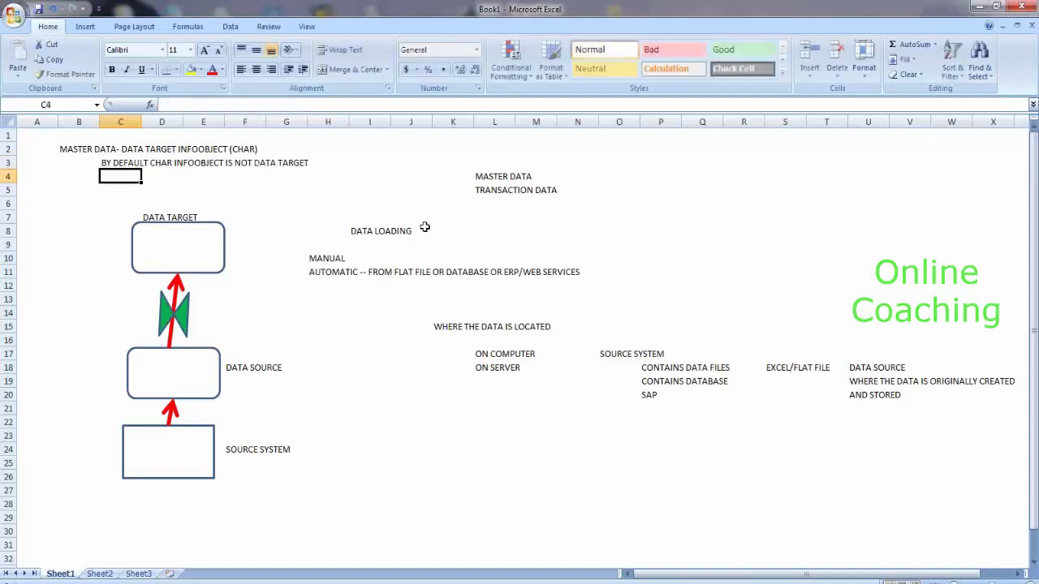
Step: Enter the note "YOU NEED CONVERT IT AS DATA TARGET" in cell C4
{"action": "type", "text": "YOU NE"}
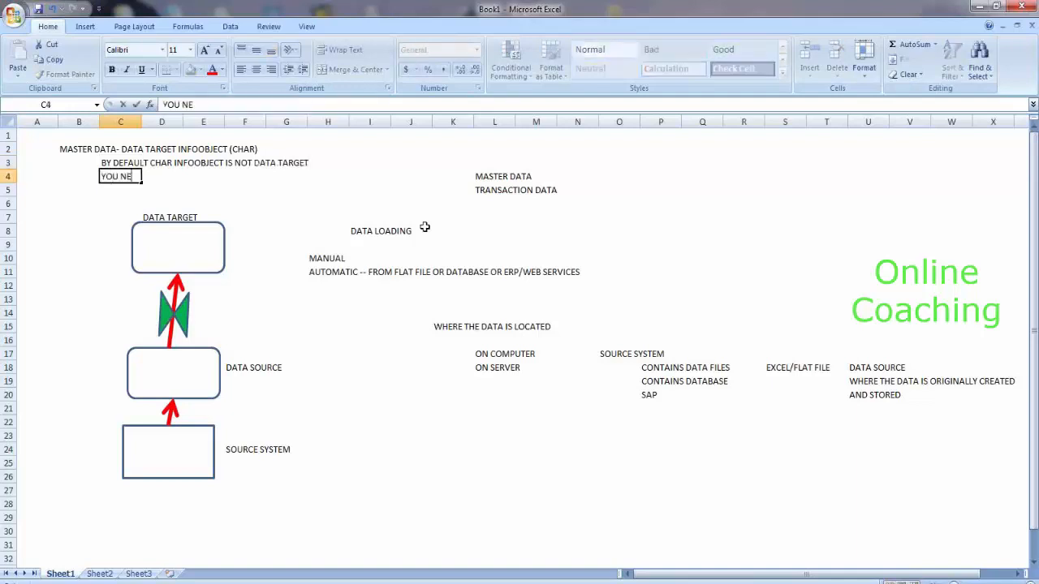
{"action": "type", "text": "ED CONVERT I"}
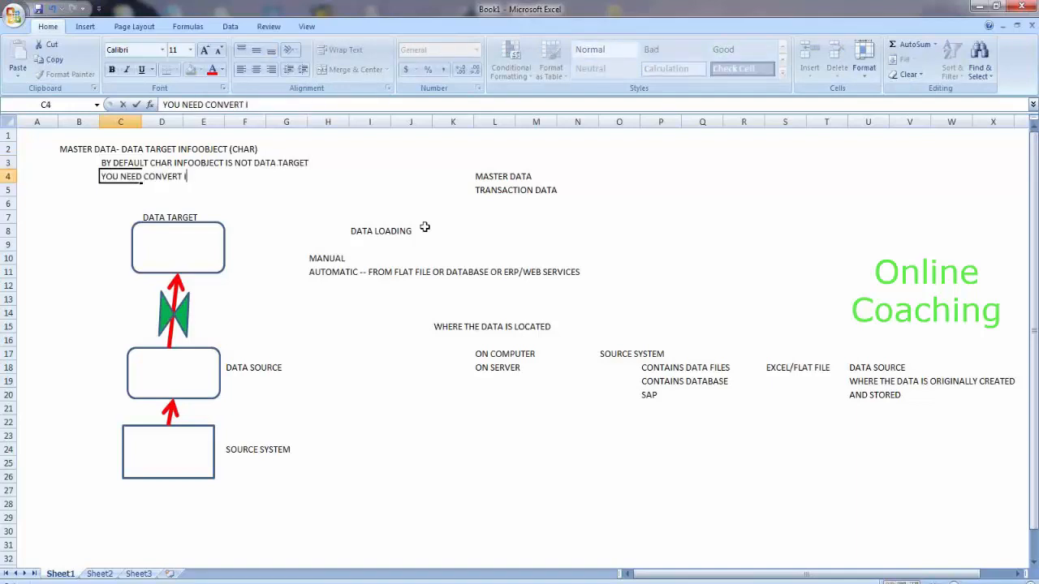
{"action": "type", "text": "T AS DATA TARGET"}
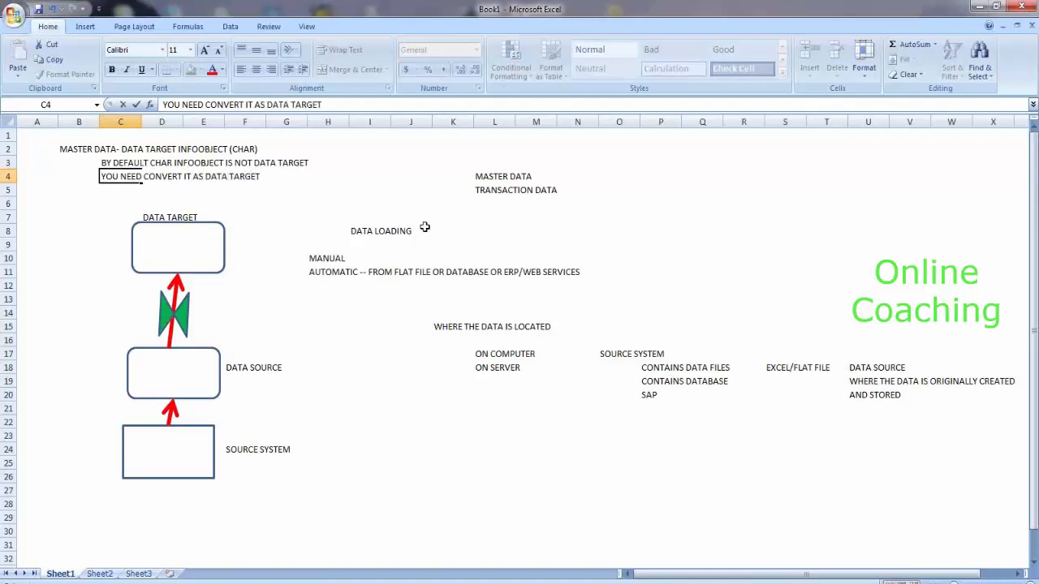
{"action": "key", "text": "Return"}
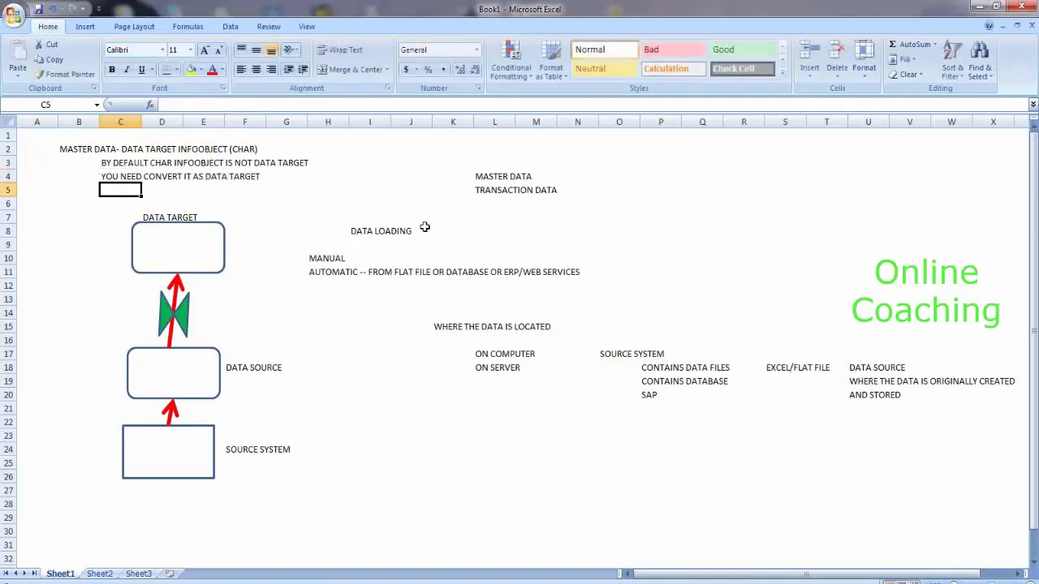
Step: Draw a red arrow from the DATA TARGET box to a handwritten BEX, underline the note in C4, and clear the markings
{"action": "left_click", "coordinate": [184, 241]}
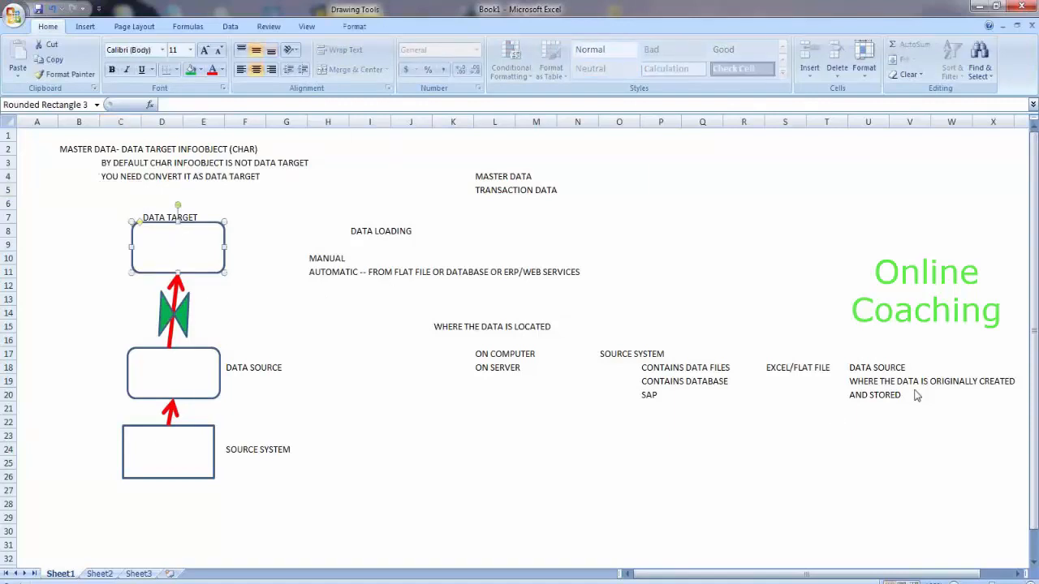
{"action": "key", "text": "ctrl+2"}
{"action": "mouse_move", "coordinate": [199, 228]}
{"action": "left_mouse_down"}
{"action": "mouse_move", "coordinate": [316, 194]}
{"action": "mouse_move", "coordinate": [308, 216]}
{"action": "mouse_move", "coordinate": [321, 211]}
{"action": "mouse_move", "coordinate": [313, 189]}
{"action": "mouse_move", "coordinate": [344, 203]}
{"action": "mouse_move", "coordinate": [329, 203]}
{"action": "left_mouse_up"}
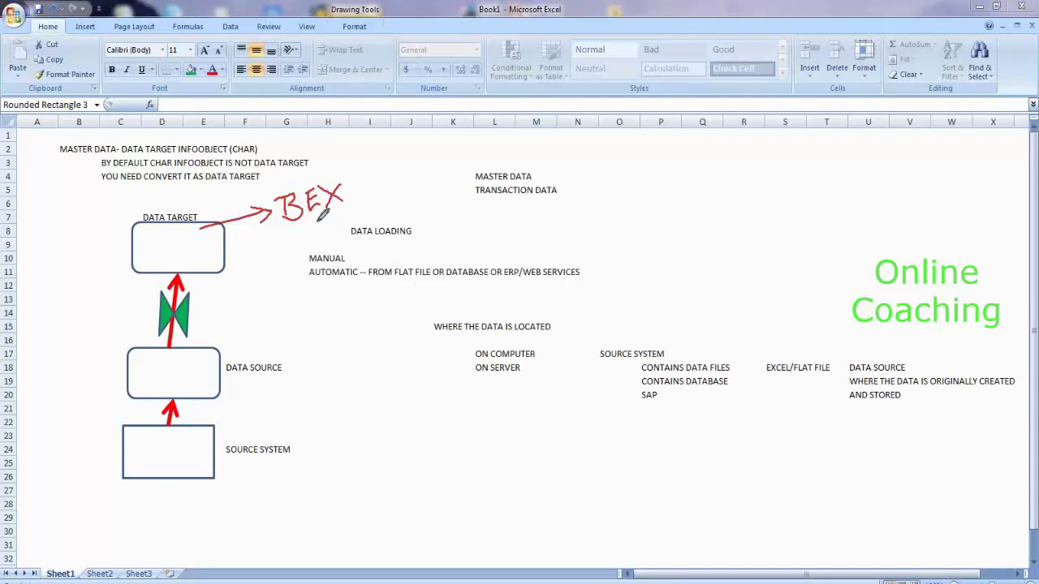
{"action": "left_click_drag", "start_coordinate": [100, 186], "coordinate": [268, 175]}
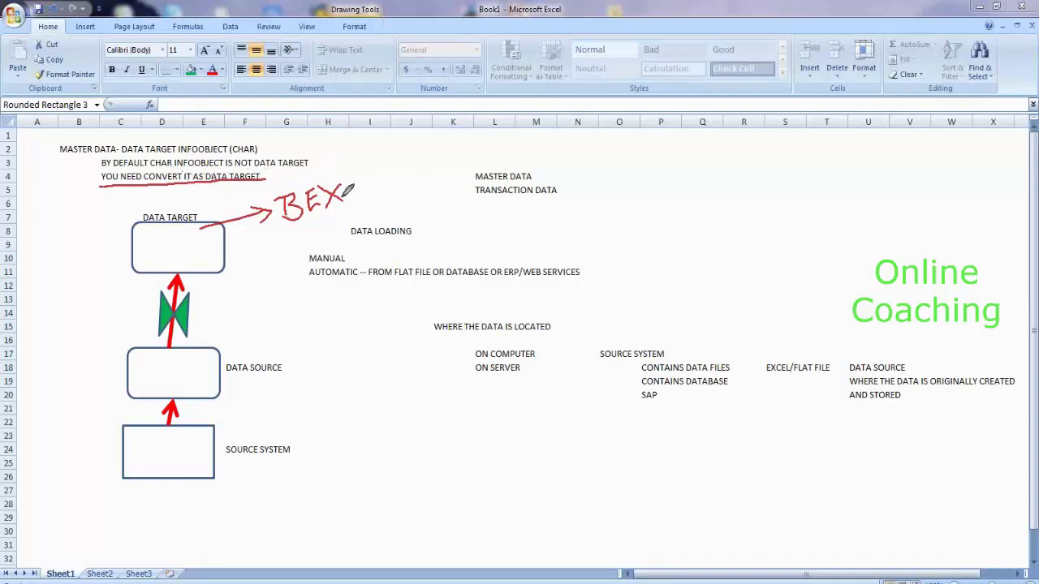
{"action": "key", "text": "e"}
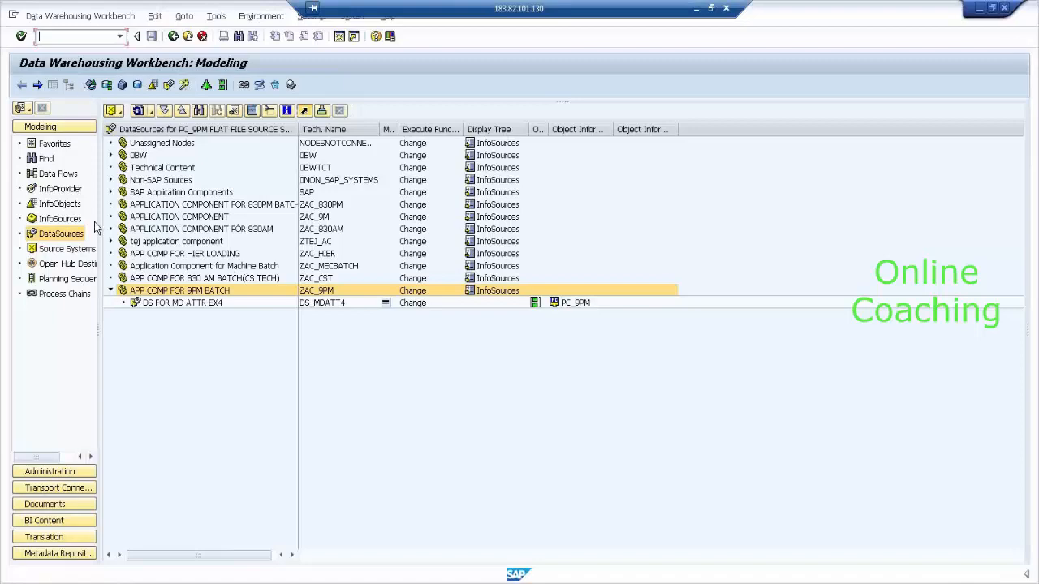
Step: In the Data Warehousing Workbench, locate SALES MAN ID among the InfoObjects and check which InfoProviders INFOAREA FOR 830 BATCH contains
{"action": "left_click", "coordinate": [68, 208]}
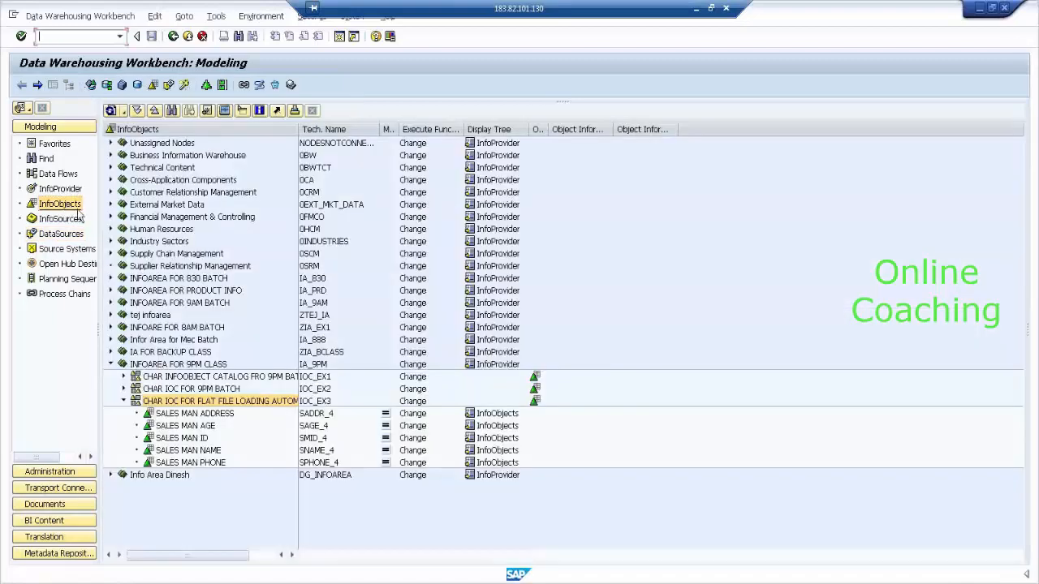
{"action": "left_click", "coordinate": [203, 439]}
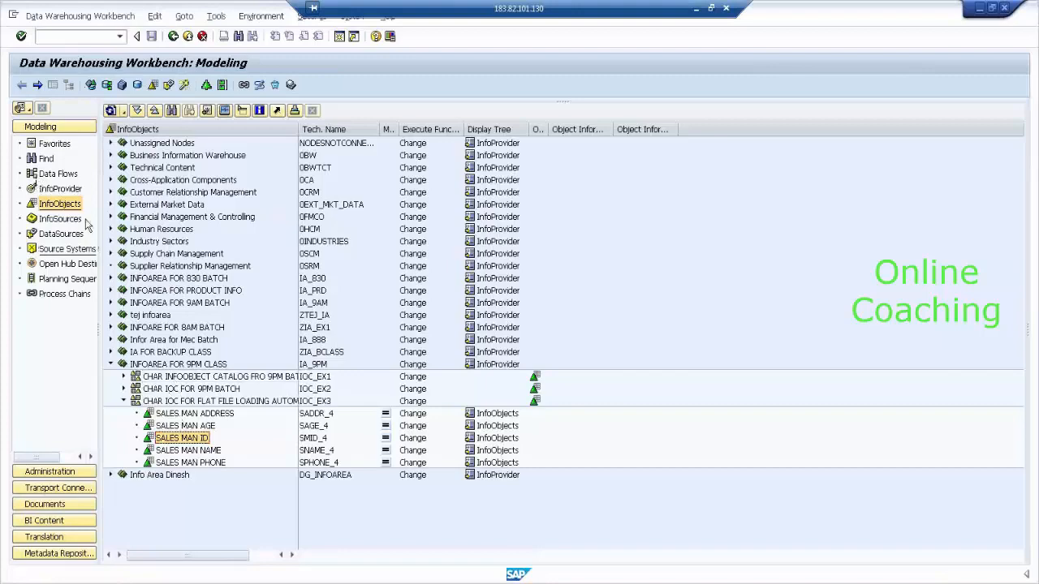
{"action": "left_click", "coordinate": [72, 191]}
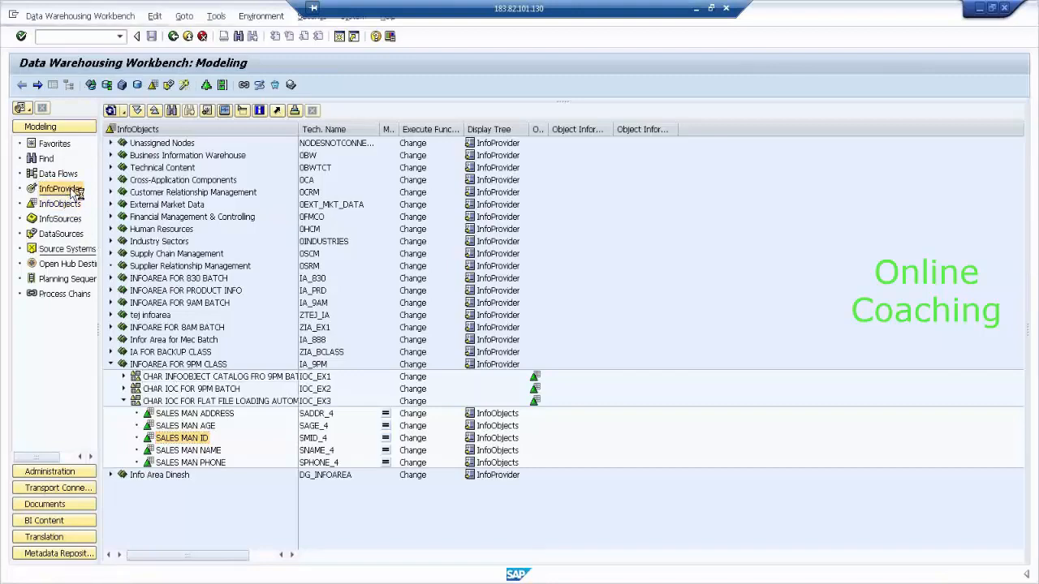
{"action": "left_click", "coordinate": [114, 291]}
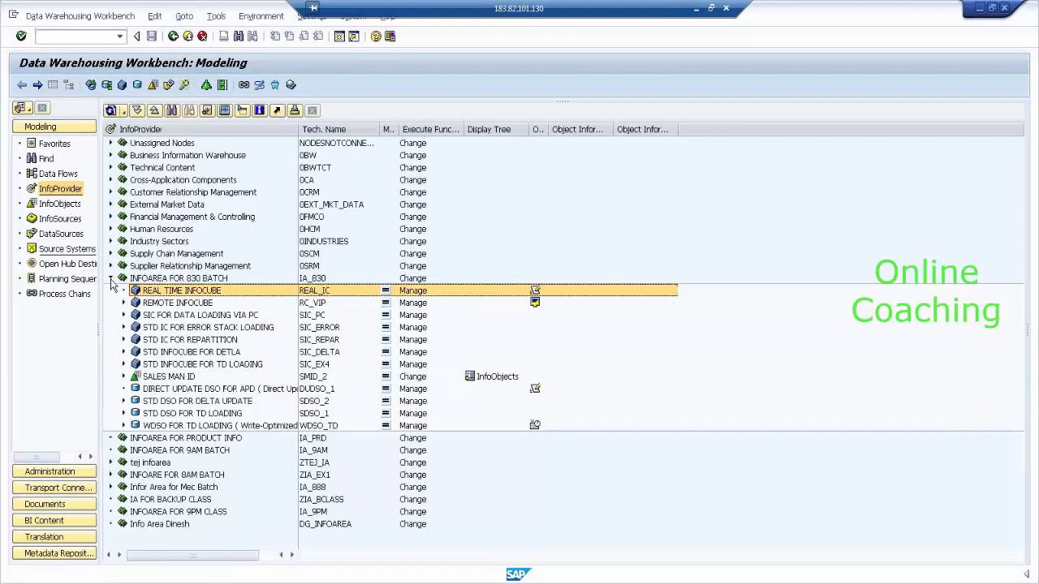
{"action": "left_click", "coordinate": [112, 279]}
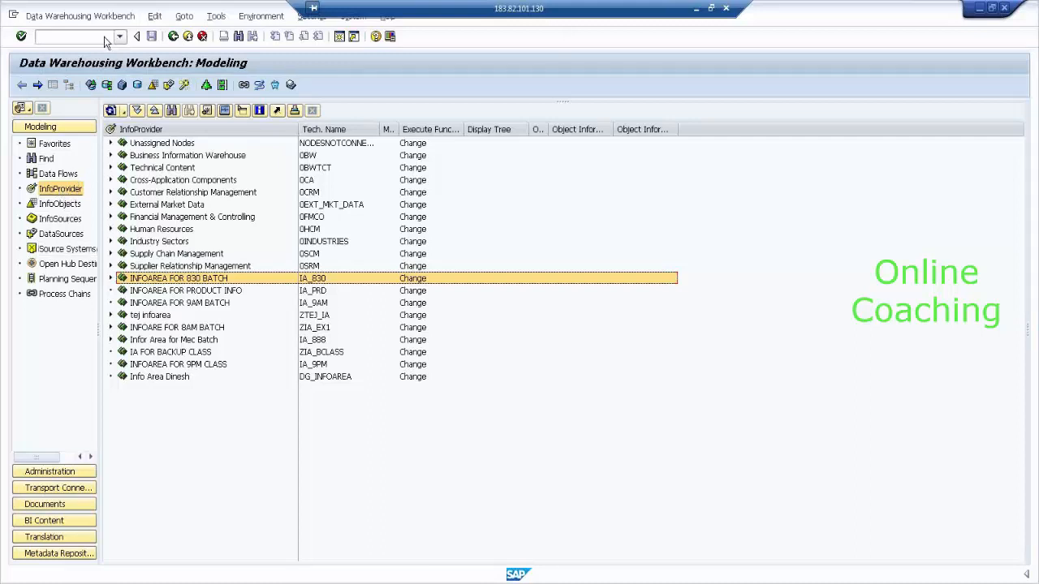
Step: Launch the BEx Analyzer in a new session with the transaction command /ORRMX
{"action": "left_click", "coordinate": [104, 35]}
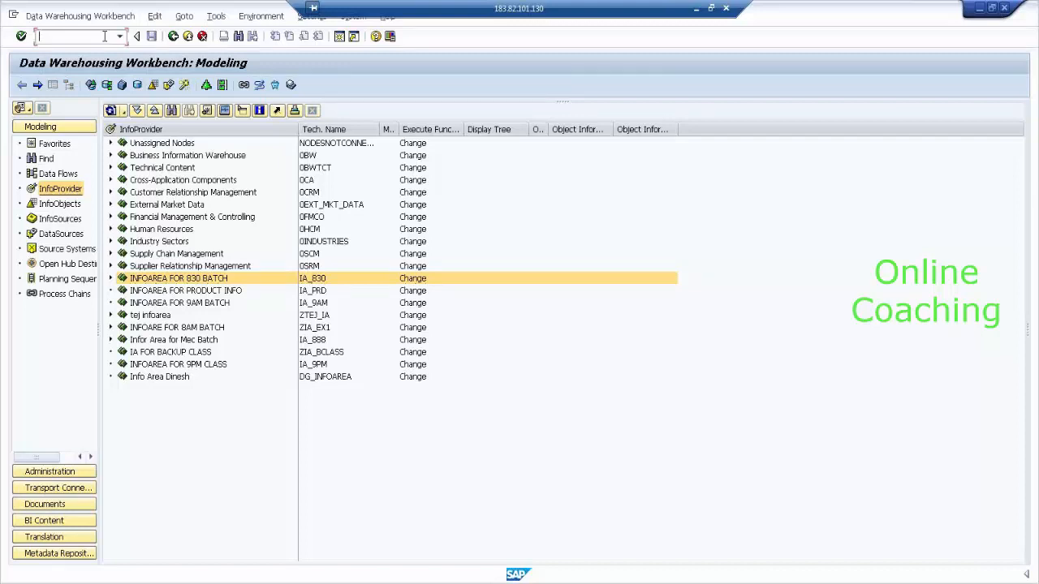
{"action": "type", "text": "/RR"}
{"action": "key", "text": "BackSpace"}
{"action": "key", "text": "BackSpace"}
{"action": "type", "text": "ORRMX"}
{"action": "key", "text": "Return"}
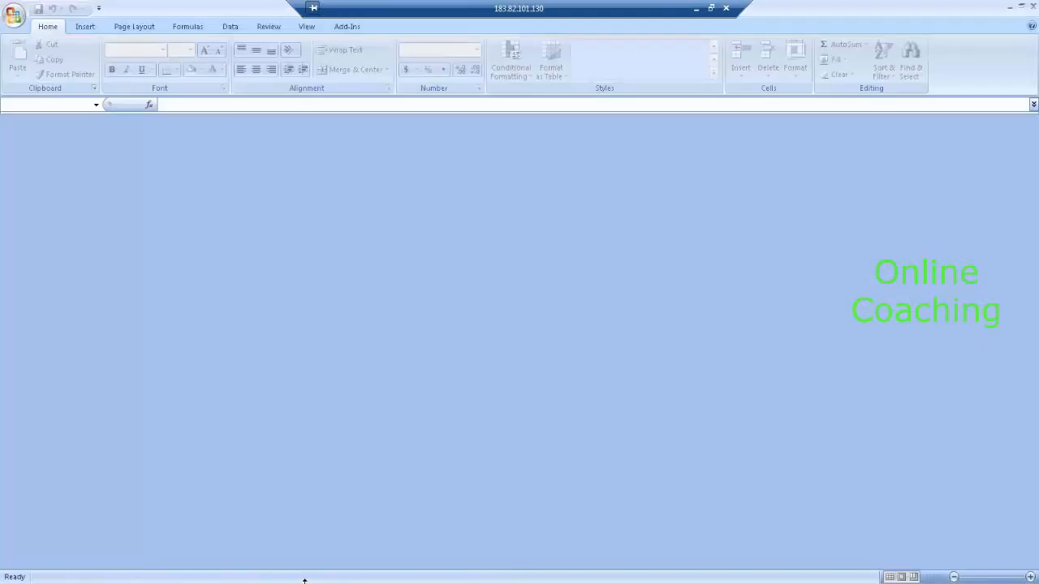
Step: Start creating a new query from the BEx Analyzer add-in and choose SAP BW 7.3 as the logon system
{"action": "left_click", "coordinate": [354, 25]}
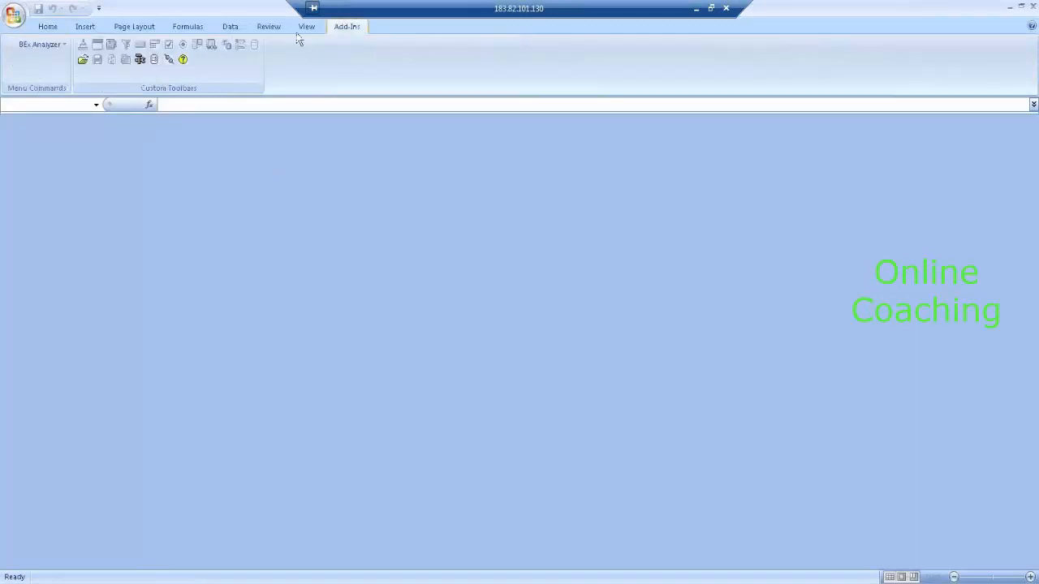
{"action": "left_click", "coordinate": [139, 61]}
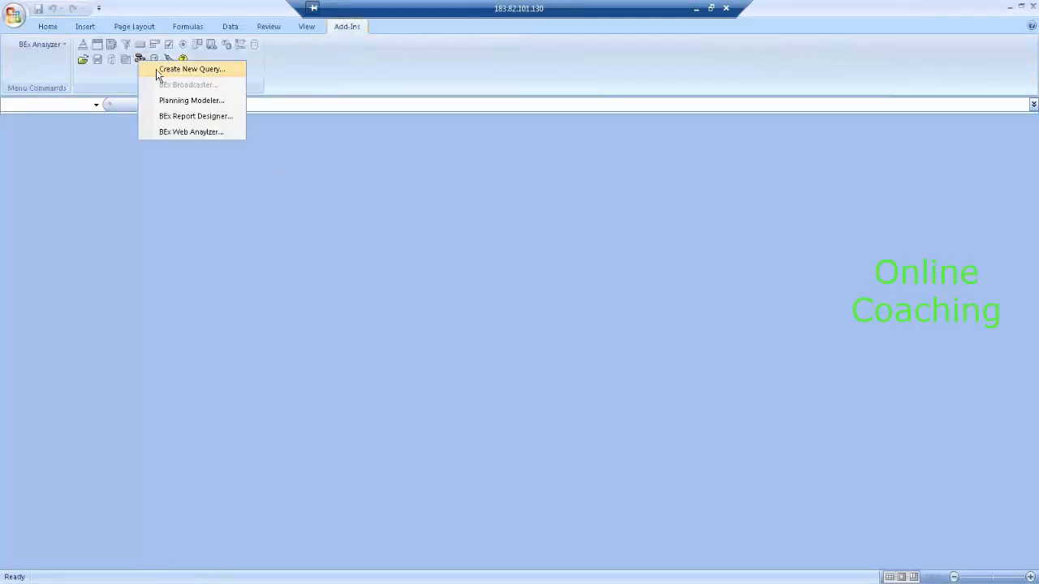
{"action": "left_click", "coordinate": [157, 69]}
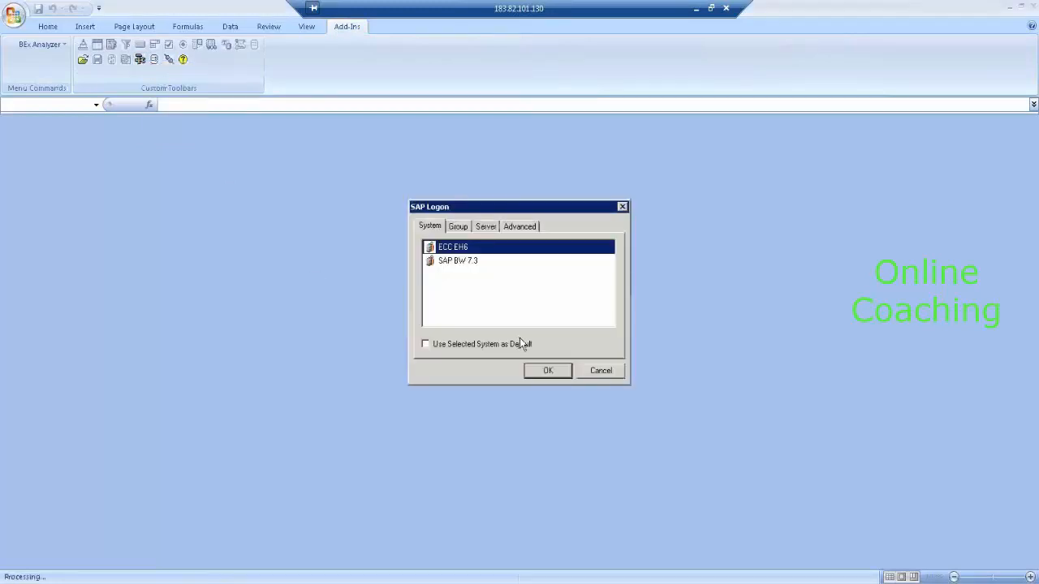
{"action": "left_click", "coordinate": [489, 263]}
{"action": "left_click", "coordinate": [548, 371]}
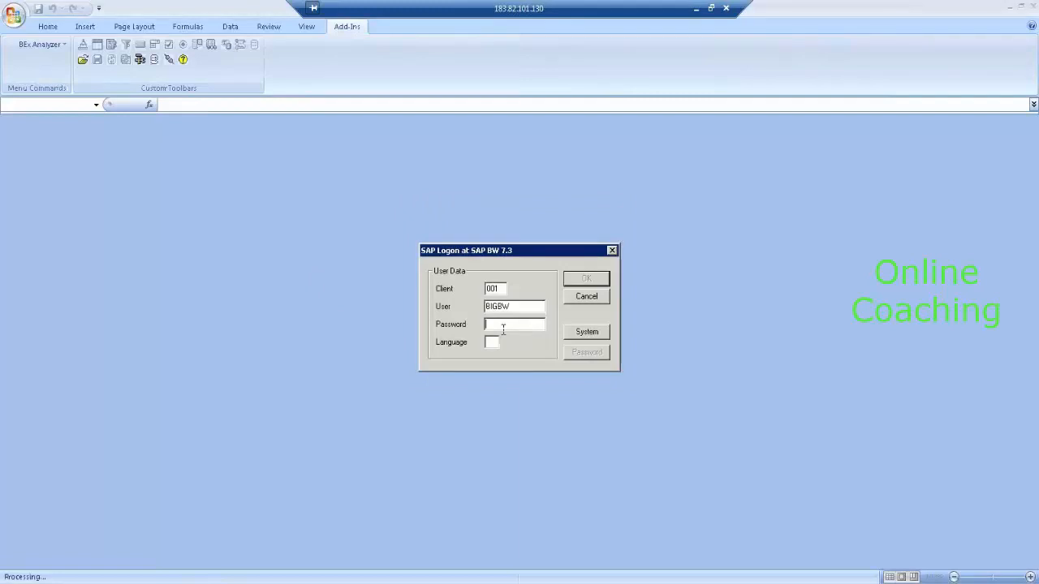
Step: Try to log on to SAP BW 7.3 by entering the account password
{"action": "type", "text": "**"}
{"action": "key", "text": "BackSpace"}
{"action": "key", "text": "BackSpace"}
{"action": "type", "text": "******"}
{"action": "key", "text": "Return"}
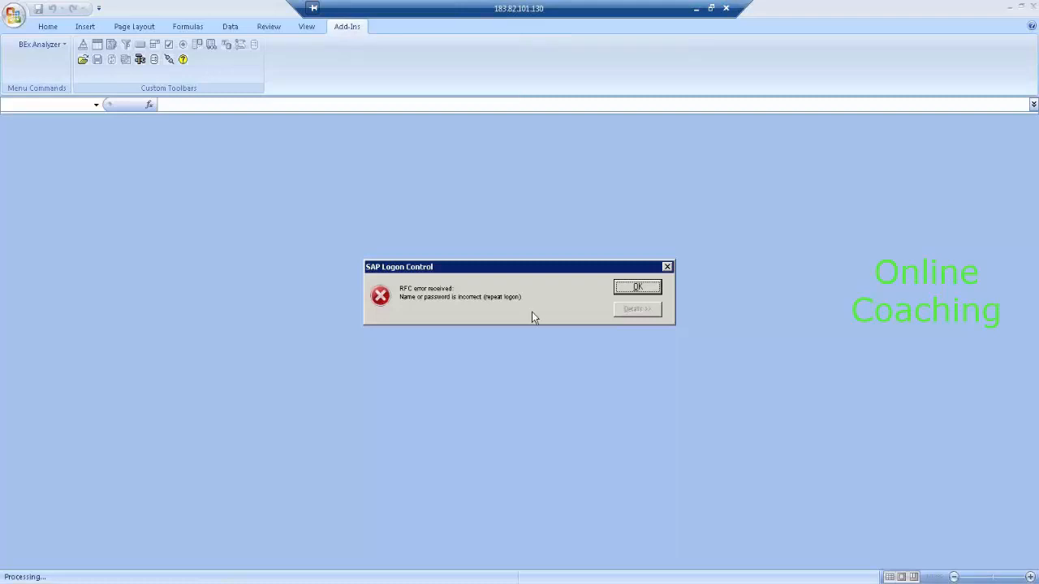
{"action": "left_click", "coordinate": [638, 287]}
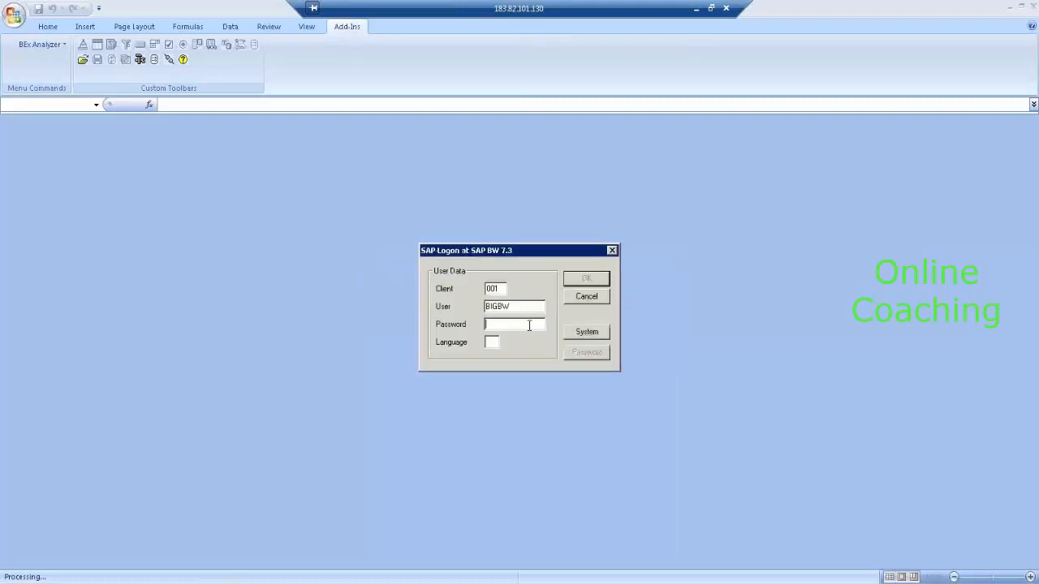
Step: Log on to SAP BW 7.3 by re-entering the account password, and maximize the BEx Query Designer window
{"action": "type", "text": "********"}
{"action": "key", "text": "Return"}
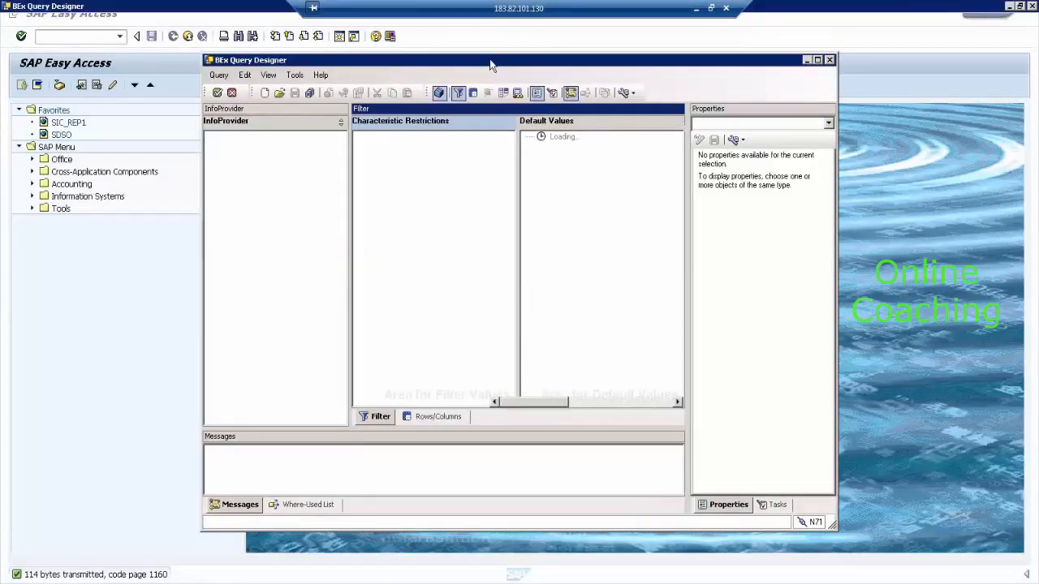
{"action": "double_click", "coordinate": [490, 64]}
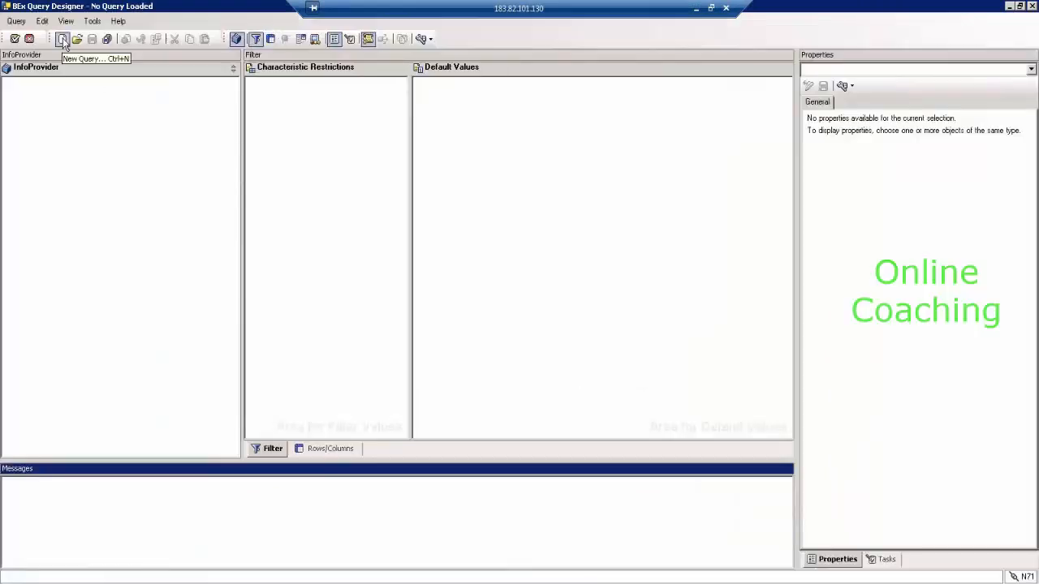
Step: Start a new query and set its InfoProvider search to include technical names
{"action": "left_click", "coordinate": [63, 39]}
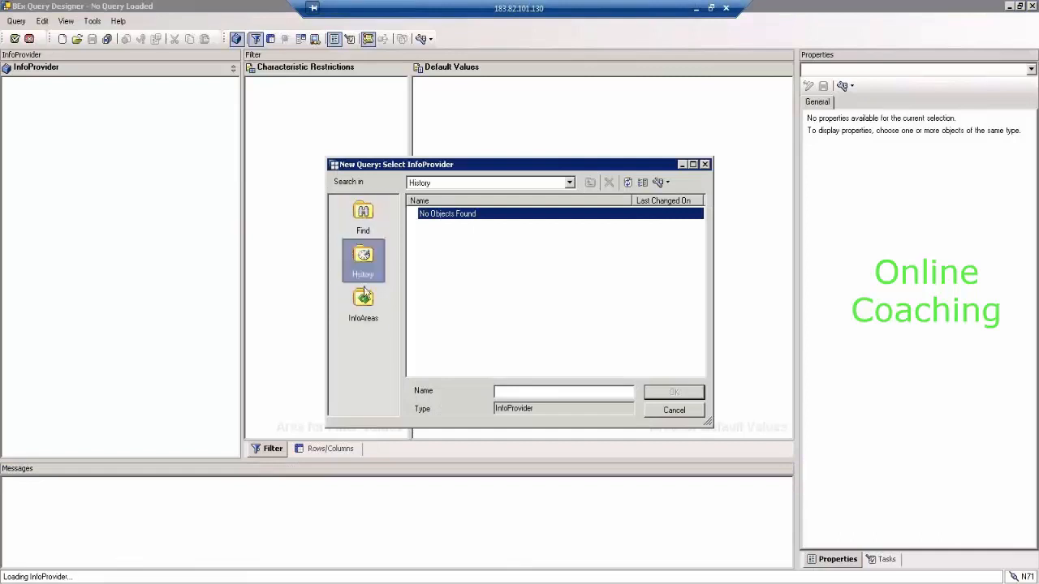
{"action": "left_click", "coordinate": [363, 221]}
{"action": "left_click", "coordinate": [464, 260]}
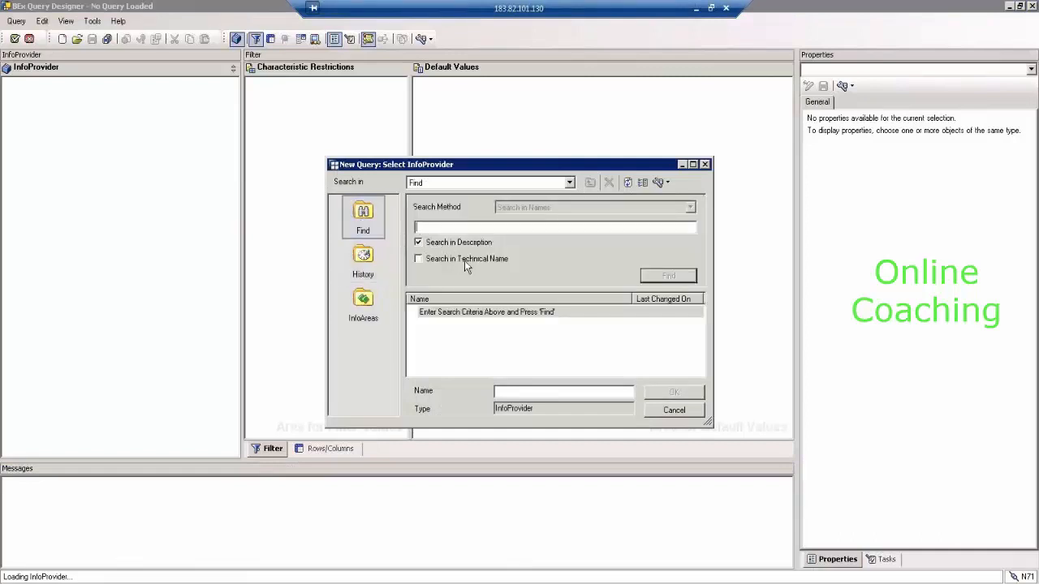
Step: Search the InfoProviders for SMID_4
{"action": "left_click", "coordinate": [481, 228]}
{"action": "type", "text": "smk"}
{"action": "key", "text": "BackSpace"}
{"action": "key", "text": "BackSpace"}
{"action": "key", "text": "BackSpace"}
{"action": "type", "text": "SMK"}
{"action": "type", "text": "D_4"}
{"action": "left_click", "coordinate": [691, 275]}
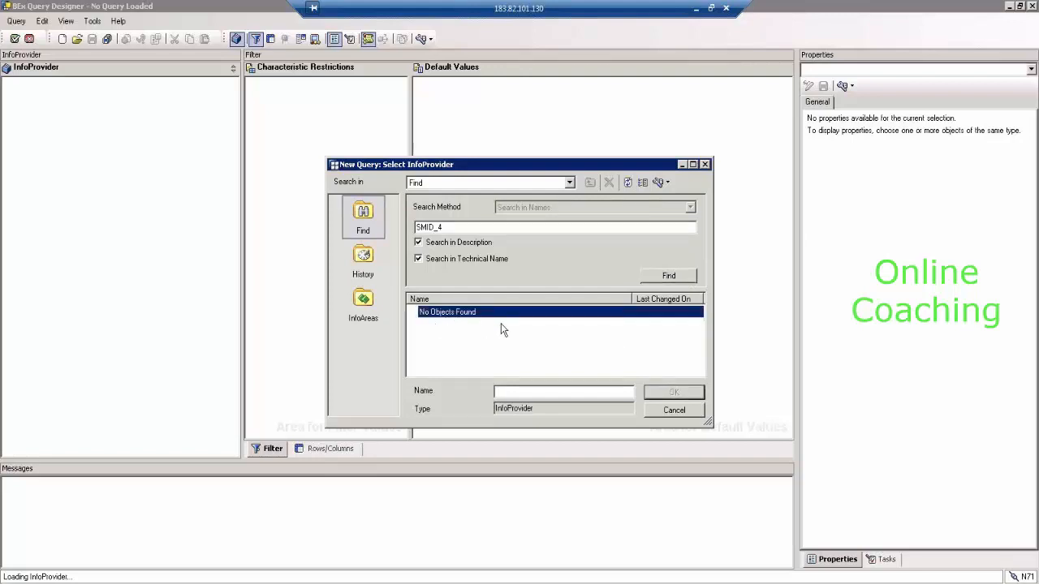
Step: Mark the Select InfoProvider title and the SMID_4 search term in red, and clear the markings
{"action": "left_click", "coordinate": [437, 228]}
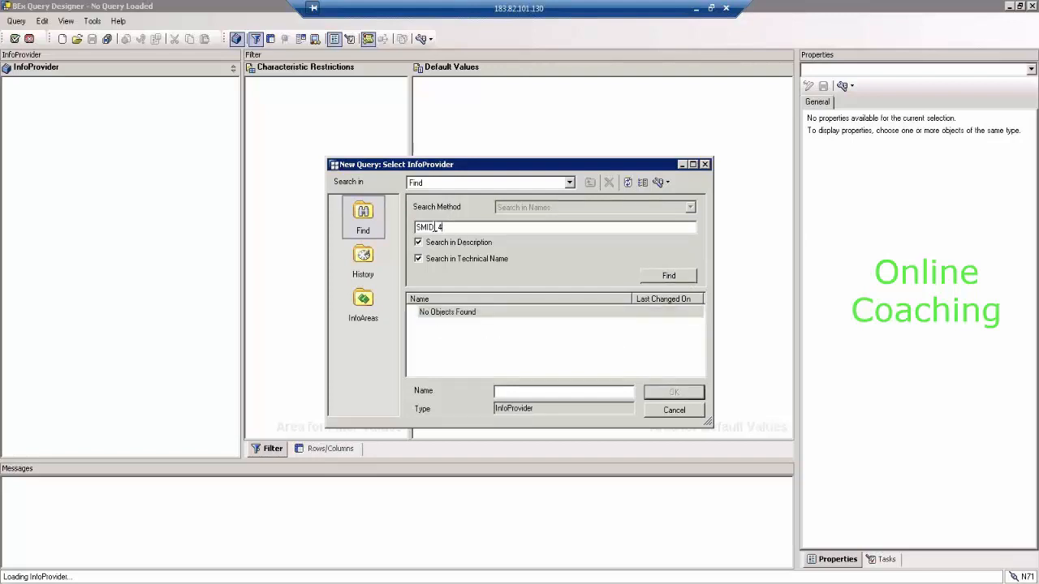
{"action": "double_click", "coordinate": [437, 227]}
{"action": "mouse_move", "coordinate": [460, 163]}
{"action": "left_mouse_down"}
{"action": "mouse_move", "coordinate": [428, 148]}
{"action": "mouse_move", "coordinate": [378, 149]}
{"action": "mouse_move", "coordinate": [422, 174]}
{"action": "mouse_move", "coordinate": [471, 161]}
{"action": "left_mouse_up"}
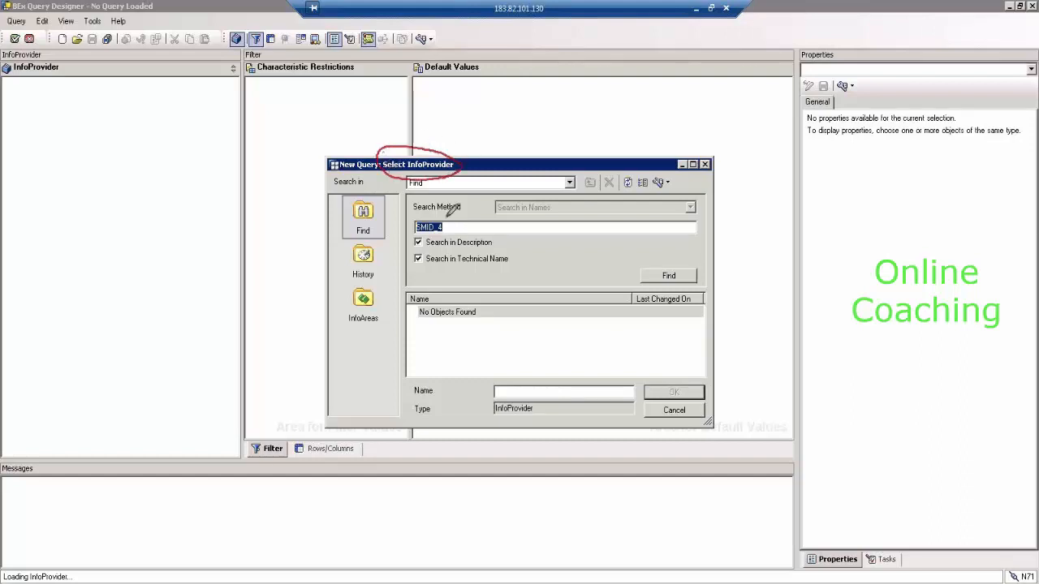
{"action": "mouse_move", "coordinate": [446, 221]}
{"action": "left_mouse_down"}
{"action": "mouse_move", "coordinate": [478, 237]}
{"action": "mouse_move", "coordinate": [460, 244]}
{"action": "left_mouse_up"}
{"action": "key", "text": "Escape"}
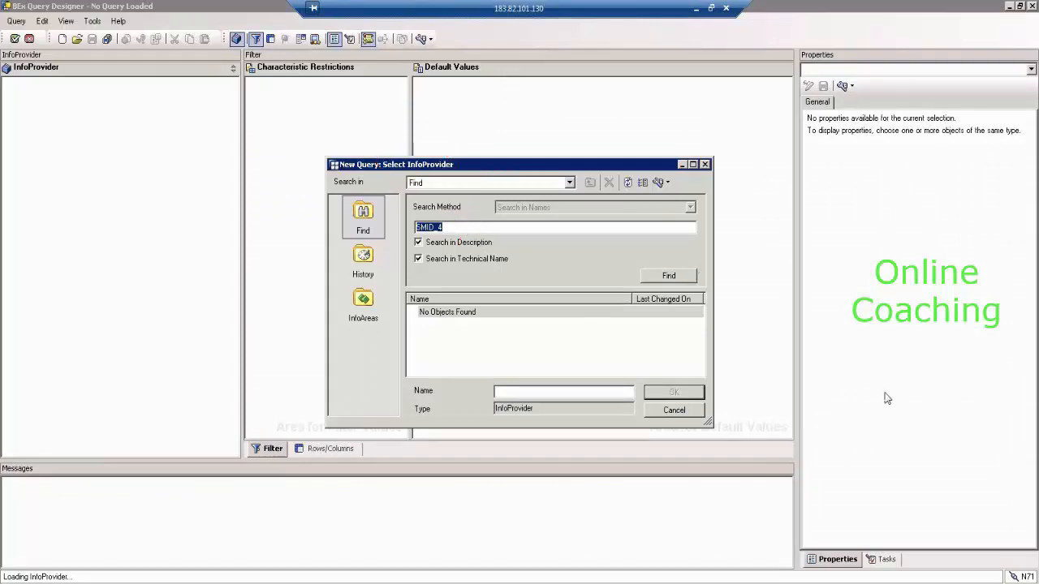
{"action": "left_click", "coordinate": [478, 227]}
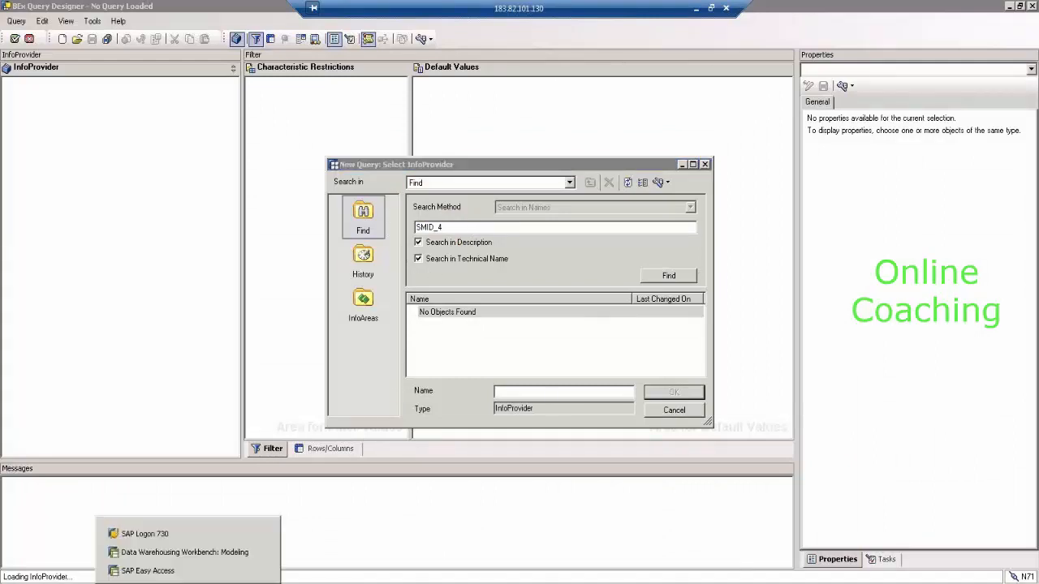
Step: Return to the Data Warehousing Workbench, expand INFOAREA FOR 830 BATCH, and select the remote InfoCube's technical name RC_VIP
{"action": "left_click", "coordinate": [185, 557]}
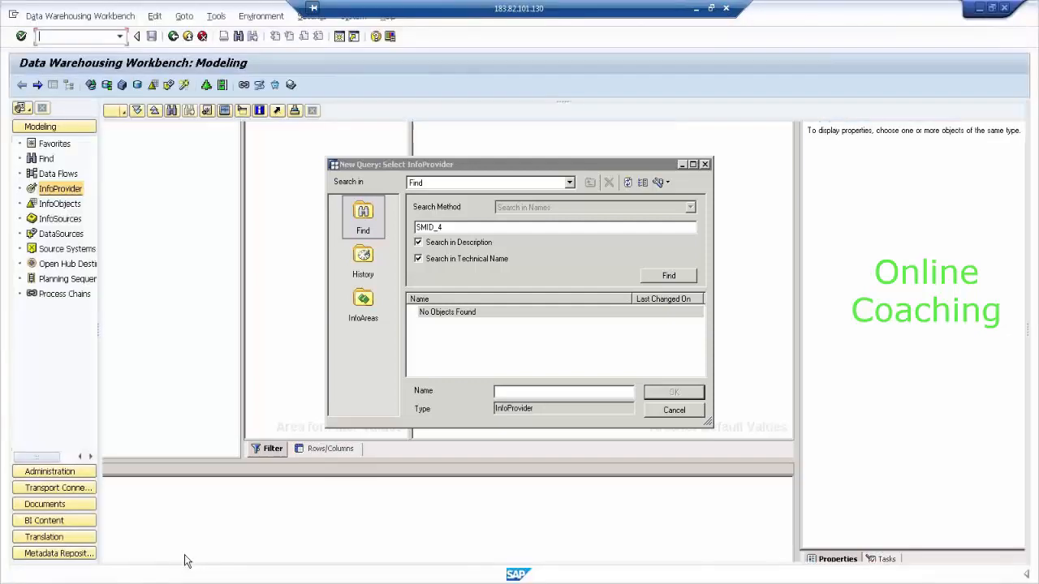
{"action": "left_click", "coordinate": [111, 279]}
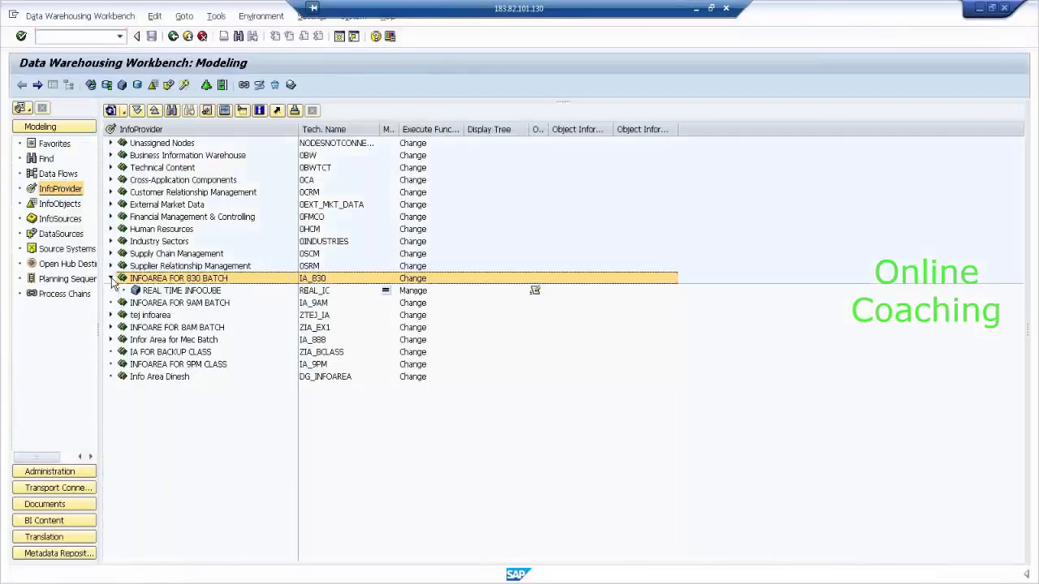
{"action": "left_click", "coordinate": [310, 303]}
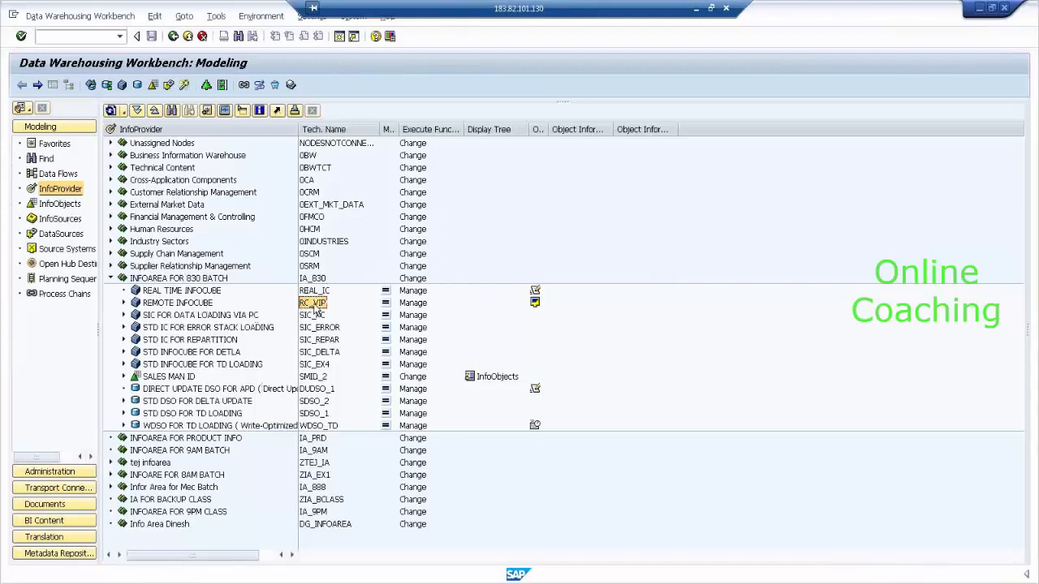
Step: Switch to BEx Query Designer, search the InfoProviders for RC_VIP, and close the selection without opening a provider
{"action": "mouse_move", "coordinate": [222, 583]}
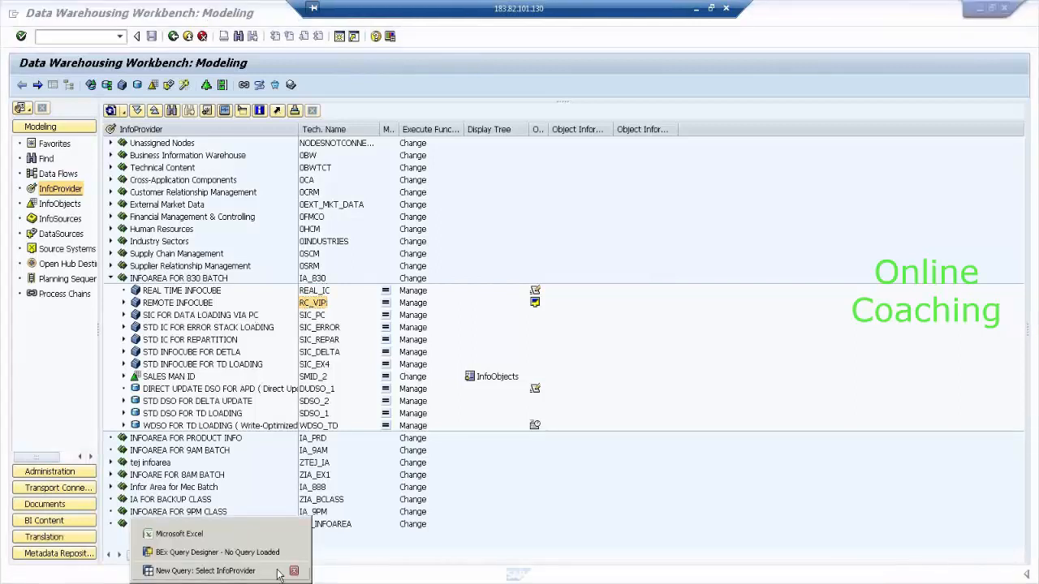
{"action": "left_click", "coordinate": [279, 574]}
{"action": "double_click", "coordinate": [460, 231]}
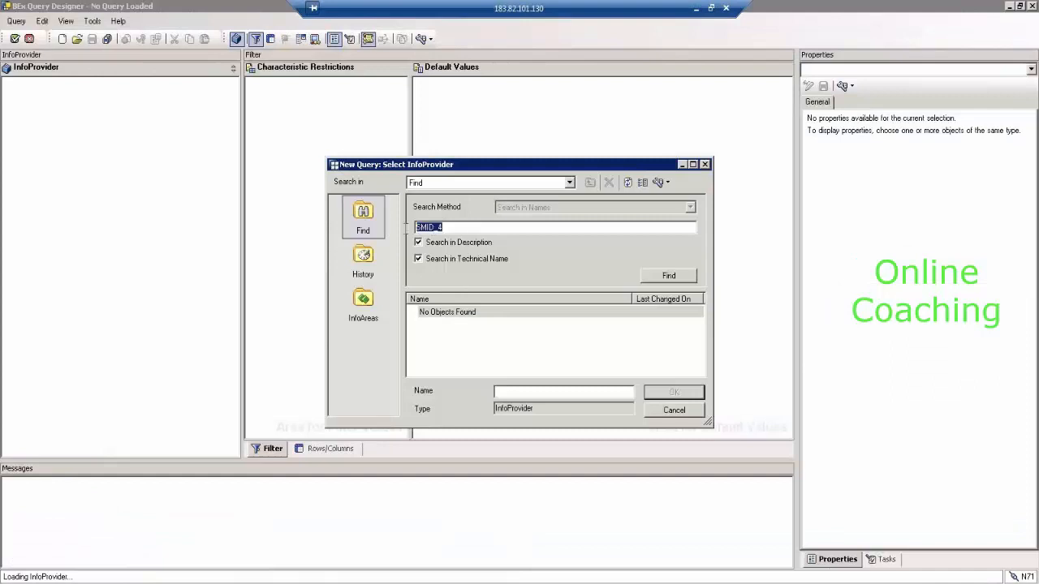
{"action": "type", "text": "RC_VIP"}
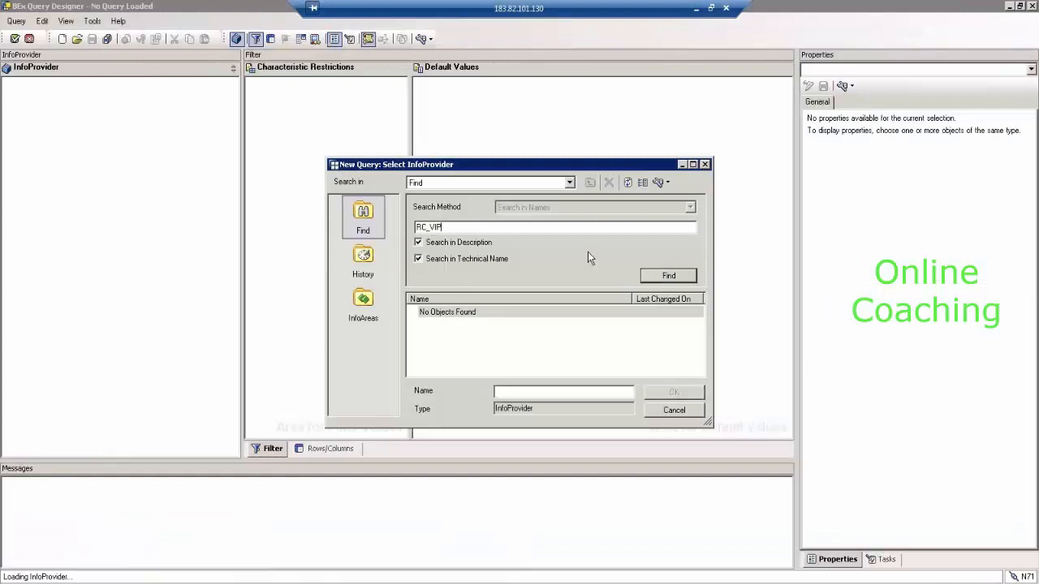
{"action": "left_click", "coordinate": [657, 276]}
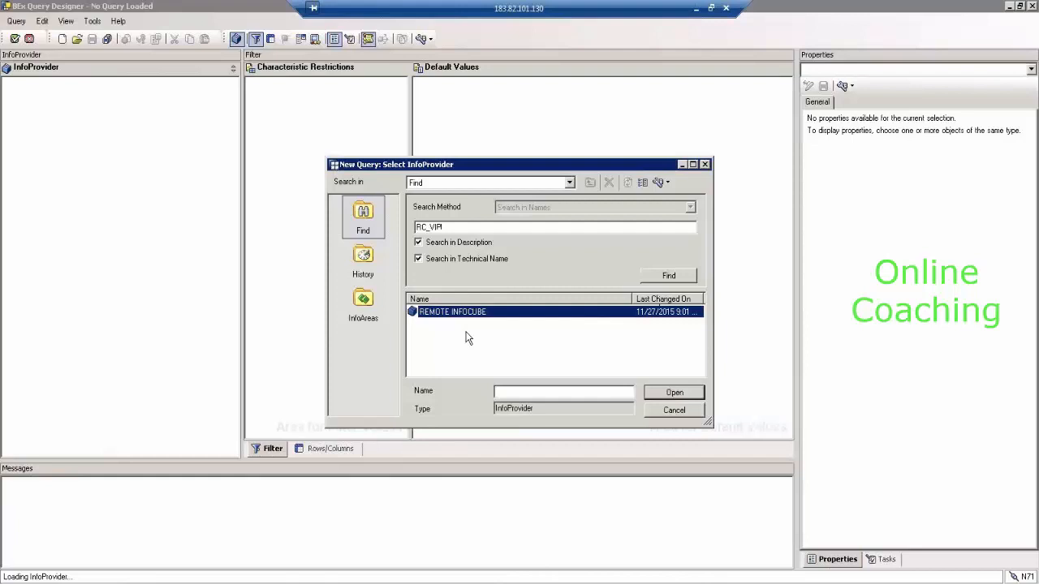
{"action": "left_click", "coordinate": [686, 410]}
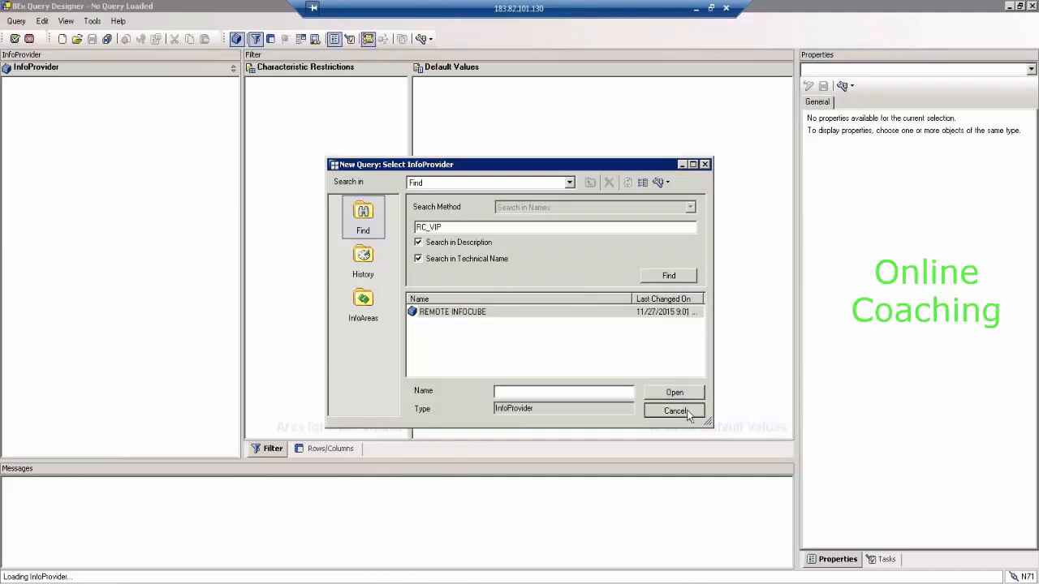
Step: Return to the Data Warehousing Workbench and insert characteristic SMID_4 as an InfoProvider under INFOAREA FOR 9PM CLASS
{"action": "left_click", "coordinate": [188, 583]}
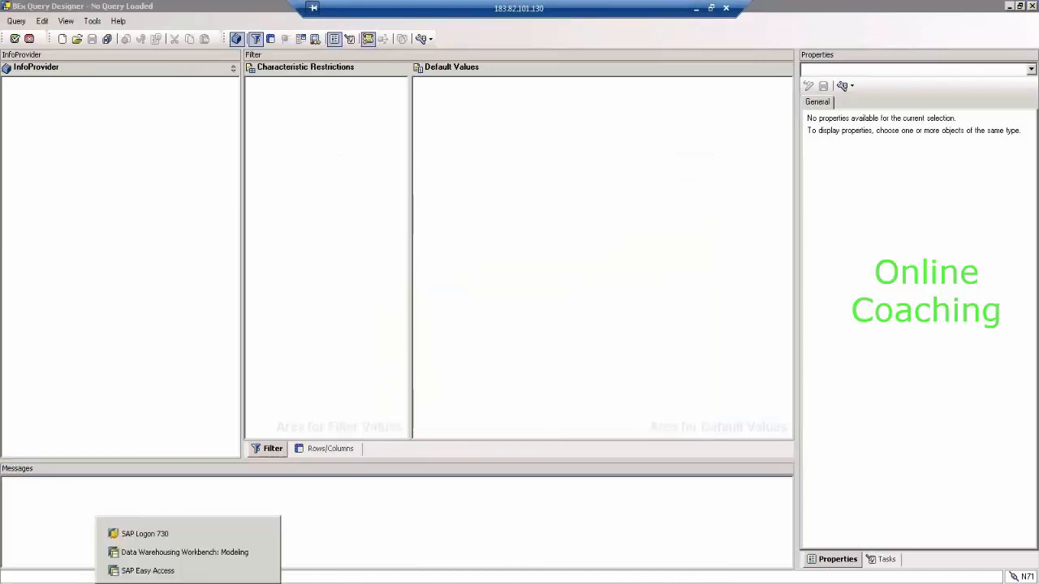
{"action": "left_click", "coordinate": [183, 559]}
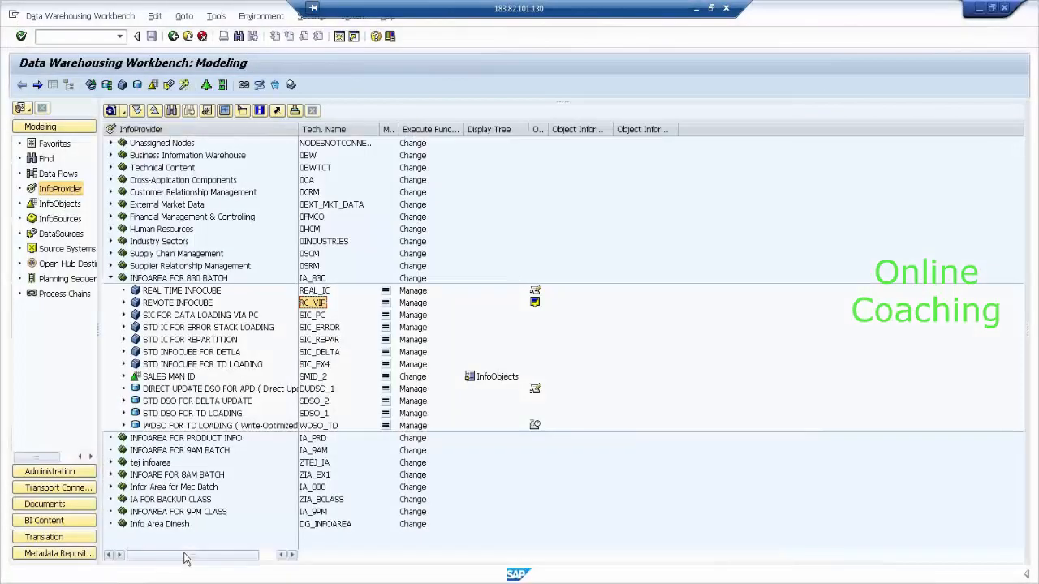
{"action": "left_click", "coordinate": [111, 279]}
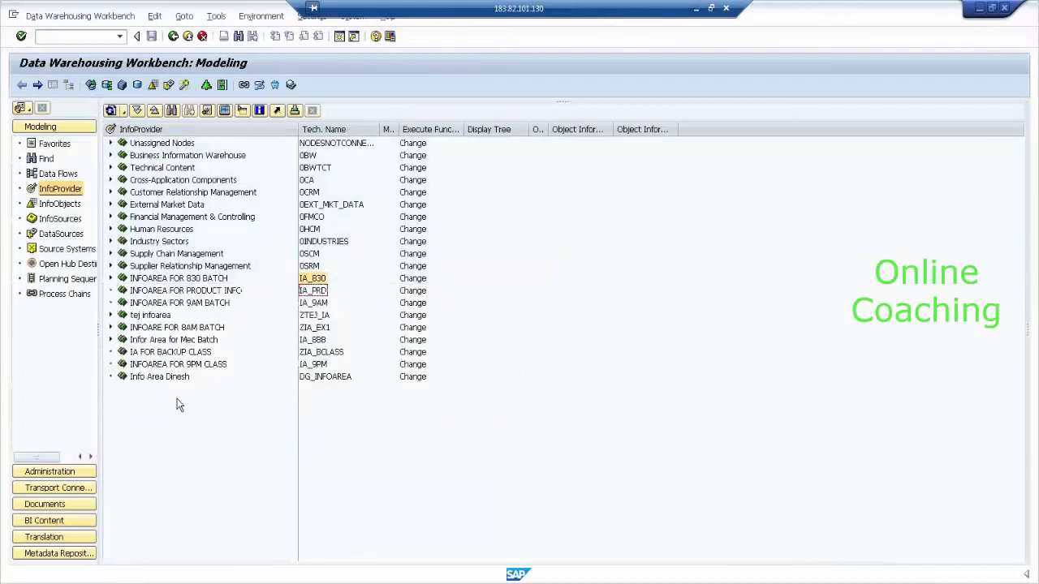
{"action": "left_click", "coordinate": [220, 367]}
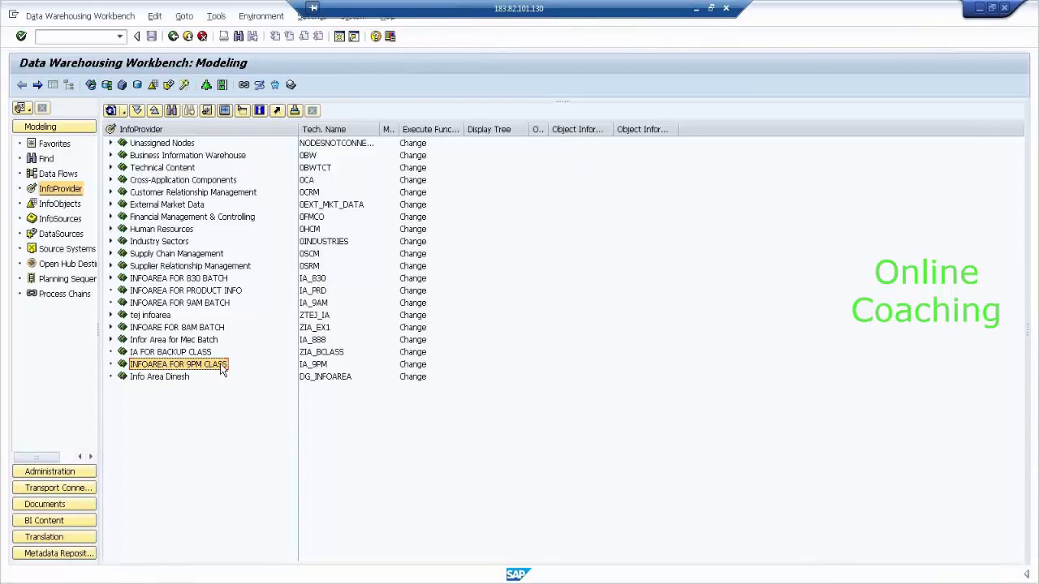
{"action": "right_click", "coordinate": [221, 367]}
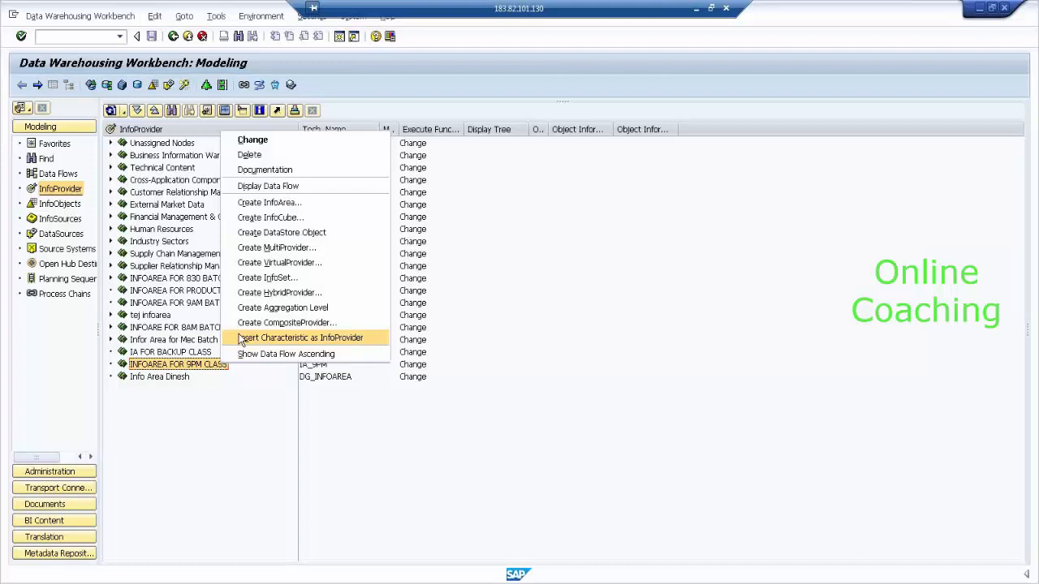
{"action": "left_click", "coordinate": [241, 339]}
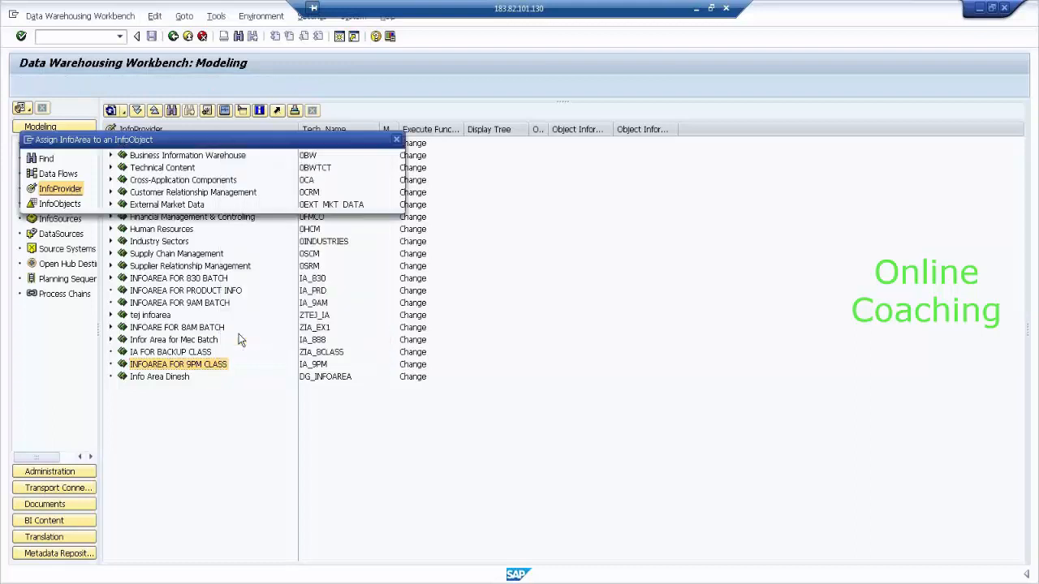
{"action": "left_click_drag", "start_coordinate": [249, 146], "coordinate": [387, 158]}
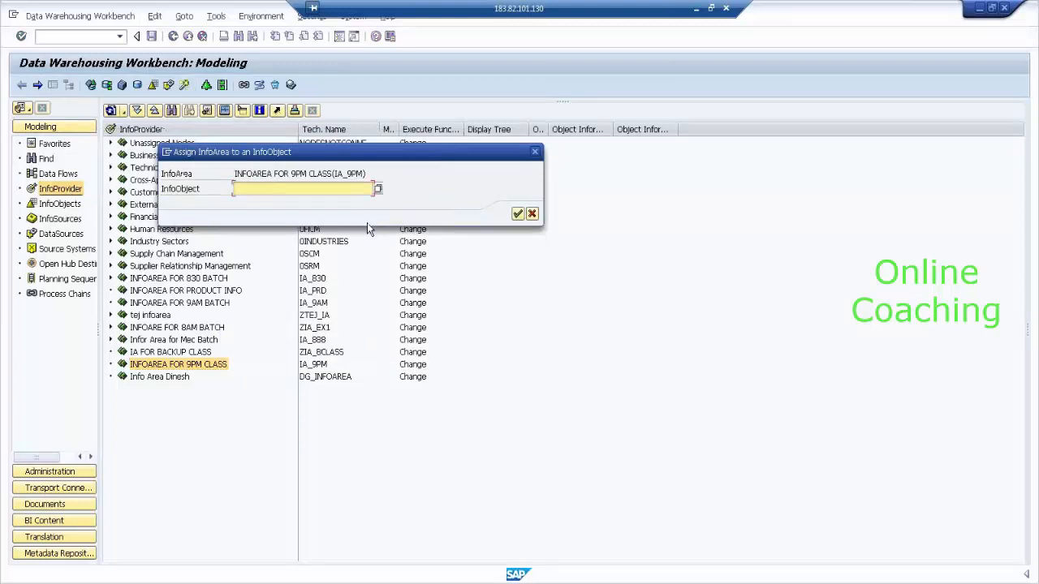
{"action": "type", "text": "SMID_4"}
{"action": "key", "text": "Return"}
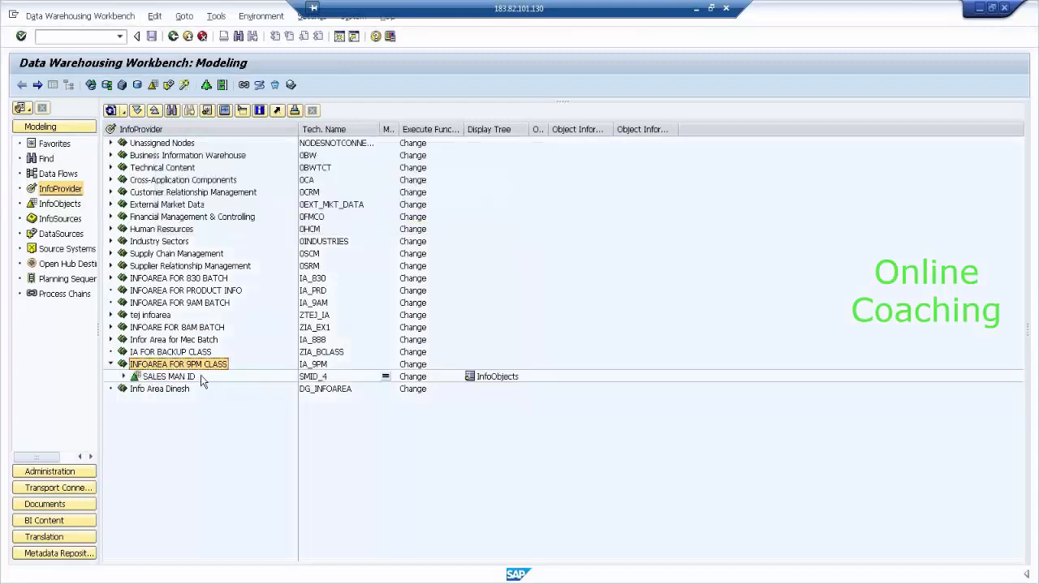
{"action": "left_click", "coordinate": [195, 378]}
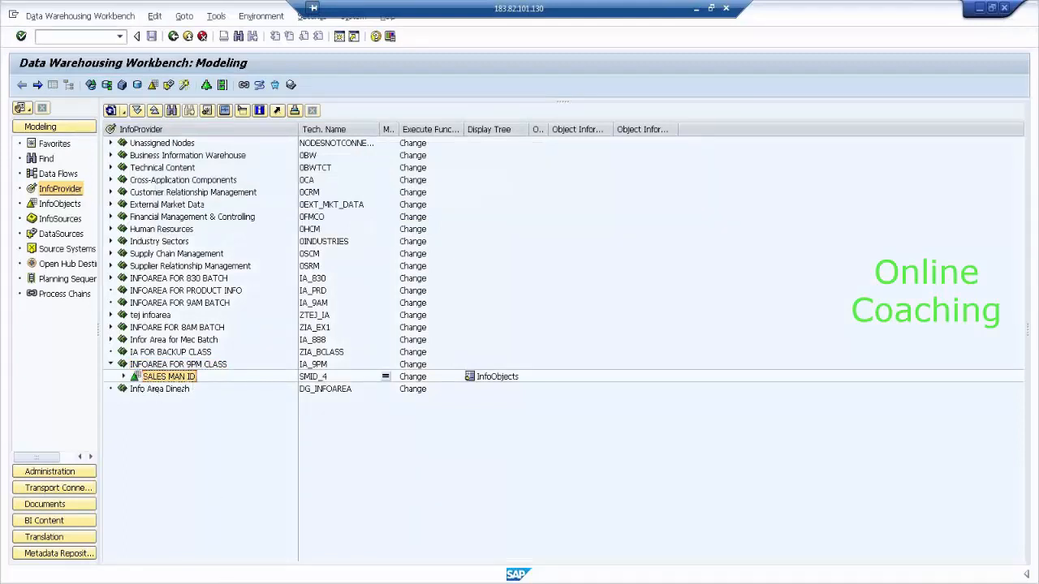
Step: In BEx Query Designer, start a new query, search the InfoProviders for SMID_4, and cancel the selection
{"action": "left_click", "coordinate": [224, 579]}
{"action": "left_click", "coordinate": [227, 571]}
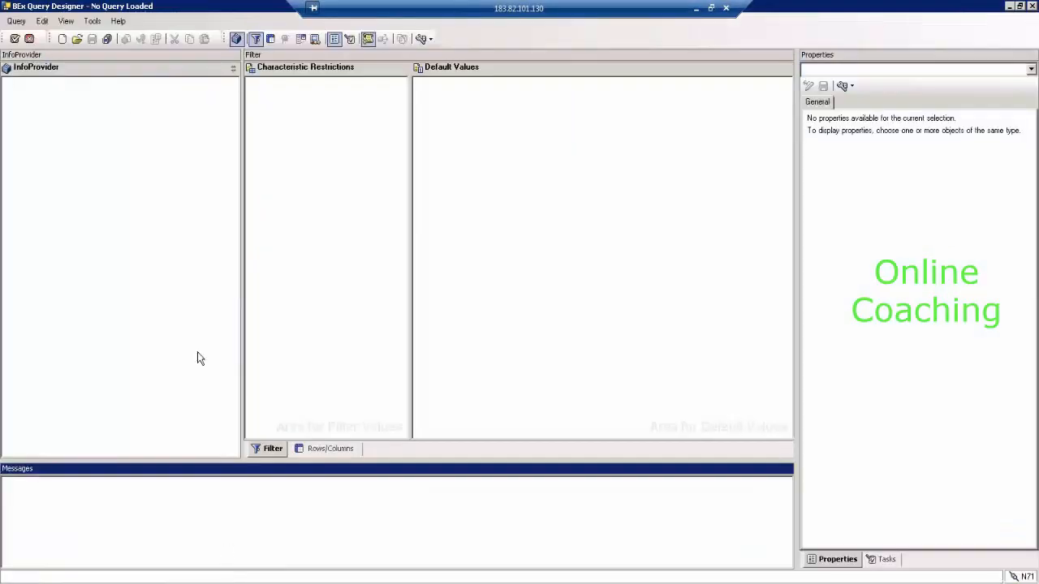
{"action": "left_click", "coordinate": [61, 37]}
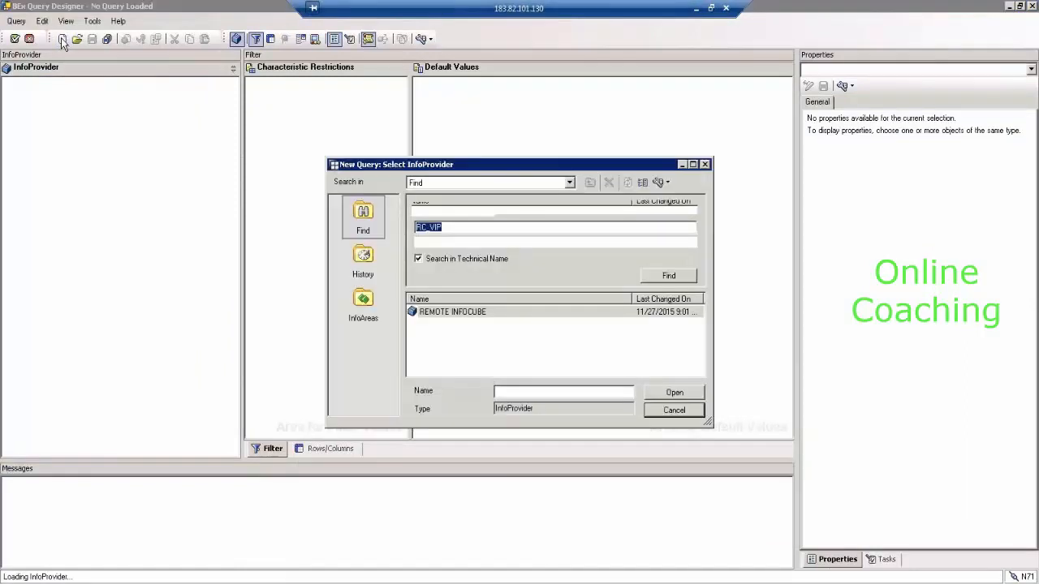
{"action": "type", "text": "SM"}
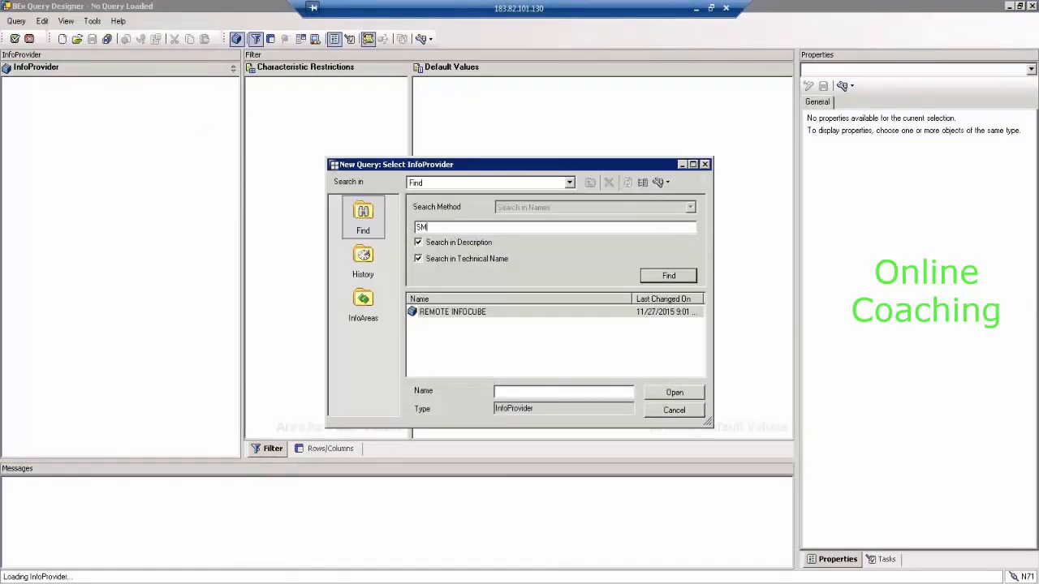
{"action": "type", "text": "ID_4"}
{"action": "left_click", "coordinate": [665, 277]}
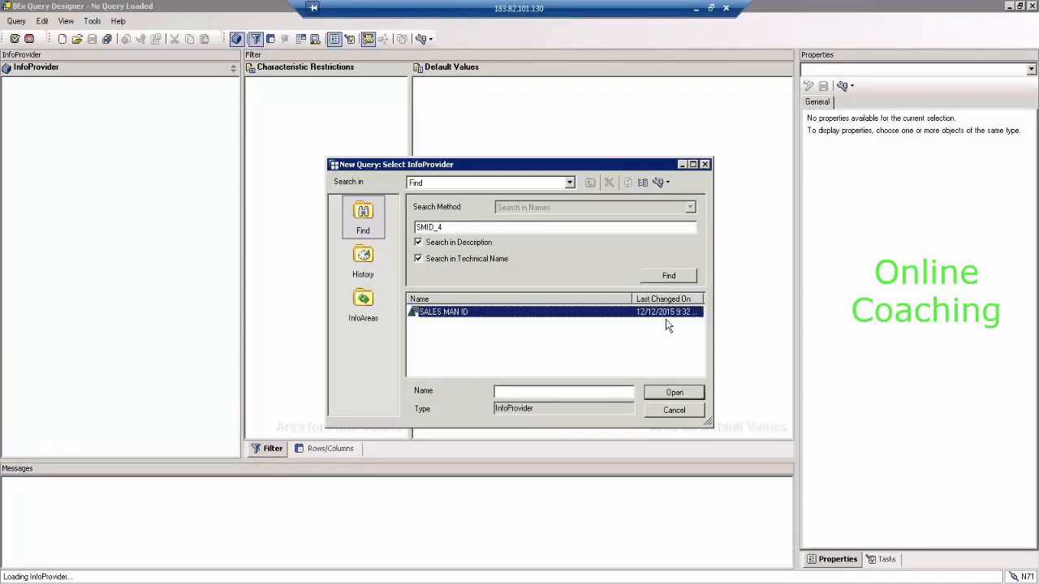
{"action": "left_click", "coordinate": [469, 316]}
{"action": "left_click", "coordinate": [658, 413]}
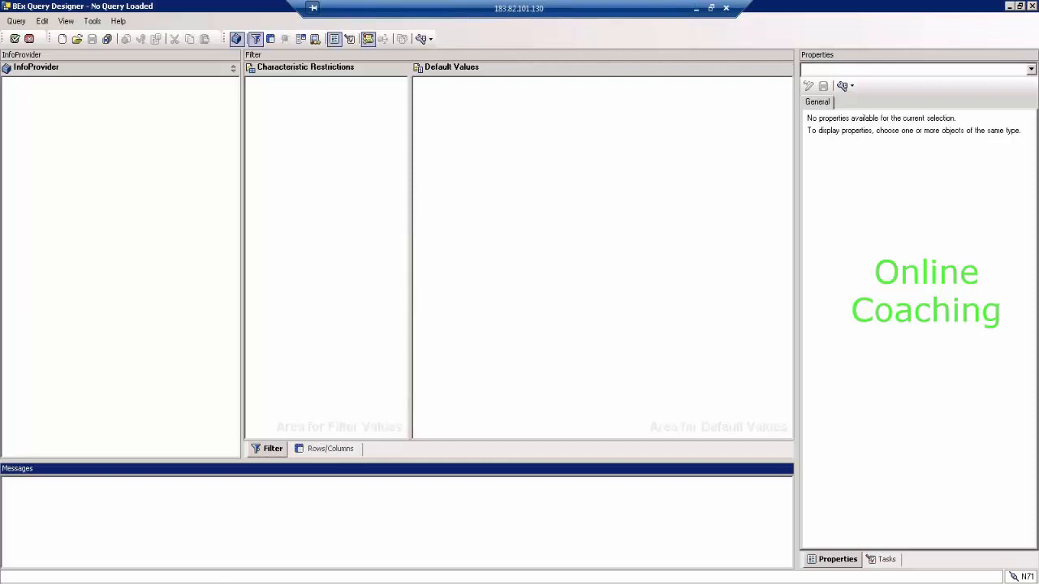
Step: Return to the Data Warehousing Workbench, expand SALES MAN ID, and select its Attributes node
{"action": "left_click", "coordinate": [154, 582]}
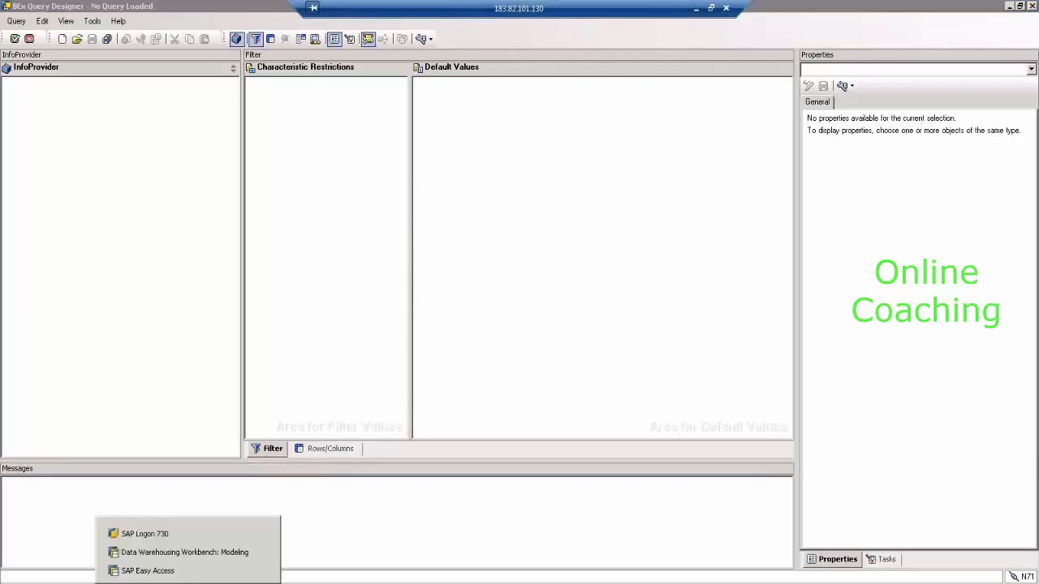
{"action": "left_click", "coordinate": [182, 555]}
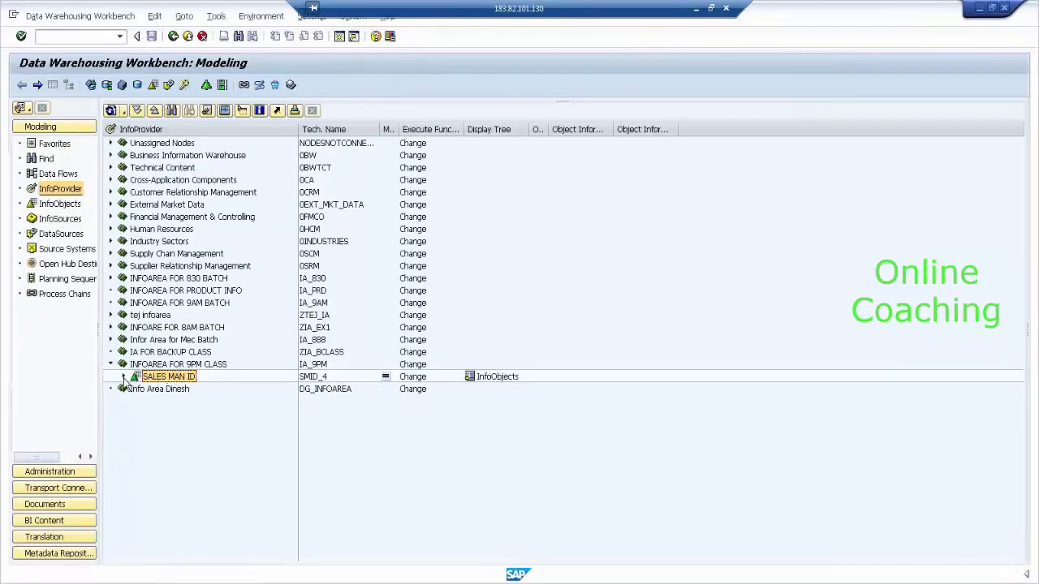
{"action": "left_click", "coordinate": [123, 378]}
{"action": "left_click", "coordinate": [194, 390]}
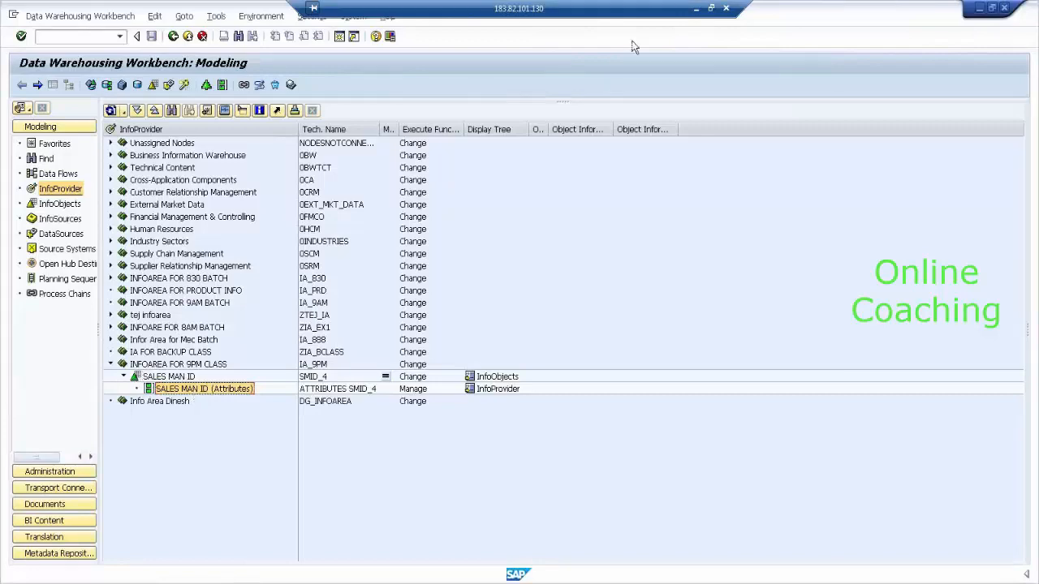
Step: Switch to the Excel diagram, mark the data target, data source and transformation between them in red, and clear the markings
{"action": "left_click", "coordinate": [699, 11]}
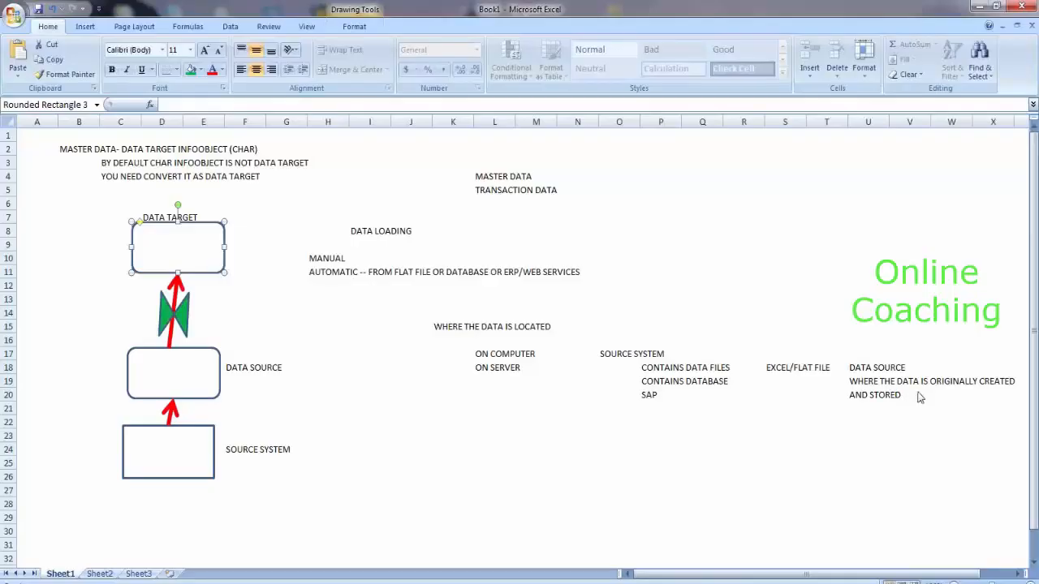
{"action": "left_click_drag", "start_coordinate": [226, 233], "coordinate": [267, 207]}
{"action": "left_click_drag", "start_coordinate": [220, 369], "coordinate": [265, 351]}
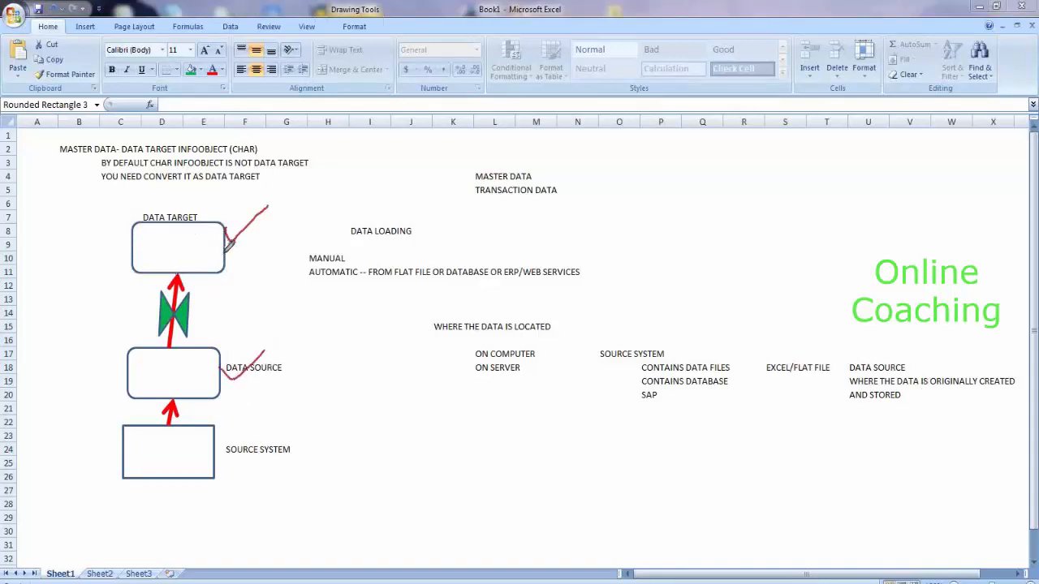
{"action": "mouse_move", "coordinate": [226, 253]}
{"action": "left_mouse_down"}
{"action": "mouse_move", "coordinate": [256, 332]}
{"action": "mouse_move", "coordinate": [220, 359]}
{"action": "left_mouse_up"}
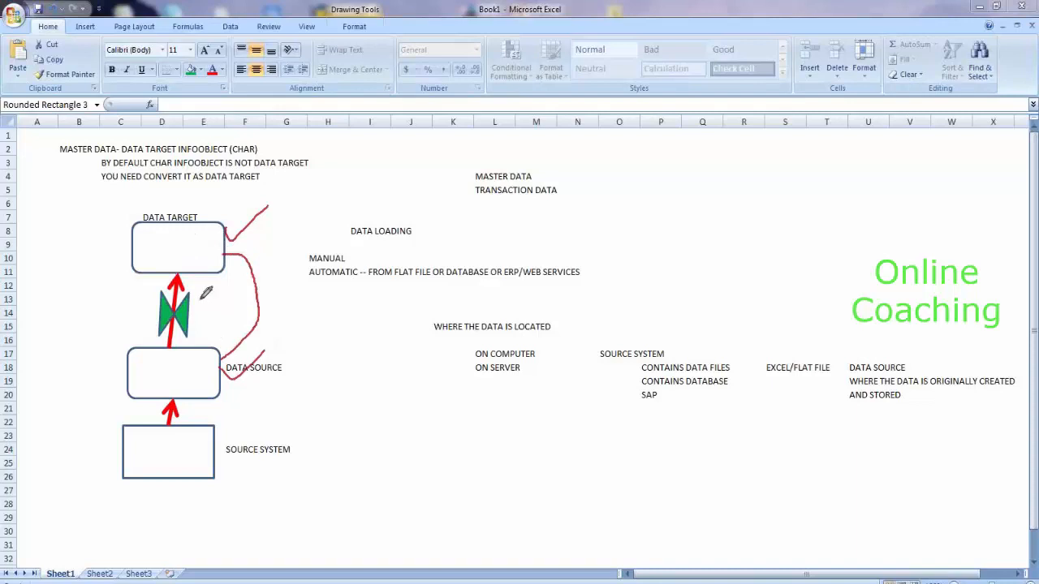
{"action": "mouse_move", "coordinate": [199, 297]}
{"action": "left_mouse_down"}
{"action": "mouse_move", "coordinate": [185, 283]}
{"action": "mouse_move", "coordinate": [166, 332]}
{"action": "mouse_move", "coordinate": [209, 299]}
{"action": "mouse_move", "coordinate": [194, 289]}
{"action": "left_mouse_up"}
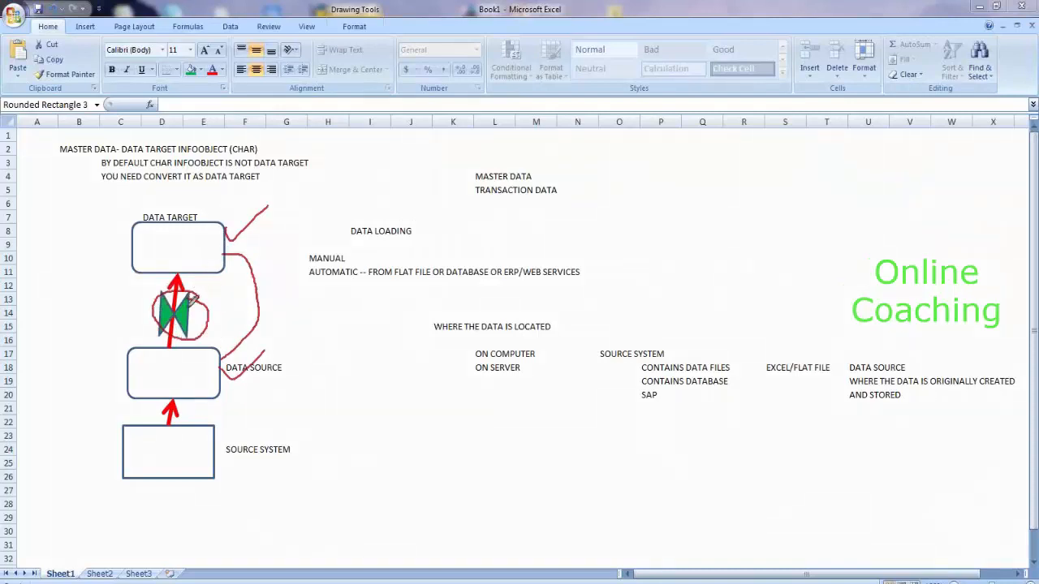
{"action": "left_click_drag", "start_coordinate": [106, 240], "coordinate": [144, 220]}
{"action": "left_click_drag", "start_coordinate": [87, 351], "coordinate": [154, 325]}
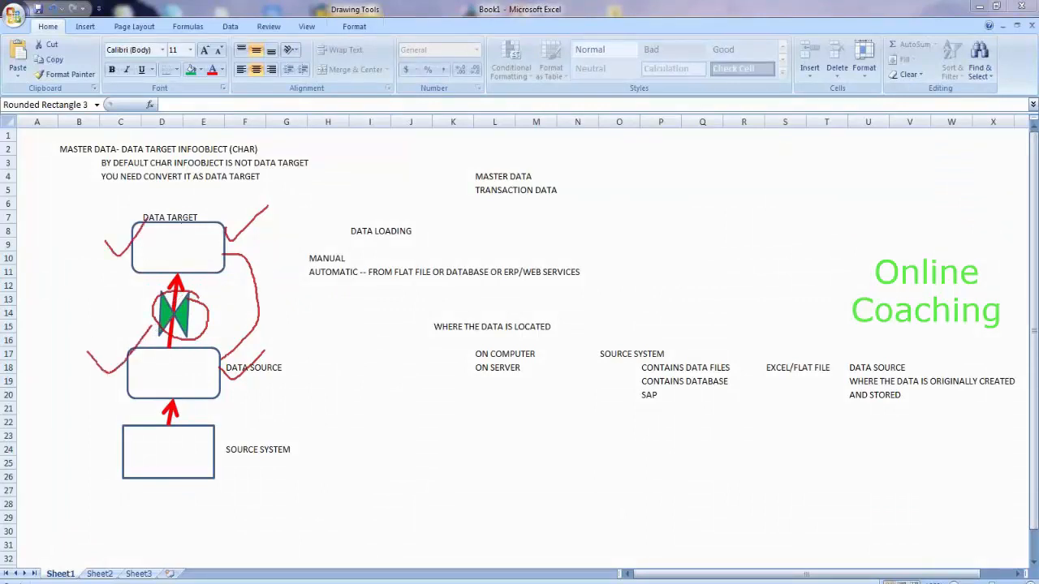
{"action": "key", "text": "e"}
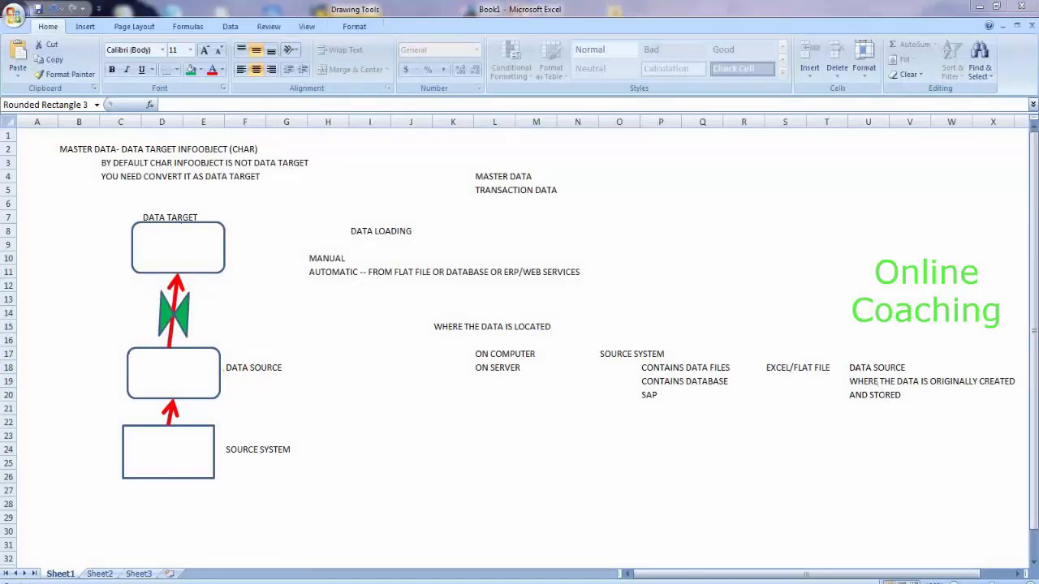
Step: Switch back to the Data Warehousing Workbench and start a transformation for SALES MAN ID (Attributes) with DataSource as the source object type
{"action": "left_click", "coordinate": [218, 582]}
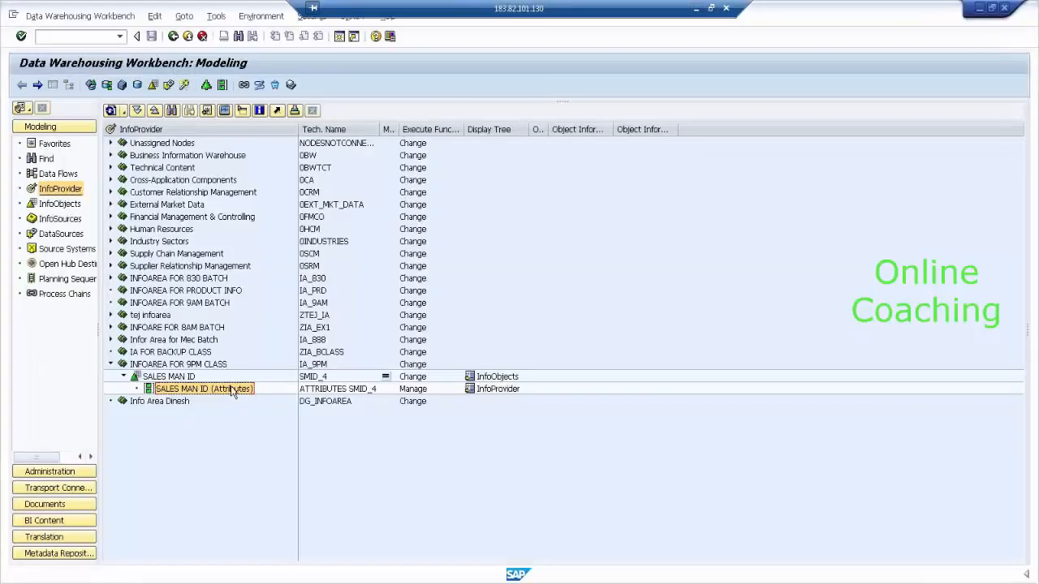
{"action": "right_click", "coordinate": [239, 393]}
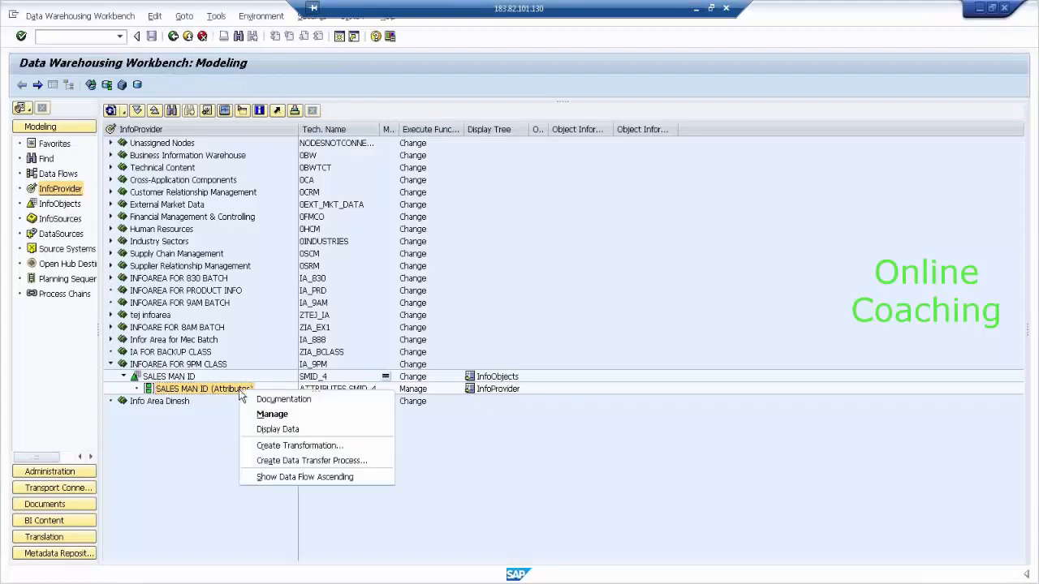
{"action": "left_click", "coordinate": [294, 448]}
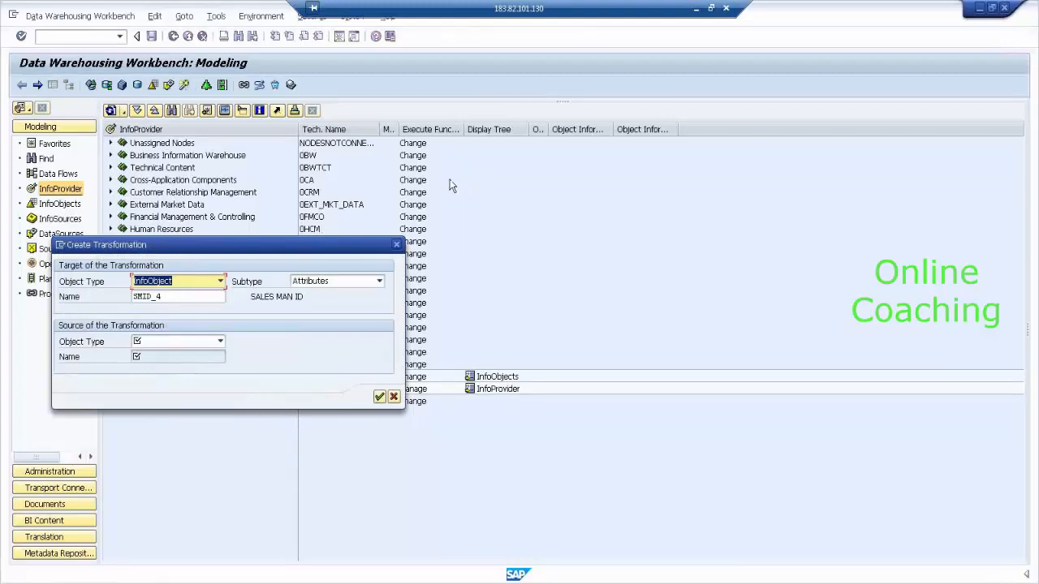
{"action": "left_click_drag", "start_coordinate": [351, 247], "coordinate": [471, 178]}
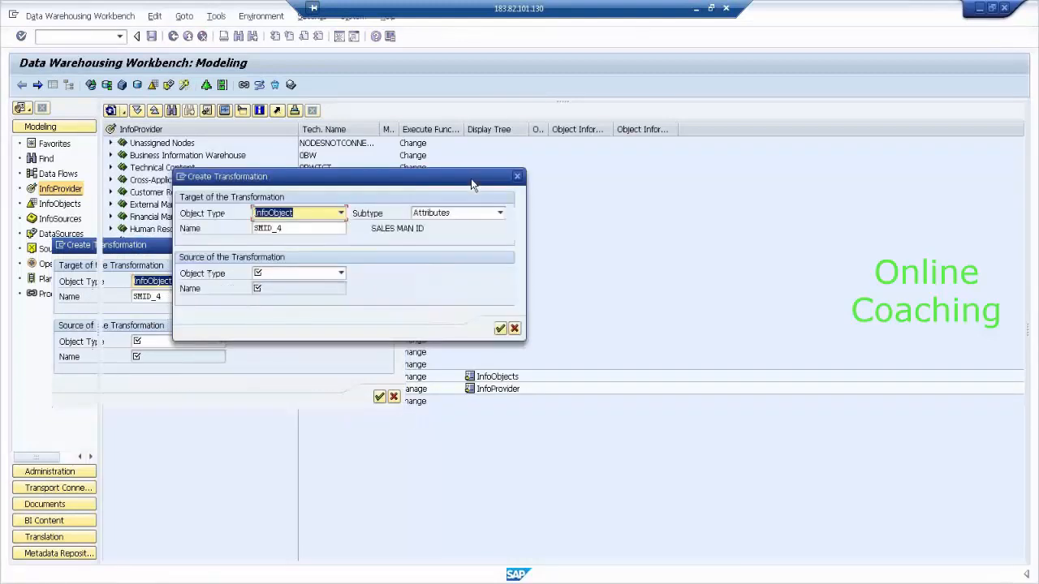
{"action": "left_click", "coordinate": [284, 229]}
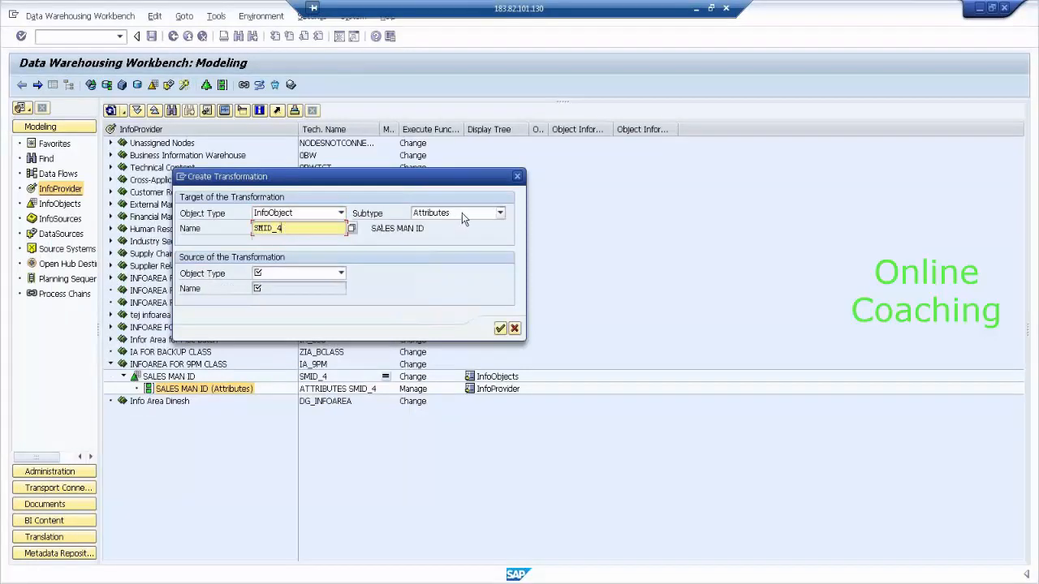
{"action": "left_click", "coordinate": [285, 277]}
{"action": "left_click", "coordinate": [279, 288]}
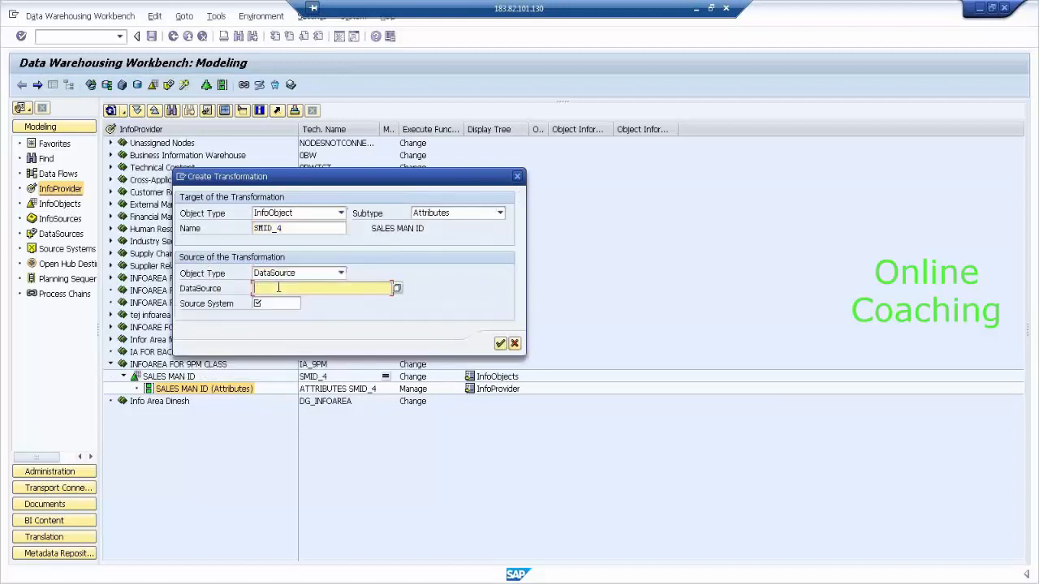
Step: Try to create the transformation from DataSource DS_MDAATR4 in source system PC_9PM, and dismiss the information dialog
{"action": "type", "text": "DS_"}
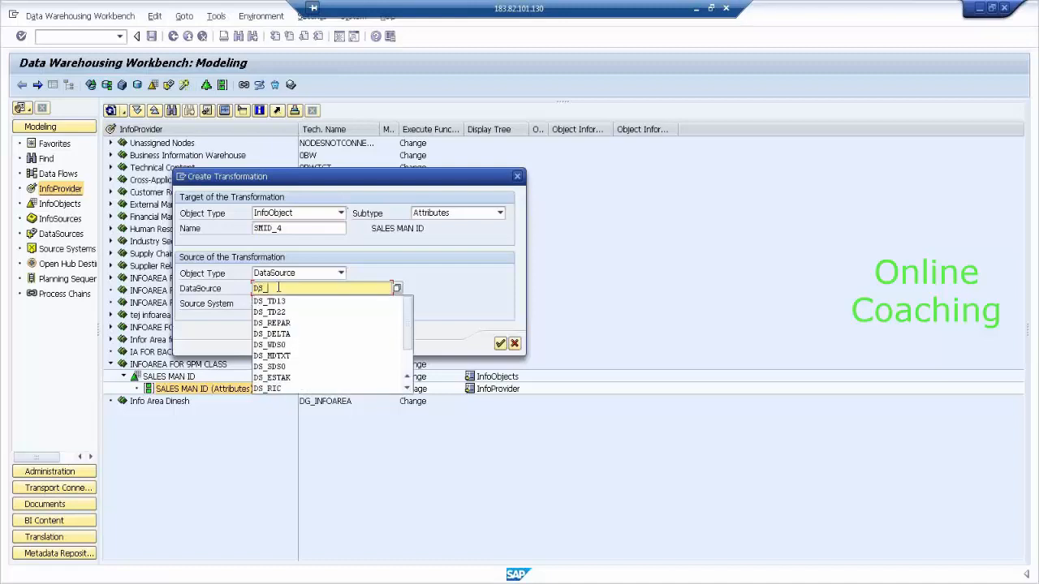
{"action": "type", "text": "MDSAT"}
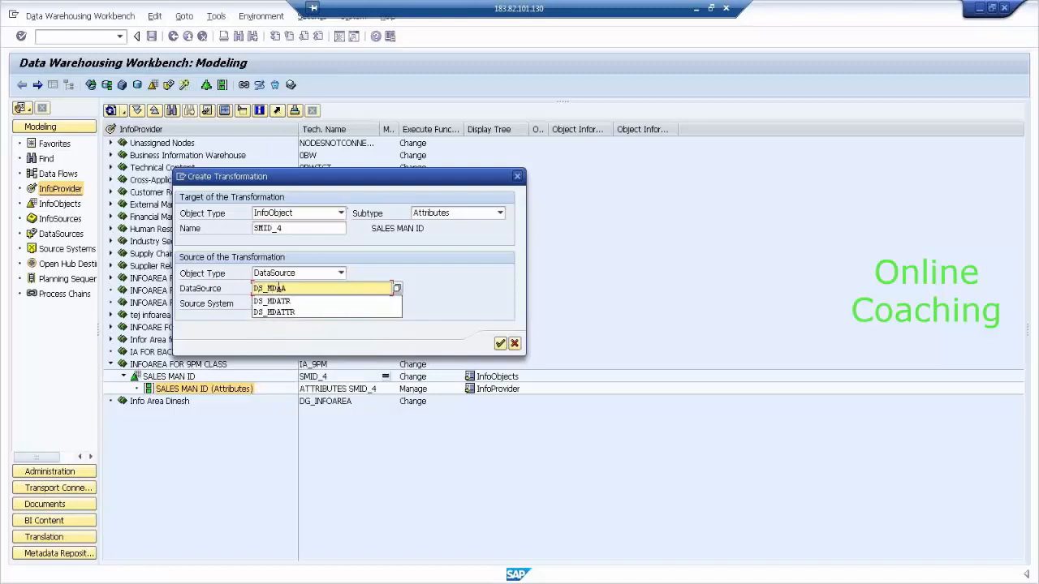
{"action": "type", "text": "R4"}
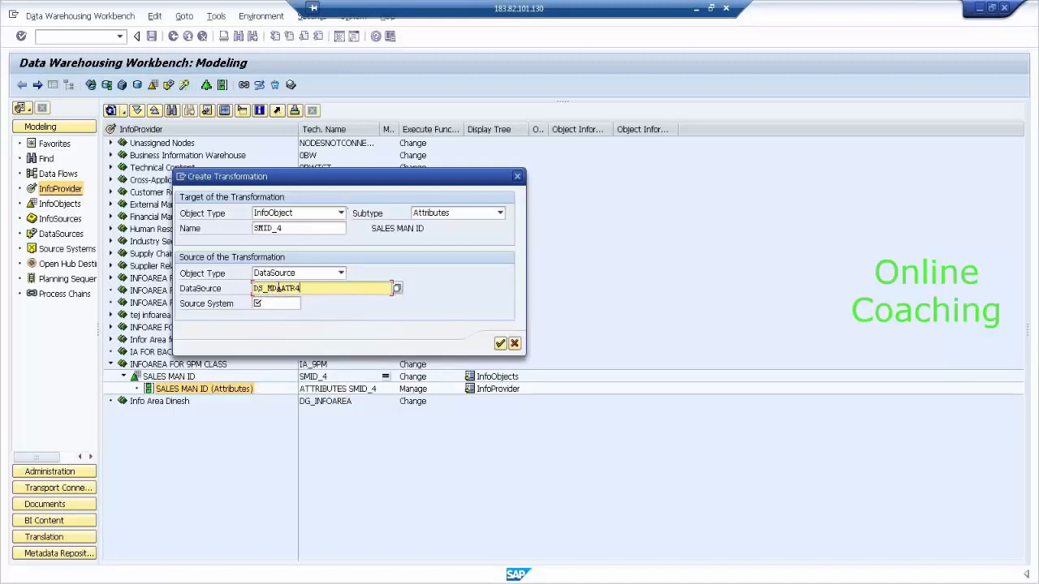
{"action": "left_click", "coordinate": [279, 302]}
{"action": "type", "text": "PC"}
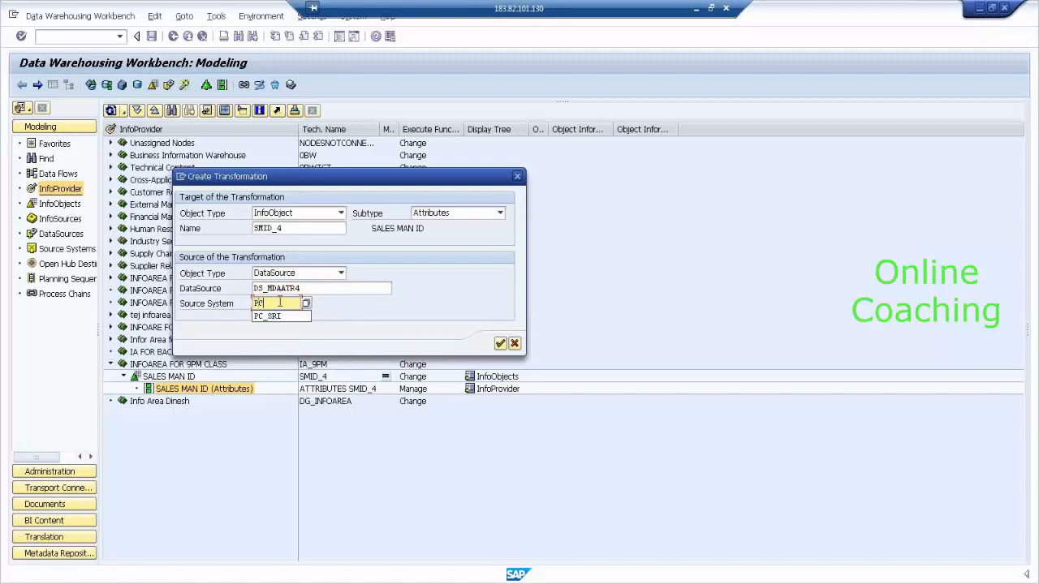
{"action": "type", "text": "_"}
{"action": "type", "text": "S"}
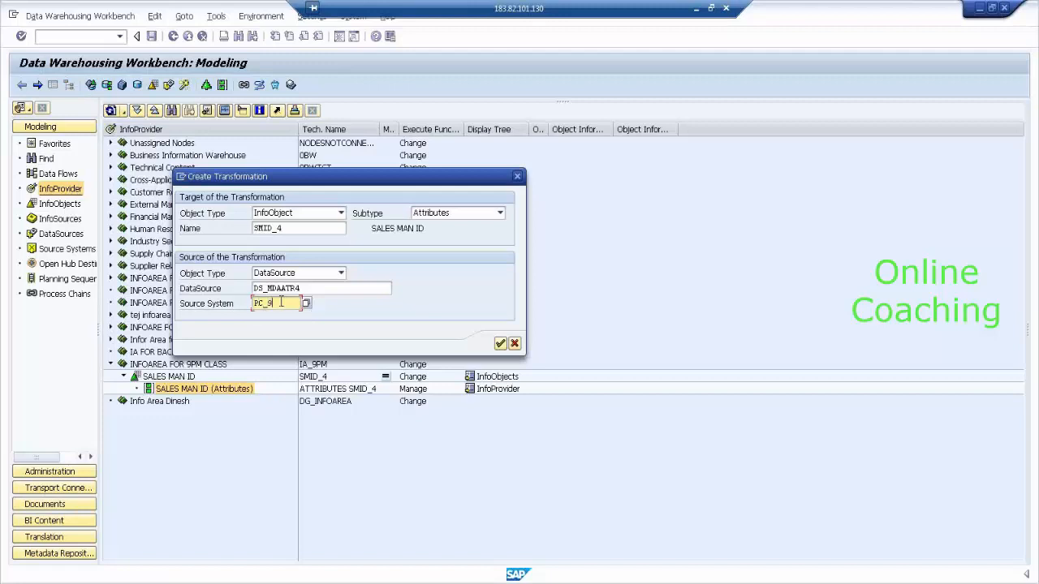
{"action": "key", "text": "Return"}
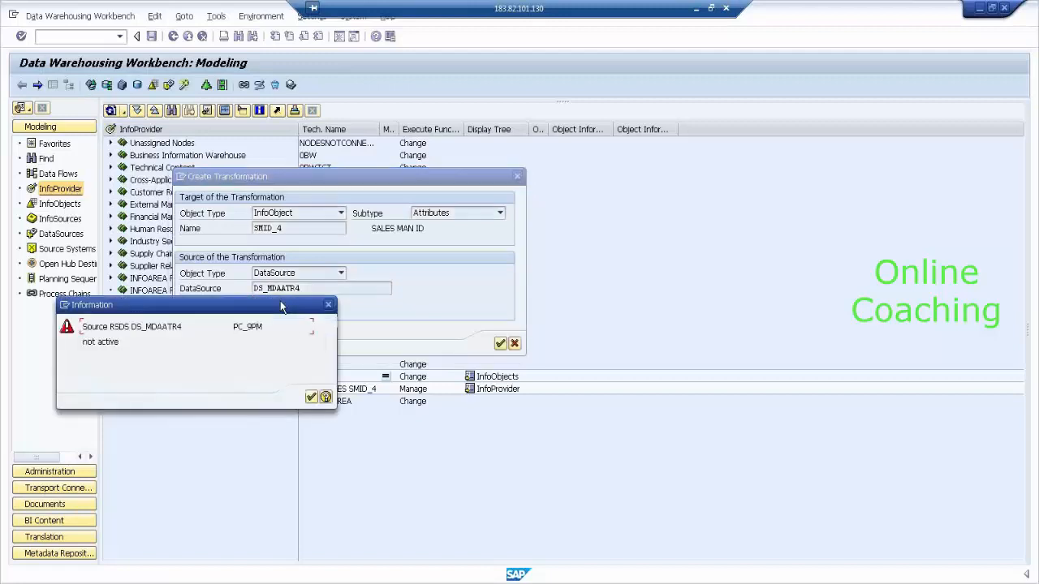
{"action": "left_click", "coordinate": [311, 398]}
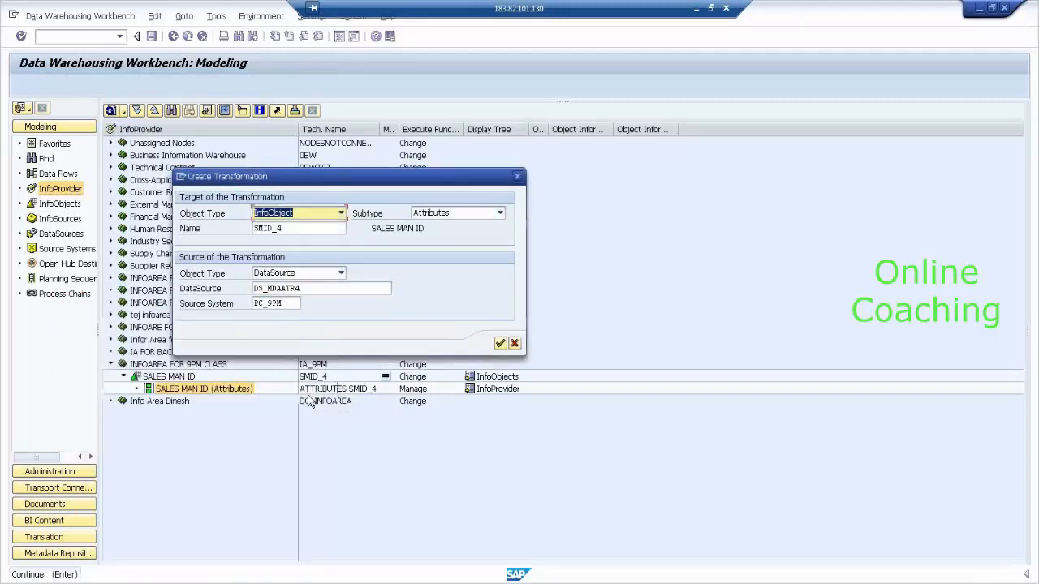
Step: Try the transformation with DataSource DS_MDATTR4 instead, and cancel the Create Transformation dialog
{"action": "left_click", "coordinate": [317, 296]}
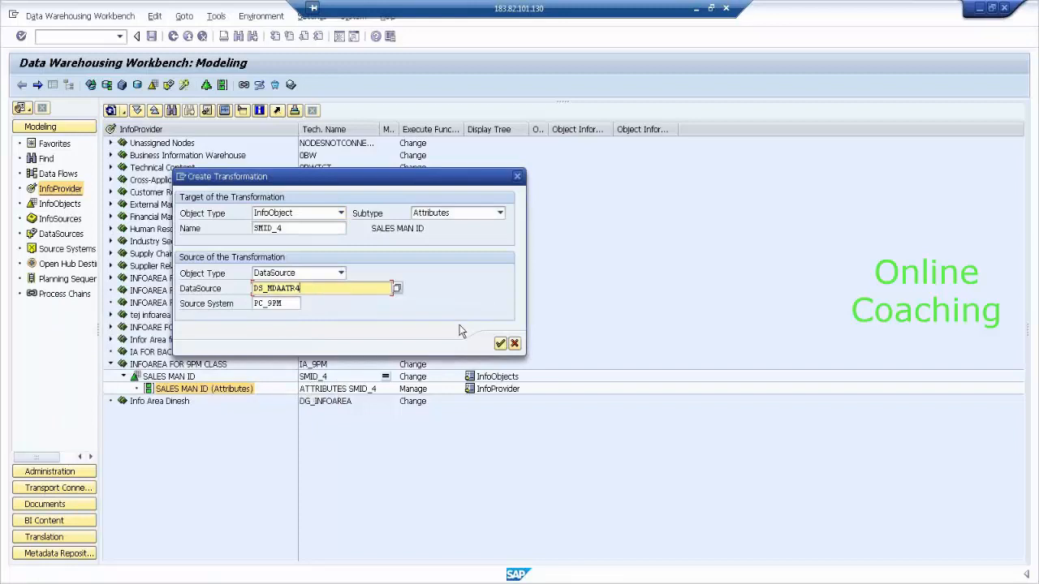
{"action": "left_click", "coordinate": [287, 290]}
{"action": "key", "text": "BackSpace"}
{"action": "left_click", "coordinate": [500, 344]}
{"action": "left_click", "coordinate": [311, 397]}
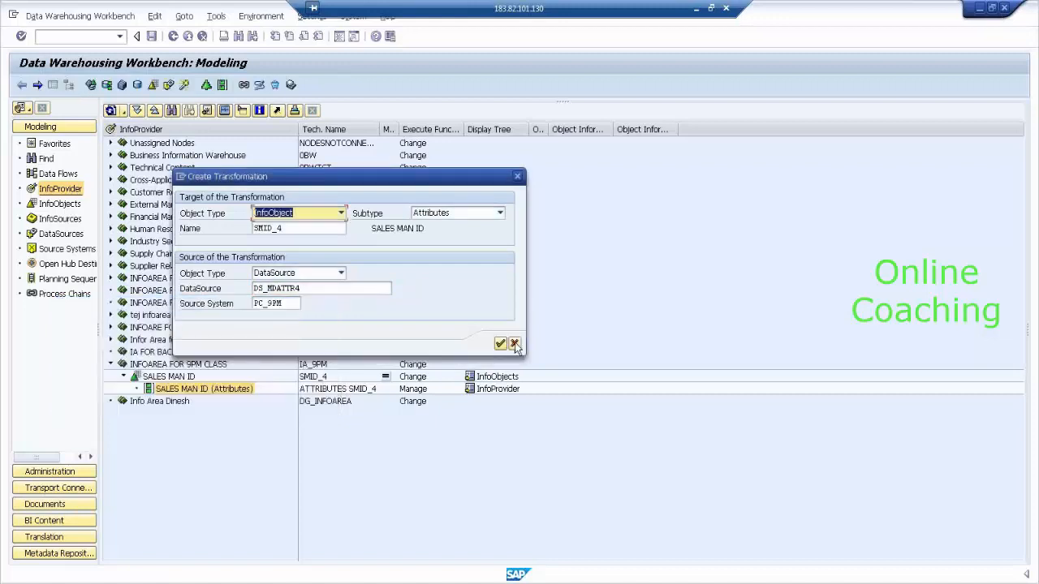
{"action": "left_click", "coordinate": [515, 343]}
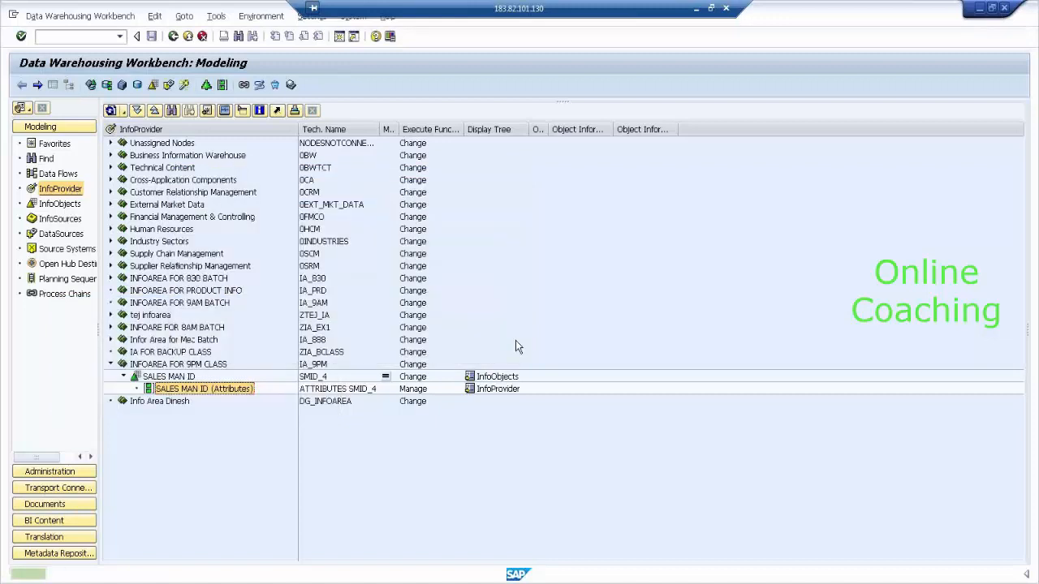
Step: Look up the technical name of DS FOR MD ATTR EX4 among the DataSources and start a new transformation for SALES MAN ID (Attributes)
{"action": "left_click", "coordinate": [79, 235]}
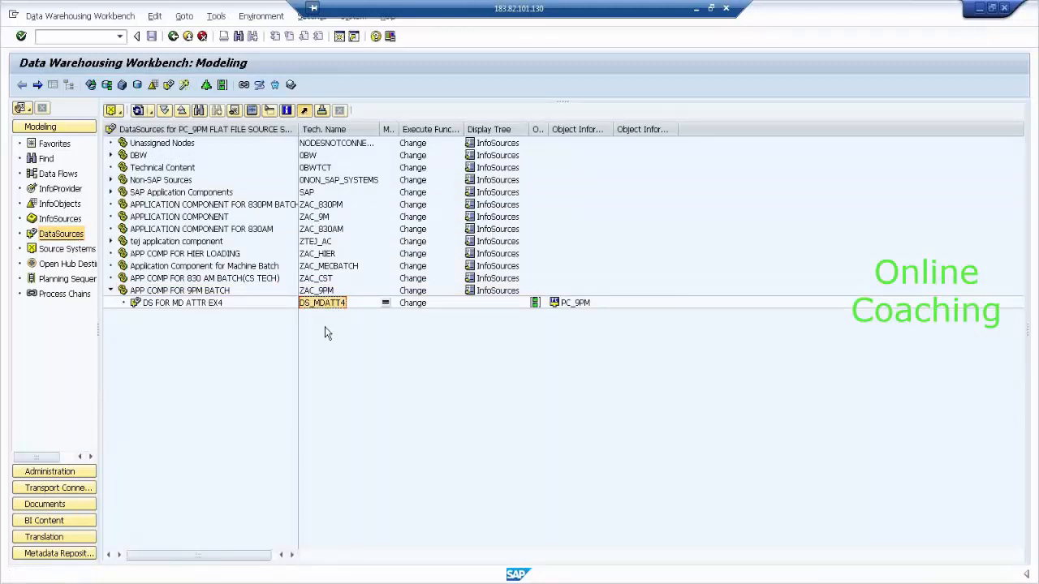
{"action": "left_click", "coordinate": [52, 190]}
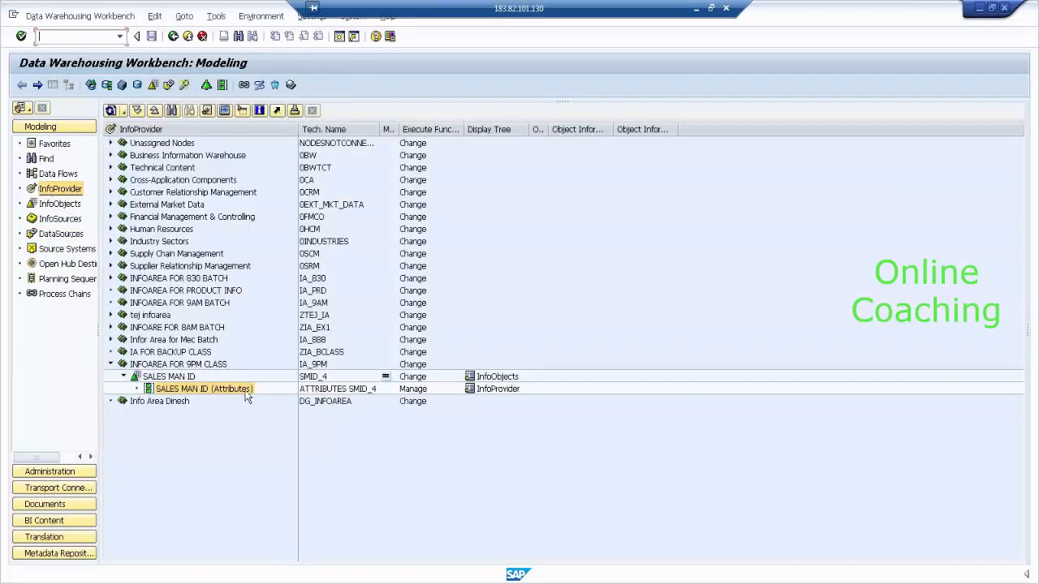
{"action": "right_click", "coordinate": [246, 395]}
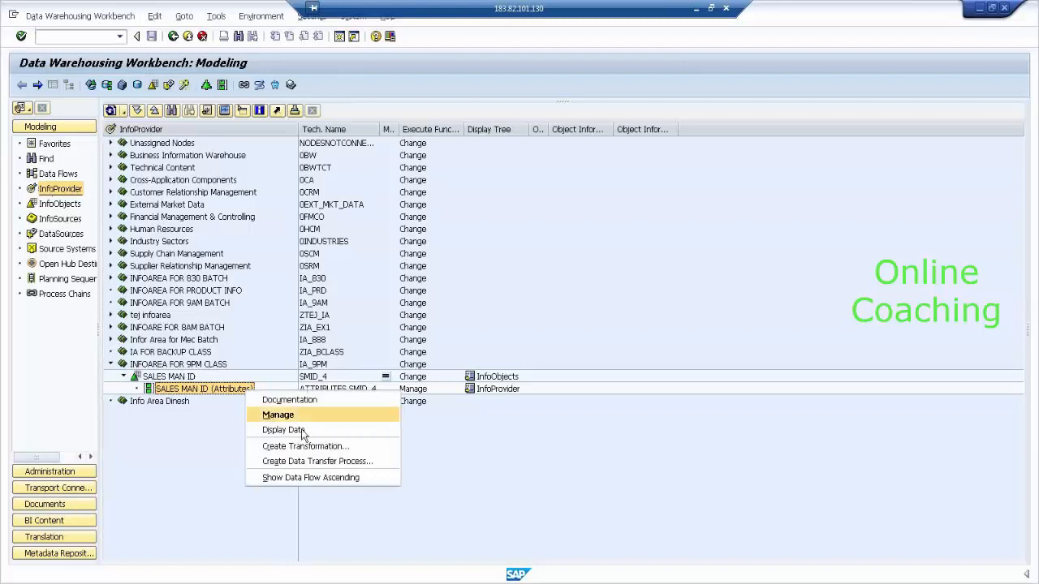
{"action": "left_click", "coordinate": [338, 449]}
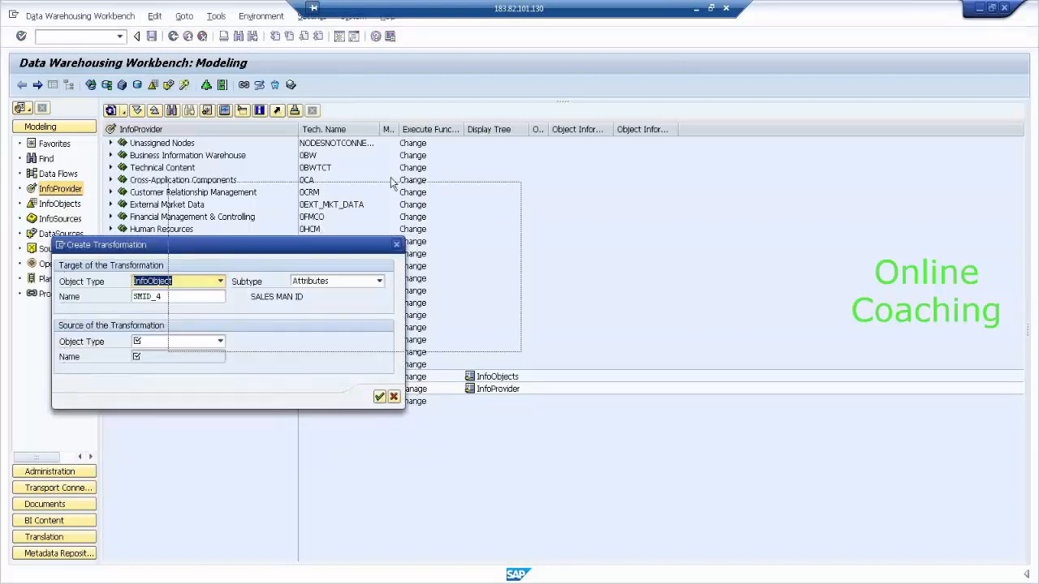
Step: Create the transformation with DataSource DS_MDATT4 from source system PC_9PM as its source
{"action": "left_click", "coordinate": [309, 248]}
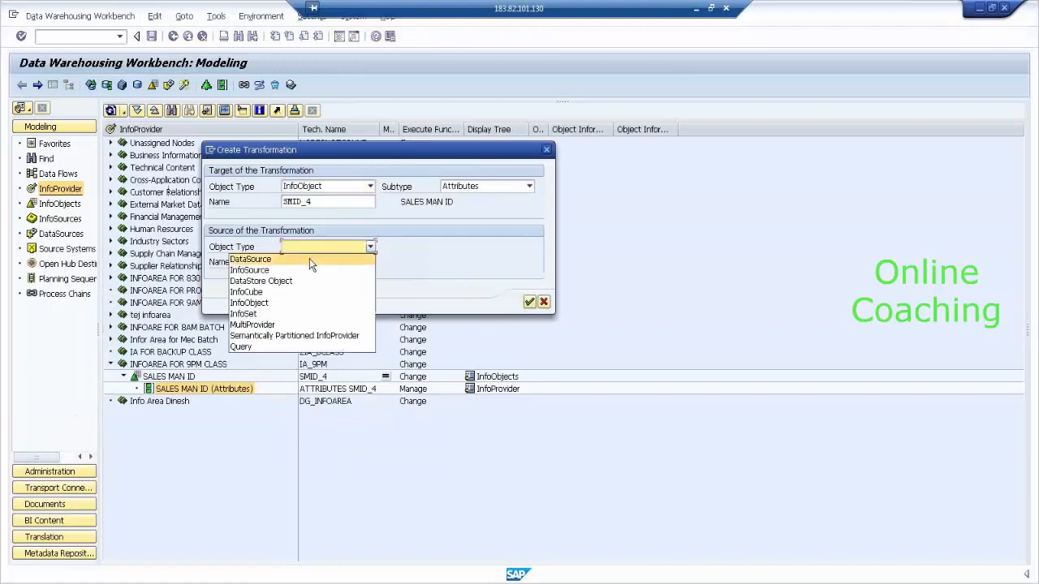
{"action": "left_click", "coordinate": [309, 259]}
{"action": "type", "text": "DS_MDATT4"}
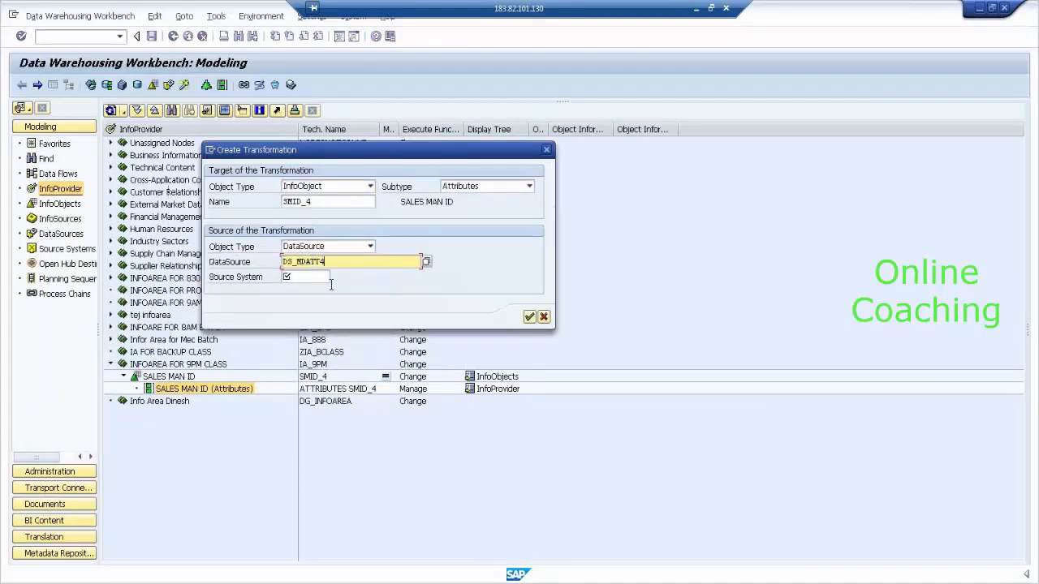
{"action": "left_click", "coordinate": [319, 276]}
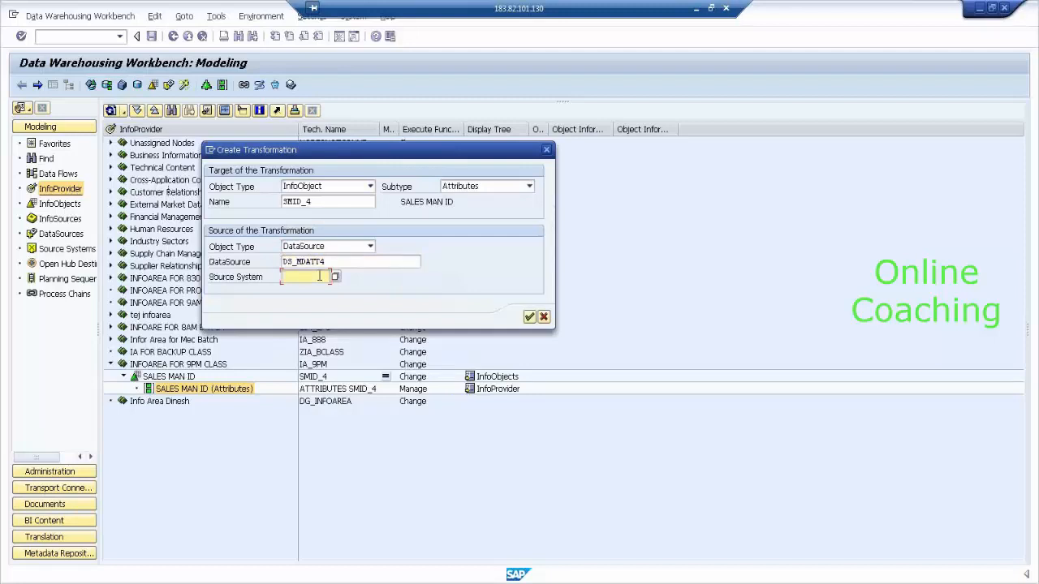
{"action": "left_click", "coordinate": [335, 277]}
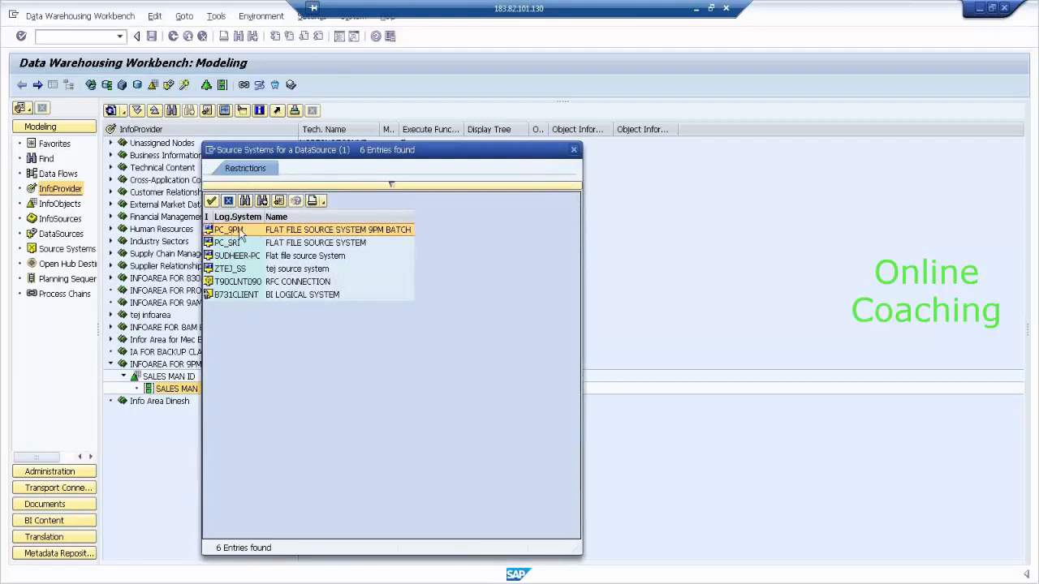
{"action": "double_click", "coordinate": [231, 231]}
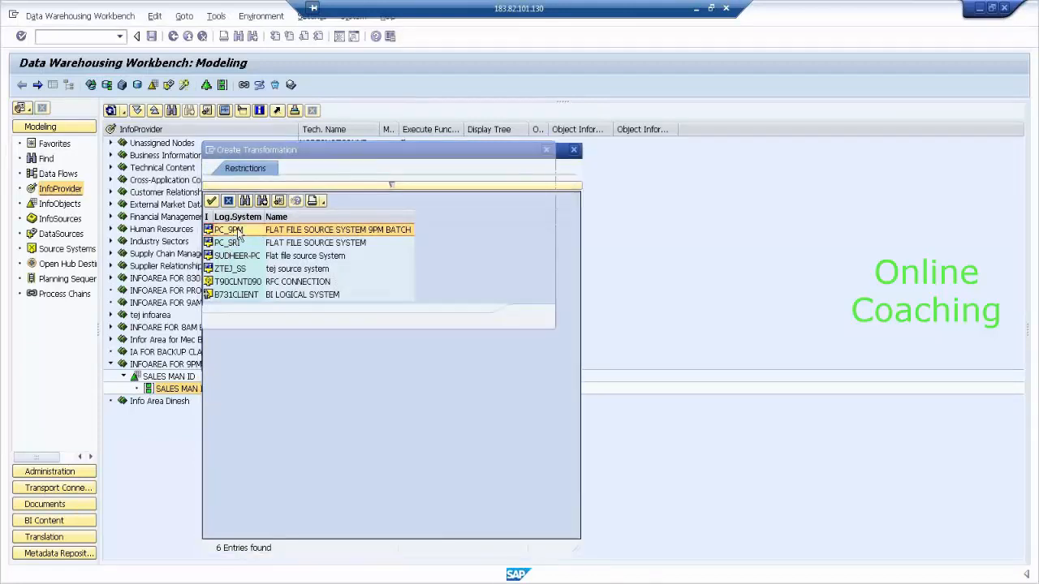
{"action": "left_click", "coordinate": [530, 317]}
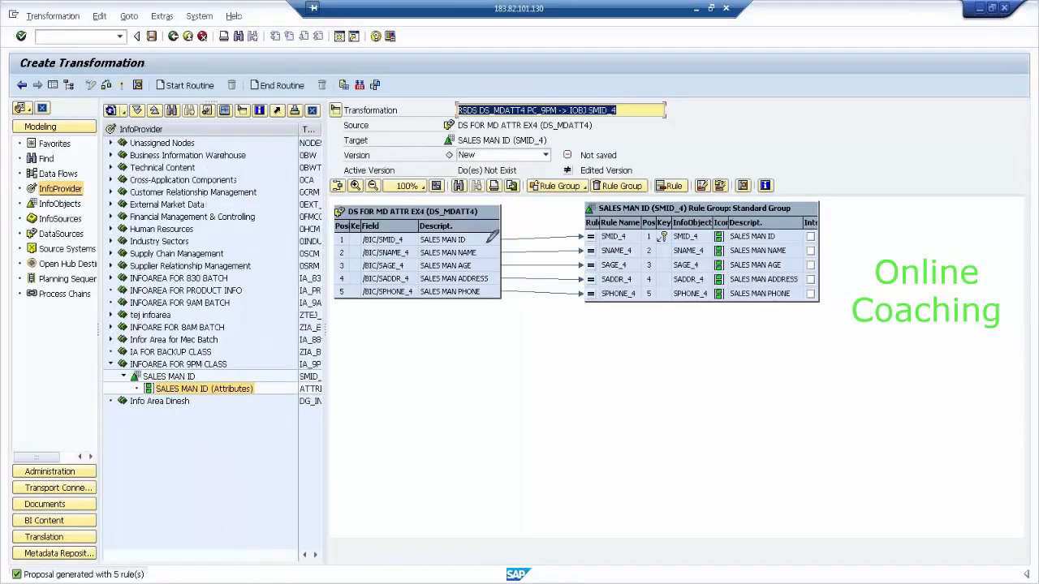
Step: Mark the five field mappings between the DataSource and the SALES MAN ID rule group in red, and clear the markings
{"action": "left_click_drag", "start_coordinate": [487, 234], "coordinate": [604, 231]}
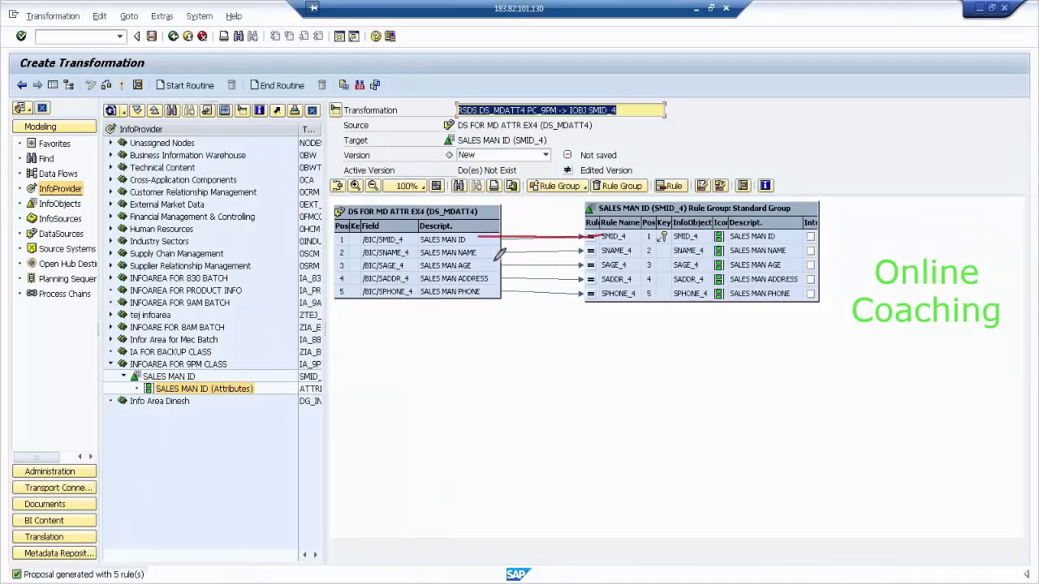
{"action": "left_click_drag", "start_coordinate": [485, 258], "coordinate": [654, 251]}
{"action": "left_click_drag", "start_coordinate": [488, 262], "coordinate": [642, 261]}
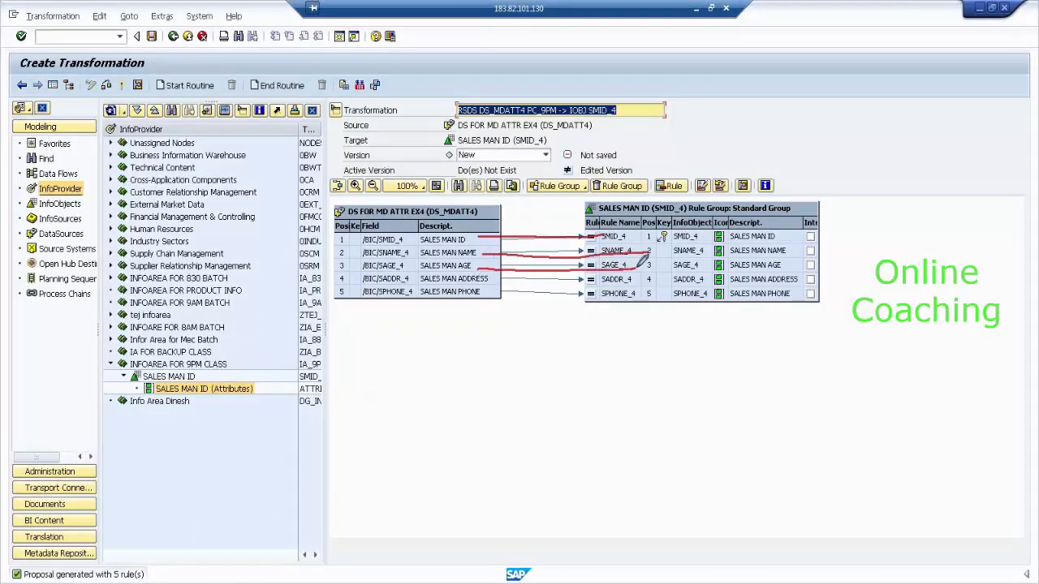
{"action": "left_click_drag", "start_coordinate": [491, 278], "coordinate": [622, 273]}
{"action": "left_click_drag", "start_coordinate": [482, 286], "coordinate": [622, 293]}
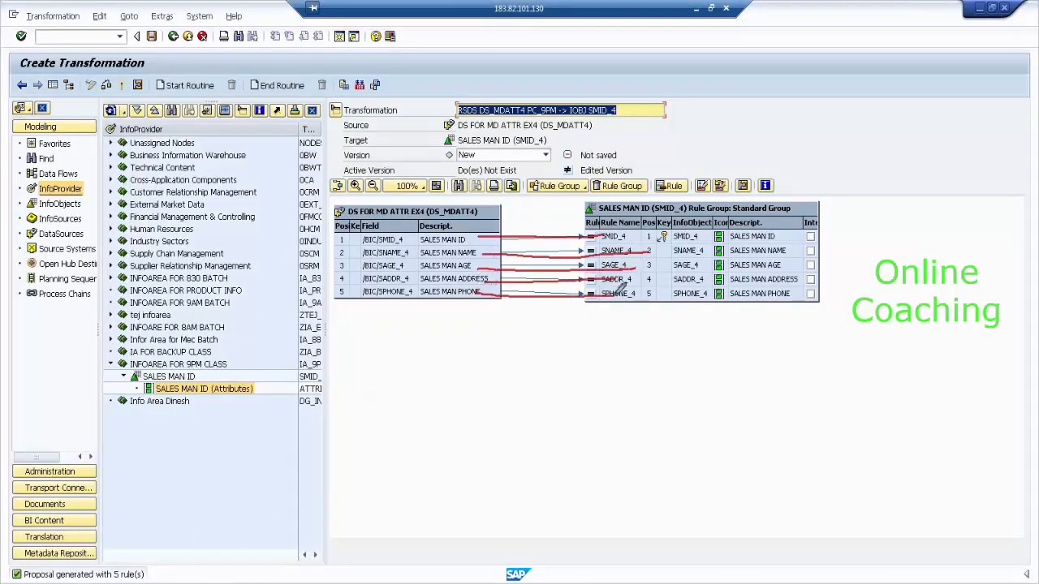
{"action": "key", "text": "Escape"}
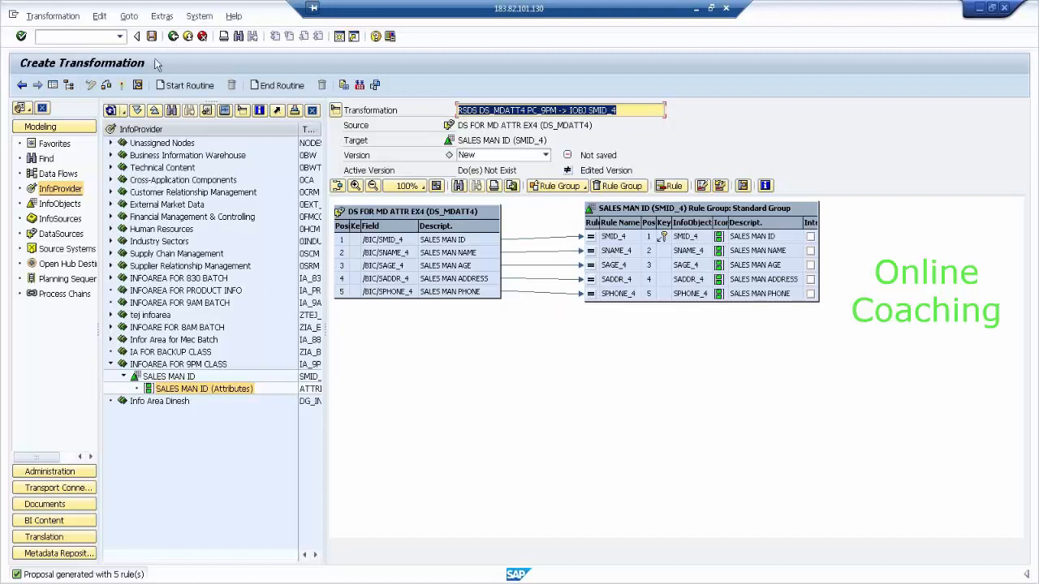
Step: Activate the transformation from DS_MDATT4 to SMID_4 and leave the transformation editor
{"action": "left_click", "coordinate": [121, 86]}
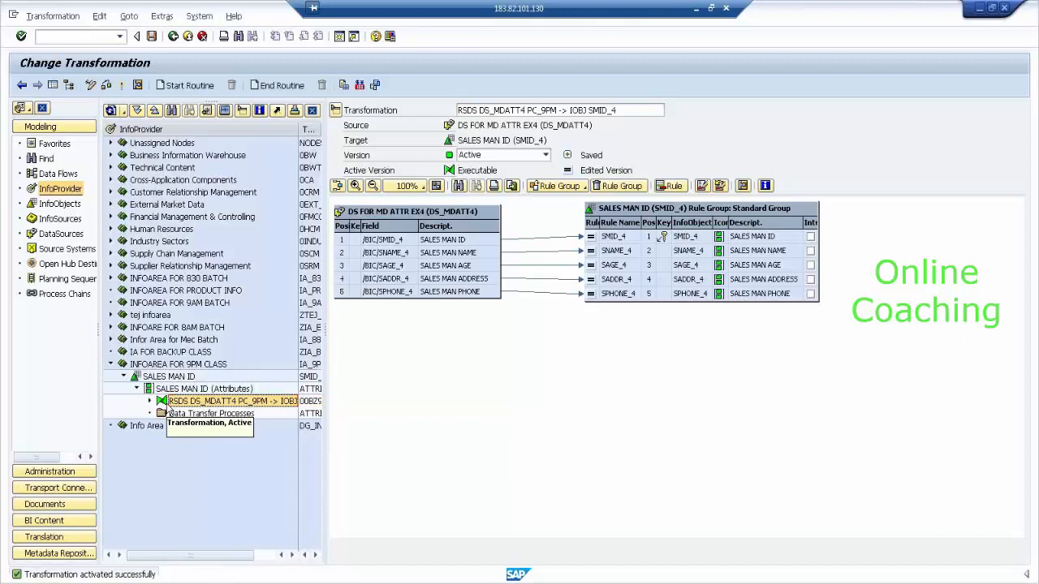
{"action": "left_click", "coordinate": [173, 36]}
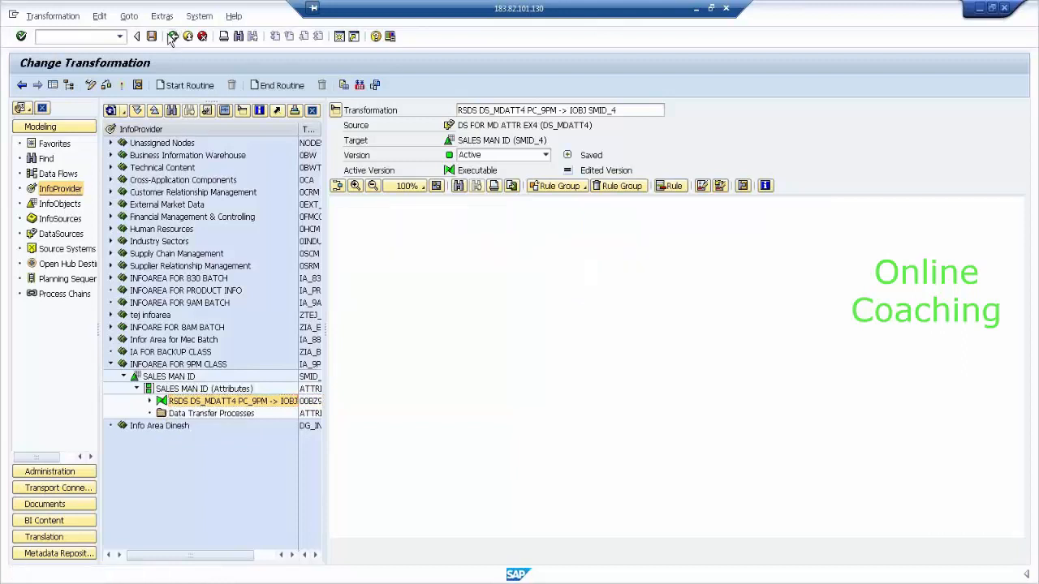
Step: Switch to the Excel notes, tick the transformation, data target, data source and source system in red, and clear the markings
{"action": "left_click", "coordinate": [697, 12]}
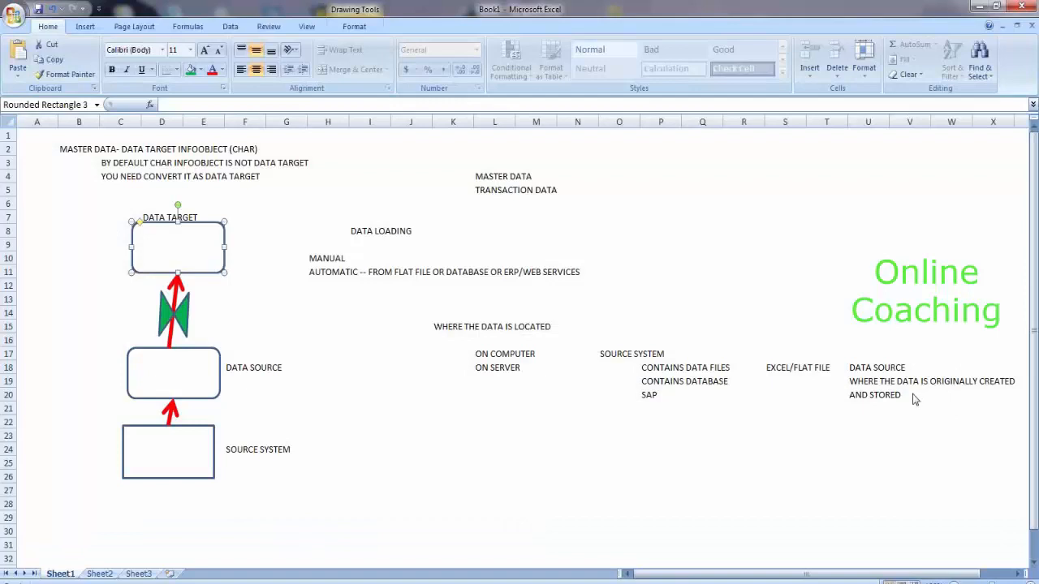
{"action": "left_click_drag", "start_coordinate": [193, 312], "coordinate": [226, 300]}
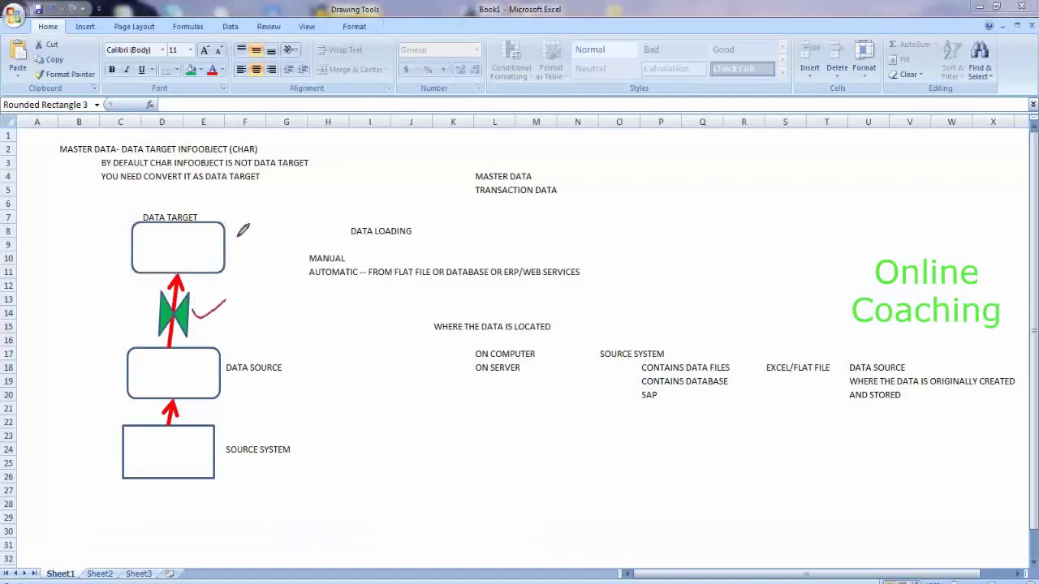
{"action": "left_click_drag", "start_coordinate": [232, 243], "coordinate": [271, 228]}
{"action": "left_click_drag", "start_coordinate": [222, 367], "coordinate": [287, 349]}
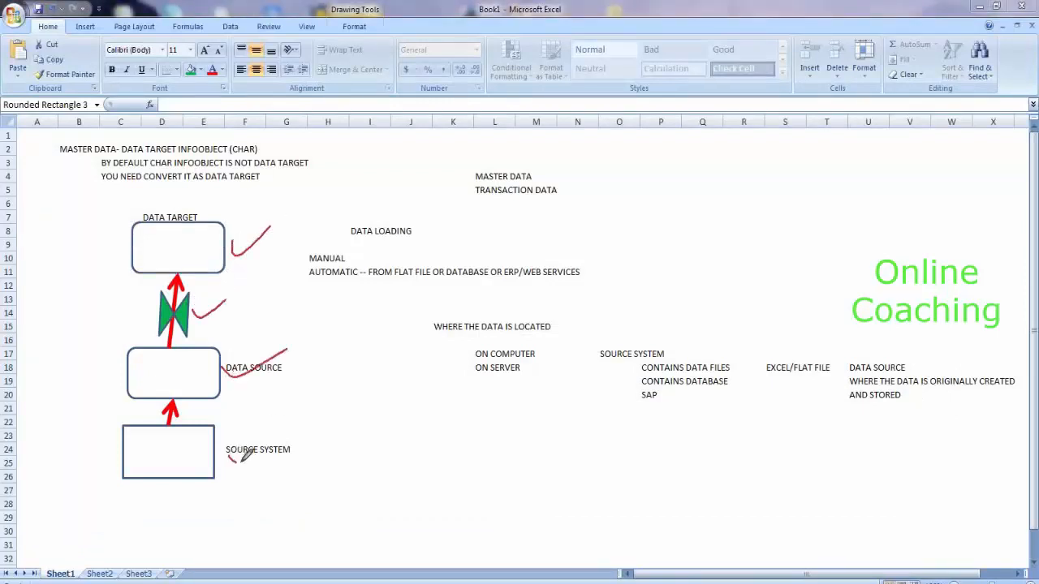
{"action": "left_click_drag", "start_coordinate": [228, 454], "coordinate": [334, 426]}
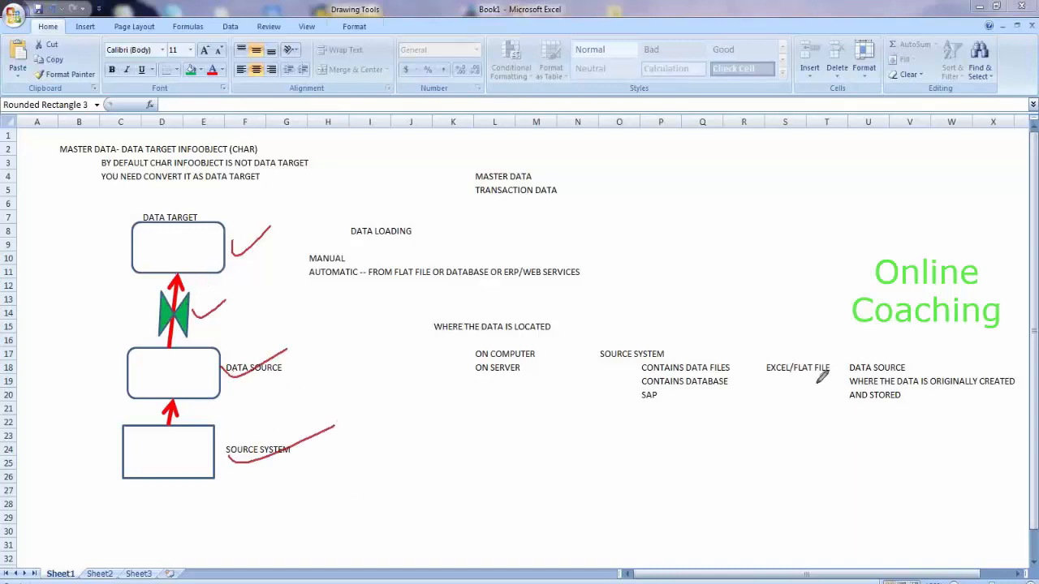
{"action": "left_click", "coordinate": [1003, 397]}
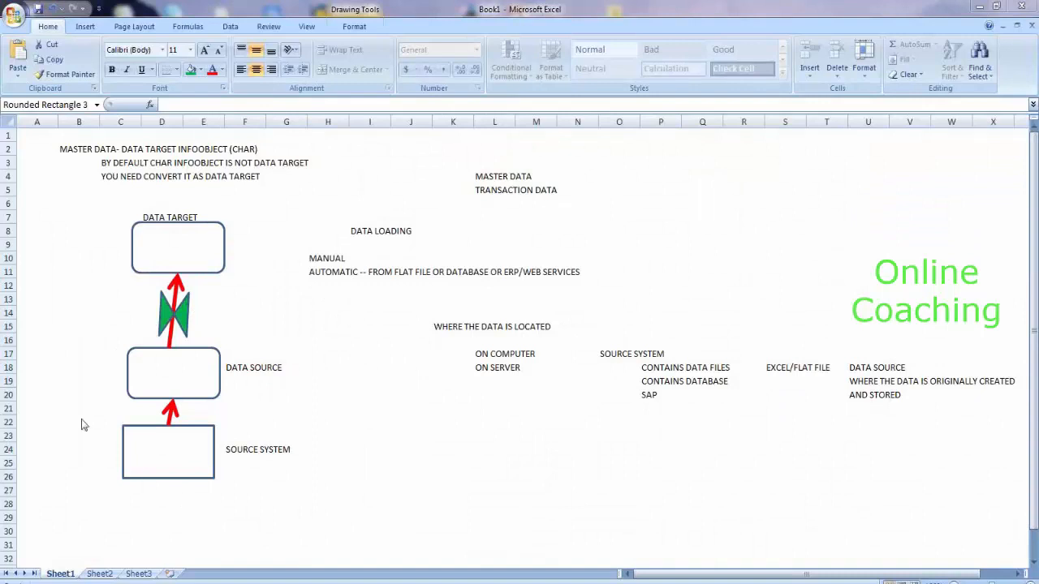
Step: Enter the note "DATA MODELING IS COMPLETED FOR THIS TASK" in cell F28 below the data flow diagram
{"action": "left_click", "coordinate": [242, 500]}
{"action": "type", "text": "DATA MODEL"}
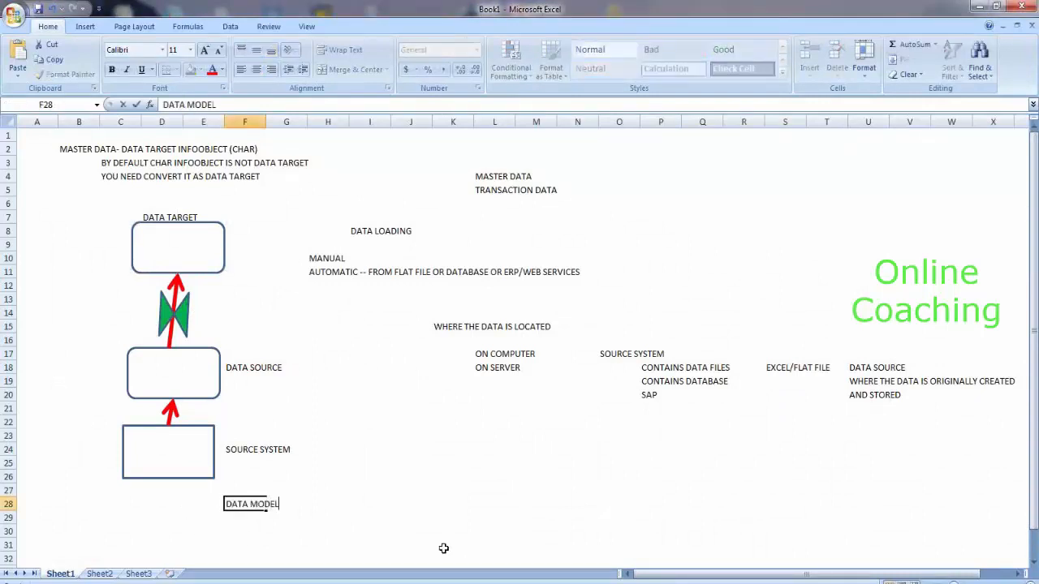
{"action": "type", "text": "ING IS COMPLETED"}
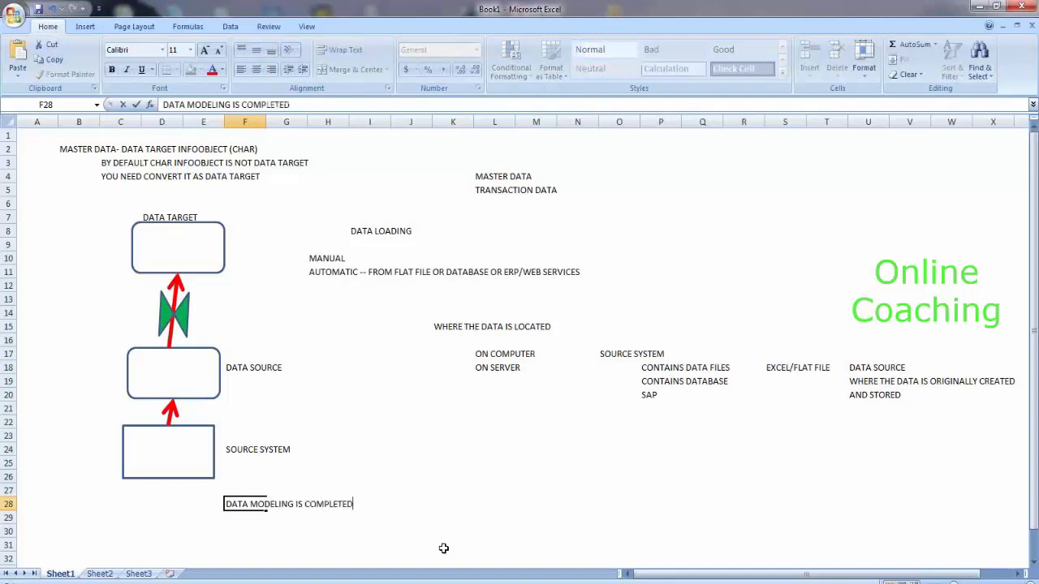
{"action": "type", "text": " FOR THIS TASK"}
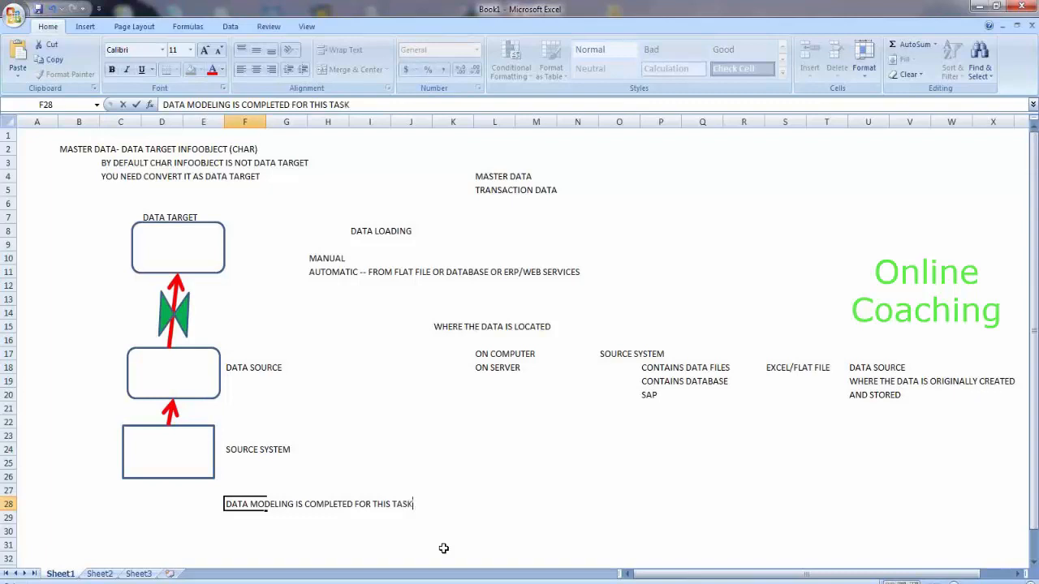
{"action": "key", "text": "Return"}
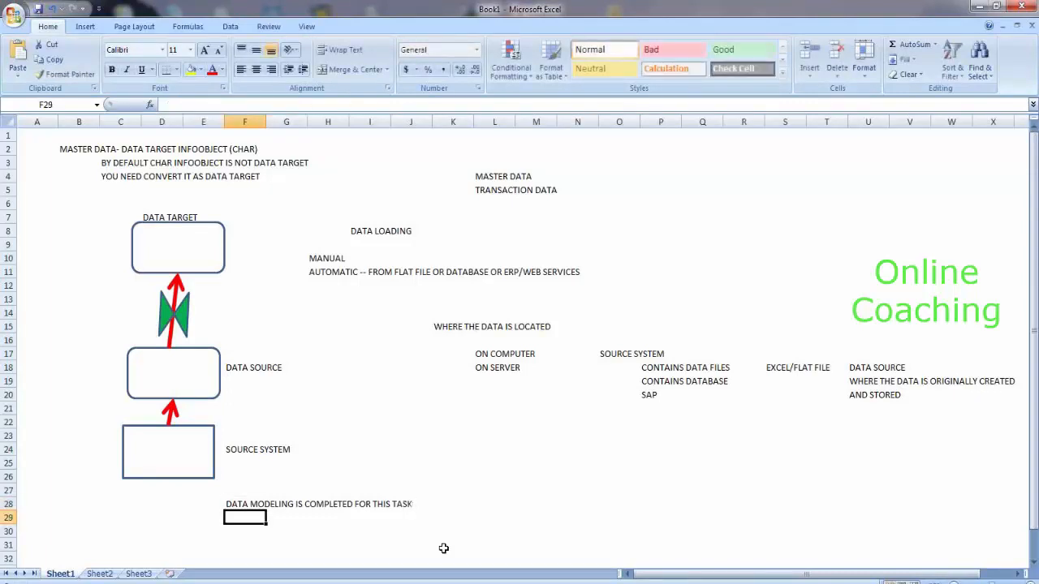
Step: Enter "DATA EXTRACTION" in cell F29, directly under the data modeling note
{"action": "type", "text": "DTA"}
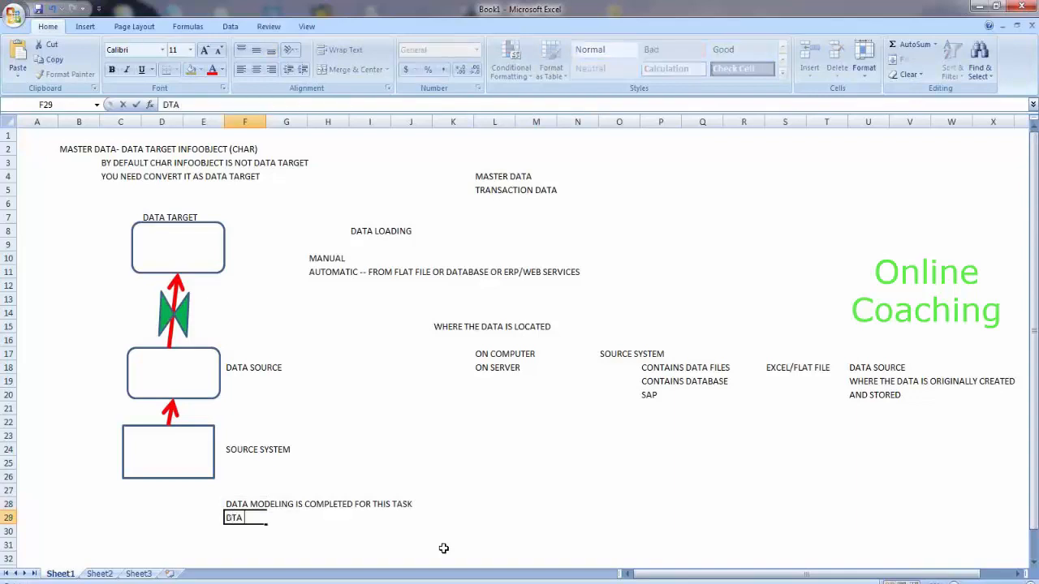
{"action": "type", "text": " EXT"}
{"action": "key", "text": "BackSpace"}
{"action": "key", "text": "BackSpace"}
{"action": "key", "text": "BackSpace"}
{"action": "key", "text": "BackSpace"}
{"action": "key", "text": "BackSpace"}
{"action": "key", "text": "BackSpace"}
{"action": "type", "text": "A"}
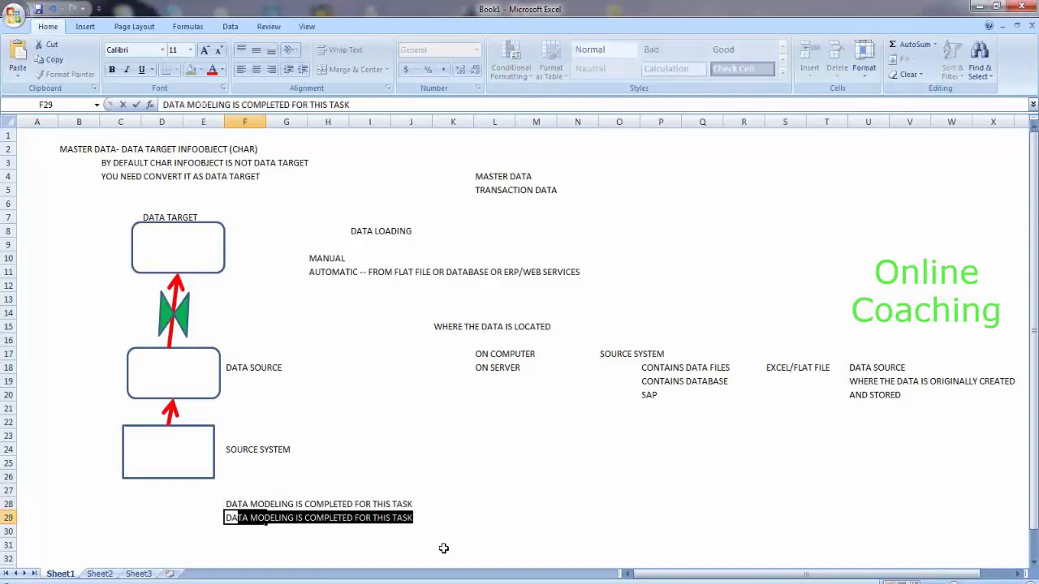
{"action": "type", "text": "TA EXTRACTION"}
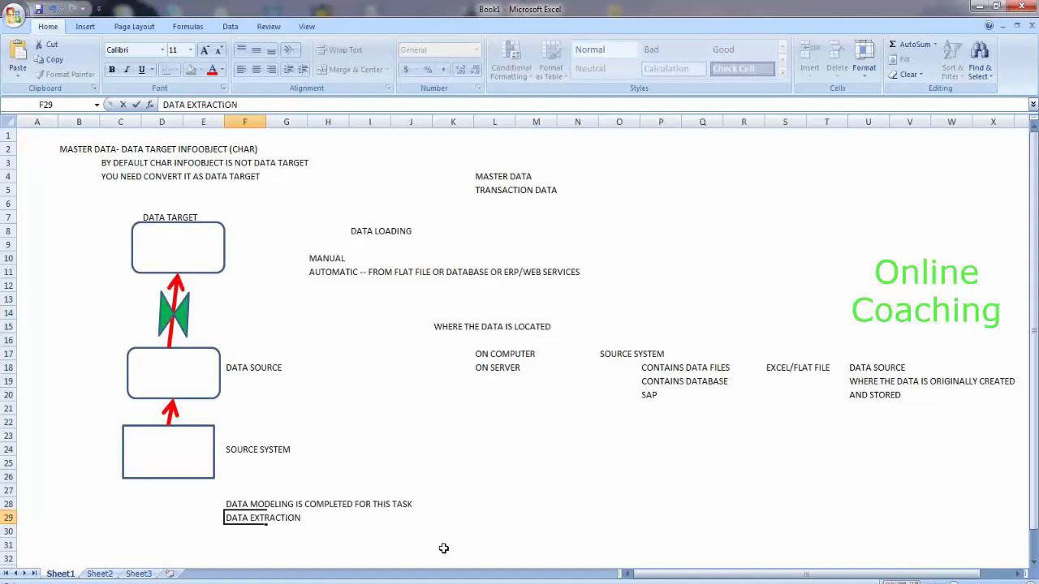
{"action": "left_click", "coordinate": [513, 528]}
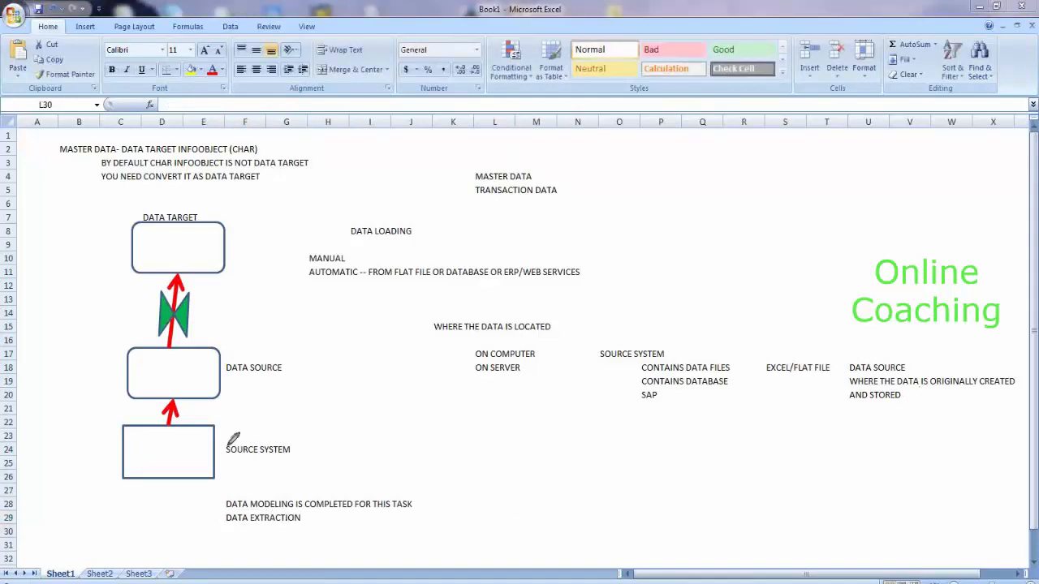
Step: Draw the red load path from source system through data source to data target, and annotate it with I.P, PSA and reporting
{"action": "mouse_move", "coordinate": [214, 456]}
{"action": "left_mouse_down"}
{"action": "mouse_move", "coordinate": [290, 410]}
{"action": "mouse_move", "coordinate": [264, 362]}
{"action": "mouse_move", "coordinate": [222, 362]}
{"action": "mouse_move", "coordinate": [282, 341]}
{"action": "mouse_move", "coordinate": [279, 237]}
{"action": "mouse_move", "coordinate": [214, 235]}
{"action": "left_mouse_up"}
{"action": "mouse_move", "coordinate": [214, 236]}
{"action": "left_mouse_down"}
{"action": "mouse_move", "coordinate": [237, 246]}
{"action": "mouse_move", "coordinate": [236, 212]}
{"action": "mouse_move", "coordinate": [288, 191]}
{"action": "mouse_move", "coordinate": [274, 216]}
{"action": "mouse_move", "coordinate": [302, 203]}
{"action": "mouse_move", "coordinate": [305, 188]}
{"action": "mouse_move", "coordinate": [350, 213]}
{"action": "mouse_move", "coordinate": [347, 174]}
{"action": "mouse_move", "coordinate": [342, 195]}
{"action": "left_mouse_up"}
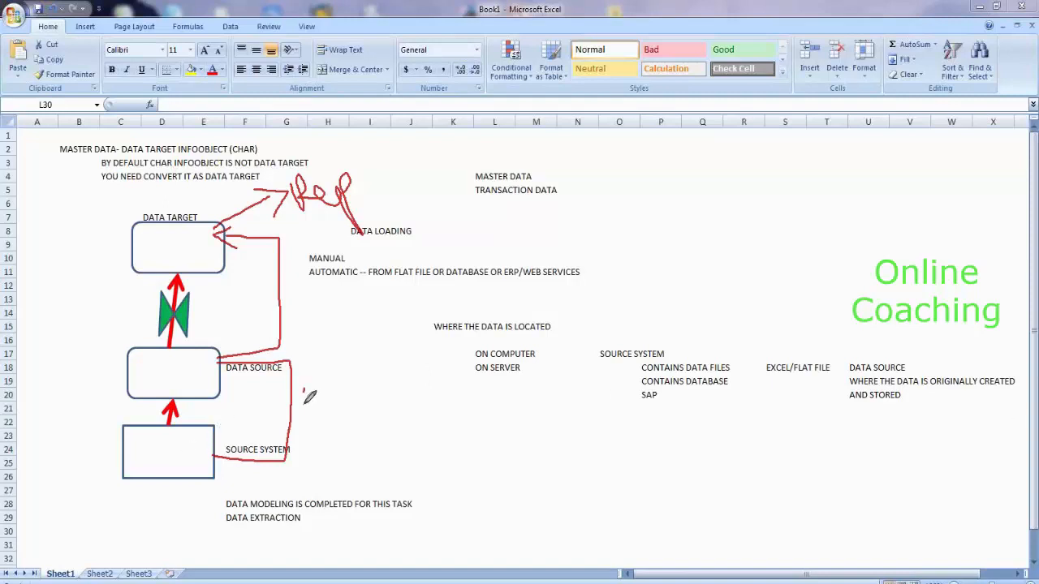
{"action": "mouse_move", "coordinate": [302, 387]}
{"action": "left_mouse_down"}
{"action": "mouse_move", "coordinate": [299, 414]}
{"action": "mouse_move", "coordinate": [318, 422]}
{"action": "mouse_move", "coordinate": [319, 388]}
{"action": "mouse_move", "coordinate": [332, 422]}
{"action": "mouse_move", "coordinate": [333, 404]}
{"action": "left_mouse_up"}
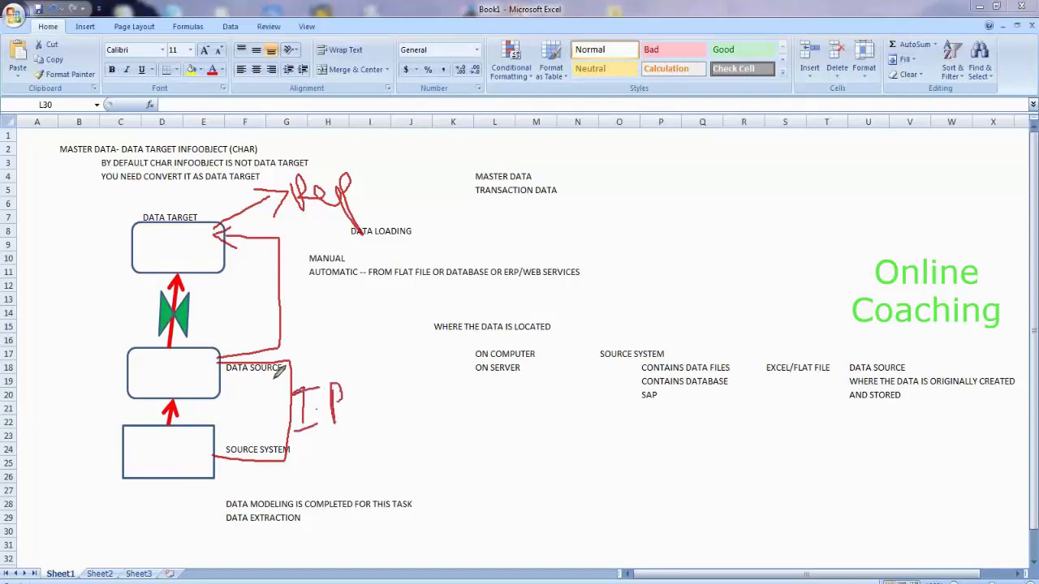
{"action": "mouse_move", "coordinate": [192, 358]}
{"action": "left_mouse_down"}
{"action": "mouse_move", "coordinate": [214, 380]}
{"action": "mouse_move", "coordinate": [196, 358]}
{"action": "mouse_move", "coordinate": [146, 387]}
{"action": "mouse_move", "coordinate": [147, 374]}
{"action": "mouse_move", "coordinate": [164, 370]}
{"action": "mouse_move", "coordinate": [161, 384]}
{"action": "mouse_move", "coordinate": [171, 367]}
{"action": "mouse_move", "coordinate": [188, 375]}
{"action": "mouse_move", "coordinate": [190, 365]}
{"action": "left_mouse_up"}
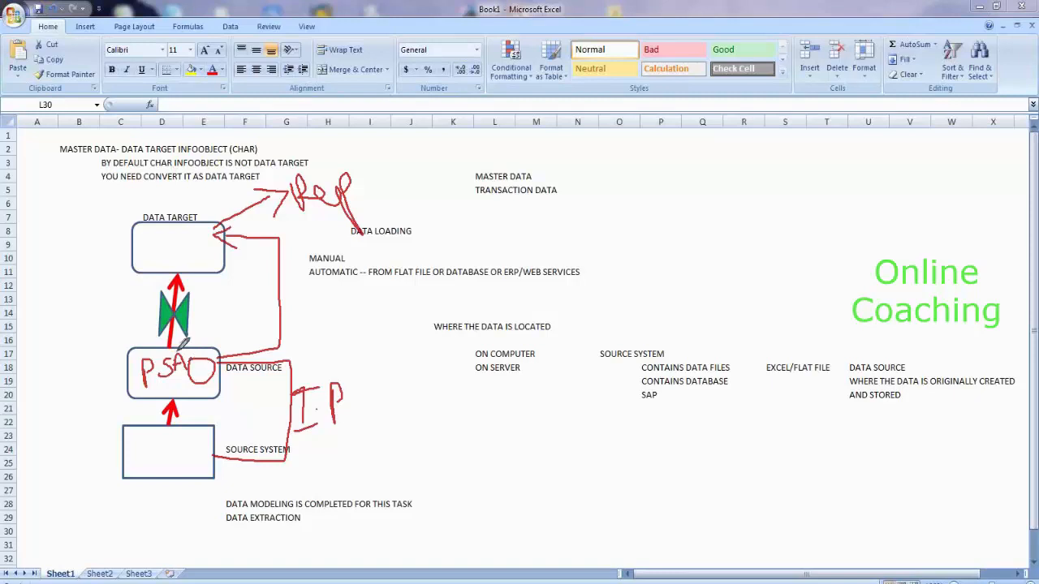
{"action": "mouse_move", "coordinate": [188, 347]}
{"action": "left_mouse_down"}
{"action": "mouse_move", "coordinate": [122, 361]}
{"action": "mouse_move", "coordinate": [159, 391]}
{"action": "mouse_move", "coordinate": [193, 361]}
{"action": "mouse_move", "coordinate": [185, 344]}
{"action": "left_mouse_up"}
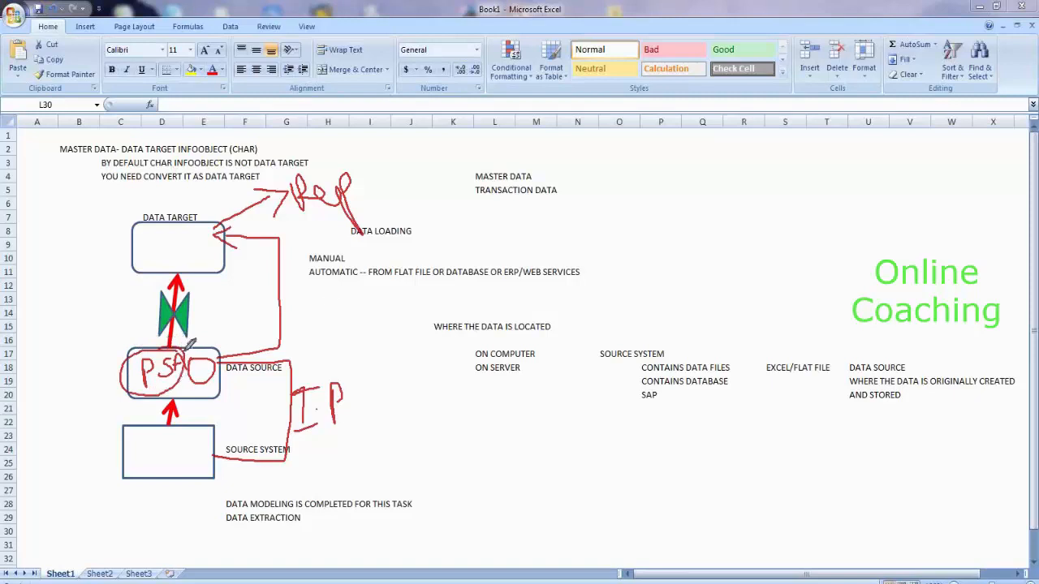
Step: Label the data source to data target path D.T.P, tick D.T.P and I.P, and clear all red markings
{"action": "mouse_move", "coordinate": [289, 297]}
{"action": "left_mouse_down"}
{"action": "mouse_move", "coordinate": [288, 323]}
{"action": "mouse_move", "coordinate": [307, 313]}
{"action": "mouse_move", "coordinate": [289, 324]}
{"action": "left_mouse_up"}
{"action": "mouse_move", "coordinate": [326, 290]}
{"action": "left_mouse_down"}
{"action": "mouse_move", "coordinate": [324, 312]}
{"action": "mouse_move", "coordinate": [331, 286]}
{"action": "mouse_move", "coordinate": [351, 320]}
{"action": "mouse_move", "coordinate": [347, 303]}
{"action": "left_mouse_up"}
{"action": "left_click", "coordinate": [336, 301]}
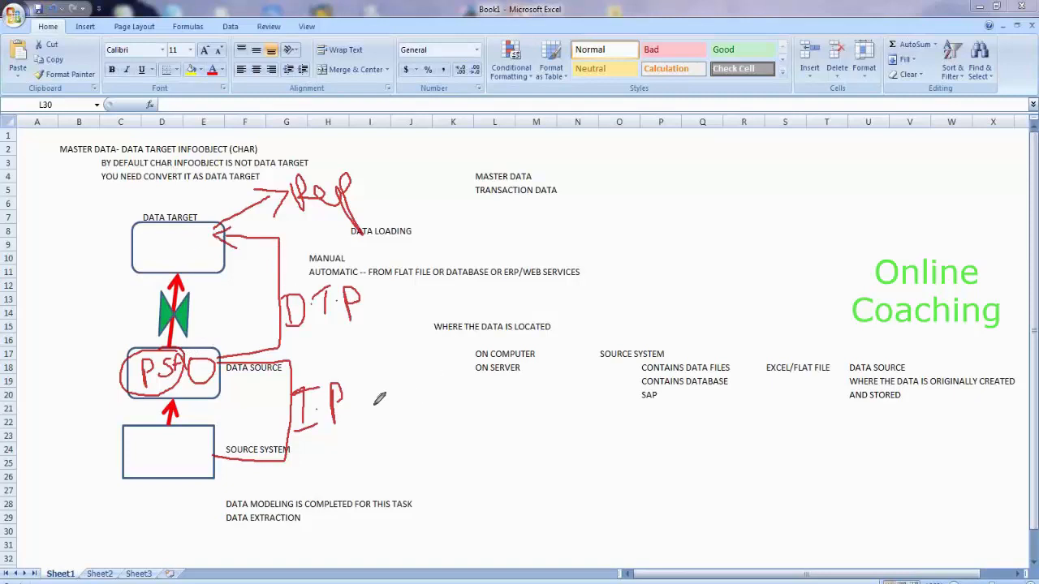
{"action": "mouse_move", "coordinate": [348, 384]}
{"action": "left_mouse_down"}
{"action": "mouse_move", "coordinate": [358, 399]}
{"action": "mouse_move", "coordinate": [392, 351]}
{"action": "left_mouse_up"}
{"action": "left_click_drag", "start_coordinate": [367, 292], "coordinate": [404, 264]}
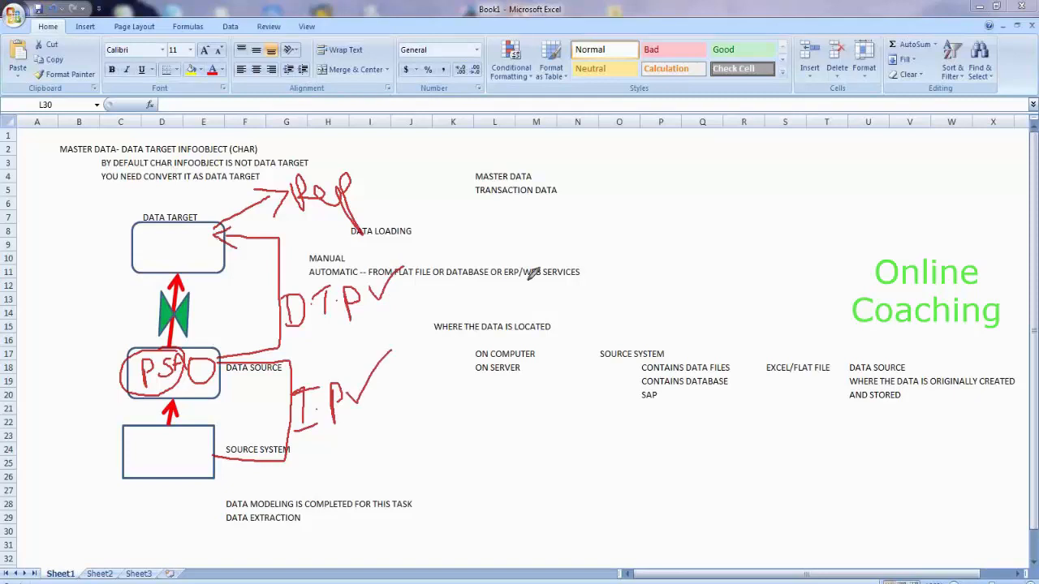
{"action": "left_click", "coordinate": [995, 396]}
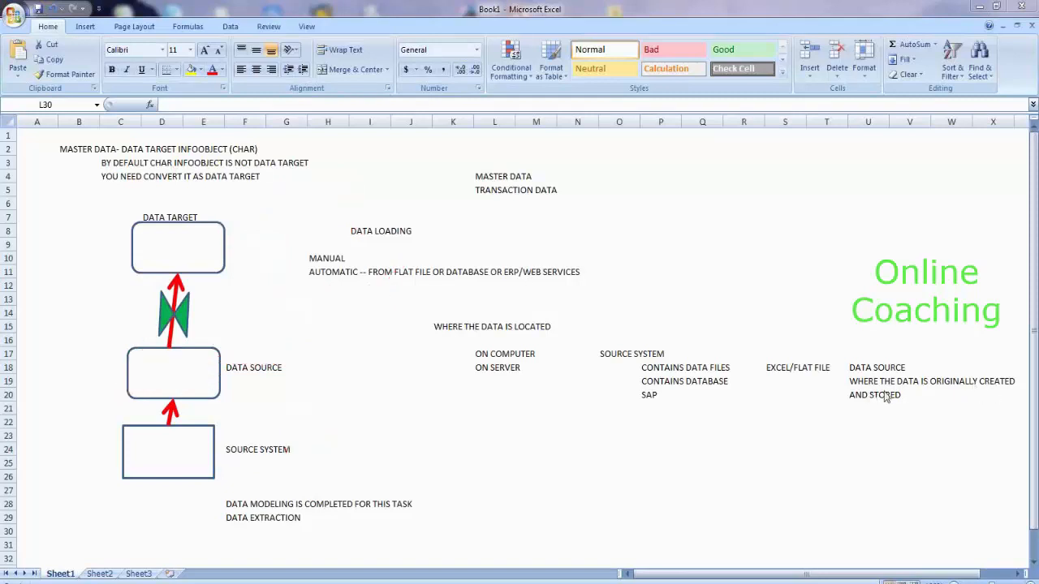
Step: Switch back to SAP, refresh DataSource DS FOR MD ATTR EX4 and view its upward data flow
{"action": "left_click", "coordinate": [220, 582]}
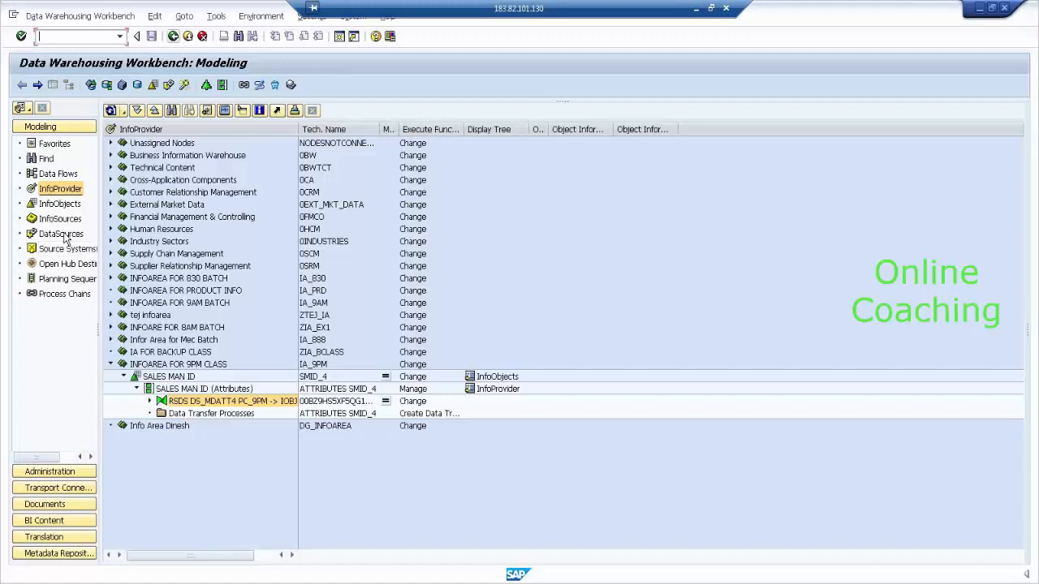
{"action": "left_click", "coordinate": [62, 234]}
{"action": "left_click", "coordinate": [197, 305]}
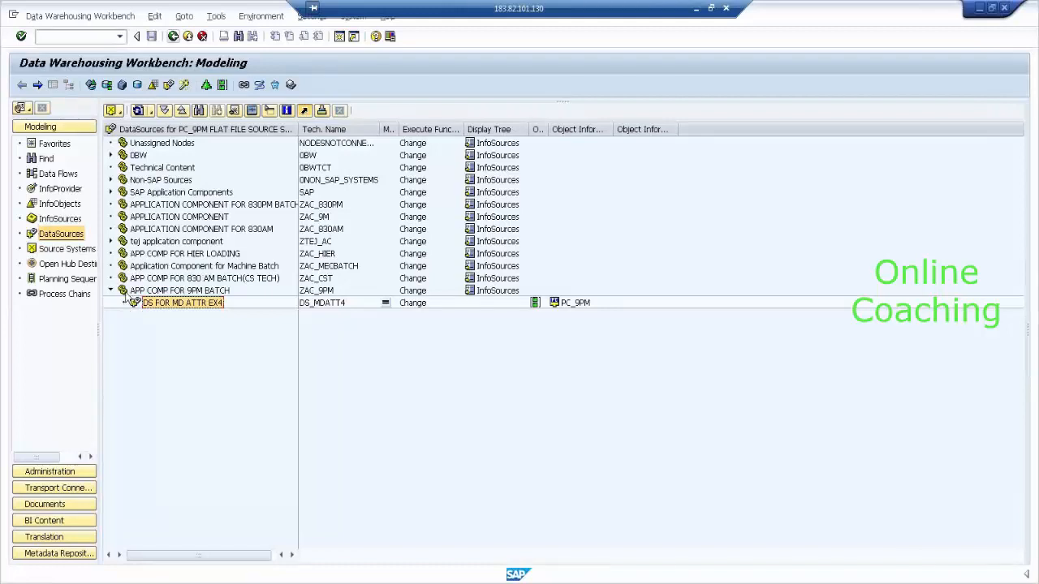
{"action": "left_click", "coordinate": [139, 111]}
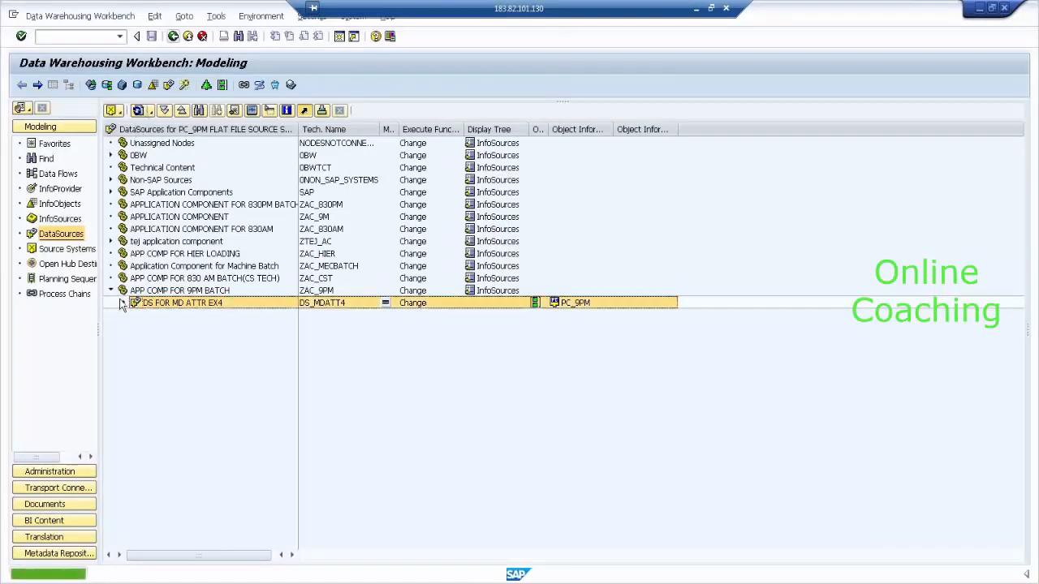
{"action": "left_click", "coordinate": [125, 305]}
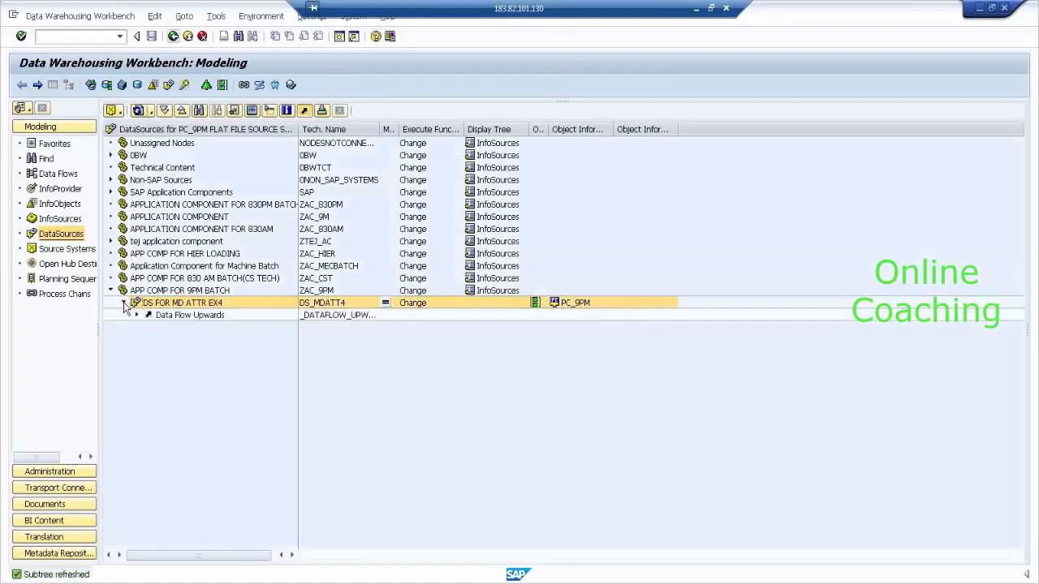
{"action": "left_click", "coordinate": [135, 313]}
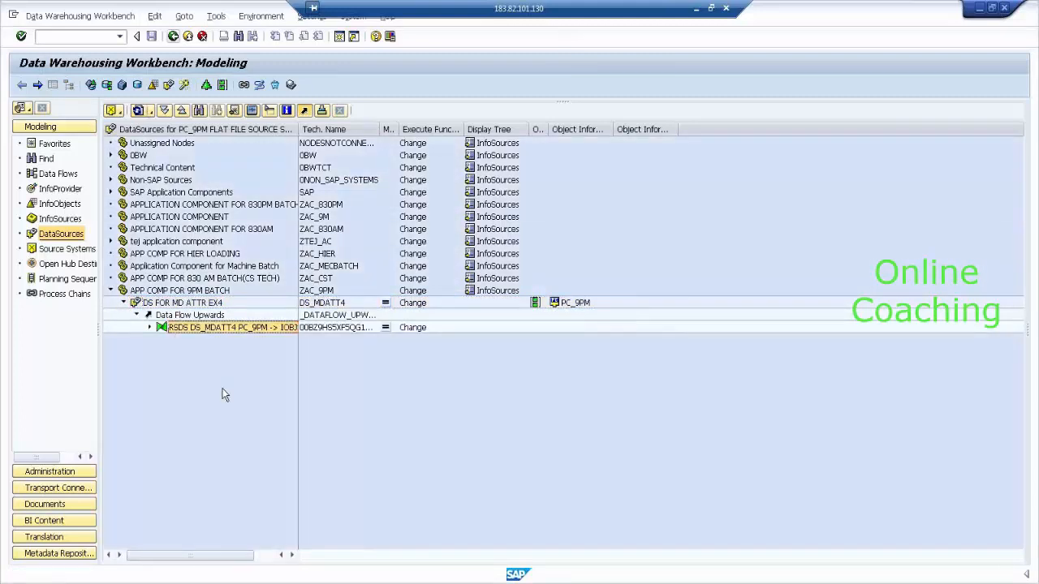
{"action": "left_click", "coordinate": [124, 303]}
Step: Create an InfoPackage for DS FOR MD ATTR EX4 with the description "INFOPAK FOR MD ATTR LOADING"
{"action": "right_click", "coordinate": [195, 305]}
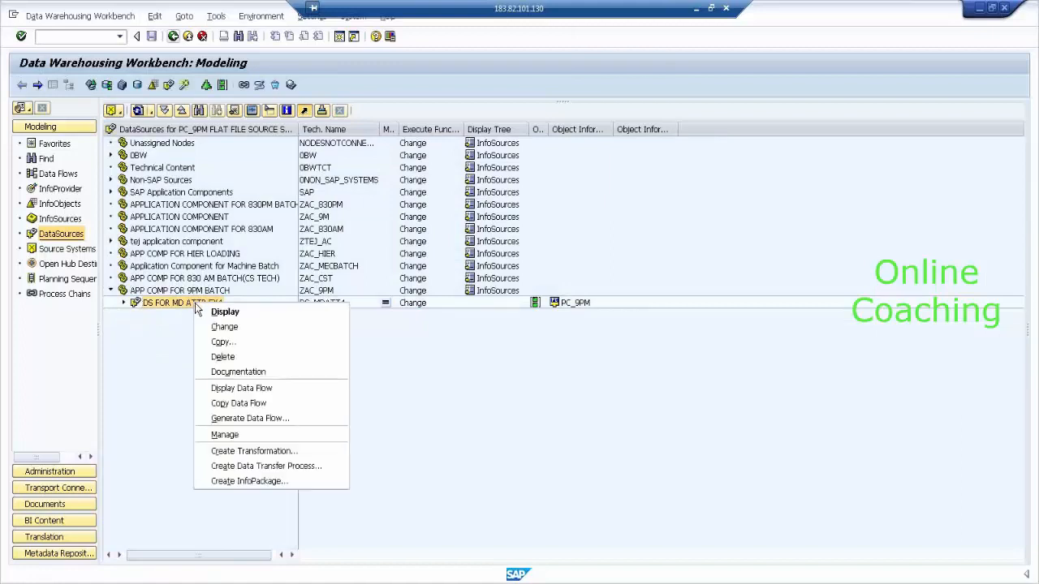
{"action": "left_click", "coordinate": [293, 482]}
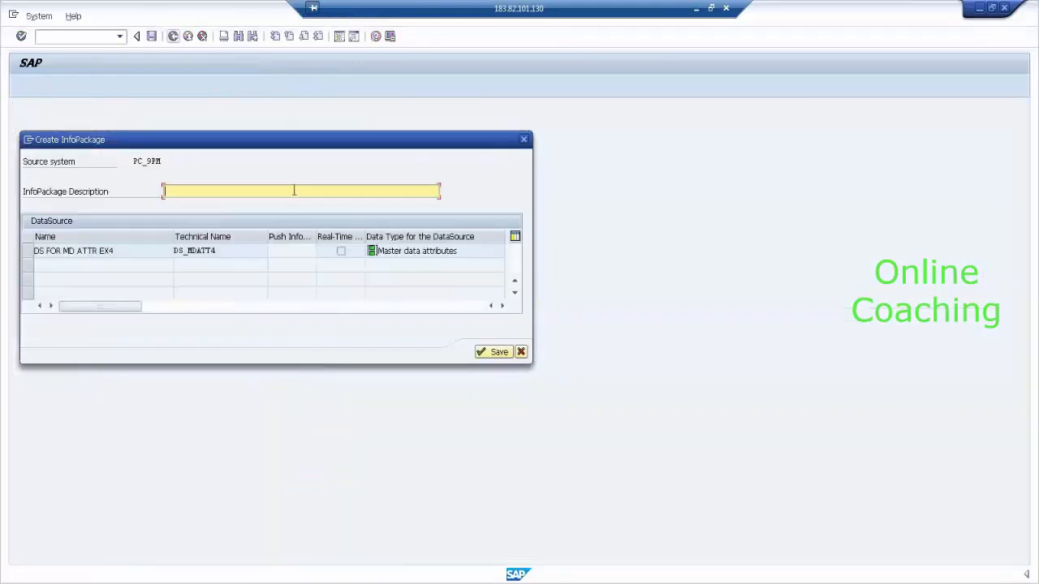
{"action": "type", "text": "INFOPAK FOR "}
{"action": "type", "text": "DI"}
{"action": "key", "text": "BackSpace"}
{"action": "key", "text": "BackSpace"}
{"action": "type", "text": "MD ATTR LOADING"}
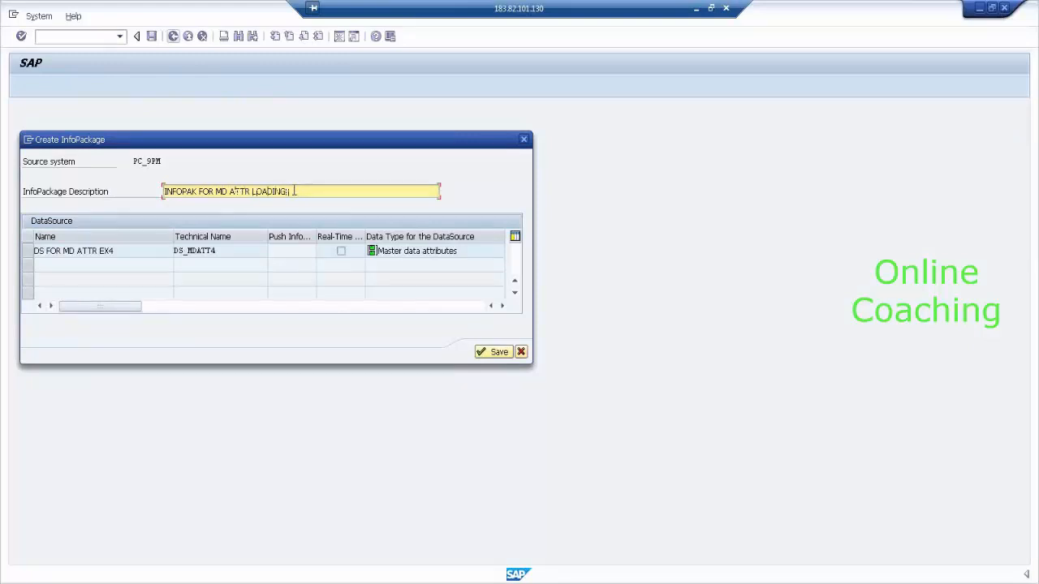
{"action": "left_click", "coordinate": [501, 352]}
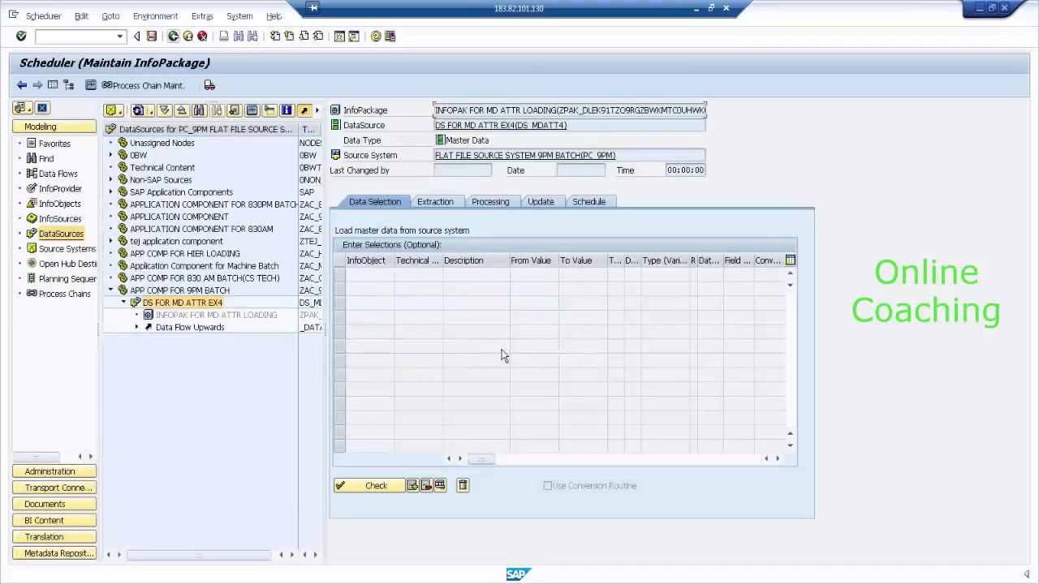
Step: Point out the two scheduling options of the InfoPackage and start its data load immediately
{"action": "left_click", "coordinate": [599, 203]}
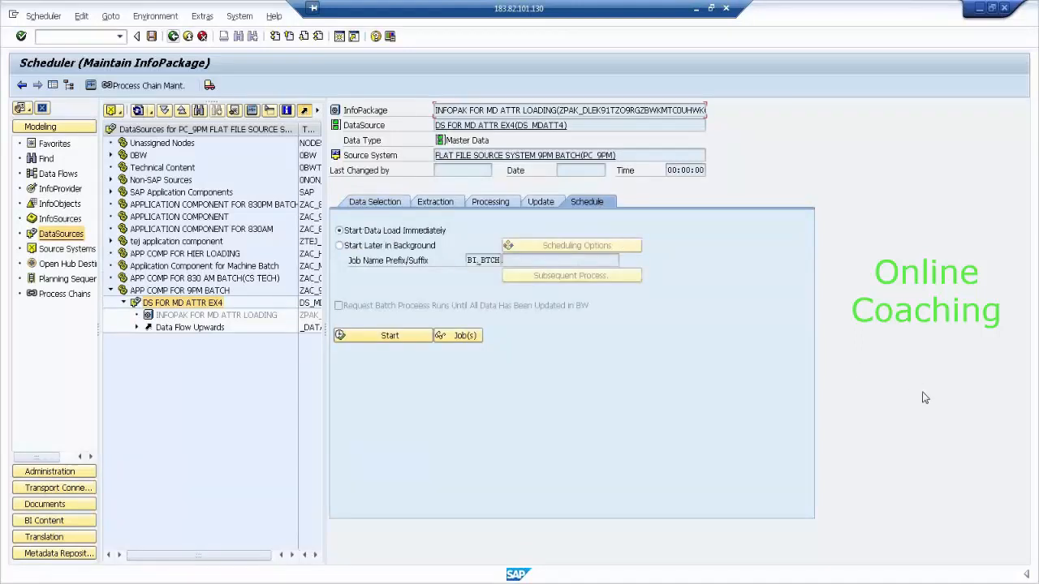
{"action": "left_click_drag", "start_coordinate": [452, 227], "coordinate": [483, 214]}
{"action": "left_click_drag", "start_coordinate": [426, 251], "coordinate": [466, 241]}
{"action": "key", "text": "Escape"}
{"action": "left_click", "coordinate": [406, 338]}
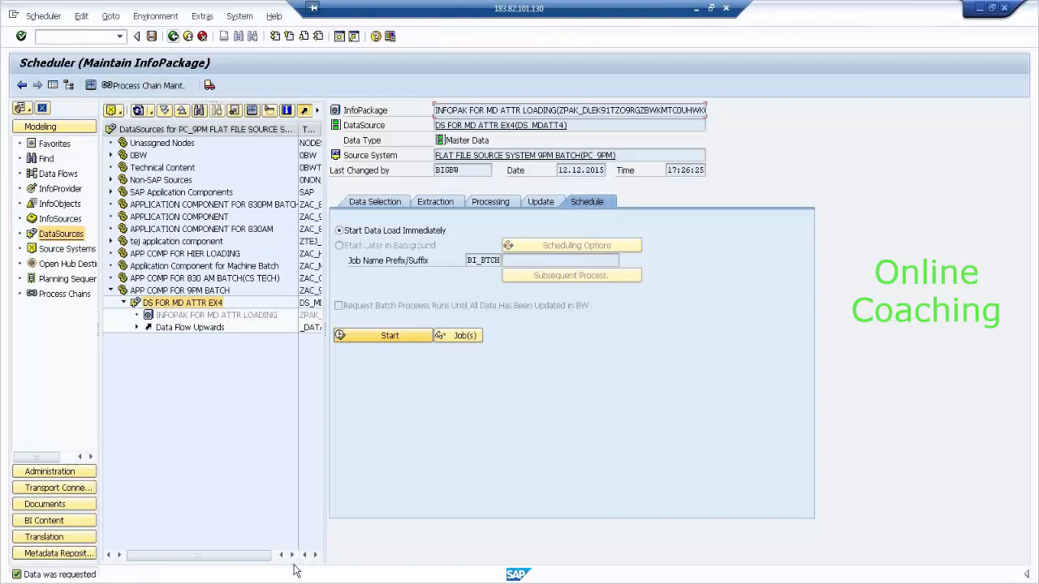
Step: Open the InfoPackage monitor and examine the load request's status and diagnosis text
{"action": "left_click", "coordinate": [90, 86]}
{"action": "left_click", "coordinate": [157, 169]}
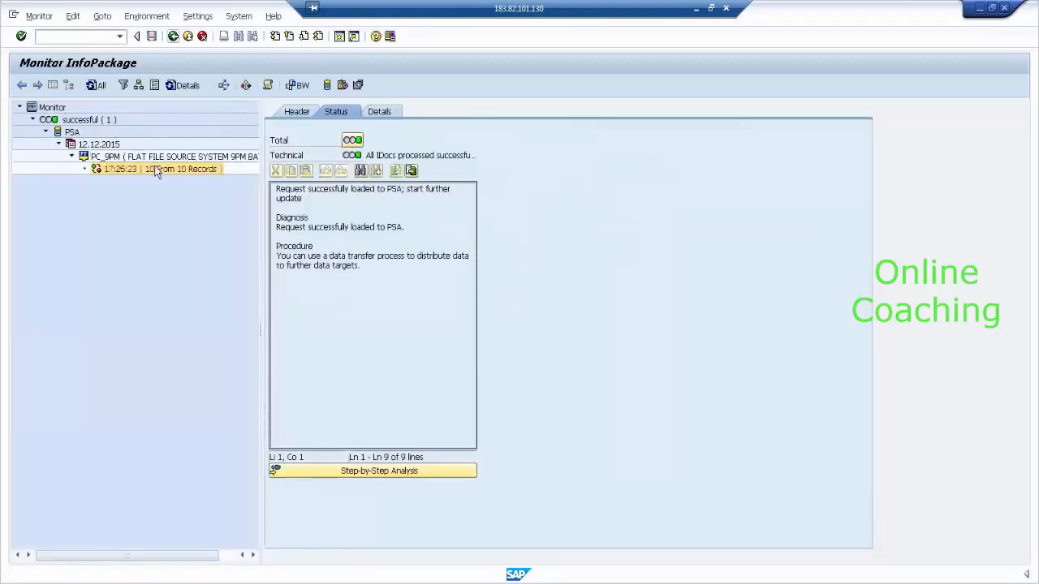
{"action": "left_click", "coordinate": [136, 171]}
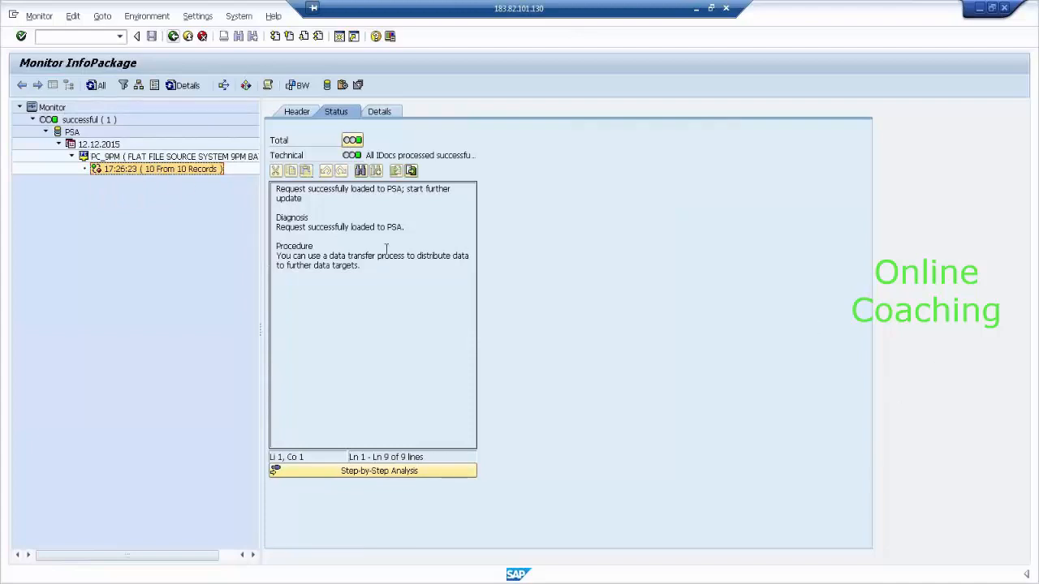
{"action": "left_click_drag", "start_coordinate": [276, 228], "coordinate": [407, 230]}
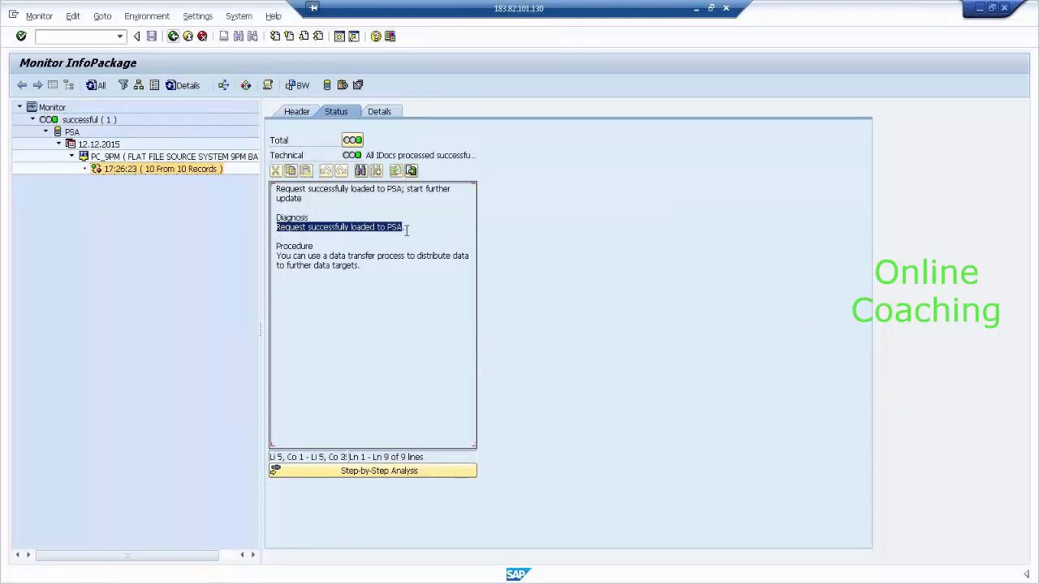
Step: Display all PSA records of the flat file load request and return to the DataSources tree in the workbench
{"action": "left_click", "coordinate": [215, 170]}
{"action": "left_click", "coordinate": [326, 85]}
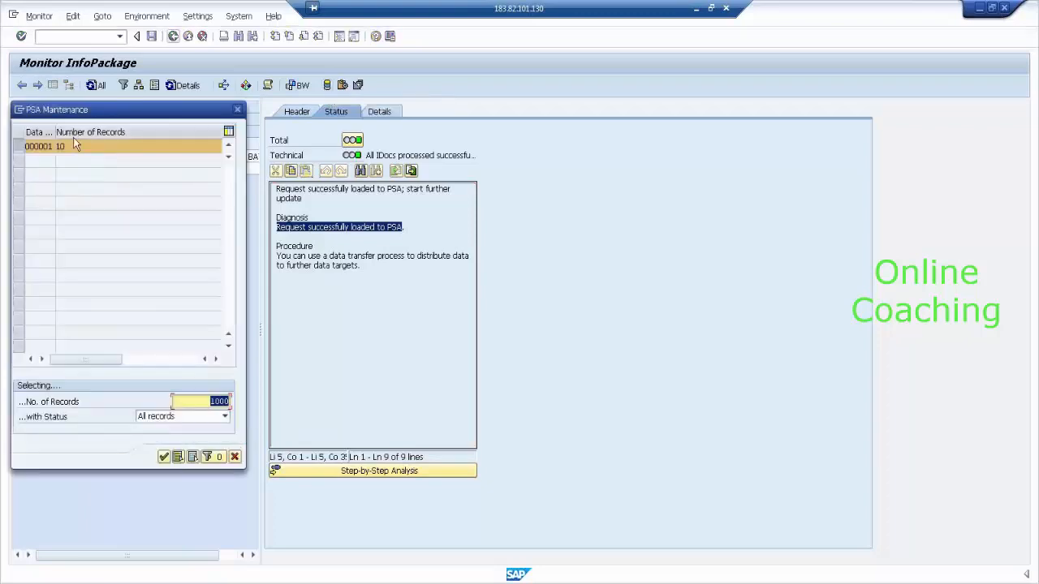
{"action": "left_click", "coordinate": [164, 459]}
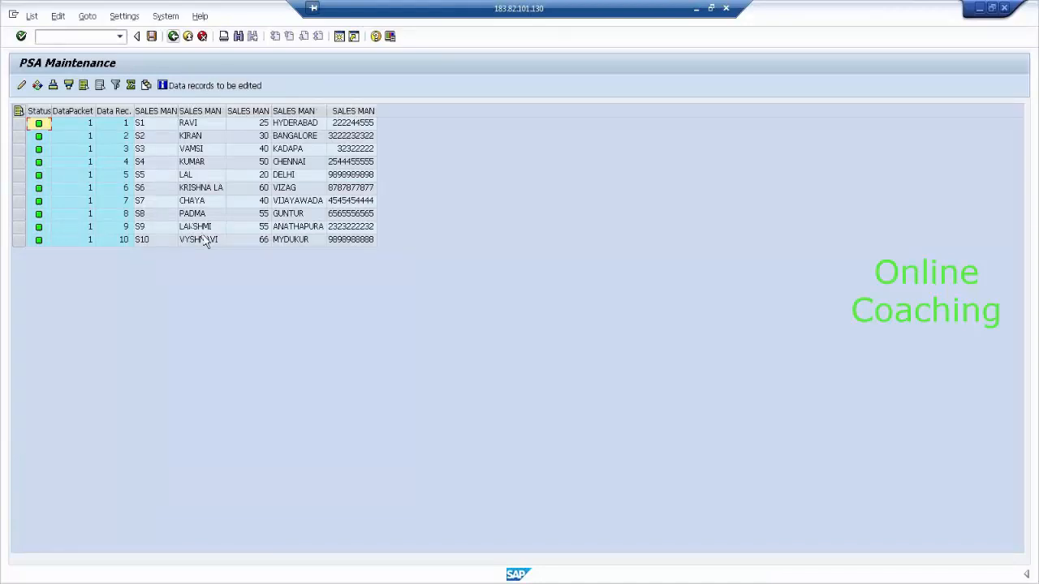
{"action": "left_click", "coordinate": [174, 37]}
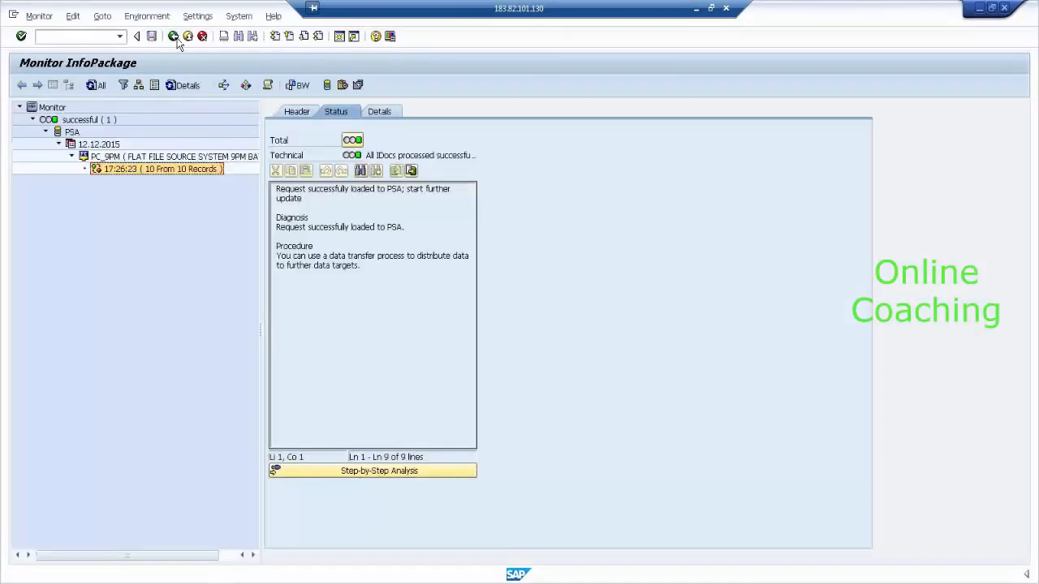
{"action": "left_click", "coordinate": [173, 37]}
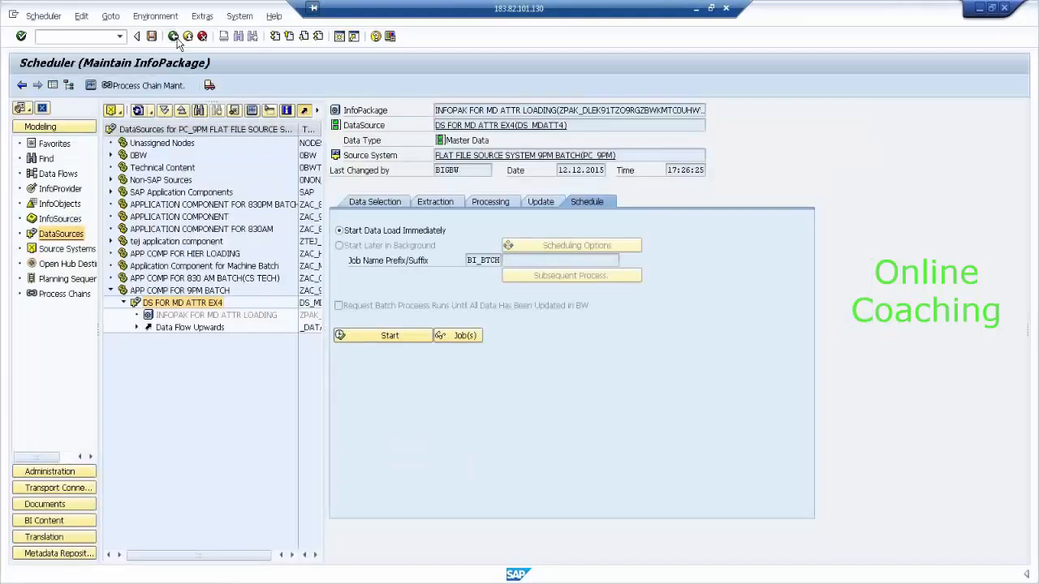
{"action": "left_click", "coordinate": [173, 36]}
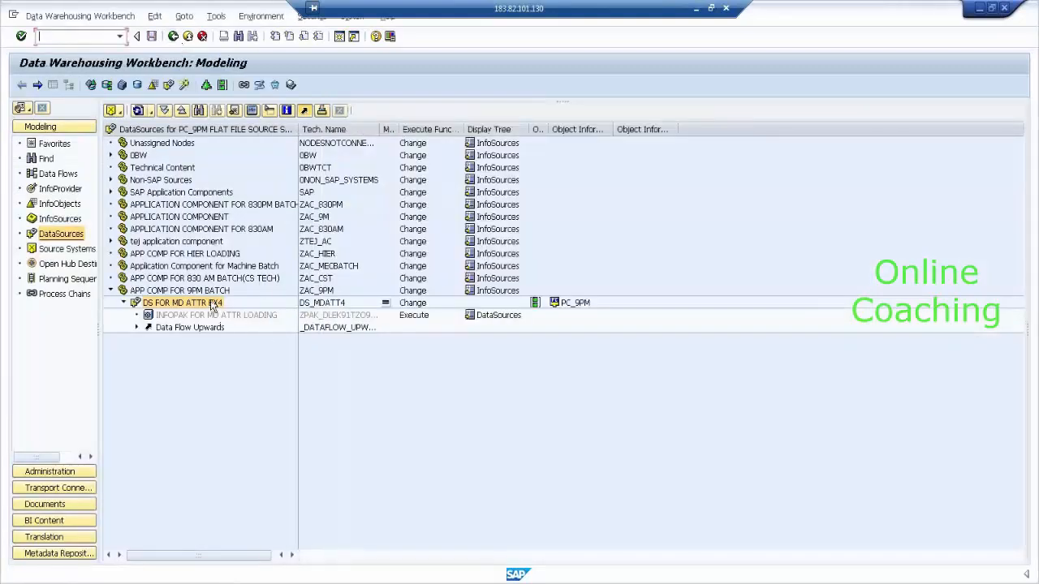
Step: Create a standard data transfer process from DataSource DS_MDATT4 of PC_9PM to the attributes of InfoObject SMID_4, pointing out its target and source settings
{"action": "left_click", "coordinate": [124, 303]}
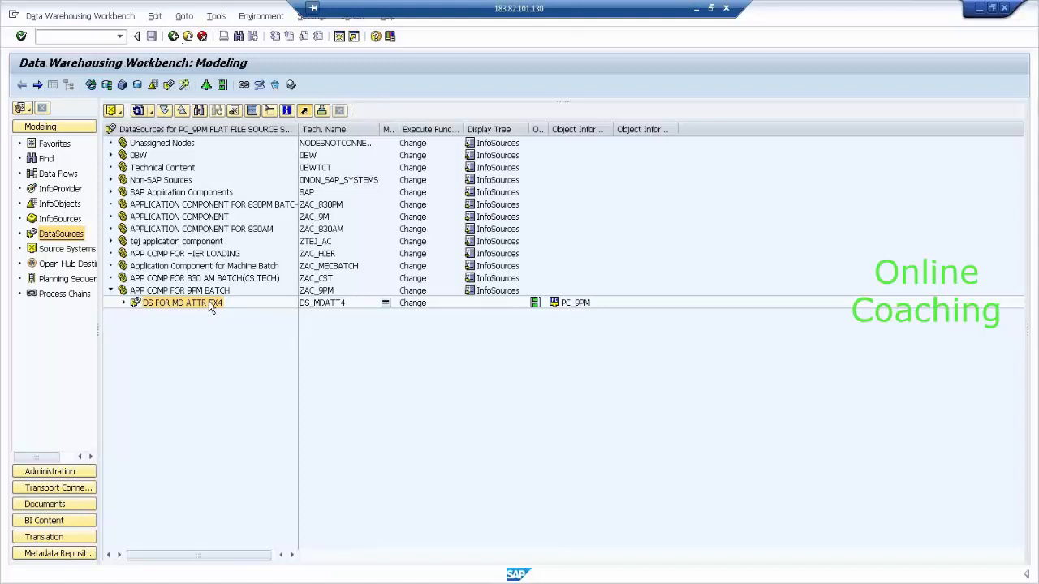
{"action": "right_click", "coordinate": [209, 303]}
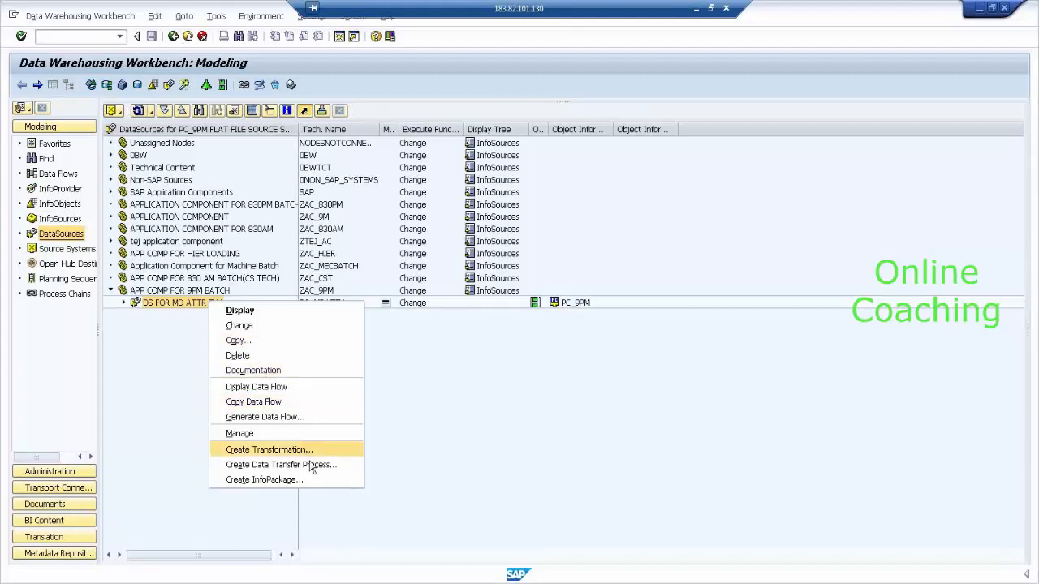
{"action": "left_click", "coordinate": [312, 467]}
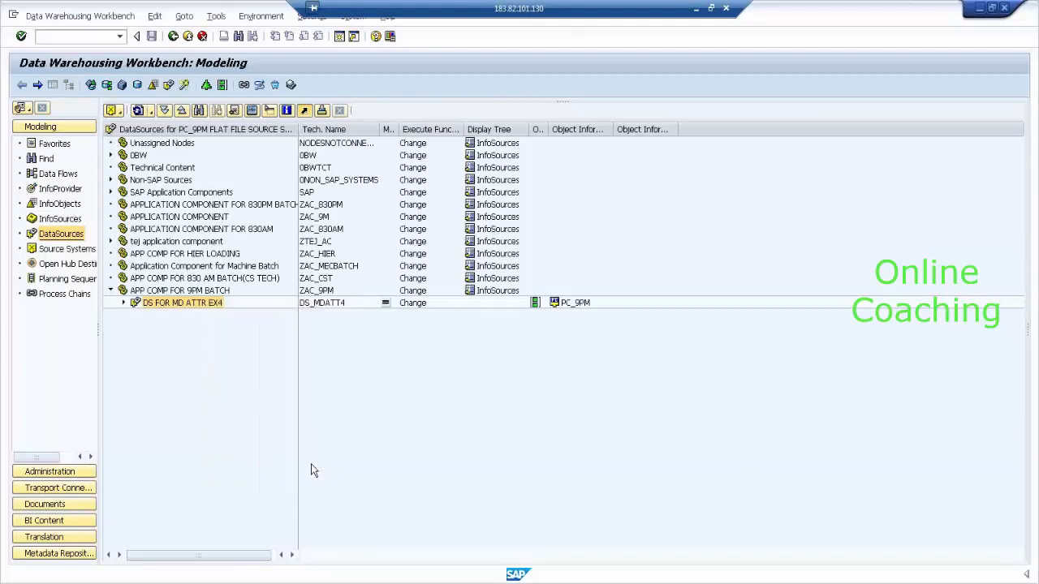
{"action": "left_click_drag", "start_coordinate": [373, 253], "coordinate": [472, 146]}
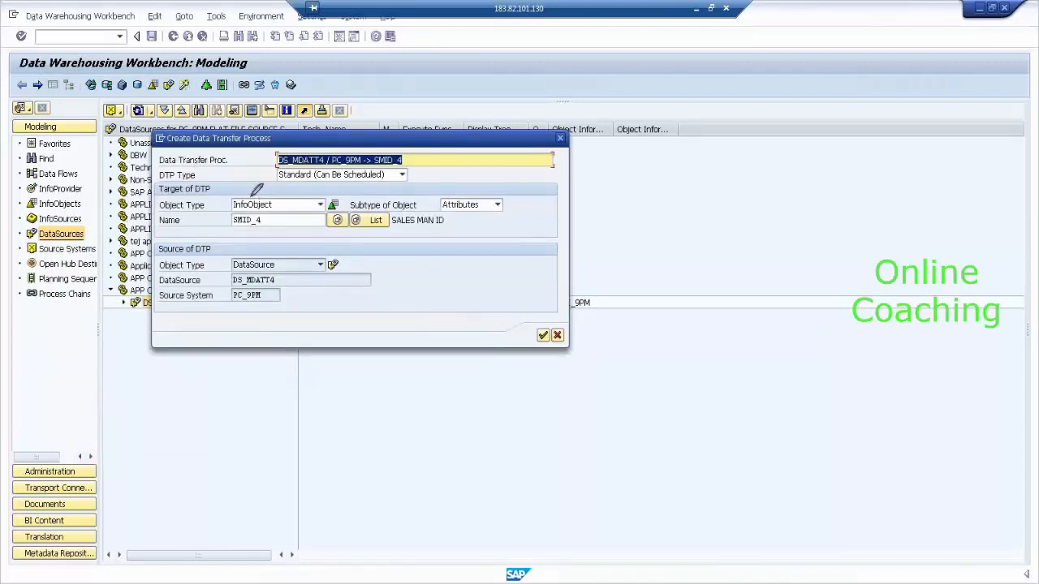
{"action": "mouse_move", "coordinate": [248, 195]}
{"action": "left_mouse_down"}
{"action": "mouse_move", "coordinate": [280, 186]}
{"action": "mouse_move", "coordinate": [286, 213]}
{"action": "mouse_move", "coordinate": [305, 194]}
{"action": "left_mouse_up"}
{"action": "left_click_drag", "start_coordinate": [503, 203], "coordinate": [535, 190]}
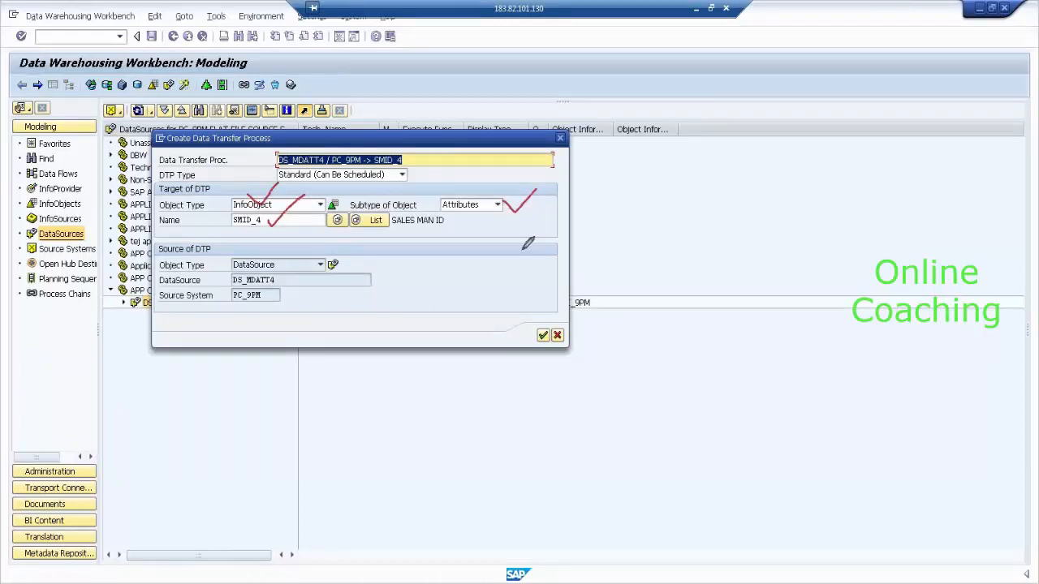
{"action": "left_click_drag", "start_coordinate": [287, 261], "coordinate": [329, 243]}
{"action": "left_click_drag", "start_coordinate": [296, 278], "coordinate": [350, 251]}
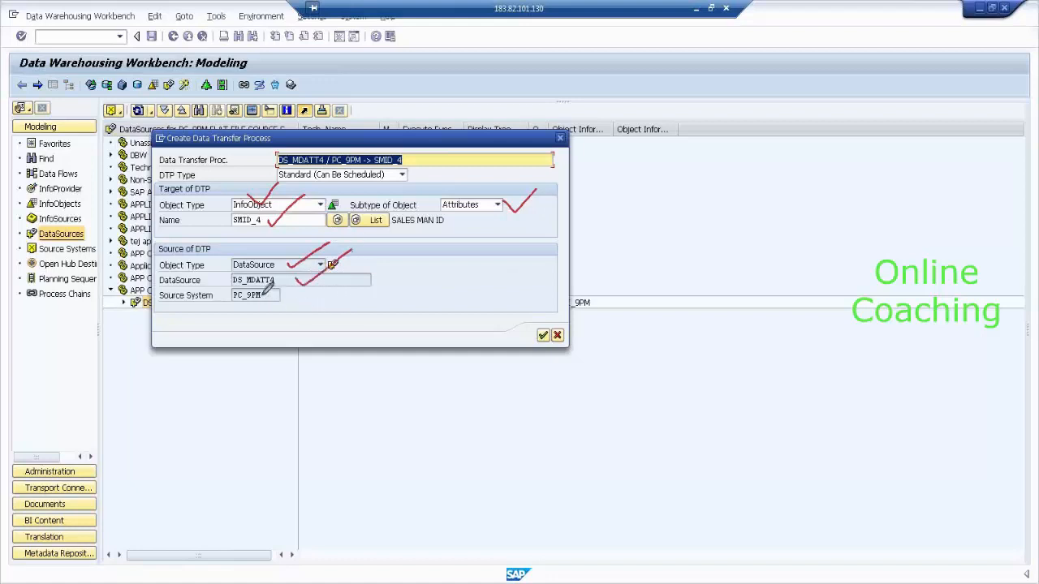
{"action": "left_click_drag", "start_coordinate": [260, 294], "coordinate": [295, 271]}
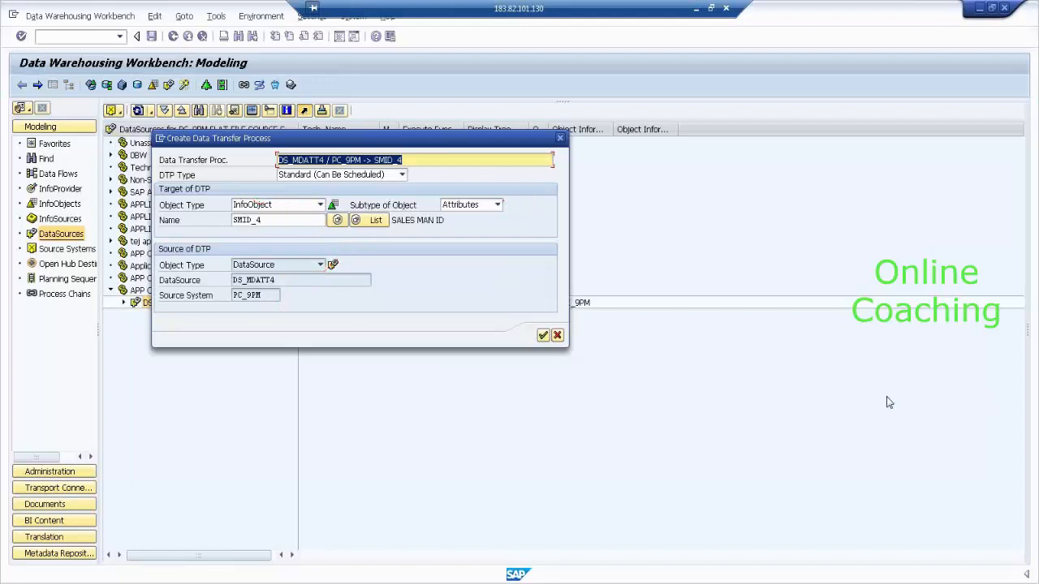
{"action": "left_click", "coordinate": [543, 335]}
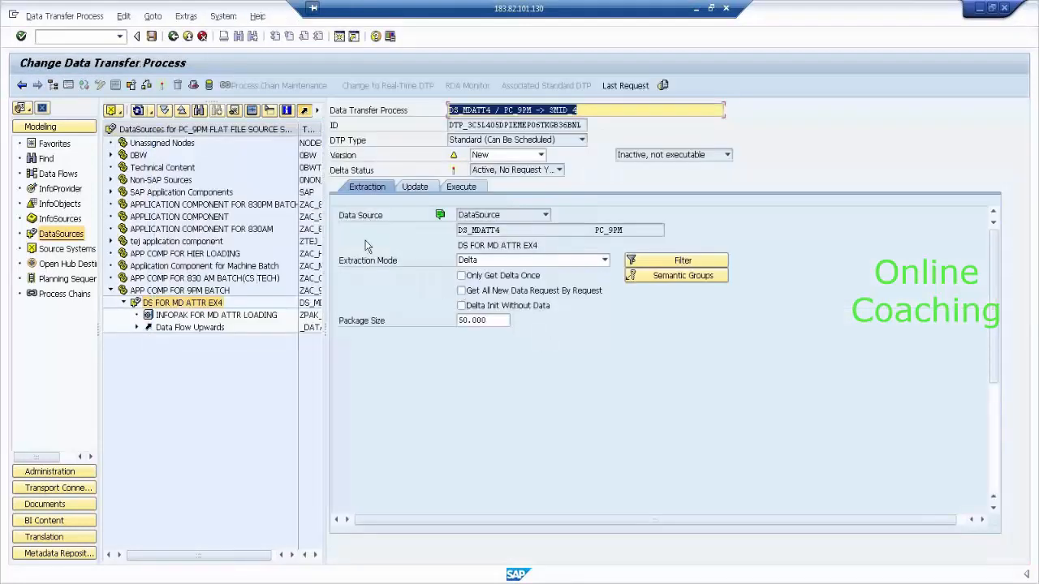
Step: Compare the Full and Delta extraction modes of the data transfer process and set the extraction mode to Full
{"action": "left_click", "coordinate": [491, 263]}
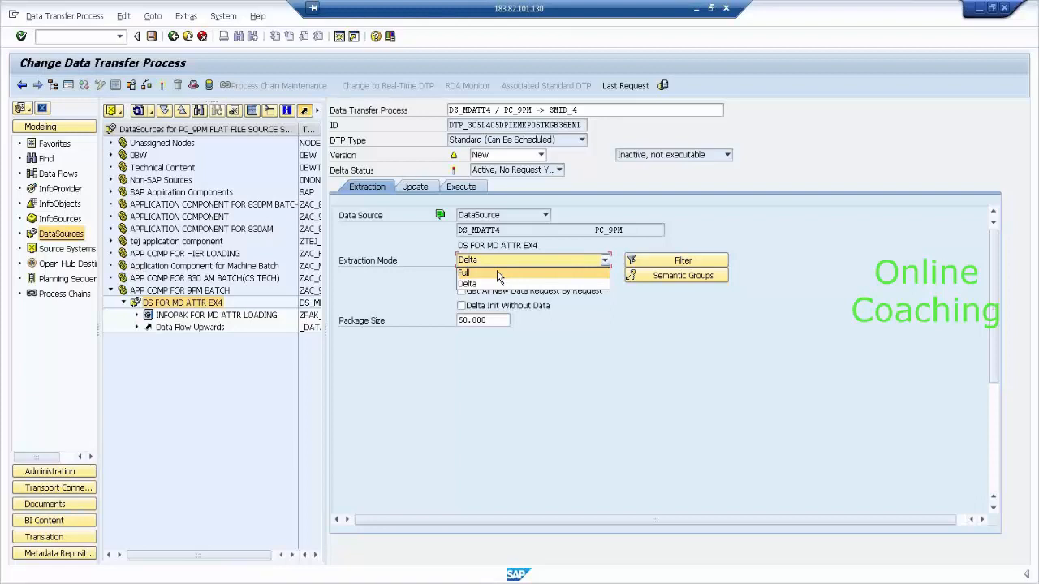
{"action": "left_click", "coordinate": [497, 273]}
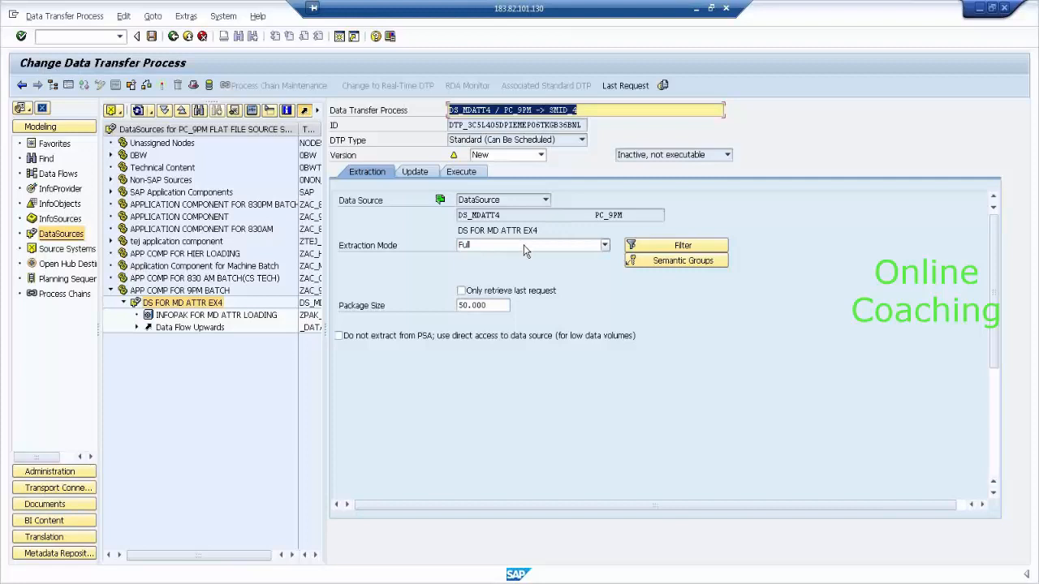
{"action": "left_click", "coordinate": [523, 245]}
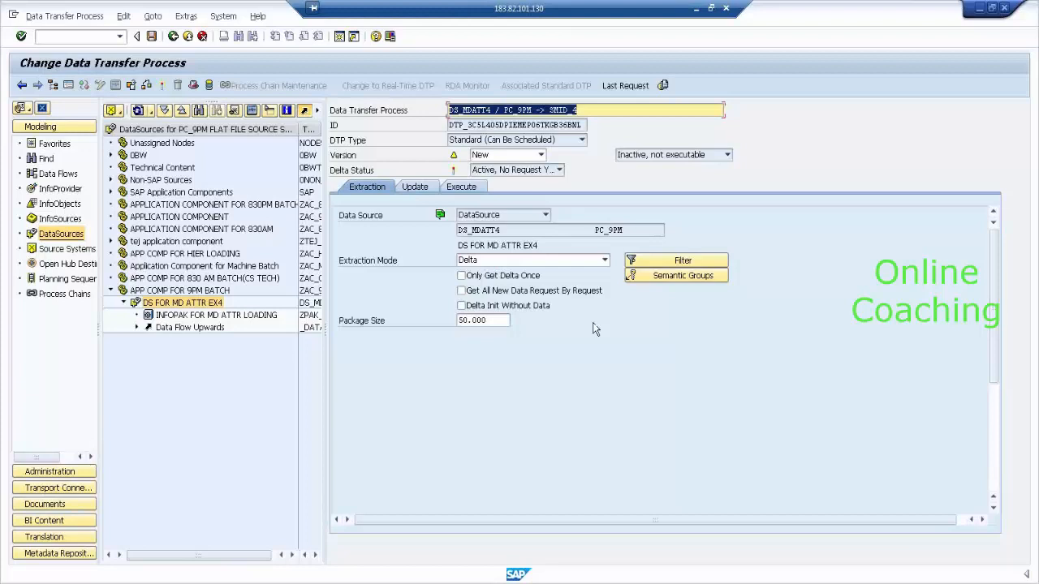
{"action": "left_click", "coordinate": [549, 263]}
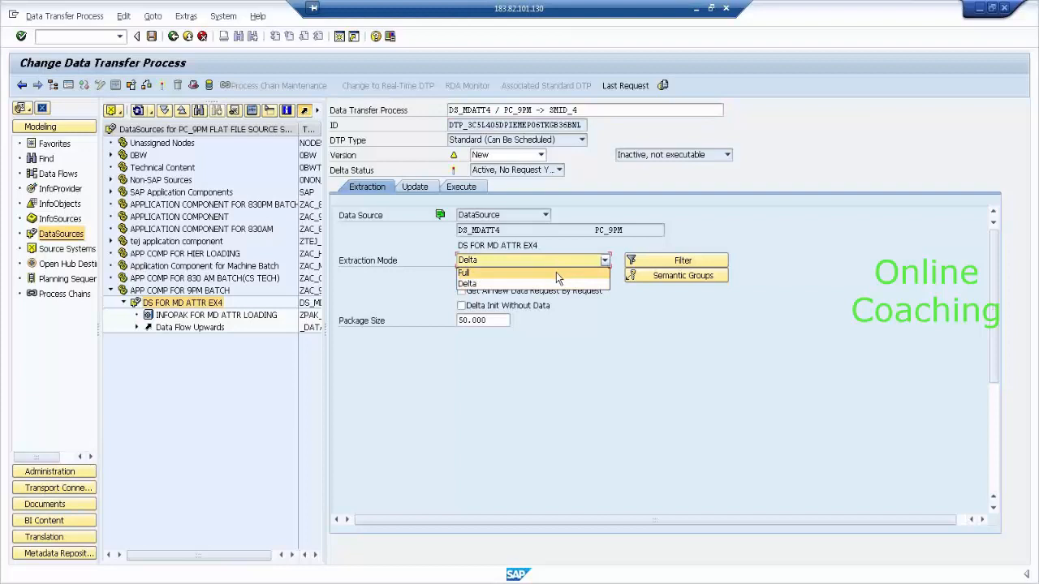
{"action": "left_click", "coordinate": [556, 272]}
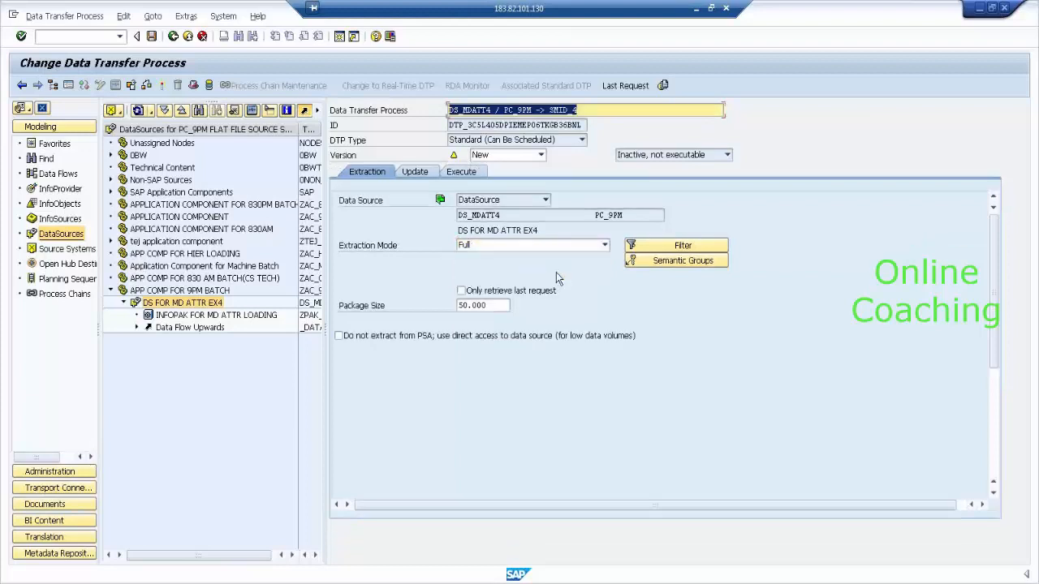
Step: Activate the data transfer process, execute it in the background and display its request monitor
{"action": "left_click", "coordinate": [478, 174]}
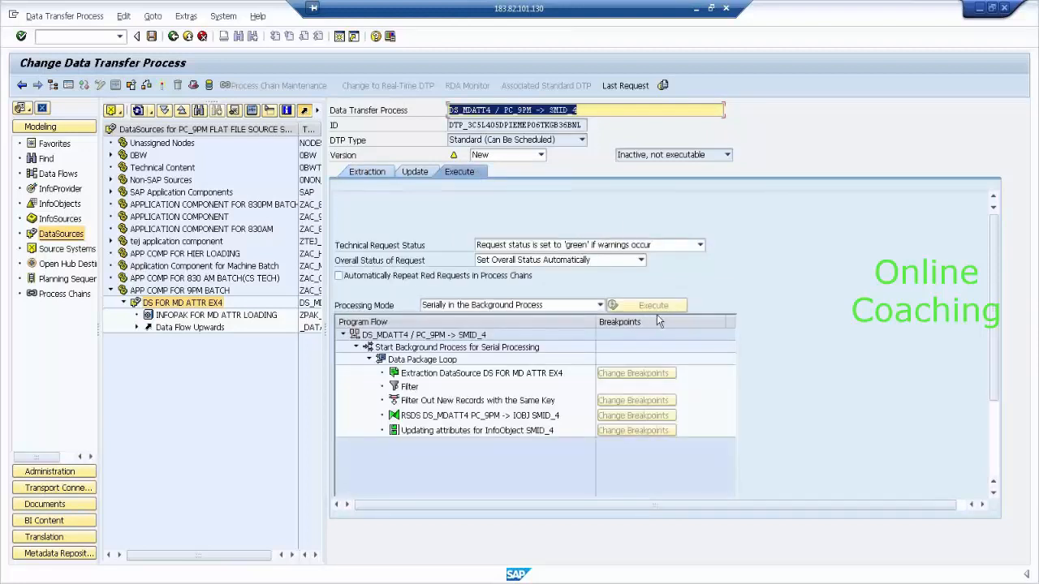
{"action": "left_click", "coordinate": [163, 86]}
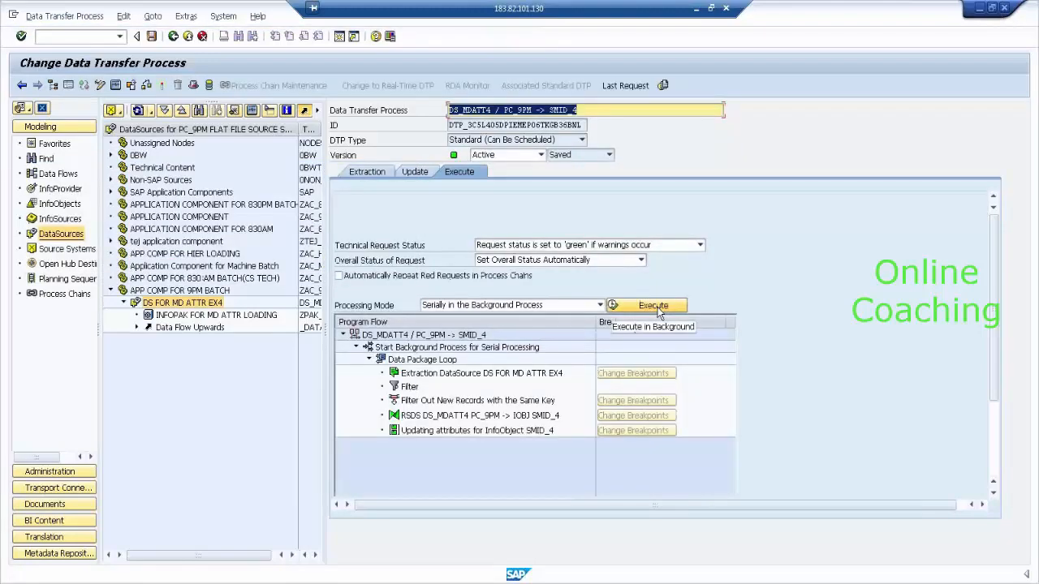
{"action": "left_click", "coordinate": [654, 306]}
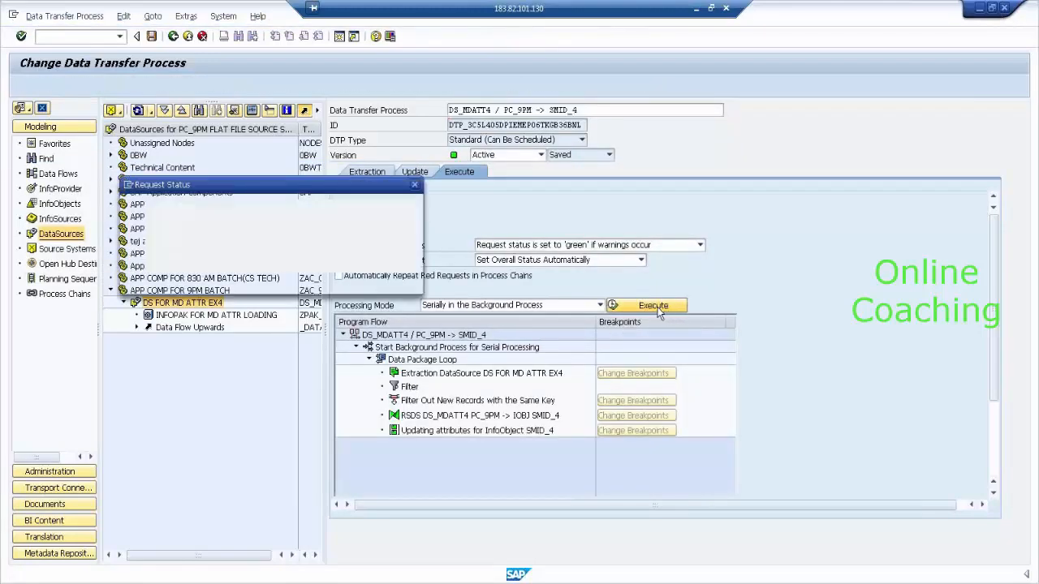
{"action": "left_click", "coordinate": [618, 210]}
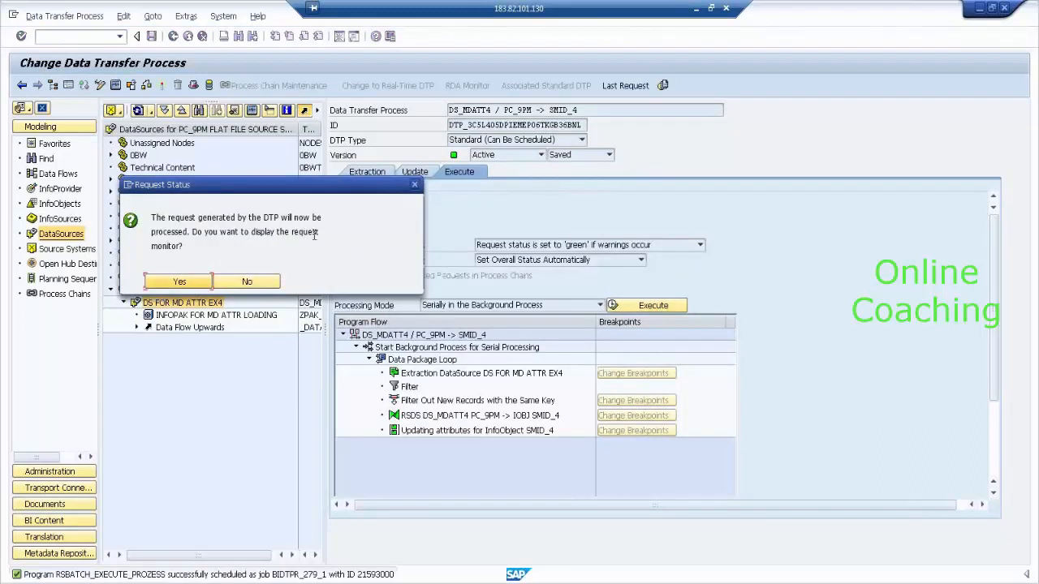
{"action": "left_click", "coordinate": [198, 280]}
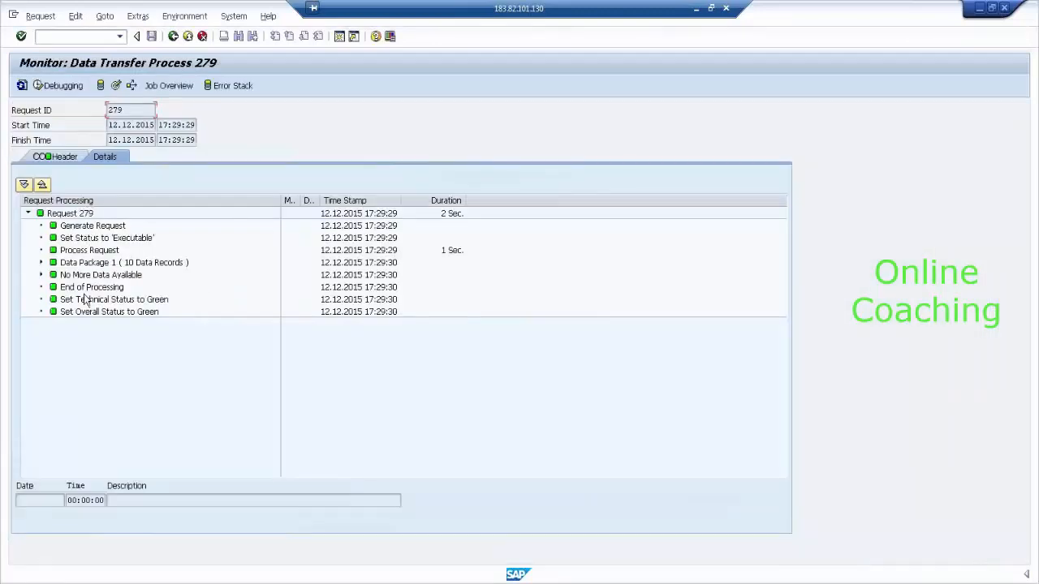
Step: Examine the data package in the request monitor, and the request's dates, record counts and update type in SMID_4's administration
{"action": "left_click", "coordinate": [136, 266]}
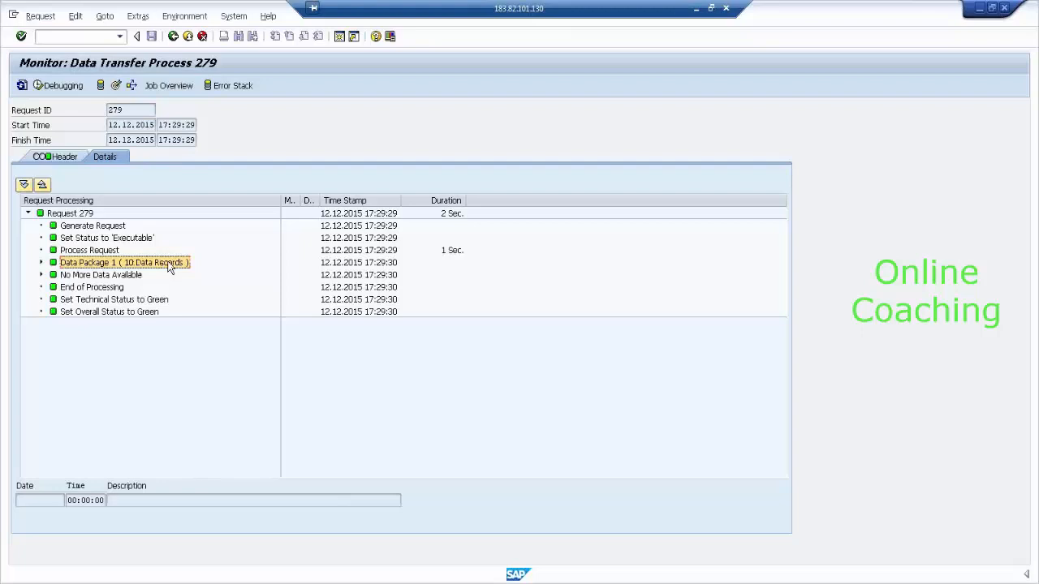
{"action": "left_click", "coordinate": [115, 86]}
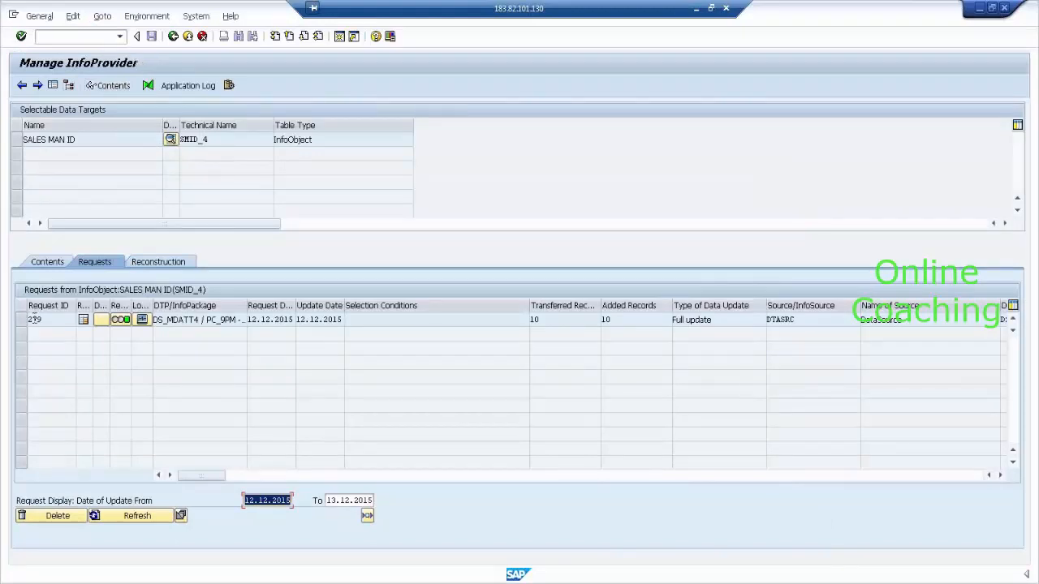
{"action": "left_click_drag", "start_coordinate": [46, 319], "coordinate": [13, 322]}
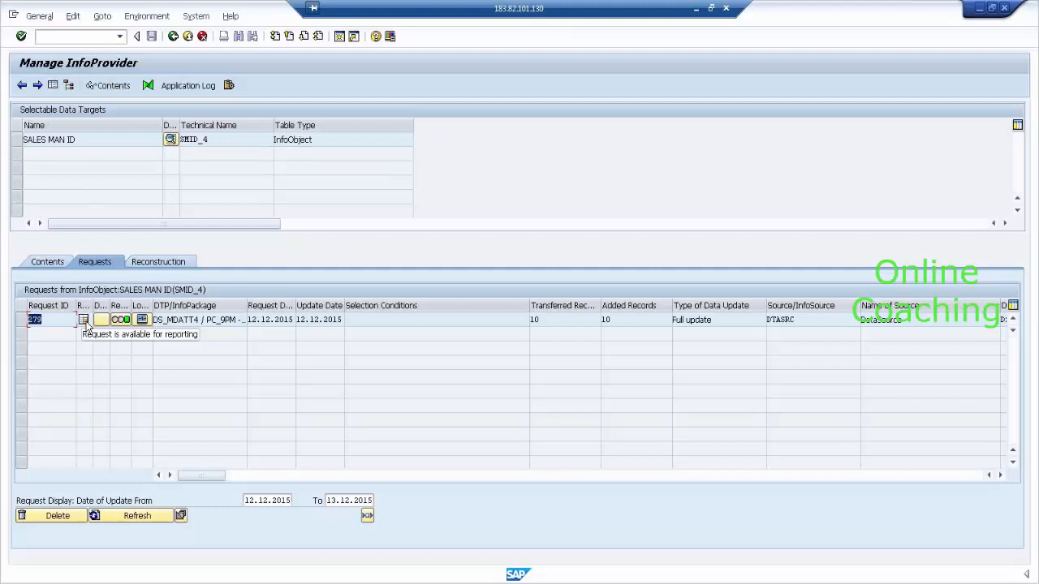
{"action": "left_click", "coordinate": [286, 320]}
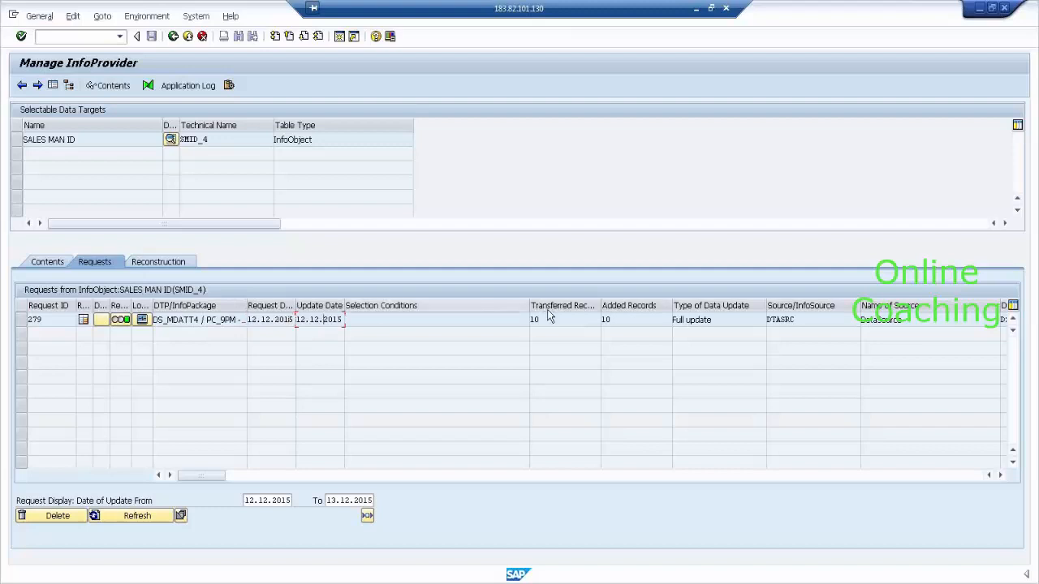
{"action": "left_click", "coordinate": [580, 321]}
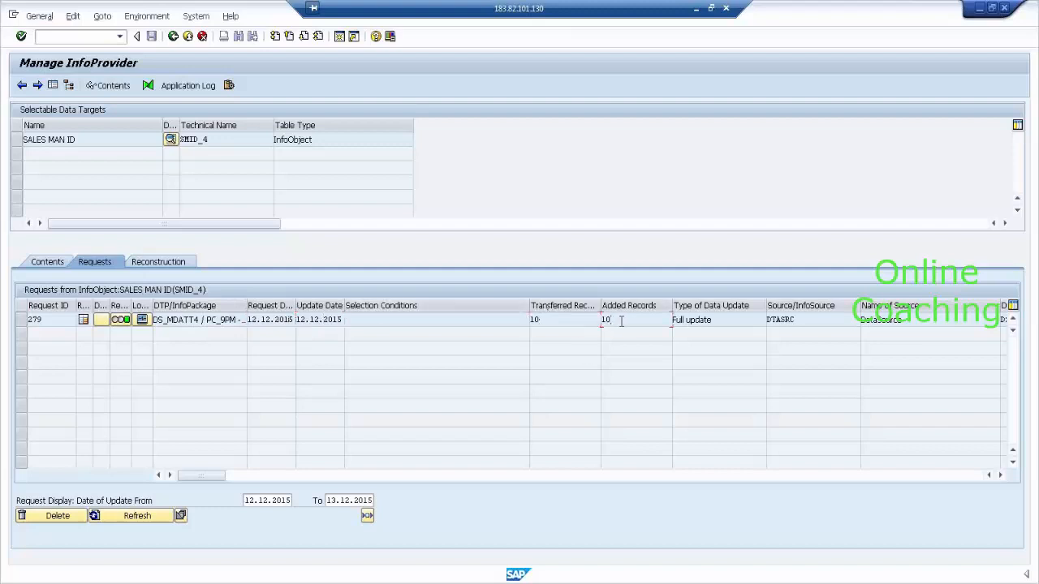
{"action": "left_click", "coordinate": [740, 322]}
Step: Point out the name, technical name and table type of data target SMID_4 and list its master data without selection restrictions
{"action": "left_click", "coordinate": [89, 139]}
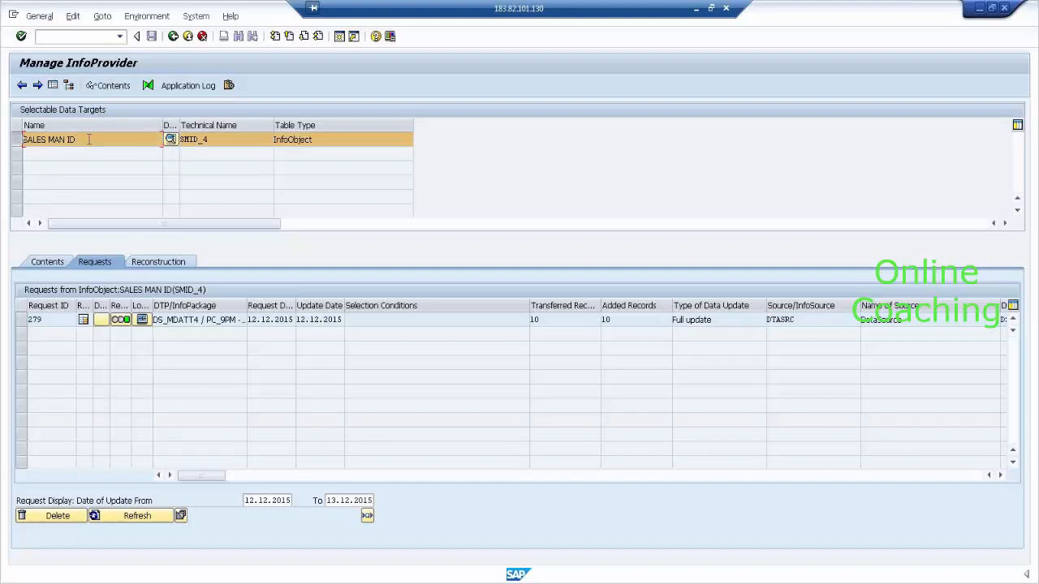
{"action": "left_click_drag", "start_coordinate": [214, 140], "coordinate": [179, 140]}
{"action": "left_click_drag", "start_coordinate": [325, 140], "coordinate": [274, 140]}
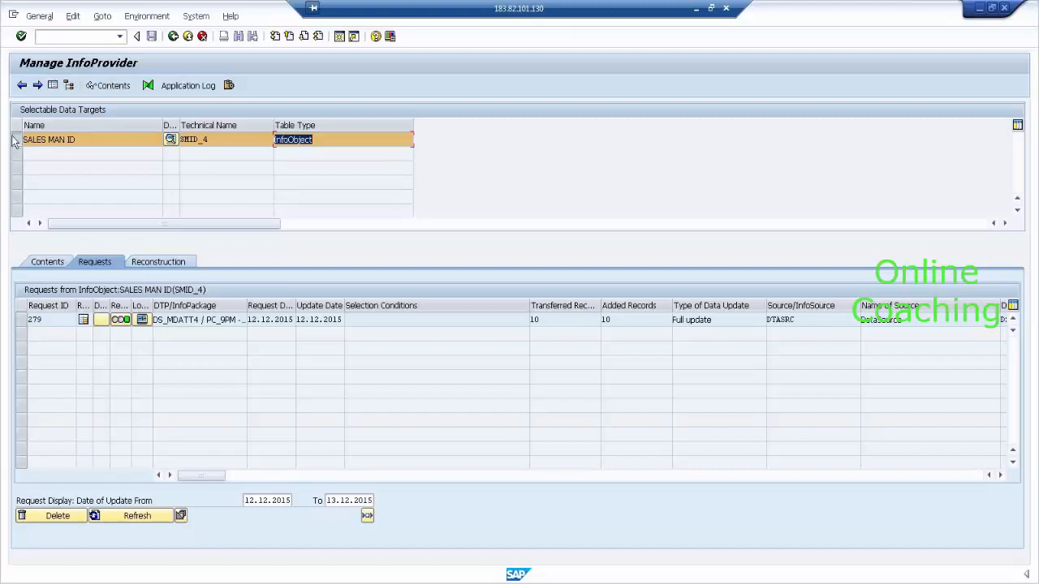
{"action": "left_click", "coordinate": [114, 87]}
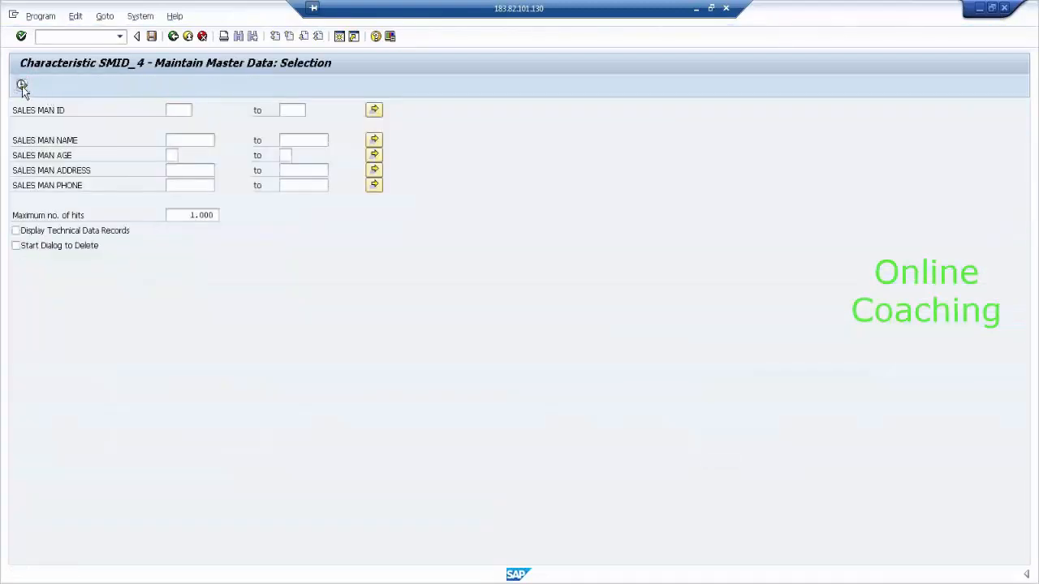
{"action": "left_click", "coordinate": [22, 86]}
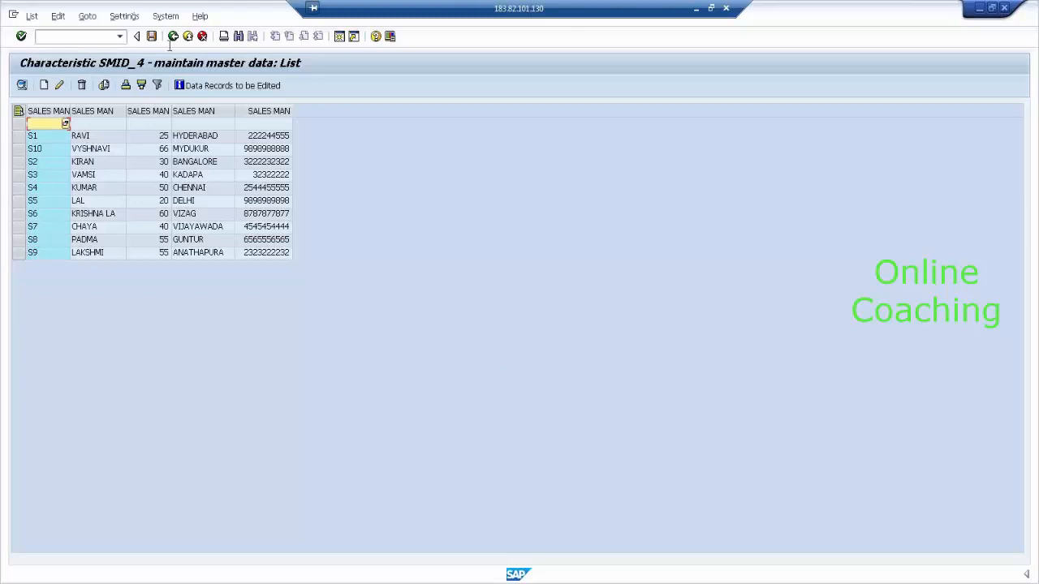
Step: Open the ABAP Dictionary in a new session with transaction code /ose11
{"action": "left_click", "coordinate": [97, 37]}
{"action": "type", "text": "/ose11"}
{"action": "key", "text": "Return"}
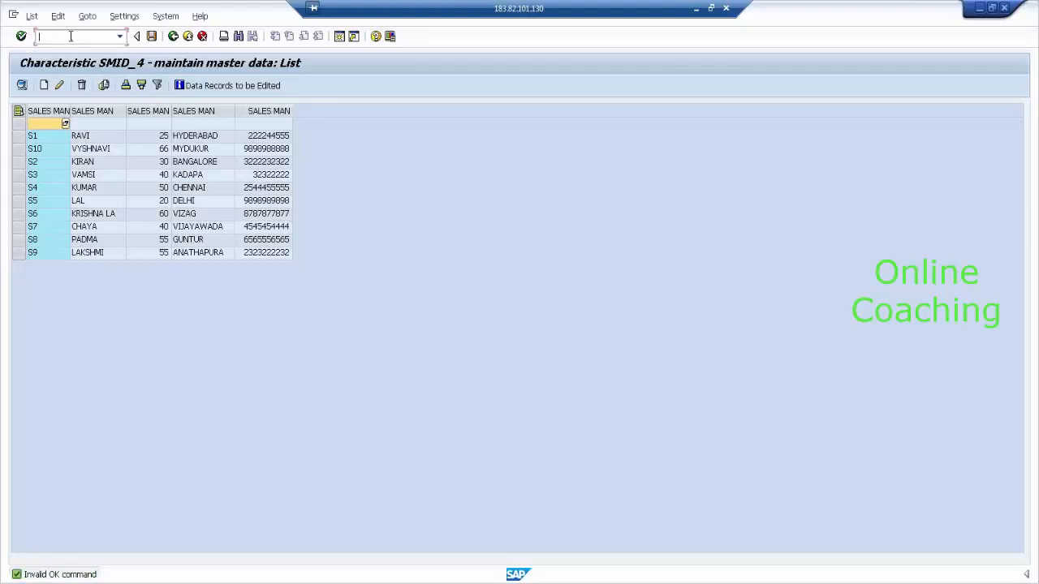
{"action": "type", "text": "/ose11"}
{"action": "key", "text": "Return"}
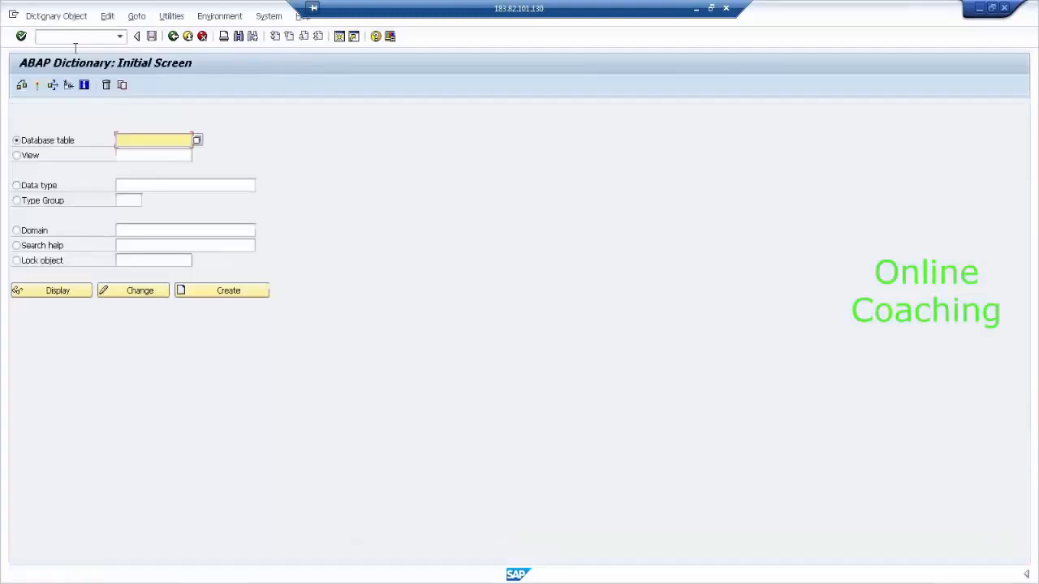
{"action": "left_click", "coordinate": [152, 139]}
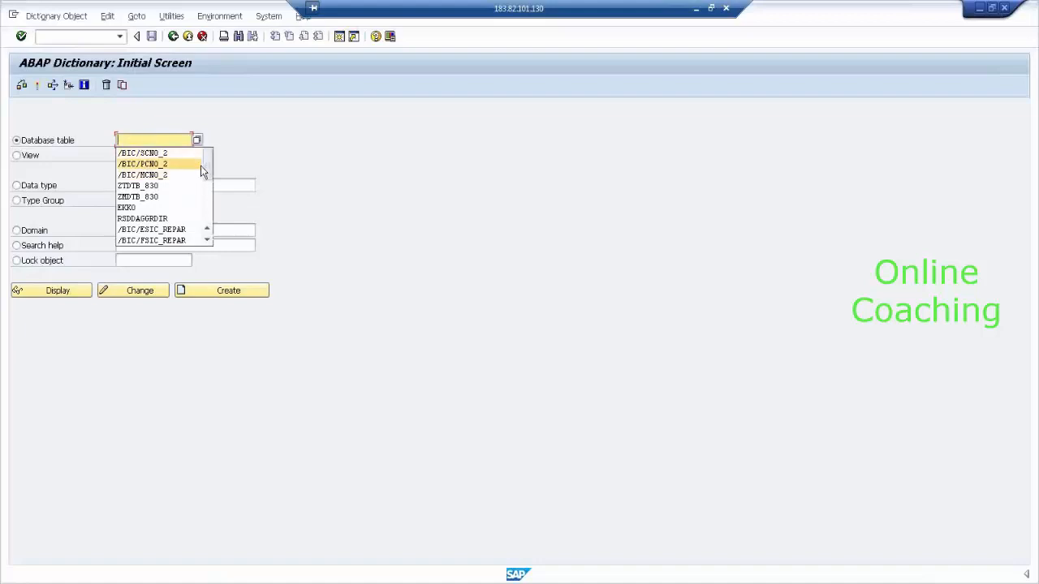
{"action": "mouse_move", "coordinate": [213, 160]}
{"action": "left_mouse_down"}
{"action": "mouse_move", "coordinate": [207, 233]}
{"action": "mouse_move", "coordinate": [204, 169]}
{"action": "left_mouse_up"}
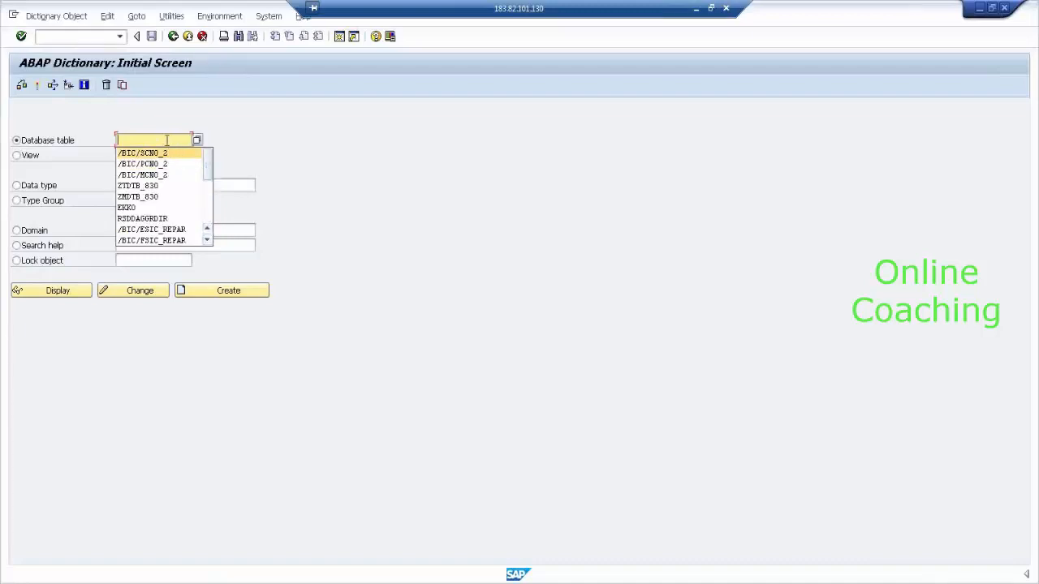
{"action": "left_click", "coordinate": [166, 140]}
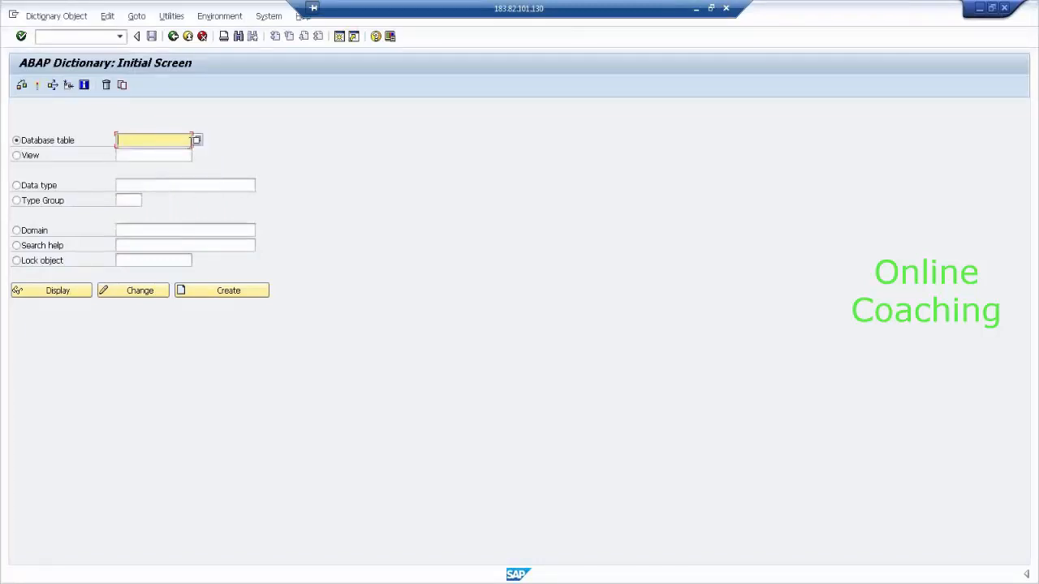
{"action": "type", "text": "/"}
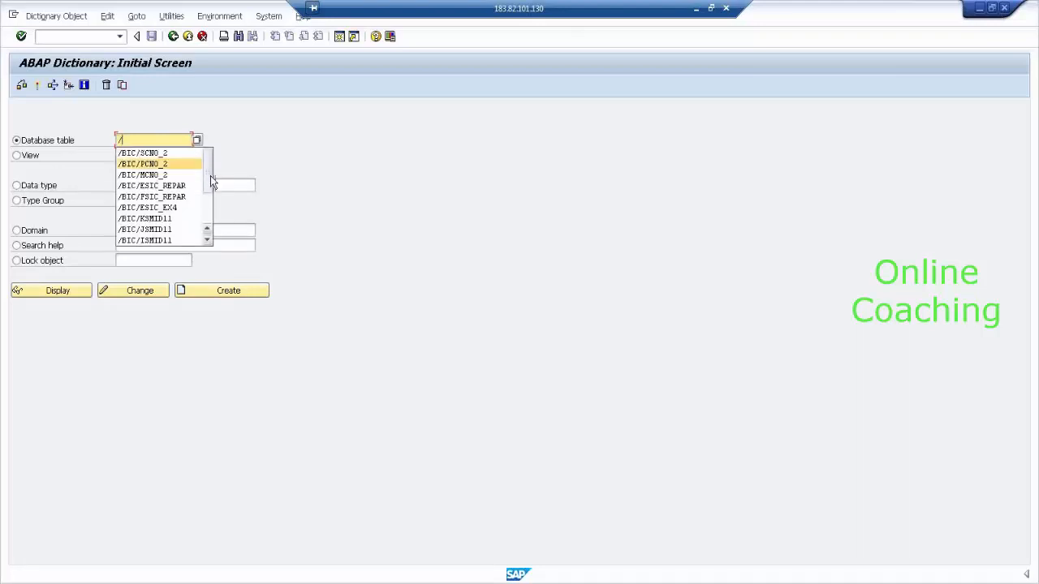
{"action": "mouse_move", "coordinate": [211, 182]}
{"action": "left_mouse_down"}
{"action": "mouse_move", "coordinate": [204, 229]}
{"action": "mouse_move", "coordinate": [206, 179]}
{"action": "left_mouse_up"}
{"action": "left_click", "coordinate": [166, 175]}
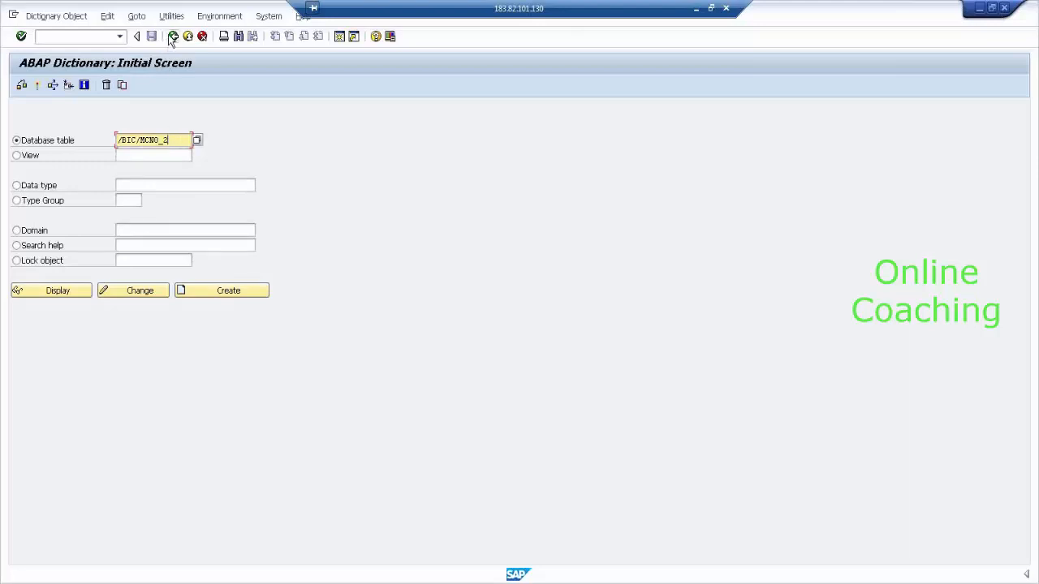
Step: Switch the current session to the InfoObjects tree of the Data Warehousing Workbench with transaction /NRSA14
{"action": "left_click", "coordinate": [118, 37]}
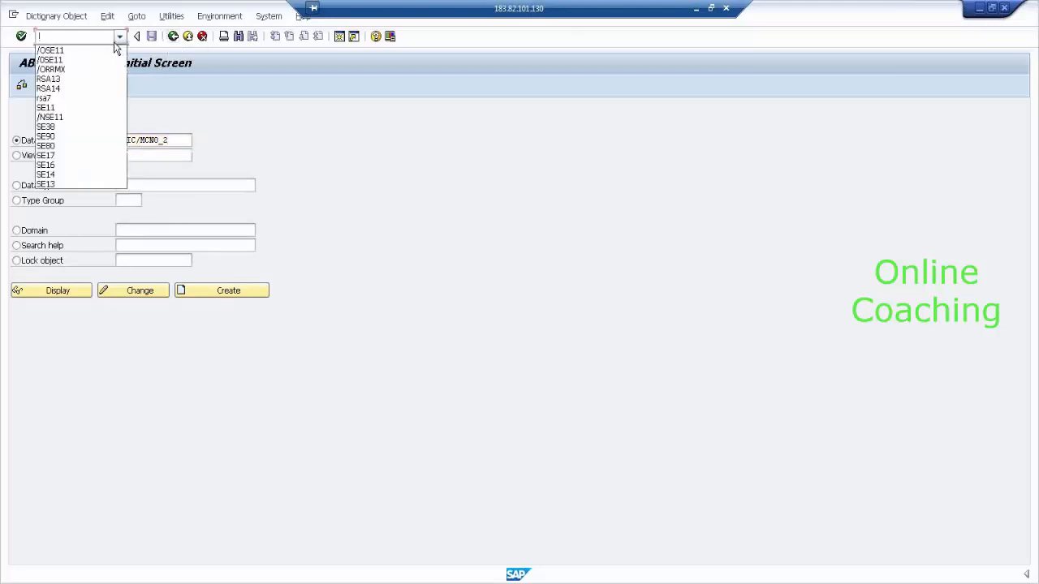
{"action": "left_click", "coordinate": [78, 90]}
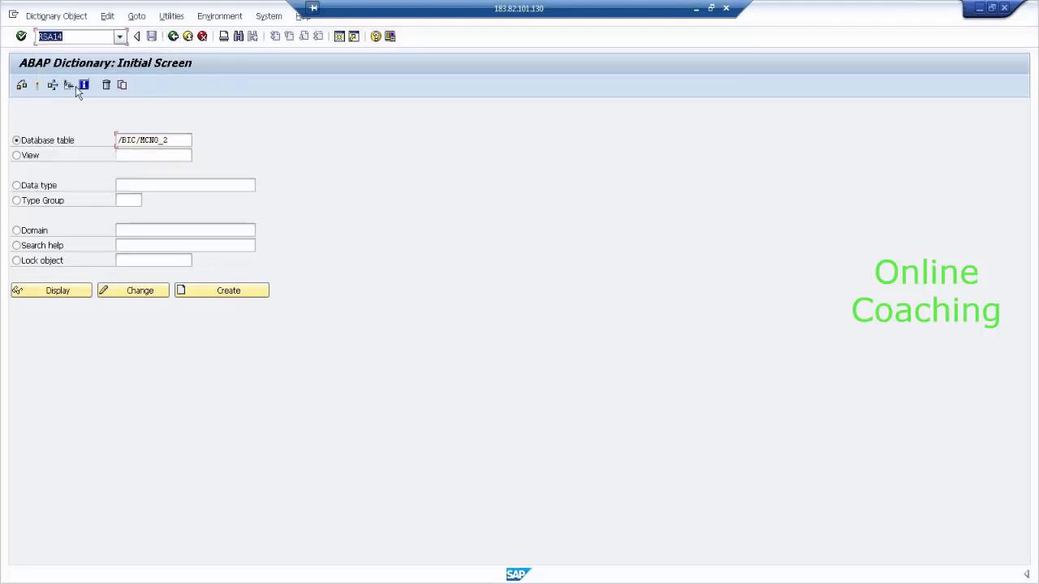
{"action": "left_click", "coordinate": [40, 37]}
{"action": "type", "text": "/N"}
{"action": "key", "text": "Return"}
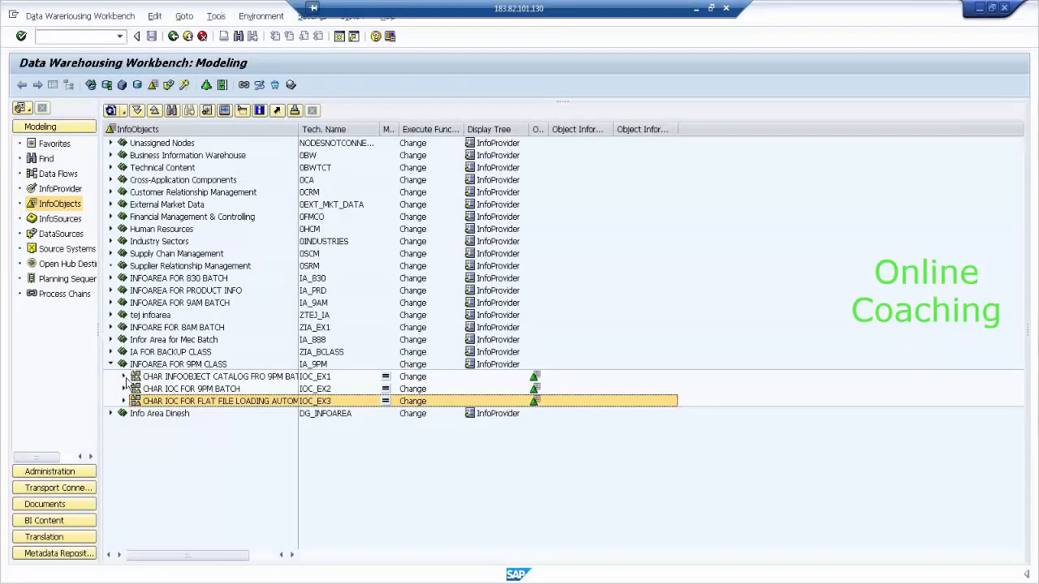
Step: Display characteristic CUSTOMER NO (CNO_2) from CHAR IOC FOR 9PM BATCH without the navigation tree and show its master data and text settings
{"action": "left_click", "coordinate": [123, 377]}
{"action": "left_click", "coordinate": [123, 376]}
{"action": "left_click", "coordinate": [123, 389]}
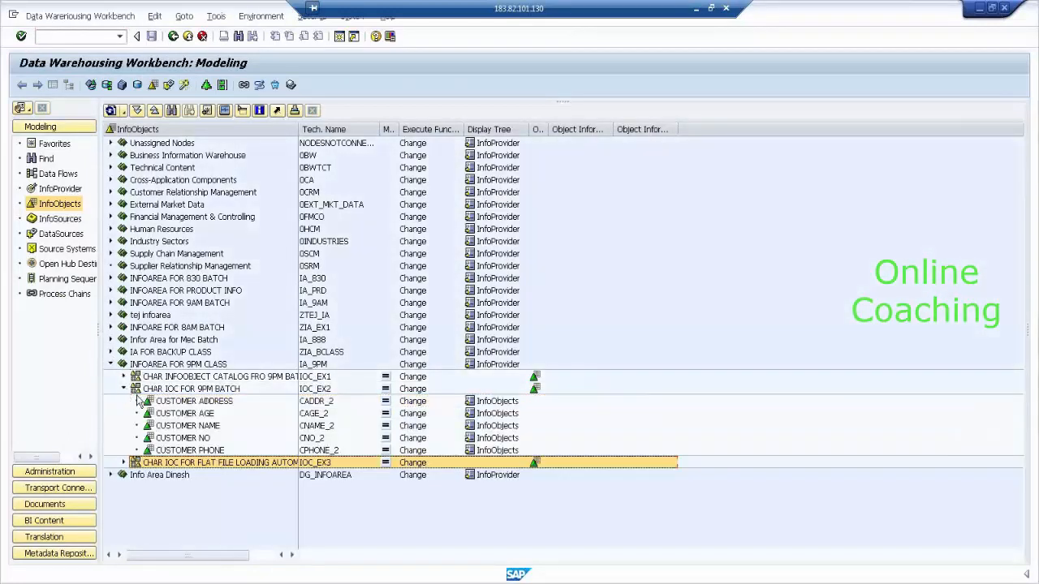
{"action": "double_click", "coordinate": [211, 440]}
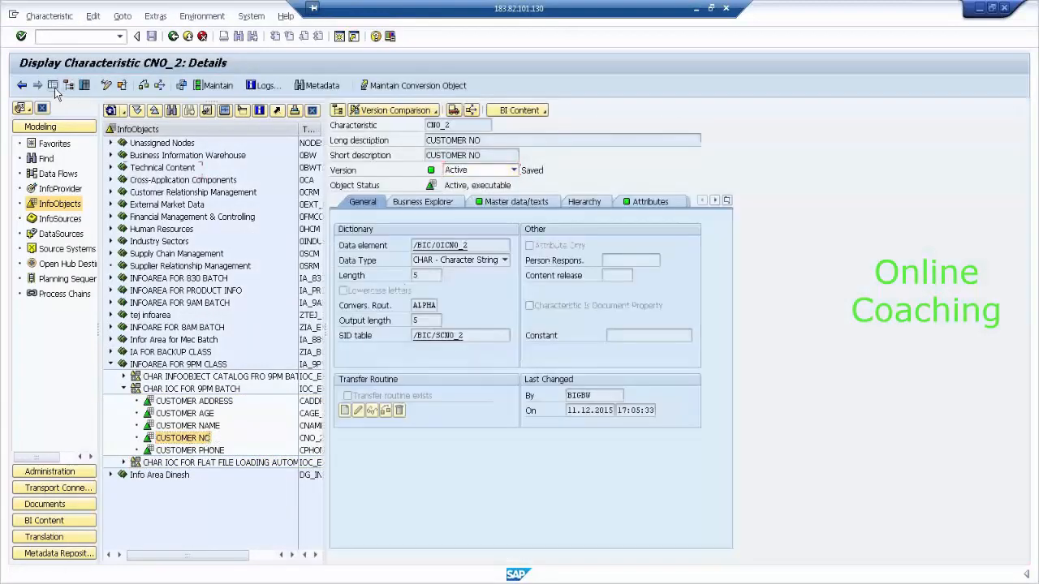
{"action": "left_click", "coordinate": [53, 86]}
{"action": "left_click", "coordinate": [213, 201]}
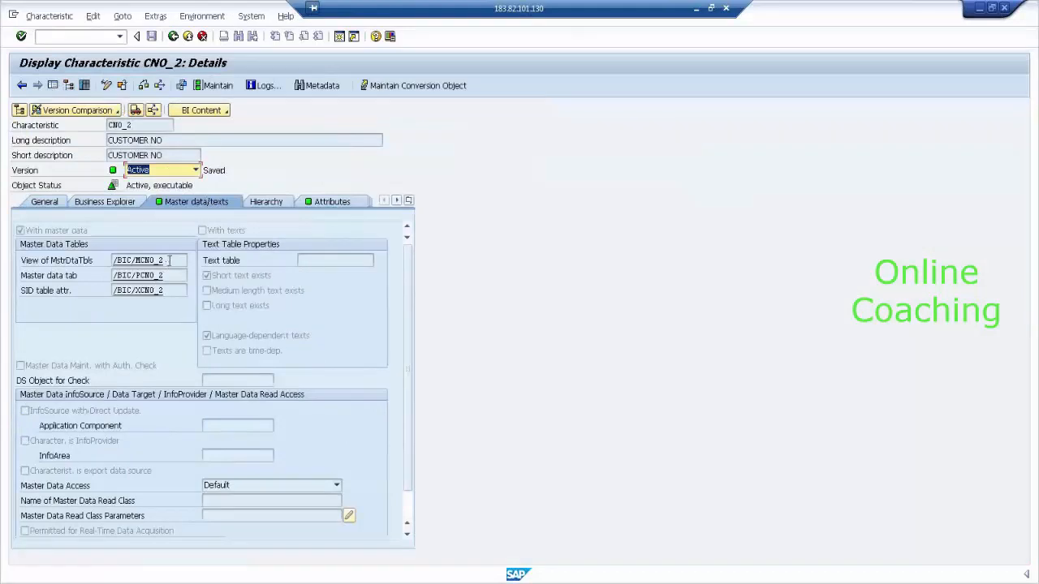
Step: Point out CNO_2's master data view /BIC/MCNO_2, master data table /BIC/PCNO_2, attribute SID table /BIC/XCNO_2 and SID table /BIC/SCNO_2
{"action": "left_click_drag", "start_coordinate": [190, 260], "coordinate": [112, 261]}
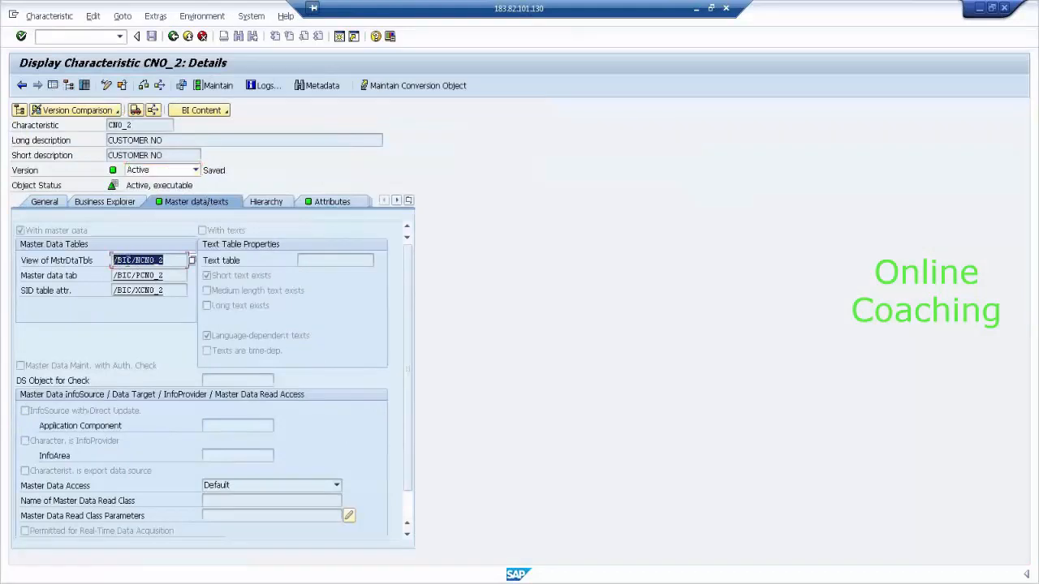
{"action": "left_click", "coordinate": [136, 260]}
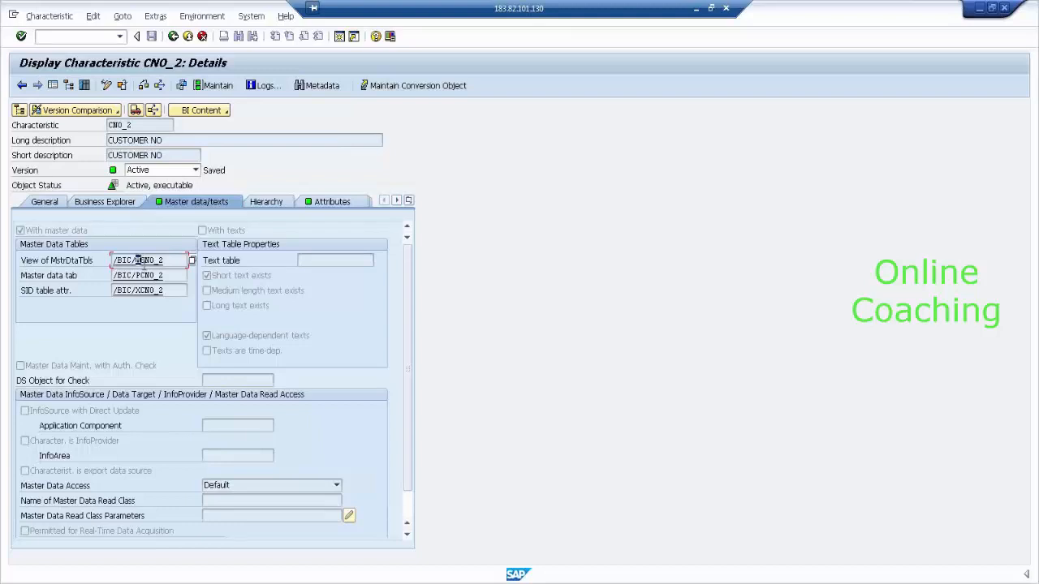
{"action": "left_click", "coordinate": [137, 275]}
{"action": "left_click_drag", "start_coordinate": [113, 290], "coordinate": [140, 290]}
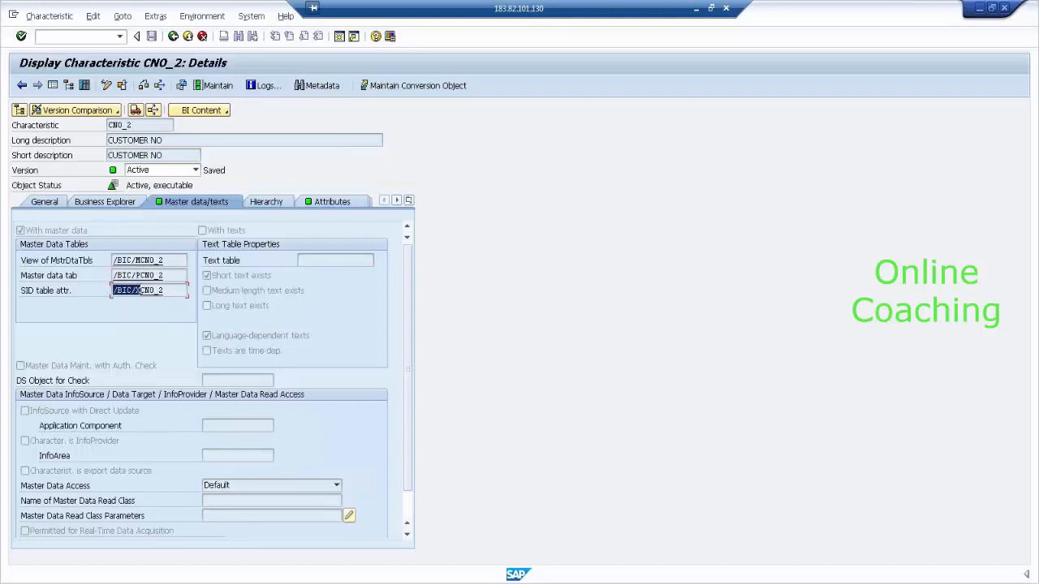
{"action": "left_click", "coordinate": [44, 201]}
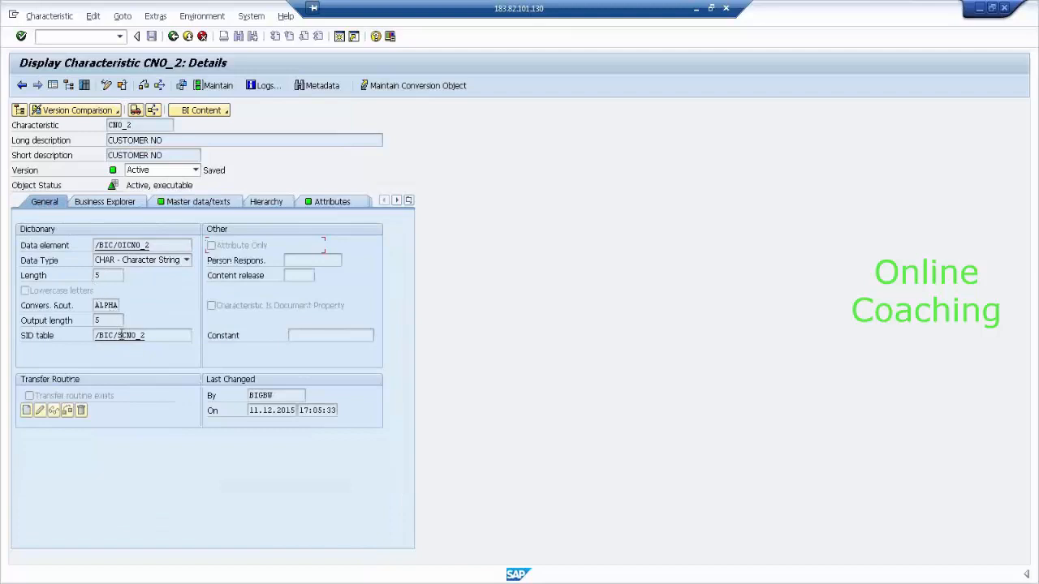
{"action": "left_click_drag", "start_coordinate": [145, 335], "coordinate": [95, 336]}
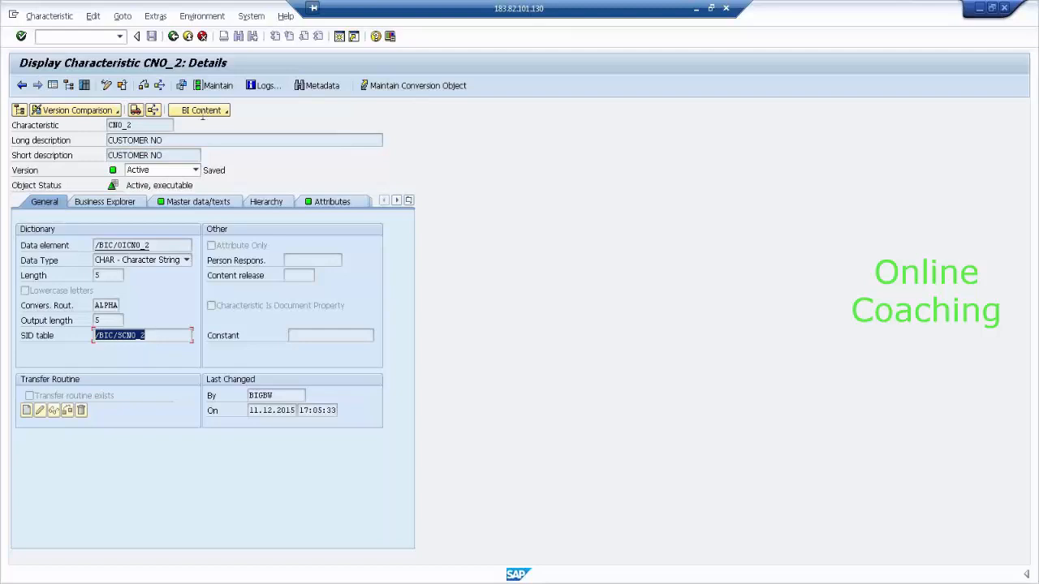
{"action": "left_click", "coordinate": [210, 207]}
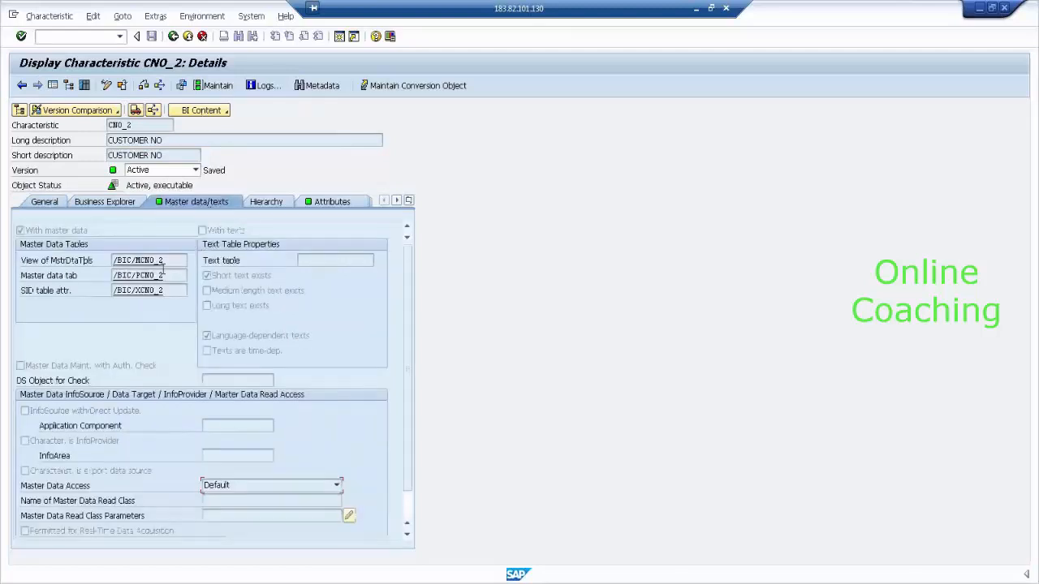
{"action": "left_click_drag", "start_coordinate": [189, 260], "coordinate": [105, 261]}
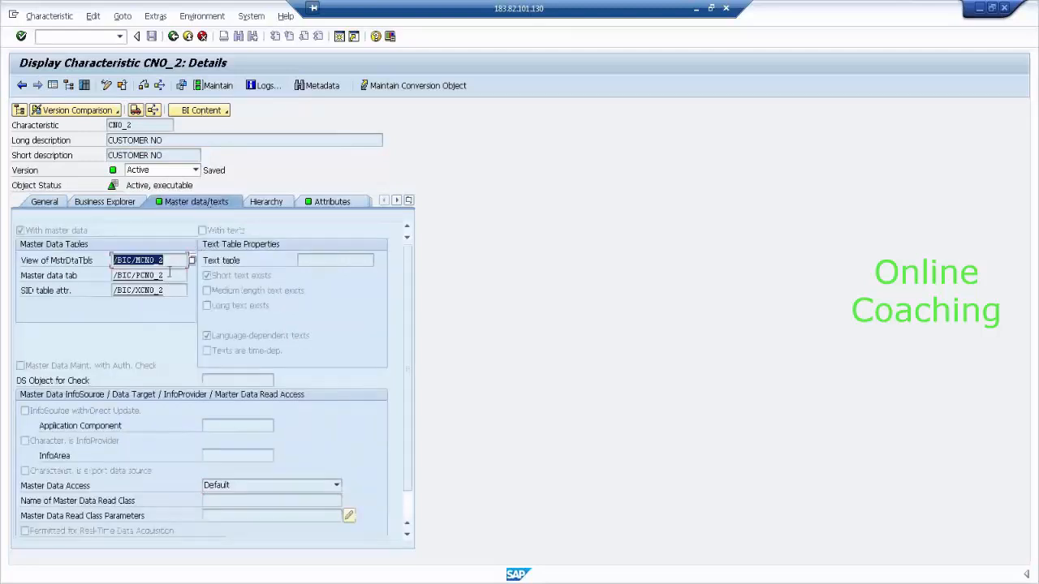
{"action": "left_click_drag", "start_coordinate": [167, 275], "coordinate": [107, 278]}
{"action": "left_click_drag", "start_coordinate": [172, 290], "coordinate": [111, 292]}
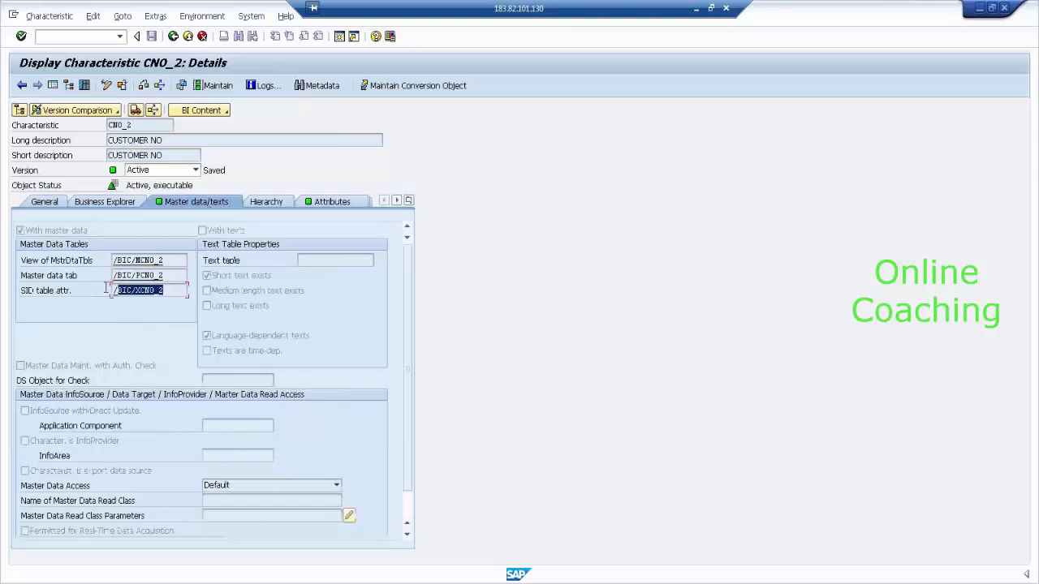
Step: Open the ABAP Dictionary in a new session and display the definition of /BIC/MCNO_2
{"action": "left_click", "coordinate": [121, 37]}
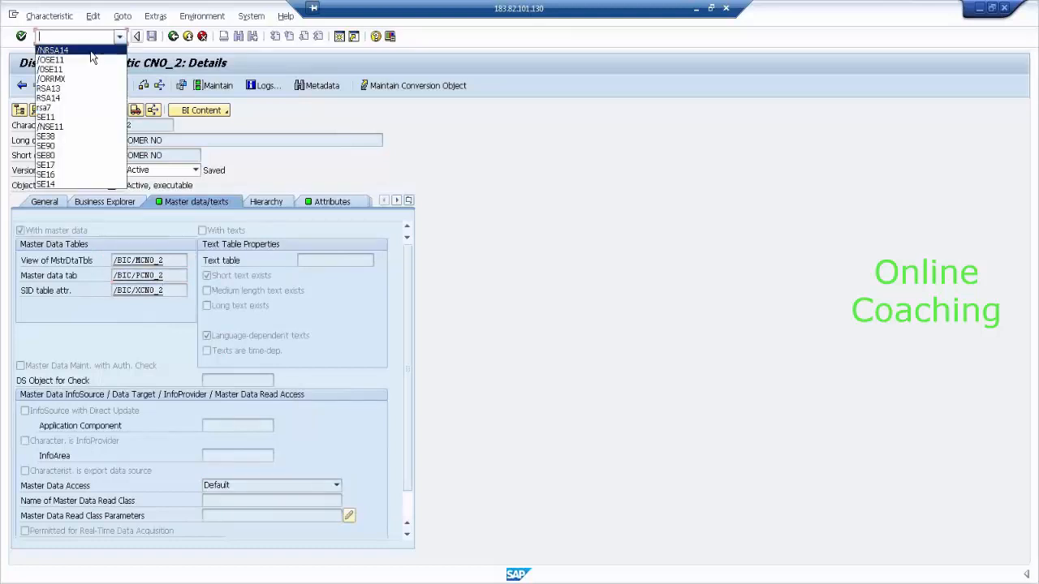
{"action": "left_click", "coordinate": [91, 70]}
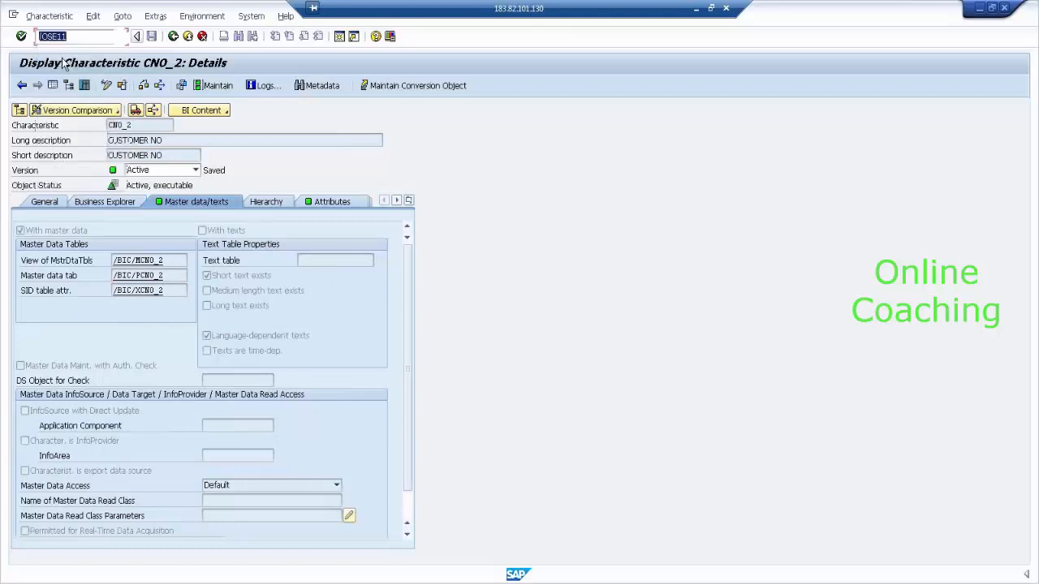
{"action": "left_click", "coordinate": [22, 37]}
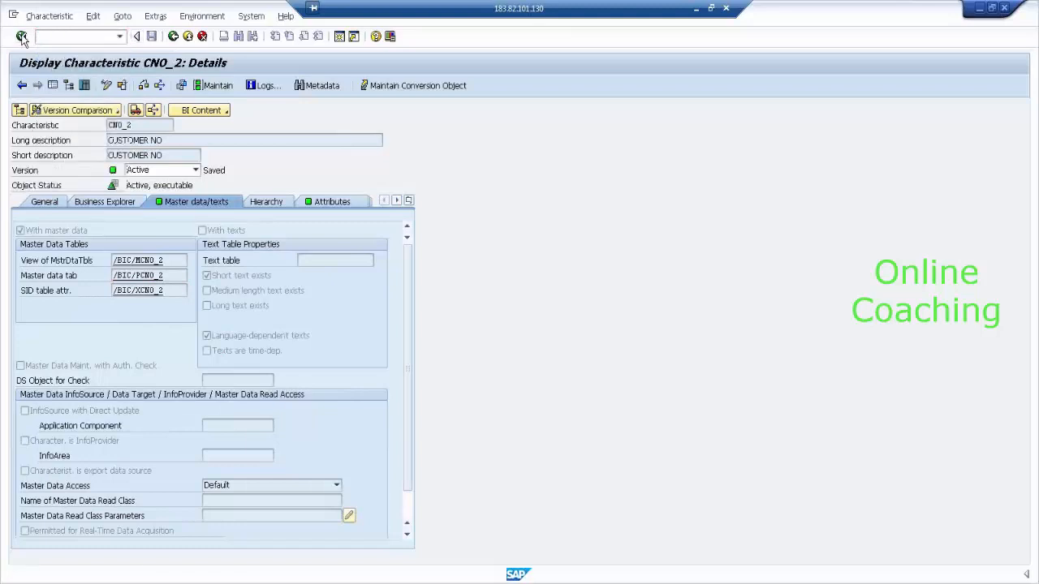
{"action": "left_click", "coordinate": [166, 142]}
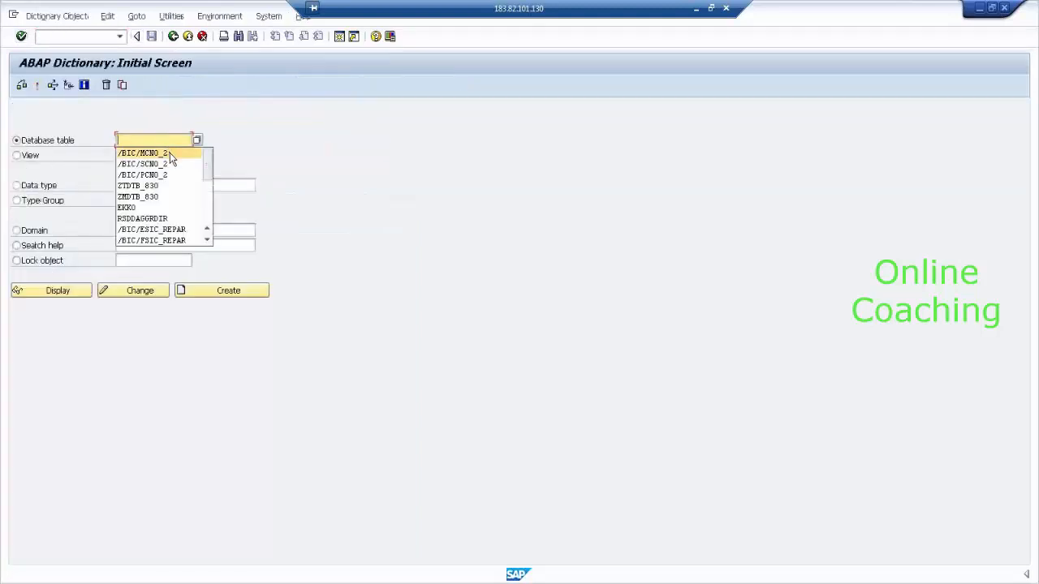
{"action": "left_click", "coordinate": [169, 153]}
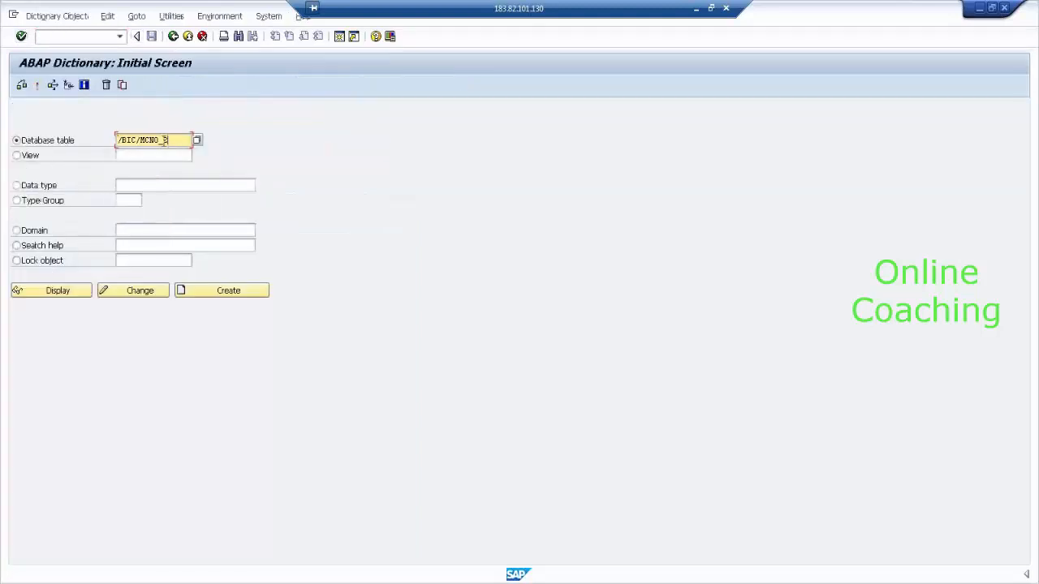
{"action": "left_click", "coordinate": [63, 292]}
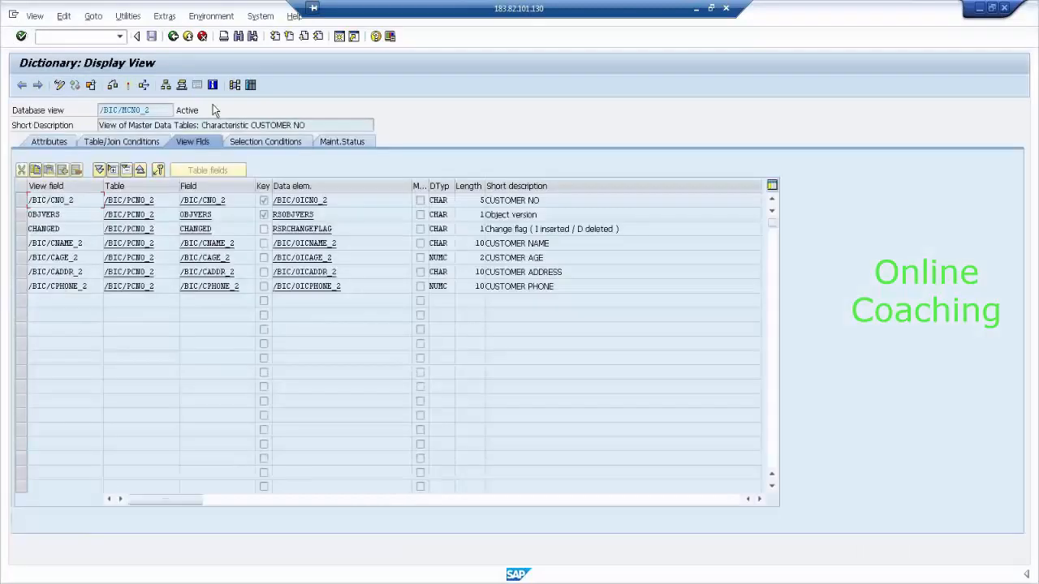
Step: List the entries of /BIC/MCNO_2 without restrictions, examine the change flag and customer attributes, and mark the blank first record
{"action": "left_click", "coordinate": [251, 85]}
{"action": "left_click", "coordinate": [22, 86]}
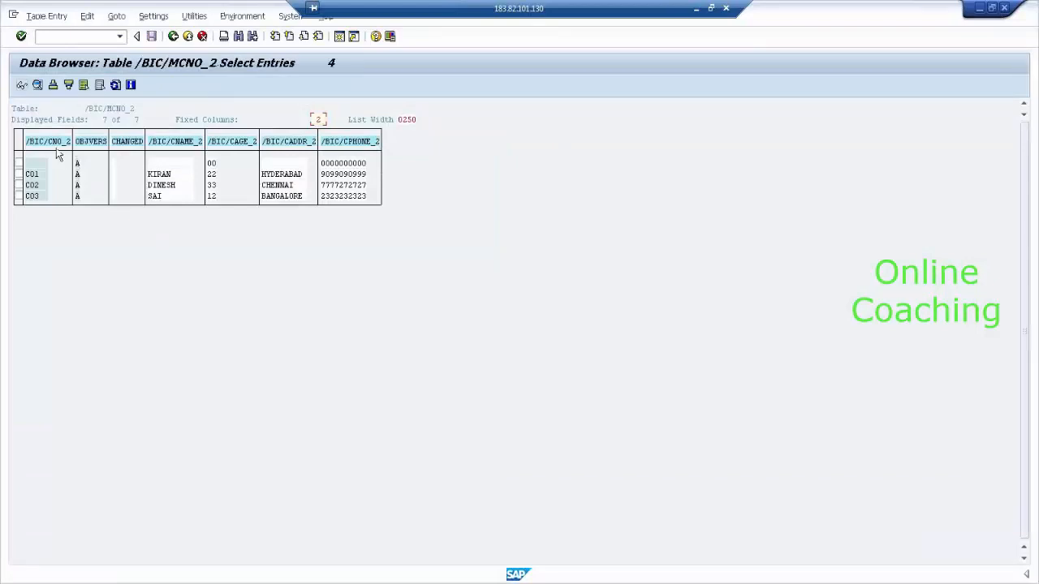
{"action": "left_click", "coordinate": [120, 145]}
{"action": "left_click", "coordinate": [186, 175]}
{"action": "left_click", "coordinate": [353, 187]}
{"action": "left_click", "coordinate": [19, 162]}
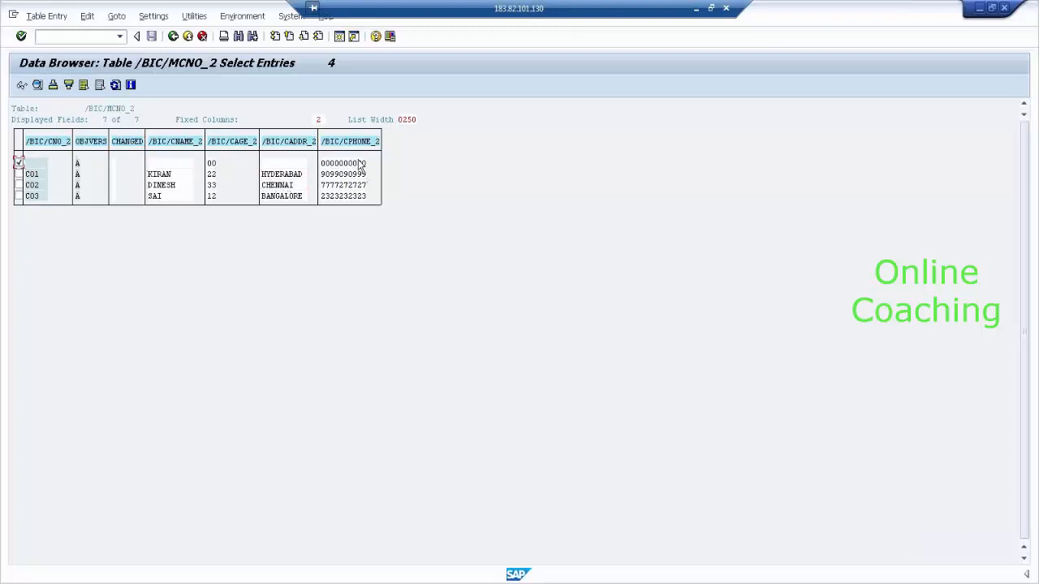
Step: Leave the /BIC/MCNO_2 entries and display the ABAP Dictionary definition of table /BIC/PCNO_2
{"action": "left_click", "coordinate": [173, 37]}
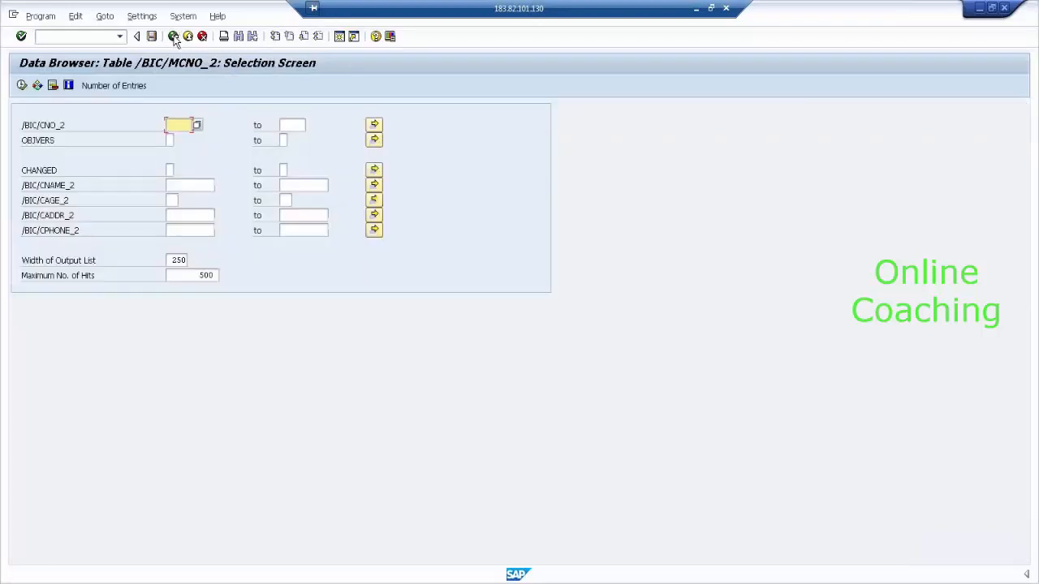
{"action": "left_click", "coordinate": [172, 36]}
{"action": "left_click", "coordinate": [173, 37]}
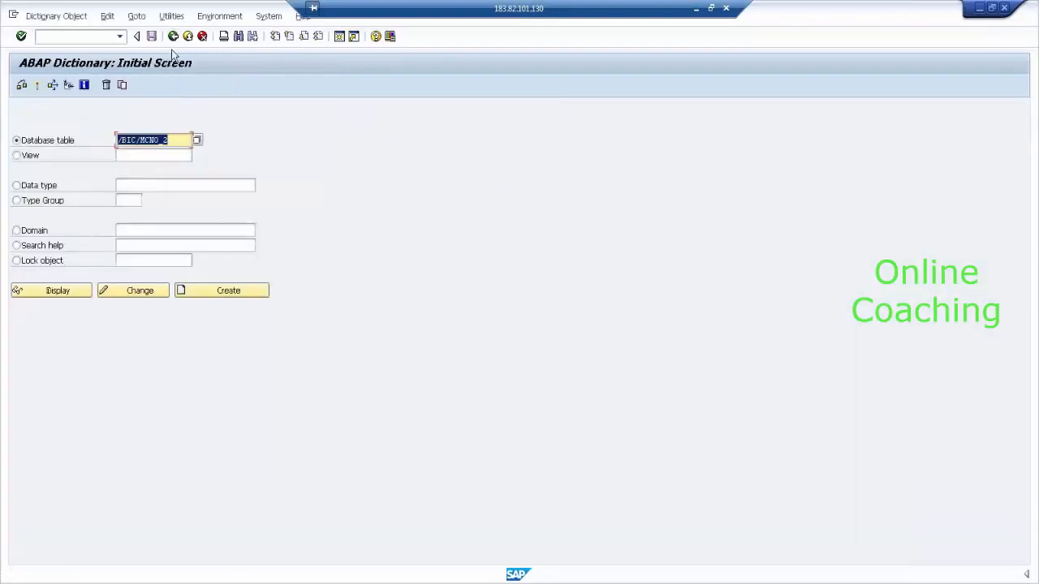
{"action": "left_click_drag", "start_coordinate": [139, 140], "coordinate": [196, 146]}
{"action": "type", "text": "P"}
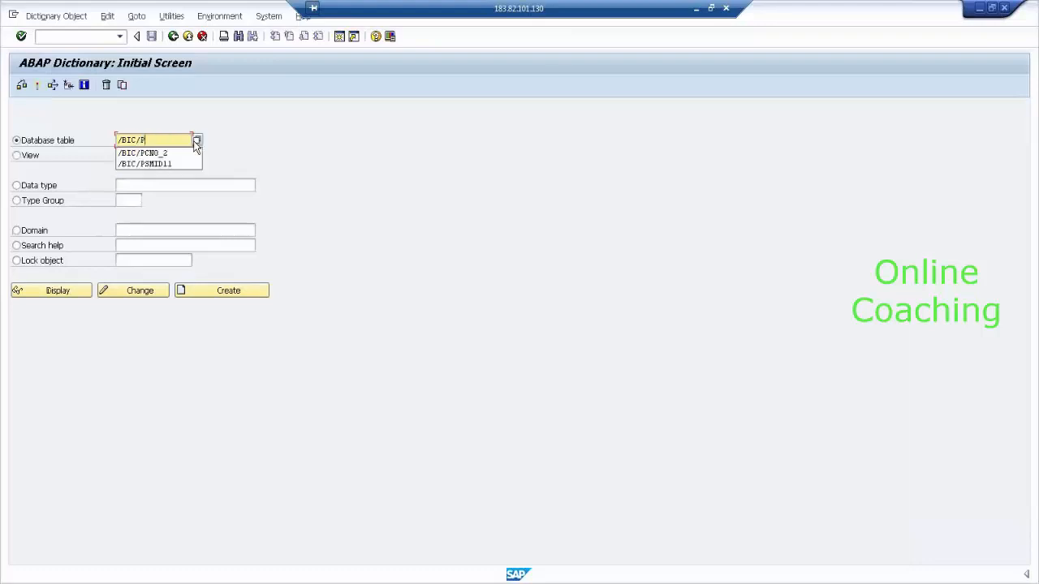
{"action": "left_click", "coordinate": [151, 152]}
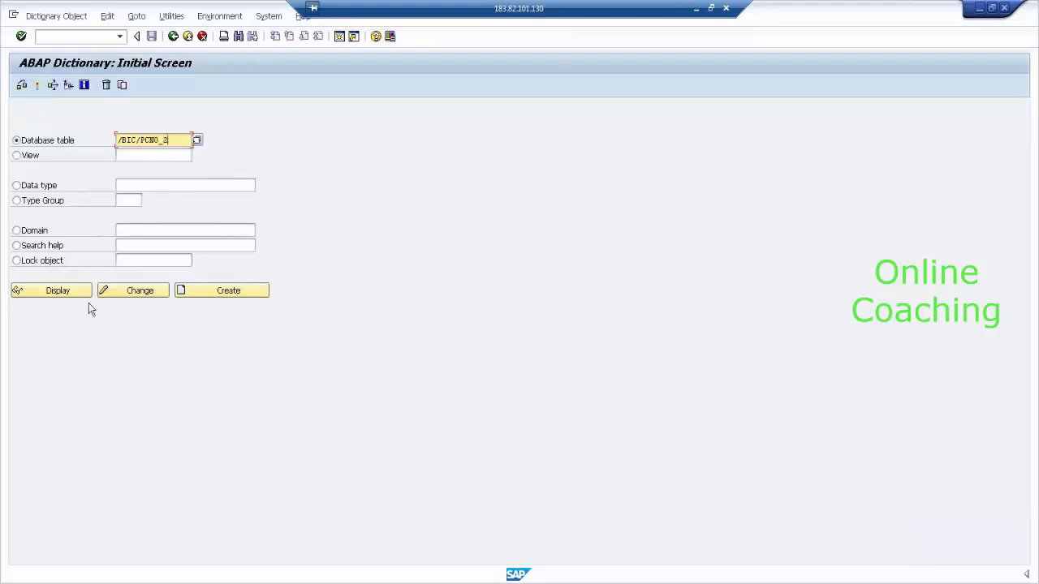
{"action": "left_click", "coordinate": [63, 291]}
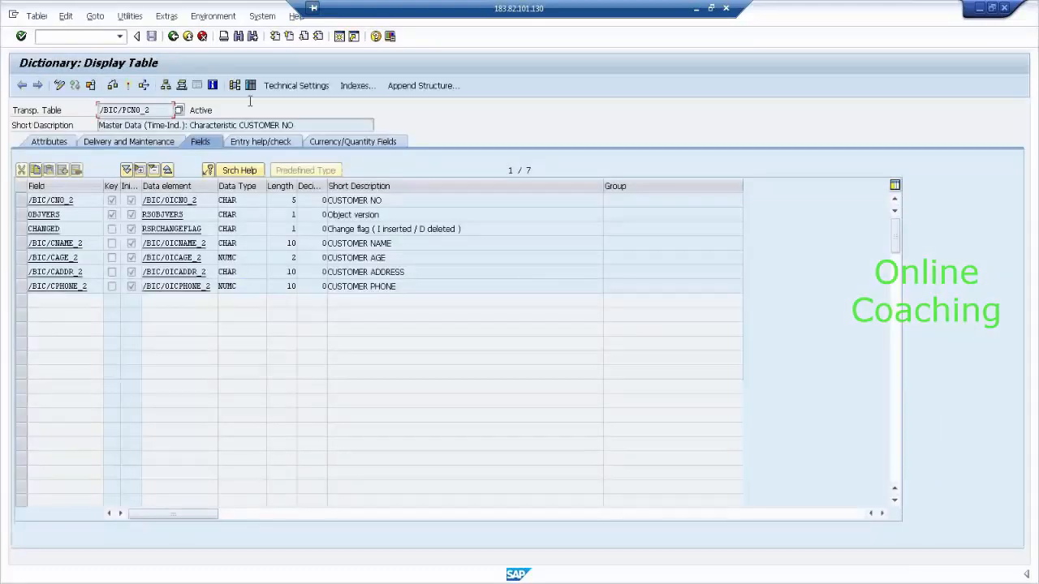
Step: List the contents of /BIC/PCNO_2 without restrictions, review the customer records, and return to the ABAP Dictionary initial screen
{"action": "left_click", "coordinate": [251, 86]}
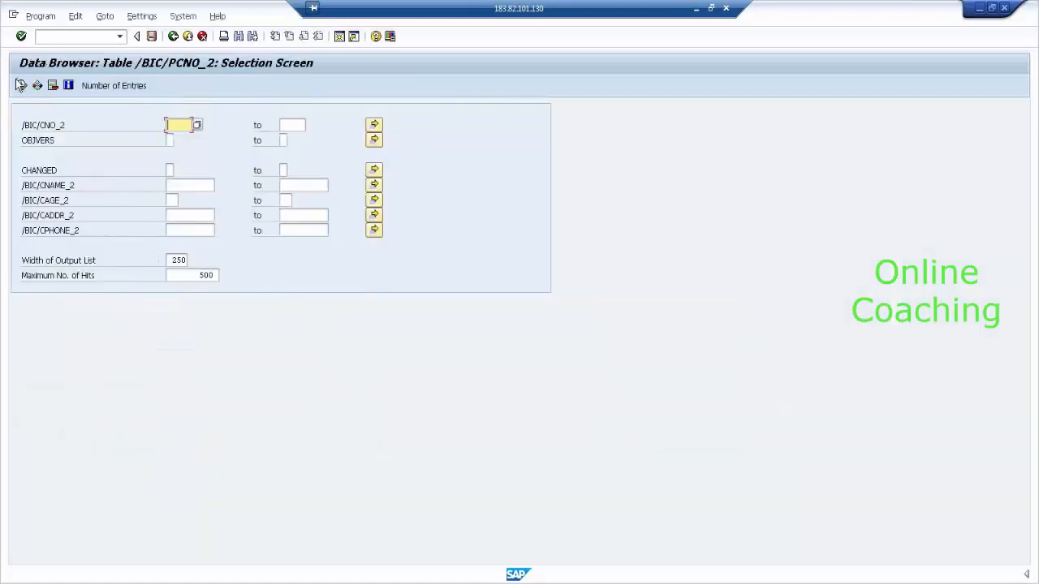
{"action": "left_click", "coordinate": [20, 84]}
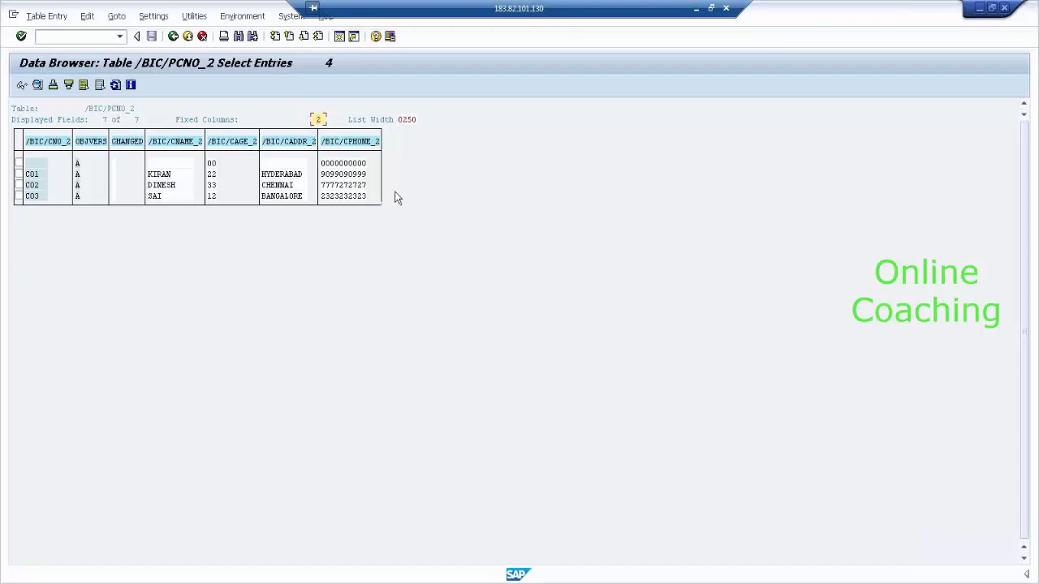
{"action": "left_click", "coordinate": [172, 37]}
{"action": "left_click", "coordinate": [173, 36]}
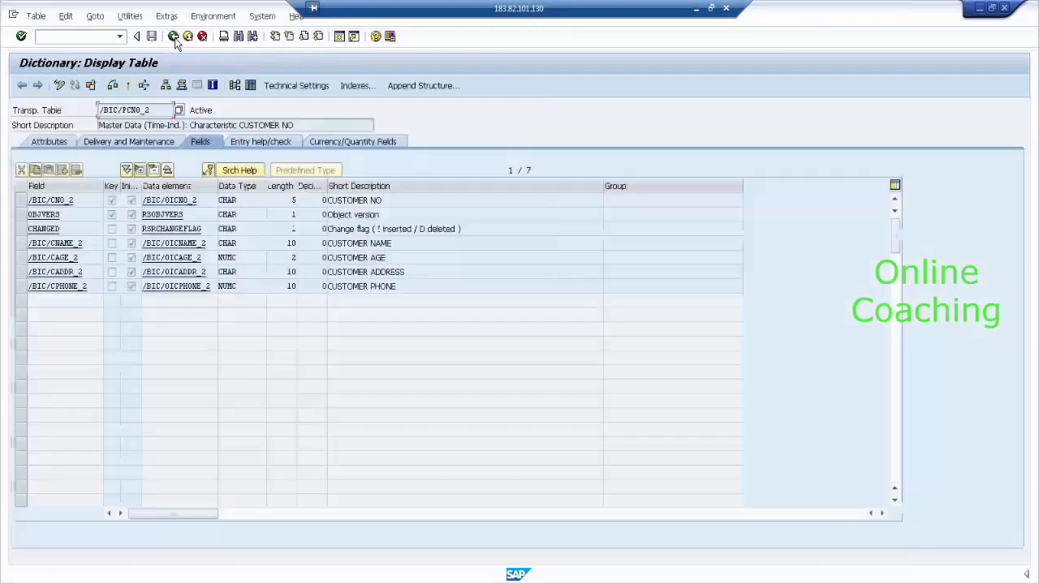
{"action": "left_click", "coordinate": [173, 36]}
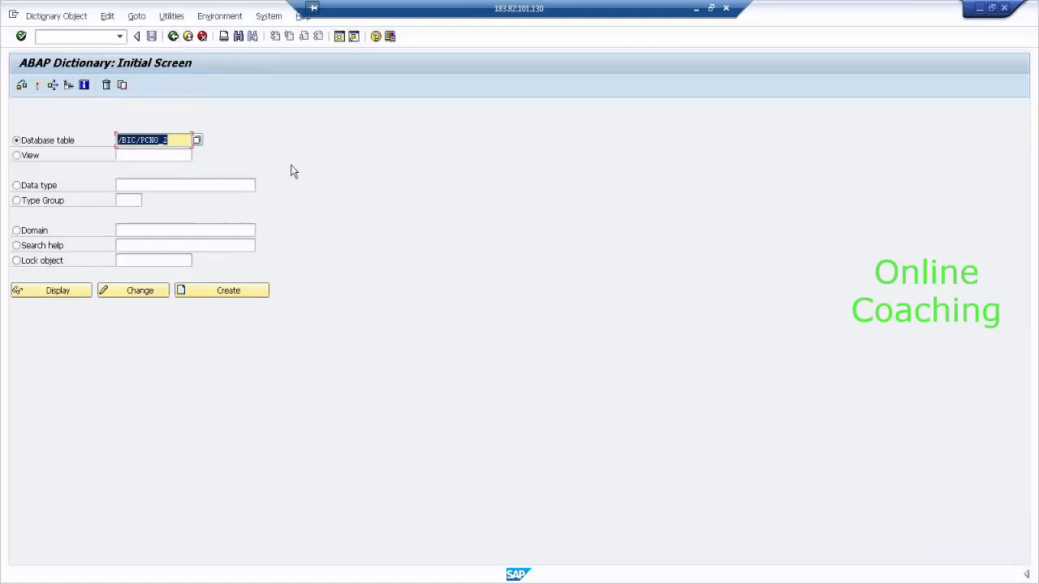
Step: Display table /BIC/PCNO_2 again and list all its entries without selection criteria
{"action": "left_click", "coordinate": [68, 292]}
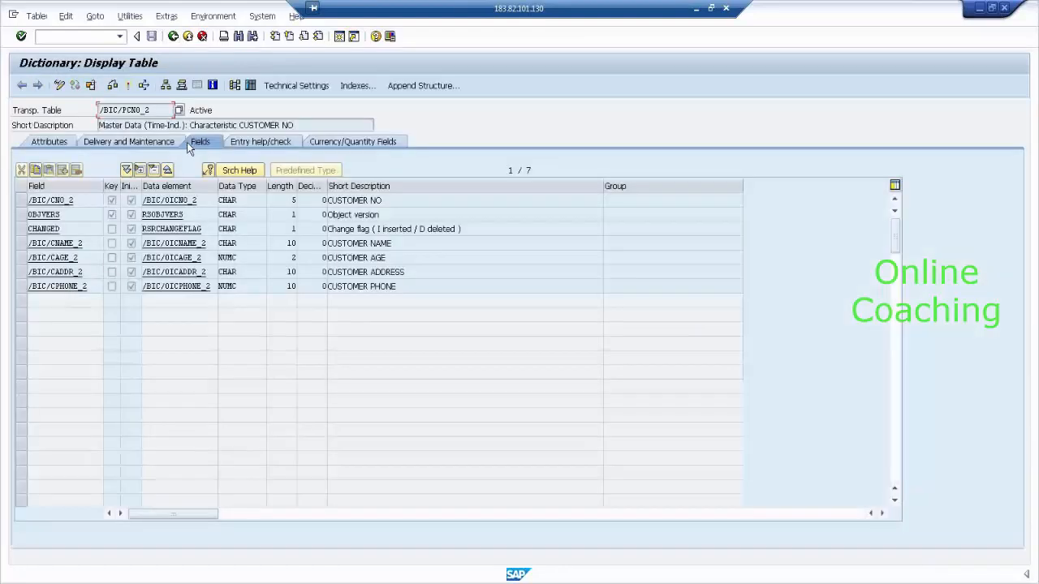
{"action": "left_click", "coordinate": [251, 86]}
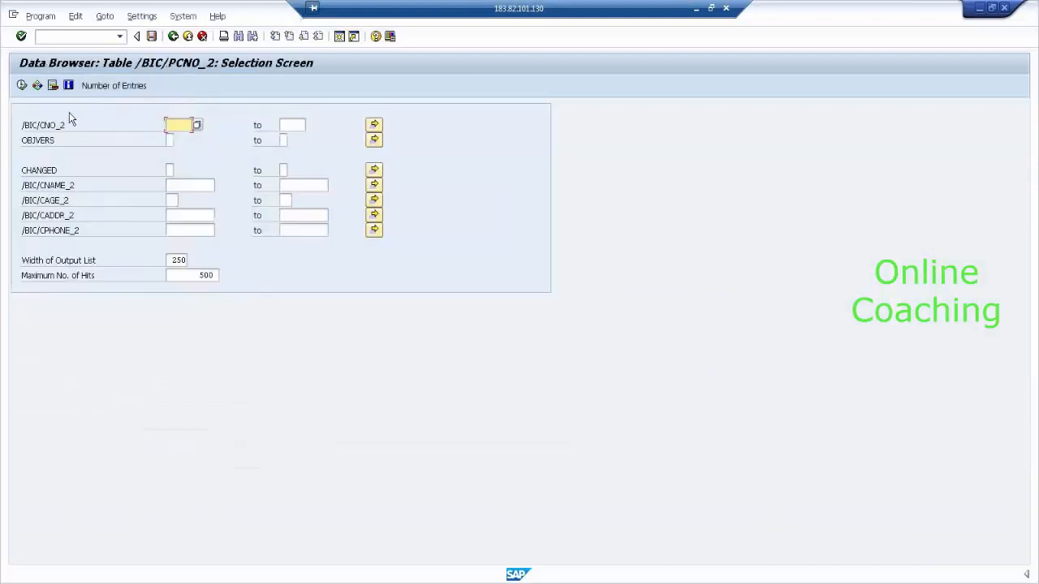
{"action": "left_click", "coordinate": [22, 85]}
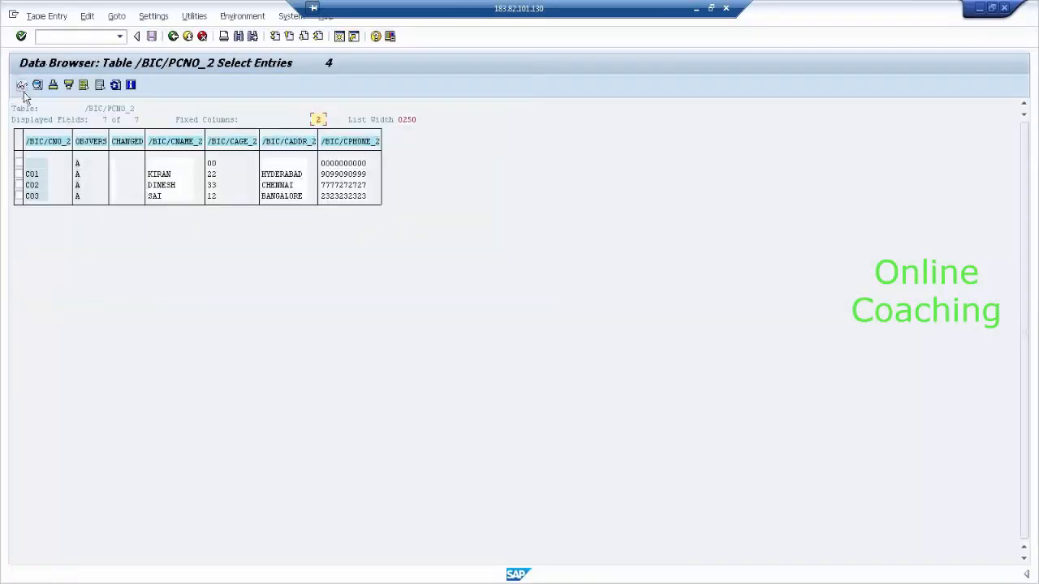
Step: Examine the age, phone and address fields of the blank first record in /BIC/PCNO_2, mark that record, and return to the dictionary
{"action": "left_click", "coordinate": [213, 163]}
{"action": "left_click", "coordinate": [358, 163]}
{"action": "left_click", "coordinate": [211, 164]}
{"action": "left_click", "coordinate": [211, 162]}
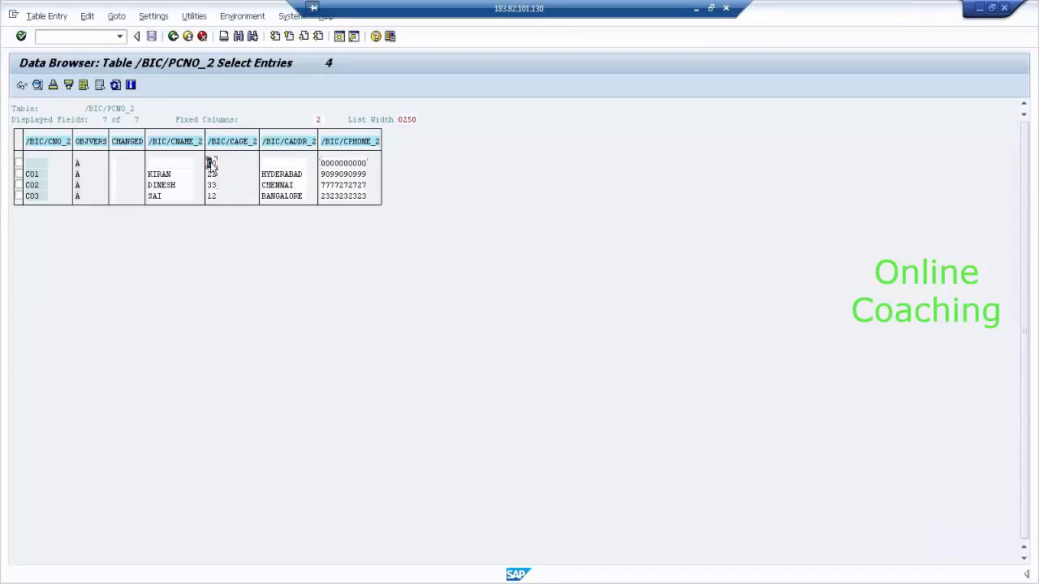
{"action": "left_click", "coordinate": [294, 164]}
{"action": "left_click", "coordinate": [18, 162]}
{"action": "left_click", "coordinate": [173, 37]}
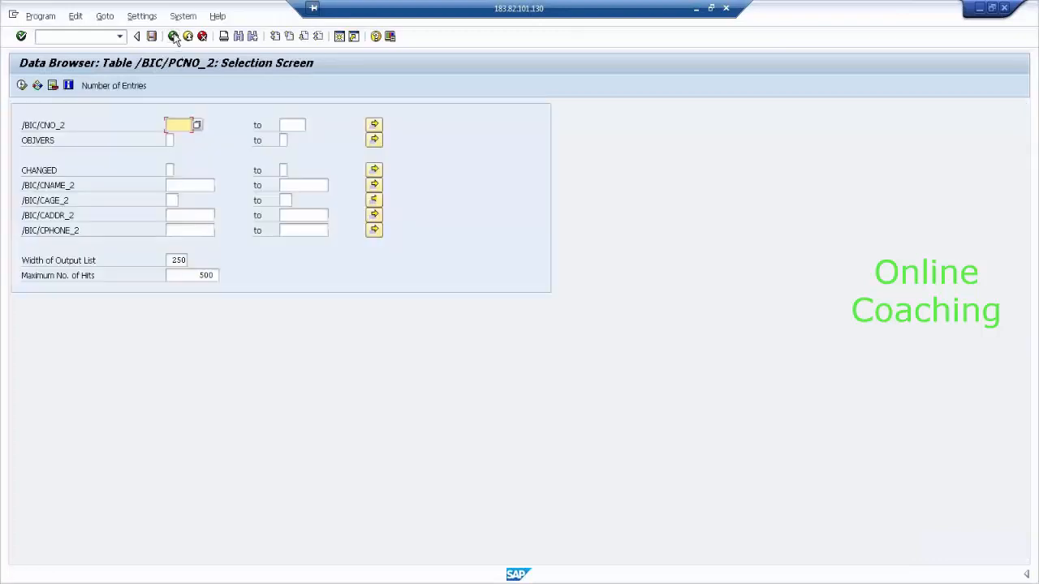
{"action": "left_click", "coordinate": [172, 37]}
{"action": "left_click", "coordinate": [173, 36]}
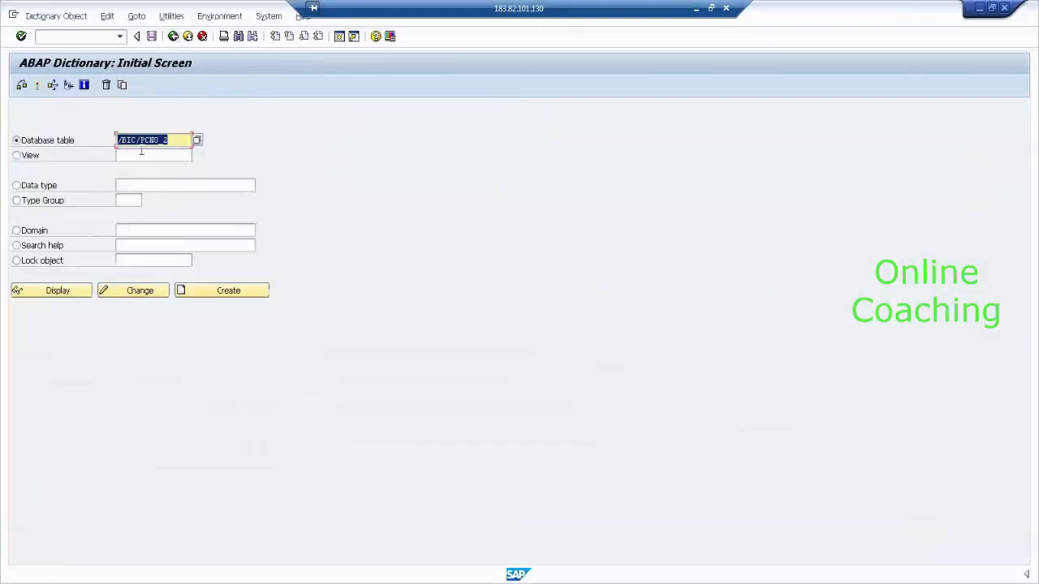
Step: Display the ABAP Dictionary definition of the SID table /BIC/SCNO_2
{"action": "left_click_drag", "start_coordinate": [140, 140], "coordinate": [260, 148]}
{"action": "type", "text": "S"}
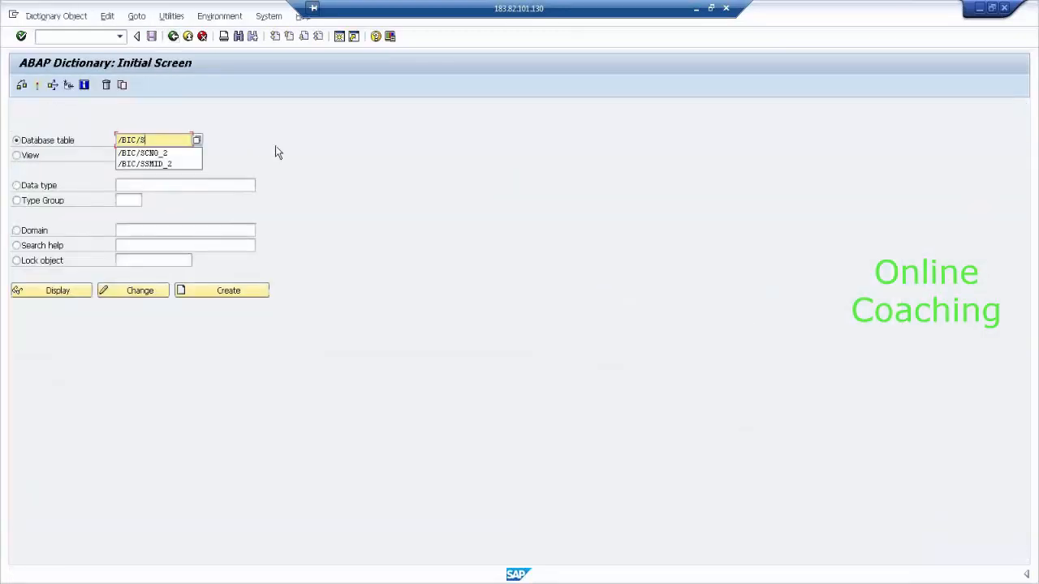
{"action": "left_click", "coordinate": [143, 153]}
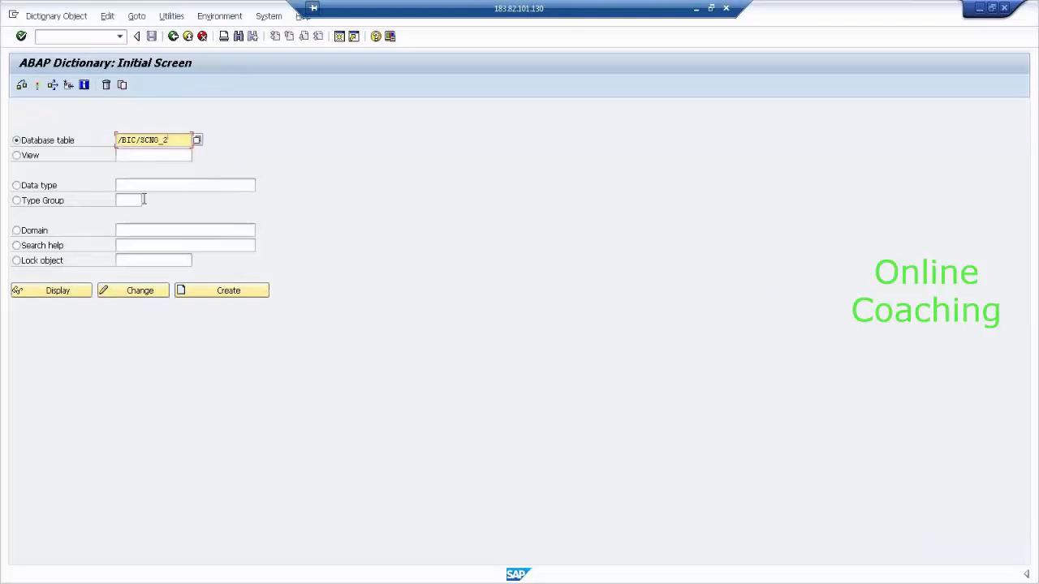
{"action": "left_click", "coordinate": [56, 293]}
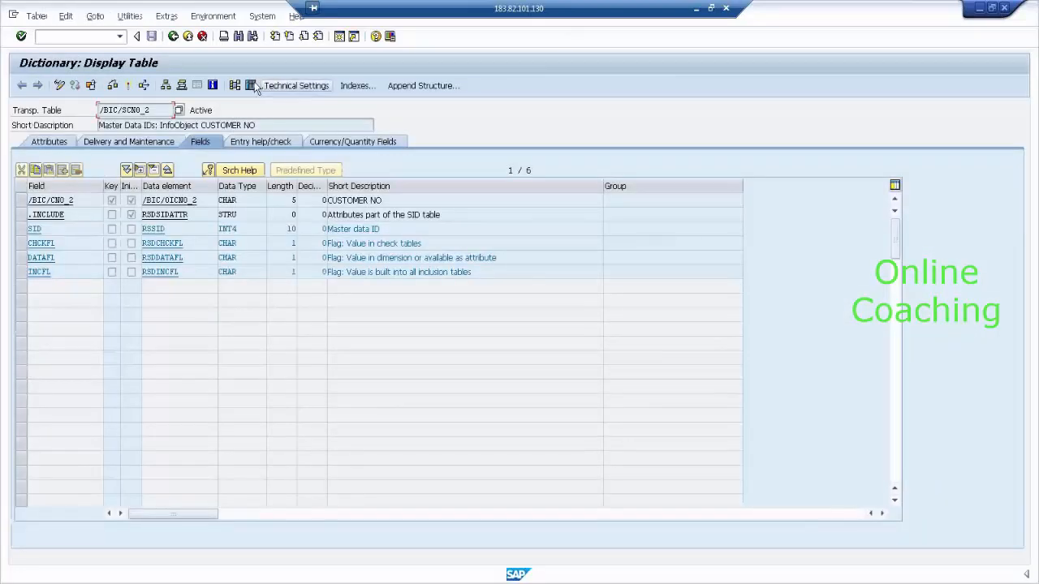
Step: List the entries of /BIC/SCNO_2 without restrictions and examine the SID values and the first record's DATAFL and INCFL flags
{"action": "left_click", "coordinate": [252, 86]}
{"action": "left_click", "coordinate": [22, 85]}
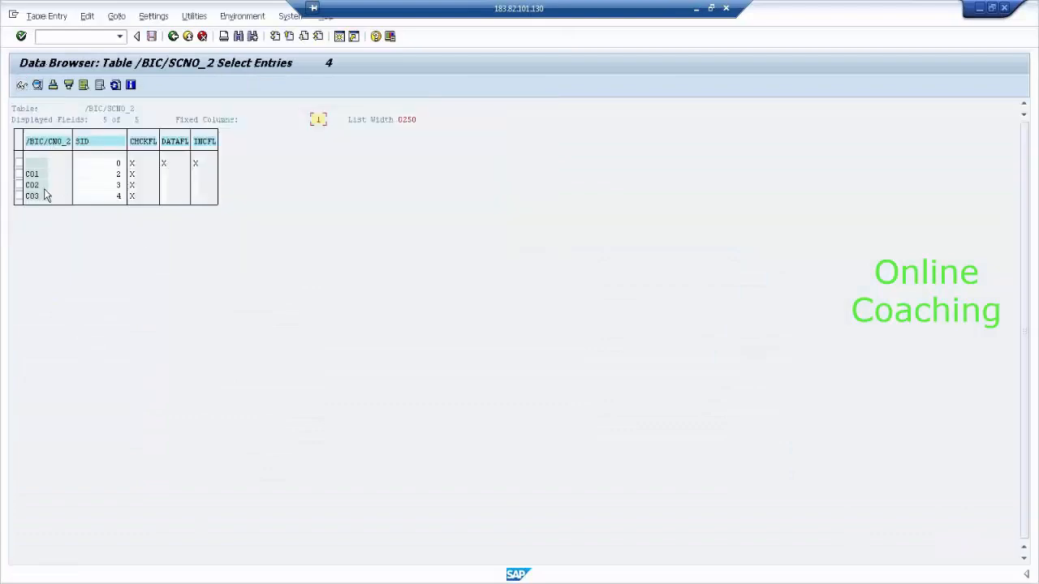
{"action": "left_click", "coordinate": [115, 186]}
{"action": "left_click", "coordinate": [198, 163]}
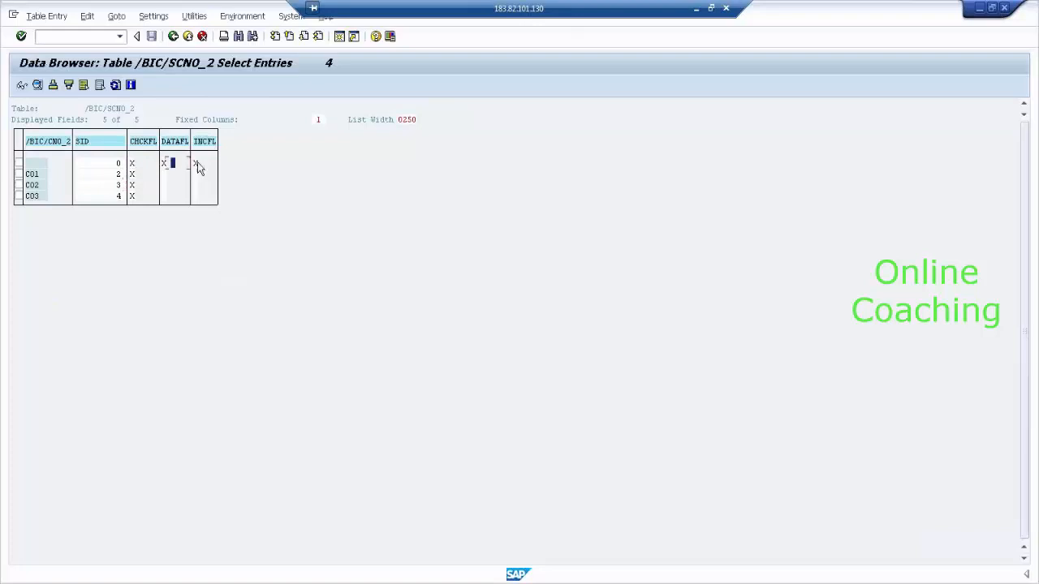